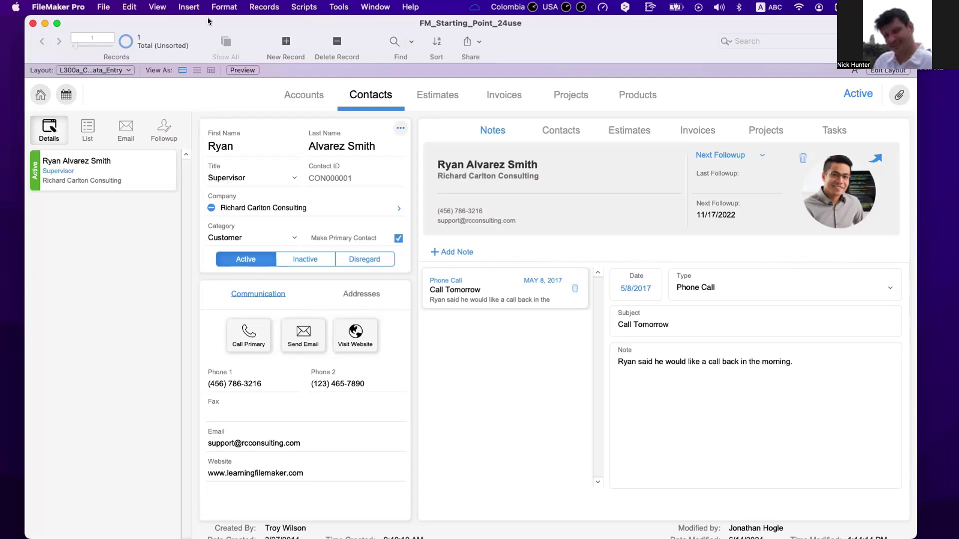
# - Switch the contact data entry screen to Layout mode and hide the layout guides
pyautogui.press('super+l')
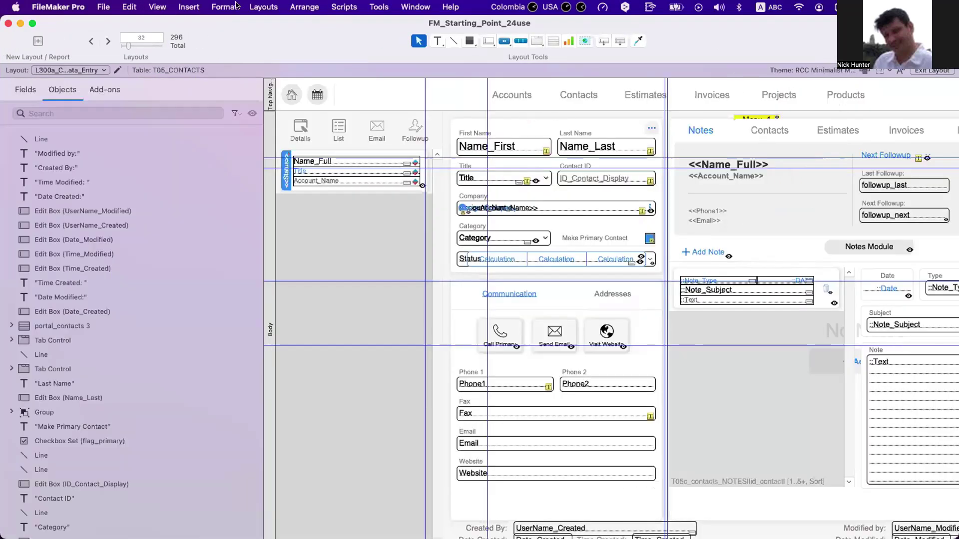
pyautogui.click(236, 6)
pyautogui.moveTo(191, 7)
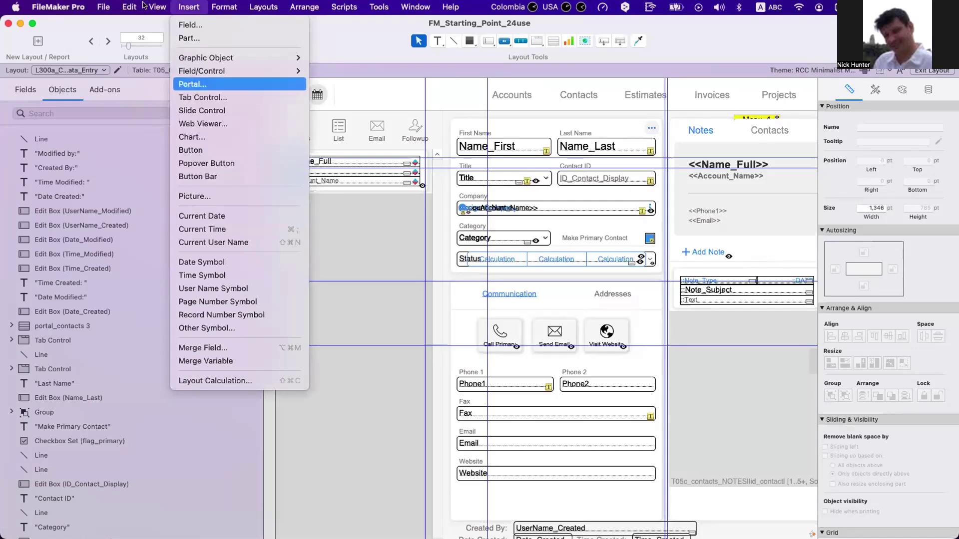
pyautogui.click(174, 169)
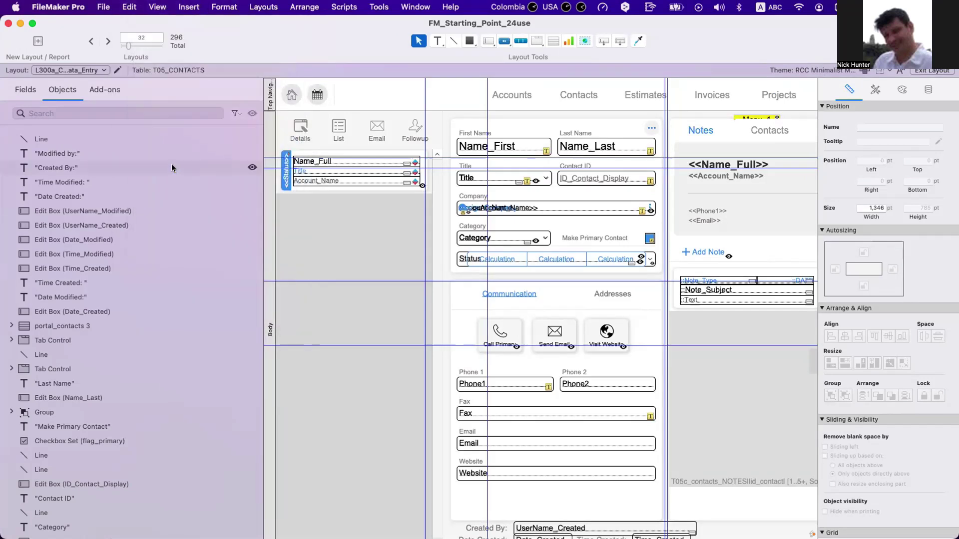
pyautogui.click(157, 7)
pyautogui.click(168, 170)
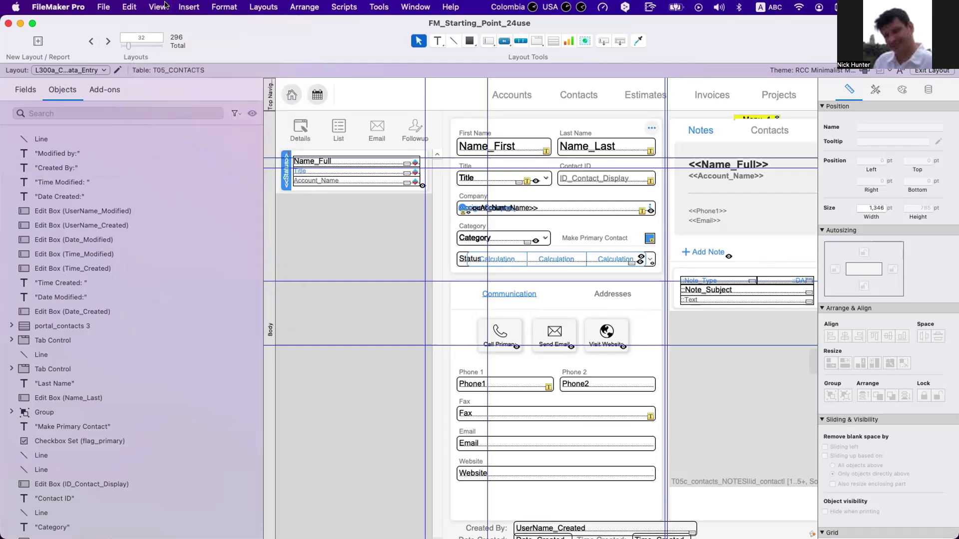
pyautogui.click(157, 6)
pyautogui.moveTo(168, 159)
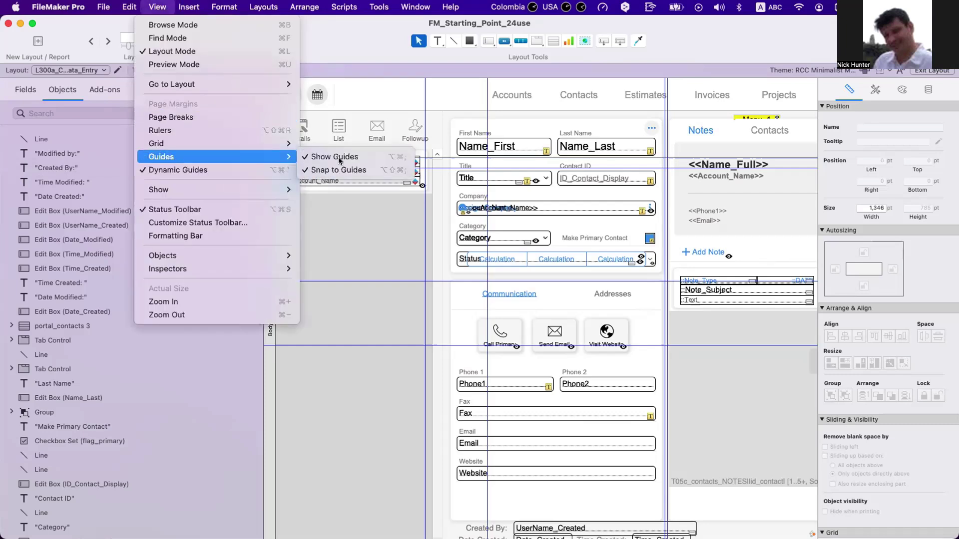
pyautogui.click(340, 157)
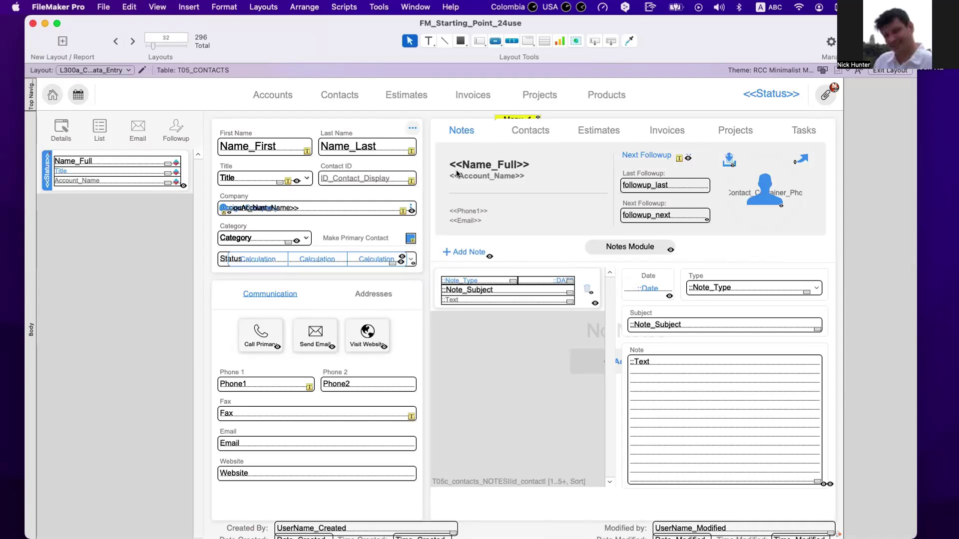
# - Show the Inspector's appearance settings and draw a rectangle overlapping the contact details and notes areas
pyautogui.scroll(-1, 457, 173)
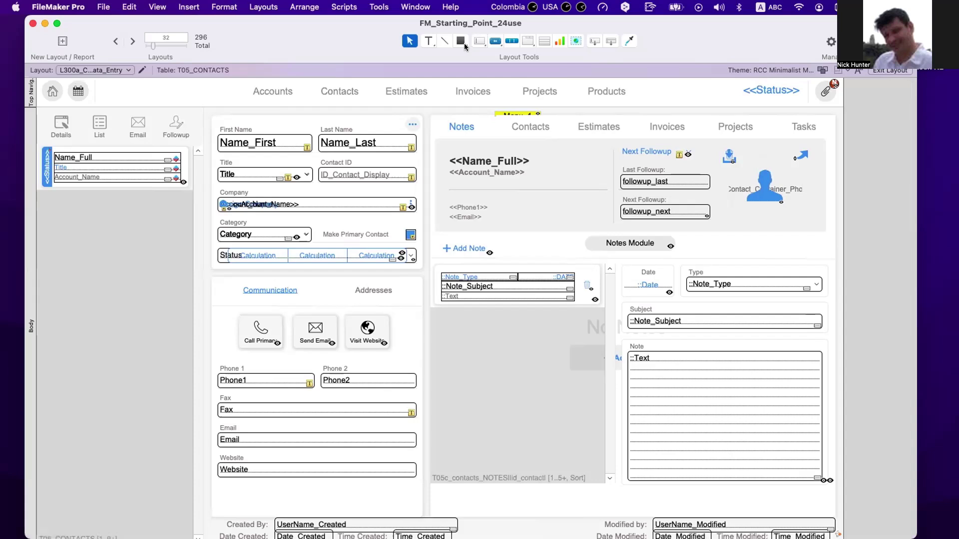
pyautogui.click(463, 43)
pyautogui.press('super+i')
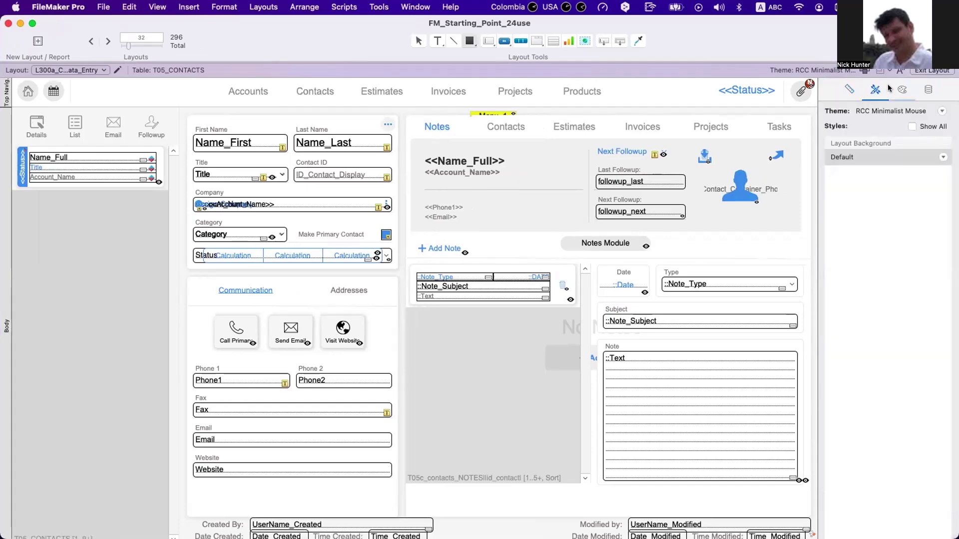
pyautogui.click(902, 89)
pyautogui.click(843, 231)
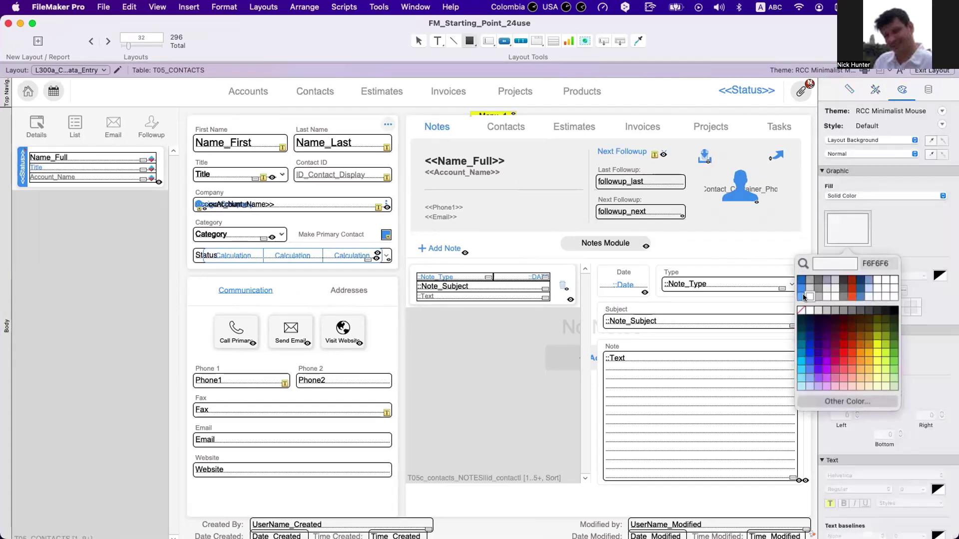
pyautogui.click(834, 288)
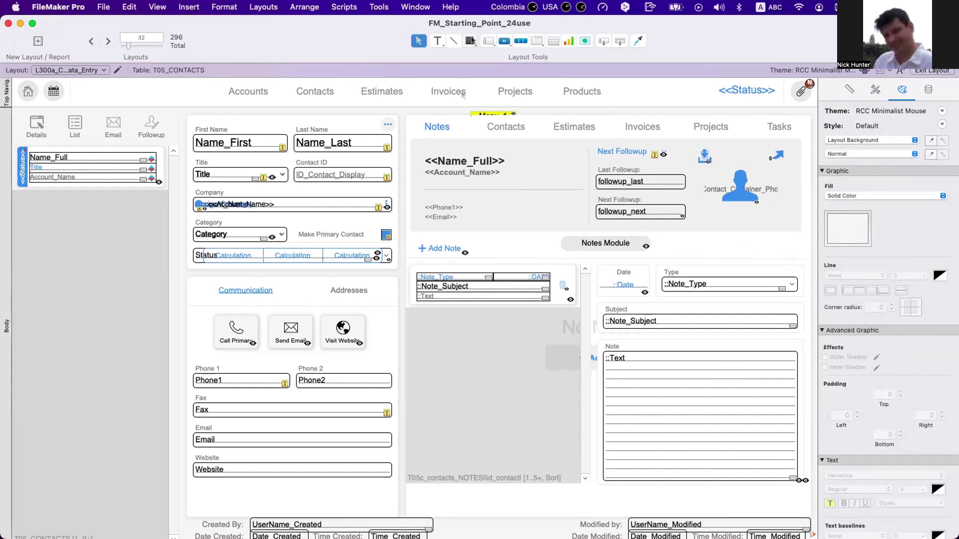
pyautogui.moveTo(331, 136)
pyautogui.mouseDown()
pyautogui.moveTo(425, 187)
pyautogui.moveTo(437, 263)
pyautogui.mouseUp()
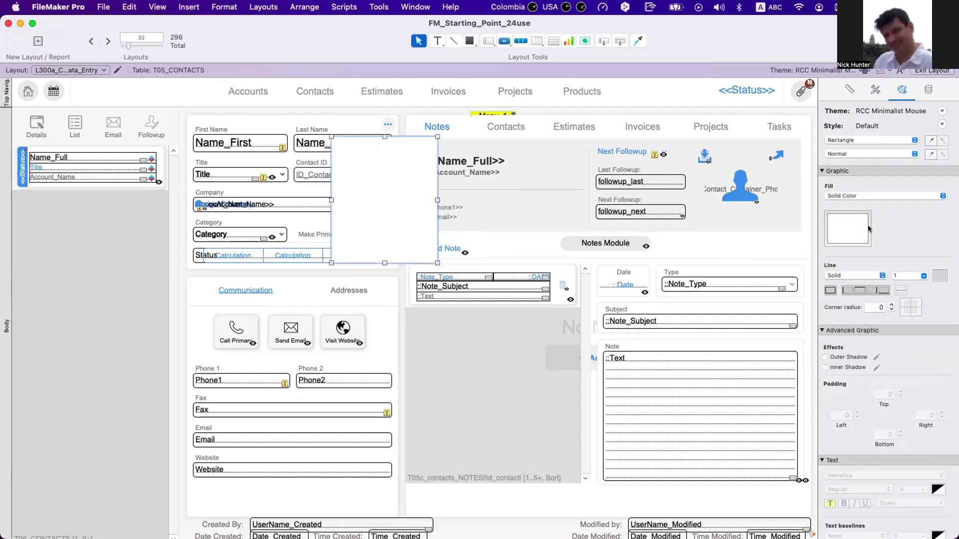
# - Give the new rectangle no fill and a solid 4 pt red outline
pyautogui.click(849, 242)
pyautogui.click(800, 311)
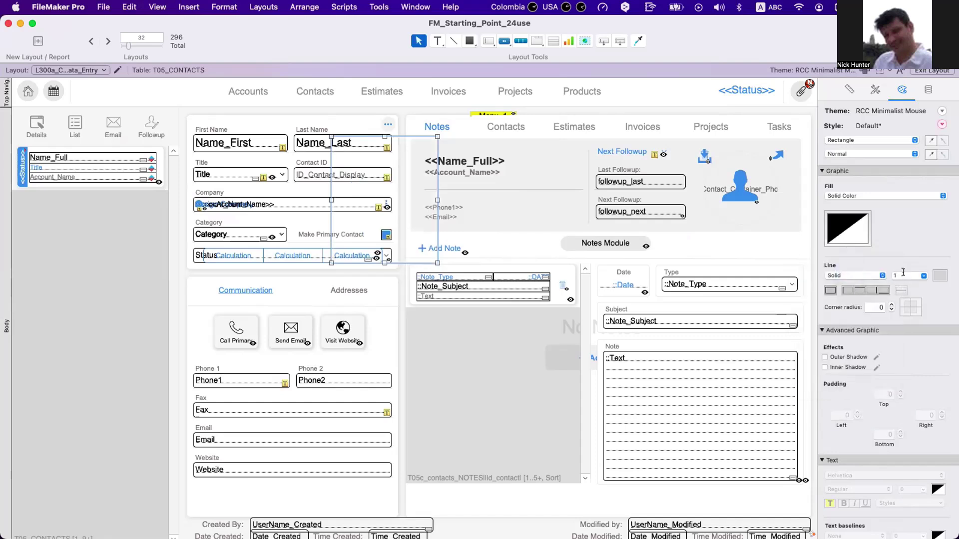
pyautogui.click(910, 276)
pyautogui.click(922, 276)
pyautogui.click(900, 314)
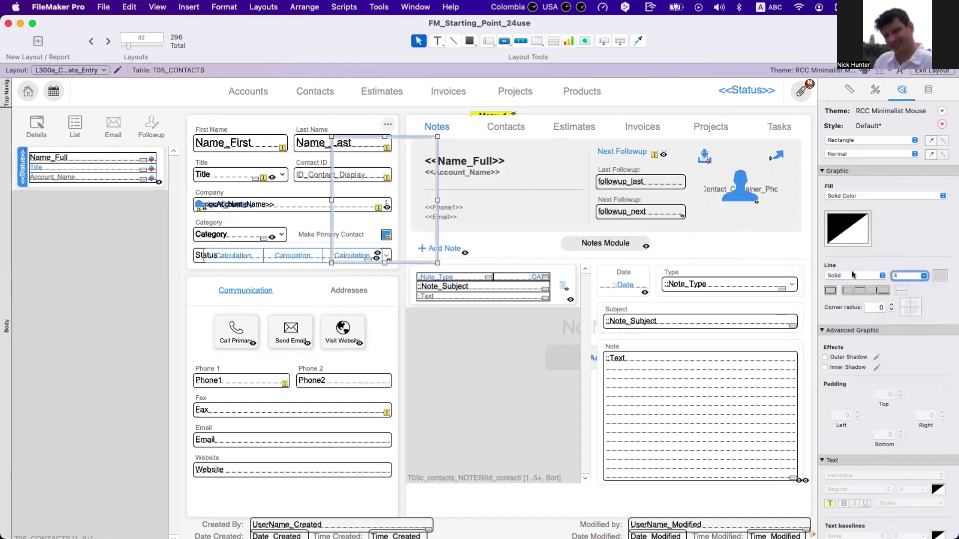
pyautogui.click(940, 275)
pyautogui.click(895, 321)
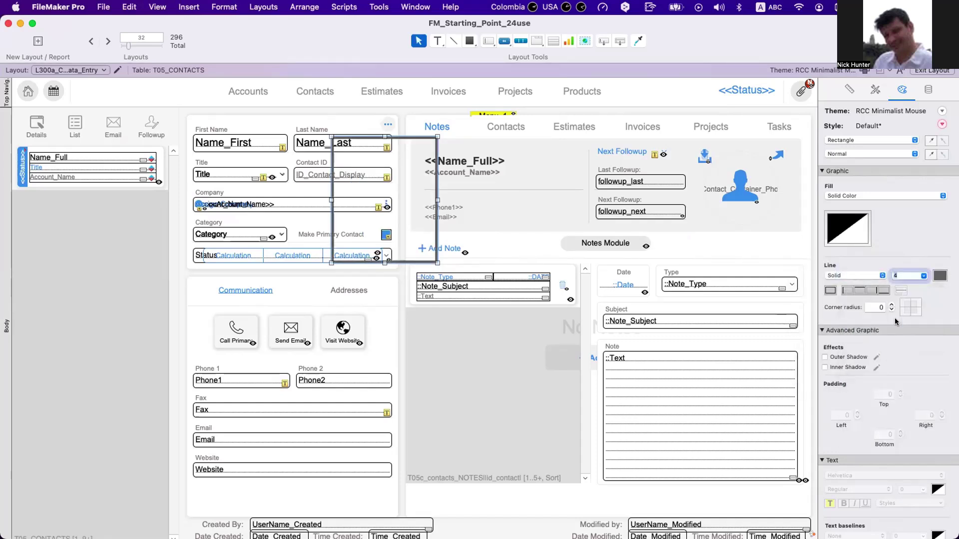
pyautogui.click(940, 276)
pyautogui.click(899, 323)
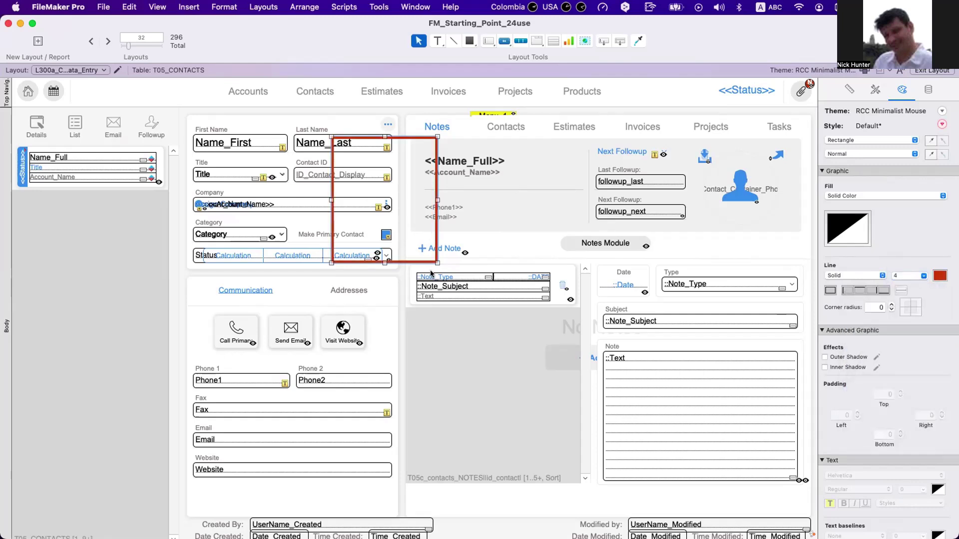
# - Fit the red rectangle around the contact list column and place a copy around the contact details column
pyautogui.moveTo(431, 274); pyautogui.dragTo(170, 429)
pyautogui.scroll(5, 154, 388)
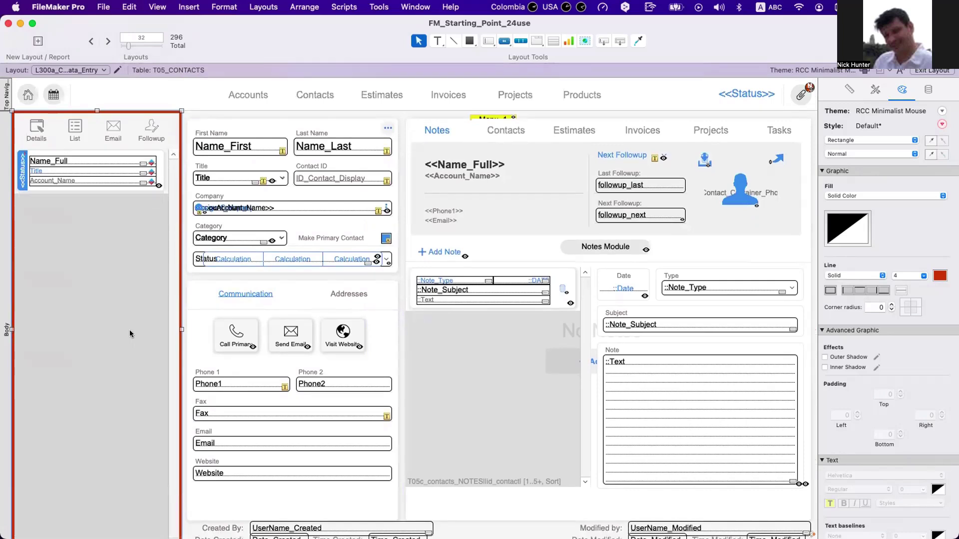
pyautogui.moveTo(130, 330); pyautogui.dragTo(397, 329)
# - Bring the Addresses tab panel forward and frame the notes list column with another copy of the red rectangle
pyautogui.click(334, 294)
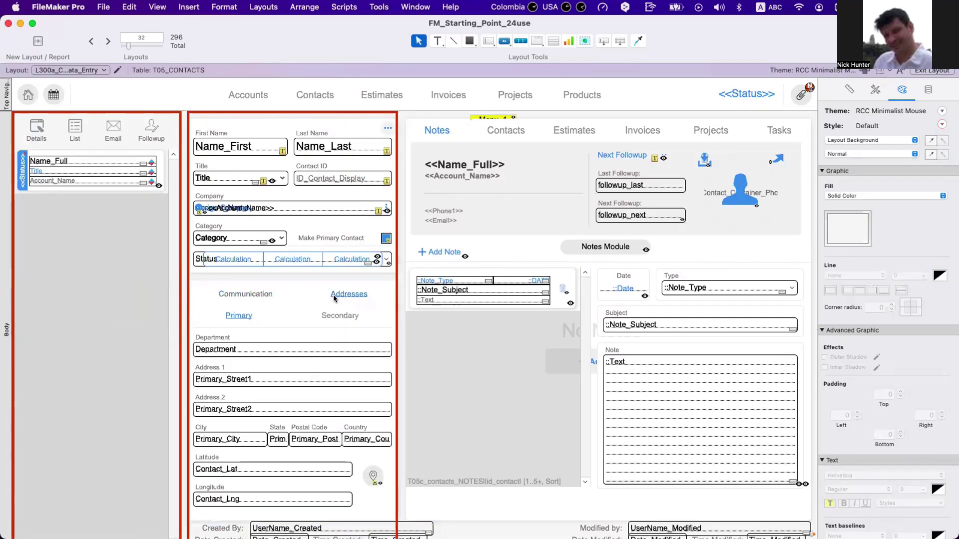
pyautogui.moveTo(346, 271); pyautogui.dragTo(569, 303)
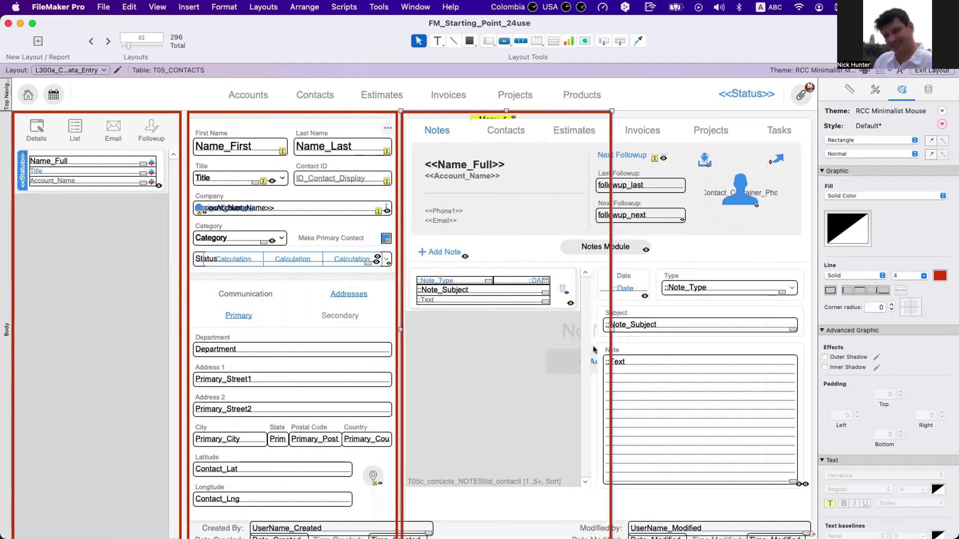
pyautogui.moveTo(611, 327); pyautogui.dragTo(589, 330)
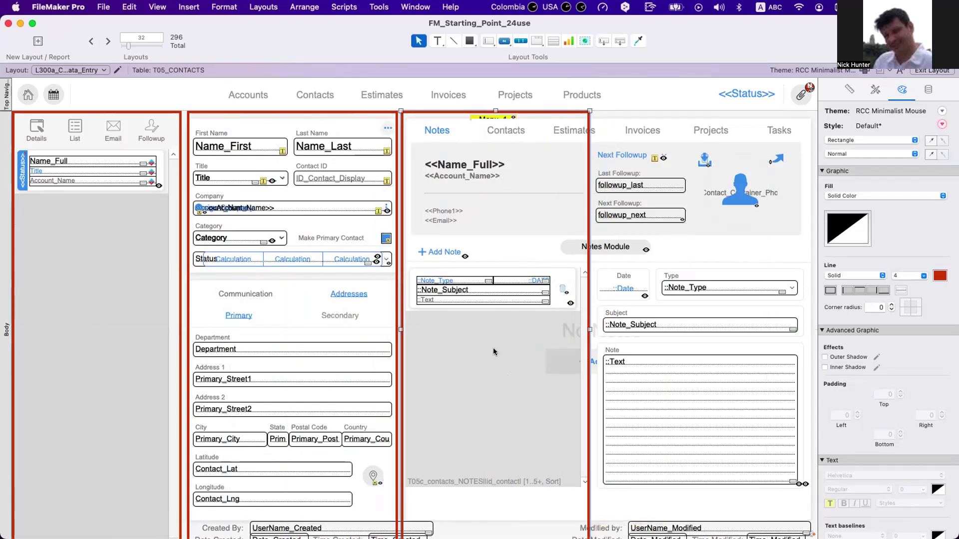
pyautogui.moveTo(395, 327); pyautogui.dragTo(400, 327)
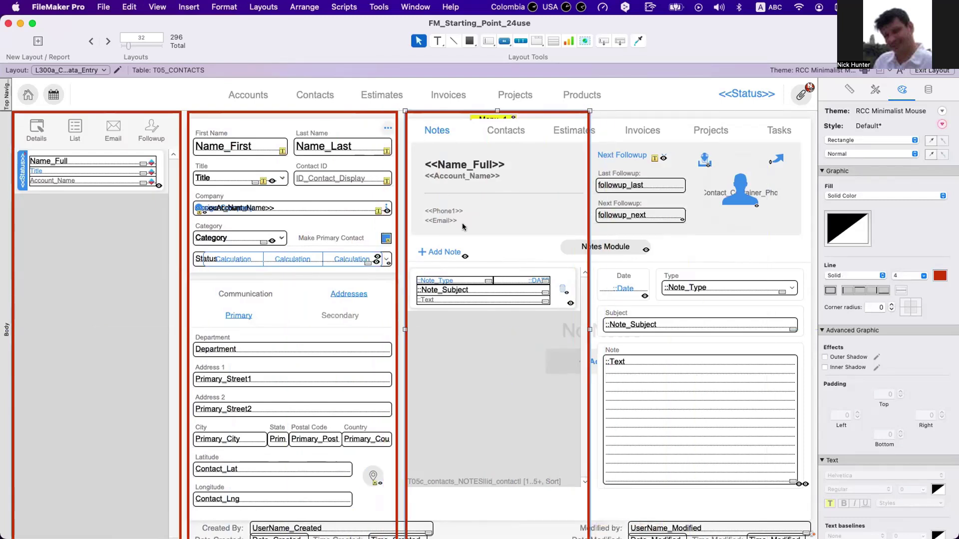
# - Paste another red rectangle and fit it around the column holding the note's date, type, subject and text
pyautogui.click(685, 145)
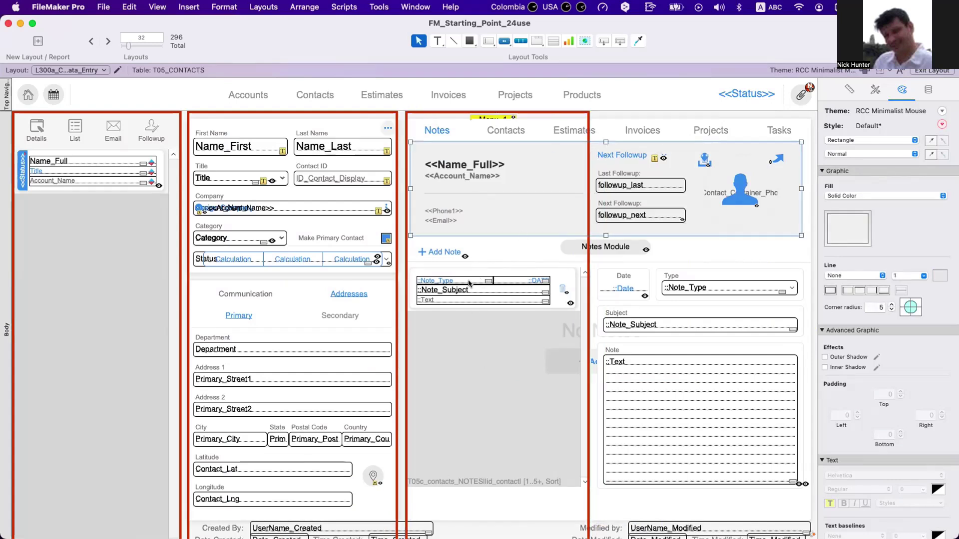
pyautogui.press('super+v')
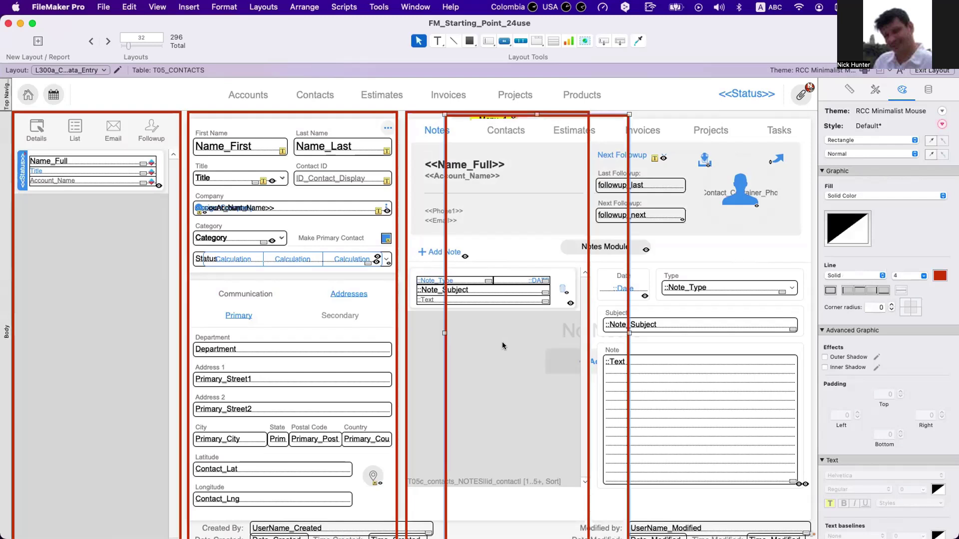
pyautogui.moveTo(502, 345); pyautogui.dragTo(659, 350)
pyautogui.moveTo(780, 333); pyautogui.dragTo(805, 333)
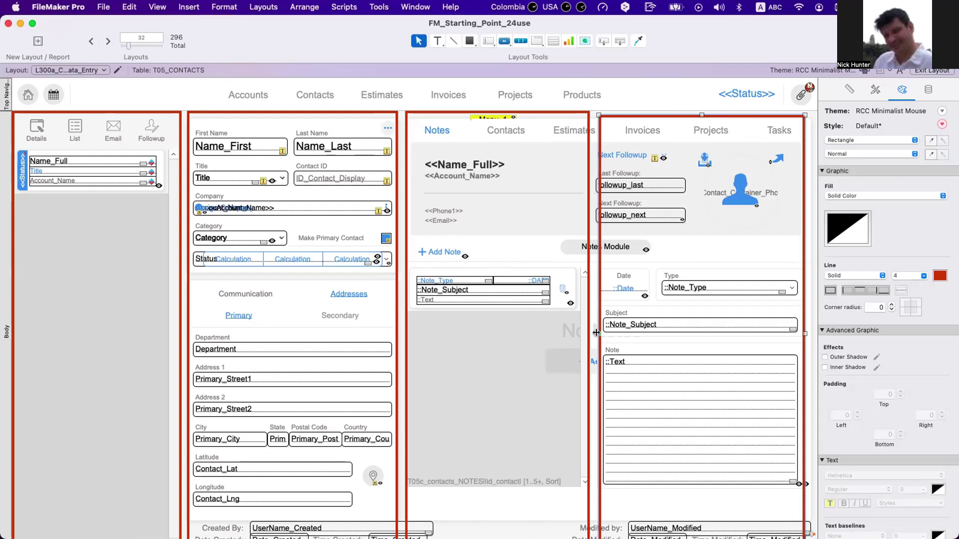
pyautogui.moveTo(598, 333); pyautogui.dragTo(595, 333)
pyautogui.moveTo(701, 115); pyautogui.dragTo(700, 107)
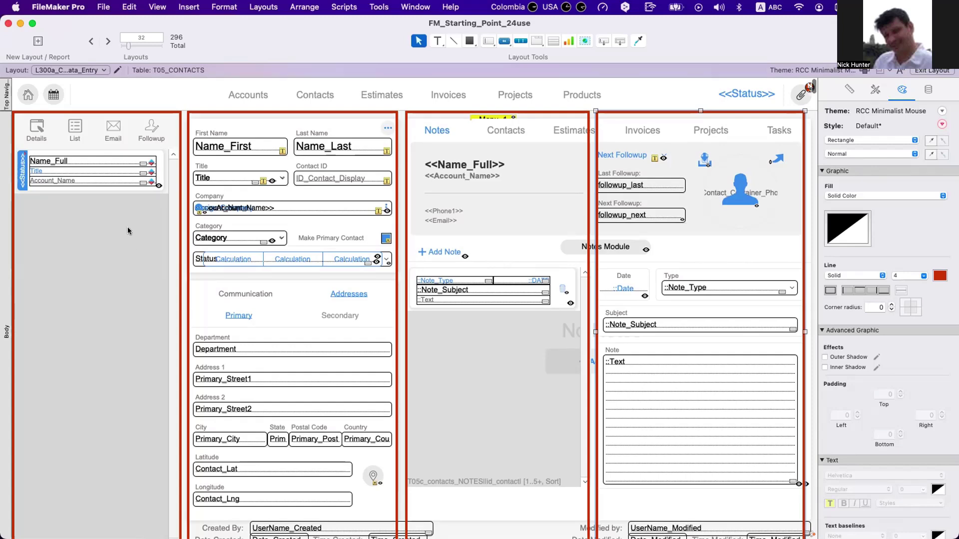
# - Try shifting the first and fourth red rectangles slightly sideways, and move them back to their columns
pyautogui.click(81, 274)
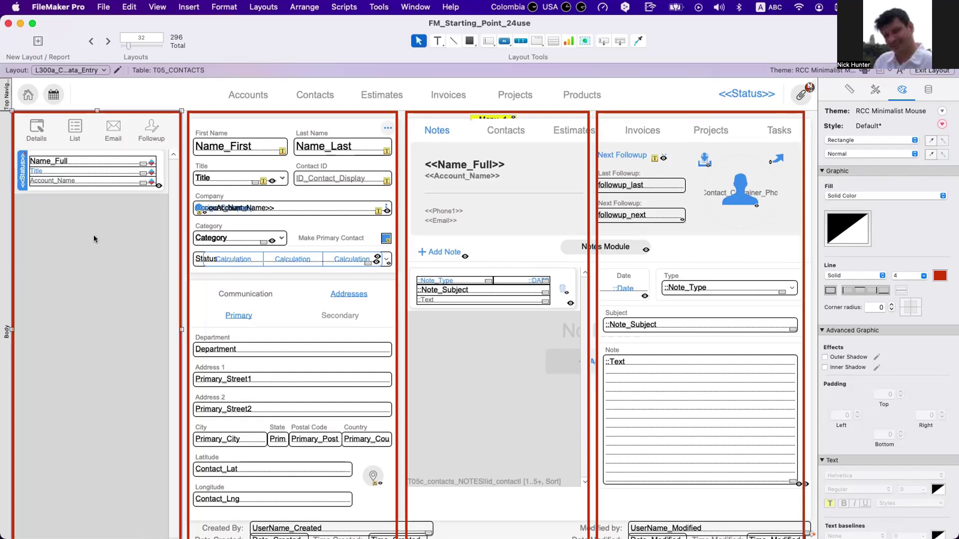
pyautogui.click(714, 232)
pyautogui.moveTo(714, 230)
pyautogui.mouseDown()
pyautogui.moveTo(703, 230)
pyautogui.moveTo(712, 230)
pyautogui.mouseUp()
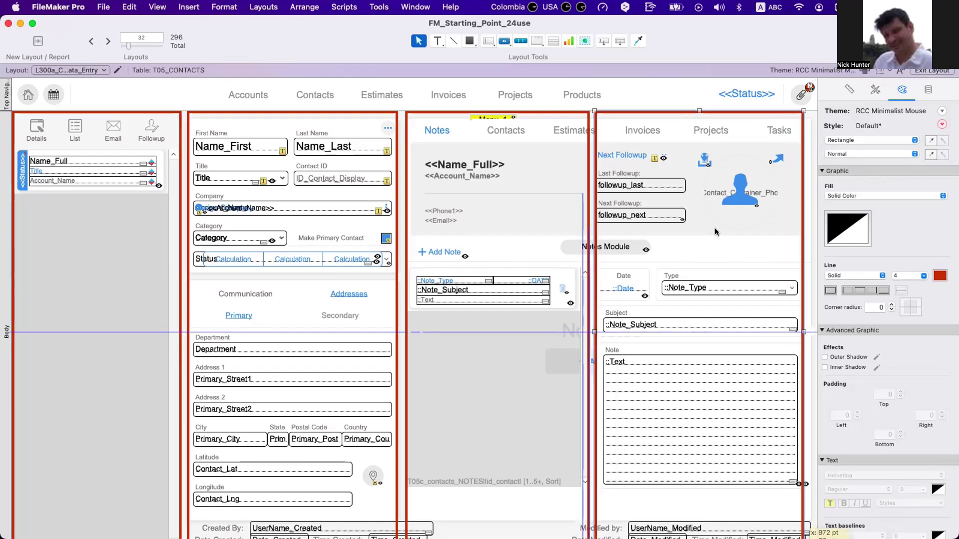
pyautogui.click(89, 242)
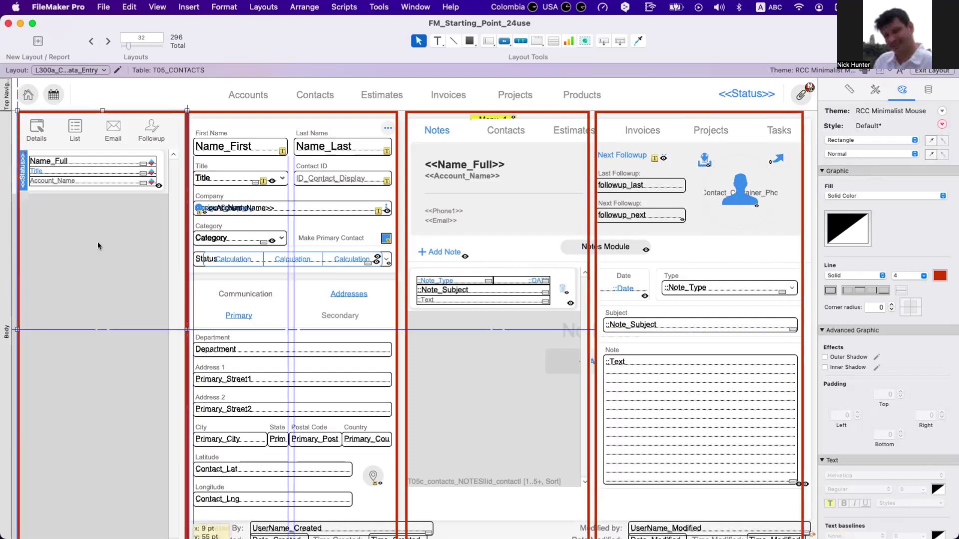
pyautogui.moveTo(714, 272)
pyautogui.mouseDown()
pyautogui.moveTo(706, 270)
pyautogui.moveTo(714, 271)
pyautogui.mouseUp()
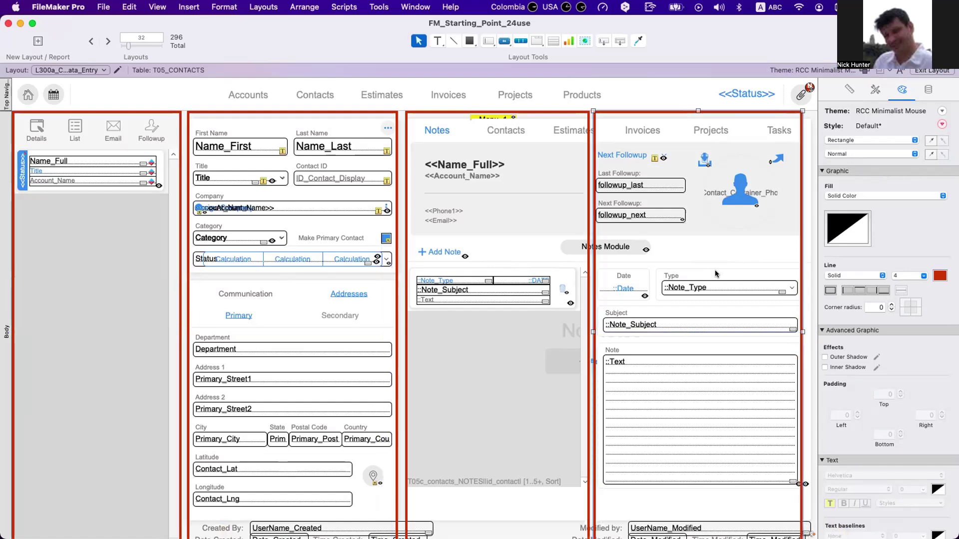
pyautogui.moveTo(112, 270)
pyautogui.mouseDown()
pyautogui.moveTo(103, 267)
pyautogui.moveTo(112, 270)
pyautogui.mouseUp()
pyautogui.moveTo(661, 323); pyautogui.dragTo(664, 323)
# - Try lowering the contact details rectangle's upper edge to below the Title row to reach the First Name field, and extend it back up
pyautogui.click(228, 153)
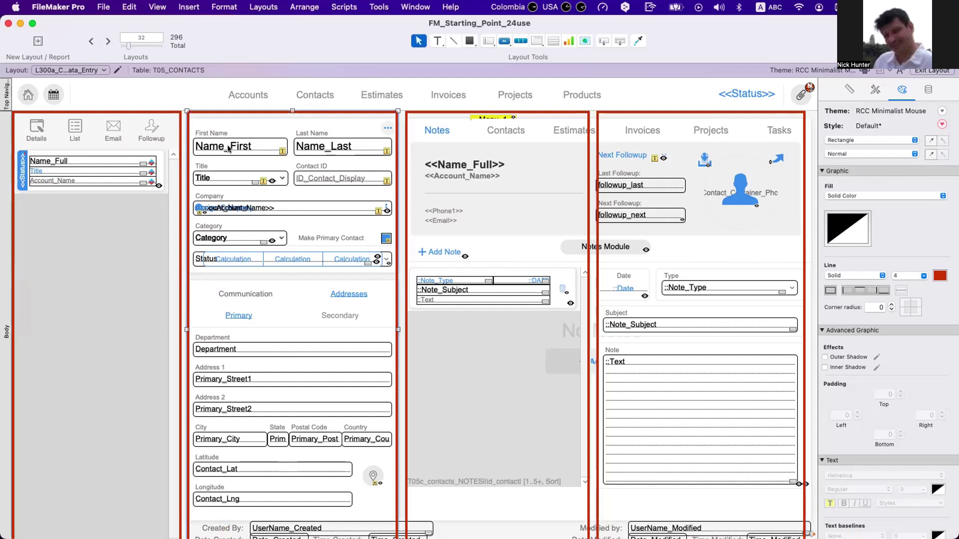
pyautogui.moveTo(292, 111); pyautogui.dragTo(293, 186)
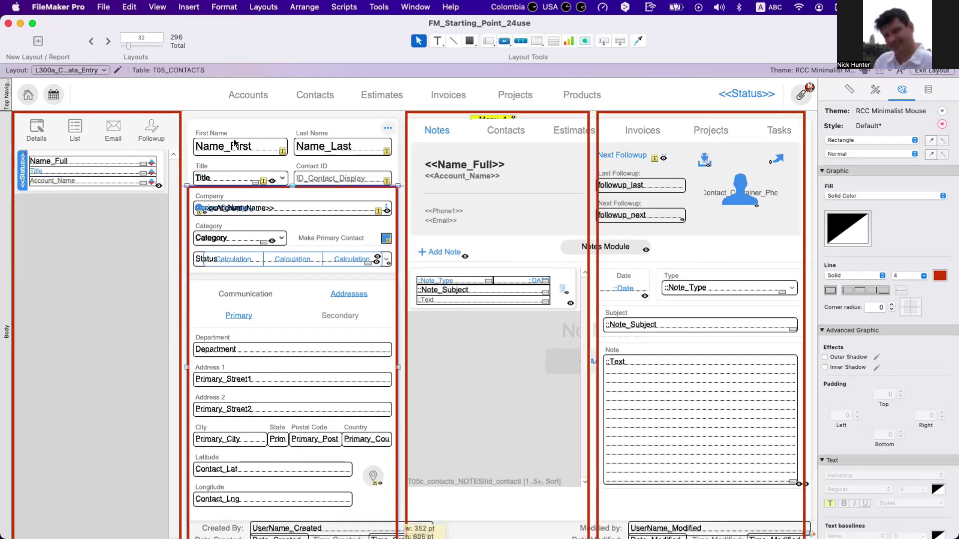
pyautogui.click(235, 144)
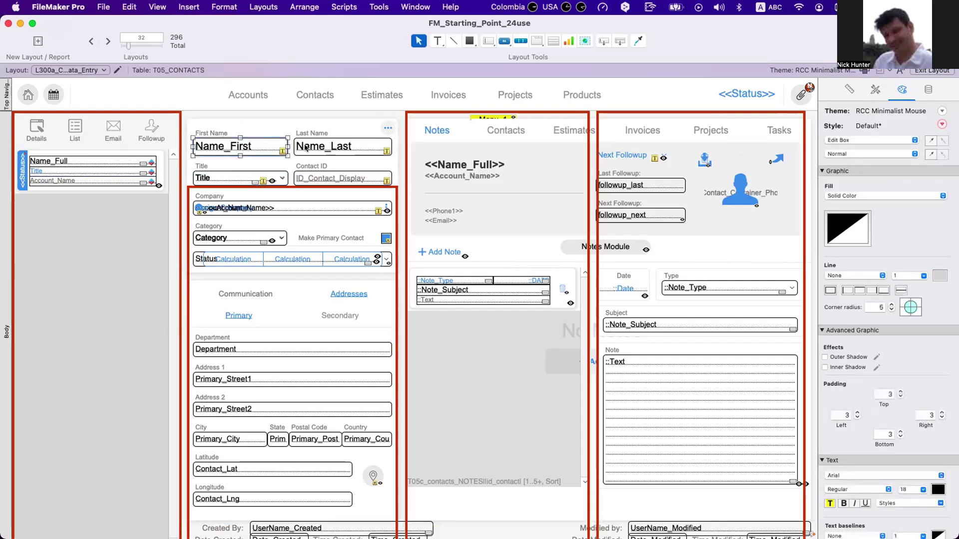
pyautogui.click(292, 186)
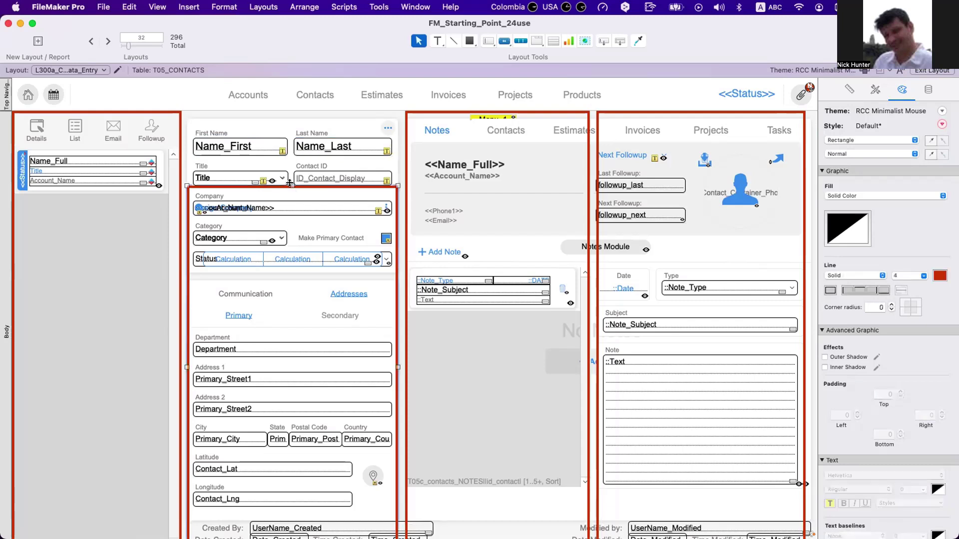
pyautogui.moveTo(292, 186); pyautogui.dragTo(292, 111)
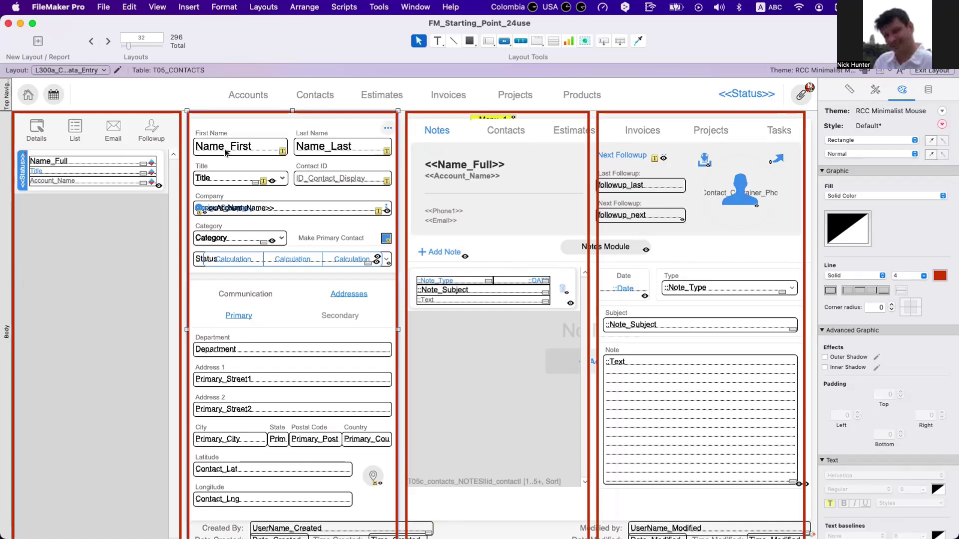
pyautogui.scroll(-3, 236, 182)
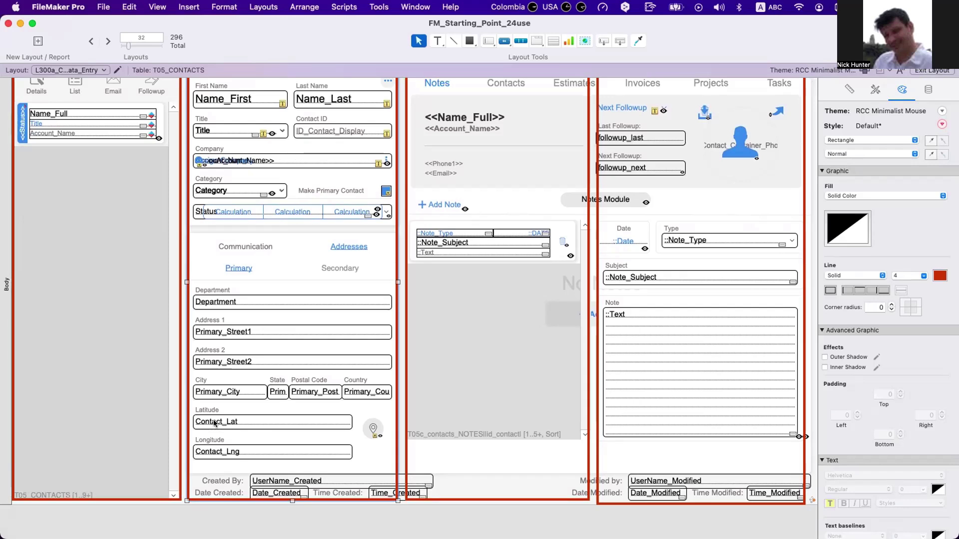
pyautogui.scroll(3, 215, 424)
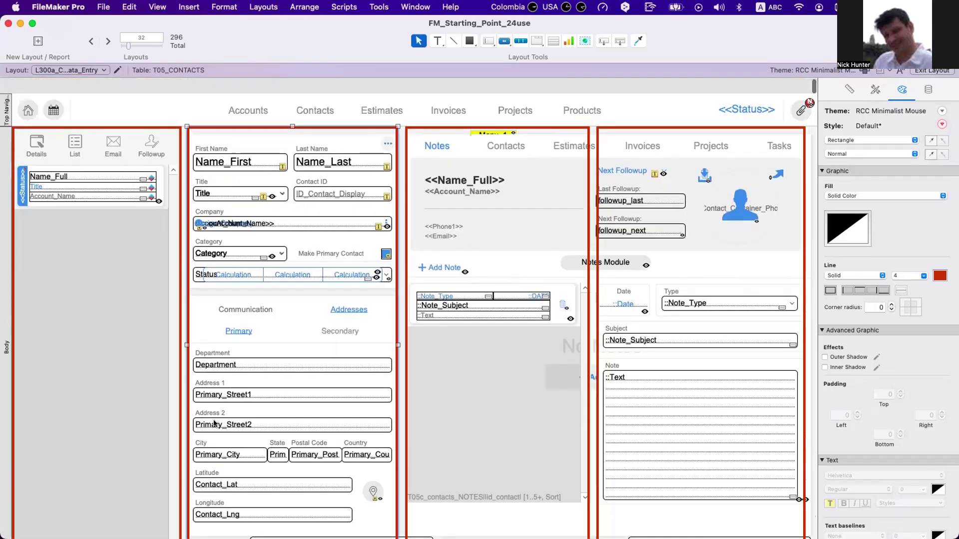
pyautogui.click(59, 211)
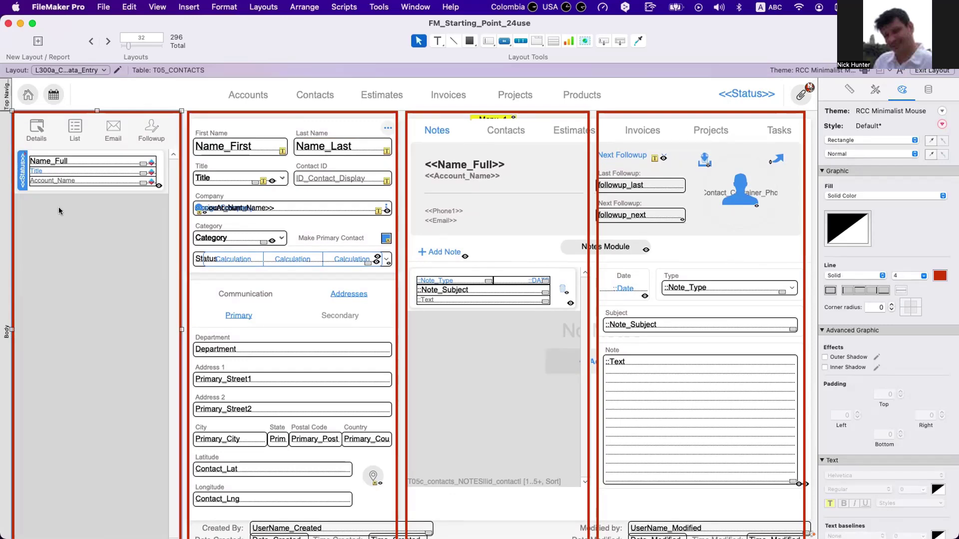
pyautogui.click(711, 430)
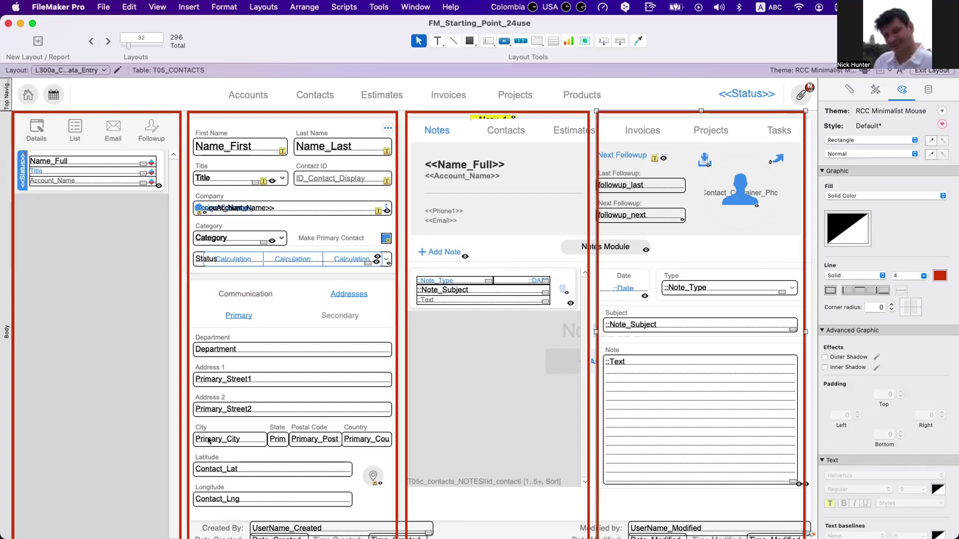
pyautogui.click(72, 319)
pyautogui.click(689, 399)
pyautogui.click(11, 195)
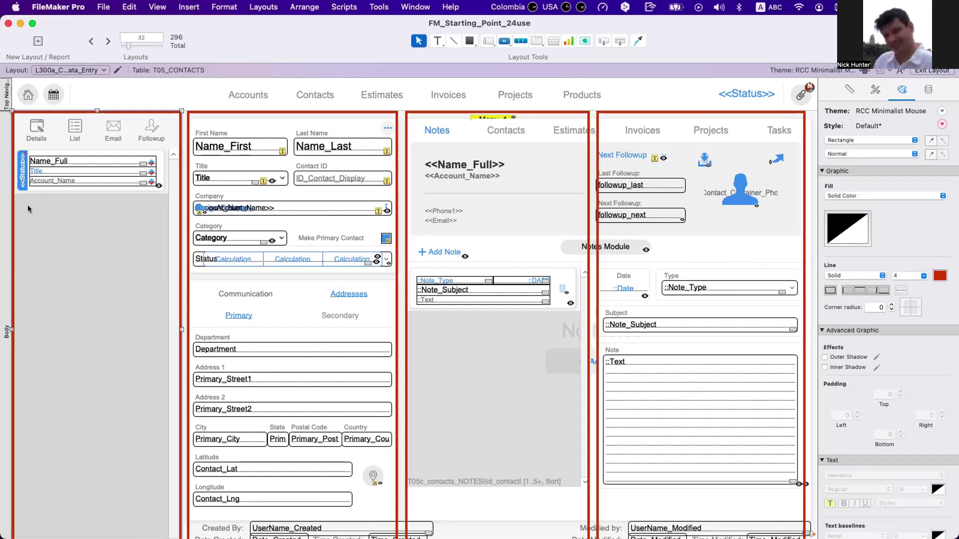
pyautogui.click(641, 235)
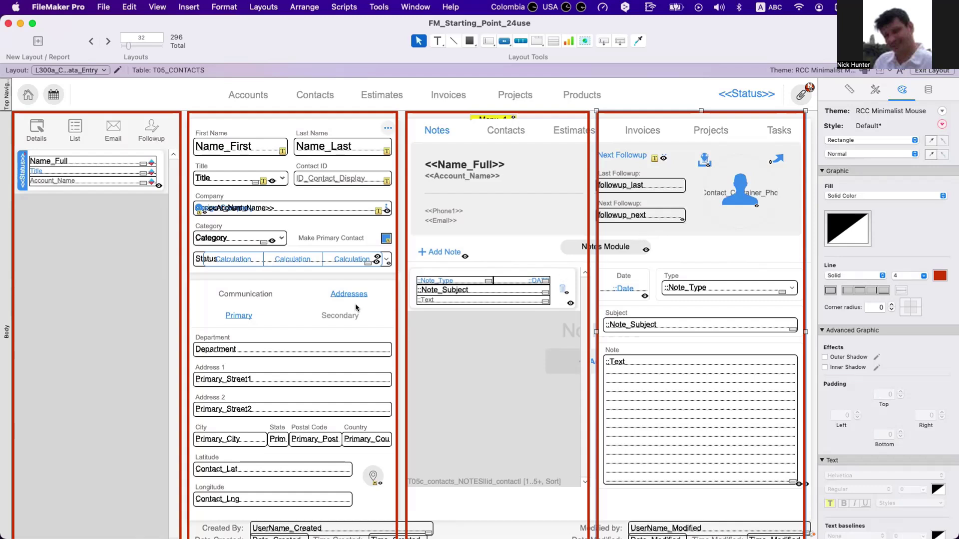
# - Select all four red column rectangles together and delete them from the contact layout
pyautogui.click(122, 318)
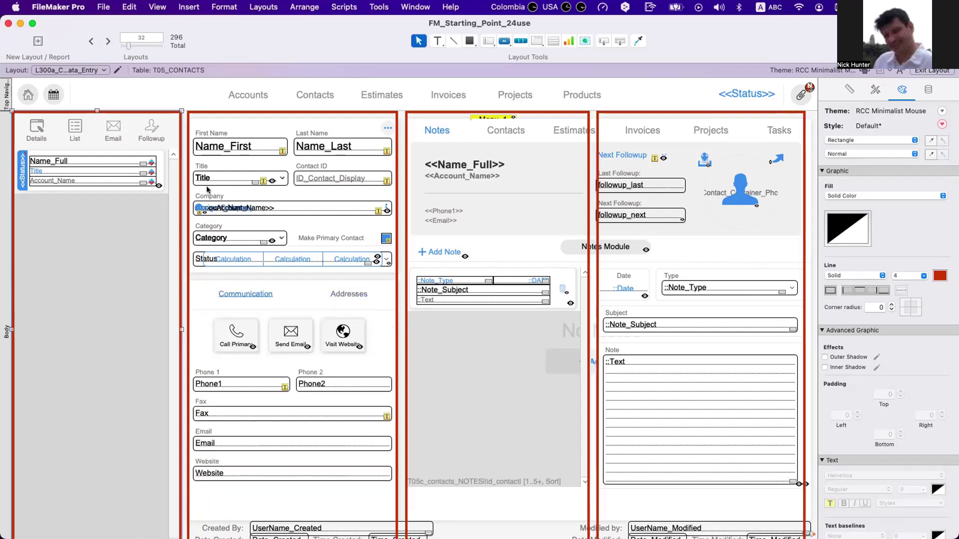
pyautogui.keyDown('shift'); pyautogui.click(220, 133); pyautogui.keyUp('shift')
pyautogui.keyDown('shift'); pyautogui.click(455, 123); pyautogui.keyUp('shift')
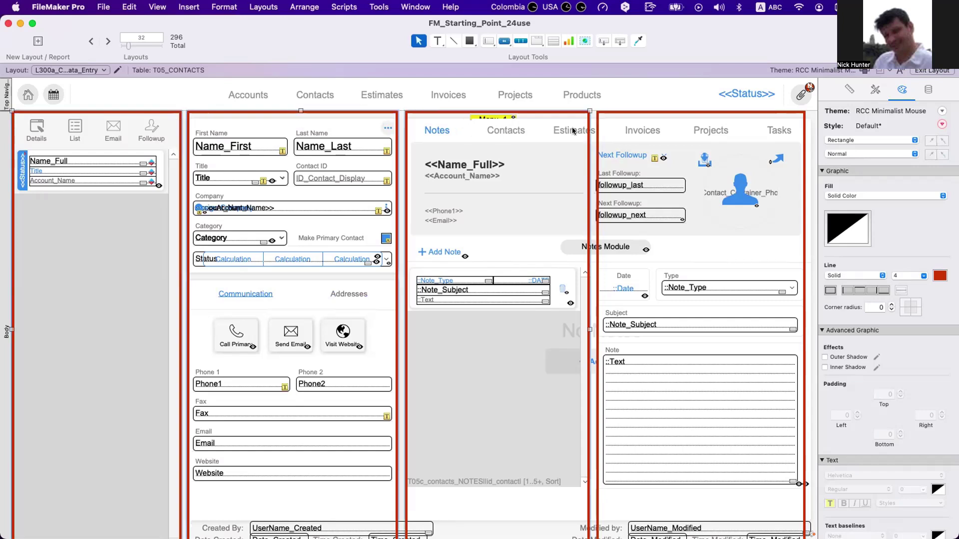
pyautogui.click(620, 129)
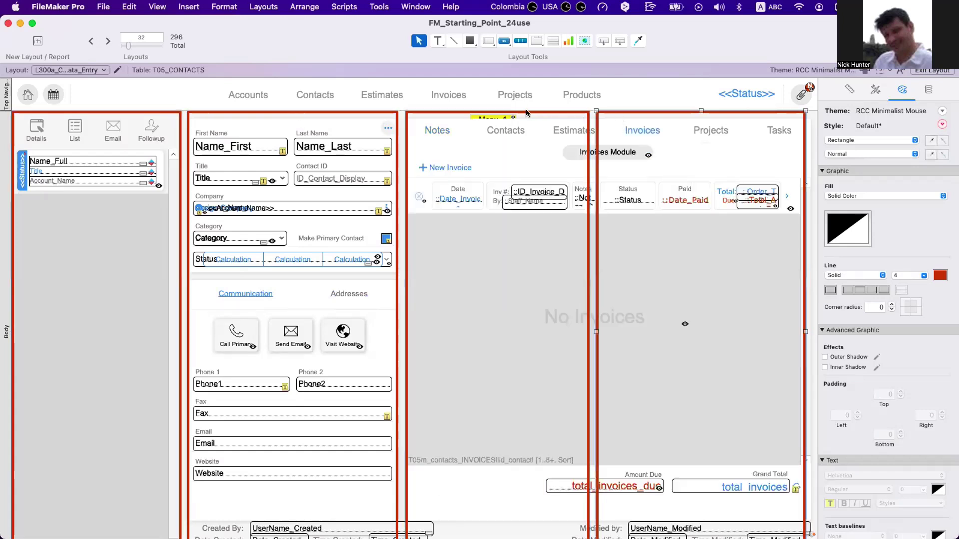
pyautogui.keyDown('shift'); pyautogui.click(158, 111); pyautogui.keyUp('shift')
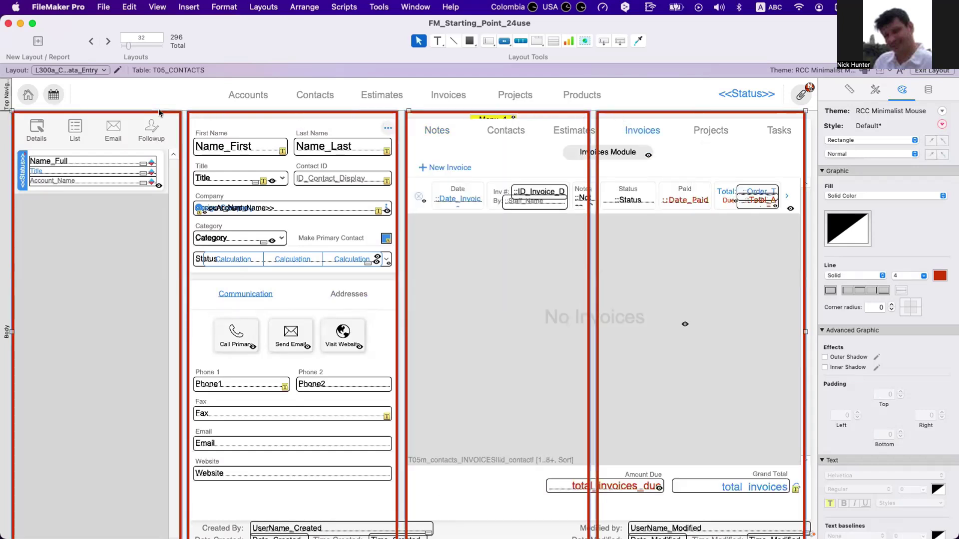
pyautogui.click(158, 108)
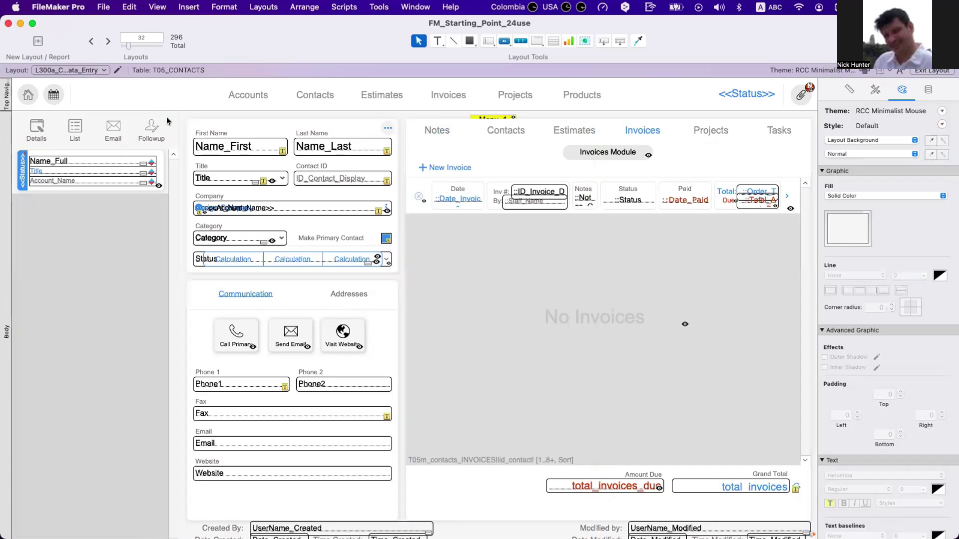
# - Open the Manage Layouts list and widen its Layout Name column so the full names can be read
pyautogui.press('super+shift+l')
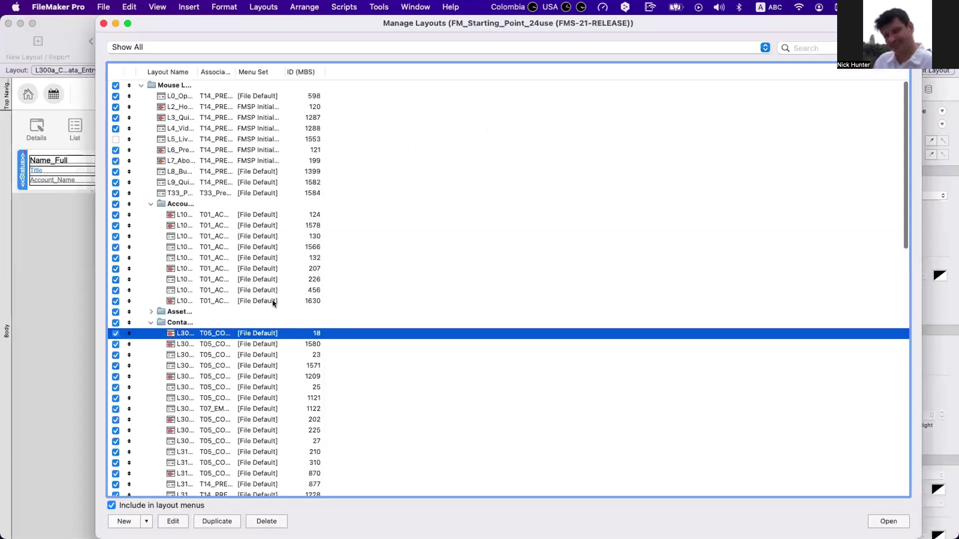
pyautogui.moveTo(198, 72); pyautogui.dragTo(303, 74)
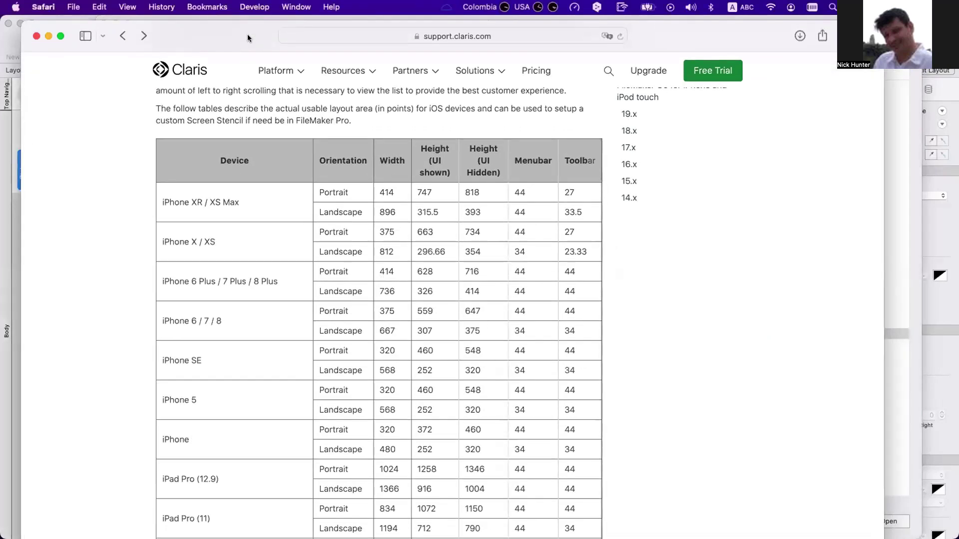
# - Switch to Safari and examine the Claris article on Screen Stencils, including its table of usable iOS layout areas
pyautogui.scroll(5, 274, 100)
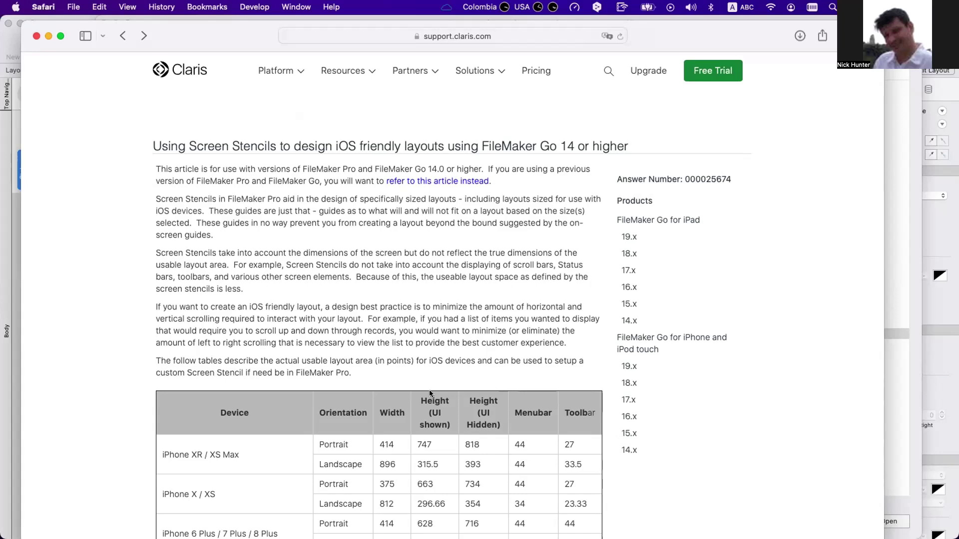
pyautogui.scroll(-1, 431, 393)
pyautogui.scroll(-5, 432, 393)
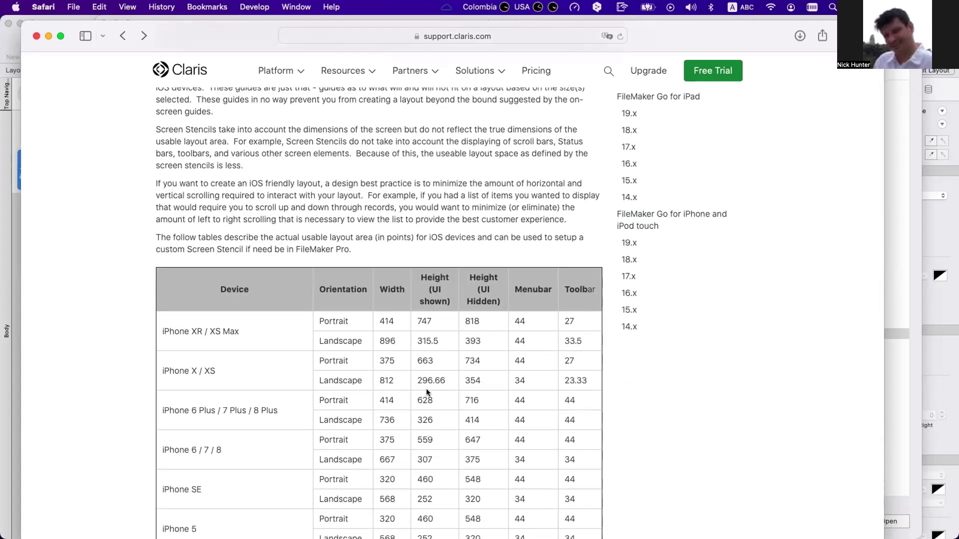
pyautogui.scroll(-1, 429, 390)
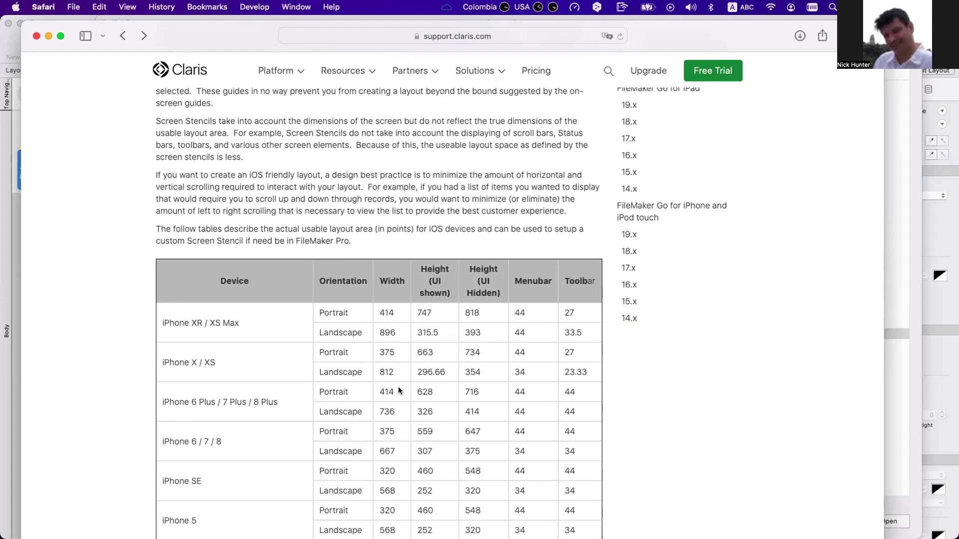
pyautogui.scroll(-1, 398, 389)
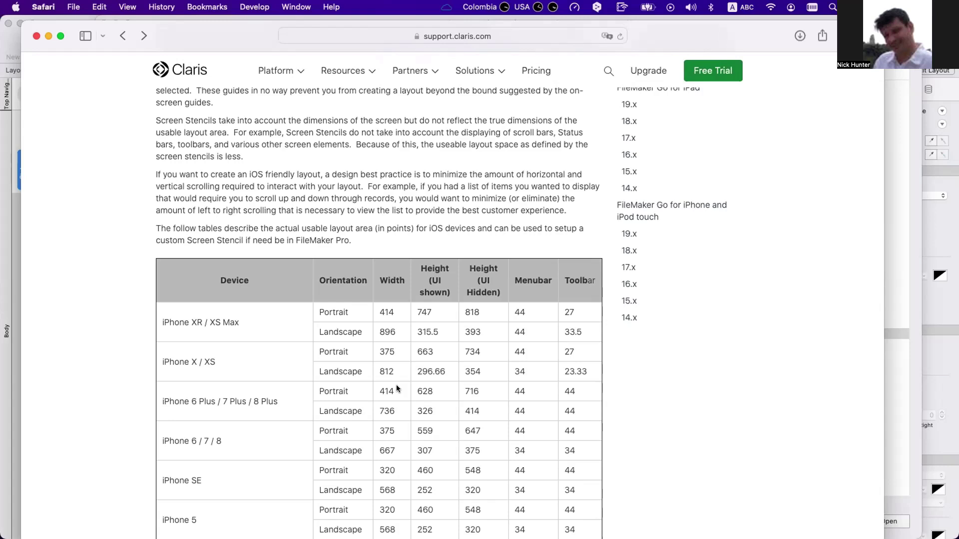
pyautogui.scroll(-2, 397, 388)
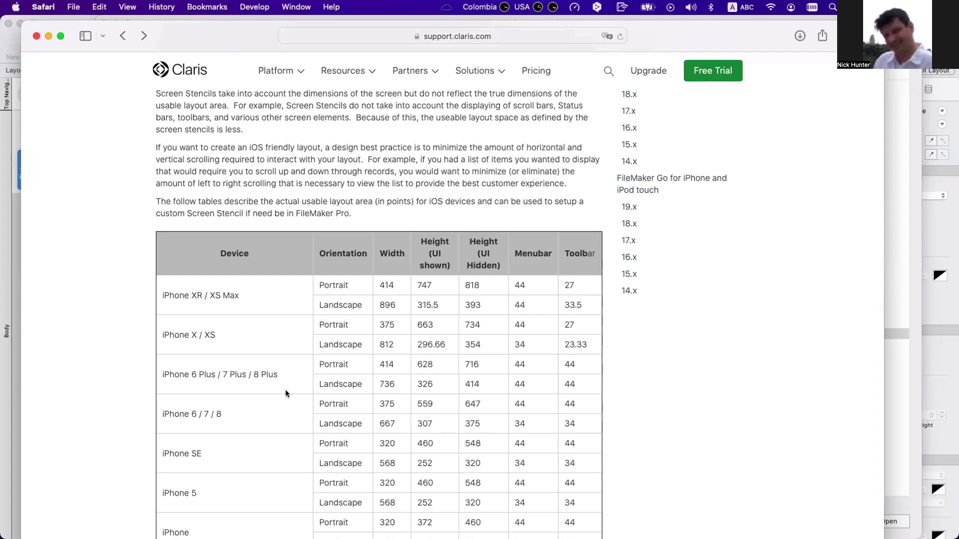
pyautogui.scroll(-2, 215, 447)
# - Find the iPhone 5 and original iPhone rows in the device table and check the original iPhone's portrait and landscape widths
pyautogui.moveTo(205, 459); pyautogui.dragTo(156, 460)
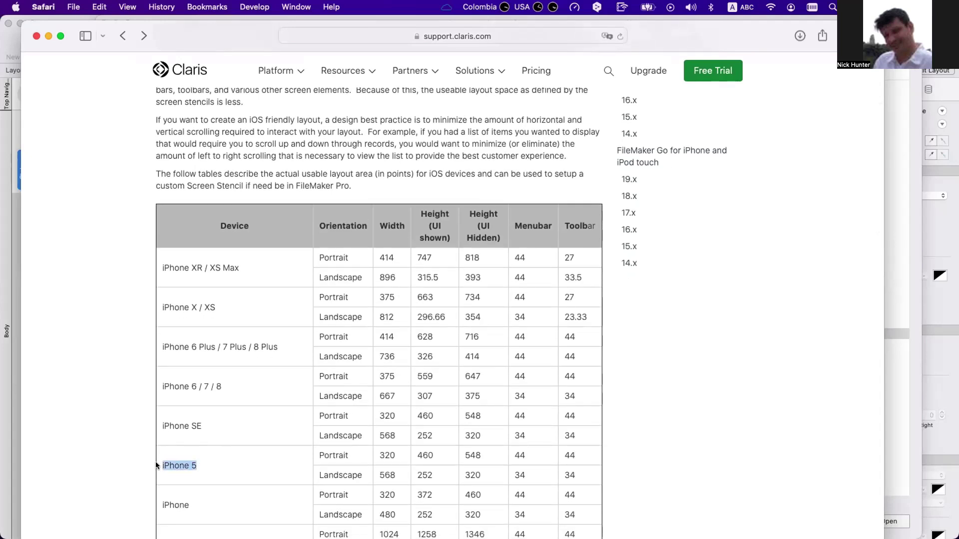
pyautogui.scroll(-4, 190, 458)
pyautogui.moveTo(193, 454); pyautogui.dragTo(157, 452)
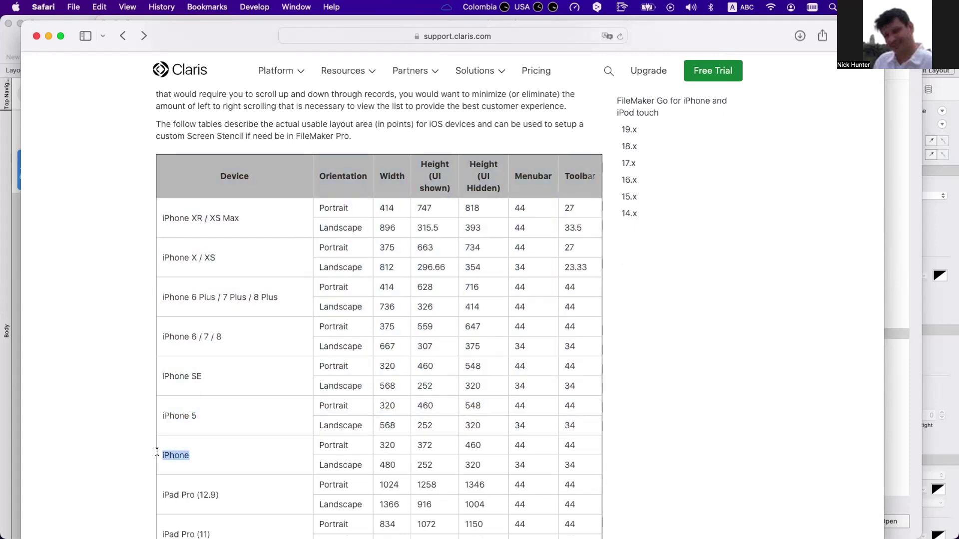
pyautogui.doubleClick(380, 441)
pyautogui.doubleClick(388, 464)
pyautogui.scroll(-1, 387, 460)
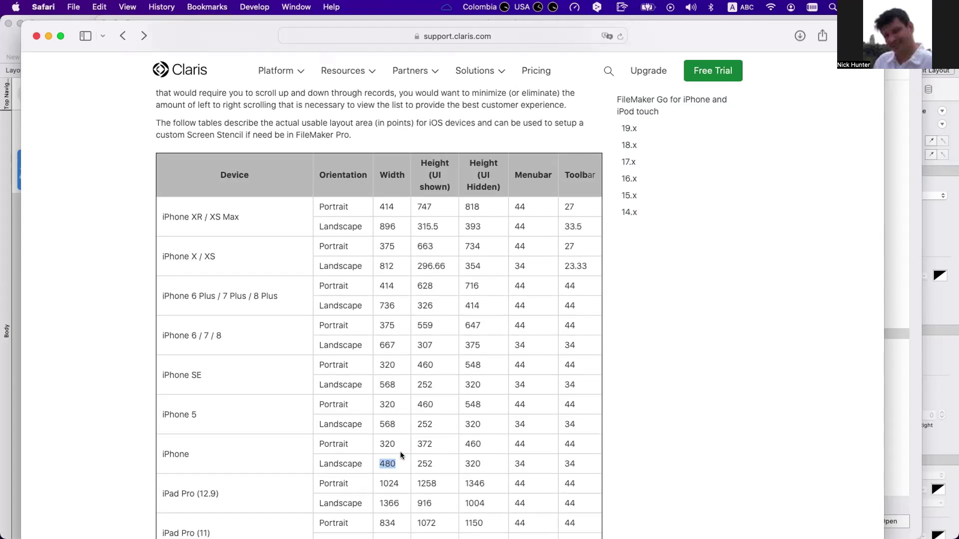
# - Compare the portrait widths from the original iPhone to the iPhone 6 / 7 / 8, and review the UI shown and UI hidden height columns
pyautogui.click(389, 440)
pyautogui.moveTo(395, 405); pyautogui.dragTo(382, 401)
pyautogui.click(388, 363)
pyautogui.doubleClick(389, 325)
pyautogui.moveTo(420, 325); pyautogui.dragTo(434, 325)
pyautogui.moveTo(419, 159); pyautogui.dragTo(503, 187)
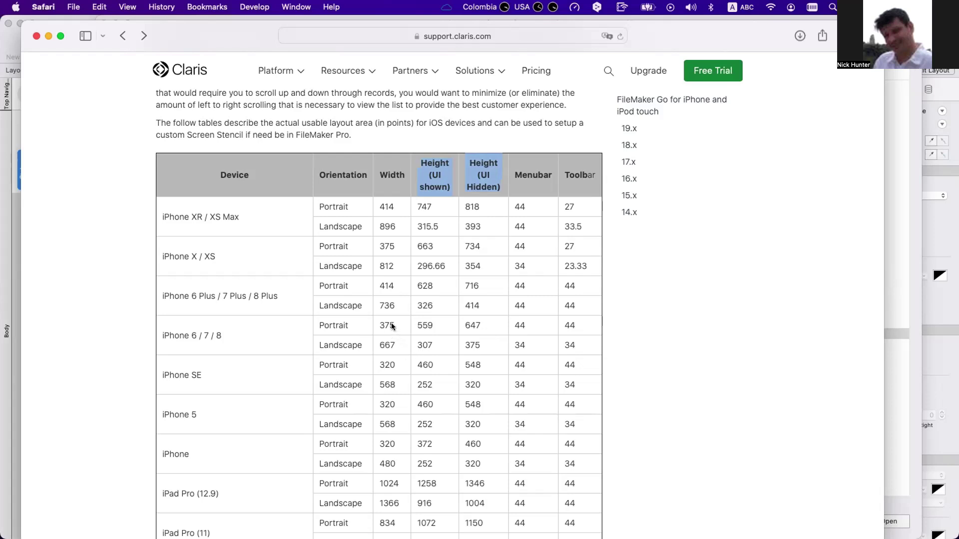
# - Examine the iPhone 6 / 7 / 8 portrait width together with its height when the interface is hidden
pyautogui.moveTo(395, 325); pyautogui.dragTo(378, 325)
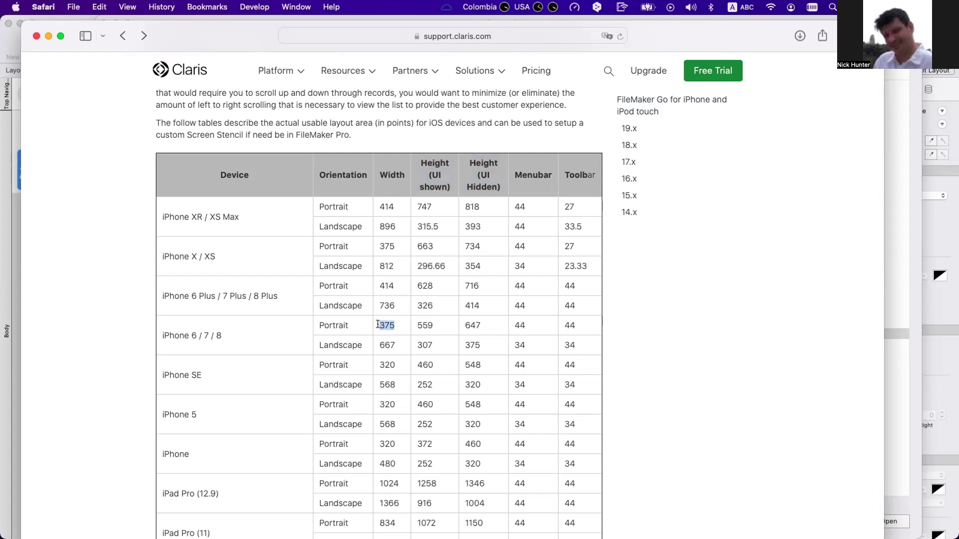
pyautogui.moveTo(481, 325); pyautogui.dragTo(459, 323)
pyautogui.scroll(-1, 406, 330)
pyautogui.scroll(1, 397, 327)
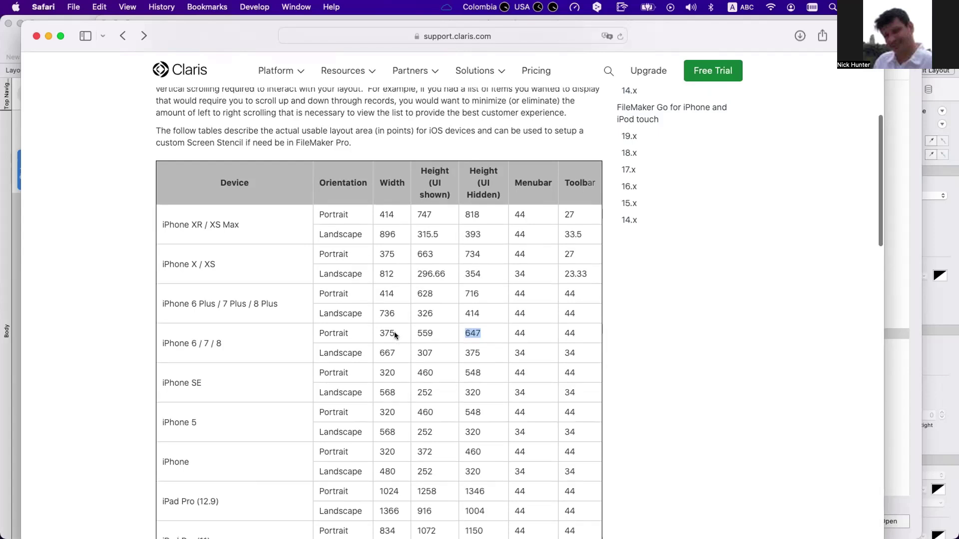
pyautogui.doubleClick(389, 332)
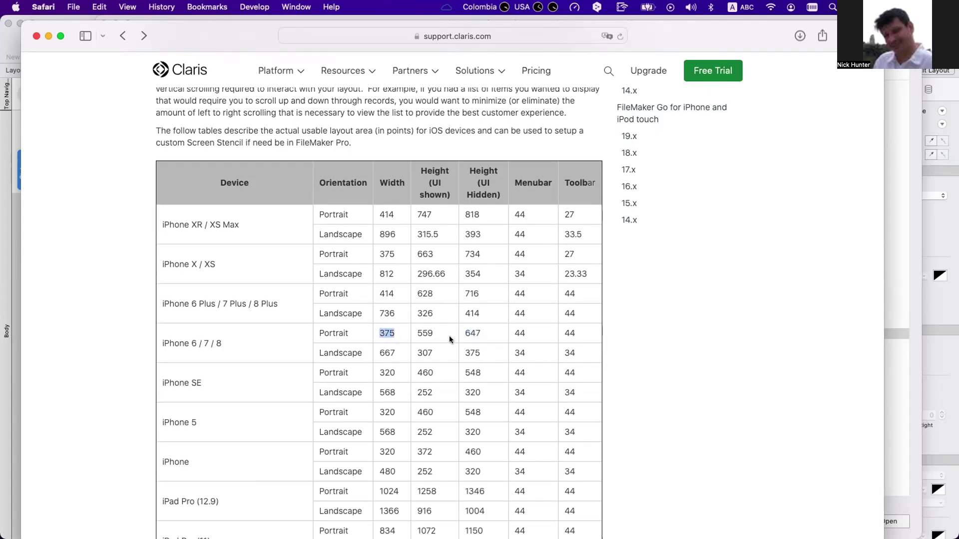
pyautogui.moveTo(481, 332); pyautogui.dragTo(462, 331)
pyautogui.moveTo(479, 334); pyautogui.dragTo(464, 333)
pyautogui.moveTo(488, 336); pyautogui.dragTo(464, 333)
pyautogui.moveTo(470, 170); pyautogui.dragTo(493, 170)
pyautogui.moveTo(481, 334); pyautogui.dragTo(465, 333)
pyautogui.moveTo(381, 332); pyautogui.dragTo(401, 332)
pyautogui.doubleClick(472, 333)
pyautogui.doubleClick(385, 332)
pyautogui.scroll(2, 384, 332)
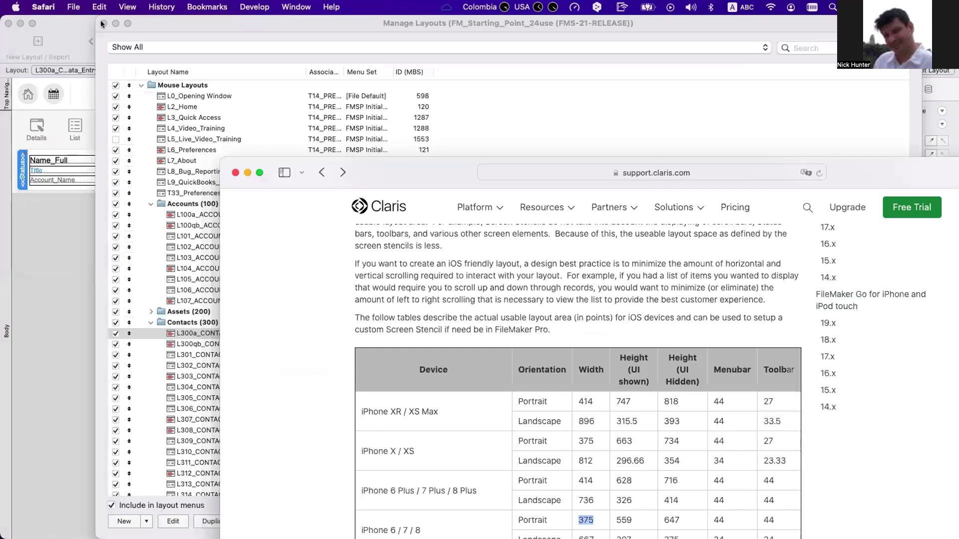
# - Close Manage Layouts and begin a new touch device layout named "Contacts | iPhone"
pyautogui.click(103, 23)
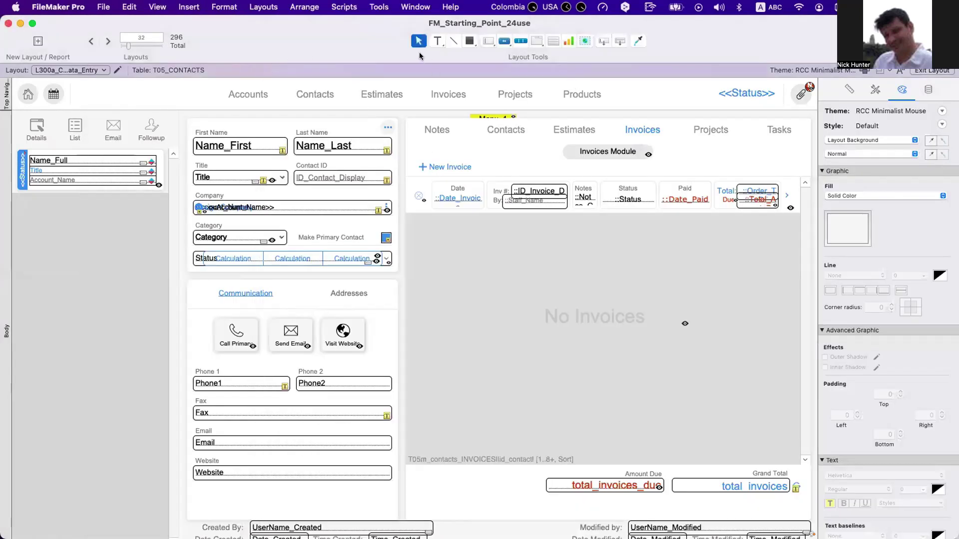
pyautogui.click(37, 40)
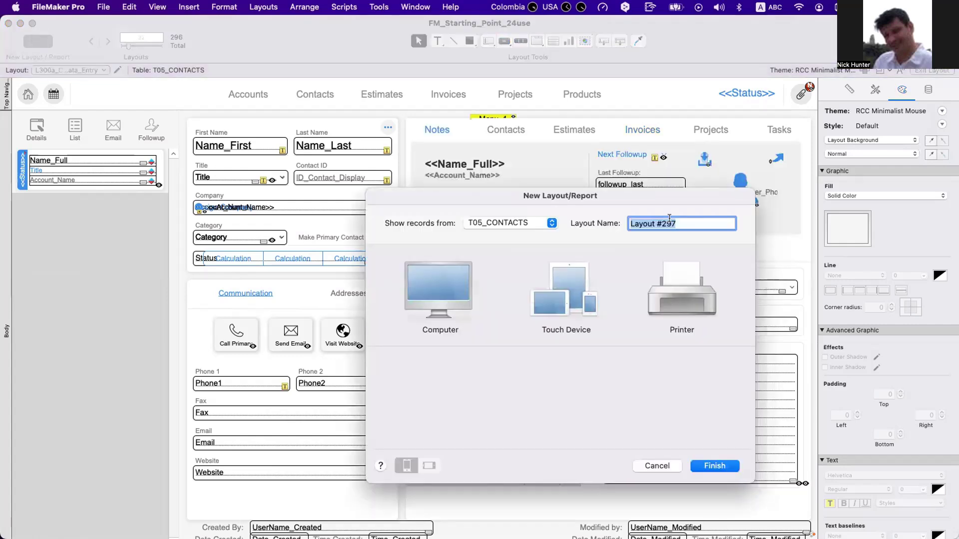
pyautogui.write('Contacts | iPhone')
pyautogui.click(567, 292)
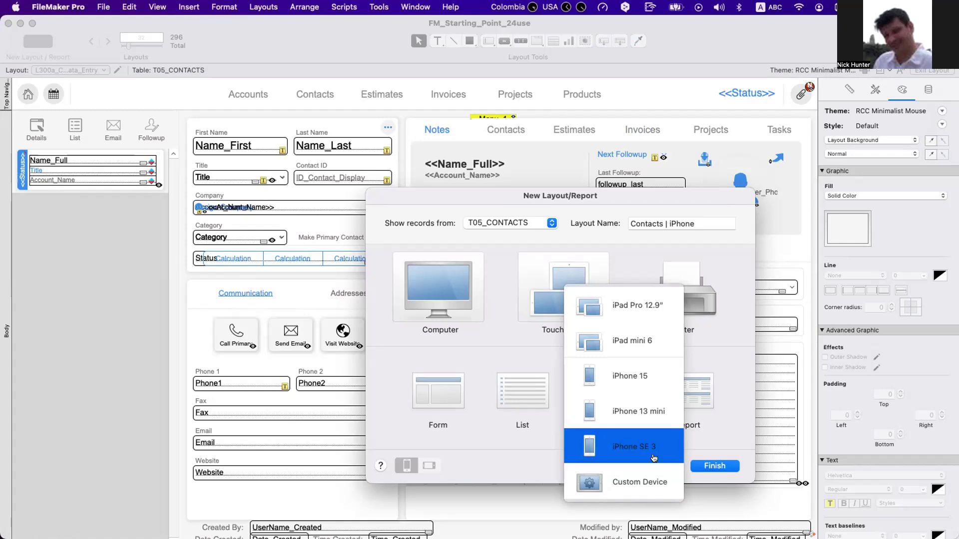
# - Switch back to Safari and look up the iPhone SE portrait width in the device table
pyautogui.press('super+Tab')
pyautogui.scroll(-7, 590, 418)
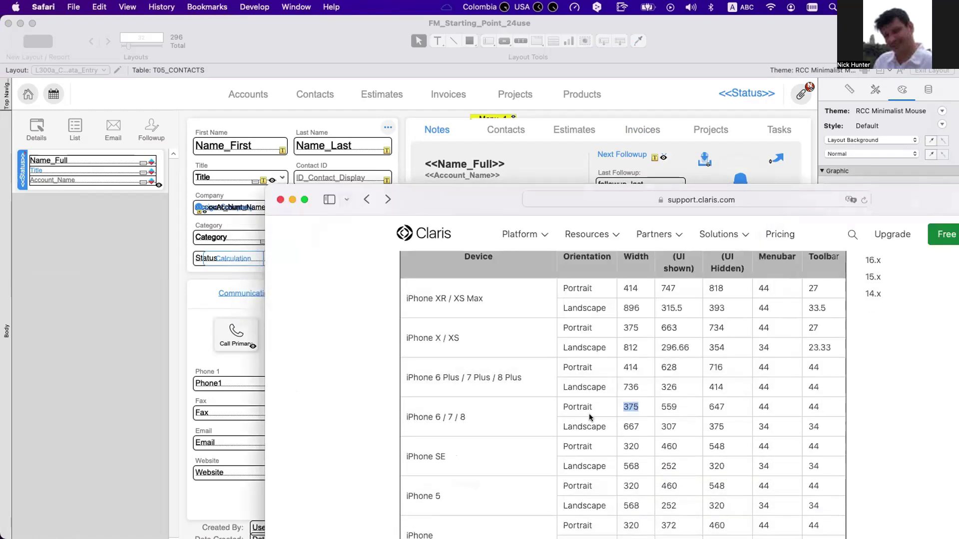
pyautogui.moveTo(644, 418); pyautogui.dragTo(621, 417)
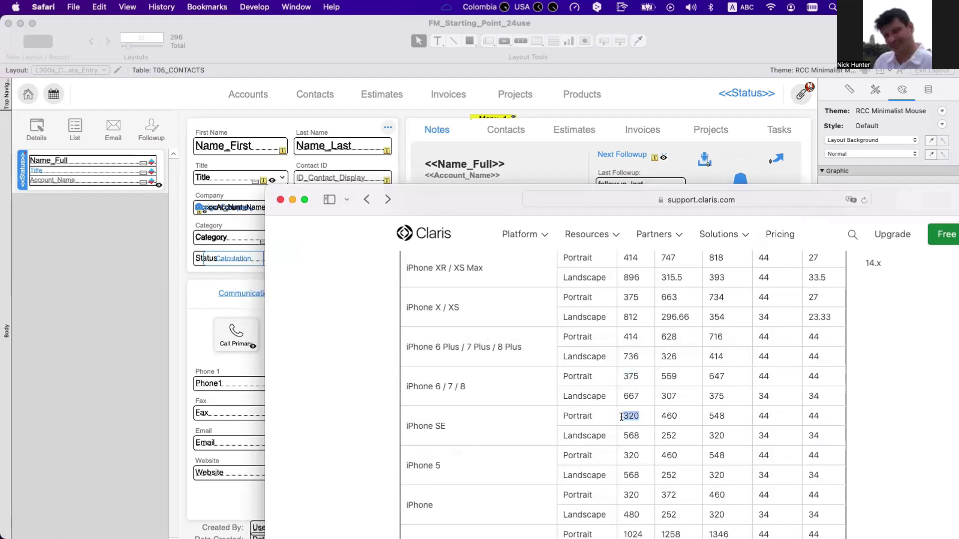
pyautogui.scroll(5, 481, 387)
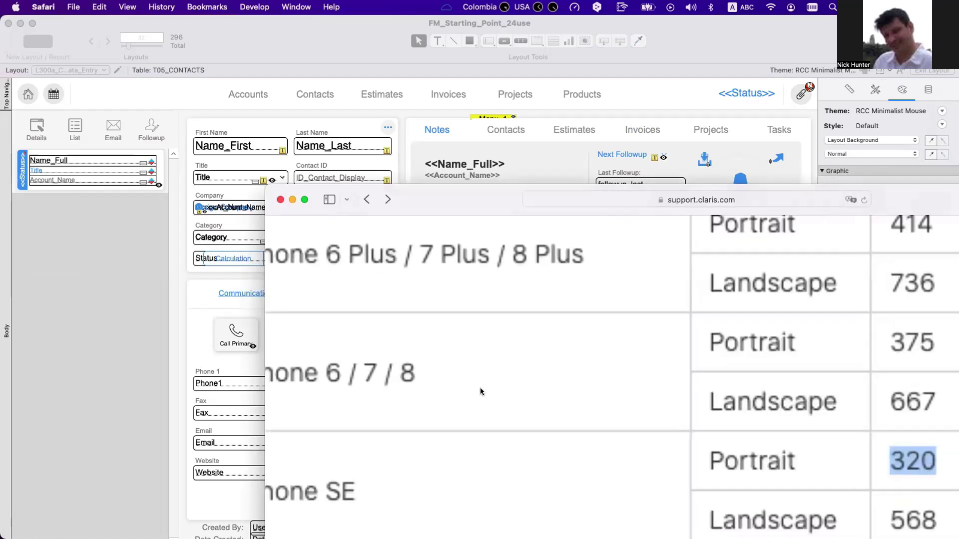
pyautogui.scroll(-5, 497, 401)
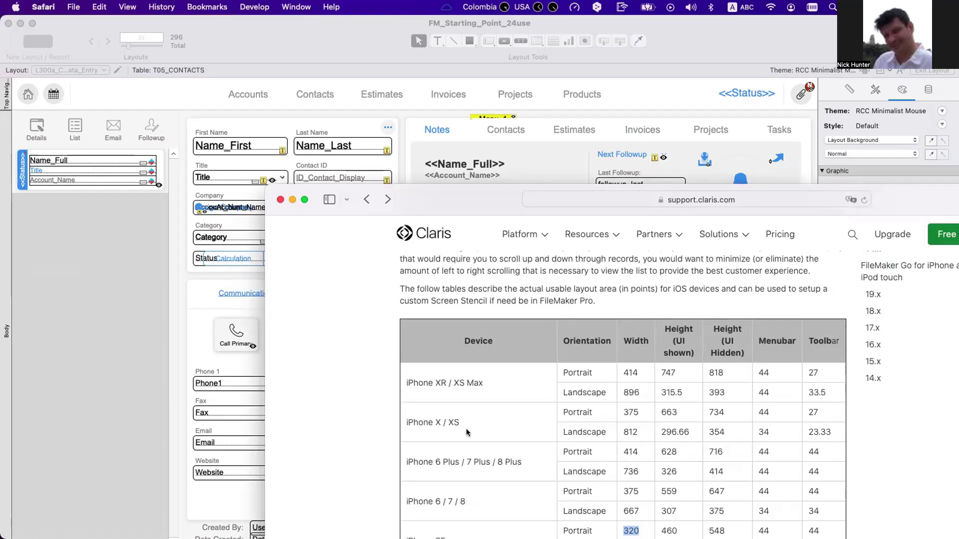
# - Compare the portrait widths of the iPhone 6 / 7 / 8, X / XS and XR / XS Max in the device table
pyautogui.moveTo(639, 494); pyautogui.dragTo(627, 489)
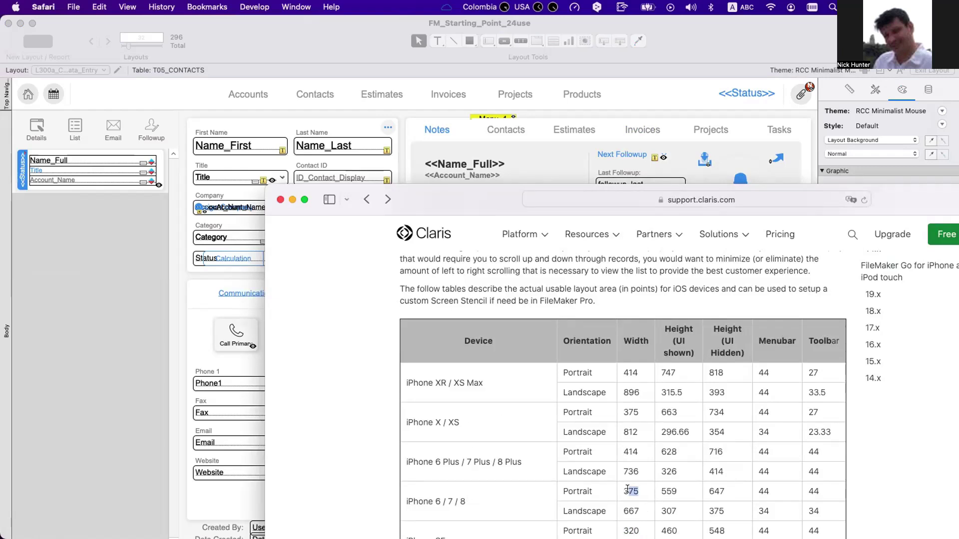
pyautogui.click(637, 422)
pyautogui.moveTo(640, 373); pyautogui.dragTo(627, 372)
pyautogui.moveTo(442, 382); pyautogui.dragTo(483, 383)
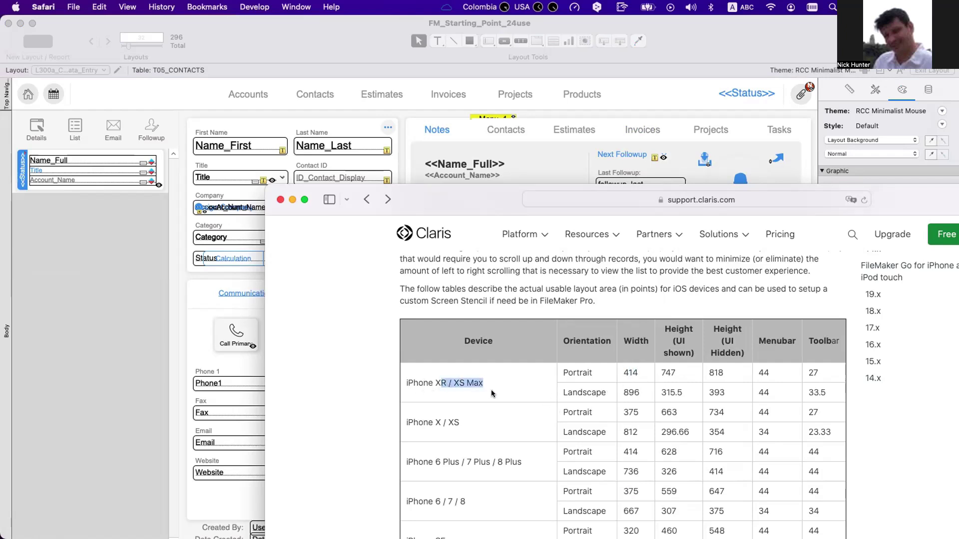
pyautogui.moveTo(639, 373); pyautogui.dragTo(622, 370)
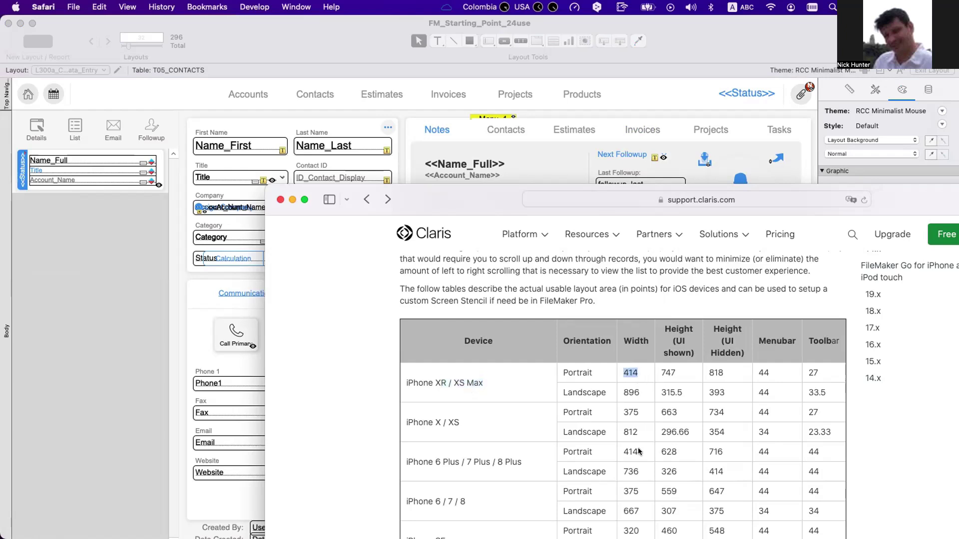
pyautogui.scroll(-2, 637, 449)
pyautogui.moveTo(639, 440); pyautogui.dragTo(619, 440)
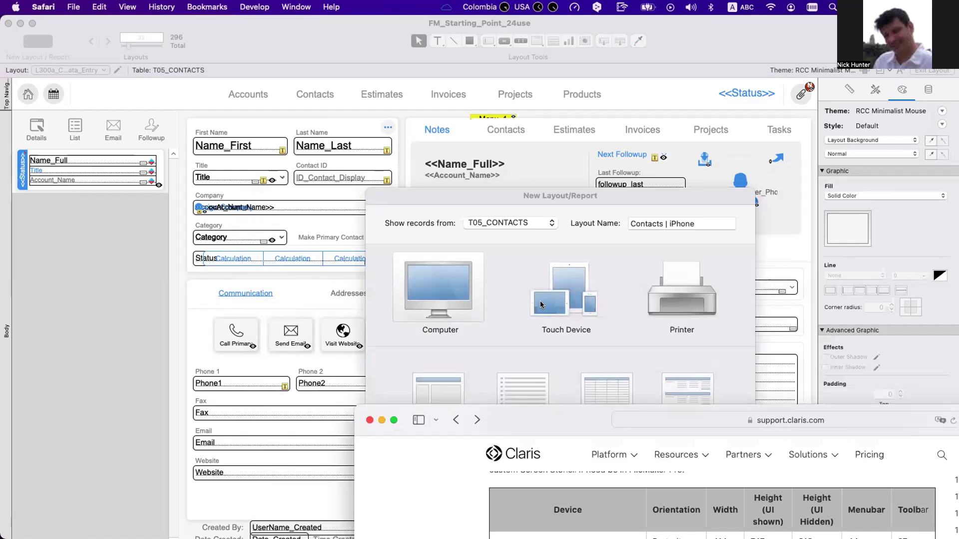
# - Finish creating the "Contacts | iPhone" layout for T05_CONTACTS as a List layout
pyautogui.click(541, 304)
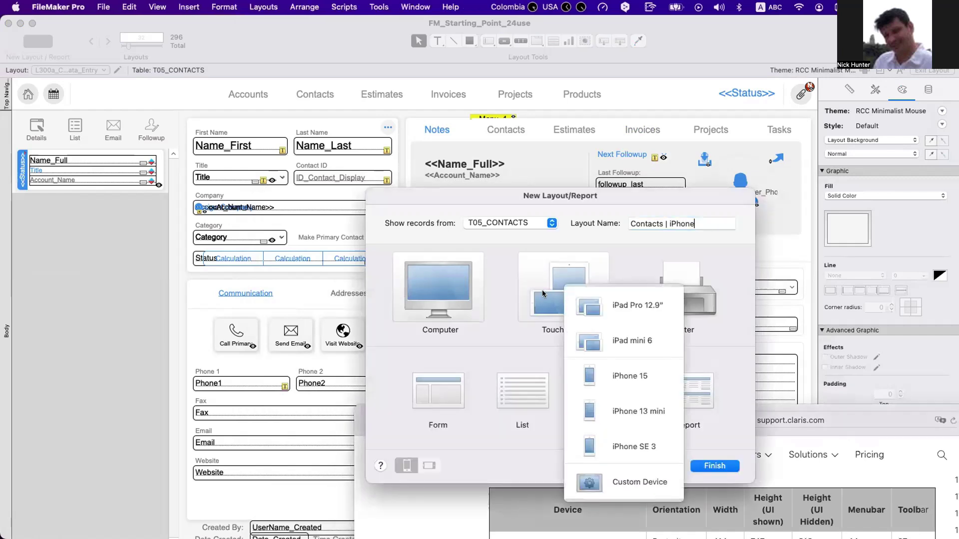
pyautogui.click(429, 395)
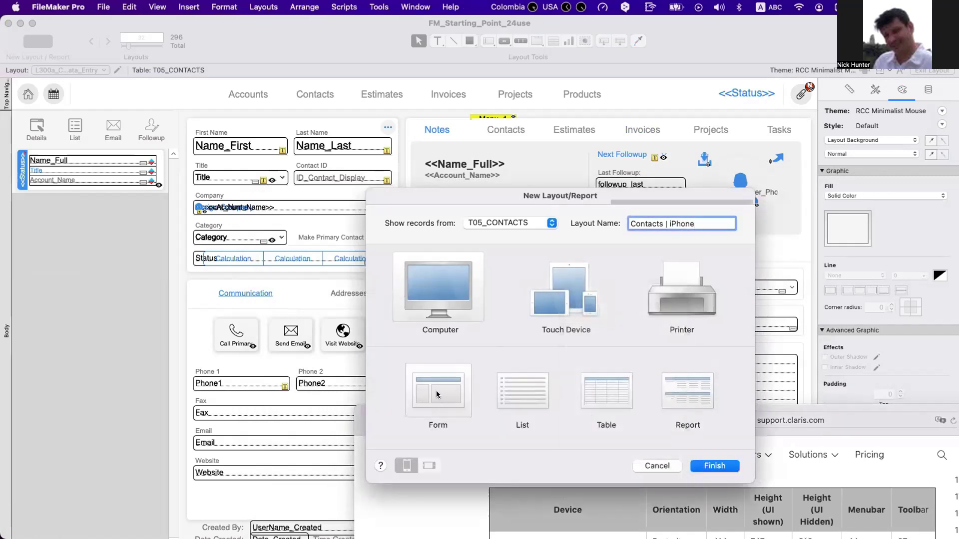
pyautogui.click(531, 385)
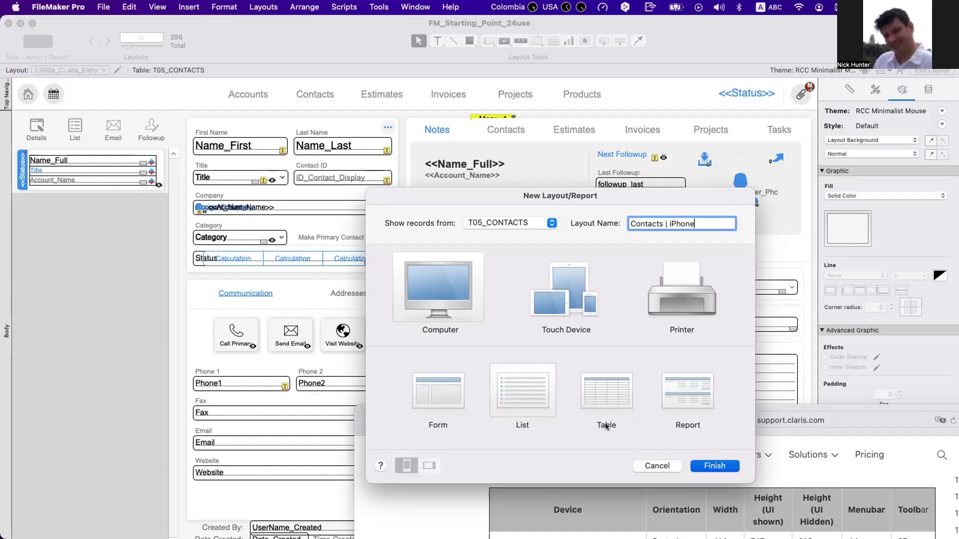
pyautogui.press('Return')
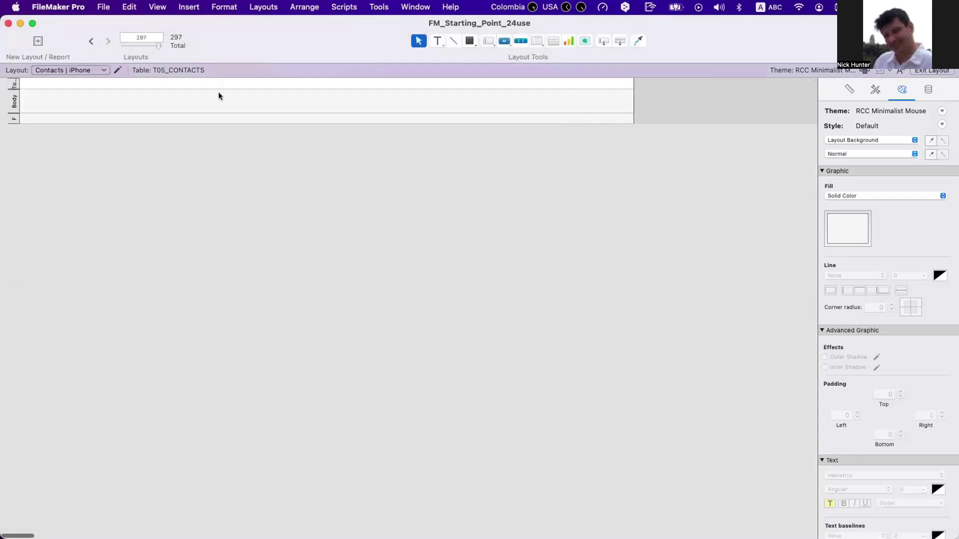
# - Set the width of the "Contacts | iPhone" layout to 375 pt
pyautogui.click(849, 90)
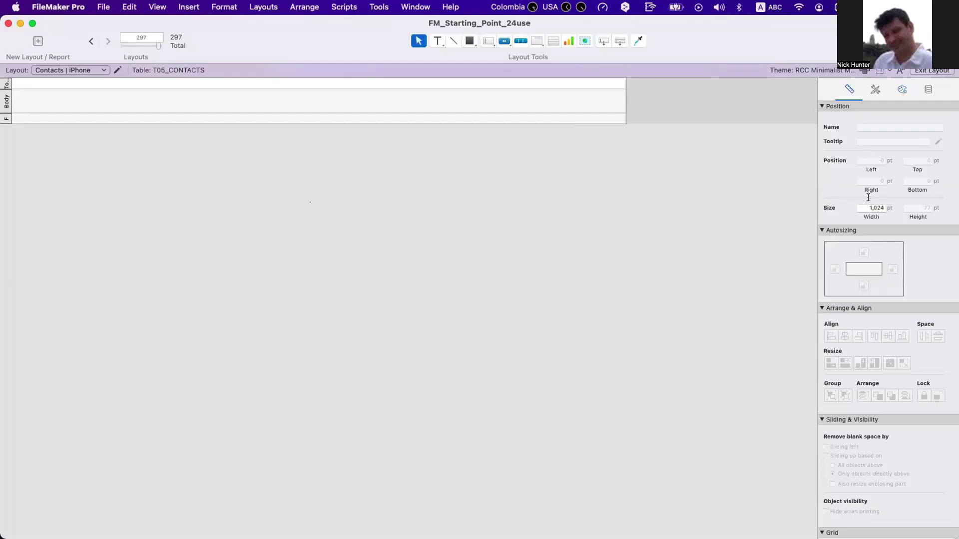
pyautogui.doubleClick(870, 208)
pyautogui.write('36')
pyautogui.press('BackSpace')
pyautogui.write('75')
pyautogui.press('Return')
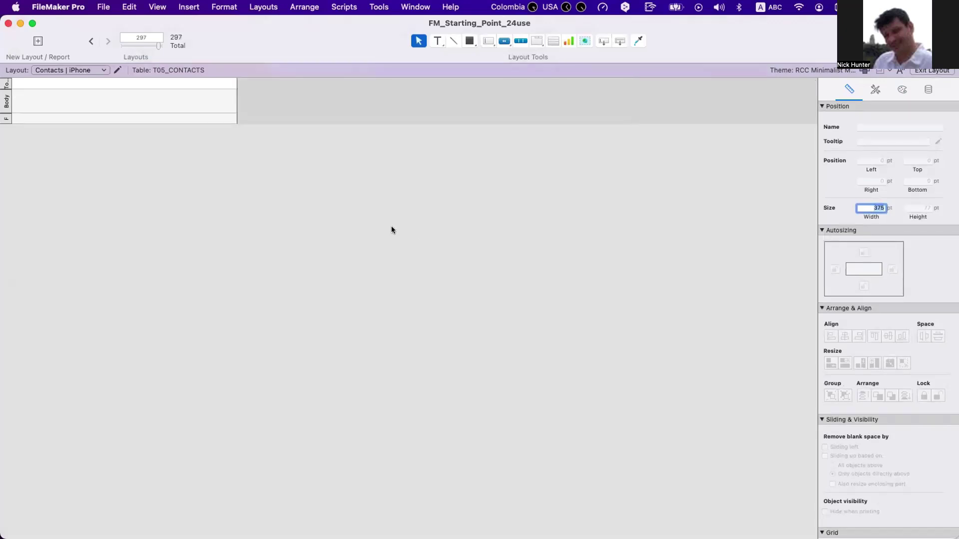
pyautogui.click(391, 230)
# - Show the layout's object list and make the Top Navigation and Body parts taller
pyautogui.moveTo(207, 24); pyautogui.dragTo(253, 21)
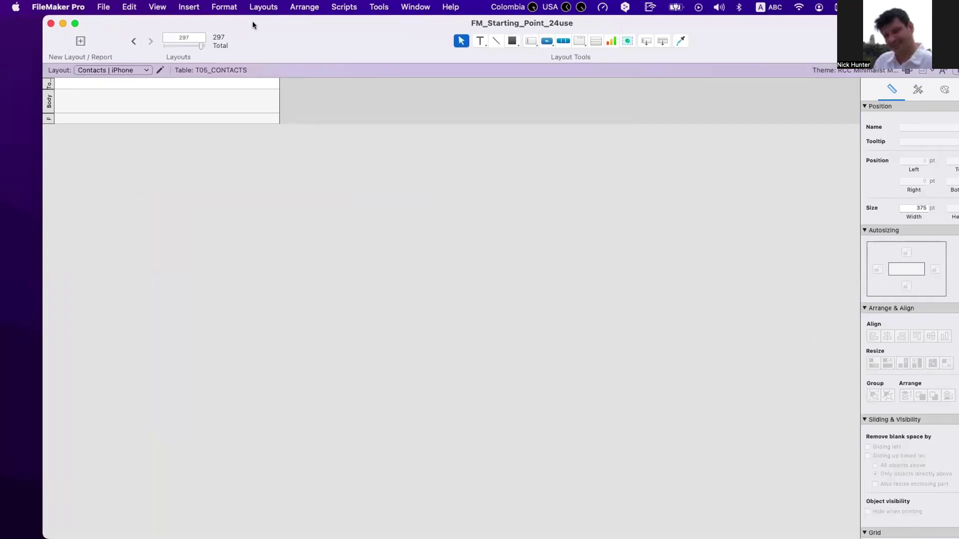
pyautogui.moveTo(823, 35); pyautogui.dragTo(791, 36)
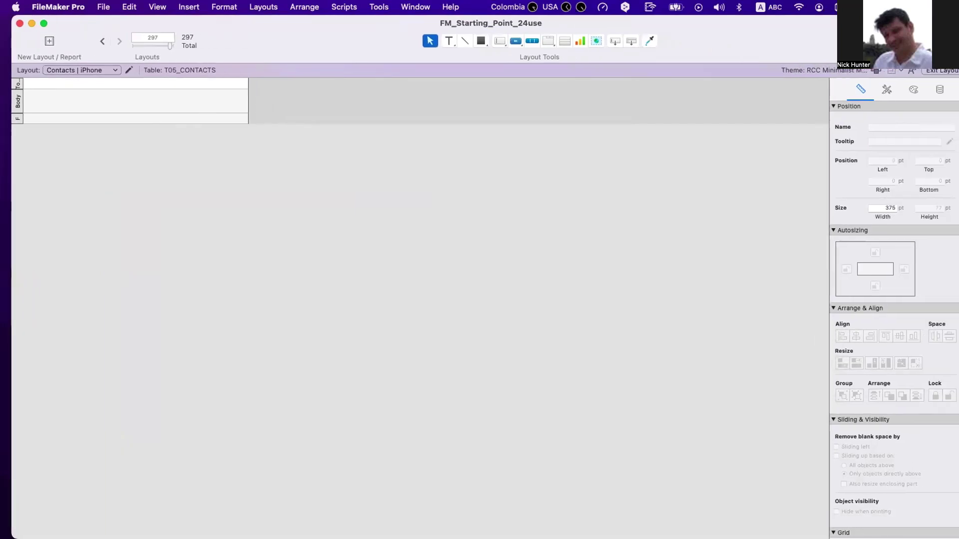
pyautogui.press('super+alt+t')
pyautogui.moveTo(324, 111); pyautogui.dragTo(325, 159)
pyautogui.moveTo(303, 86); pyautogui.dragTo(304, 111)
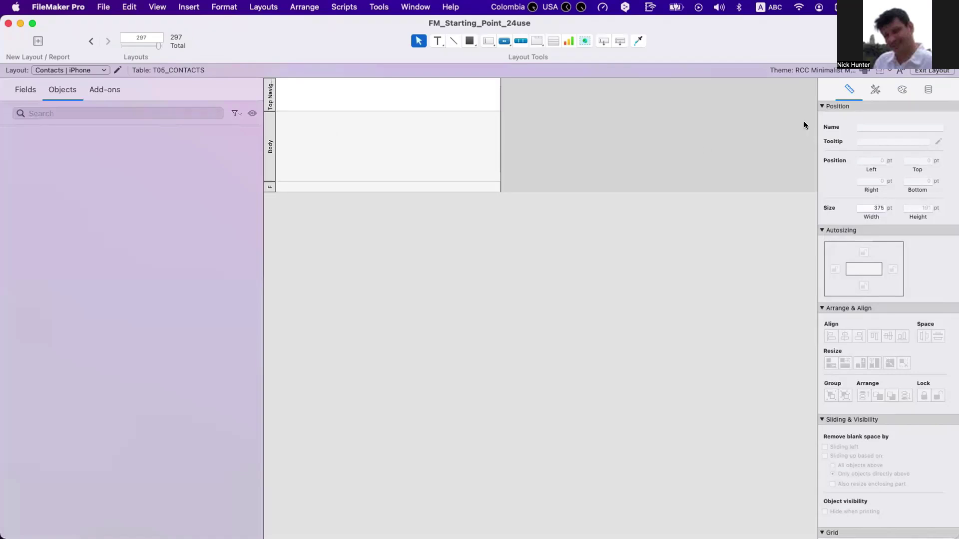
# - Look through the layout themes available for the iPhone layout without changing the current one
pyautogui.click(865, 70)
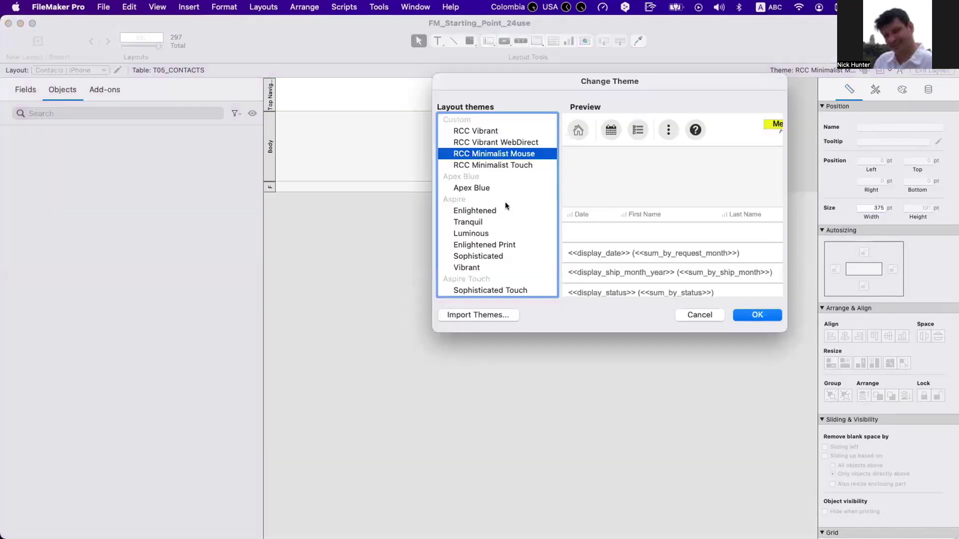
pyautogui.scroll(2, 505, 203)
pyautogui.scroll(-2, 502, 229)
pyautogui.scroll(2, 502, 230)
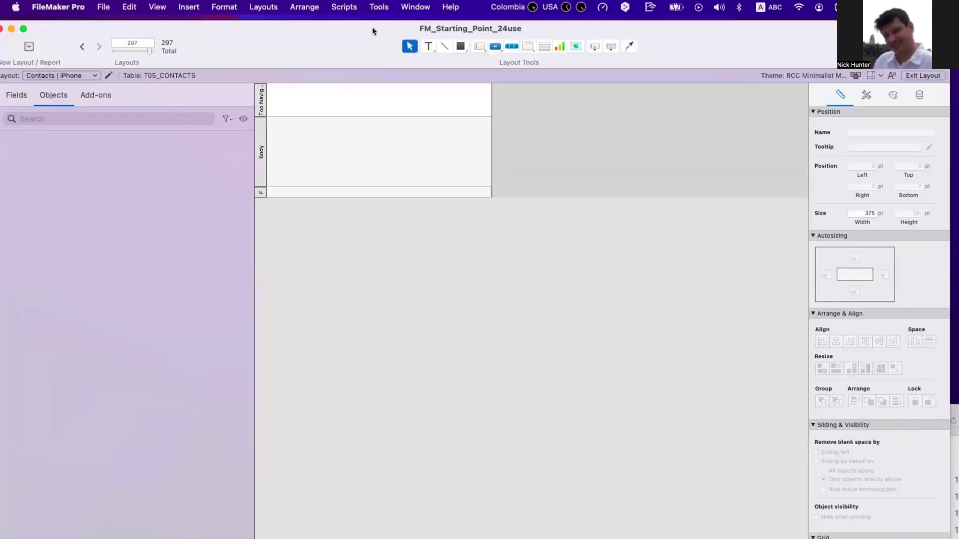
# - Open L300a_CONTACTS_Data_Entry from Manage Layouts in its own window and check which theme it uses in Layout mode
pyautogui.press('super+shift+l')
pyautogui.scroll(15, 308, 210)
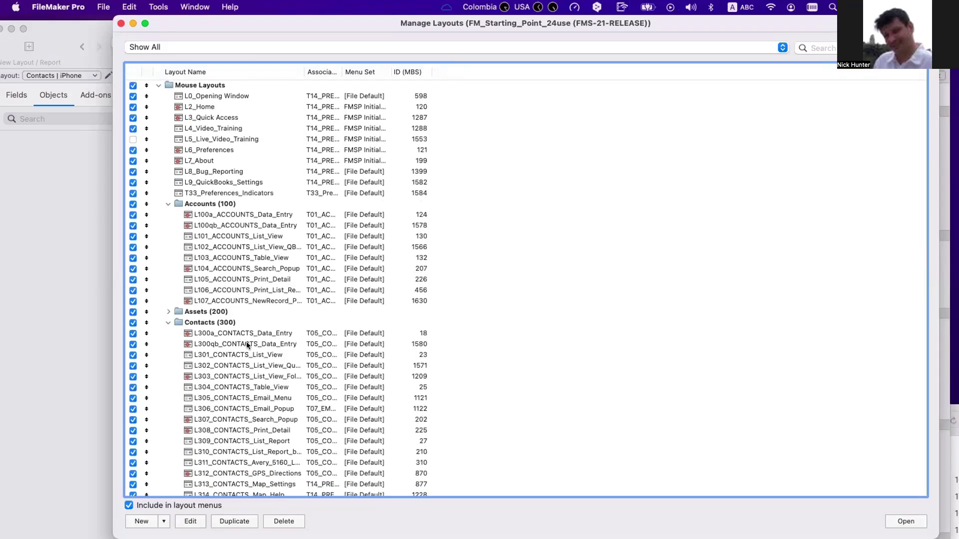
pyautogui.click(425, 333)
pyautogui.click(906, 522)
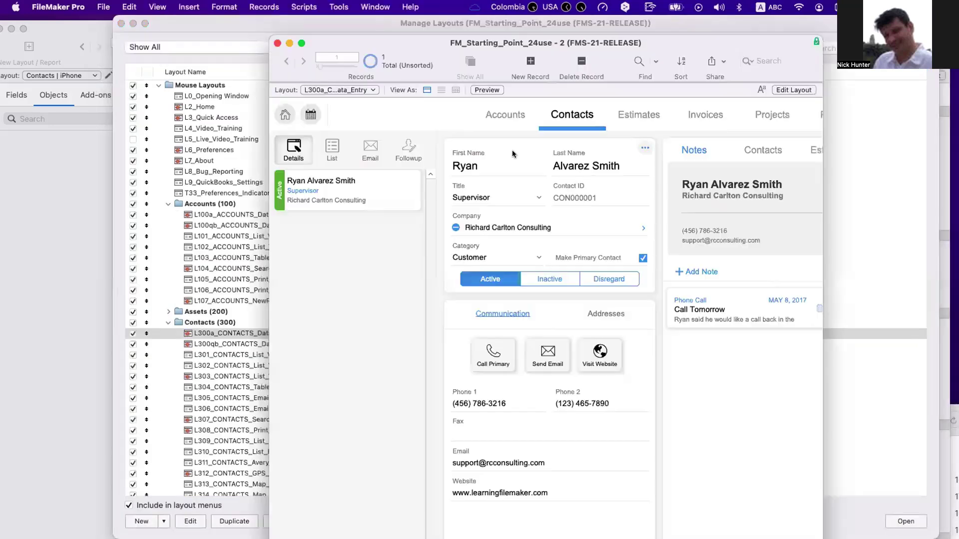
pyautogui.press('super+l')
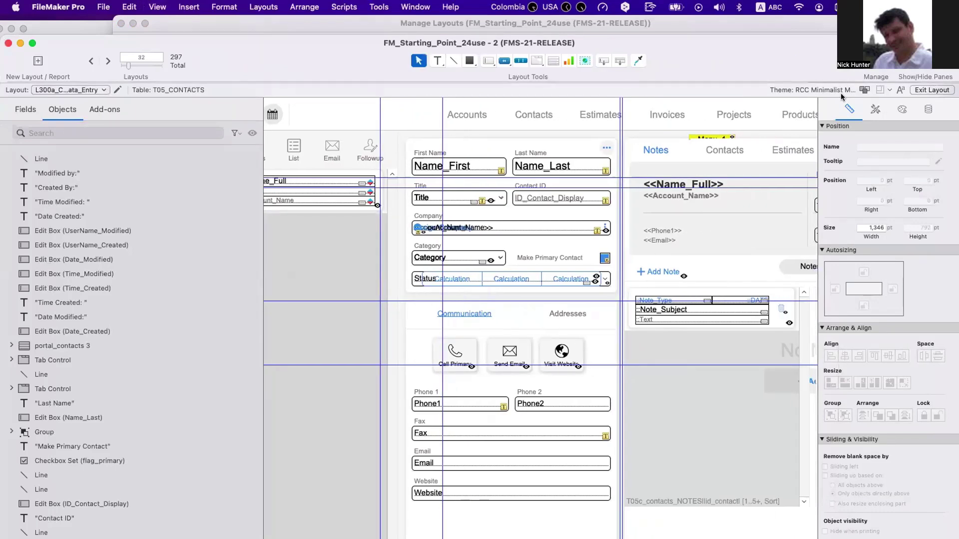
pyautogui.click(864, 90)
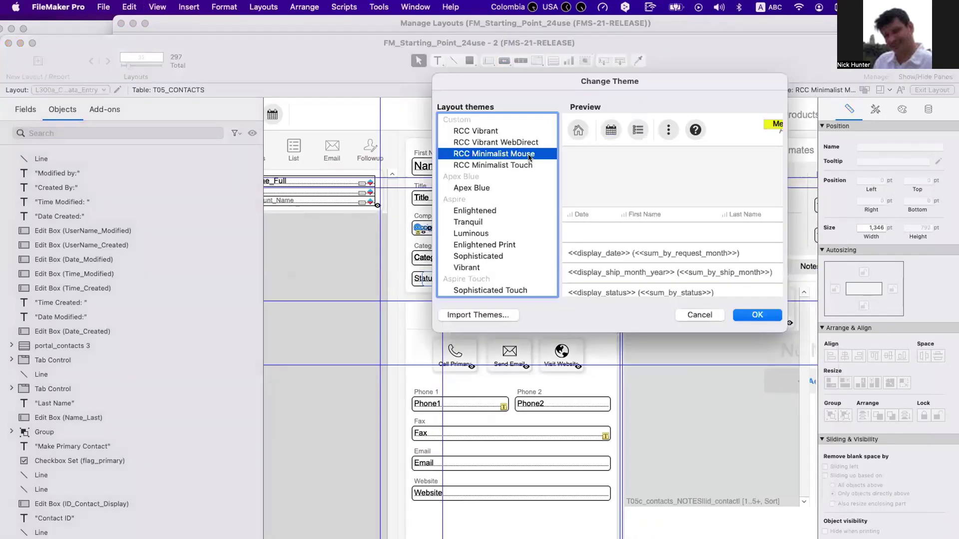
pyautogui.press('Return')
# - Close the extra data entry window and Manage Layouts, and recheck the theme of the iPhone layout
pyautogui.moveTo(10, 45); pyautogui.dragTo(368, 205)
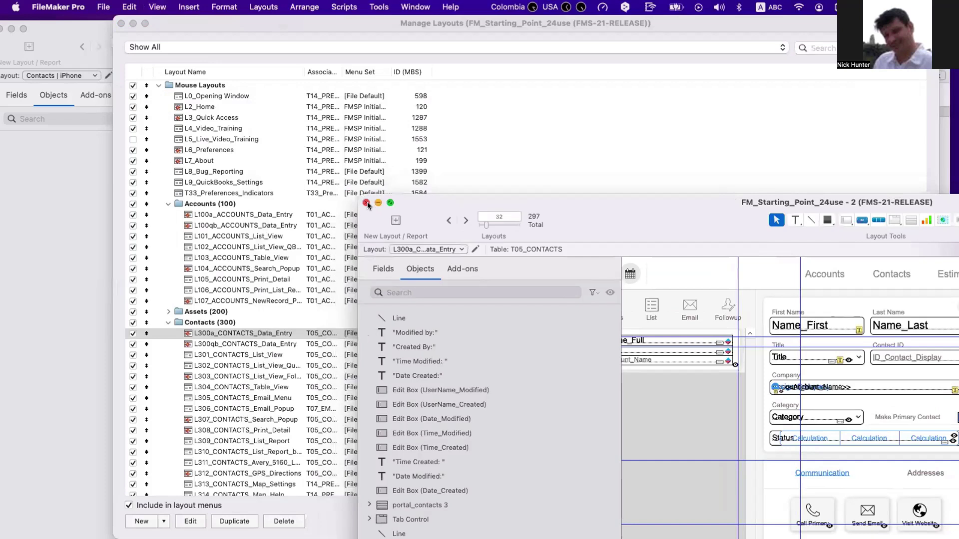
pyautogui.click(119, 24)
pyautogui.click(120, 23)
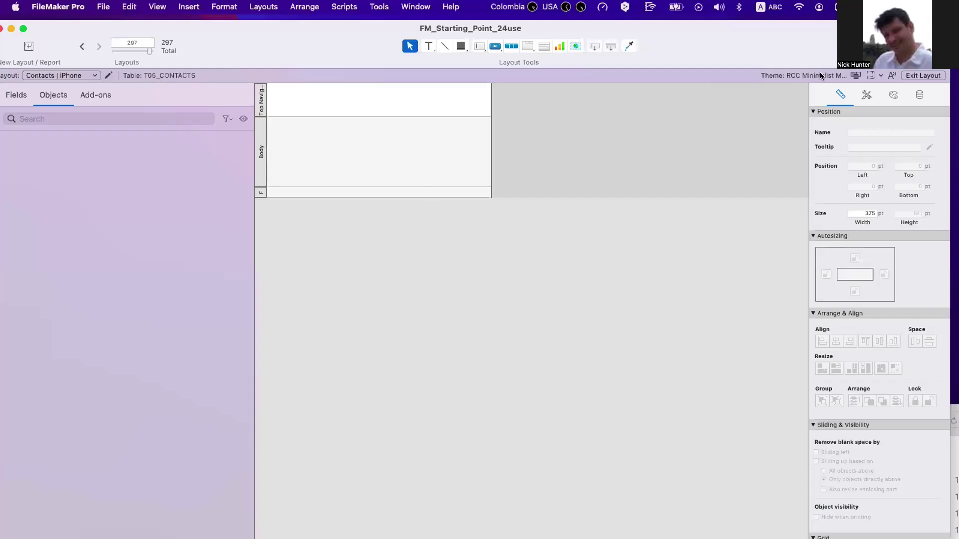
pyautogui.click(850, 73)
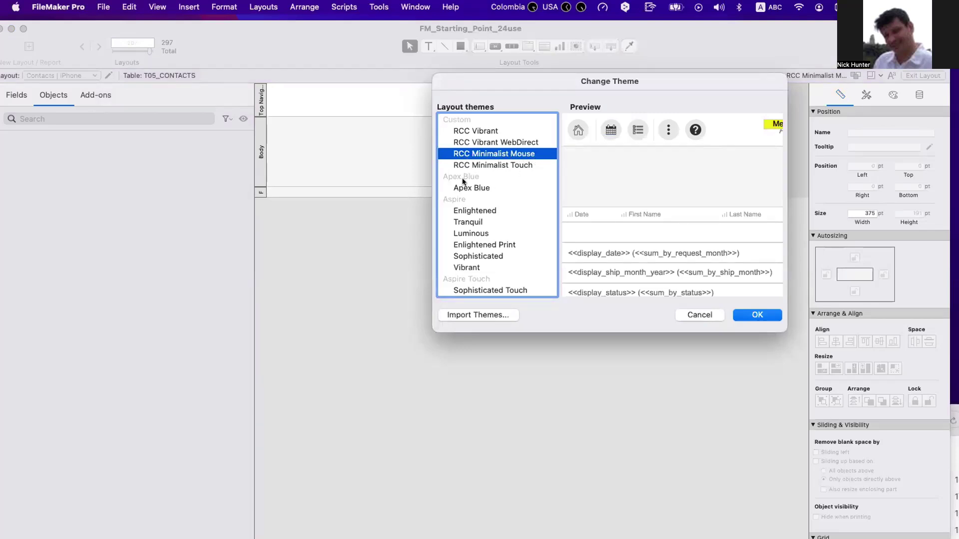
pyautogui.press('Return')
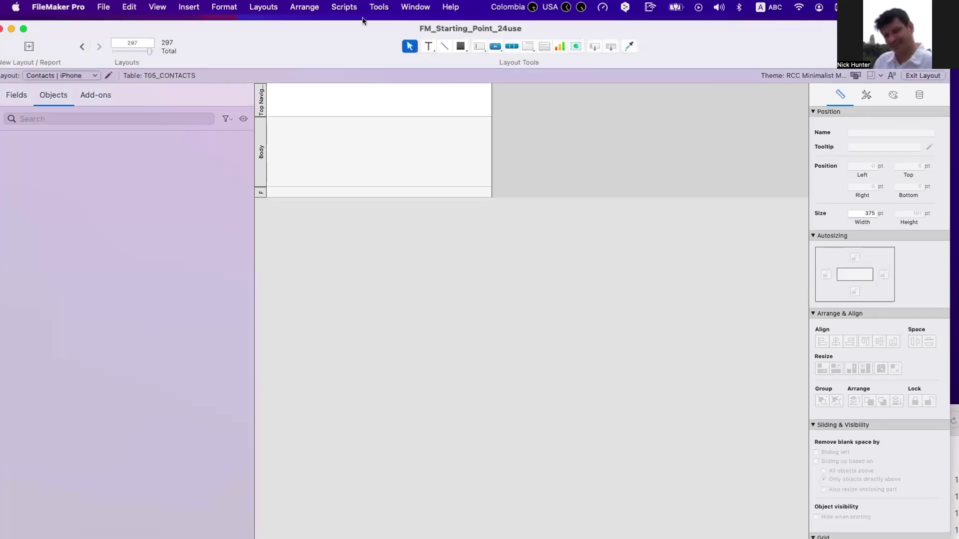
# - Open a second window of the file and switch it to the L300a_CONTACTS_Data_Entry layout
pyautogui.click(415, 7)
pyautogui.click(405, 192)
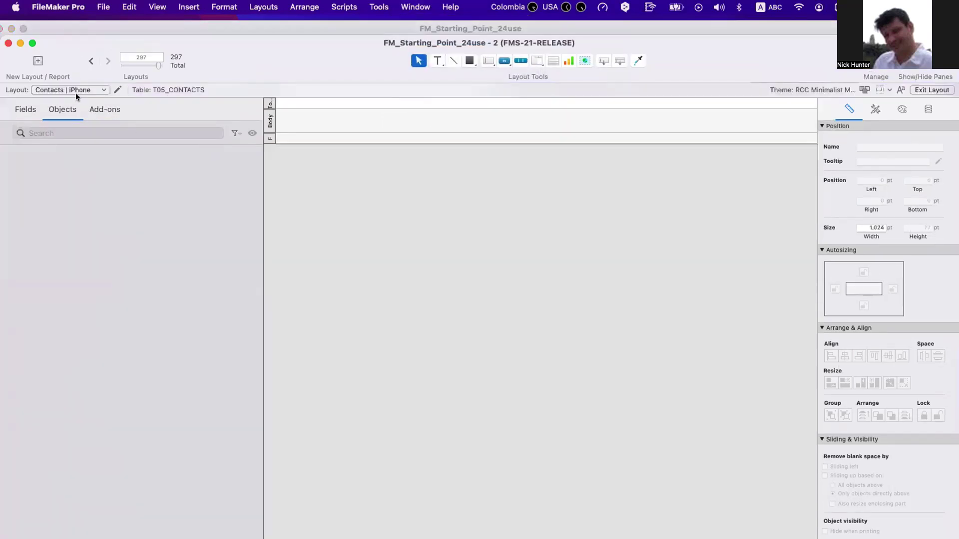
pyautogui.click(76, 92)
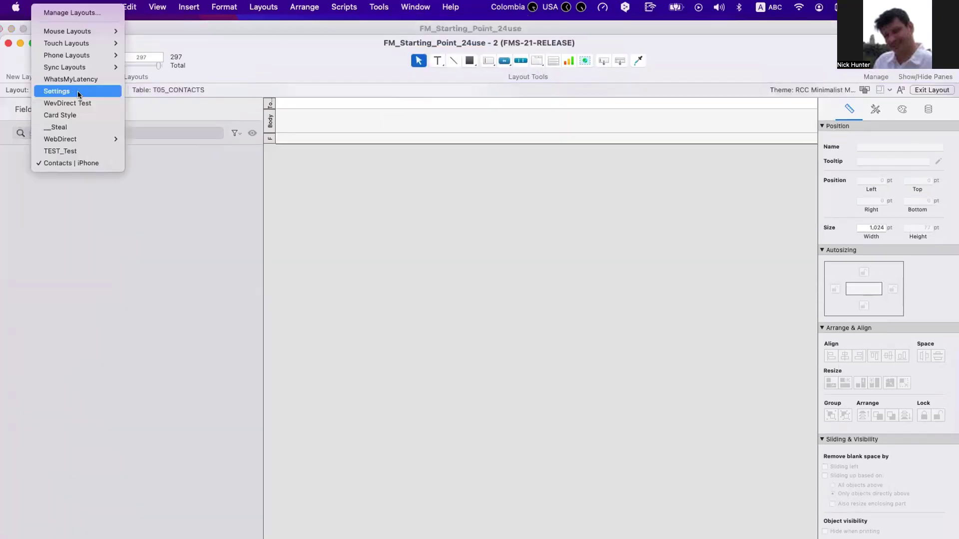
pyautogui.moveTo(82, 30)
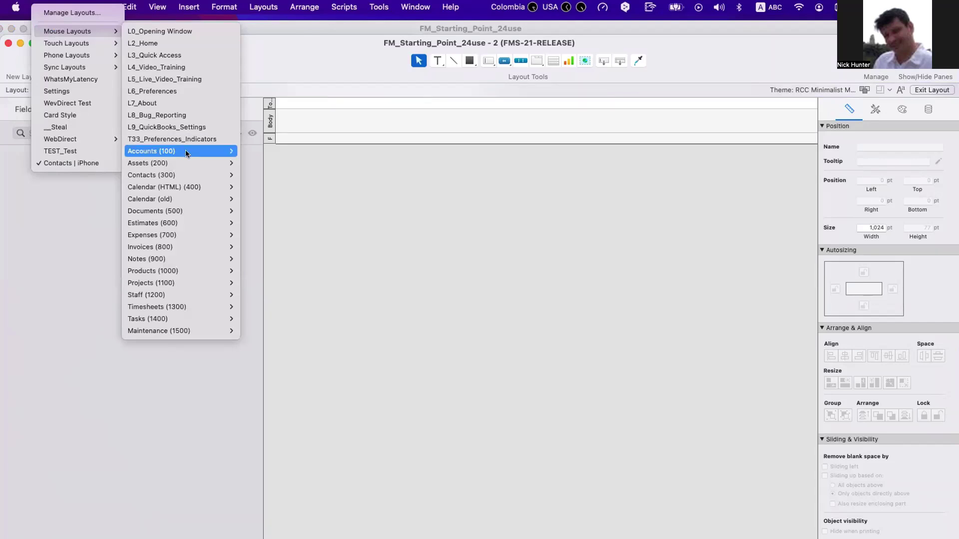
pyautogui.moveTo(184, 174)
pyautogui.click(257, 176)
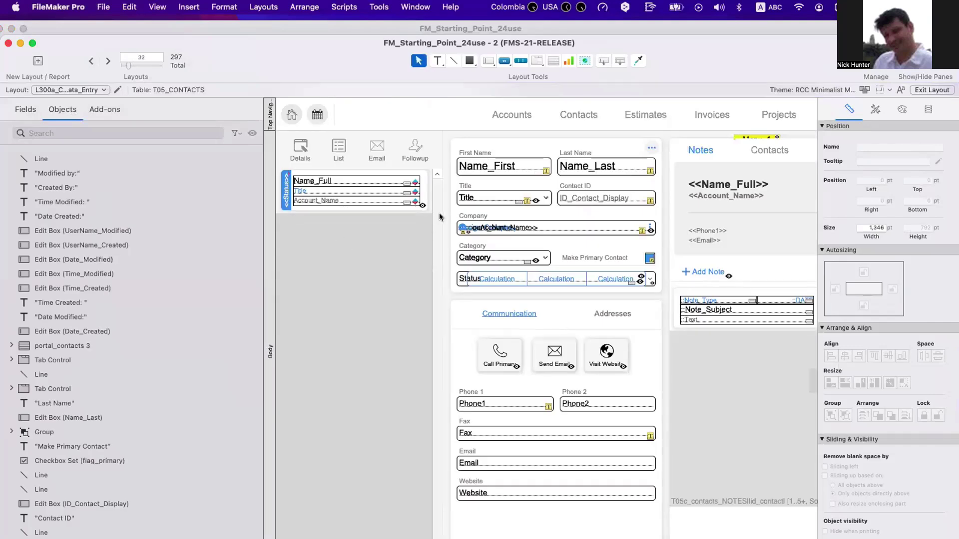
# - Copy the contact card objects from the data entry layout's portal into the iPhone layout's Body at x 12 pt, y 64 pt
pyautogui.moveTo(447, 216); pyautogui.dragTo(270, 168)
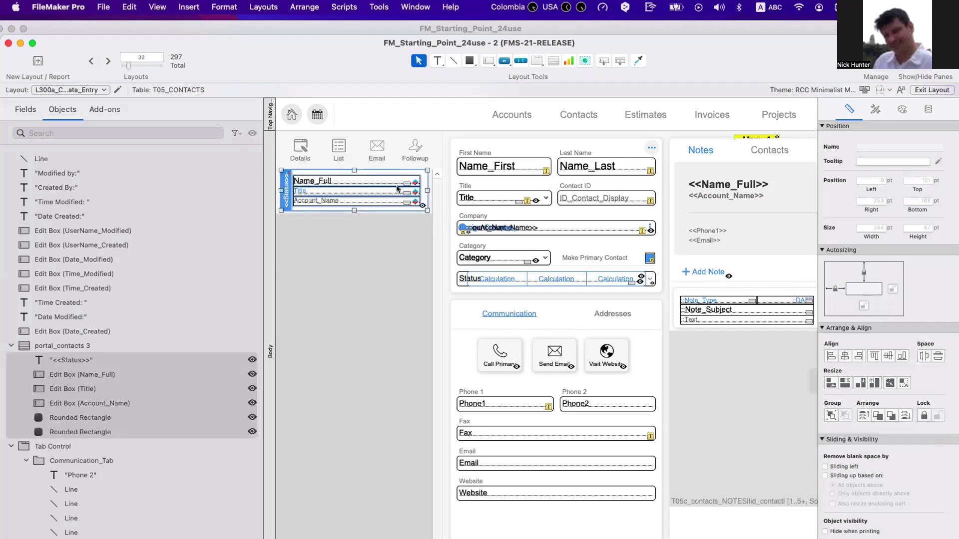
pyautogui.scroll(-1, 398, 189)
pyautogui.press('super+m')
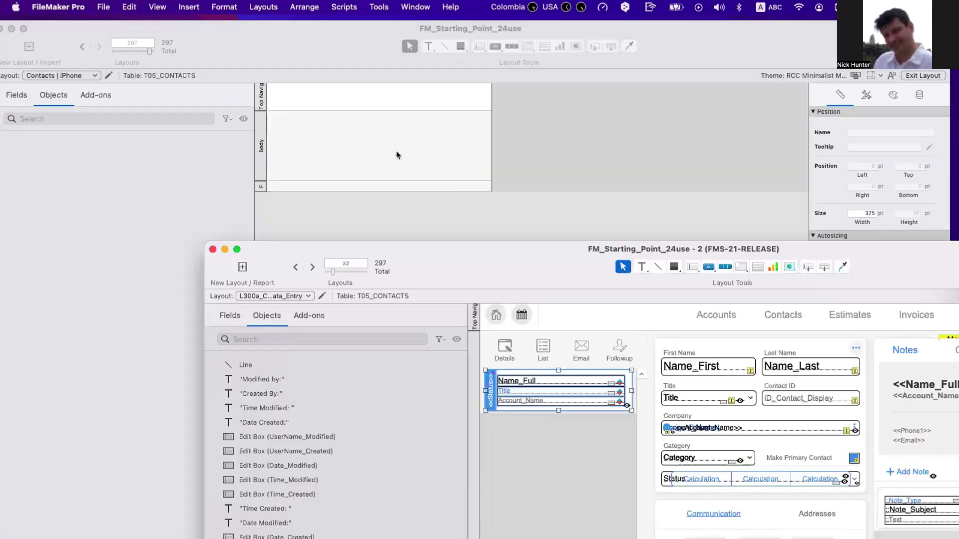
pyautogui.press('super+v')
pyautogui.moveTo(390, 148); pyautogui.dragTo(349, 138)
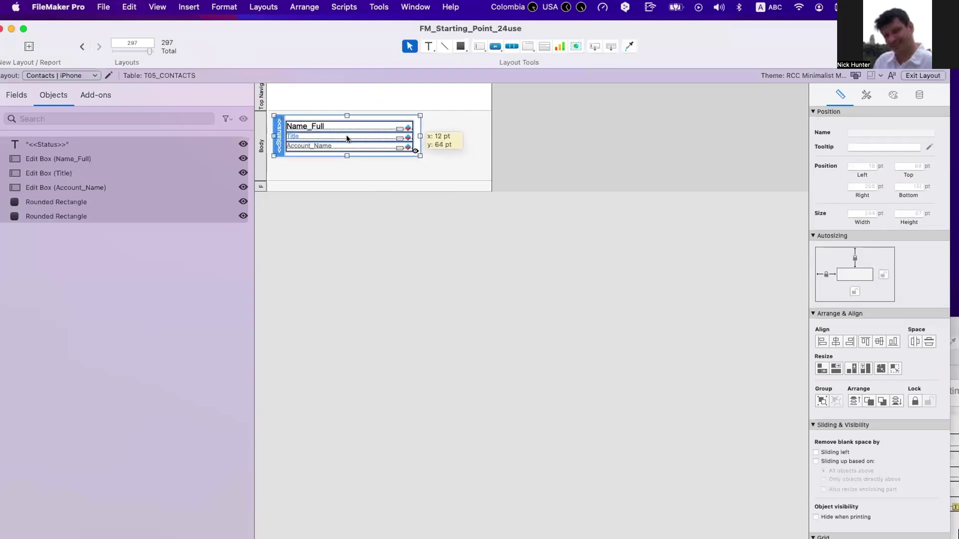
# - Shorten the Body part so it ends just below the pasted contact card
pyautogui.click(407, 240)
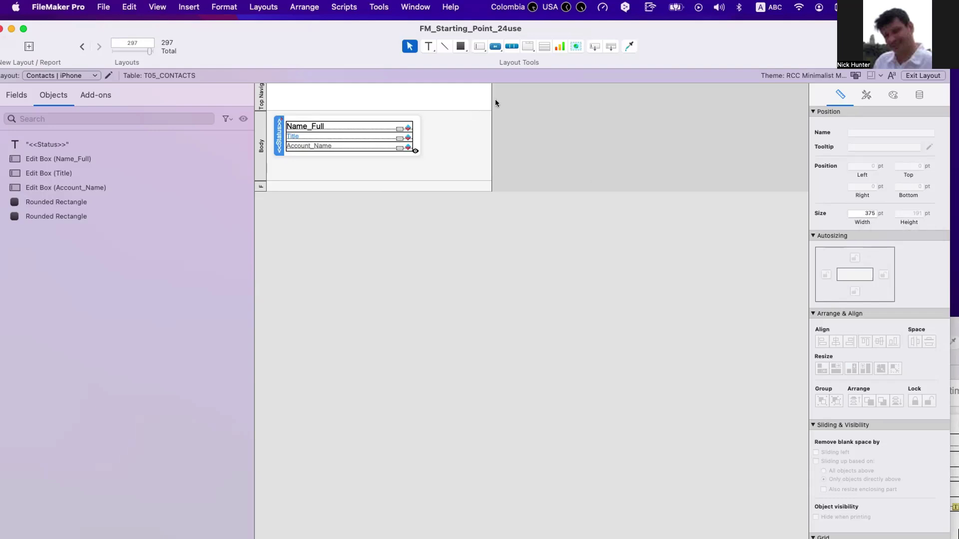
pyautogui.click(415, 137)
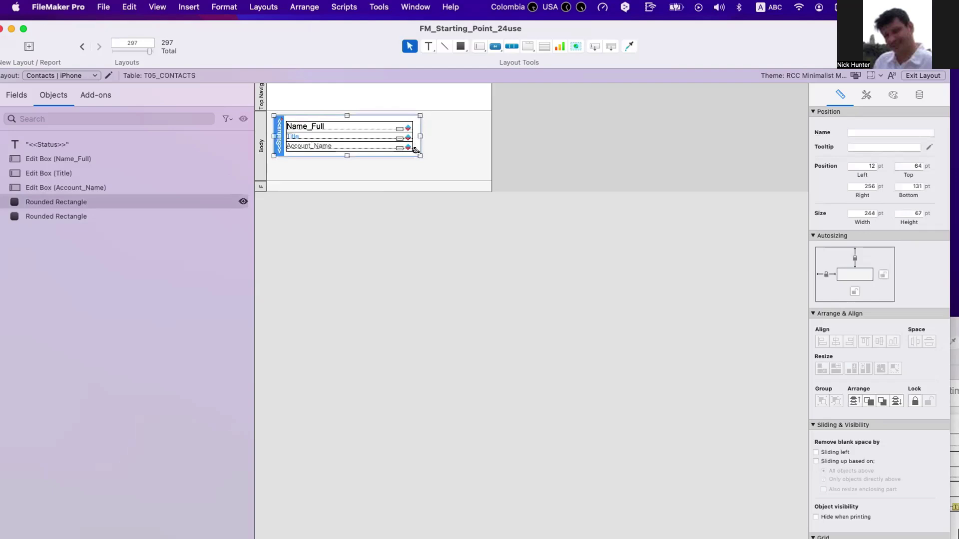
pyautogui.moveTo(386, 179); pyautogui.dragTo(385, 160)
# - Widen both rounded rectangles behind the contact card to about 350 pt, nearly filling the layout's width
pyautogui.click(414, 135)
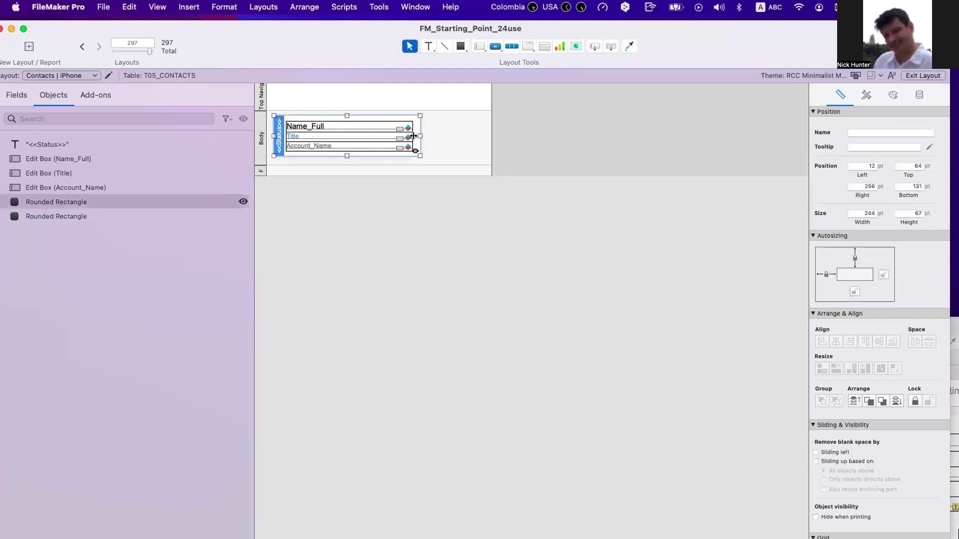
pyautogui.click(414, 136)
pyautogui.click(418, 132)
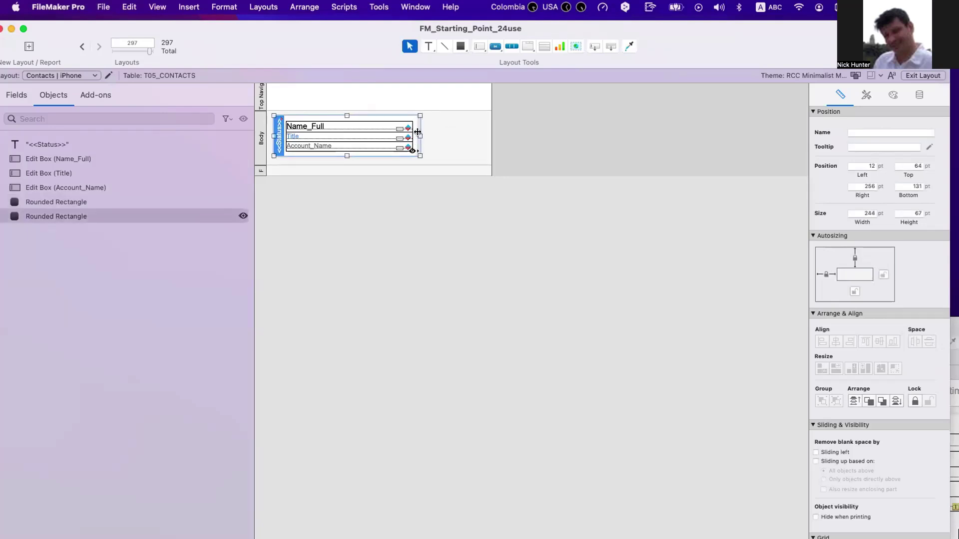
pyautogui.moveTo(418, 132); pyautogui.dragTo(482, 133)
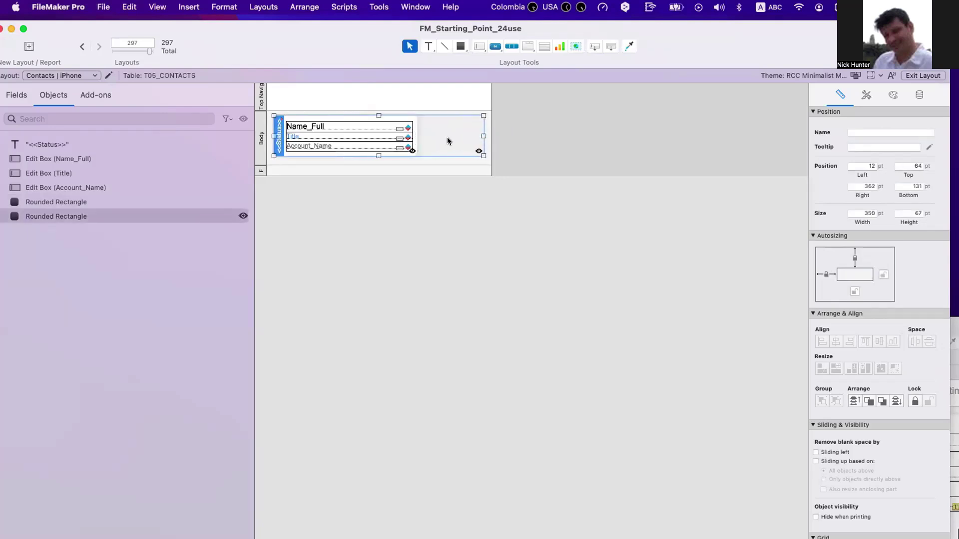
pyautogui.click(414, 134)
pyautogui.moveTo(420, 136); pyautogui.dragTo(481, 137)
pyautogui.click(524, 150)
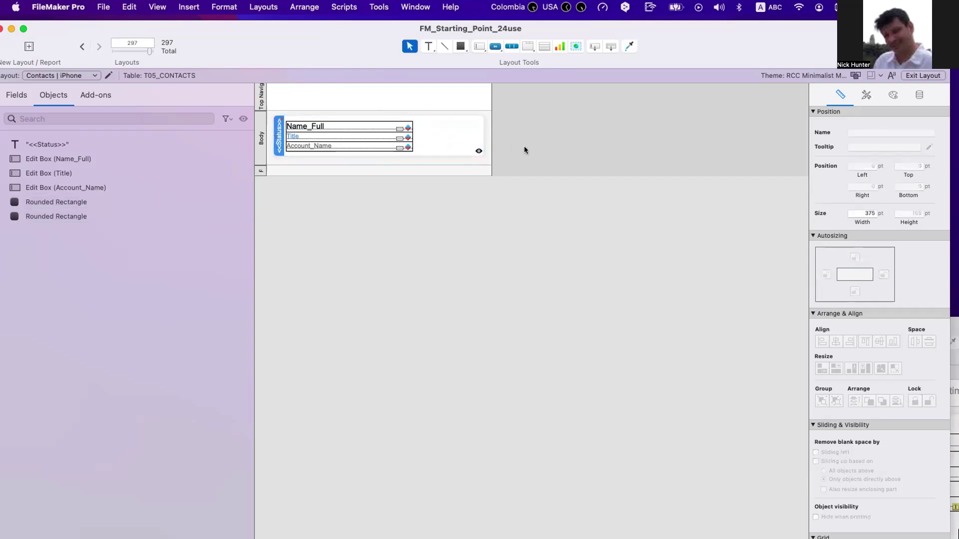
# - Widen the Name_Full, Title and Account_Name fields across the enlarged card and view the layout in Browse mode
pyautogui.moveTo(404, 159); pyautogui.dragTo(464, 135)
pyautogui.click(535, 142)
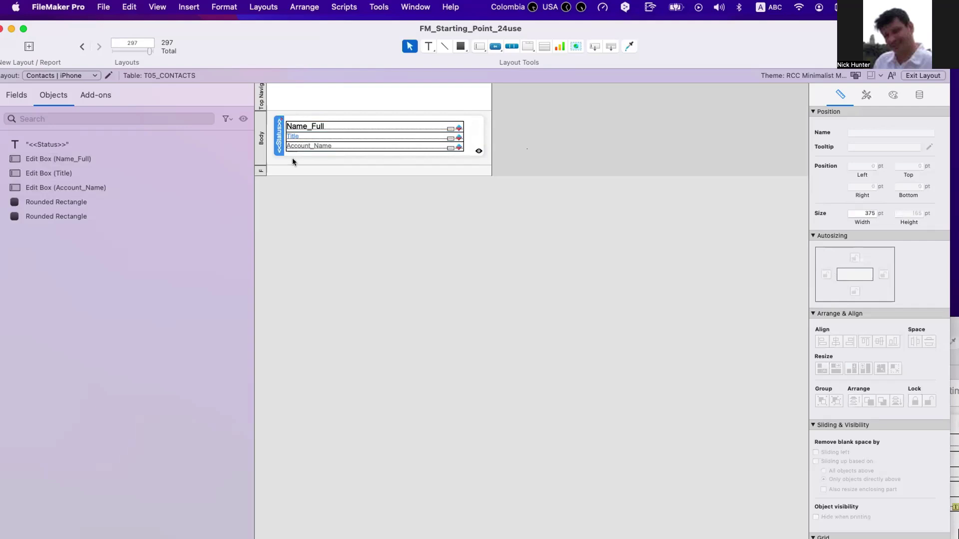
pyautogui.moveTo(290, 162); pyautogui.dragTo(290, 161)
pyautogui.press('super+b')
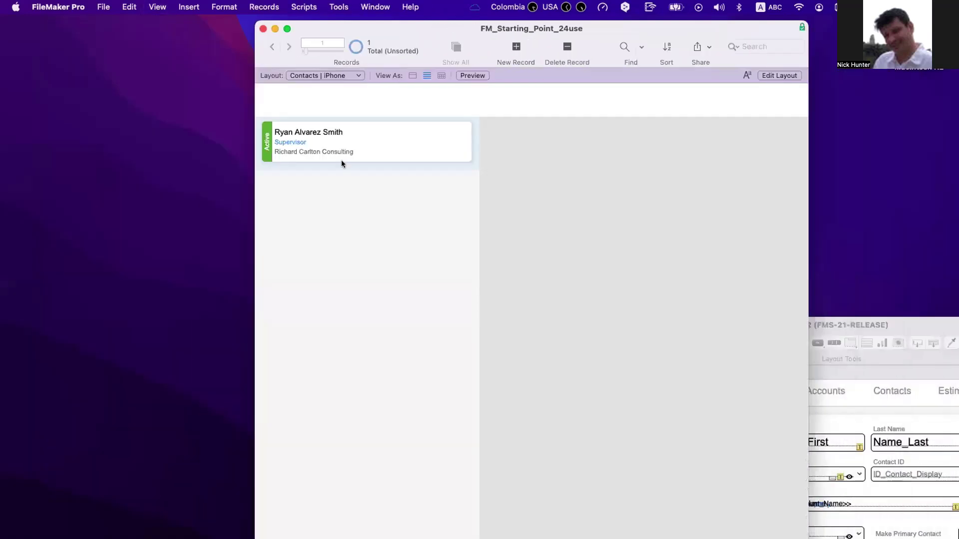
pyautogui.moveTo(385, 40); pyautogui.dragTo(222, 43)
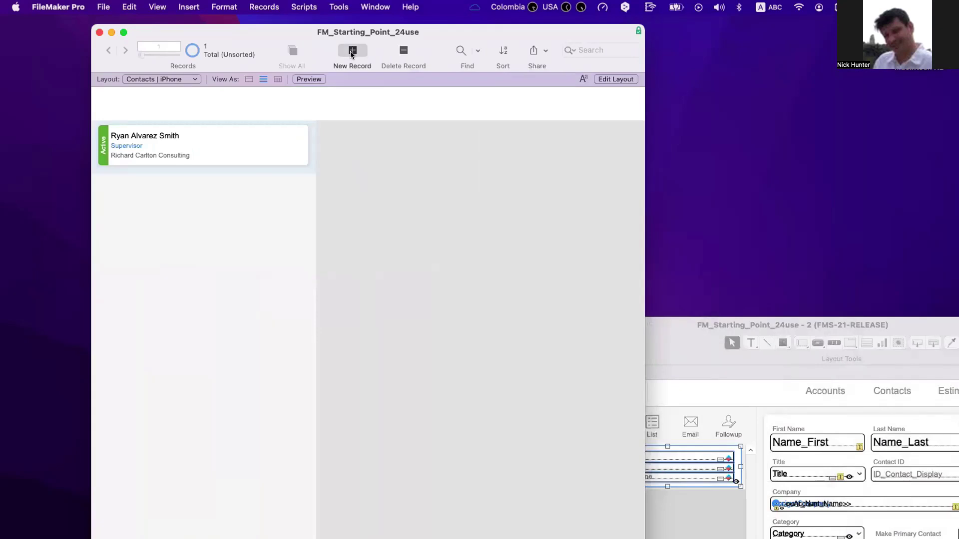
# - Add three blank contact records to the iPhone list and return to the first contact record
pyautogui.click(351, 52)
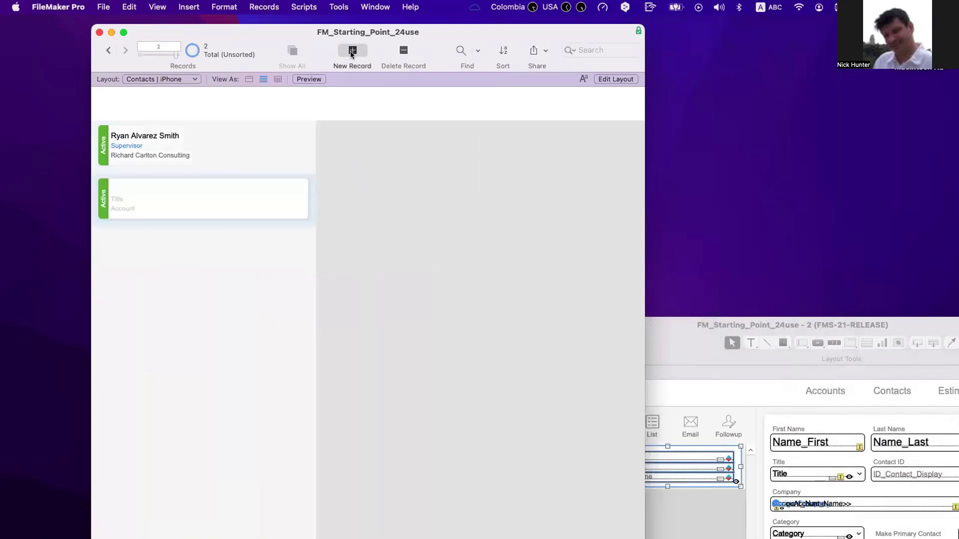
pyautogui.click(352, 52)
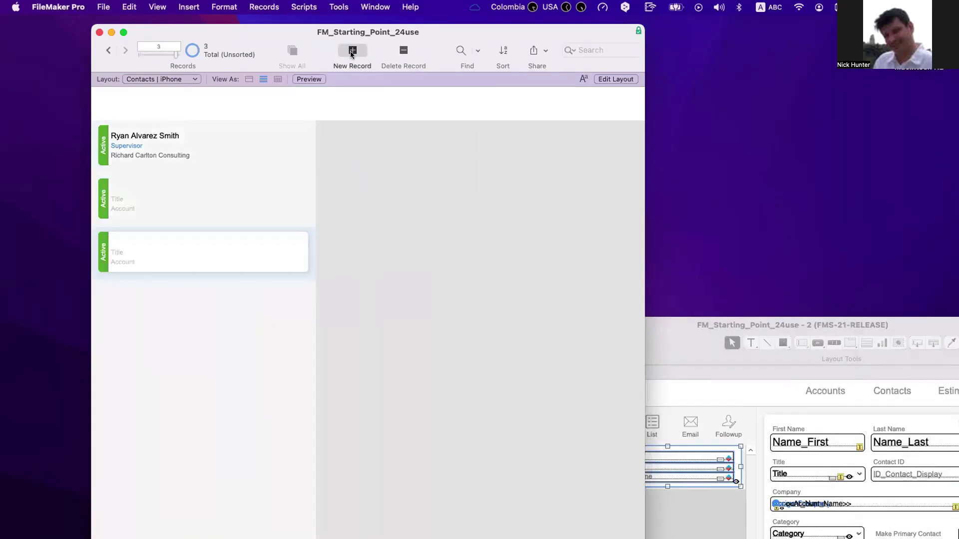
pyautogui.click(352, 52)
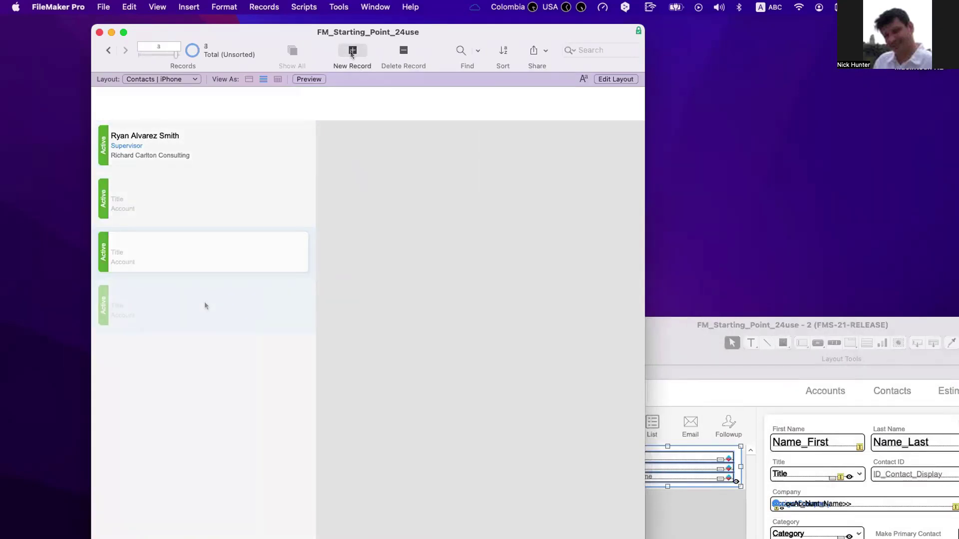
pyautogui.click(263, 151)
# - Clear the Hide object when calculation of the front rounded rectangle behind the contact fields in Layout mode
pyautogui.press('super+l')
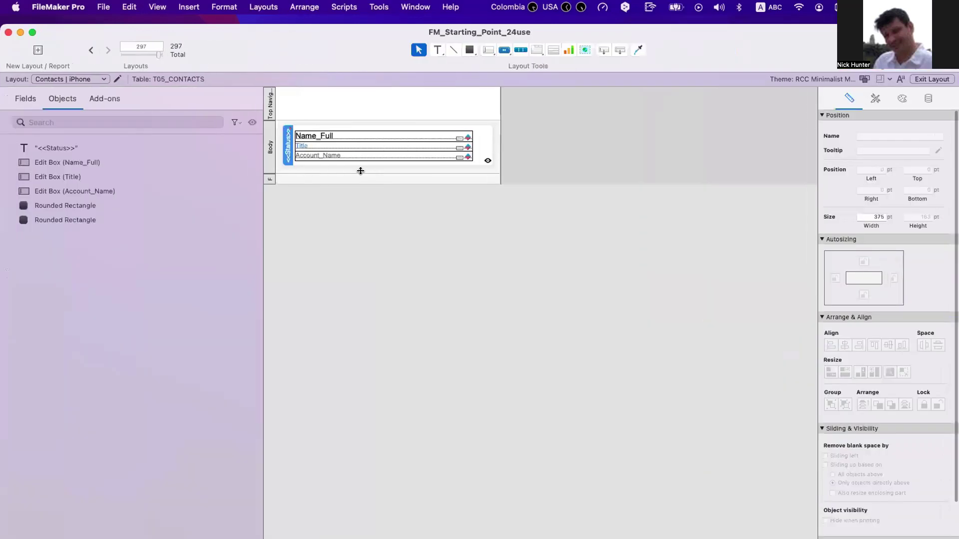
pyautogui.click(481, 150)
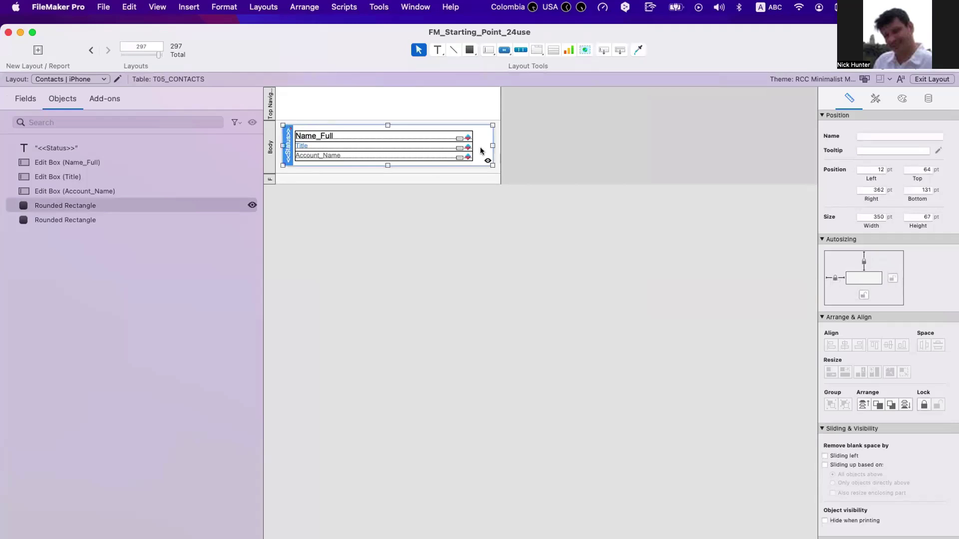
pyautogui.click(929, 99)
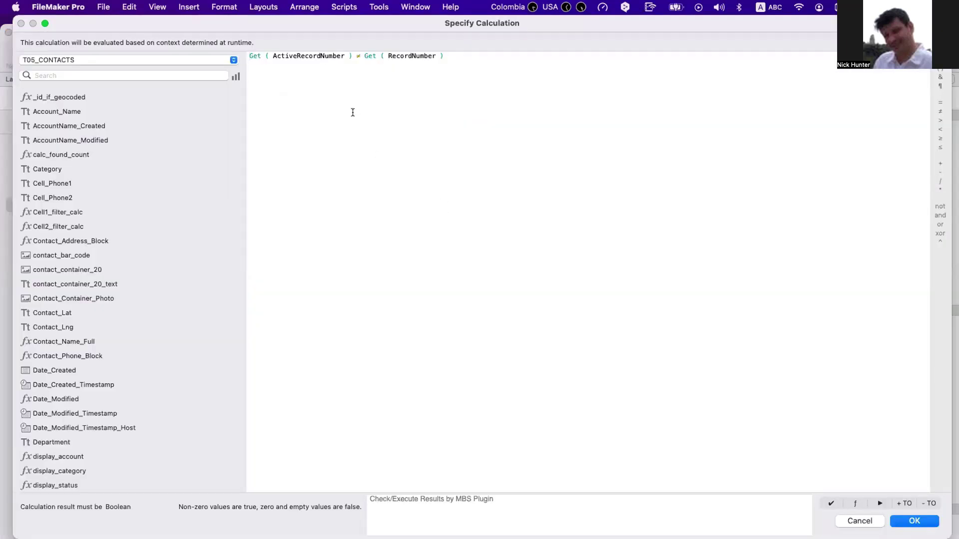
pyautogui.press('Return')
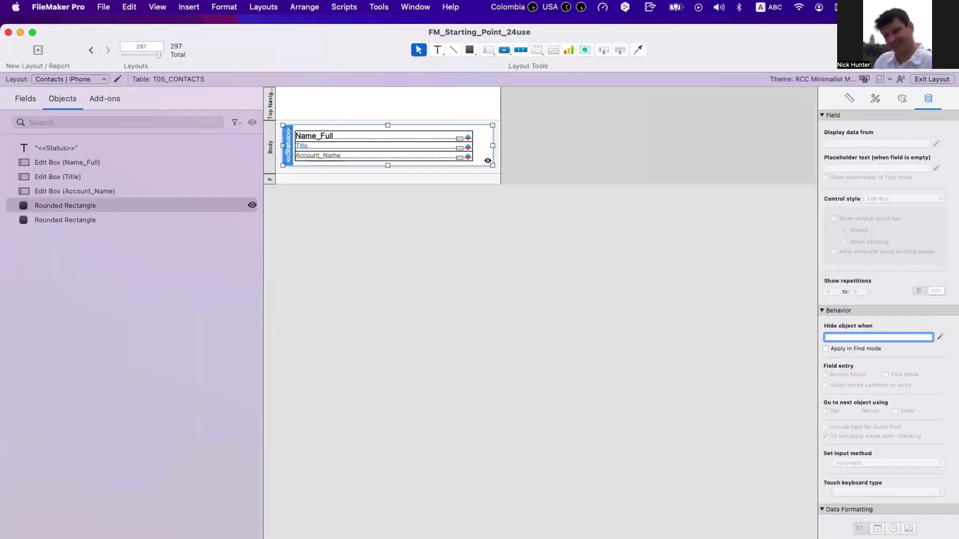
pyautogui.click(607, 291)
pyautogui.click(484, 150)
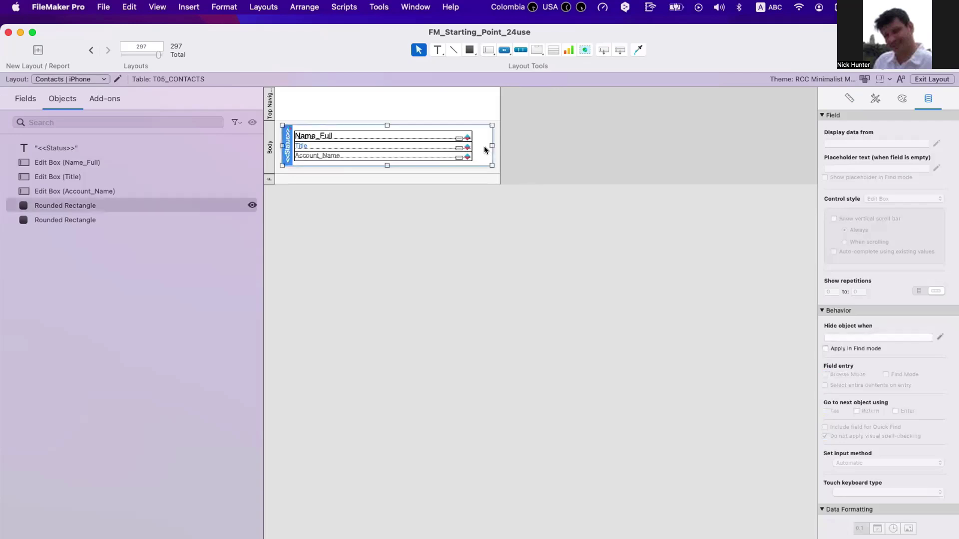
pyautogui.click(571, 262)
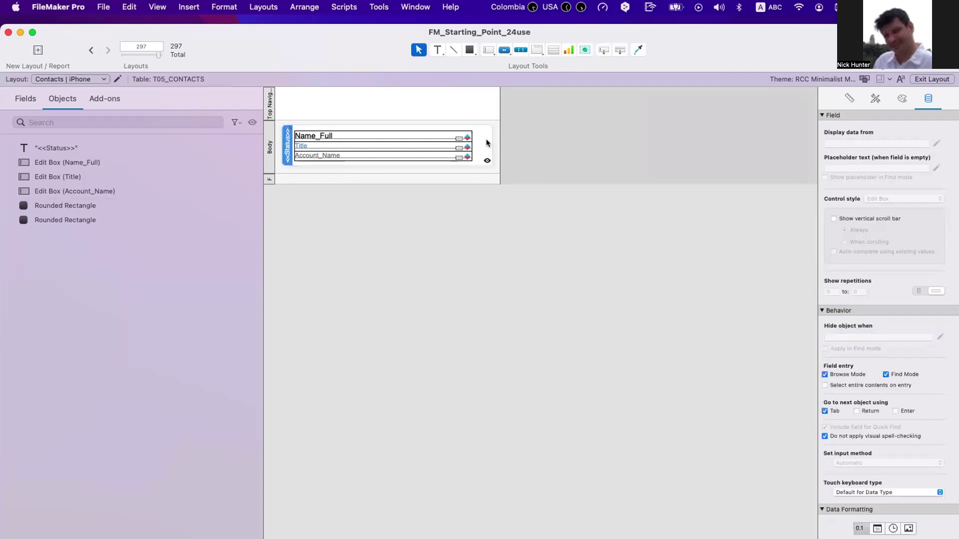
# - Clear the Hide object when calculation of the rear rounded rectangle and view the list in Browse mode
pyautogui.click(483, 141)
pyautogui.click(180, 220)
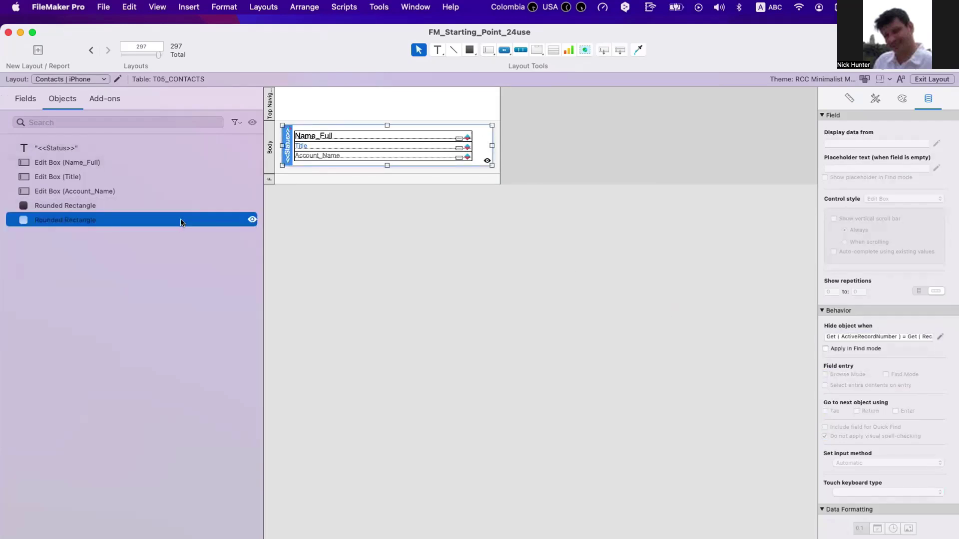
pyautogui.click(895, 336)
pyautogui.press('Delete')
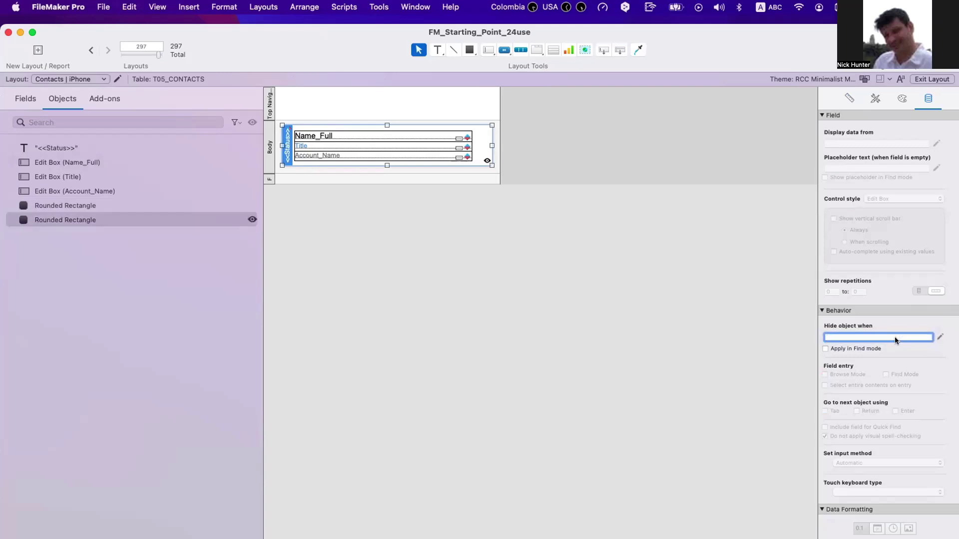
pyautogui.click(407, 256)
pyautogui.press('super+b')
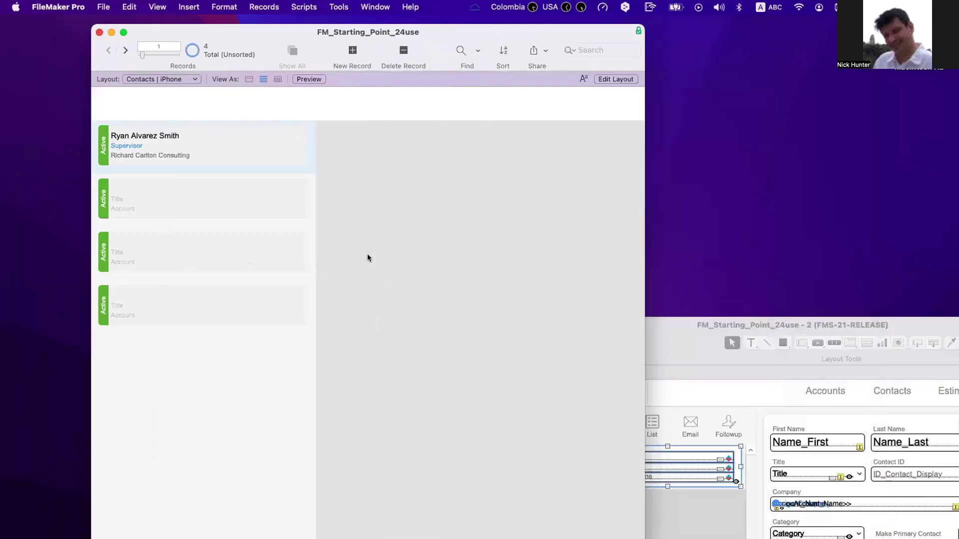
# - Turn off Use active row state in the Body part's definition
pyautogui.press('super+l')
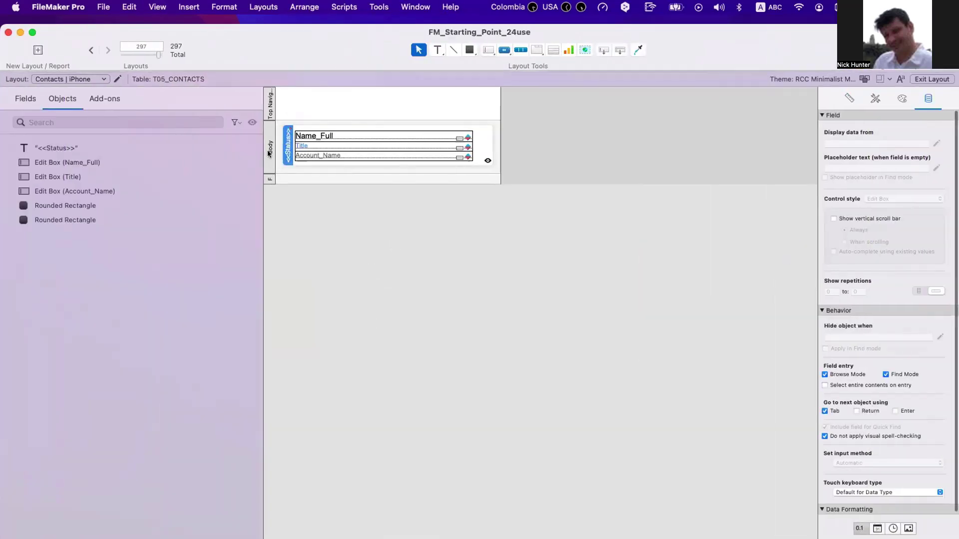
pyautogui.doubleClick(269, 153)
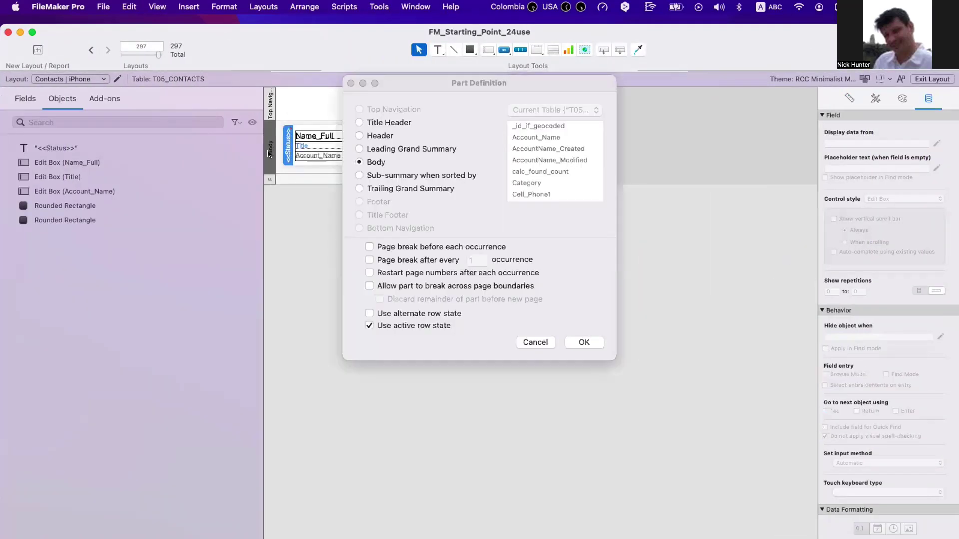
pyautogui.click(398, 327)
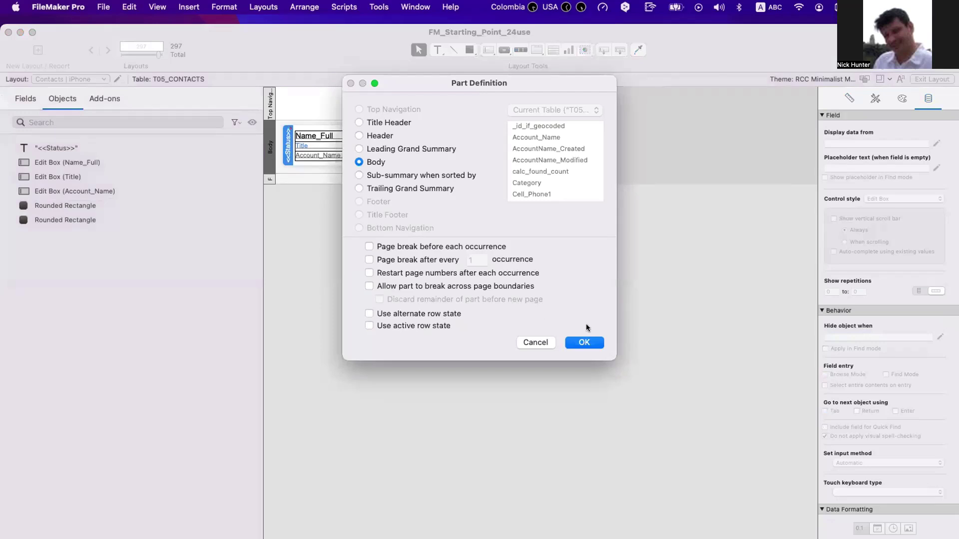
pyautogui.click(592, 343)
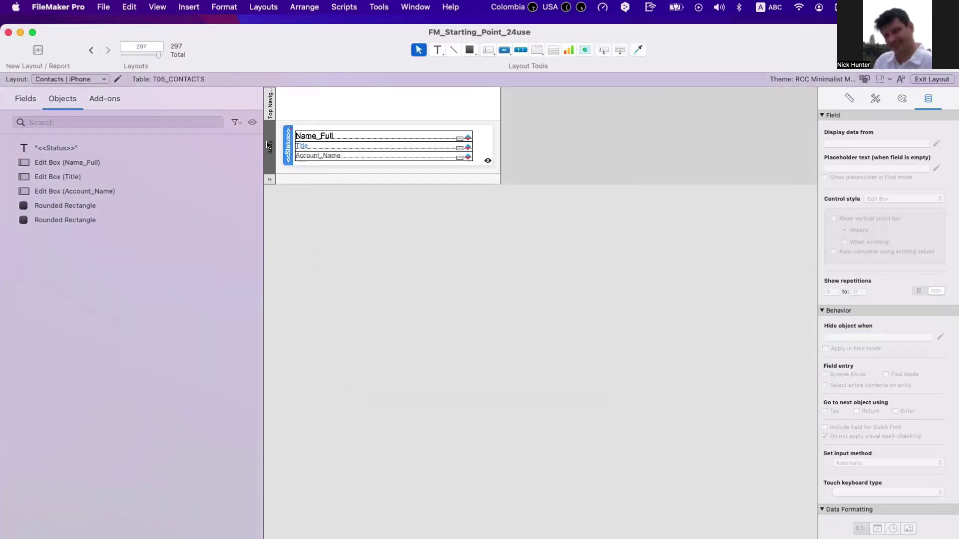
pyautogui.doubleClick(267, 145)
pyautogui.click(536, 343)
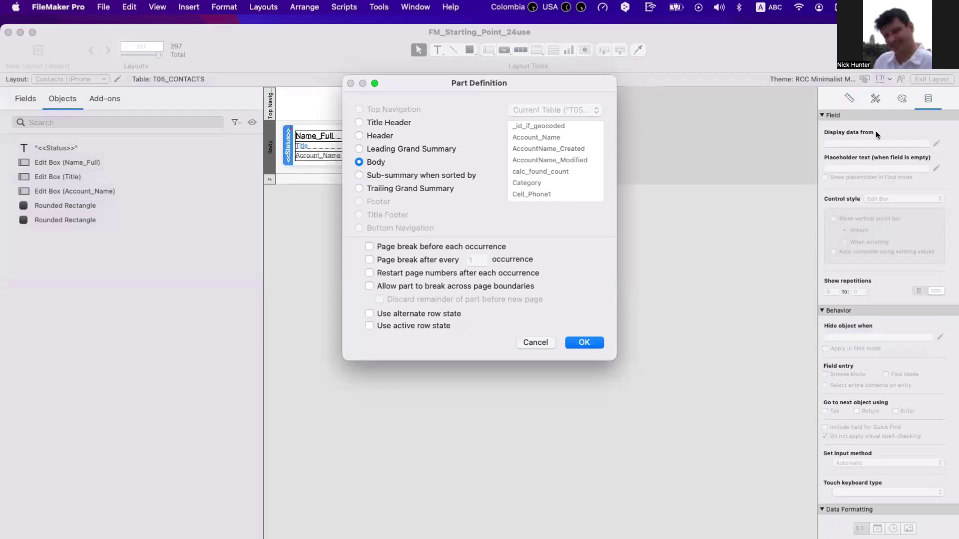
# - Try a solid color fill on the Body part and the Footer part
pyautogui.click(902, 98)
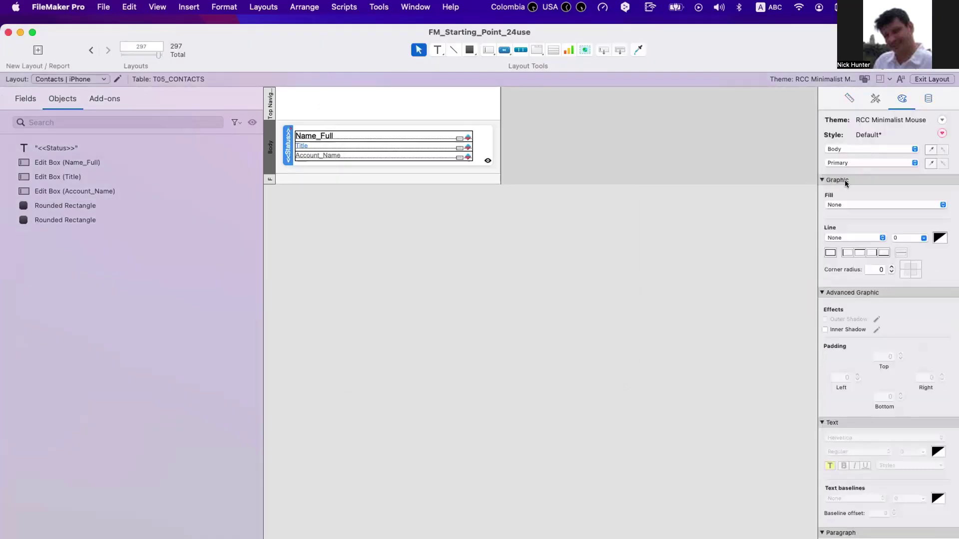
pyautogui.click(850, 209)
pyautogui.click(850, 216)
pyautogui.click(594, 270)
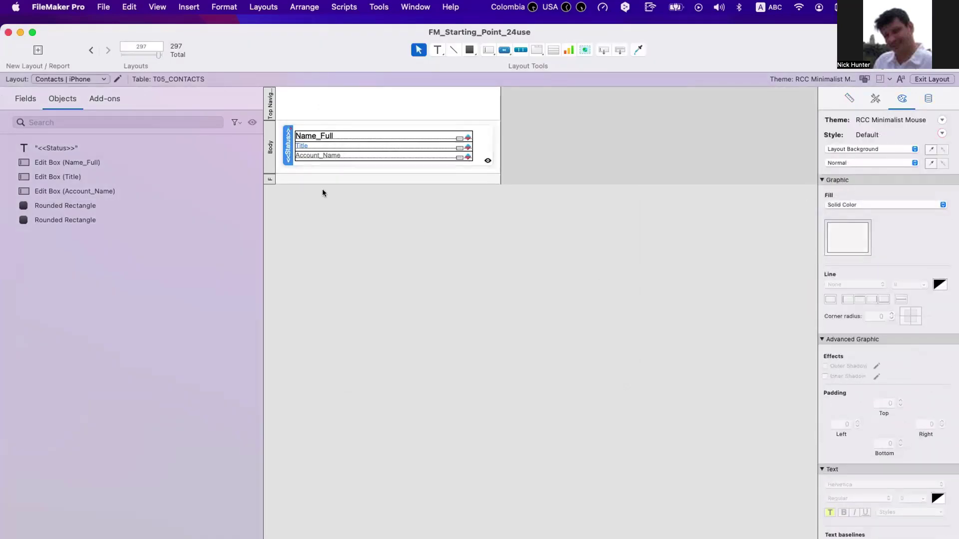
pyautogui.click(267, 178)
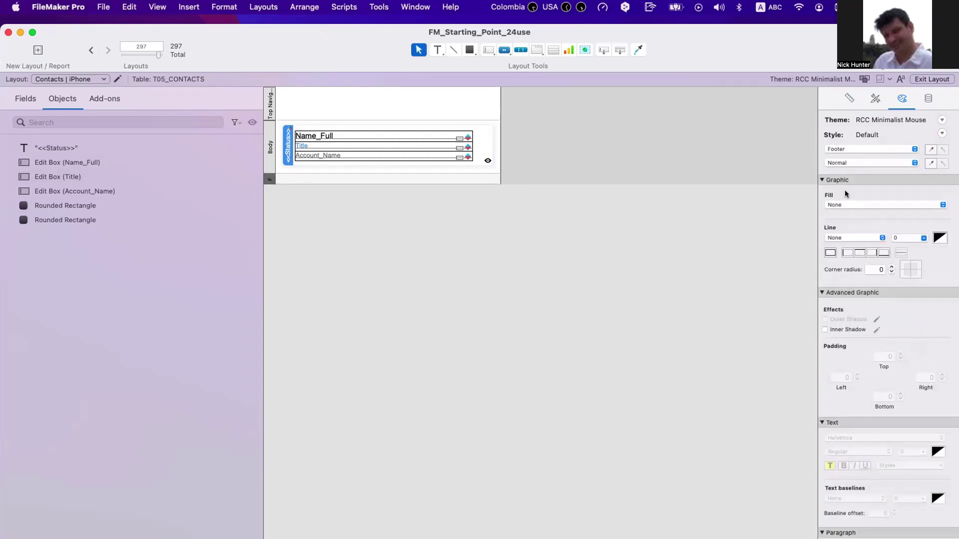
pyautogui.click(850, 205)
pyautogui.click(850, 214)
pyautogui.click(579, 225)
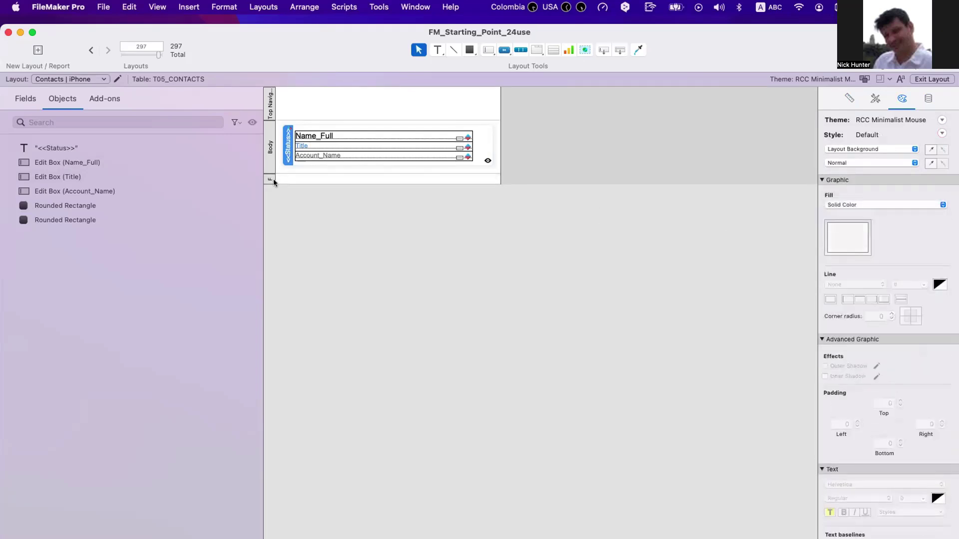
# - Apply the Body List View style to the Footer, Body and Top Navigation parts and view the layout in Browse mode
pyautogui.click(271, 180)
pyautogui.click(875, 98)
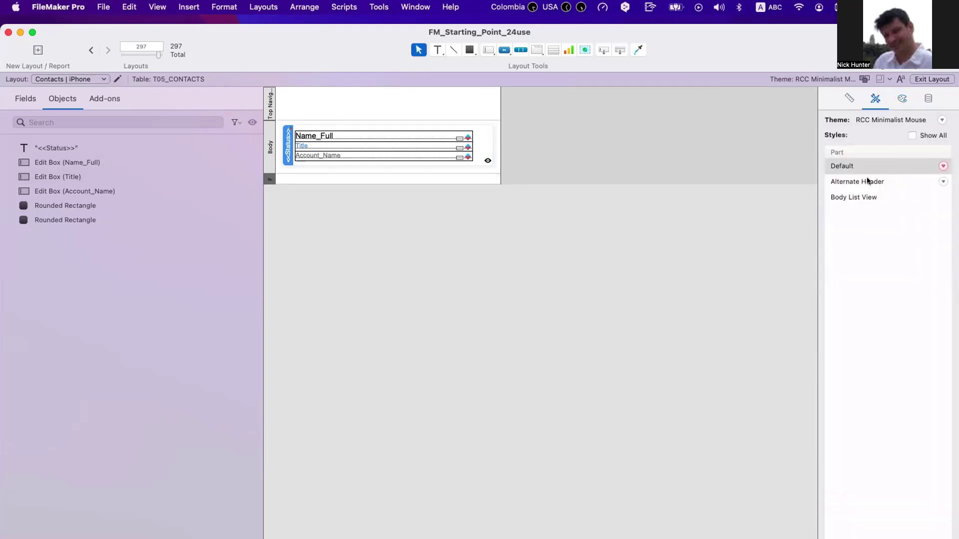
pyautogui.click(869, 182)
pyautogui.click(876, 197)
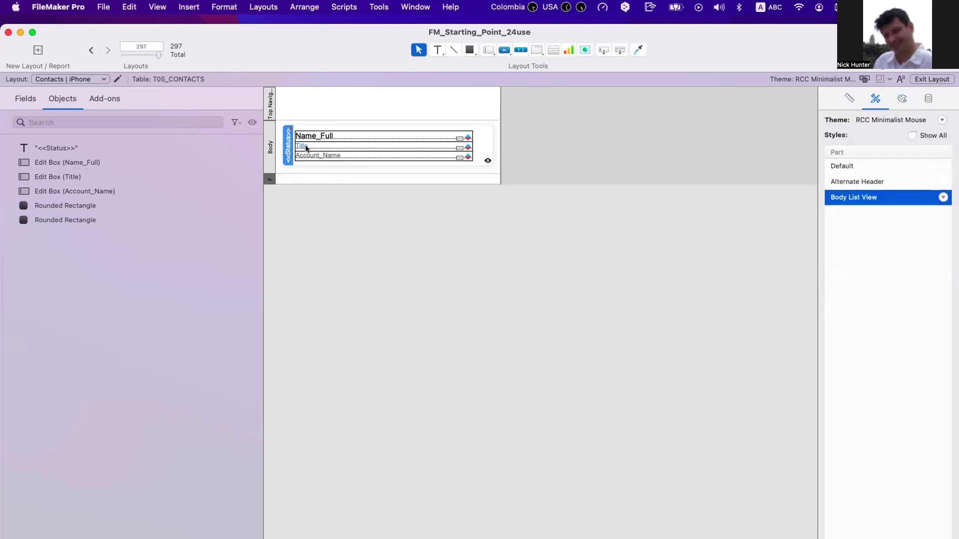
pyautogui.click(270, 147)
pyautogui.click(850, 196)
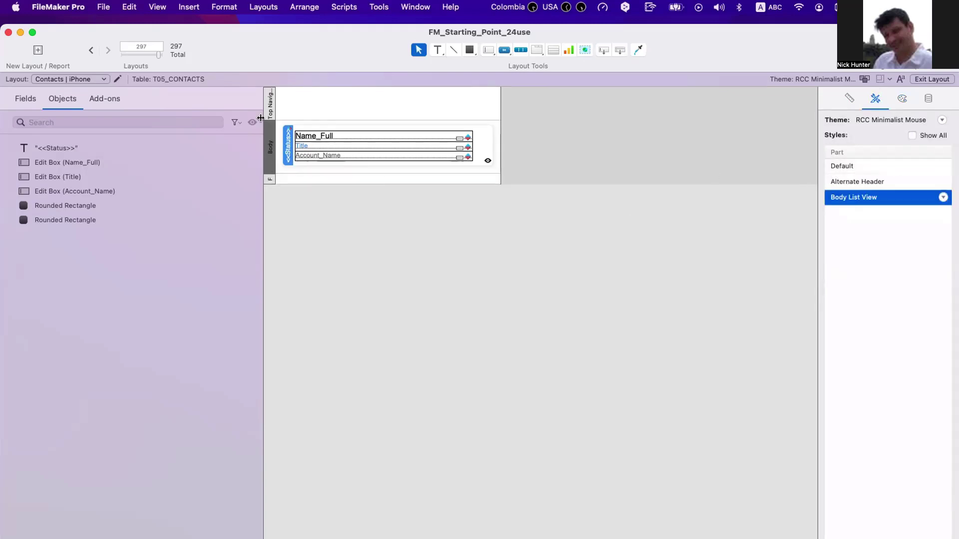
pyautogui.click(694, 197)
pyautogui.click(846, 198)
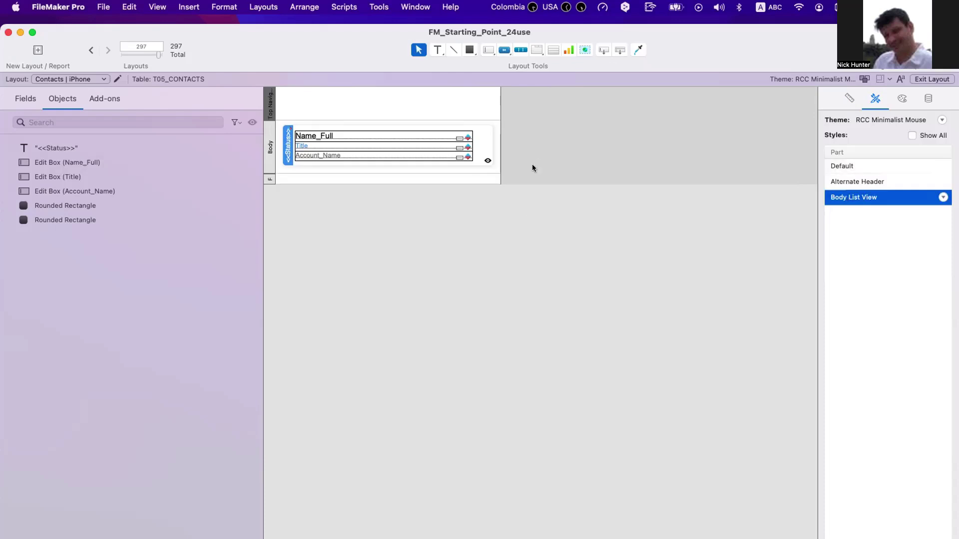
pyautogui.click(532, 160)
pyautogui.press('super+b')
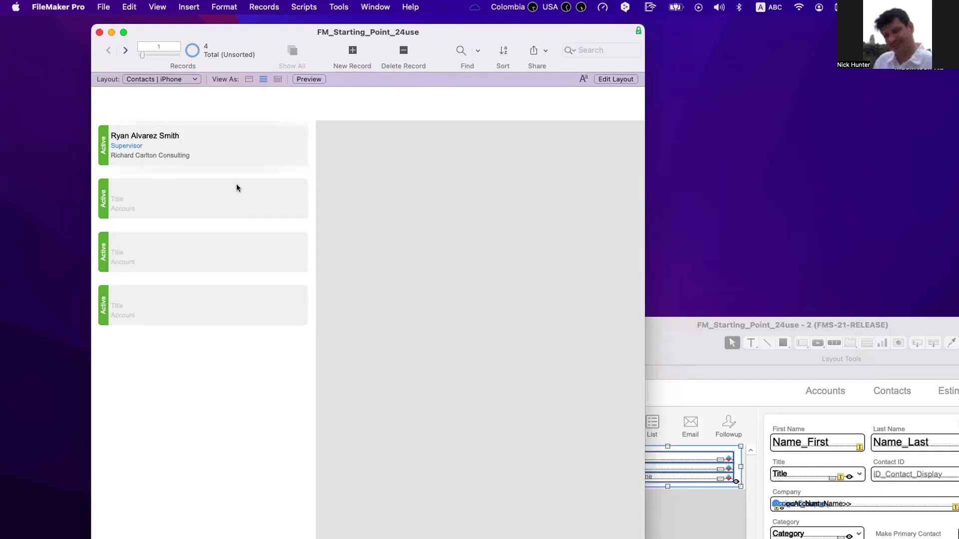
# - Increase the Body part's height to about 92 pt and shift all contact card objects slightly down in Layout mode
pyautogui.press('super+l')
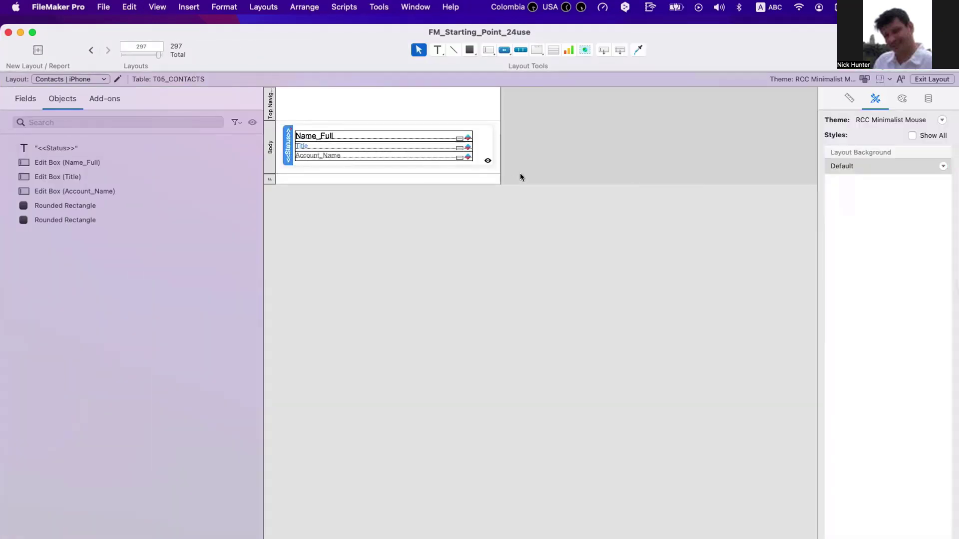
pyautogui.moveTo(527, 128); pyautogui.dragTo(294, 171)
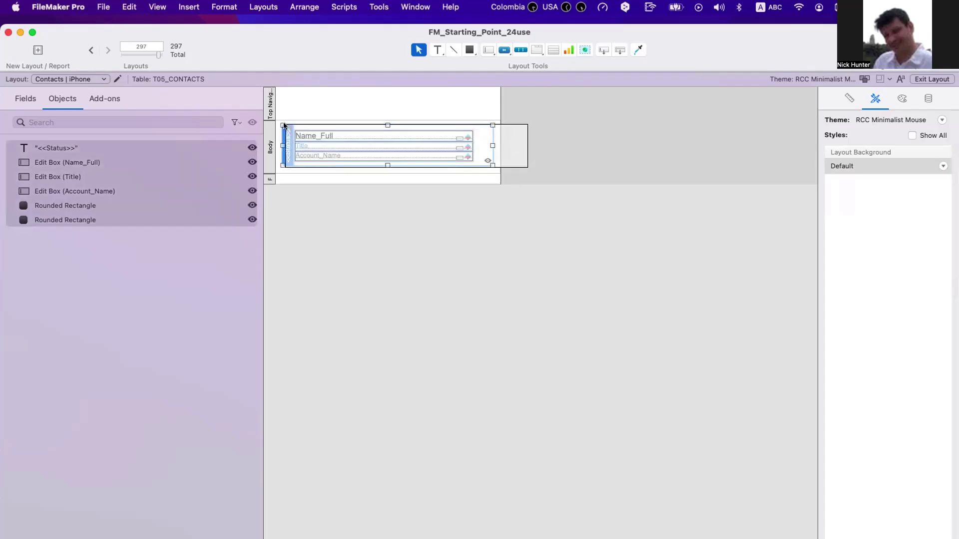
pyautogui.click(294, 173)
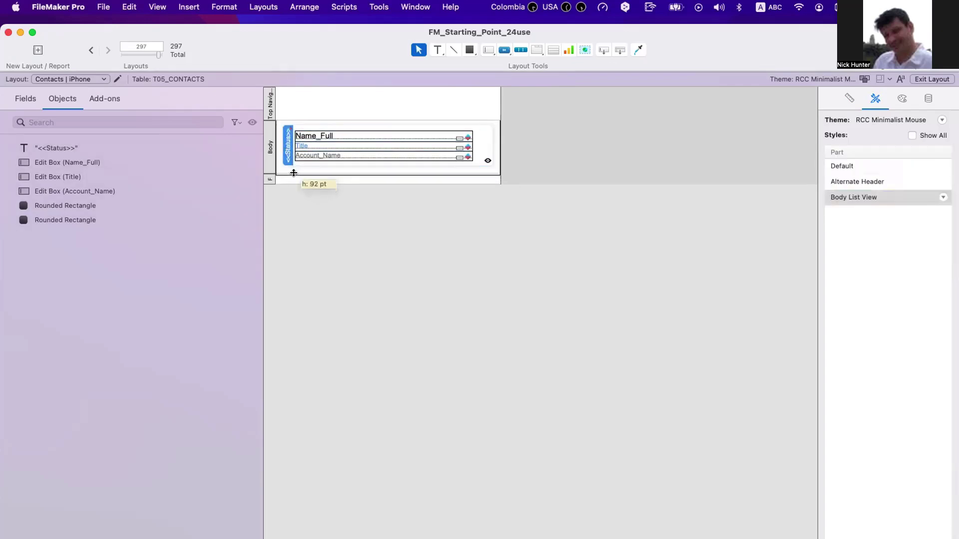
pyautogui.moveTo(493, 168); pyautogui.dragTo(266, 118)
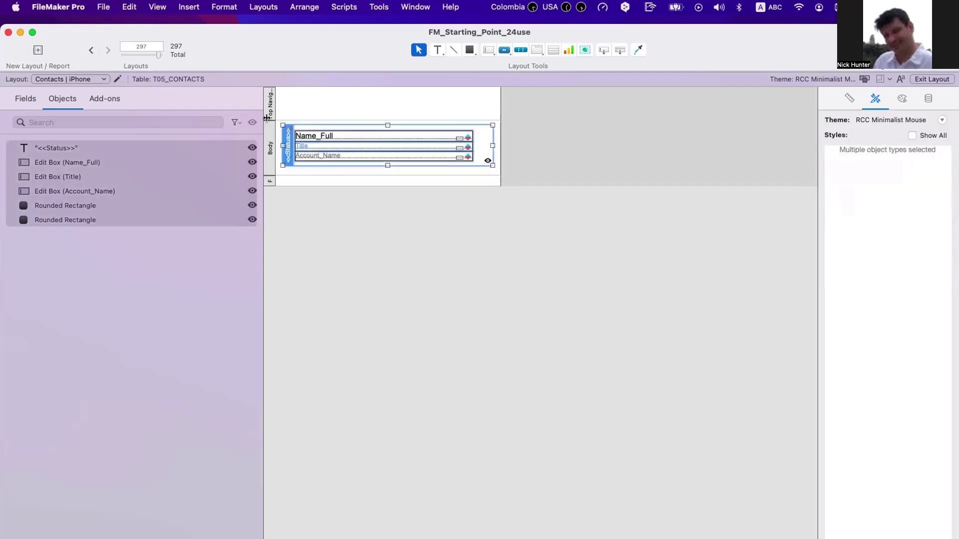
pyautogui.click(432, 294)
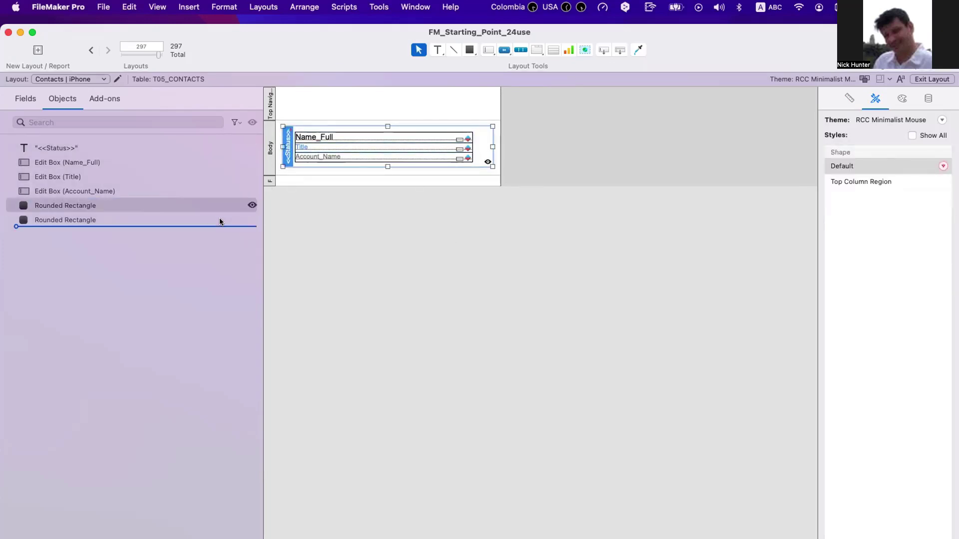
# - Move the front rounded rectangle behind the other one in the stacking order and select both rectangles
pyautogui.click(225, 221)
pyautogui.click(485, 153)
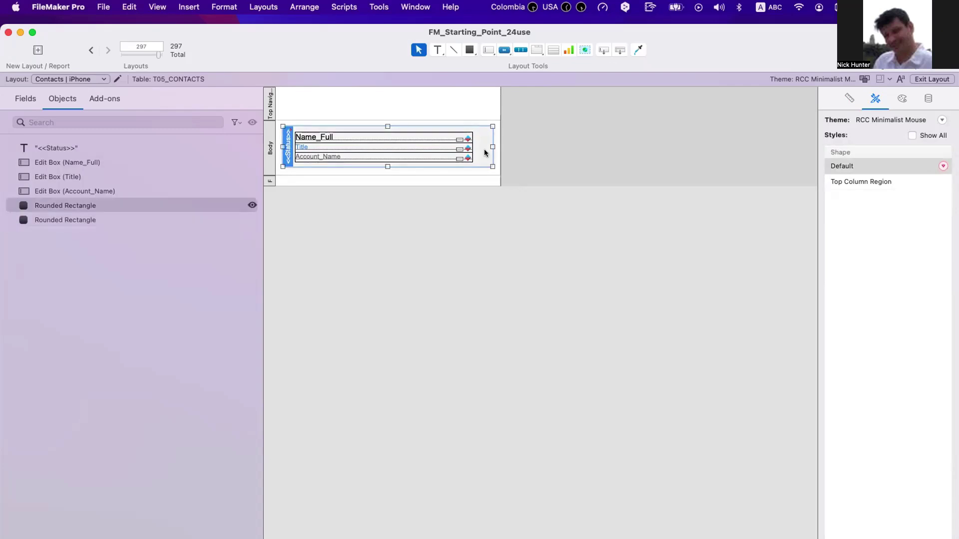
pyautogui.keyDown('shift'); pyautogui.click(81, 220); pyautogui.keyUp('shift')
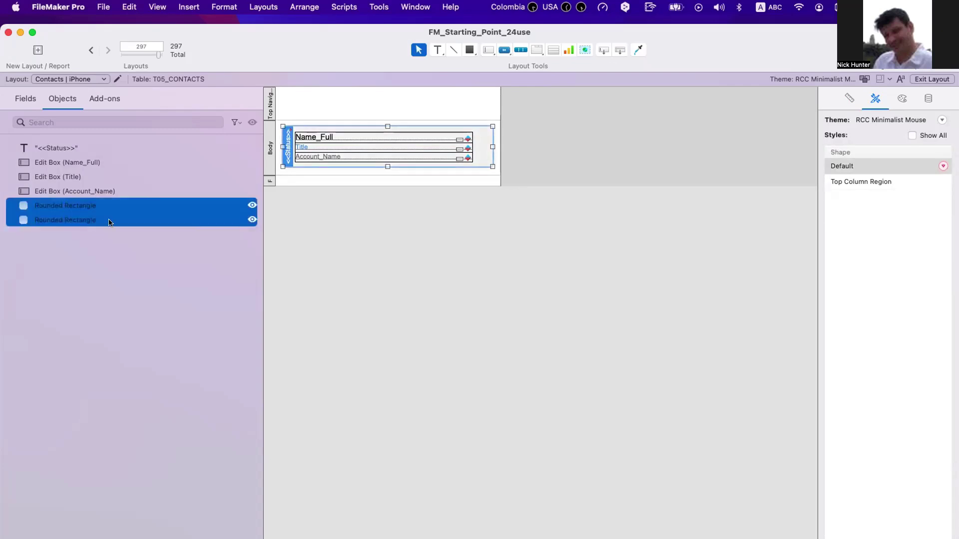
# - Draw an unlabelled button with no action in the empty area beside the layout
pyautogui.click(397, 250)
pyautogui.click(478, 158)
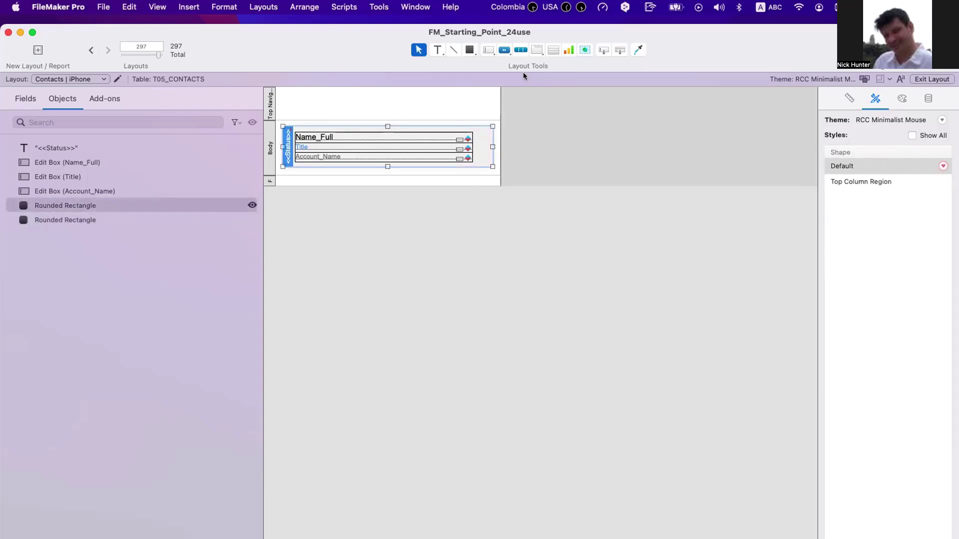
pyautogui.click(501, 50)
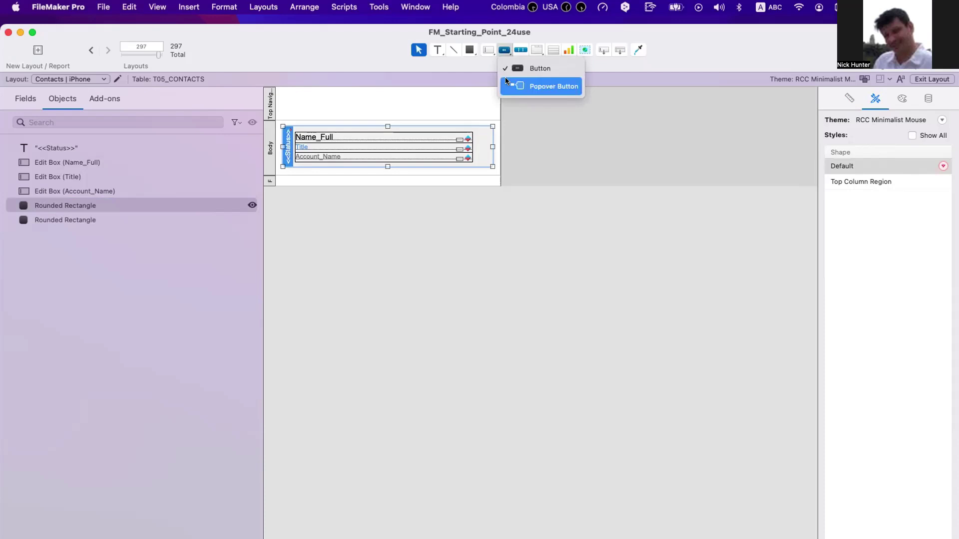
pyautogui.click(506, 69)
pyautogui.moveTo(535, 123)
pyautogui.mouseDown()
pyautogui.moveTo(703, 168)
pyautogui.moveTo(693, 155)
pyautogui.mouseUp()
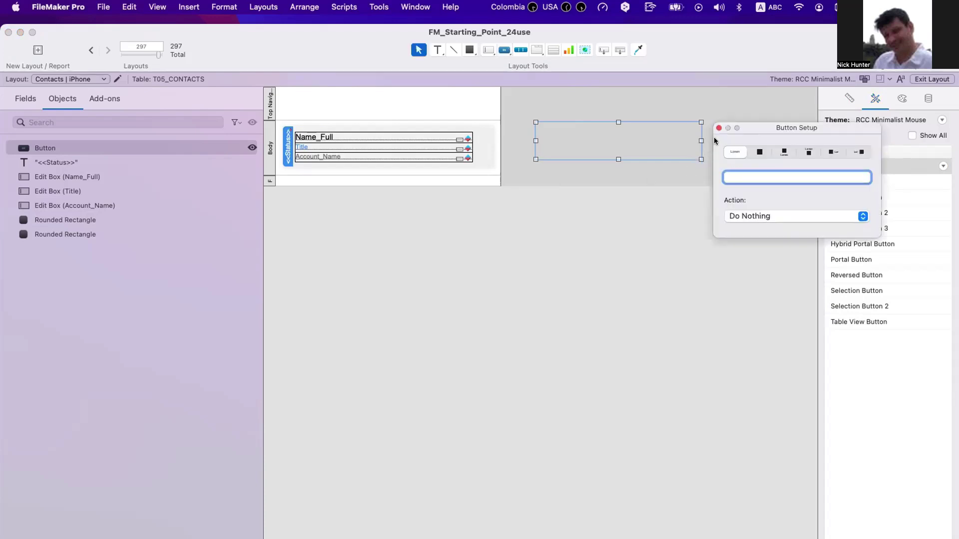
pyautogui.click(718, 128)
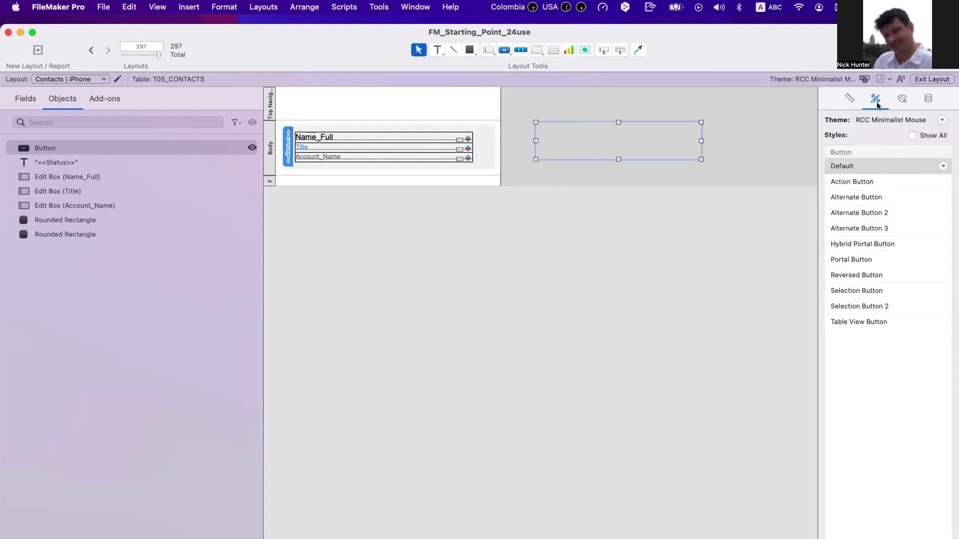
# - View the available object states in the new button's appearance settings
pyautogui.click(902, 98)
pyautogui.click(860, 163)
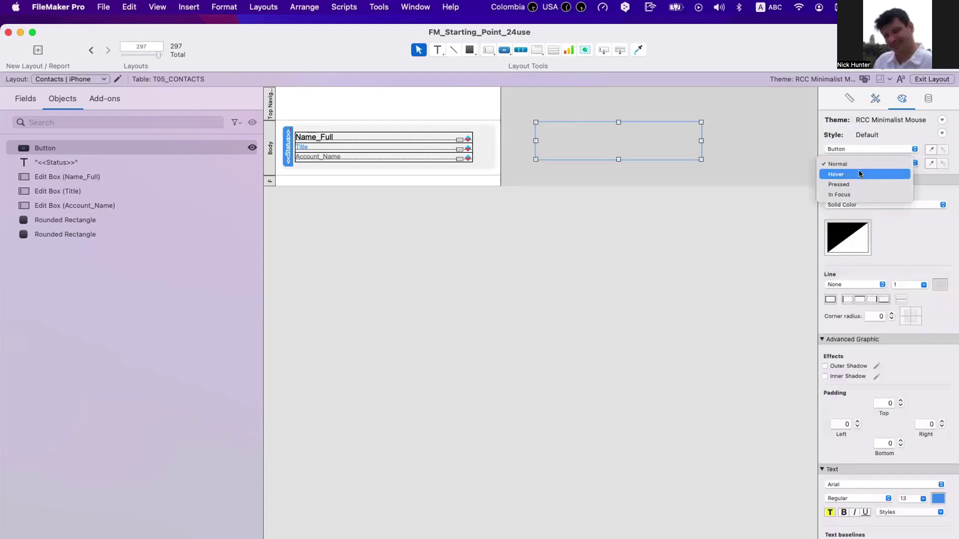
pyautogui.click(654, 179)
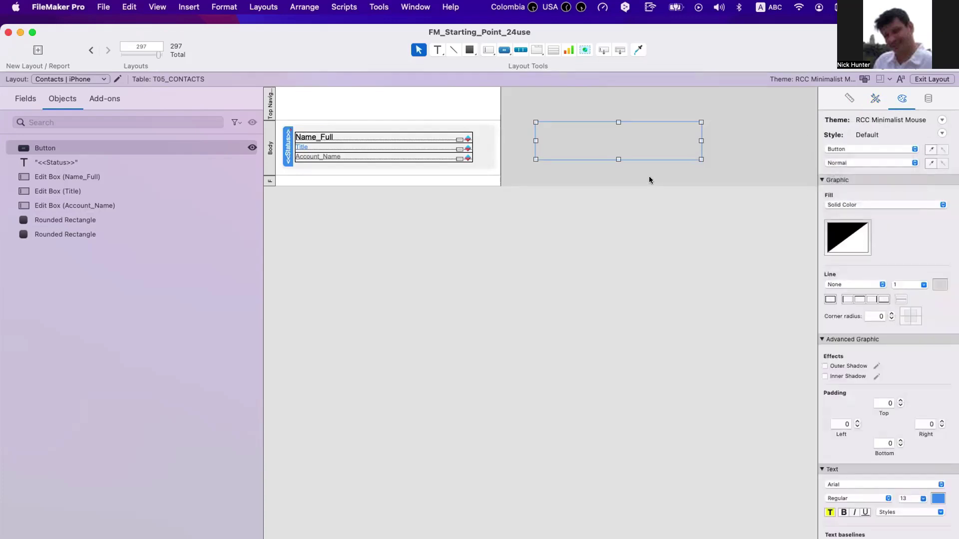
pyautogui.click(648, 176)
pyautogui.click(643, 144)
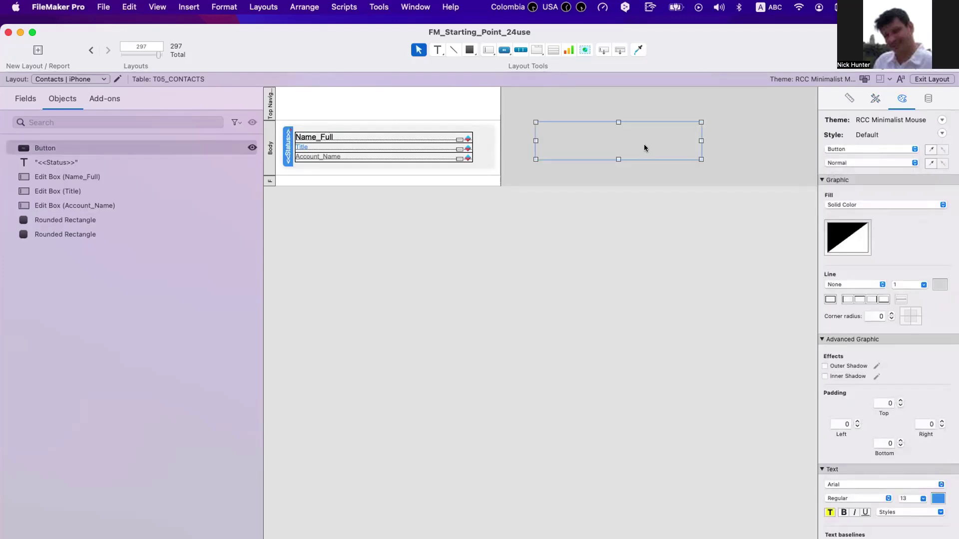
# - Copy the formatting of the gray rounded rectangle on the contact card and paste it onto the button
pyautogui.hscroll(2, 549, 145)
pyautogui.press('Tab')
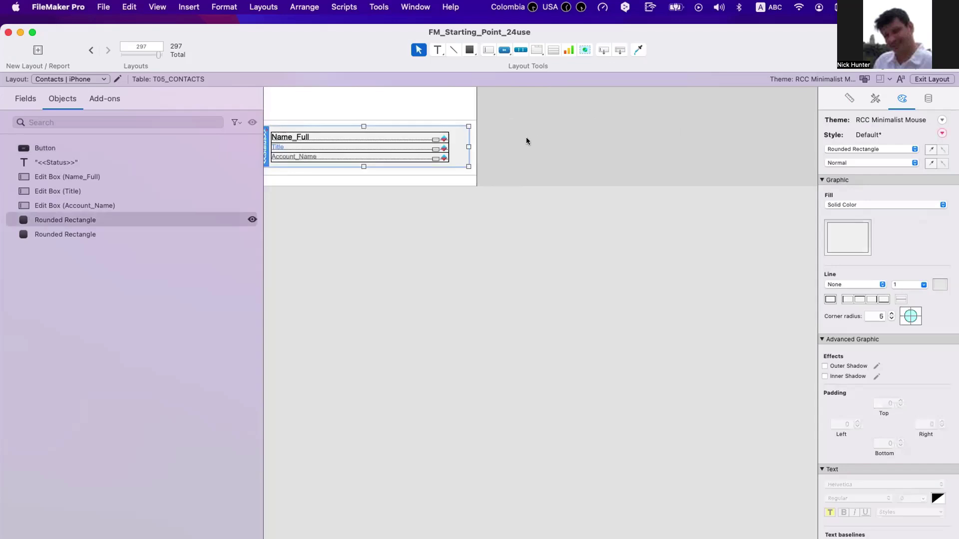
pyautogui.click(475, 160)
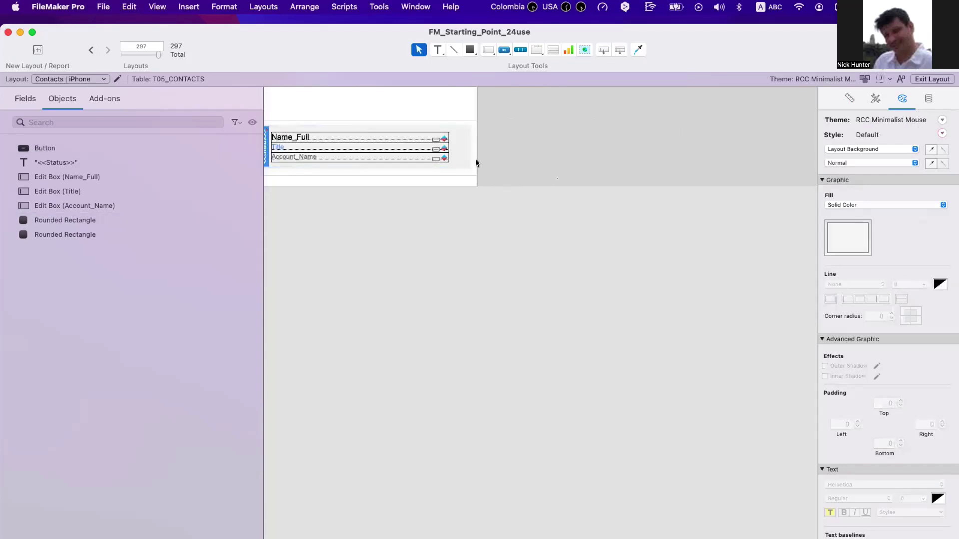
pyautogui.click(465, 153)
pyautogui.click(586, 154)
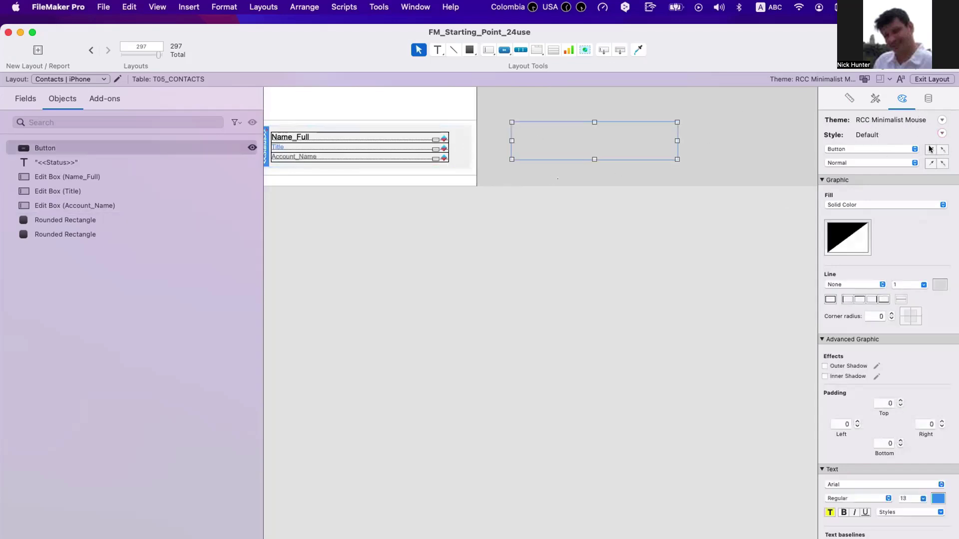
pyautogui.click(939, 149)
pyautogui.click(657, 196)
pyautogui.click(589, 143)
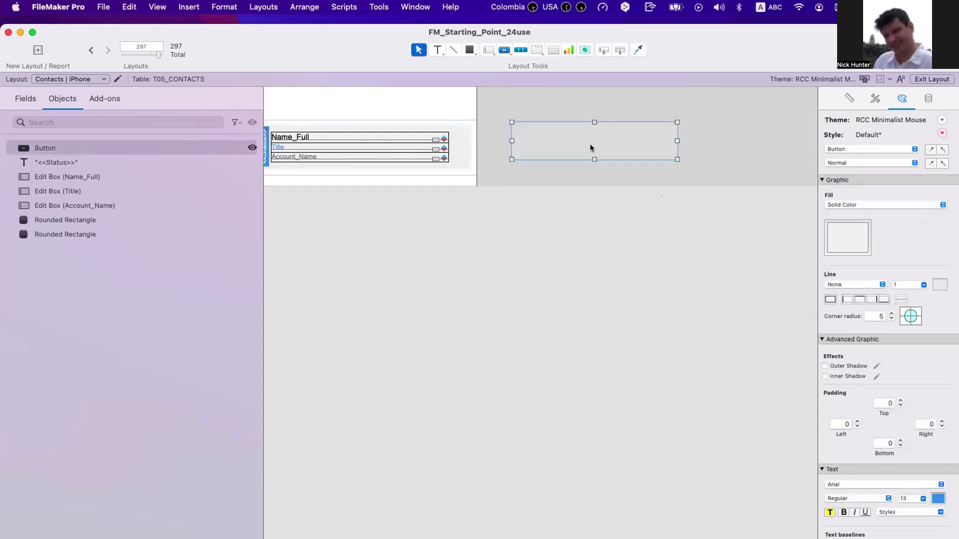
# - Resize the button and the gray rounded rectangle to the largest width and height of the two
pyautogui.moveTo(547, 149); pyautogui.dragTo(534, 151)
pyautogui.keyDown('shift'); pyautogui.click(464, 139); pyautogui.keyUp('shift')
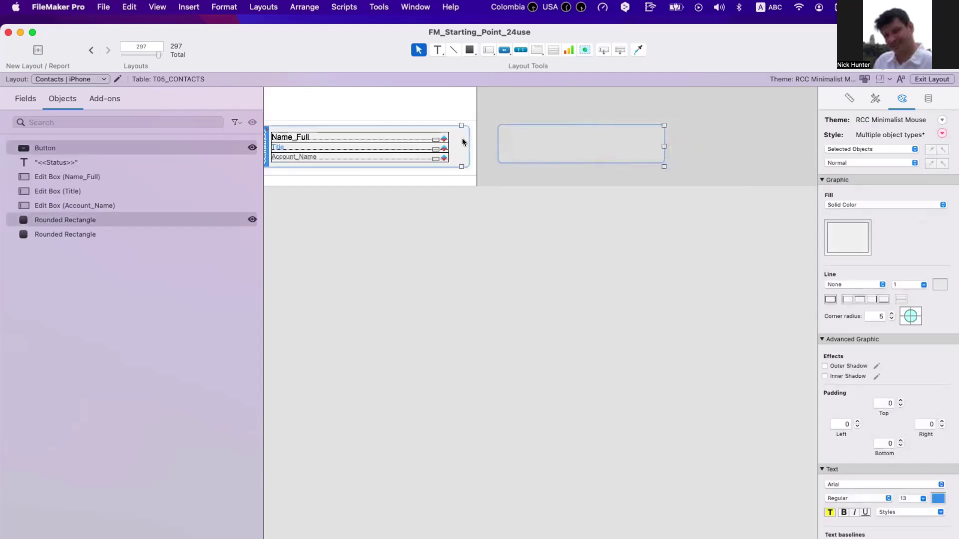
pyautogui.click(848, 98)
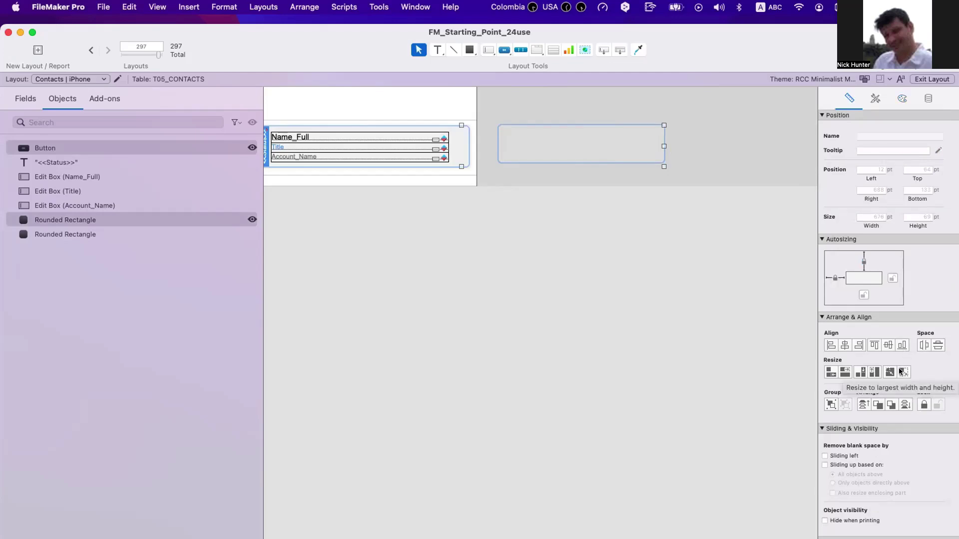
pyautogui.click(903, 372)
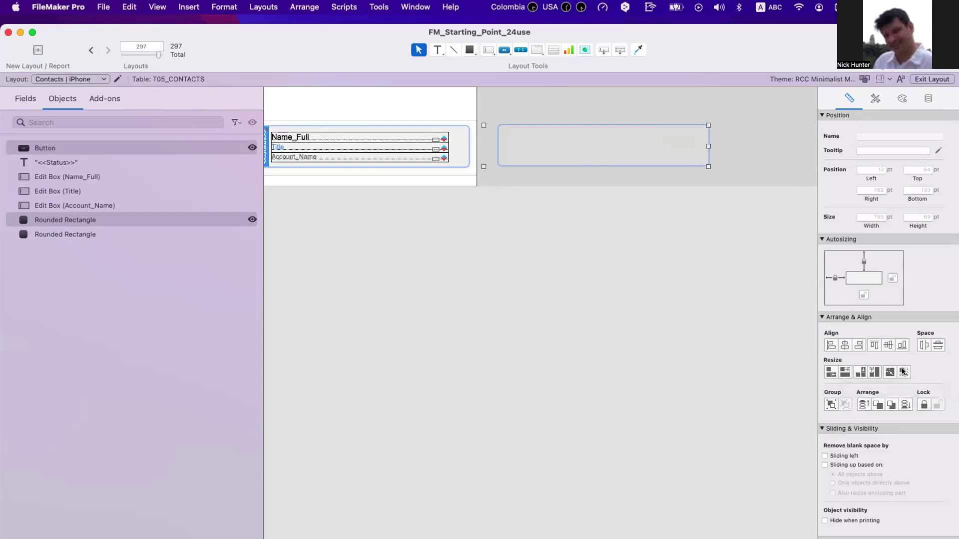
# - Align the left and top edges of the button with those of the gray rounded rectangle
pyautogui.click(445, 171)
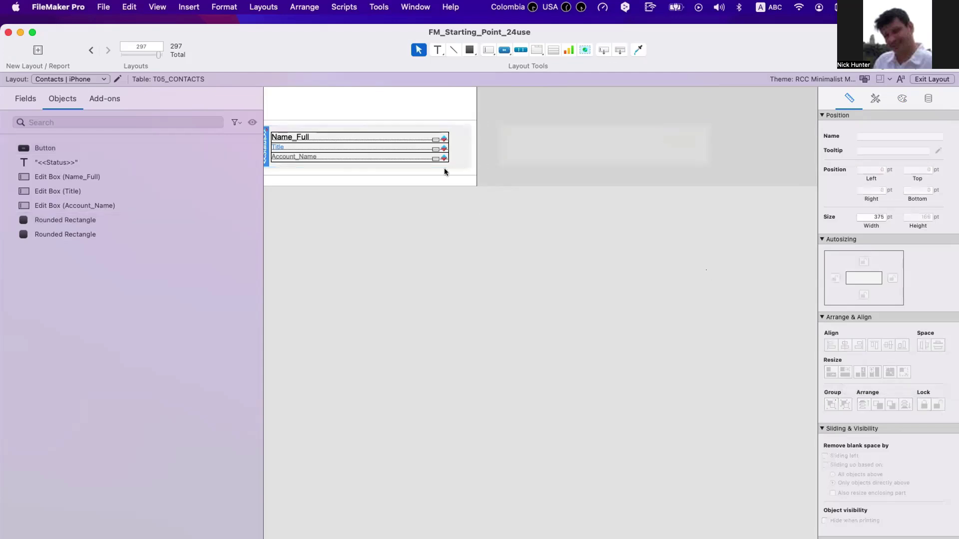
pyautogui.click(560, 142)
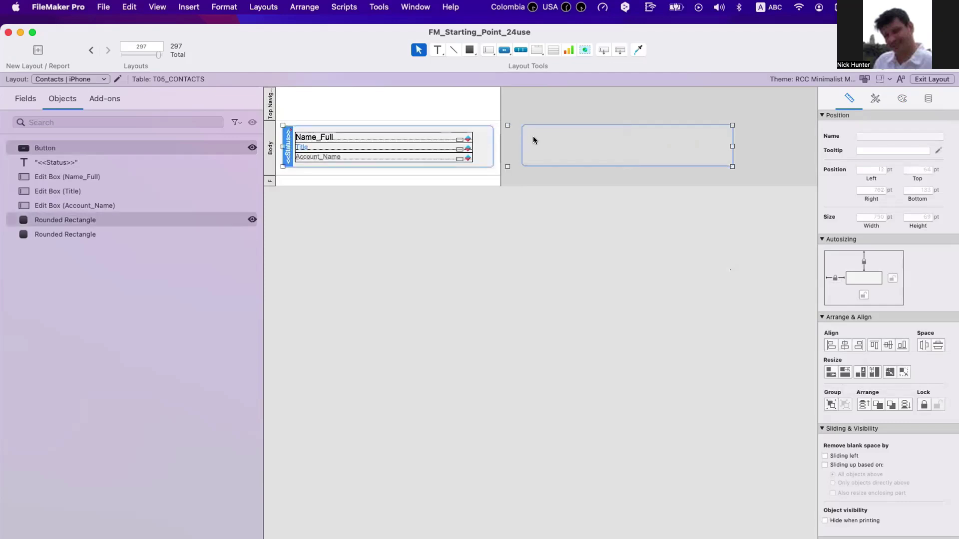
pyautogui.moveTo(559, 147); pyautogui.dragTo(560, 159)
pyautogui.keyDown('shift'); pyautogui.click(484, 138); pyautogui.keyUp('shift')
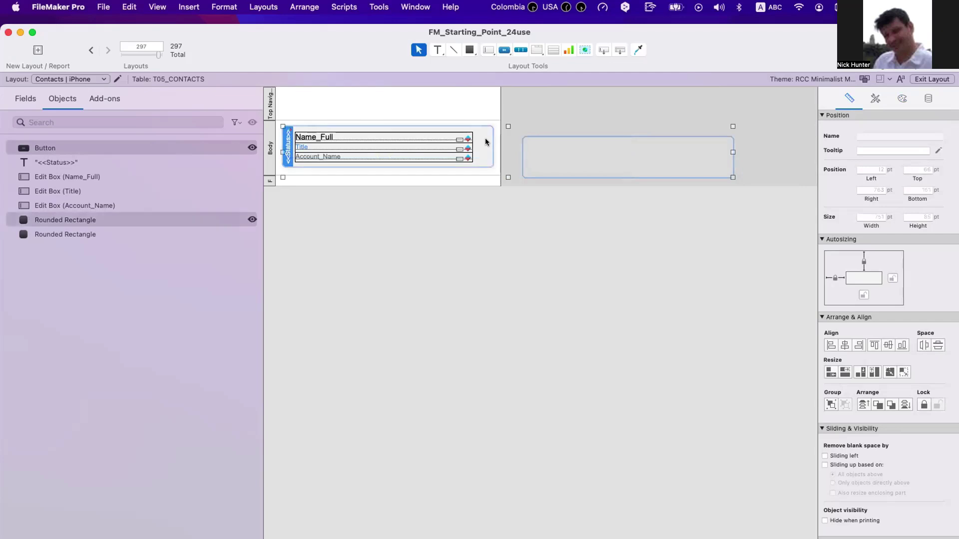
pyautogui.click(831, 344)
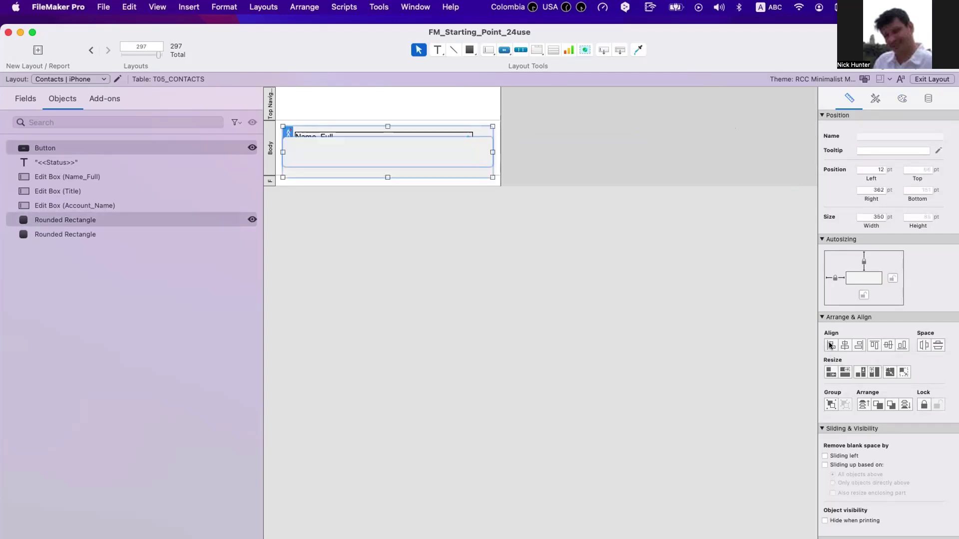
pyautogui.click(874, 346)
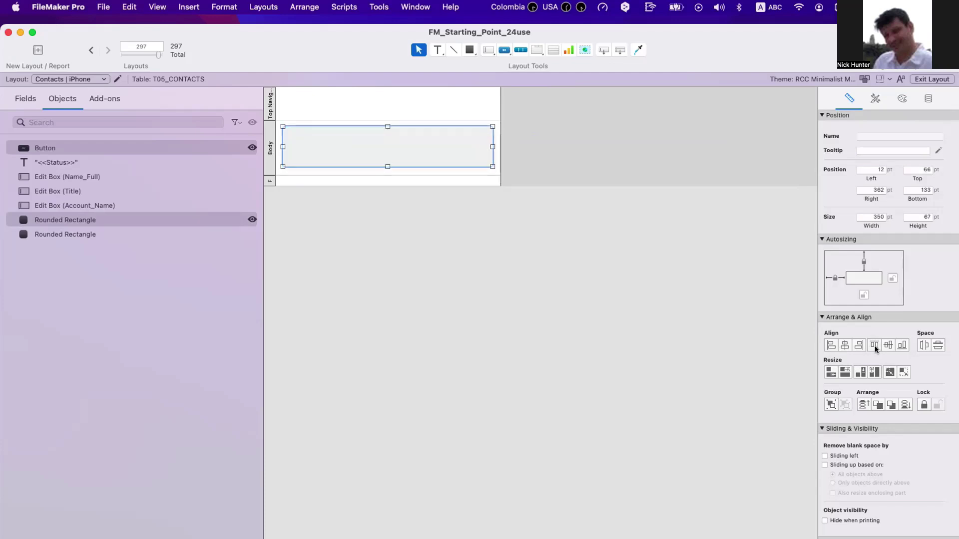
# - Hide the button in the object list and delete the gray rounded rectangle underneath it
pyautogui.click(437, 290)
pyautogui.click(169, 219)
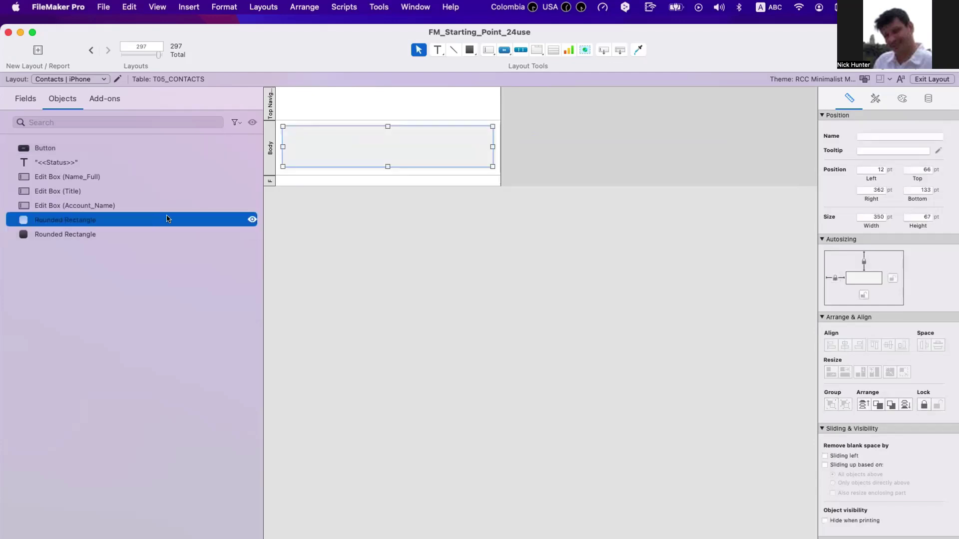
pyautogui.click(250, 148)
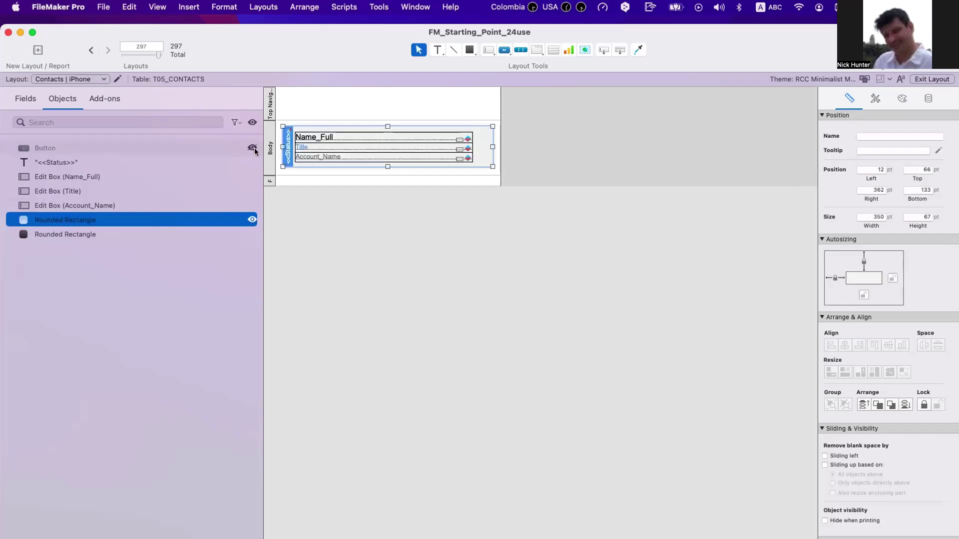
pyautogui.click(487, 154)
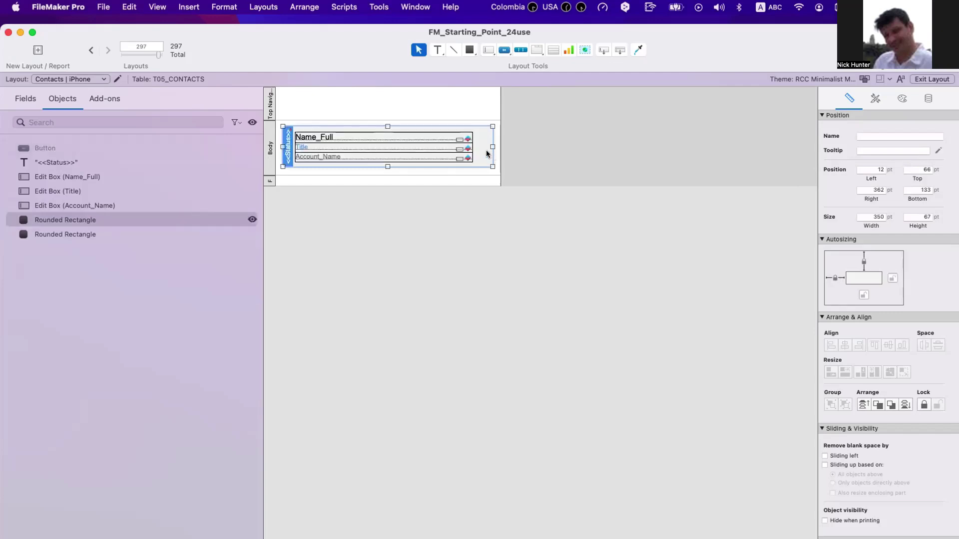
pyautogui.press('Delete')
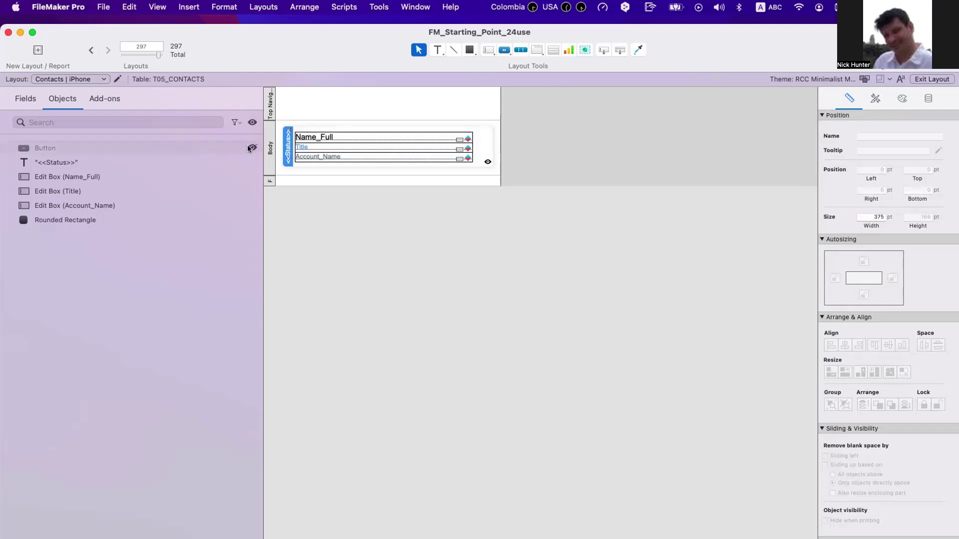
# - Show the button again, duplicate it into the empty area beside the layout and hide the original
pyautogui.click(252, 148)
pyautogui.click(328, 143)
pyautogui.moveTo(328, 143); pyautogui.dragTo(626, 137)
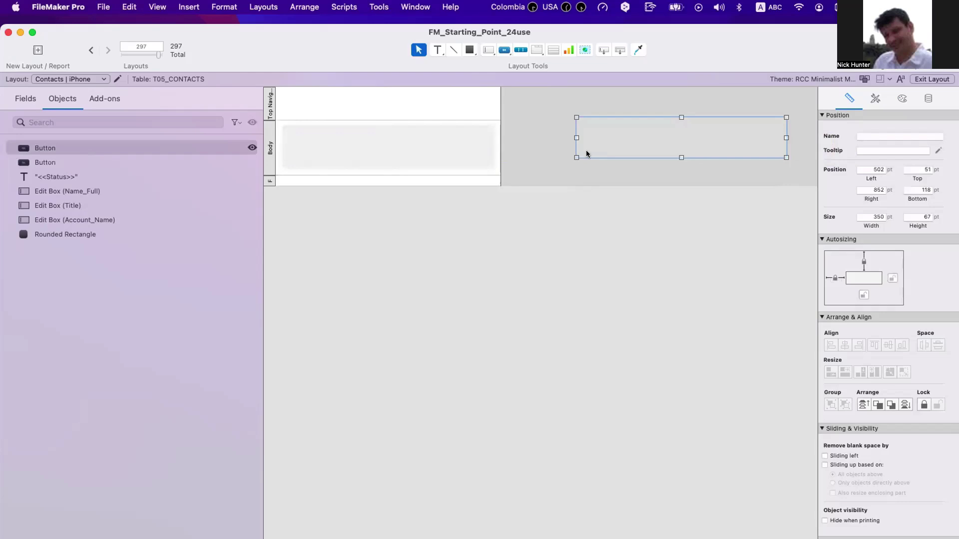
pyautogui.click(451, 154)
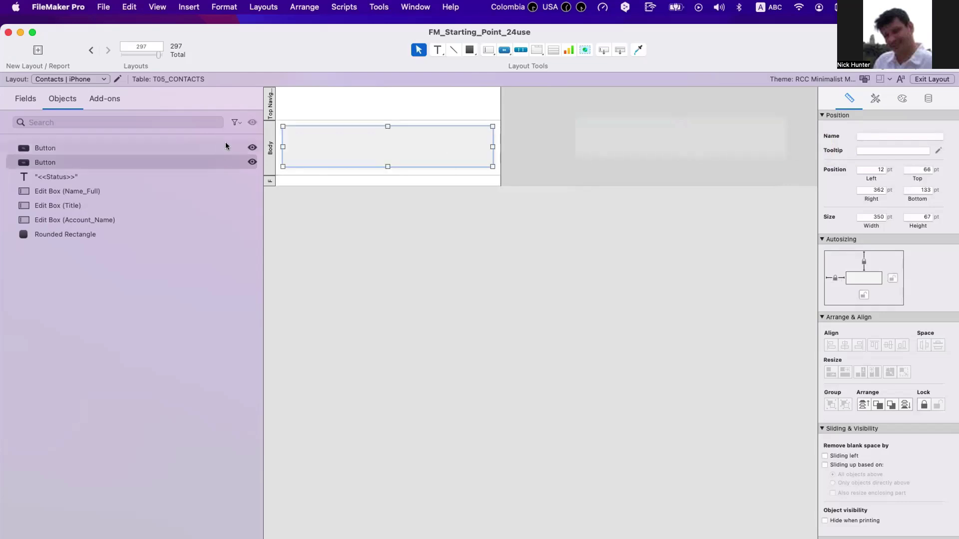
pyautogui.click(249, 162)
# - Copy the white rounded rectangle's formatting, including its outer shadow, onto the duplicate button
pyautogui.click(485, 148)
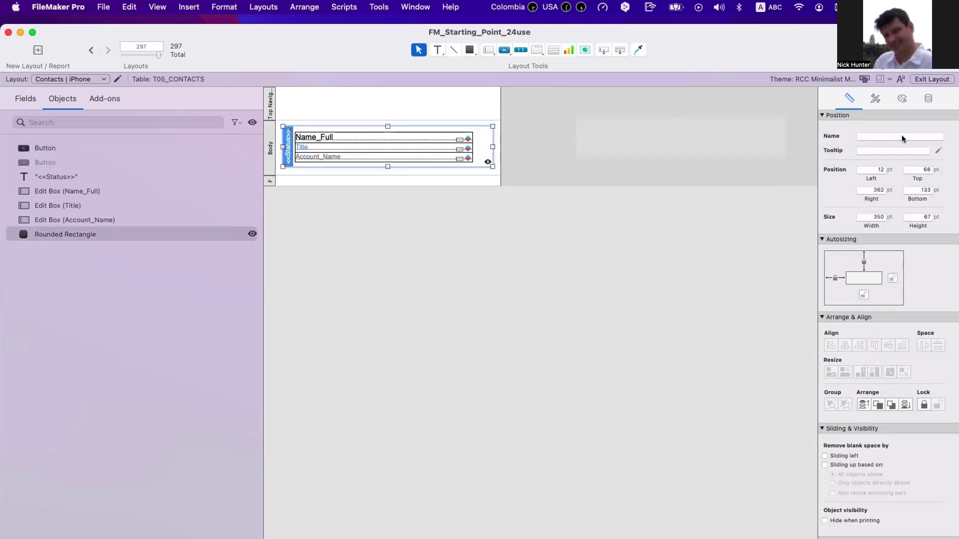
pyautogui.click(902, 97)
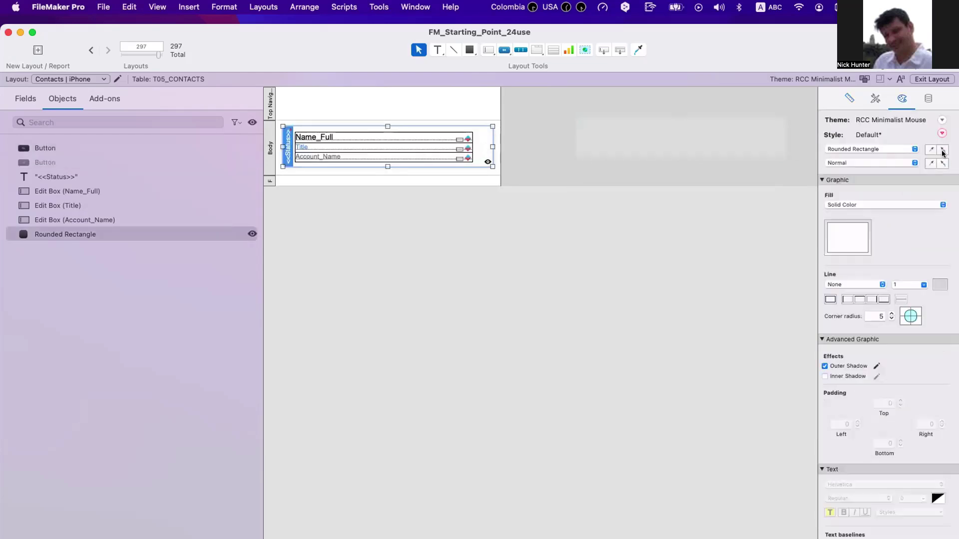
pyautogui.click(621, 130)
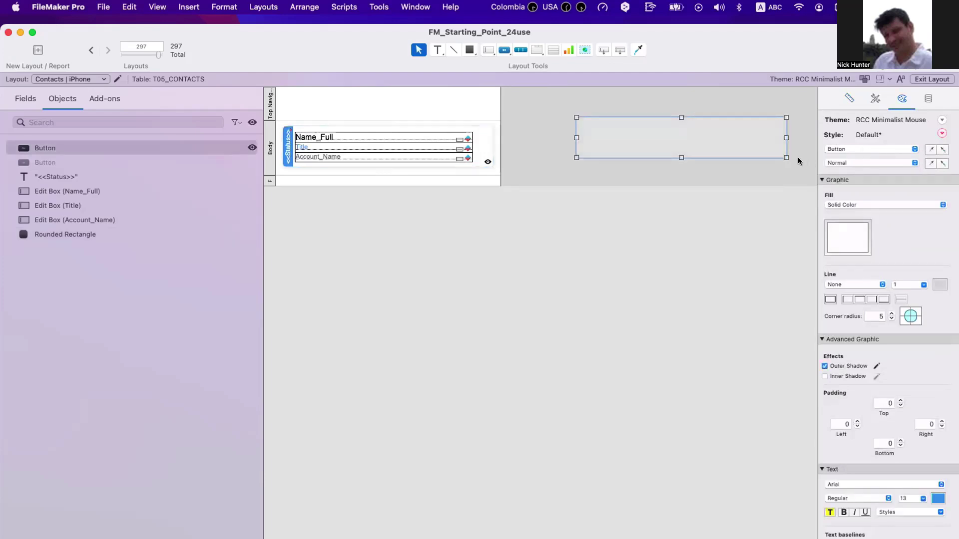
# - Shrink the duplicate button and resize it back to match the white rounded rectangle's width and height
pyautogui.moveTo(786, 157); pyautogui.dragTo(754, 151)
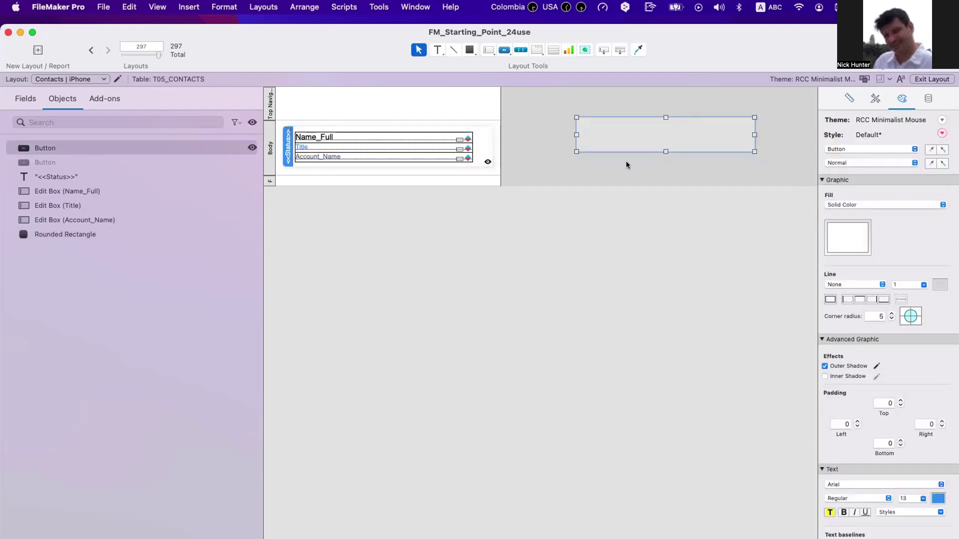
pyautogui.press('Tab')
pyautogui.keyDown('shift'); pyautogui.click(619, 130); pyautogui.keyUp('shift')
pyautogui.click(849, 98)
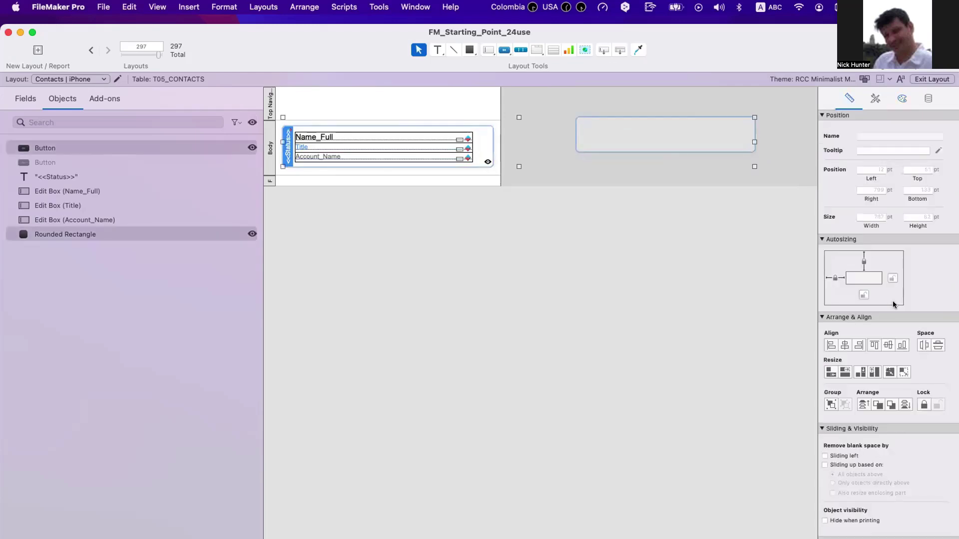
pyautogui.click(778, 279)
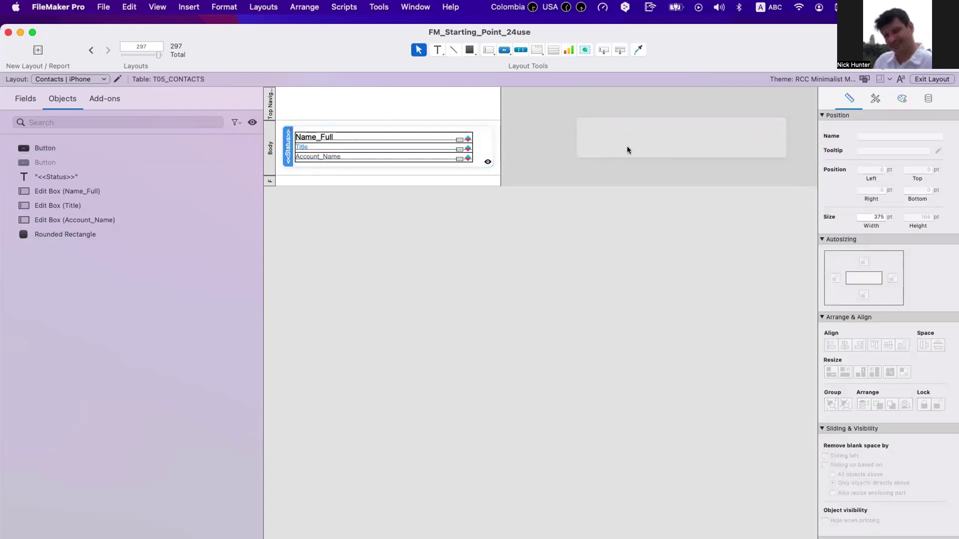
# - Align the left and top edges of the duplicate button with those of the white rounded rectangle
pyautogui.moveTo(628, 150); pyautogui.dragTo(620, 164)
pyautogui.keyDown('shift'); pyautogui.click(481, 150); pyautogui.keyUp('shift')
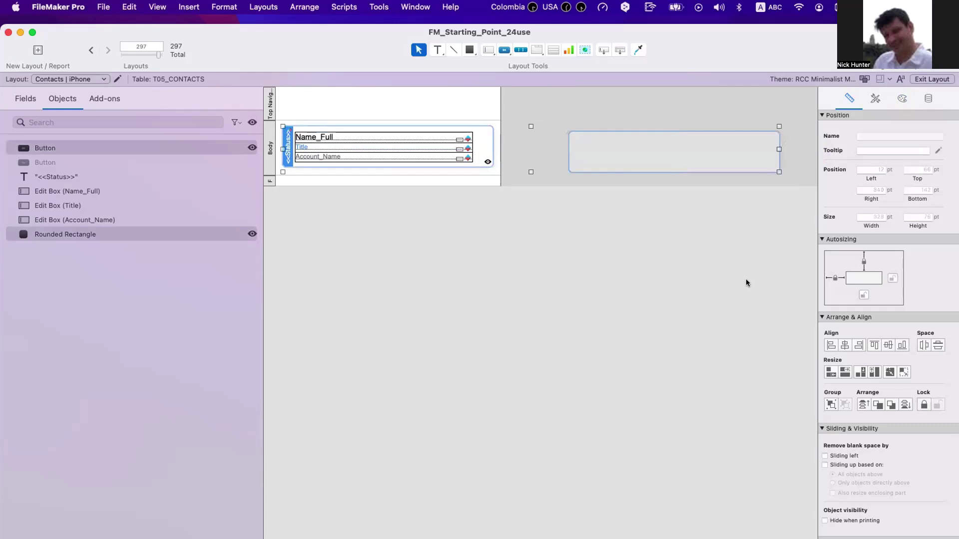
pyautogui.click(827, 343)
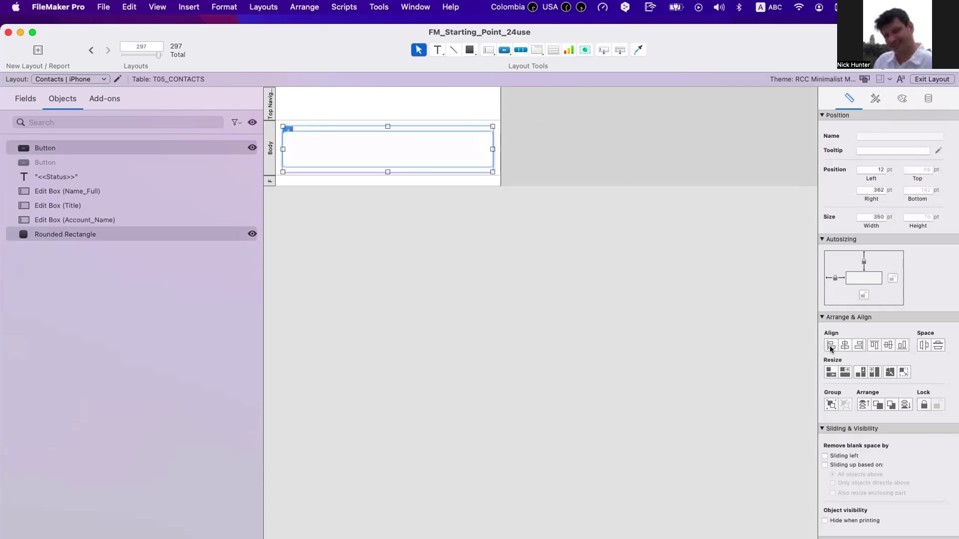
pyautogui.click(876, 342)
# - Hide the white button that now covers the contact card
pyautogui.click(408, 212)
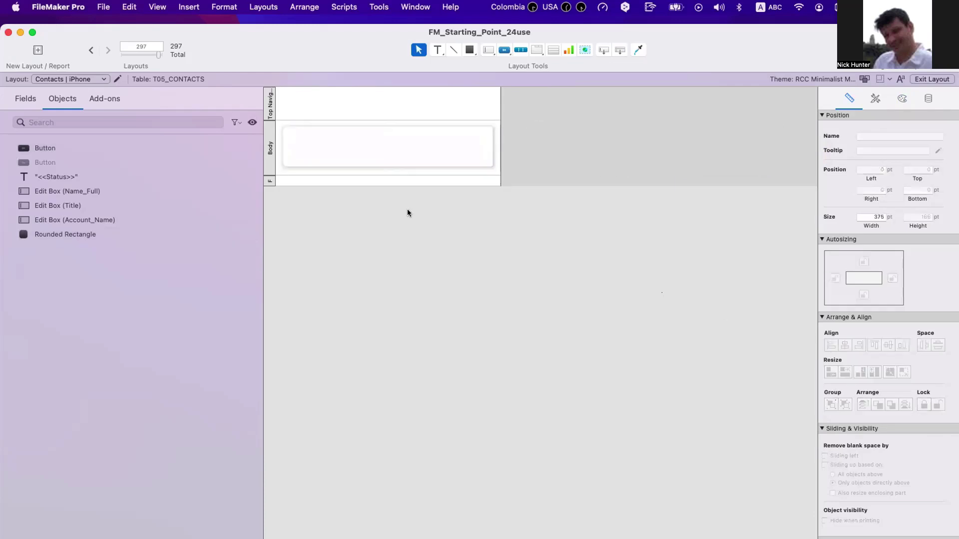
pyautogui.click(419, 161)
pyautogui.click(252, 148)
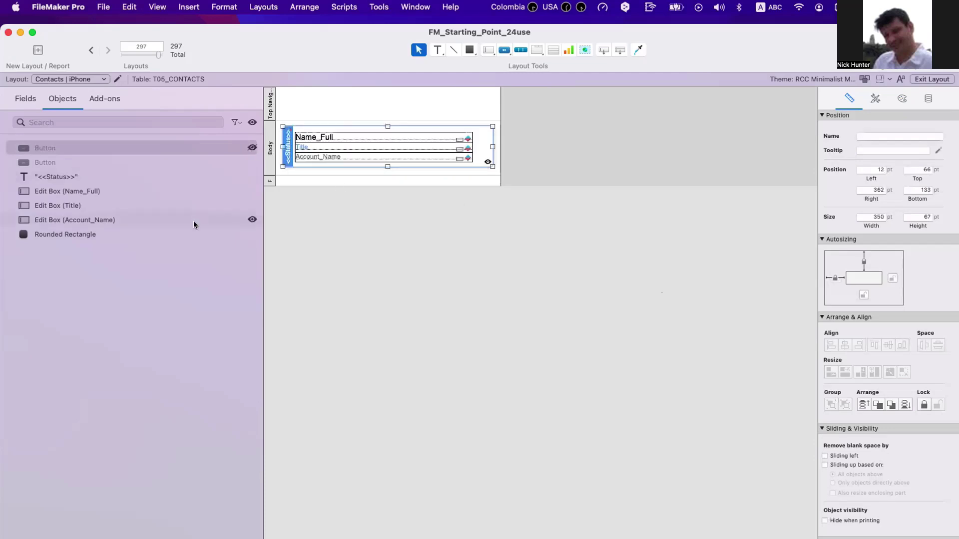
# - Delete the white rounded rectangle behind the contact card and move both buttons beneath the status text and edit boxes in the stacking order
pyautogui.click(485, 161)
pyautogui.click(484, 159)
pyautogui.press('Delete')
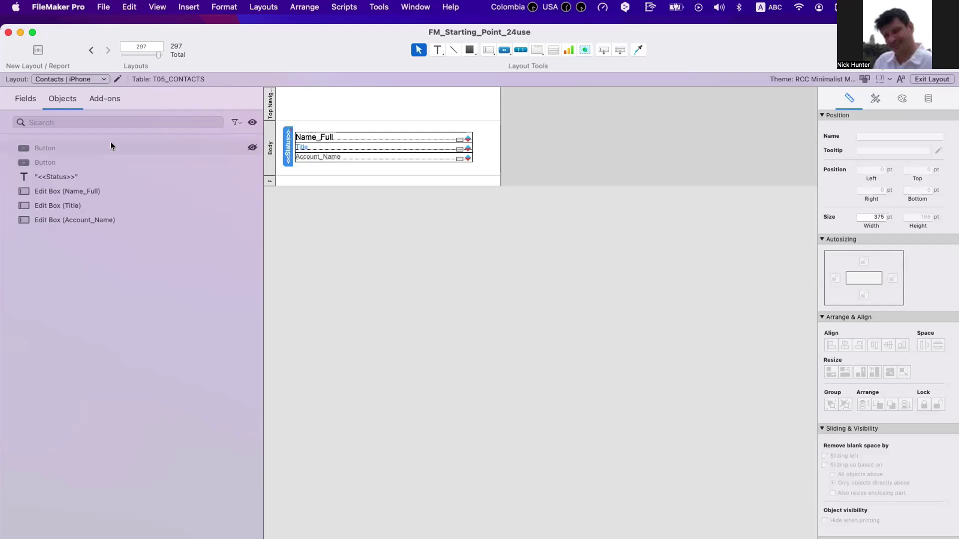
pyautogui.moveTo(110, 145); pyautogui.dragTo(95, 222)
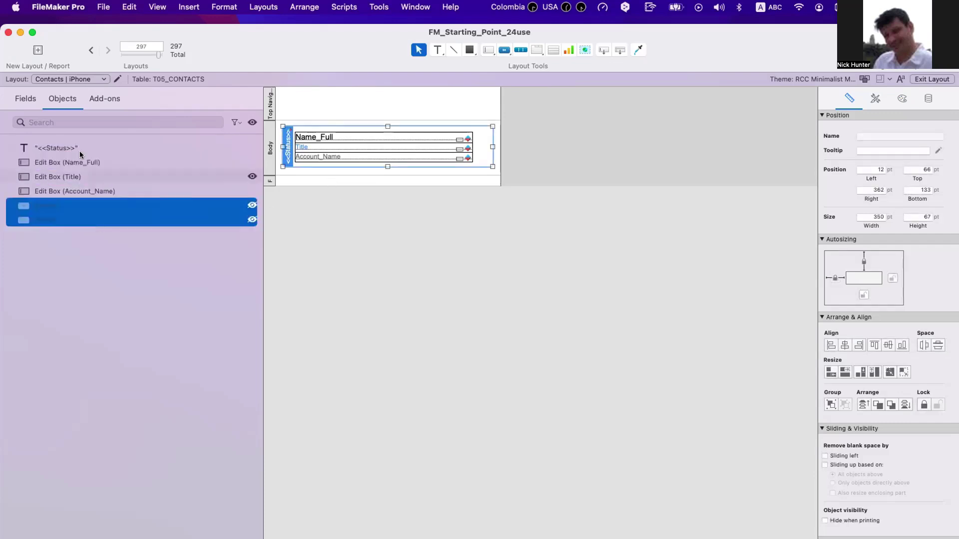
# - Set the upper button's Hide object when condition to 1 and preview the contact list in Browse mode
pyautogui.click(451, 255)
pyautogui.click(484, 148)
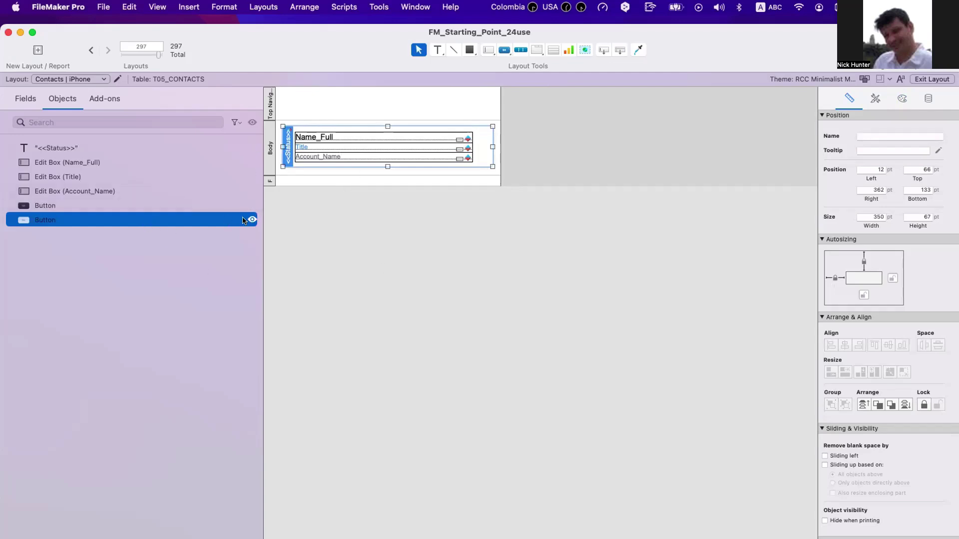
pyautogui.click(223, 202)
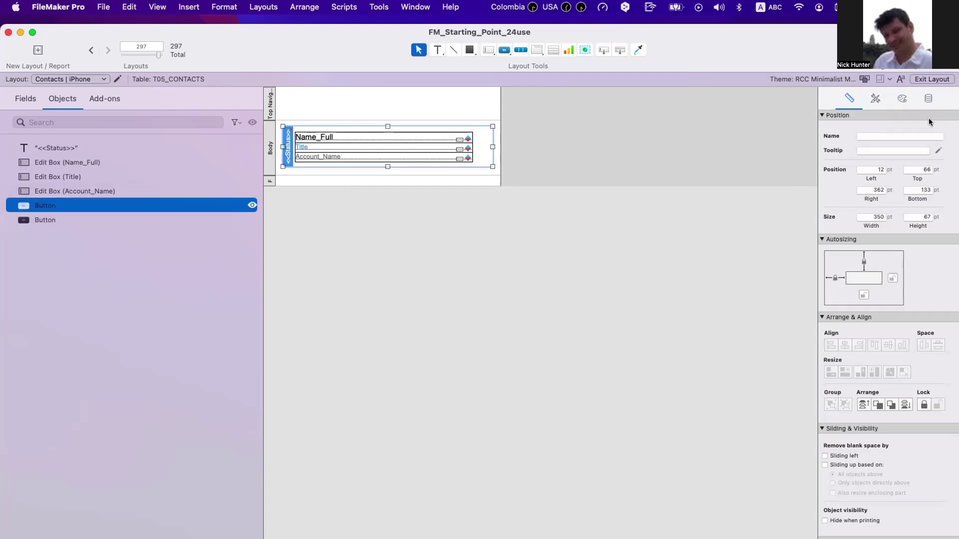
pyautogui.click(929, 99)
pyautogui.click(879, 338)
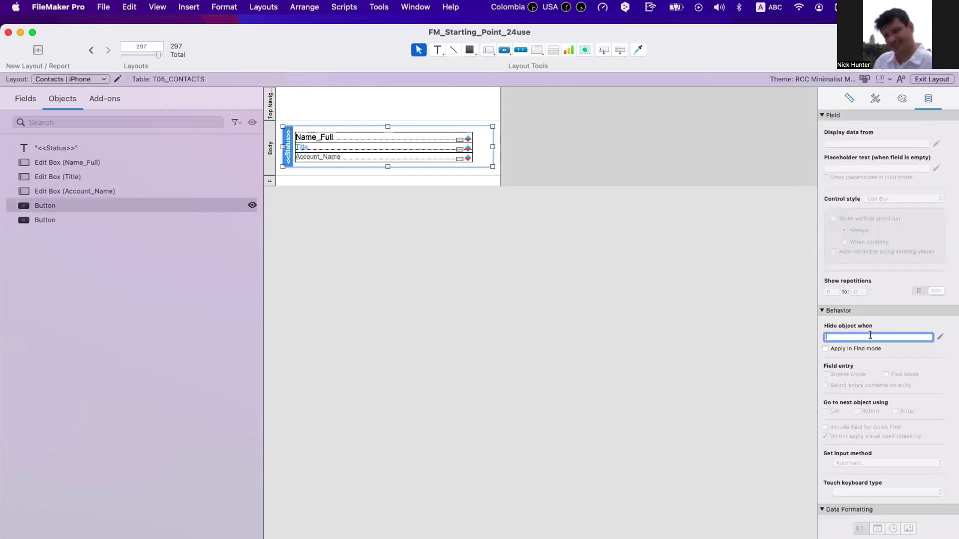
pyautogui.click(640, 299)
pyautogui.press('super+b')
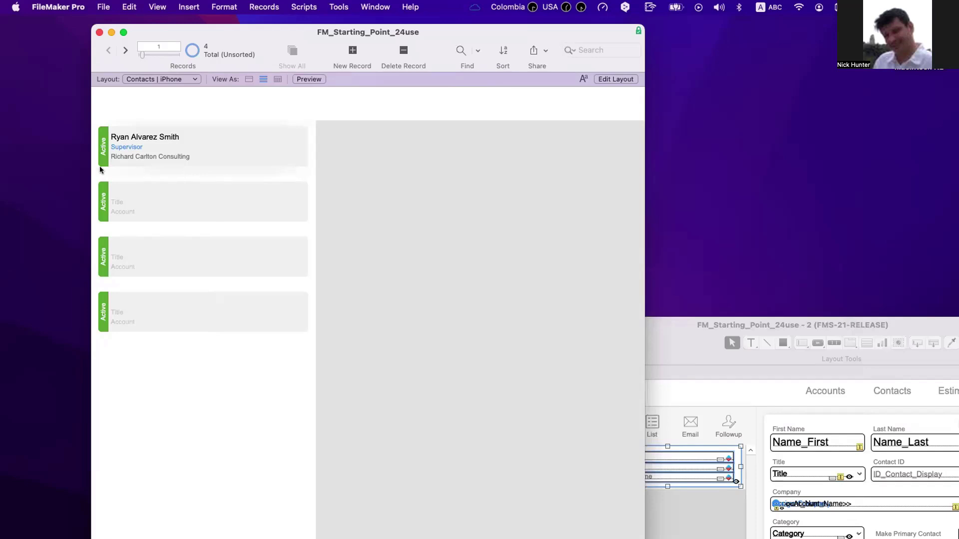
pyautogui.press('super+l')
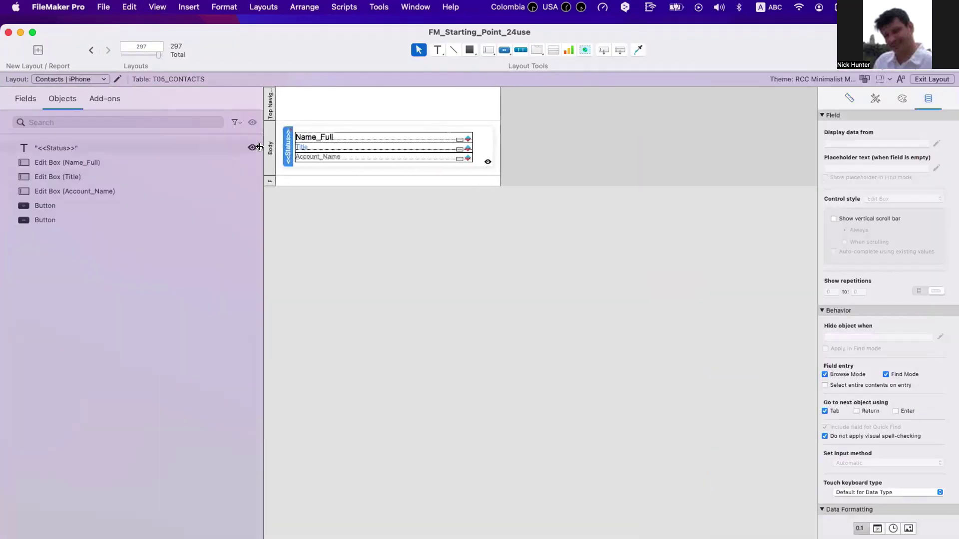
# - Turn off the alternate row state and active row state for the Body part and preview the list in Browse mode
pyautogui.click(349, 225)
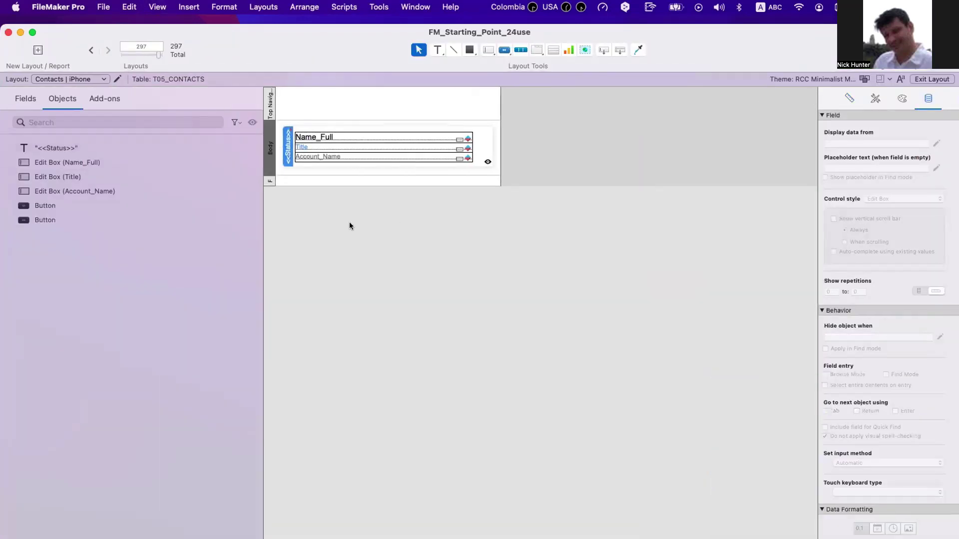
pyautogui.doubleClick(269, 143)
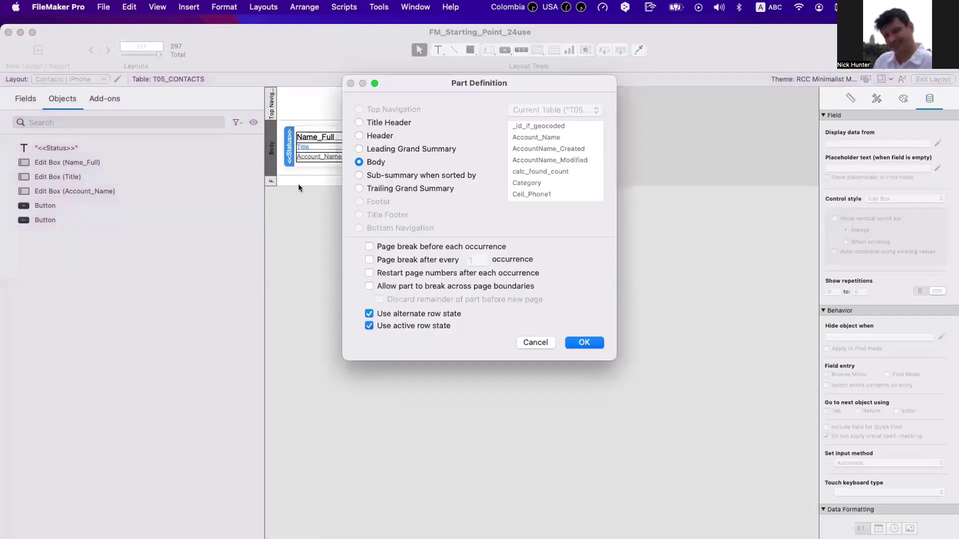
pyautogui.click(405, 323)
pyautogui.click(409, 313)
pyautogui.click(593, 345)
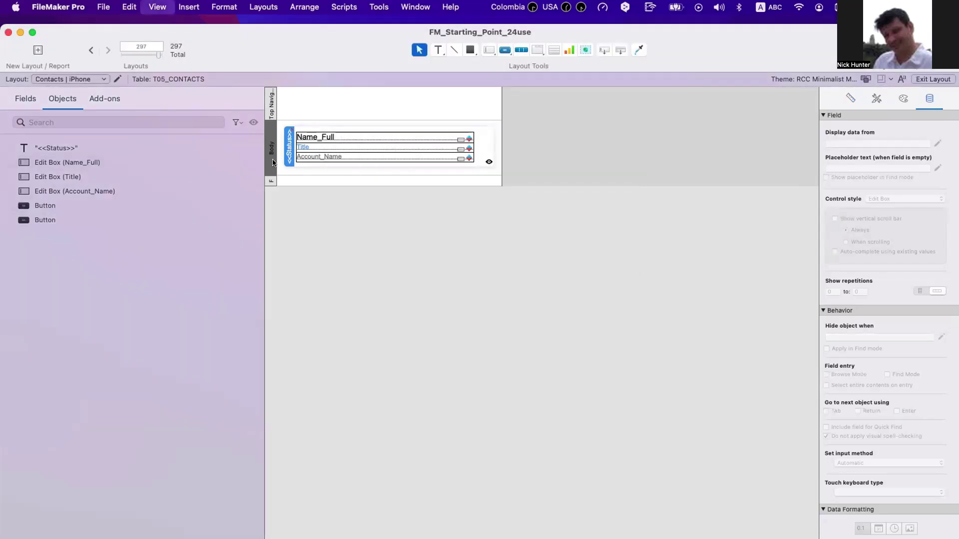
pyautogui.press('super+b')
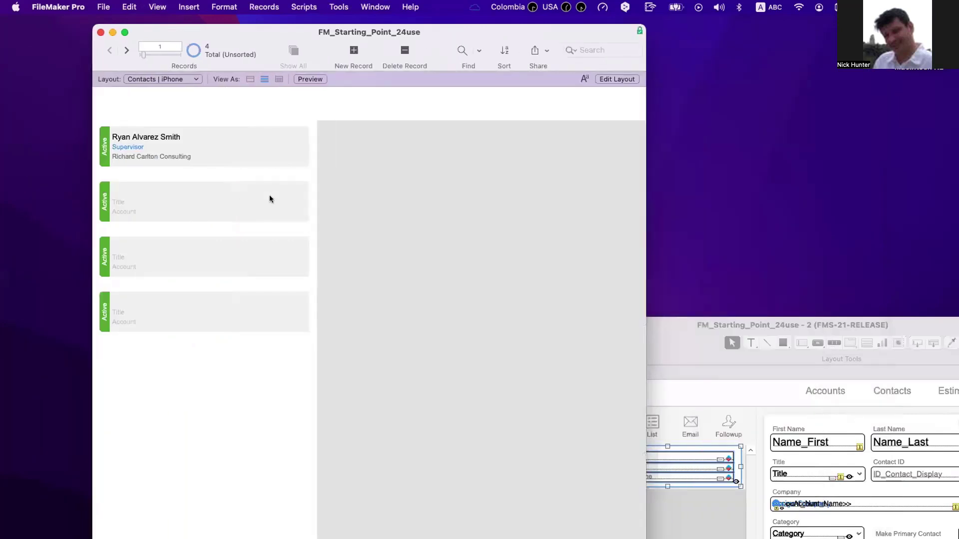
pyautogui.press('super+l')
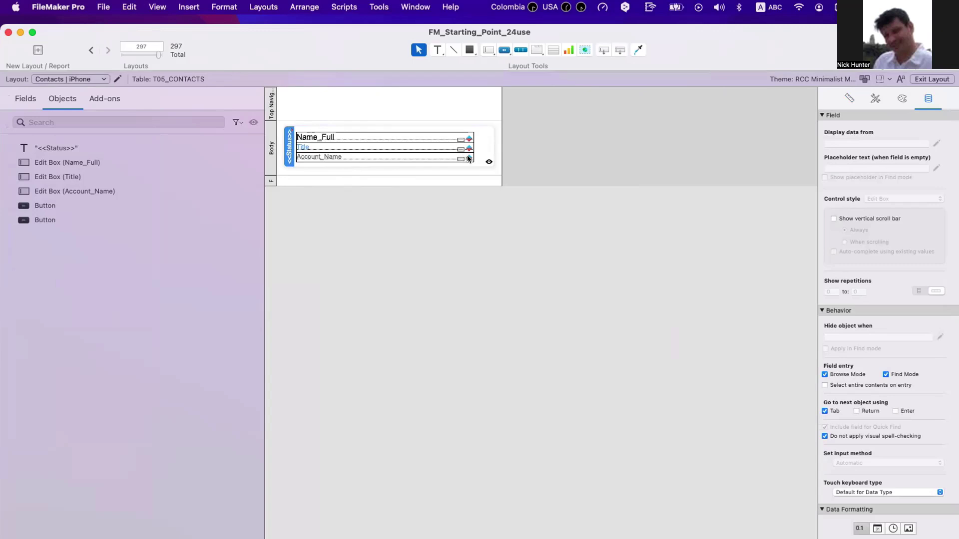
# - Move all contact card objects slightly up, shorten the Body part beneath them, and preview the tighter list in Browse mode
pyautogui.click(385, 172)
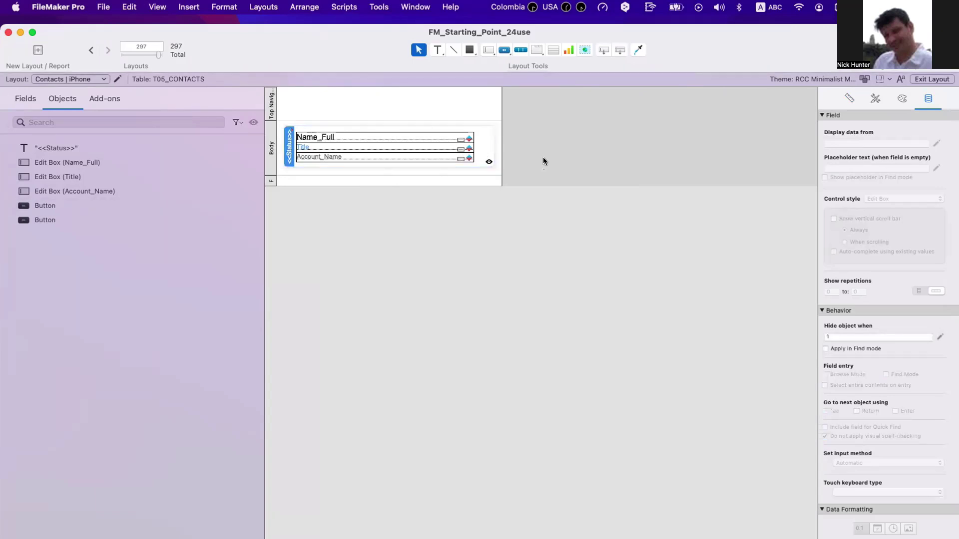
pyautogui.moveTo(544, 158); pyautogui.dragTo(321, 131)
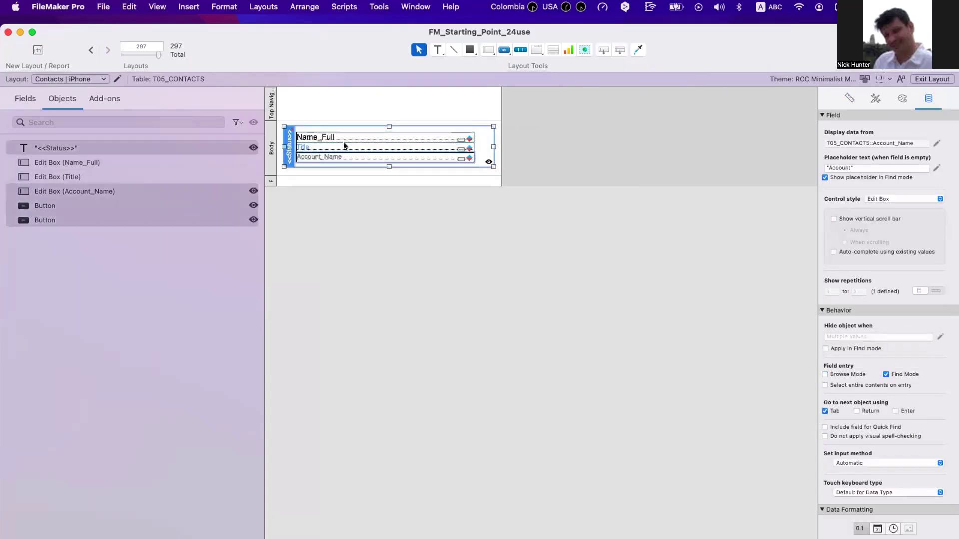
pyautogui.moveTo(551, 155); pyautogui.dragTo(284, 109)
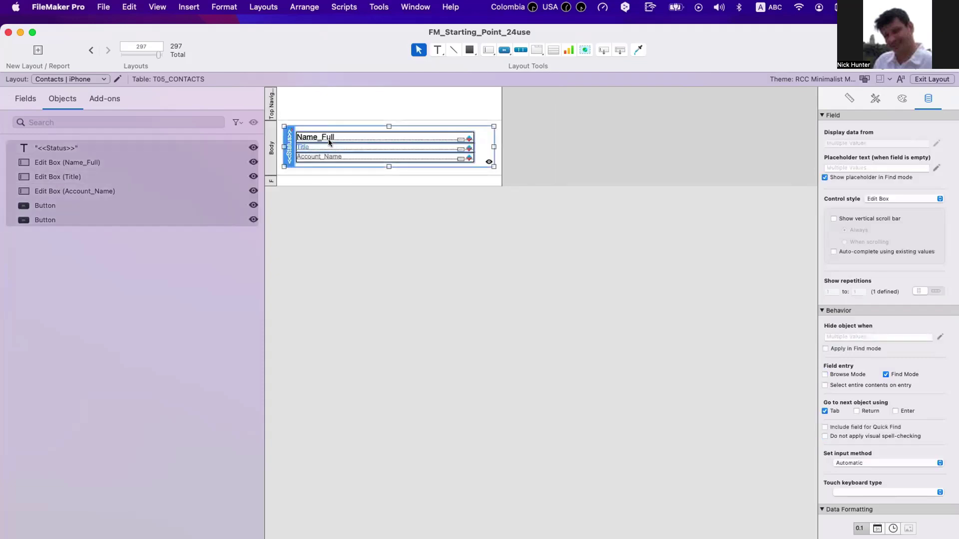
pyautogui.keyDown('shift'); pyautogui.click(333, 137); pyautogui.keyUp('shift')
pyautogui.keyDown('shift'); pyautogui.click(332, 147); pyautogui.keyUp('shift')
pyautogui.click(453, 220)
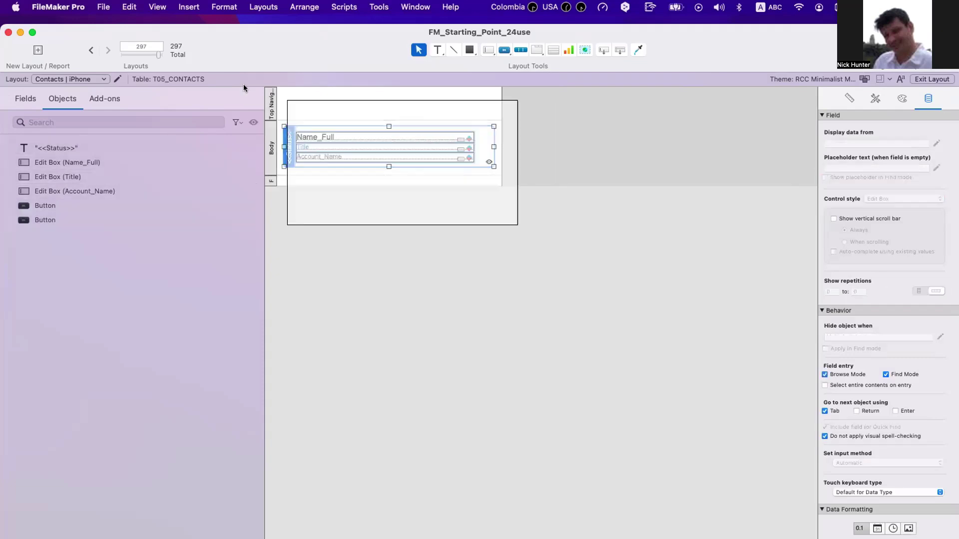
pyautogui.press('super+a')
pyautogui.moveTo(334, 149); pyautogui.dragTo(334, 147)
pyautogui.click(336, 173)
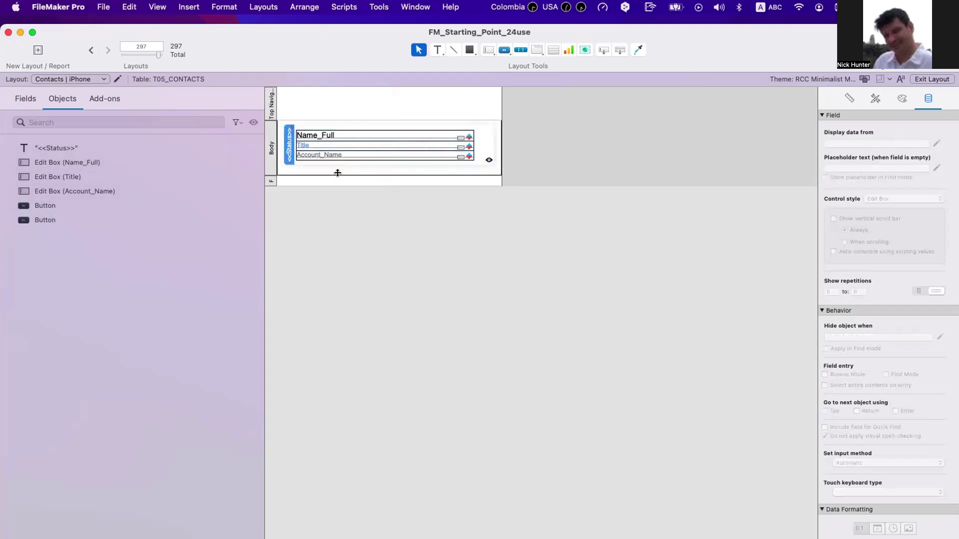
pyautogui.moveTo(336, 173); pyautogui.dragTo(336, 170)
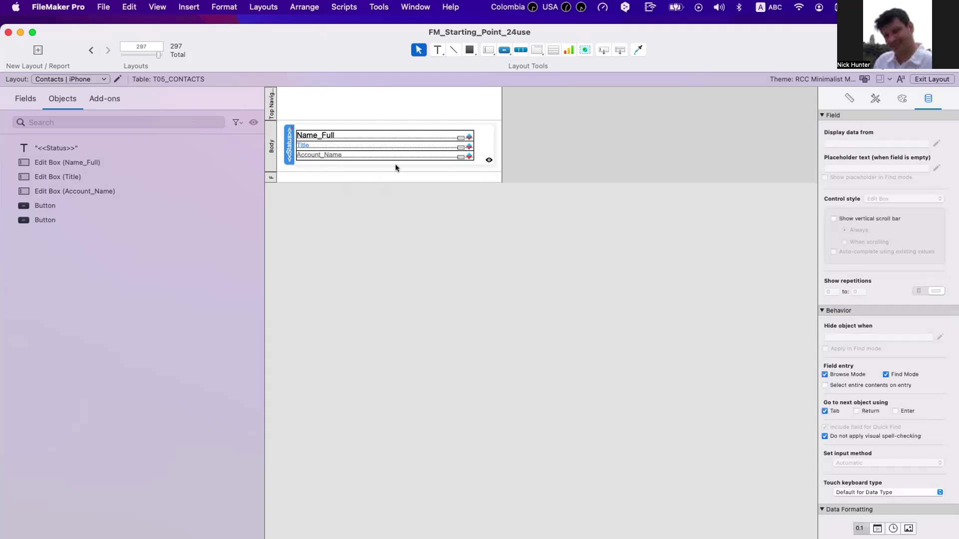
pyautogui.press('super+b')
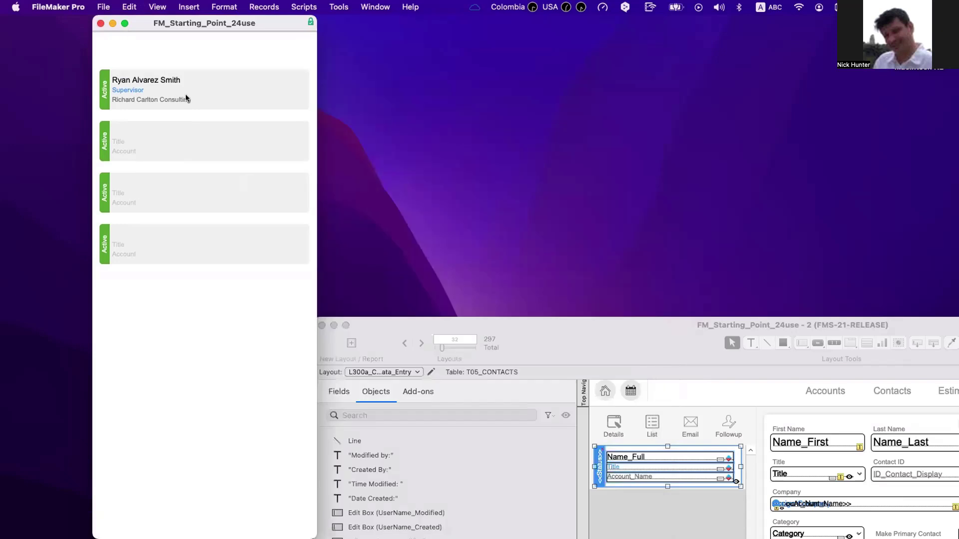
# - Return to Layout mode and widen the window to fit the whole 375 pt layout between the side panes
pyautogui.press('super+l')
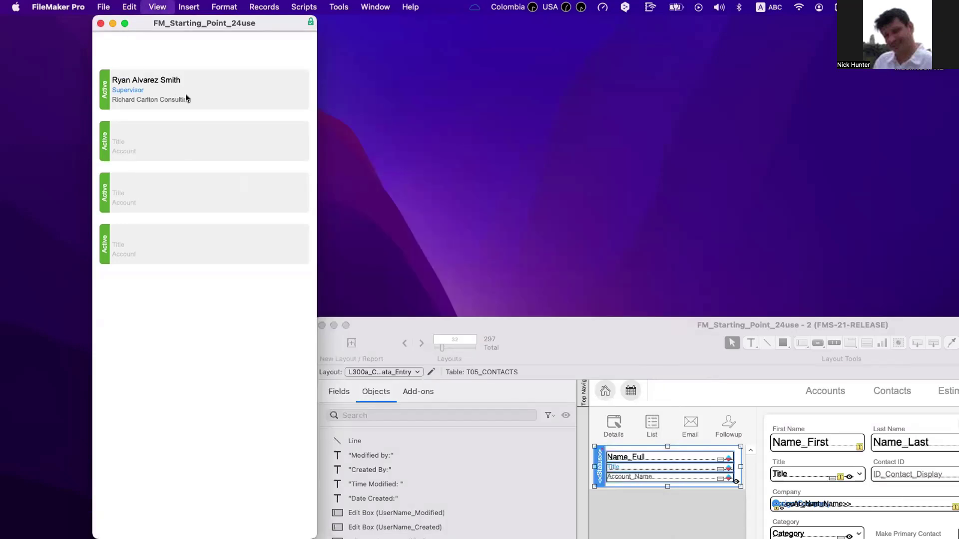
pyautogui.hscroll(3, 470, 98)
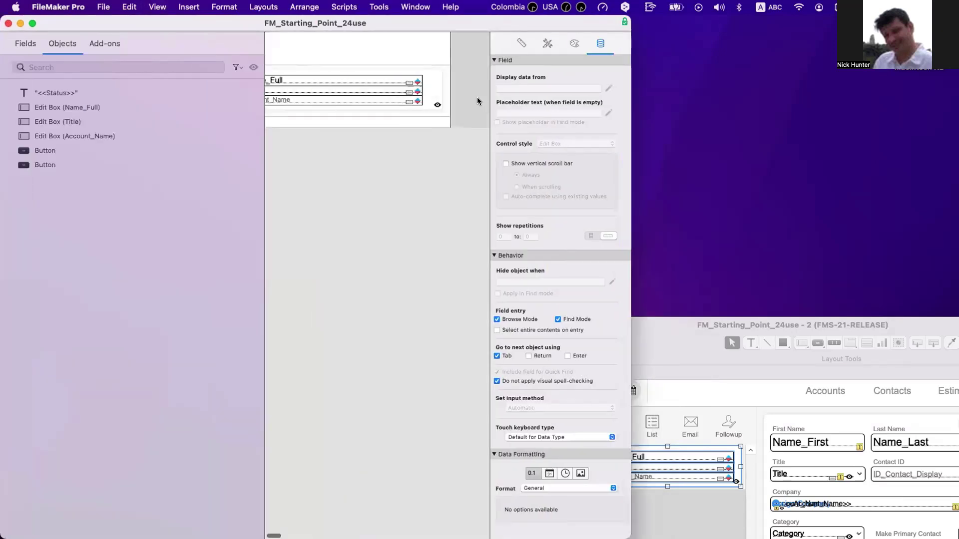
pyautogui.moveTo(631, 165); pyautogui.dragTo(819, 193)
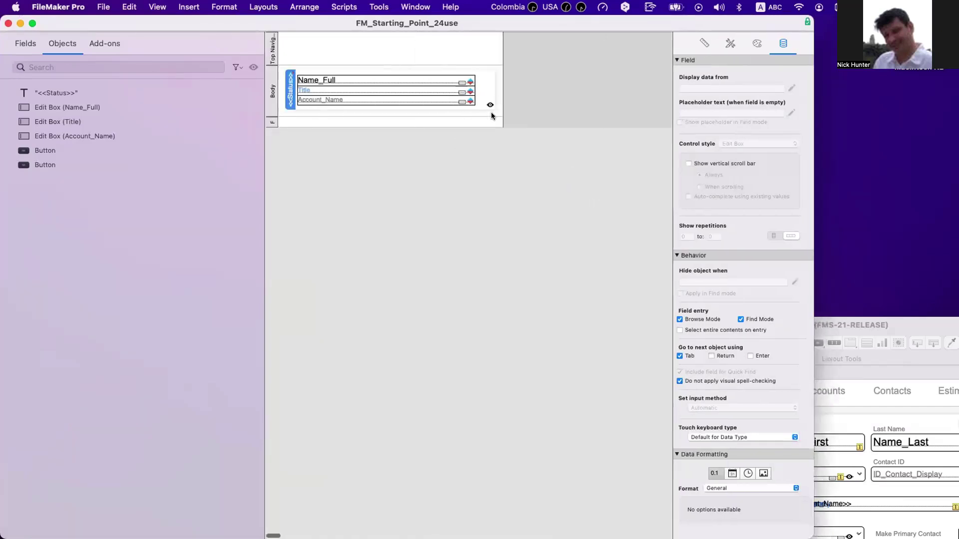
# - Hide the upper button in the layout and give the lower gray button a right-pointing chevron icon of 8 pt, placed after the label
pyautogui.click(240, 150)
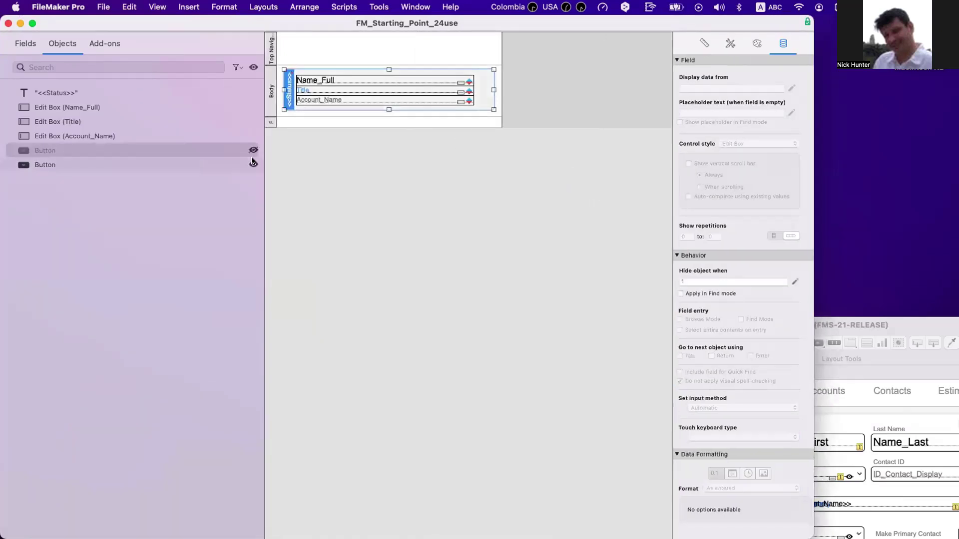
pyautogui.doubleClick(481, 82)
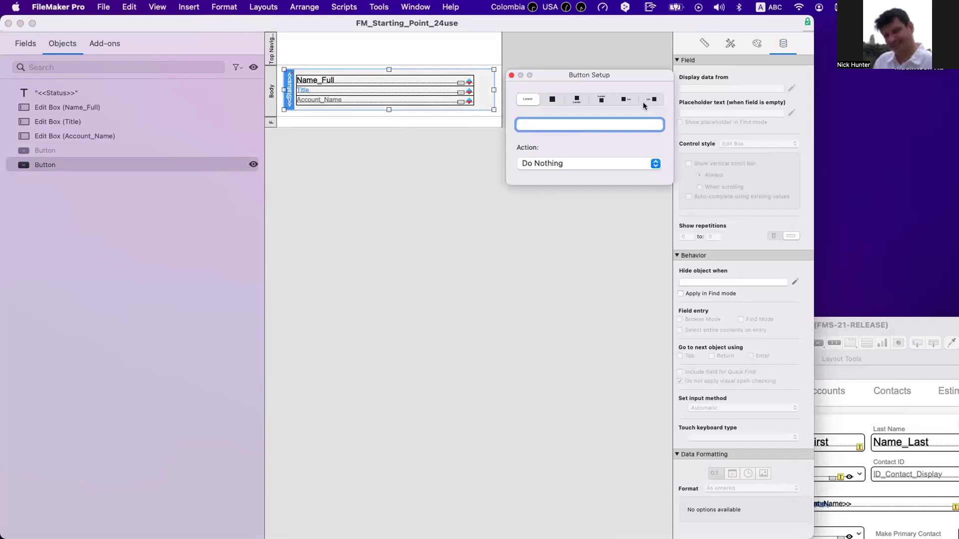
pyautogui.click(653, 98)
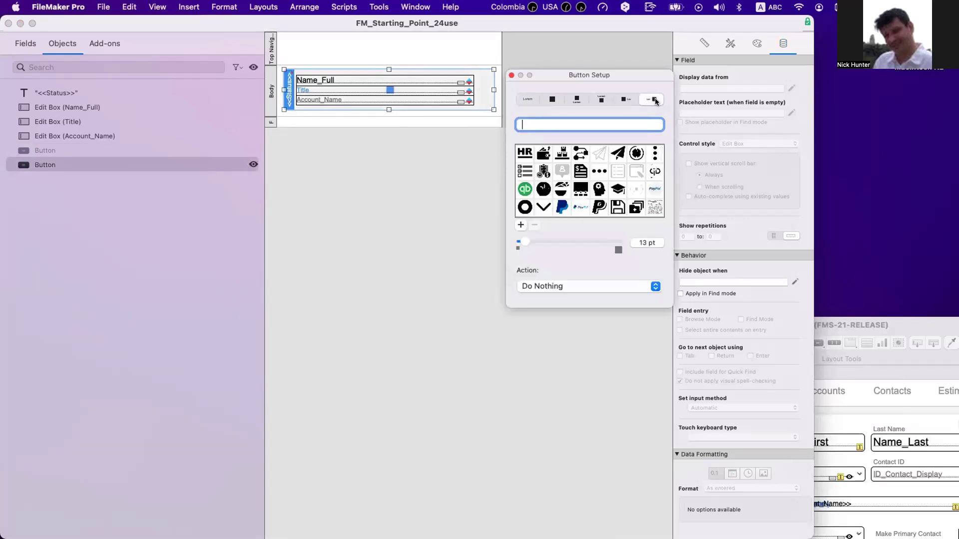
pyautogui.scroll(-15, 596, 195)
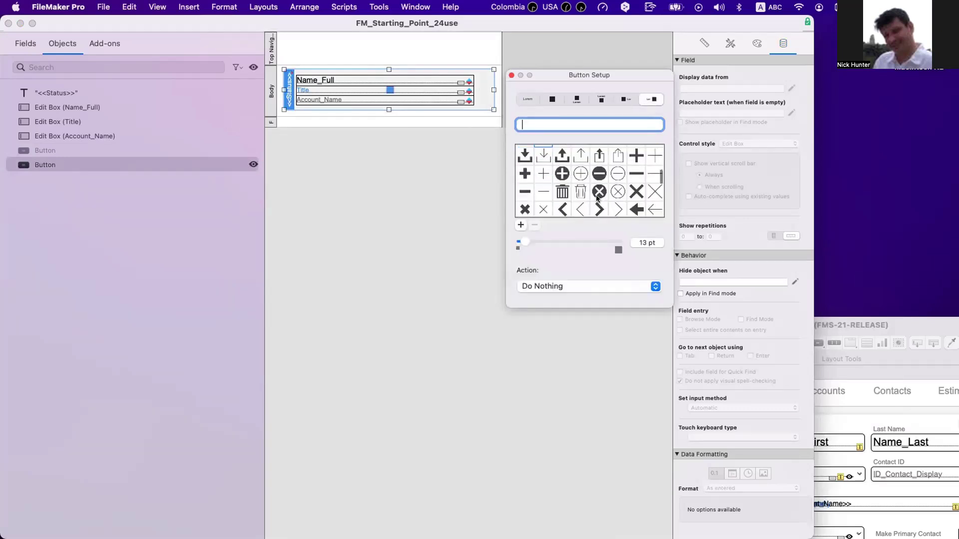
pyautogui.click(598, 199)
pyautogui.moveTo(523, 242); pyautogui.dragTo(510, 244)
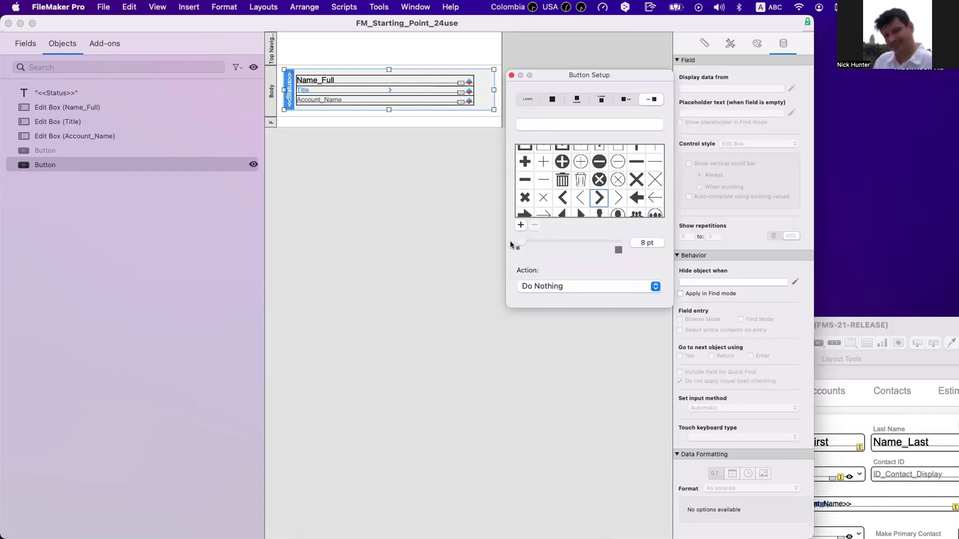
# - Right-align the gray button's content and set its right padding to 12
pyautogui.click(757, 45)
pyautogui.scroll(-3, 730, 404)
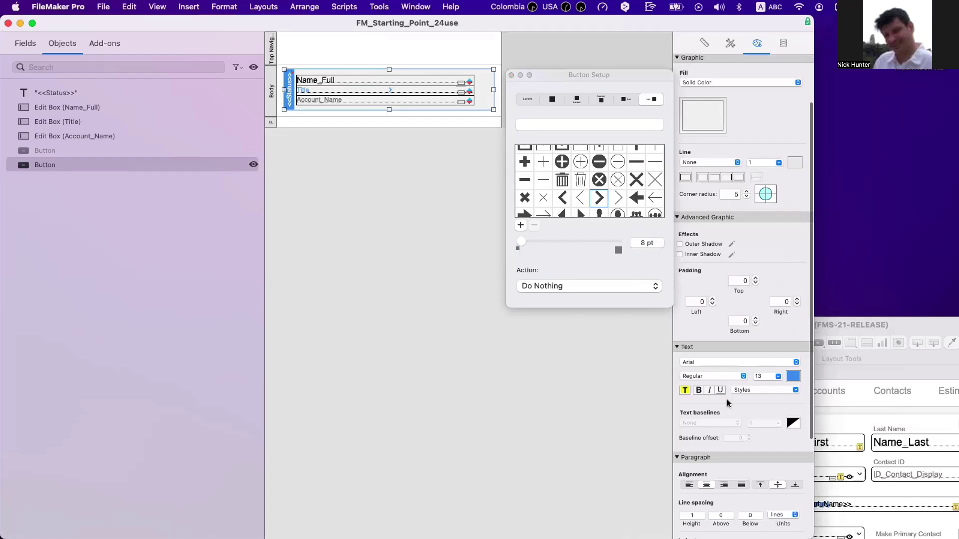
pyautogui.click(723, 485)
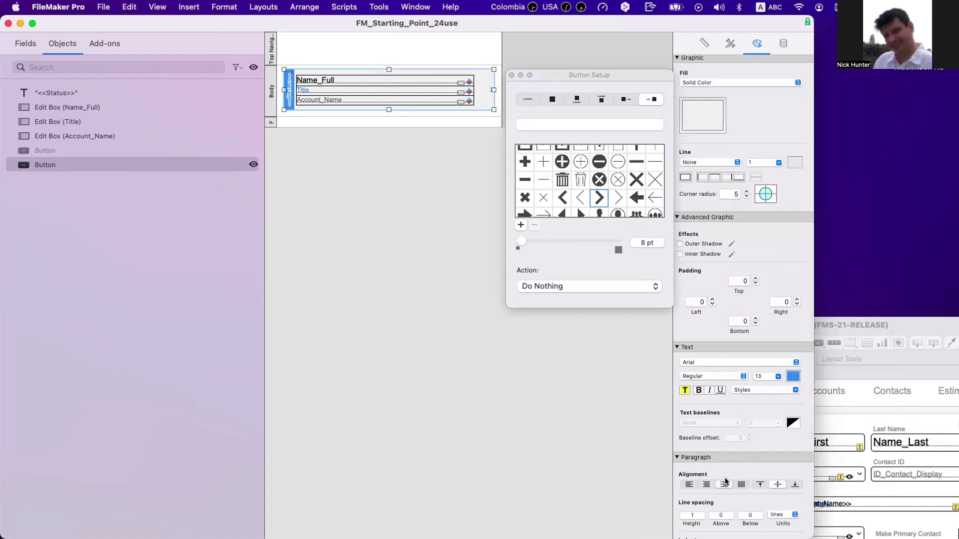
pyautogui.scroll(3, 769, 234)
pyautogui.click(780, 369)
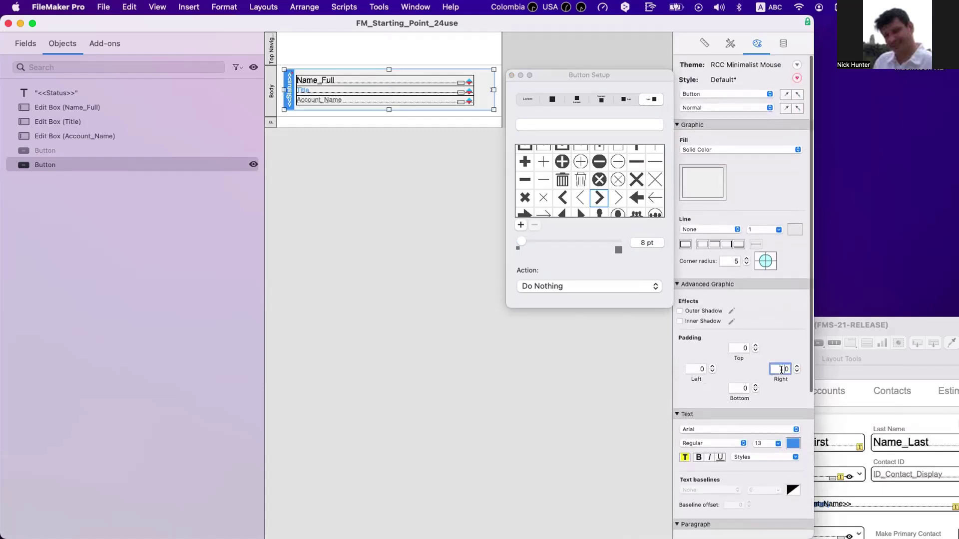
pyautogui.write('12')
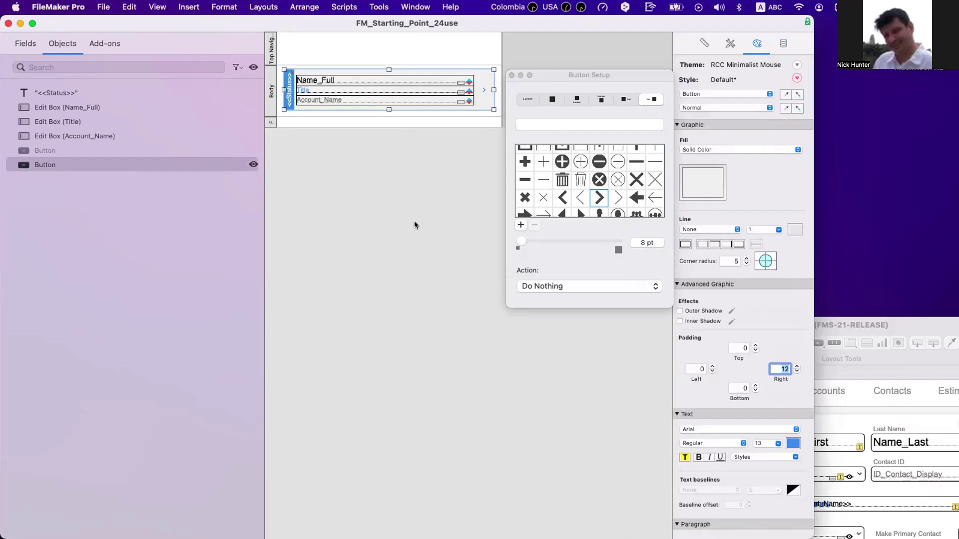
pyautogui.click(414, 221)
# - Set the fill color of the gray button's chevron icon to black for its Normal state
pyautogui.click(480, 90)
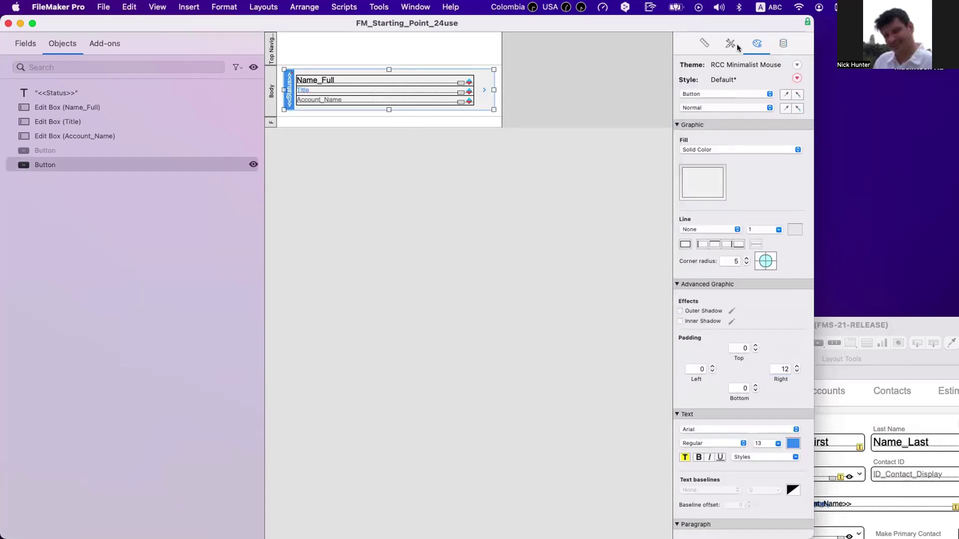
pyautogui.scroll(1, 759, 120)
pyautogui.scroll(-1, 759, 124)
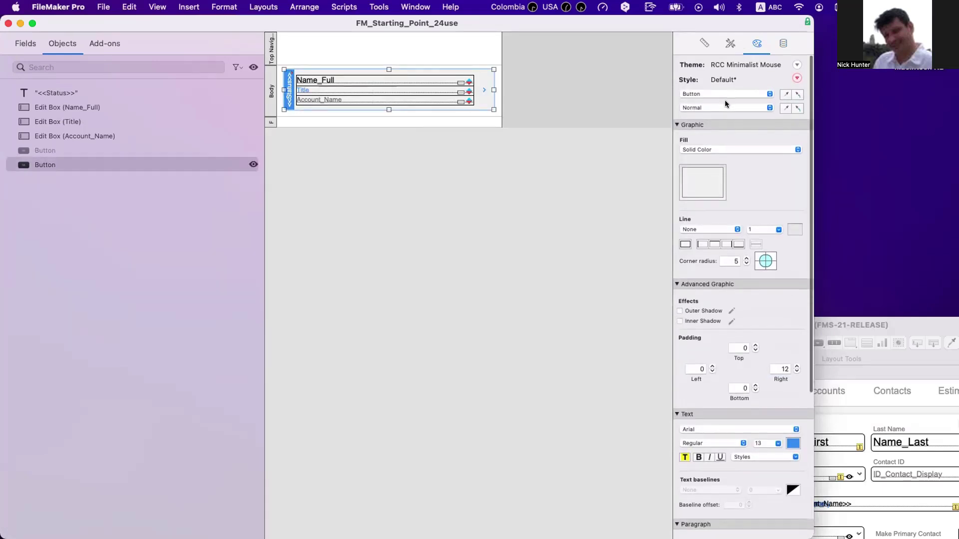
pyautogui.click(725, 98)
pyautogui.click(722, 104)
pyautogui.click(704, 179)
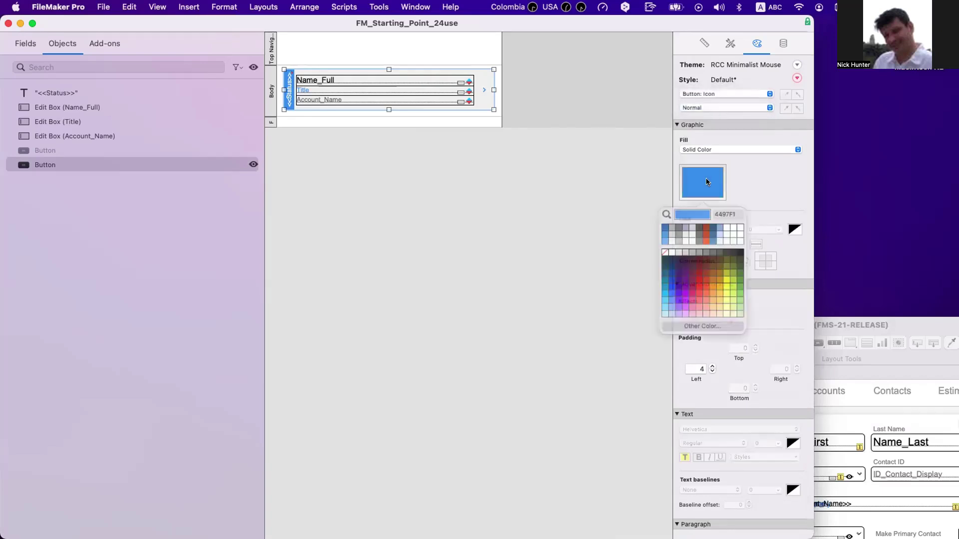
pyautogui.click(747, 264)
# - Copy the gray button's Normal state styling to its Hover, Pressed and In Focus states, then deselect it
pyautogui.click(721, 106)
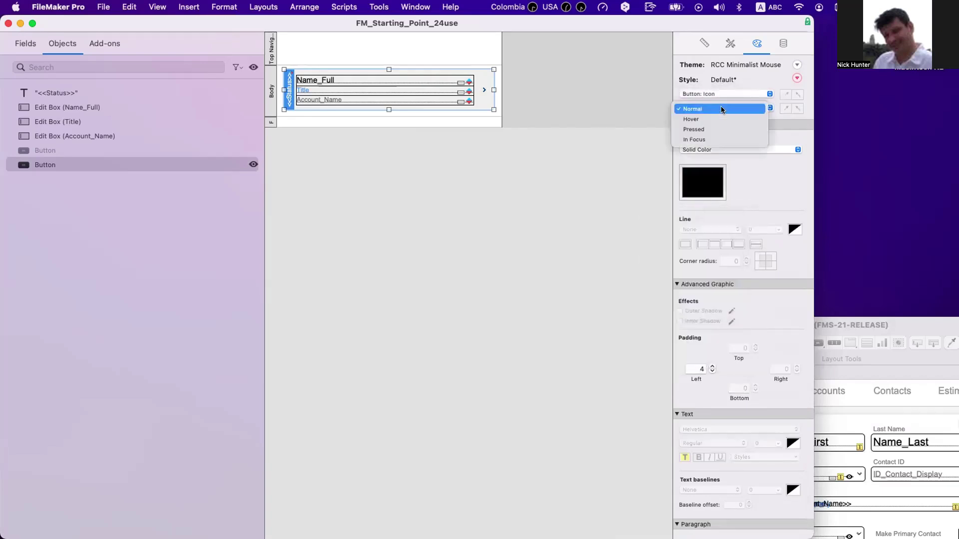
pyautogui.click(720, 96)
pyautogui.click(717, 85)
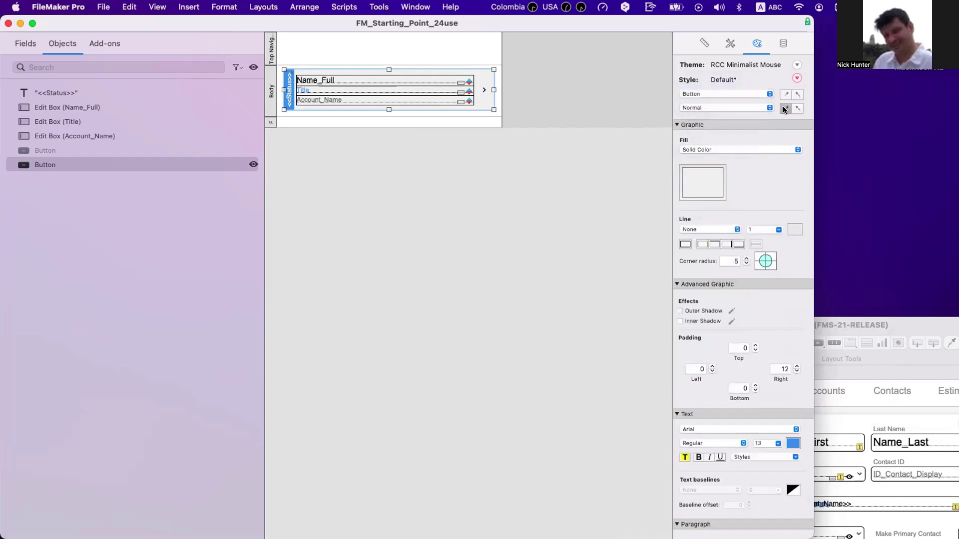
pyautogui.click(736, 108)
pyautogui.press('Down')
pyautogui.press('Return')
pyautogui.click(754, 106)
pyautogui.press('Down')
pyautogui.press('Return')
pyautogui.click(769, 108)
pyautogui.click(694, 118)
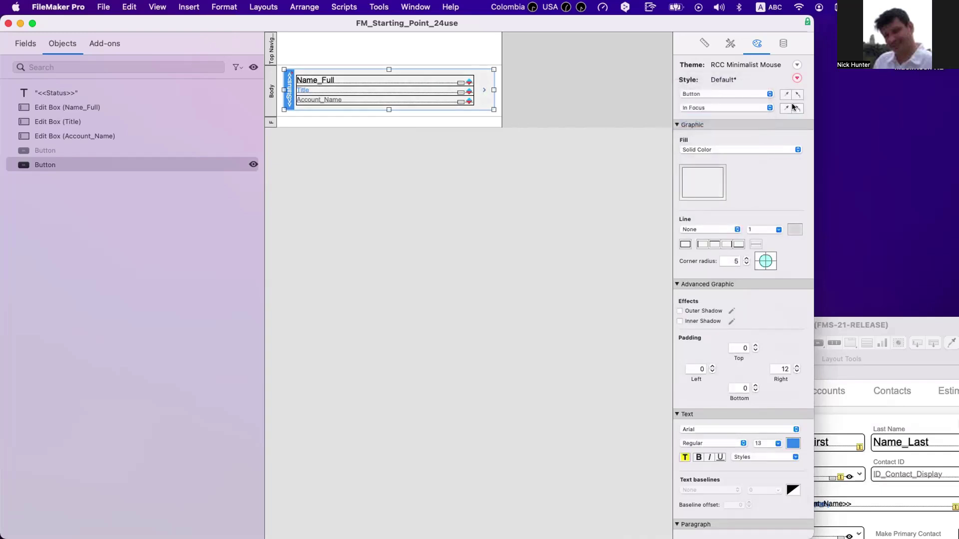
pyautogui.click(576, 145)
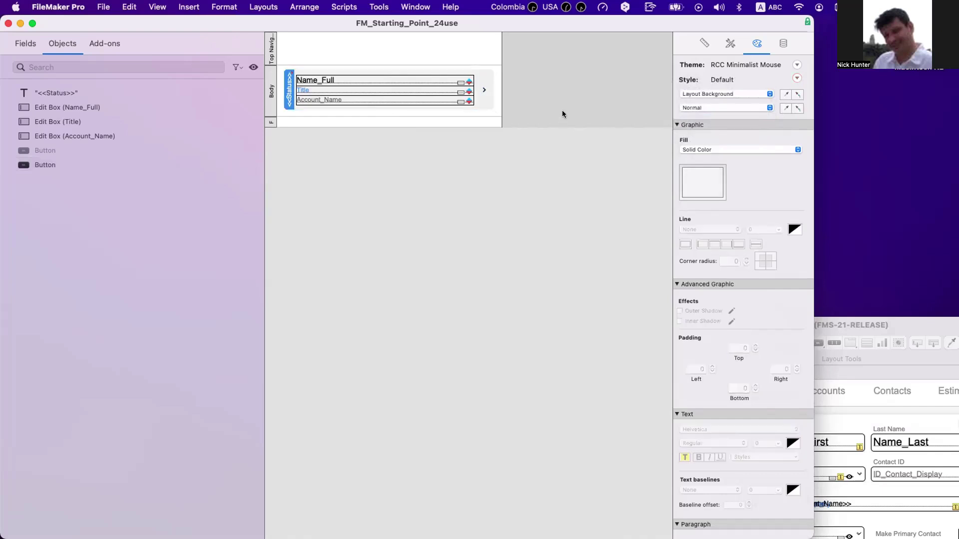
# - Review the display states available for the gray button and preview the contact list in Browse mode
pyautogui.click(481, 88)
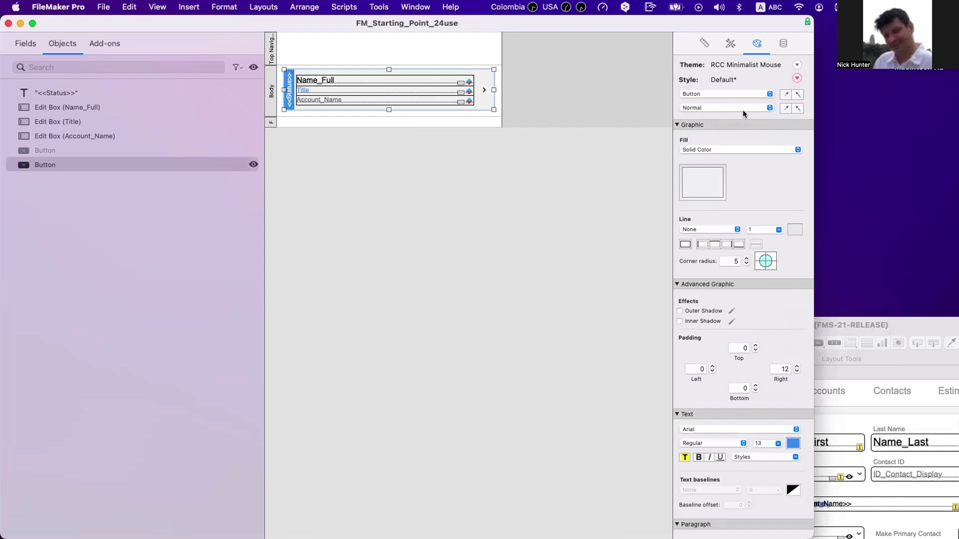
pyautogui.click(724, 109)
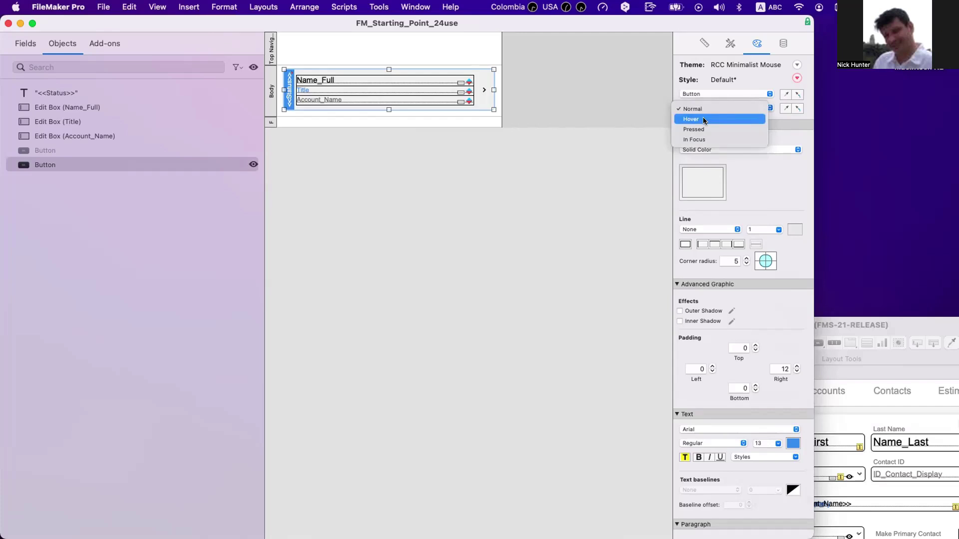
pyautogui.press('Escape')
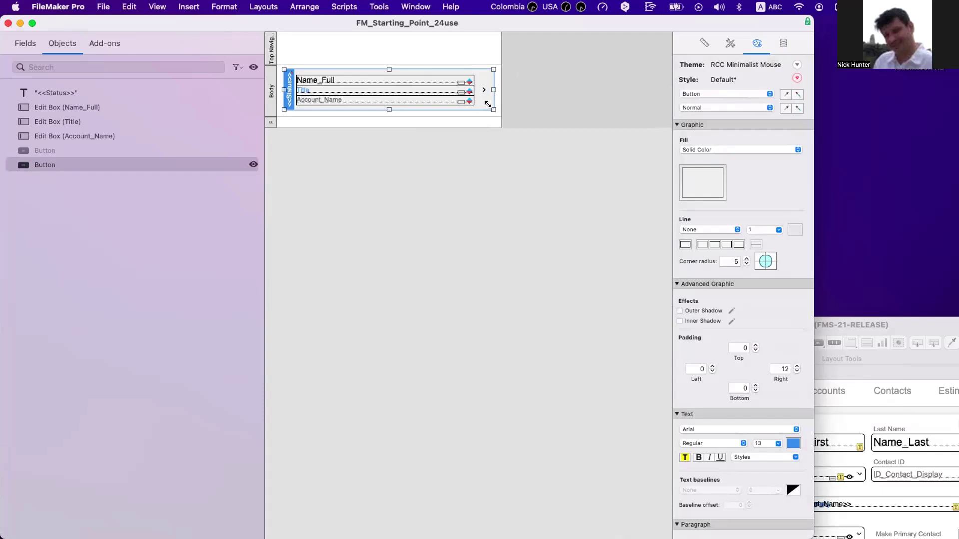
pyautogui.click(711, 109)
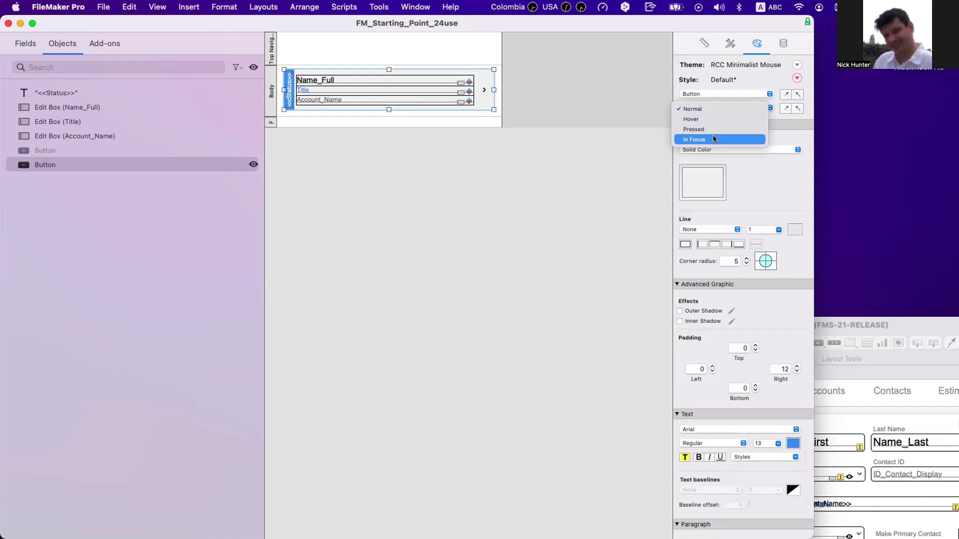
pyautogui.click(539, 92)
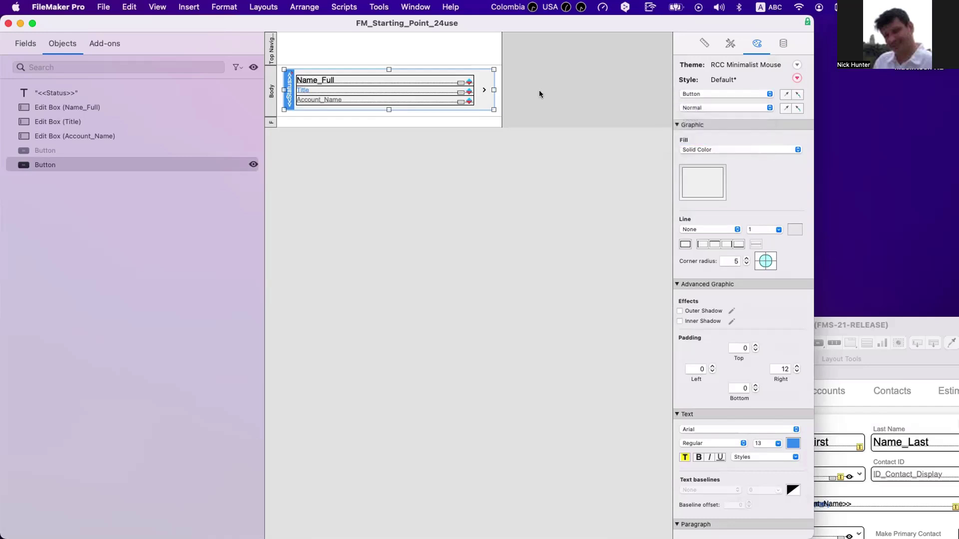
pyautogui.click(540, 93)
pyautogui.press('super+b')
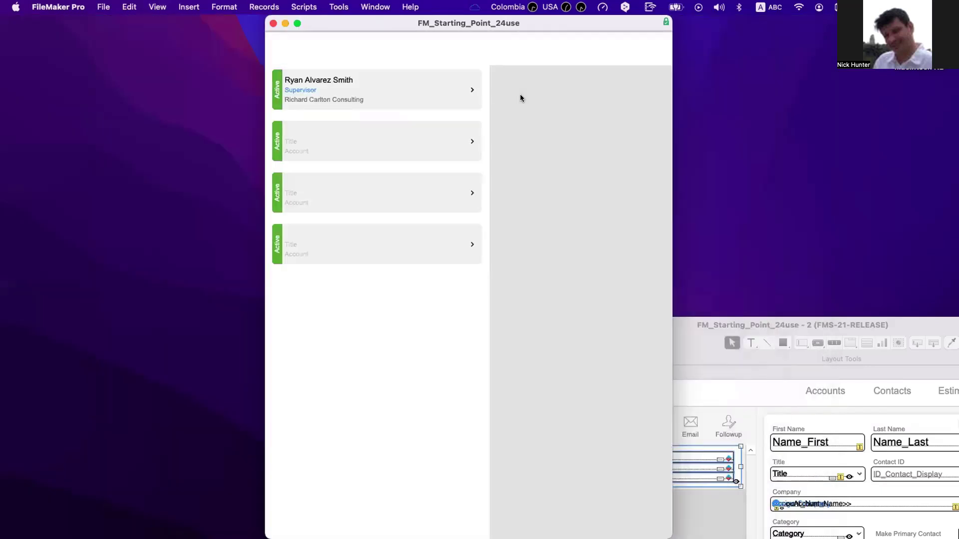
# - Shift the Name_Full, Title and Account_Name fields slightly away from the status bar and preview them in Browse mode with the window fitted to the layout width
pyautogui.press('super+l')
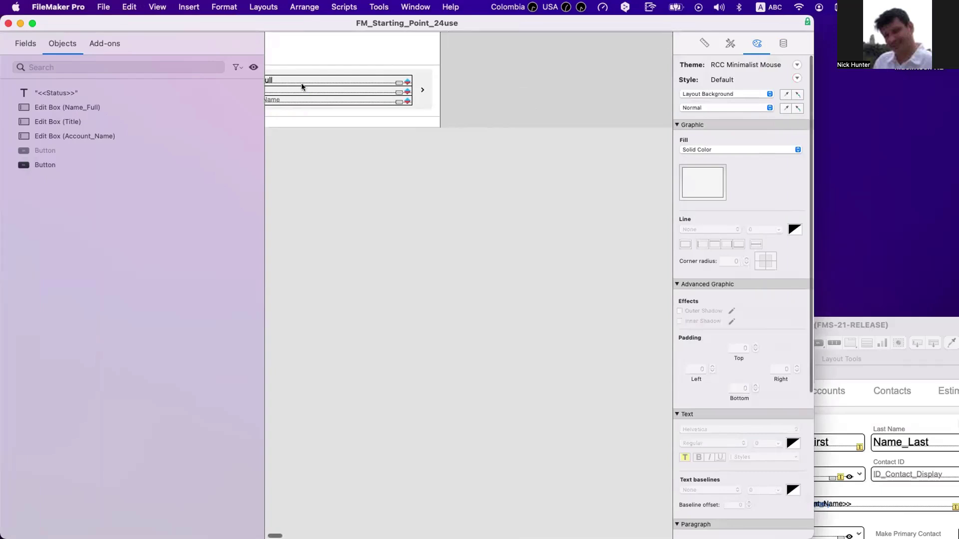
pyautogui.moveTo(306, 108); pyautogui.dragTo(299, 91)
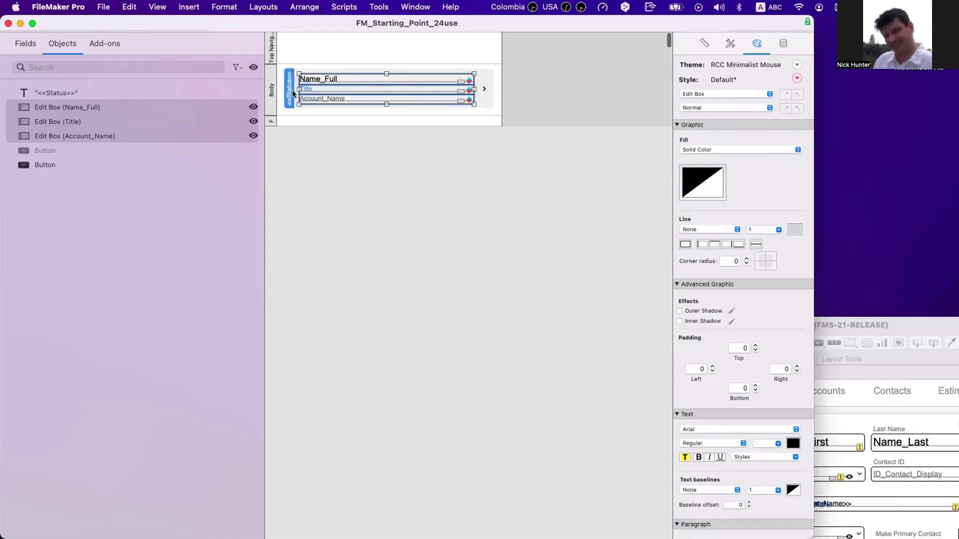
pyautogui.press('super+y')
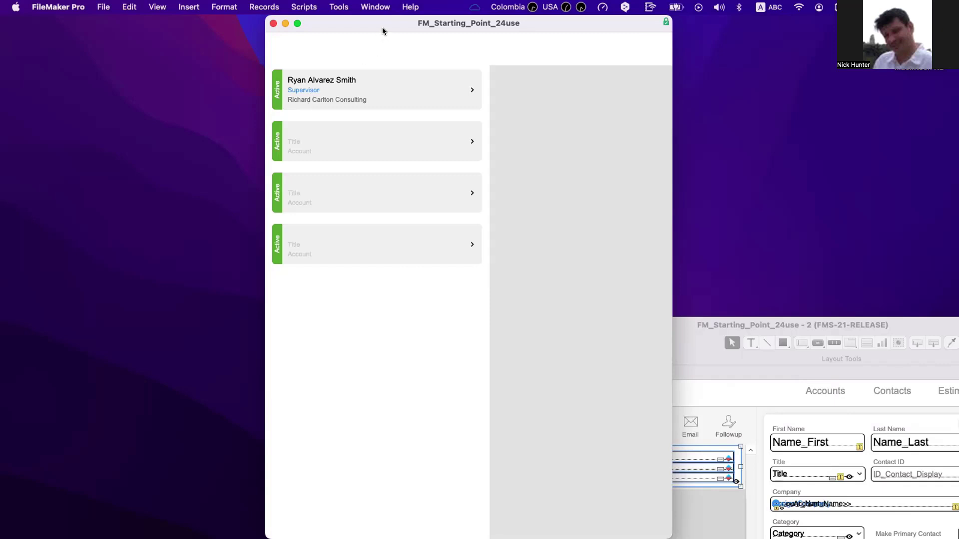
pyautogui.moveTo(382, 27); pyautogui.dragTo(266, 33)
pyautogui.click(178, 23)
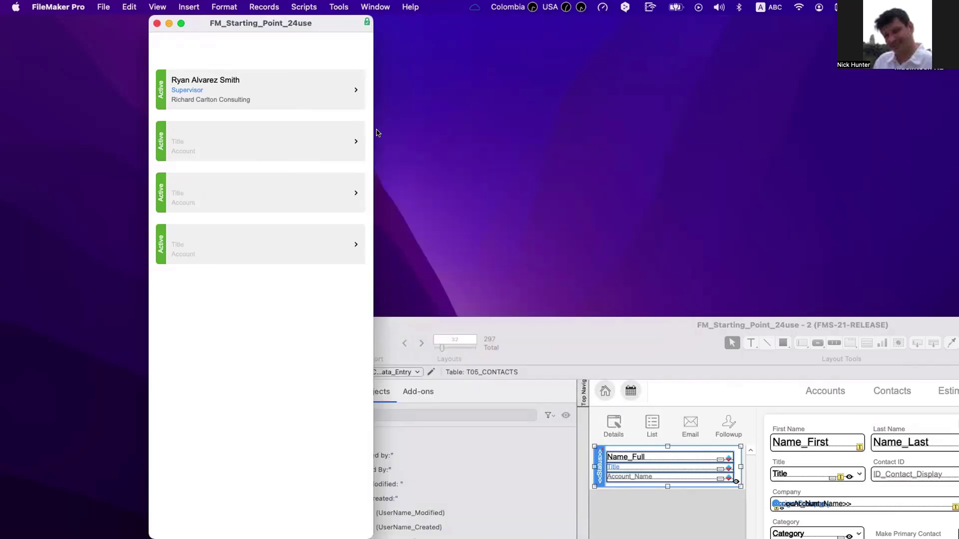
# - Shorten the Body part slightly below the contact card and preview the tighter list in Browse mode
pyautogui.press('super+l')
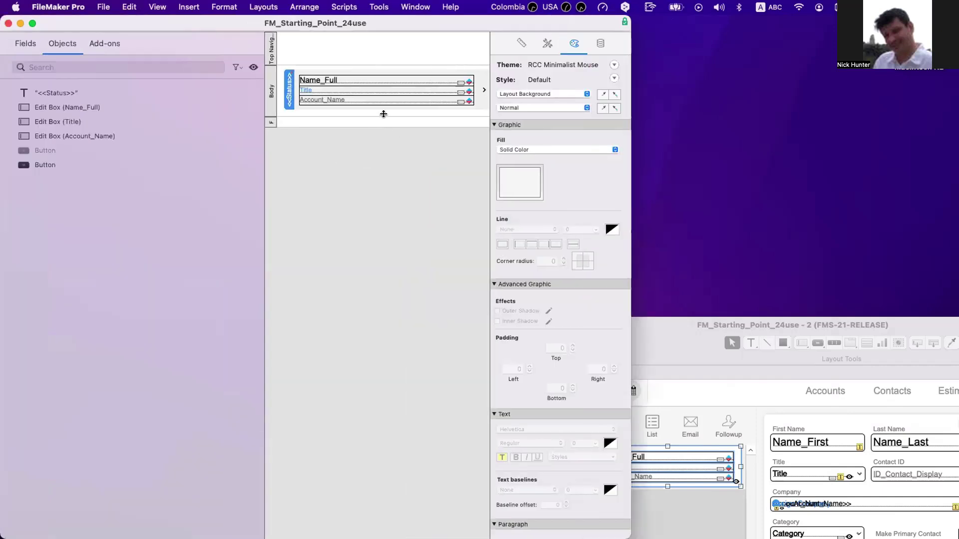
pyautogui.moveTo(384, 107); pyautogui.dragTo(383, 111)
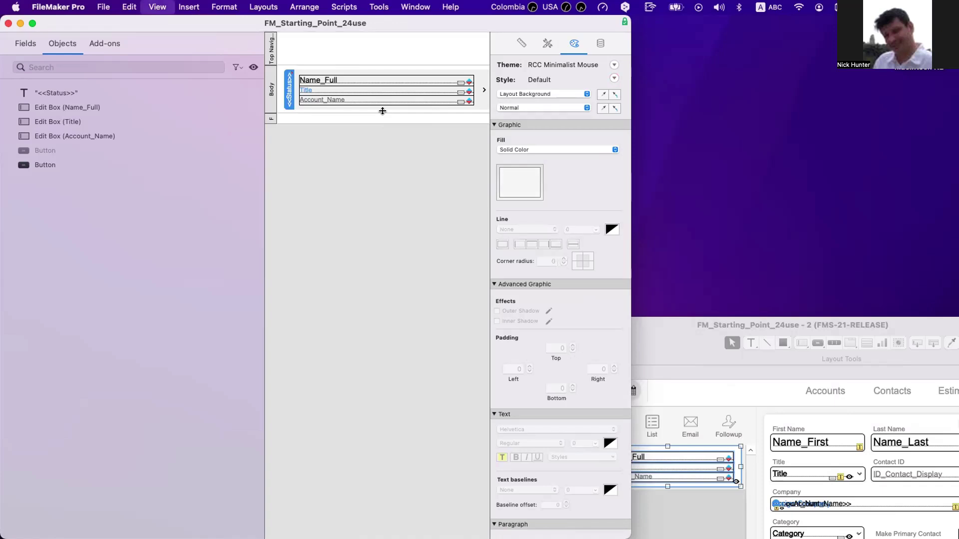
pyautogui.press('super+b')
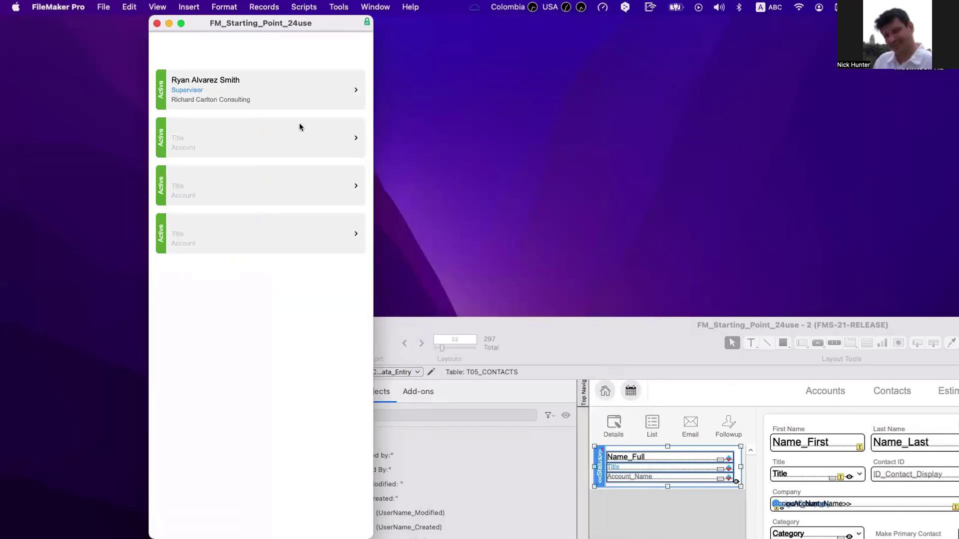
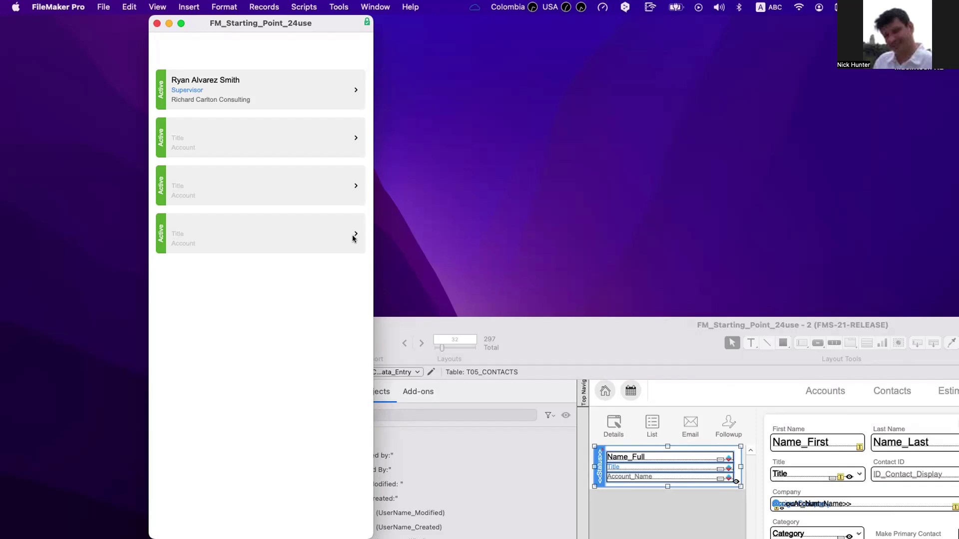
# - Return to Layout mode, show the status toolbar and rename the layout "Contacts | List" in Layout Setup
pyautogui.press('super+l')
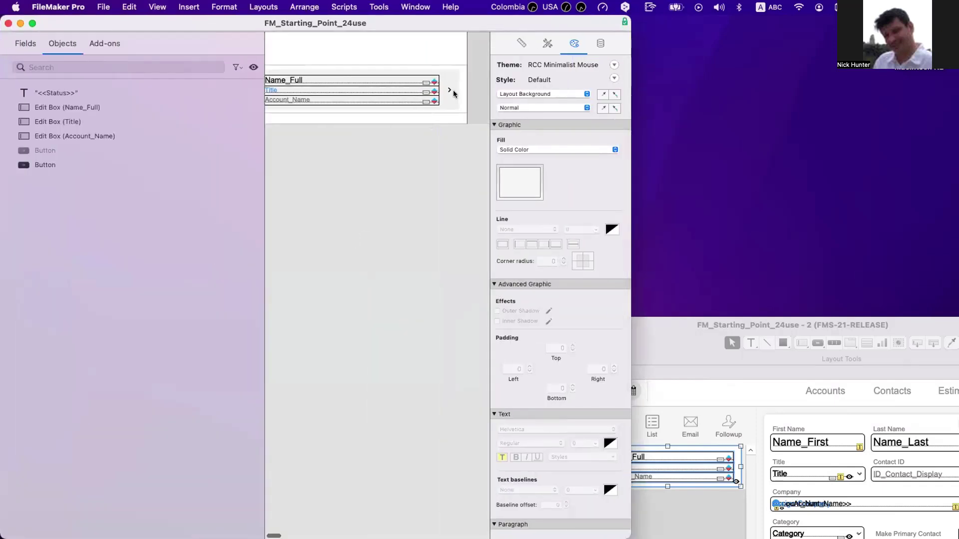
pyautogui.click(452, 91)
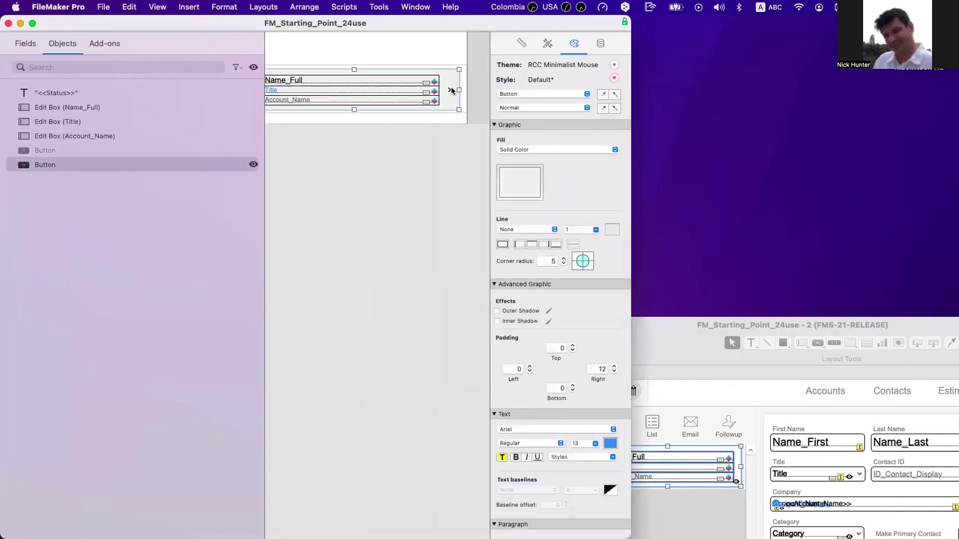
pyautogui.hscroll(-2, 448, 105)
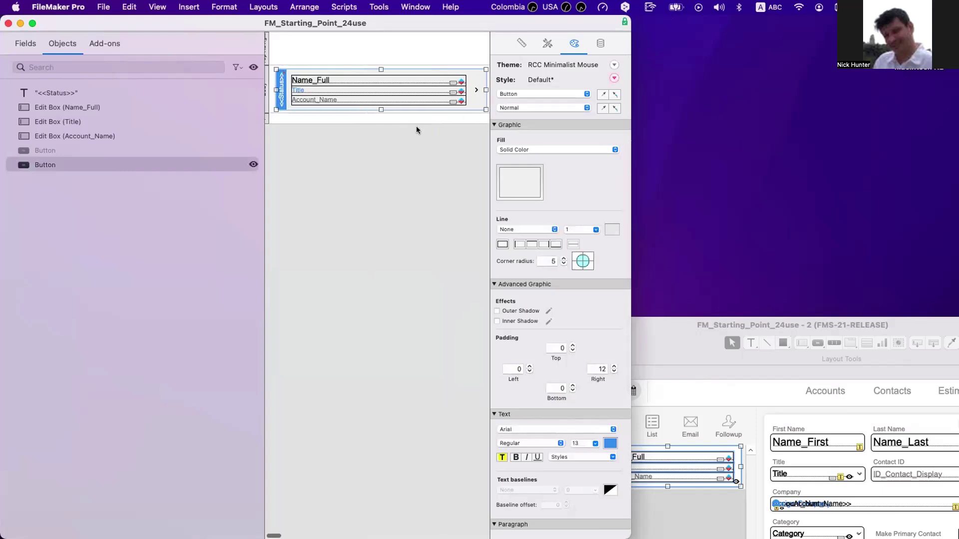
pyautogui.press('alt+super+s')
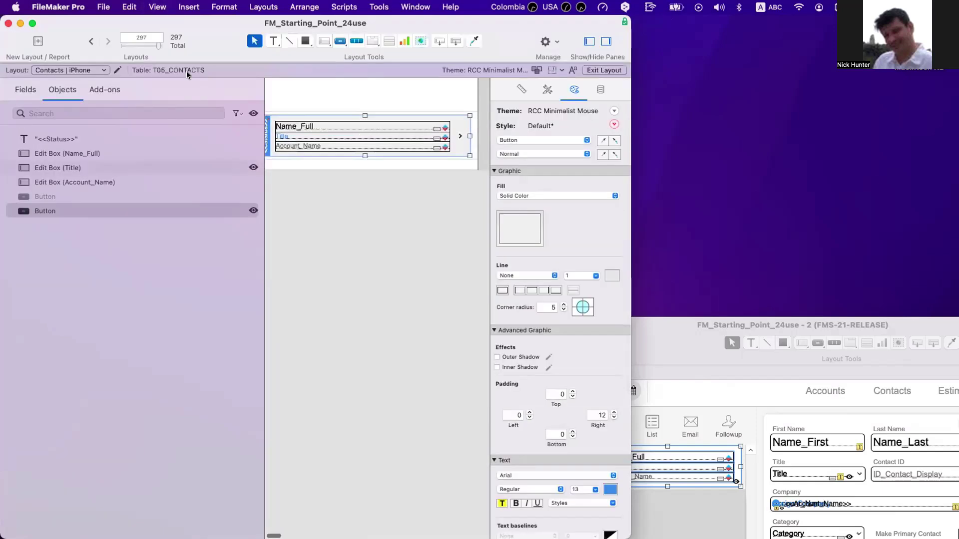
pyautogui.click(117, 70)
pyautogui.click(475, 279)
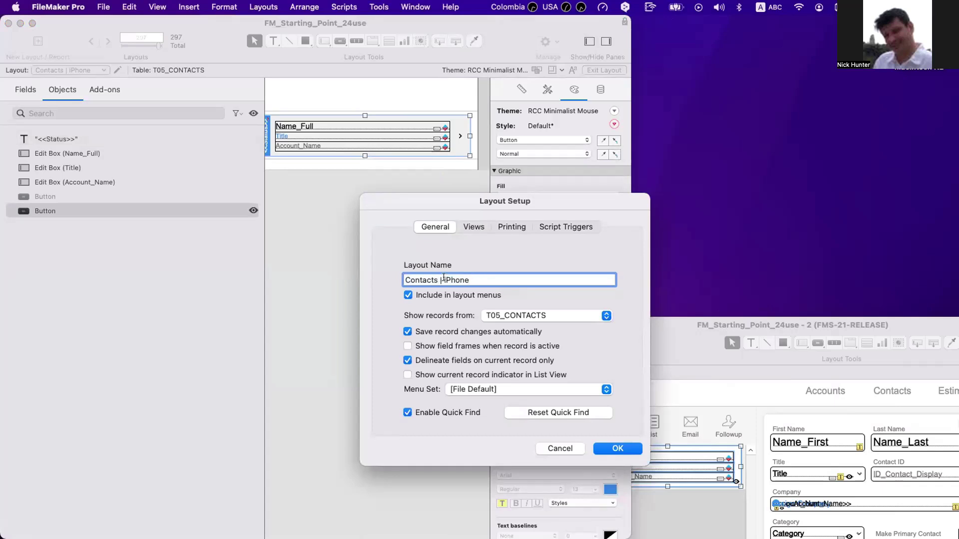
pyautogui.moveTo(444, 280); pyautogui.dragTo(514, 288)
pyautogui.press('BackSpace')
pyautogui.write('List')
pyautogui.click(466, 361)
pyautogui.click(617, 448)
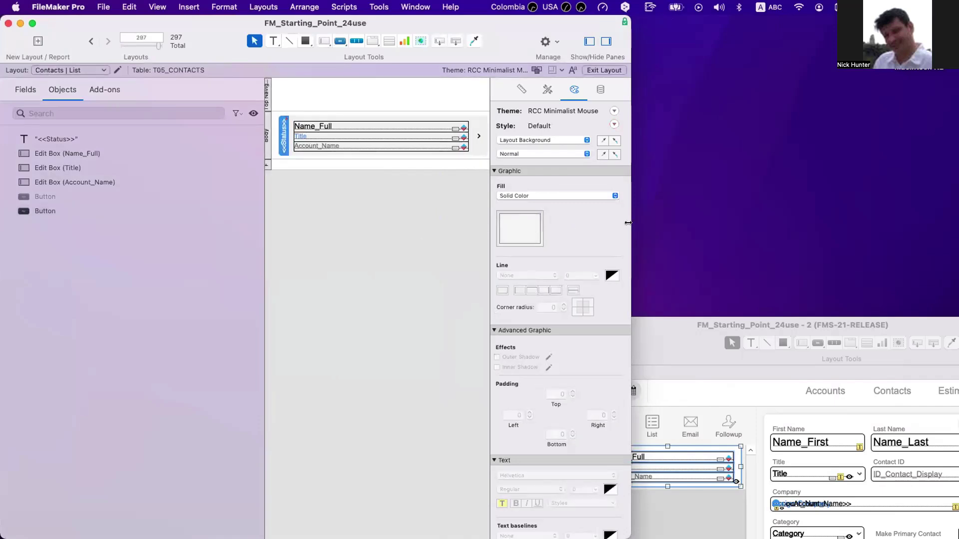
# - Make the Top Navigation part slightly taller and add a text object reading "Contacts" in it
pyautogui.moveTo(628, 223); pyautogui.dragTo(684, 223)
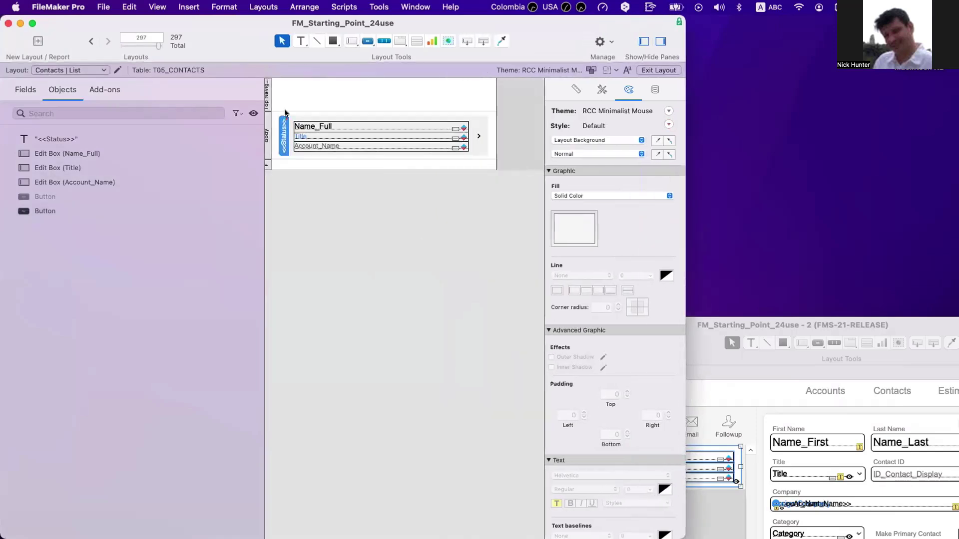
pyautogui.moveTo(287, 111); pyautogui.dragTo(286, 118)
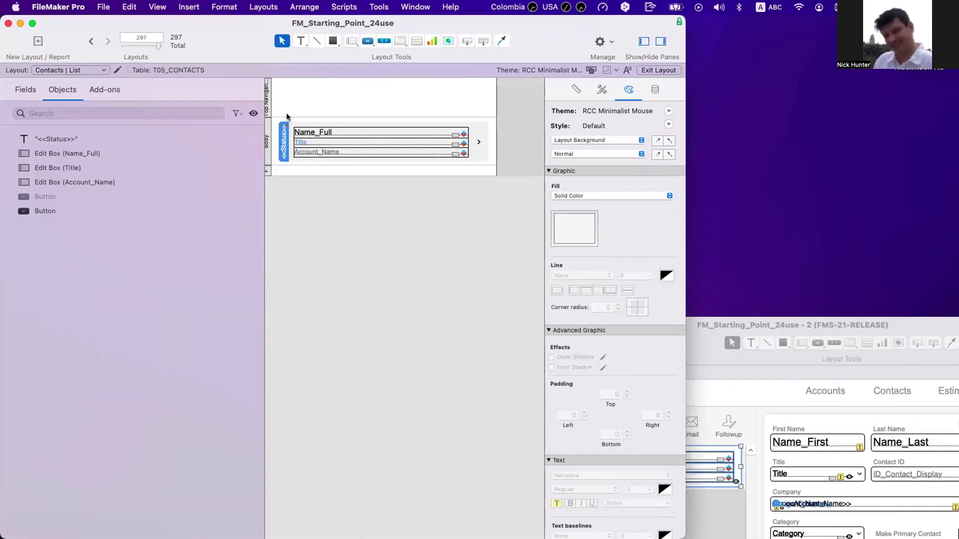
pyautogui.click(325, 100)
pyautogui.click(301, 41)
pyautogui.moveTo(283, 86); pyautogui.dragTo(368, 106)
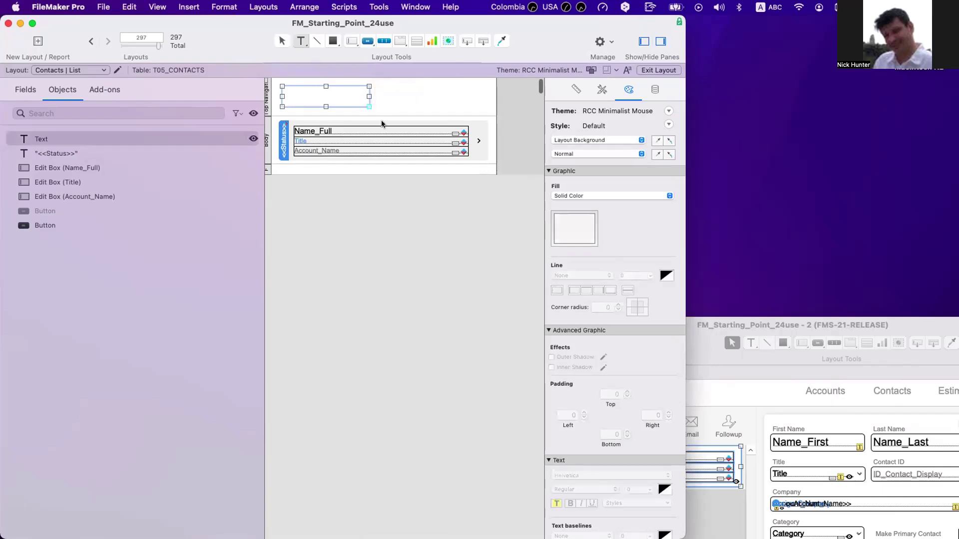
pyautogui.write('Colnatcts')
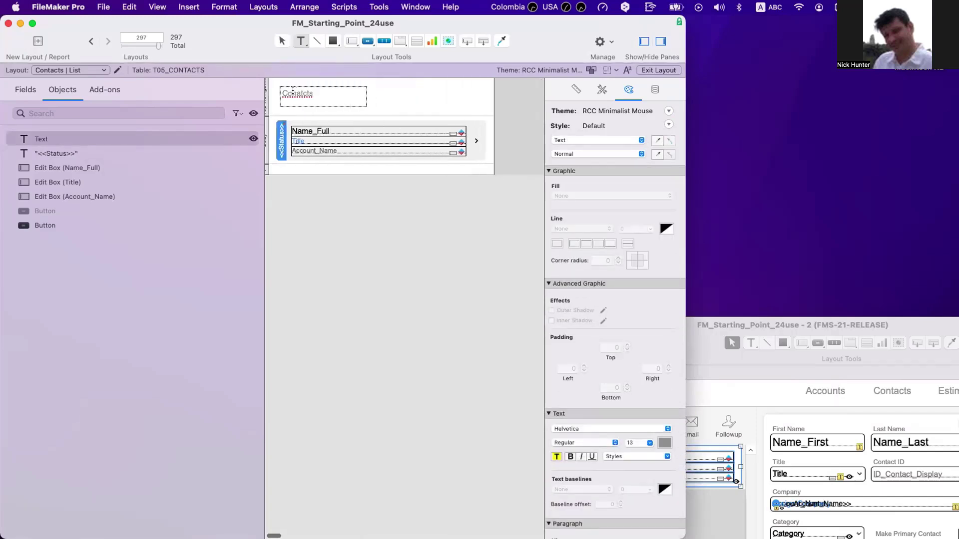
pyautogui.press('cmd+a')
pyautogui.write('Contacts')
pyautogui.press('Escape')
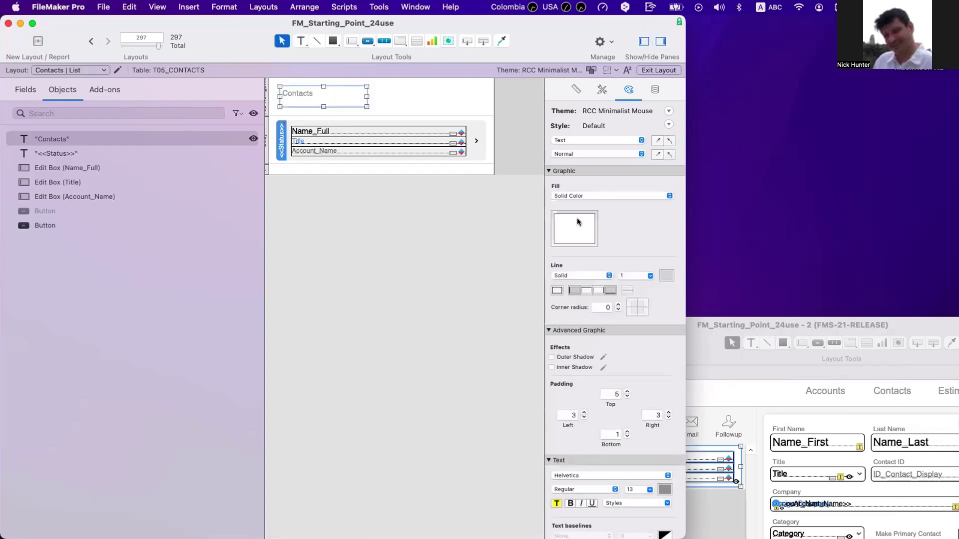
# - Try the theme's text styles on the Contacts title and return it to the Default style
pyautogui.click(602, 91)
pyautogui.click(584, 202)
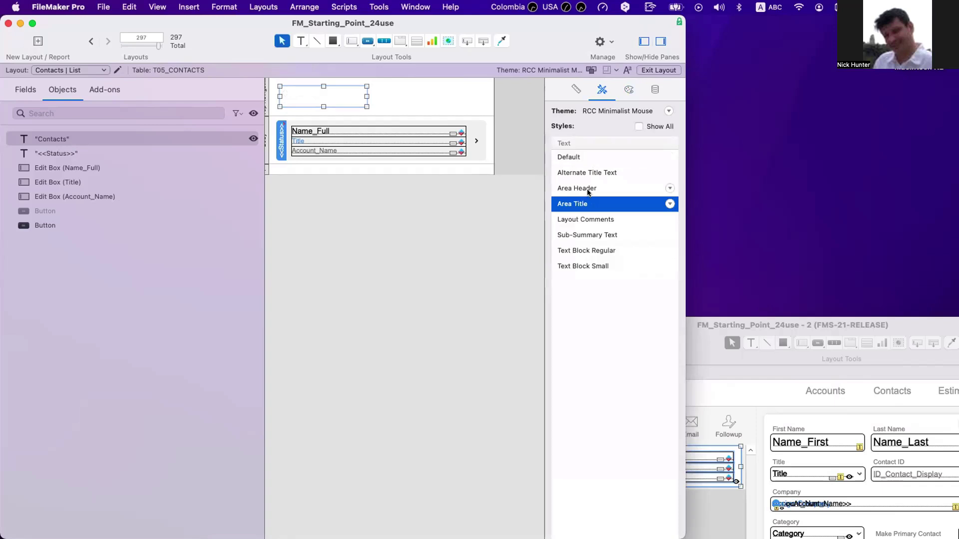
pyautogui.click(586, 190)
pyautogui.click(592, 175)
pyautogui.click(590, 220)
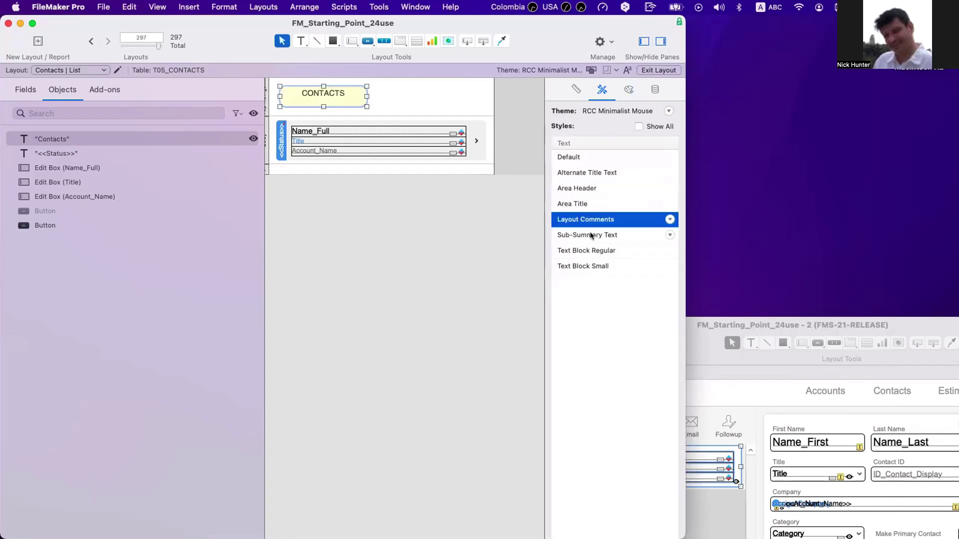
pyautogui.click(594, 235)
pyautogui.click(596, 250)
pyautogui.click(594, 266)
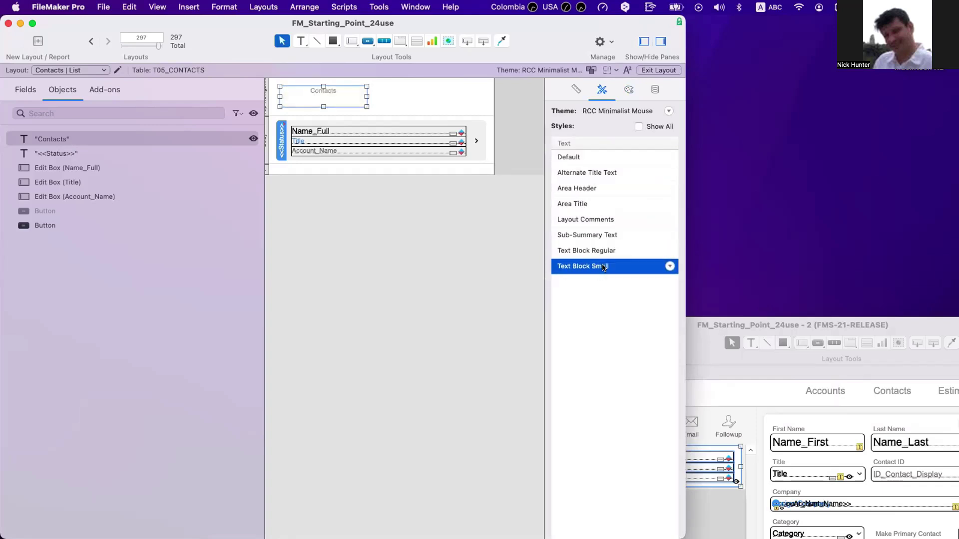
pyautogui.click(574, 157)
# - Remove the Contacts title's line and fill, and make its text black and bold
pyautogui.click(629, 90)
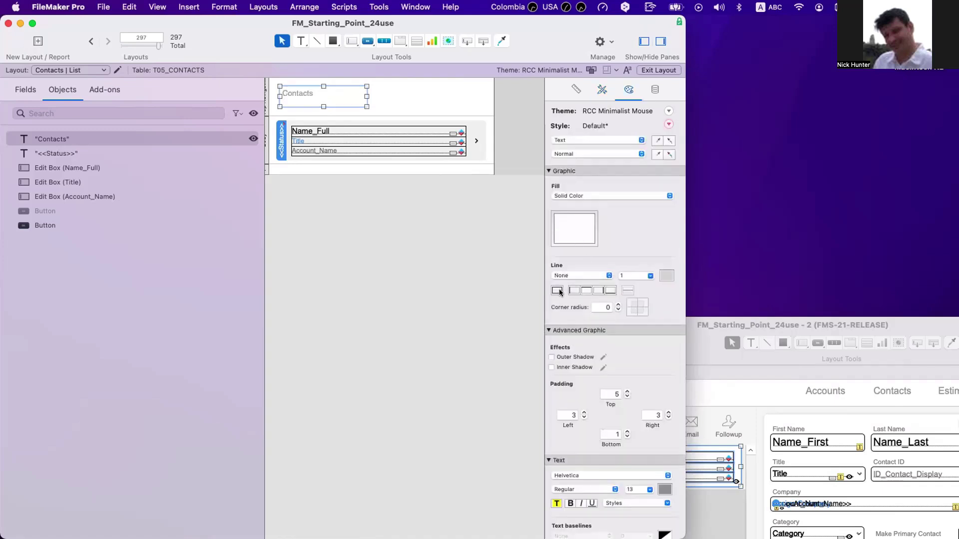
pyautogui.click(565, 230)
pyautogui.click(528, 289)
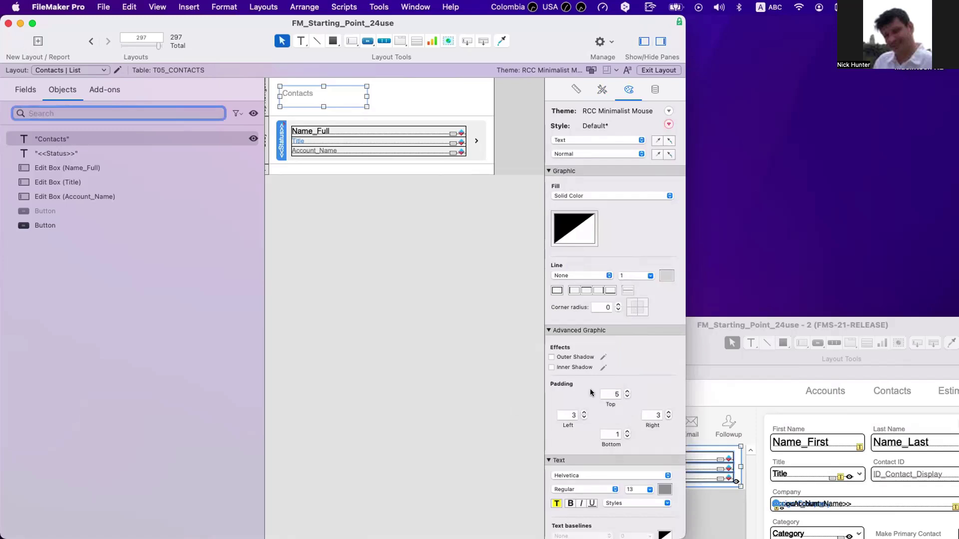
pyautogui.click(665, 490)
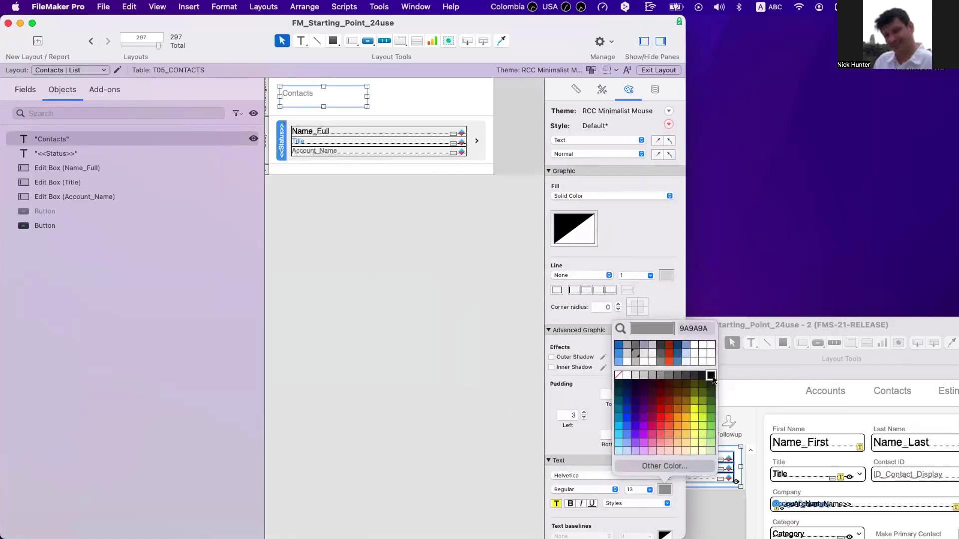
pyautogui.click(711, 375)
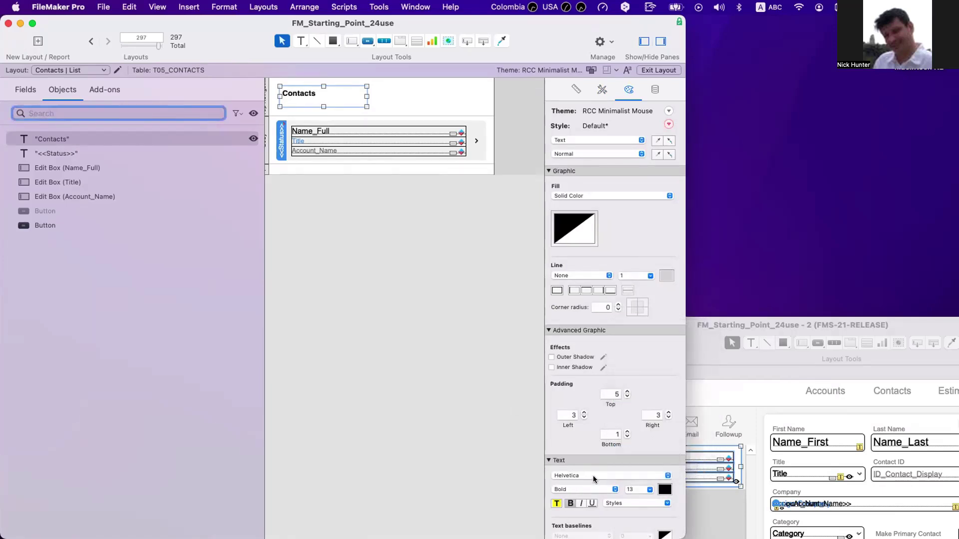
pyautogui.click(592, 488)
pyautogui.click(641, 496)
pyautogui.click(359, 246)
# - Check the font used by the contact card fields and set the Contacts title's font to Arial
pyautogui.click(318, 132)
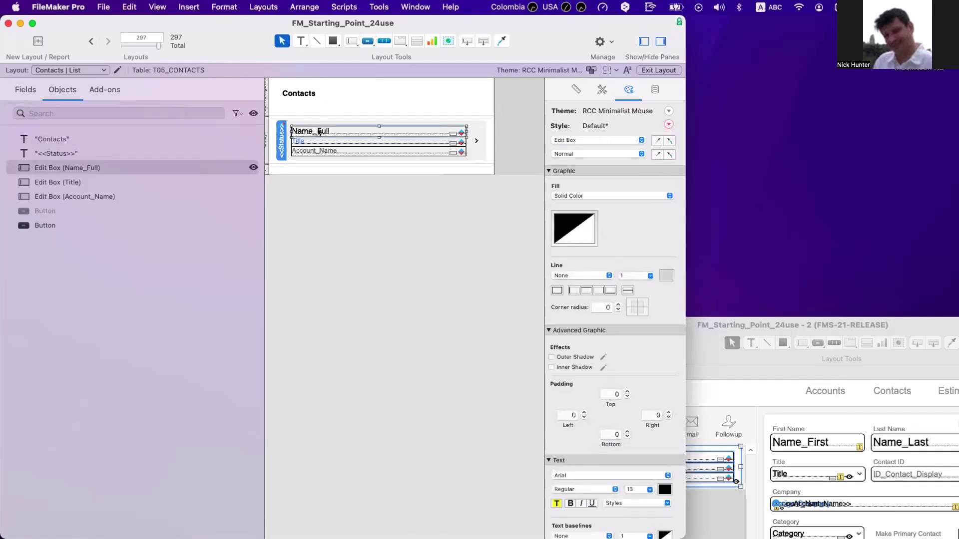
pyautogui.click(313, 141)
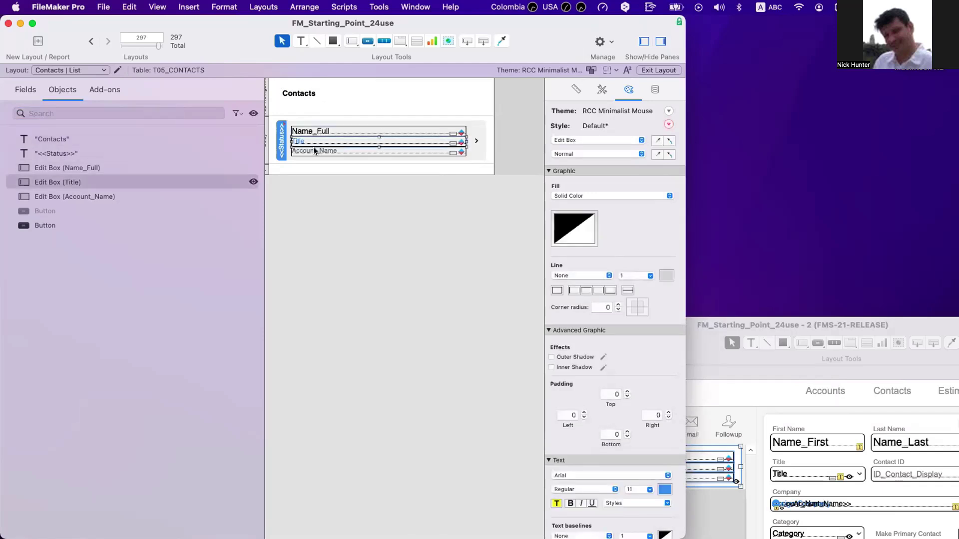
pyautogui.click(314, 148)
pyautogui.click(307, 94)
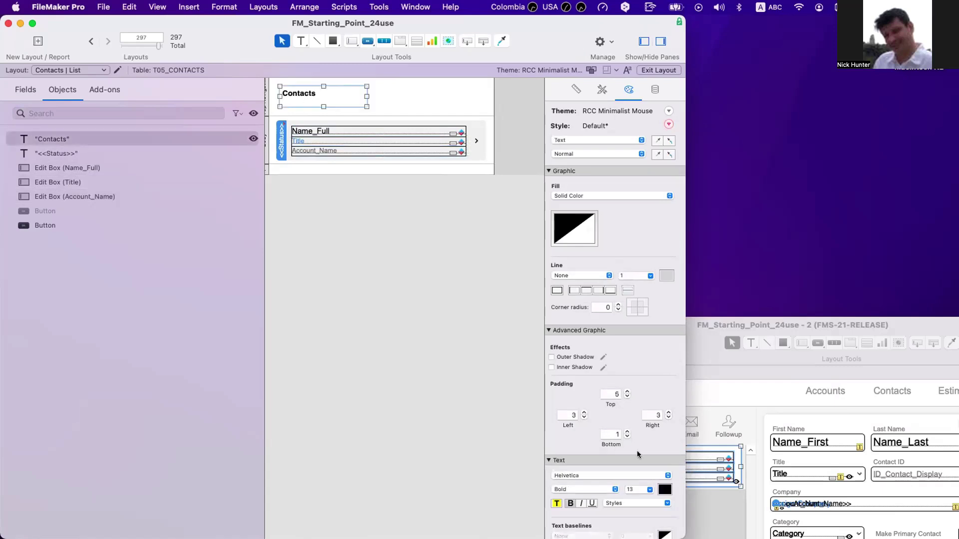
pyautogui.click(592, 475)
pyautogui.click(592, 456)
pyautogui.click(583, 474)
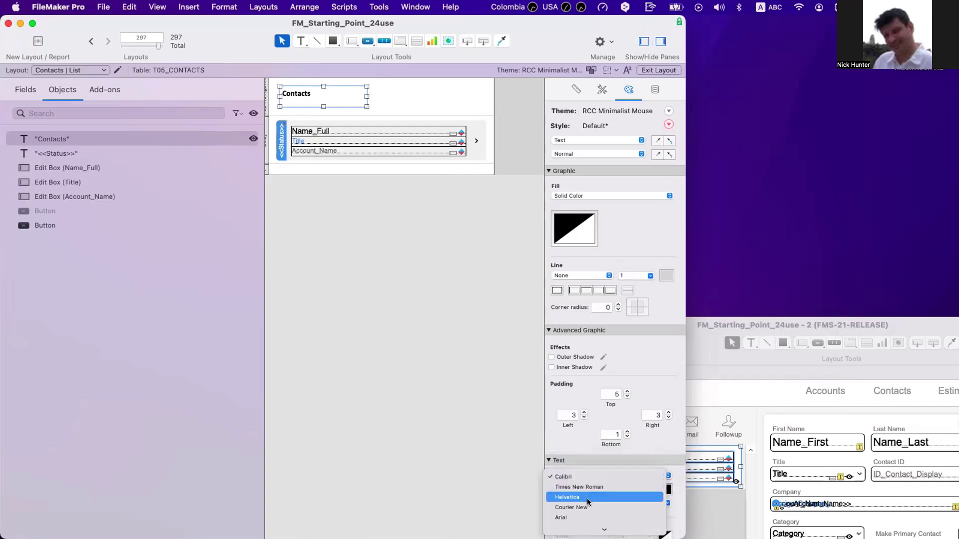
pyautogui.click(573, 510)
pyautogui.click(572, 503)
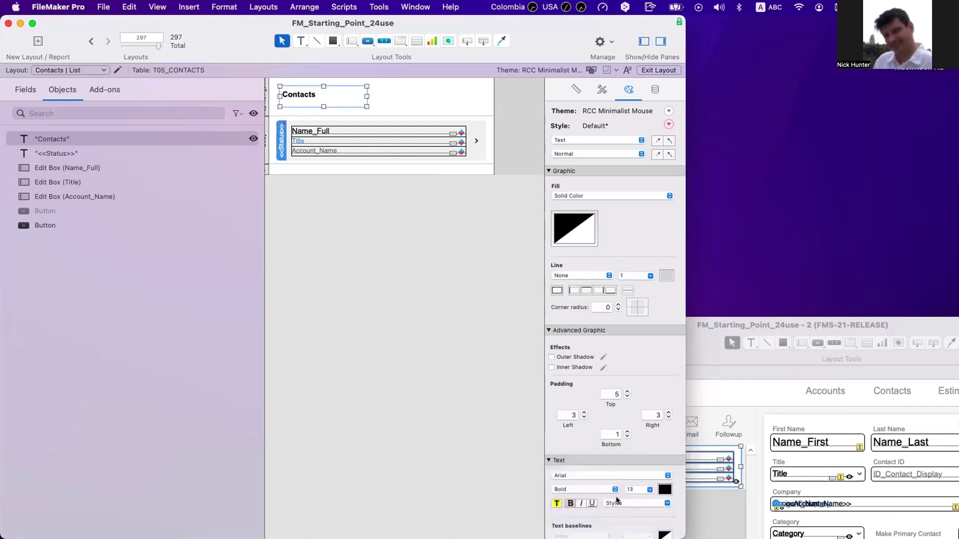
# - Enlarge the Contacts title to 22 pt and shift it slightly toward the layout's left edge
pyautogui.click(632, 489)
pyautogui.write('18')
pyautogui.press('Return')
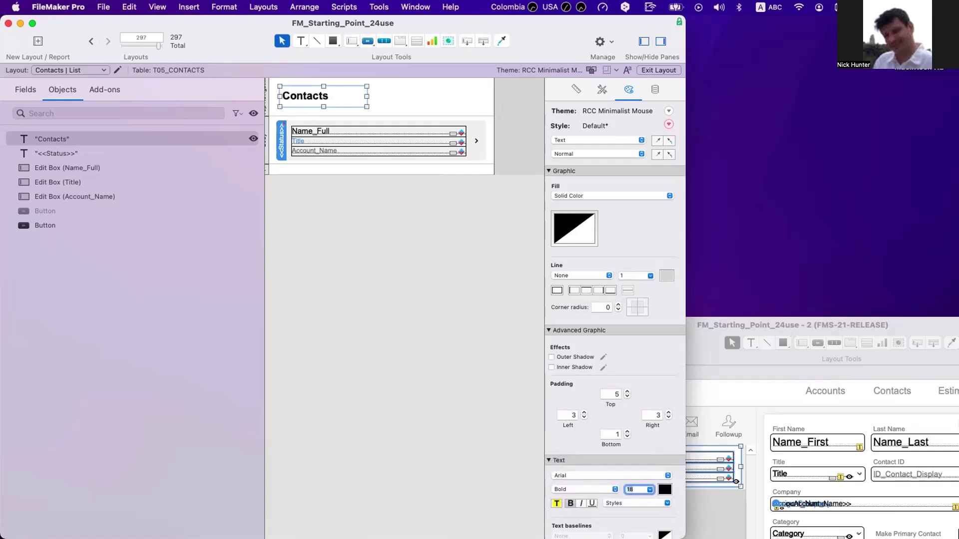
pyautogui.click(379, 383)
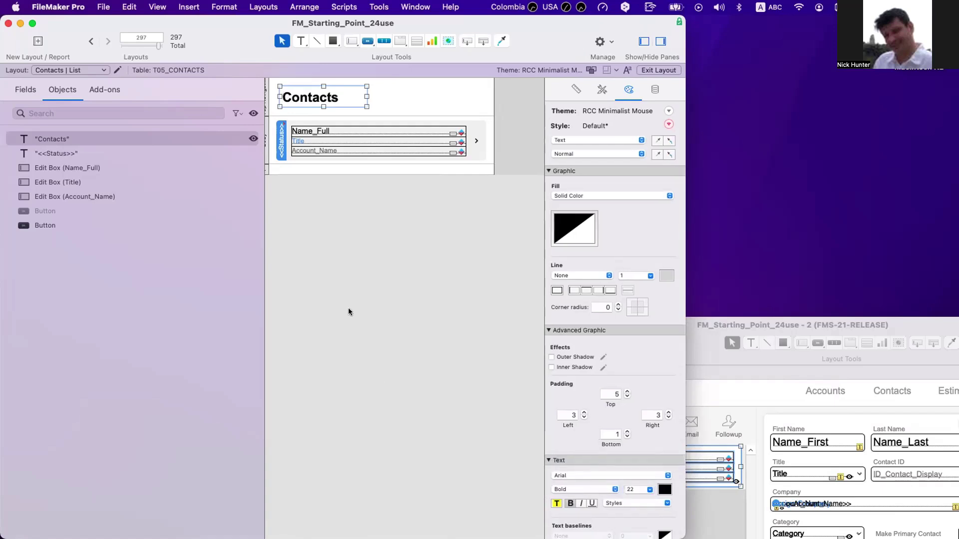
pyautogui.moveTo(332, 106); pyautogui.dragTo(320, 99)
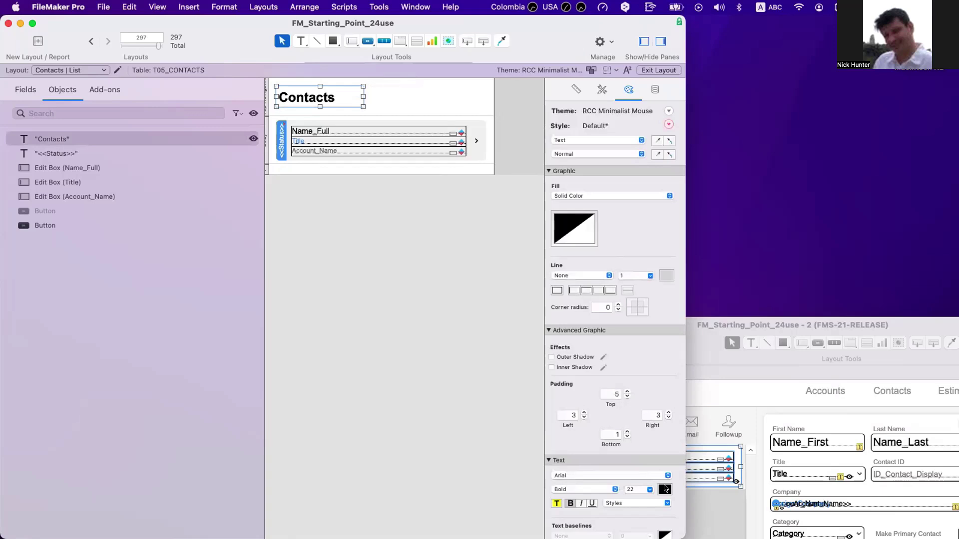
# - Set the Contacts title's font size to 27 pt and nudge it slightly within the Top Navigation part
pyautogui.click(644, 490)
pyautogui.write('22')
pyautogui.doubleClick(644, 490)
pyautogui.write('27')
pyautogui.press('Return')
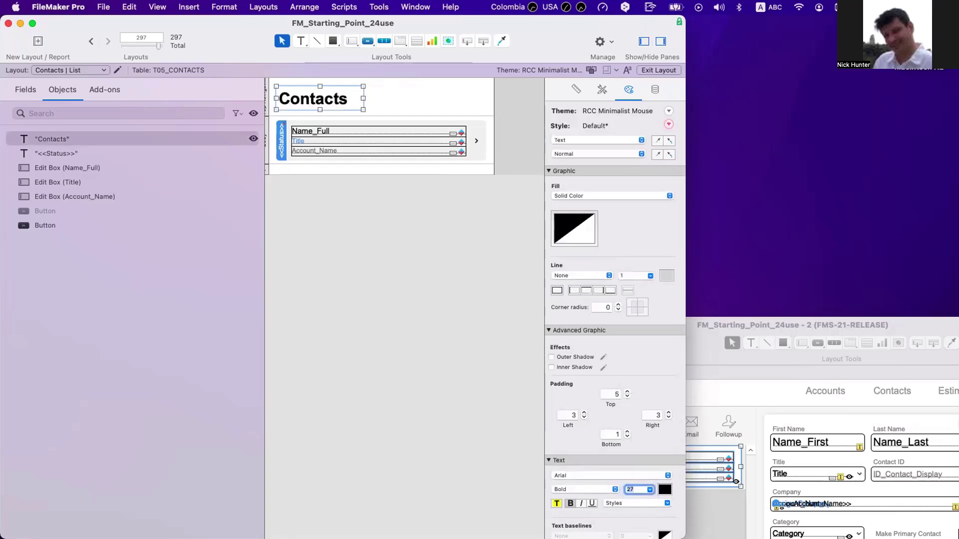
pyautogui.click(432, 382)
pyautogui.moveTo(317, 99); pyautogui.dragTo(318, 96)
pyautogui.click(400, 112)
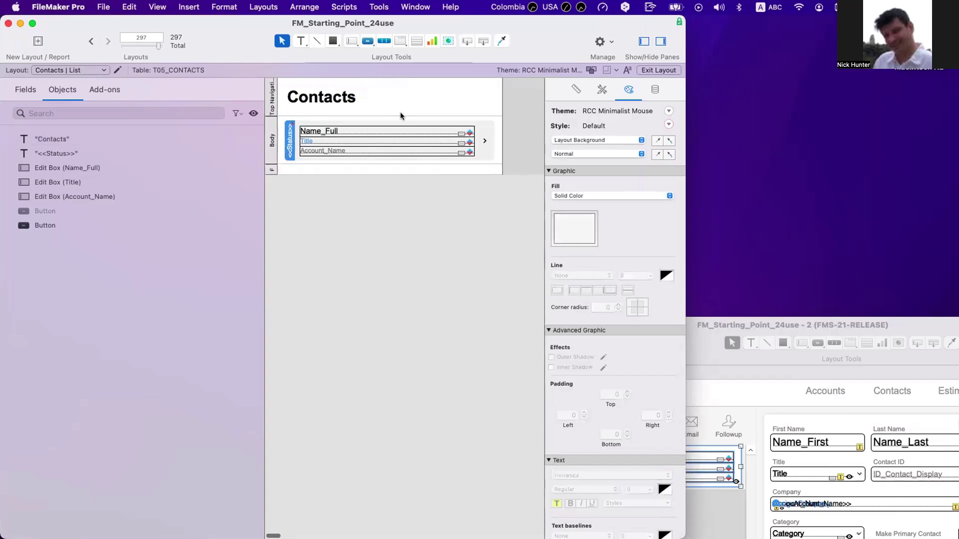
# - Save the layout and preview it in Browse mode with the status toolbar hidden and the window fitted to the layout width
pyautogui.press('super+s')
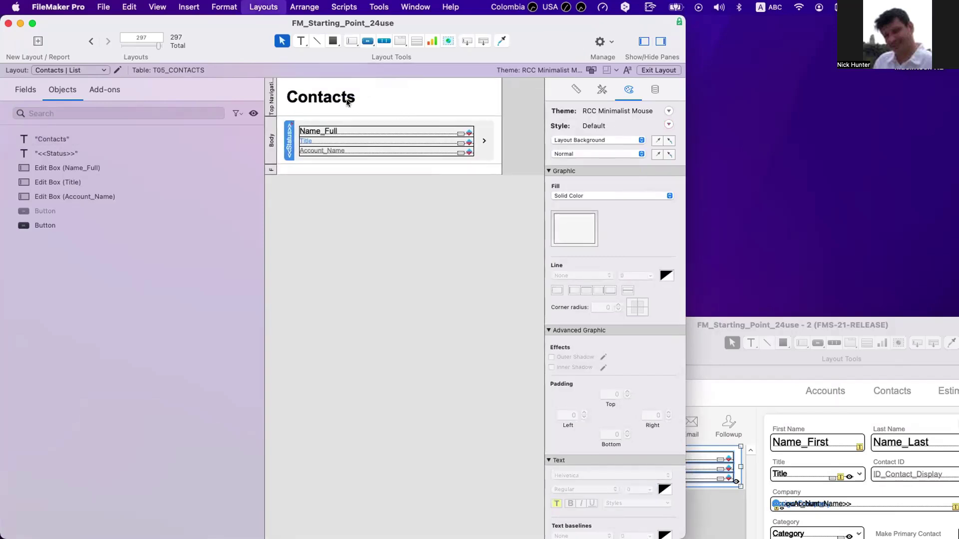
pyautogui.press('super+b')
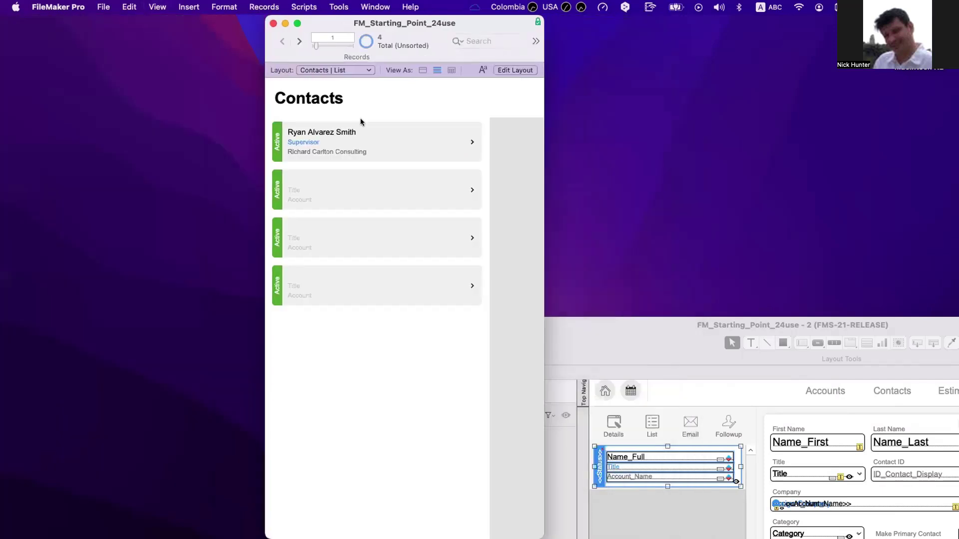
pyautogui.press('super+alt+s')
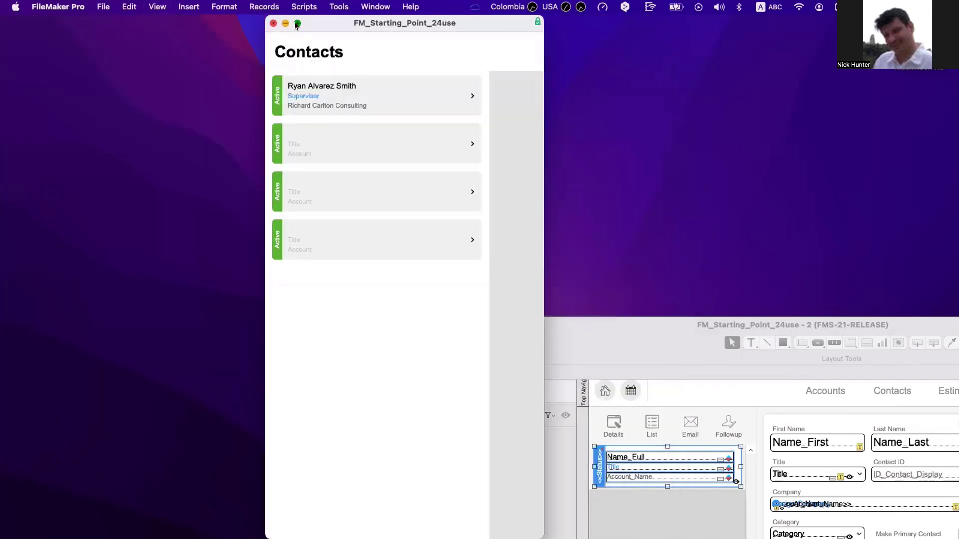
pyautogui.click(296, 24)
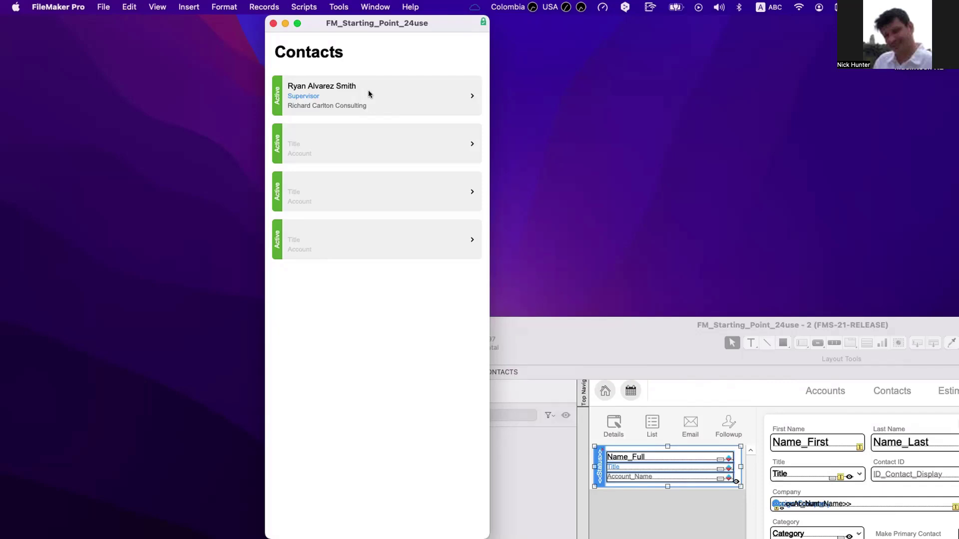
# - Return to Layout mode, widen the window, make the Top Navigation part slightly taller and show the status toolbar
pyautogui.press('super+l')
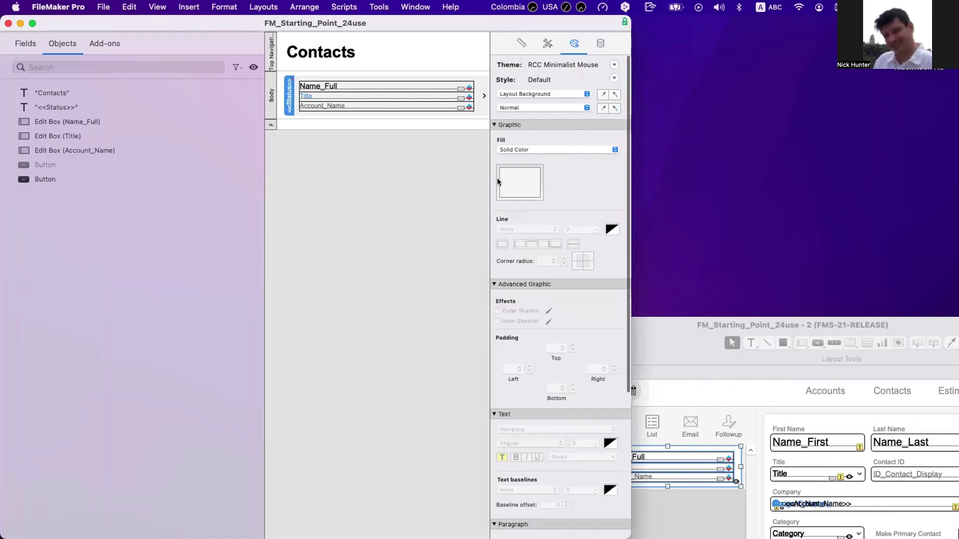
pyautogui.moveTo(629, 212); pyautogui.dragTo(735, 212)
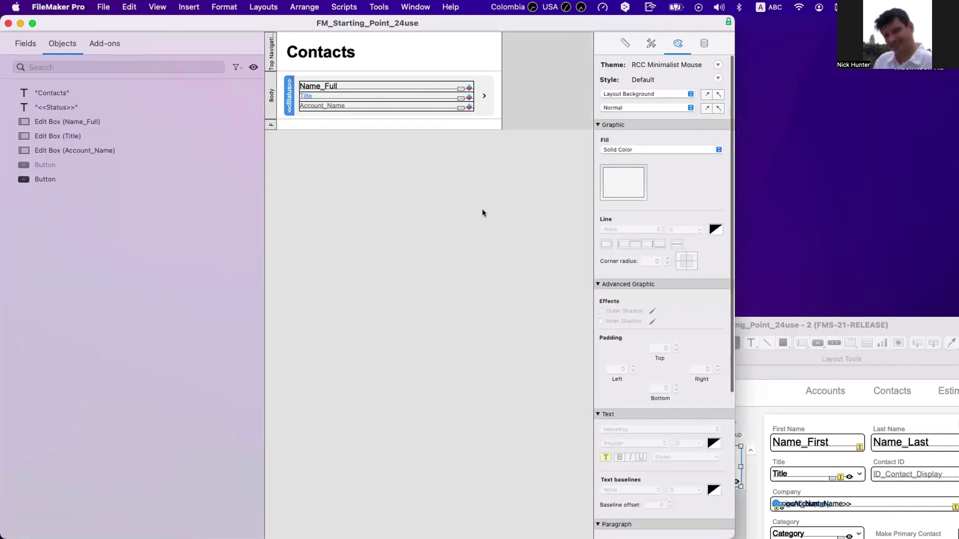
pyautogui.moveTo(302, 71); pyautogui.dragTo(304, 79)
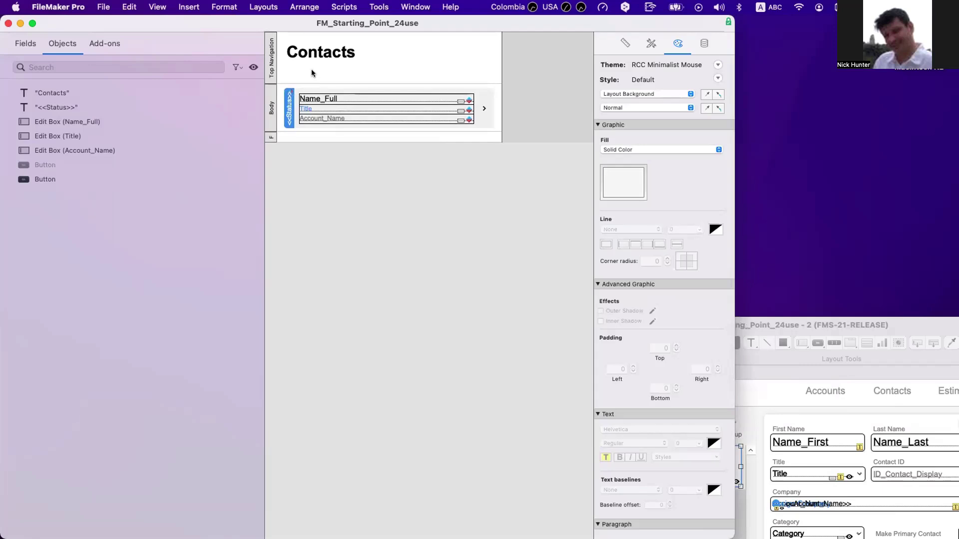
pyautogui.press('super+alt+s')
# - Try a text object reading "Showing {{FoundCount}}" below the Contacts title and delete it
pyautogui.click(325, 40)
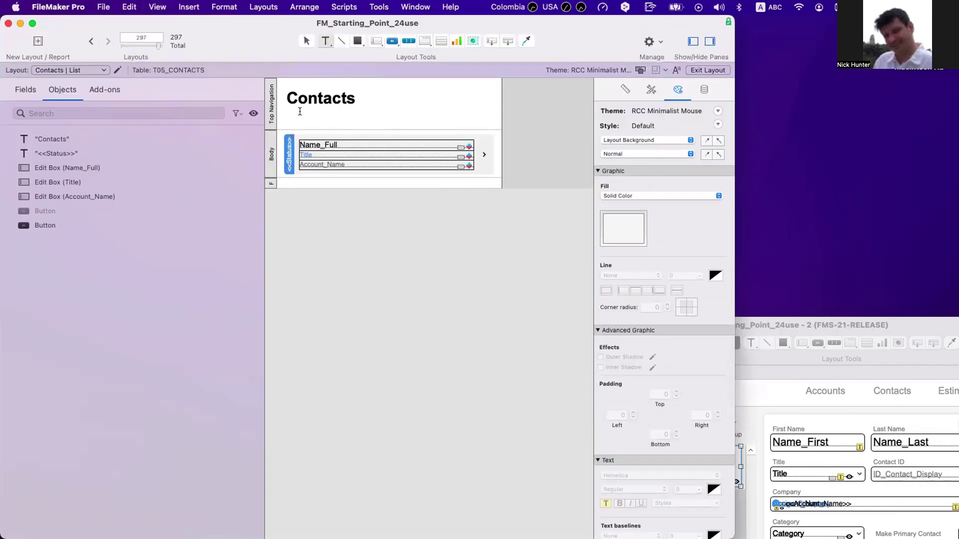
pyautogui.moveTo(301, 114); pyautogui.dragTo(367, 122)
pyautogui.write('Sho')
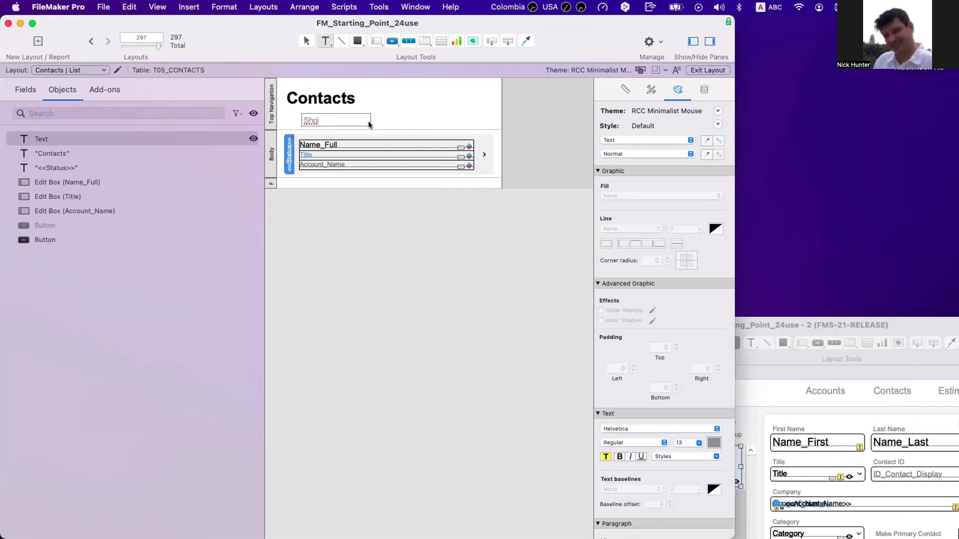
pyautogui.write('wing <<Found')
pyautogui.write('Count')
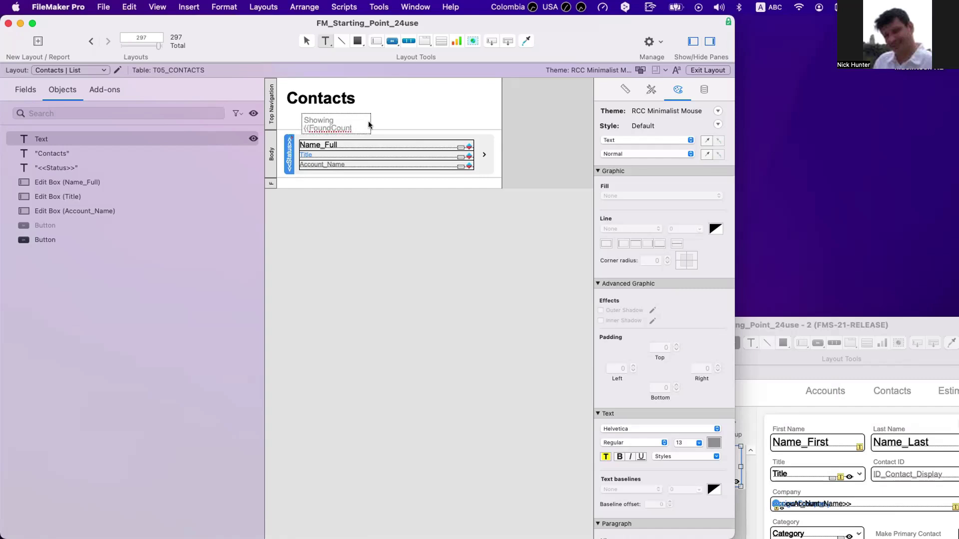
pyautogui.write('}}')
pyautogui.moveTo(369, 125); pyautogui.dragTo(294, 125)
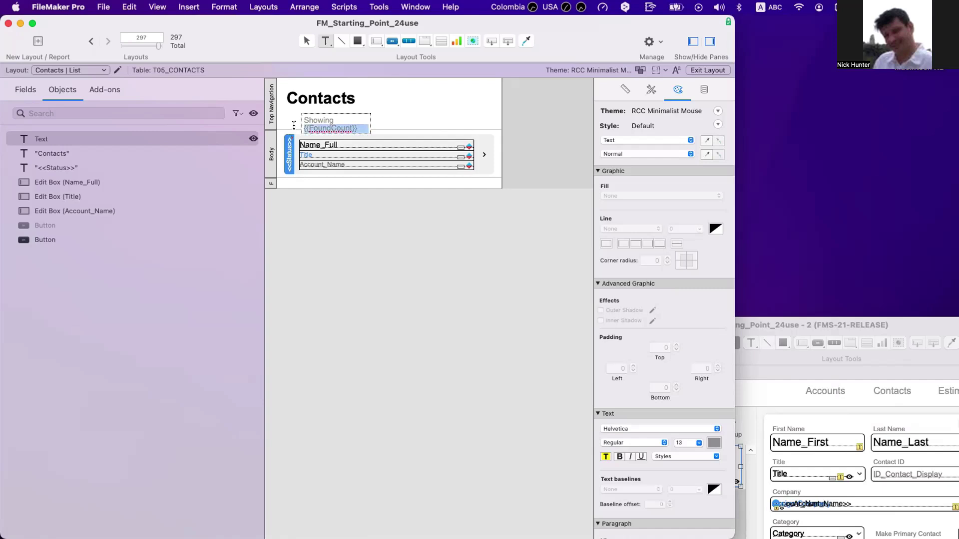
pyautogui.scroll(-2, 294, 125)
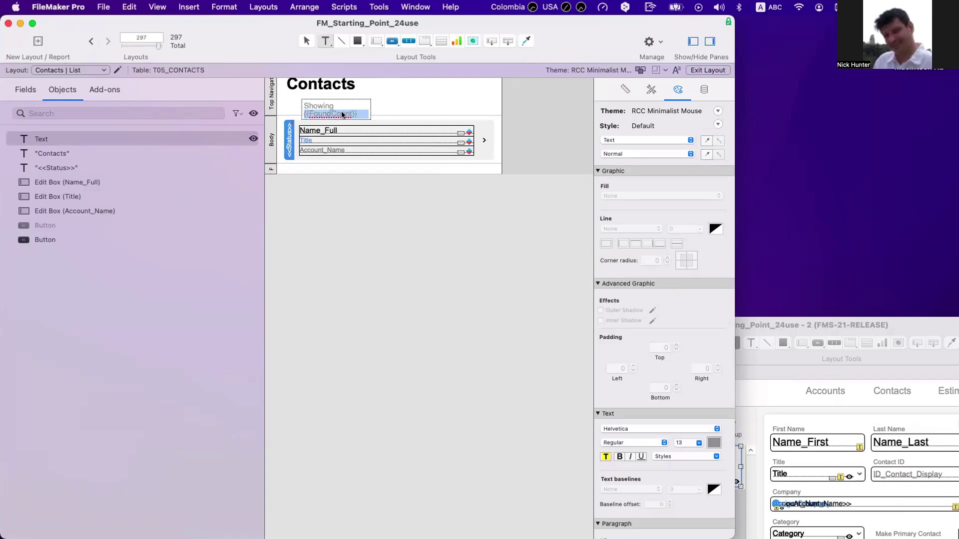
pyautogui.press('Escape')
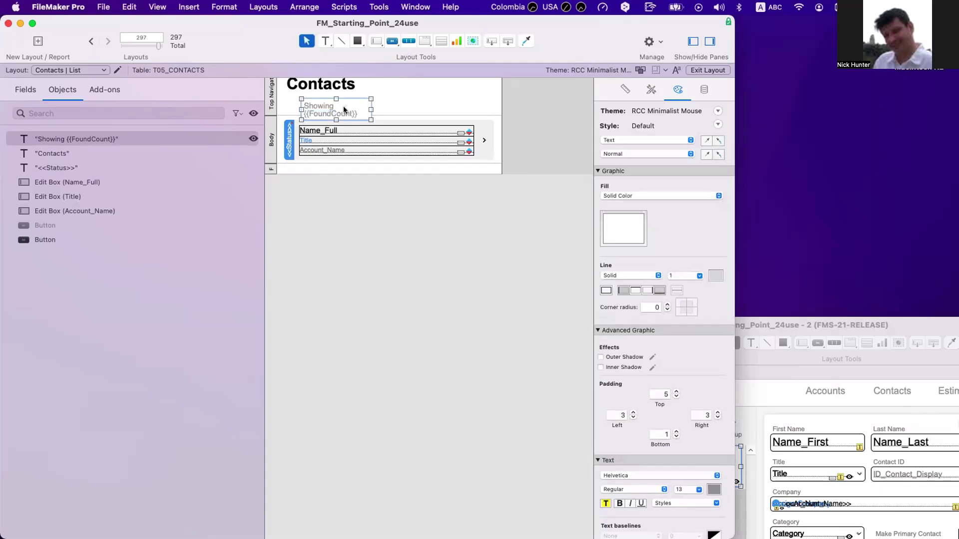
pyautogui.press('BackSpace')
# - Insert a layout calculation text object just below the Contacts title
pyautogui.click(366, 43)
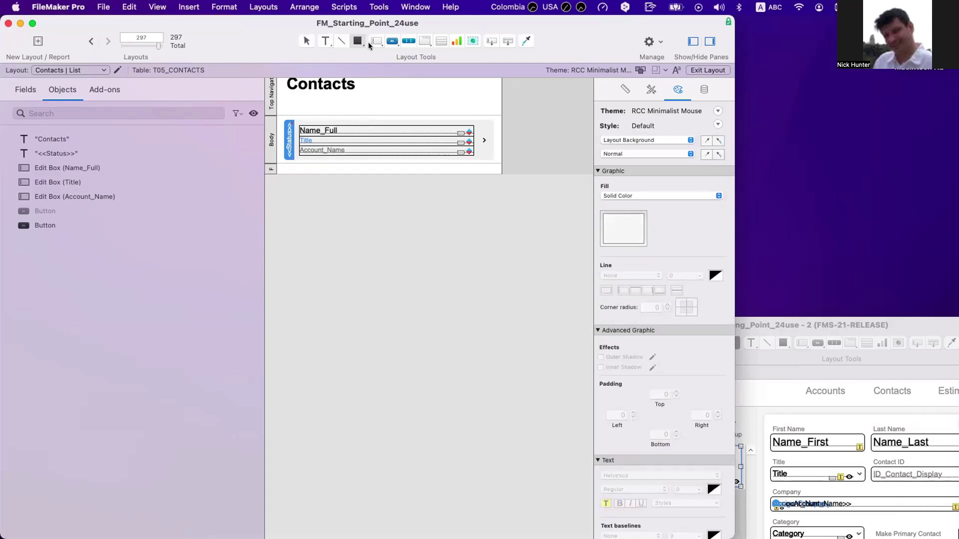
pyautogui.click(326, 41)
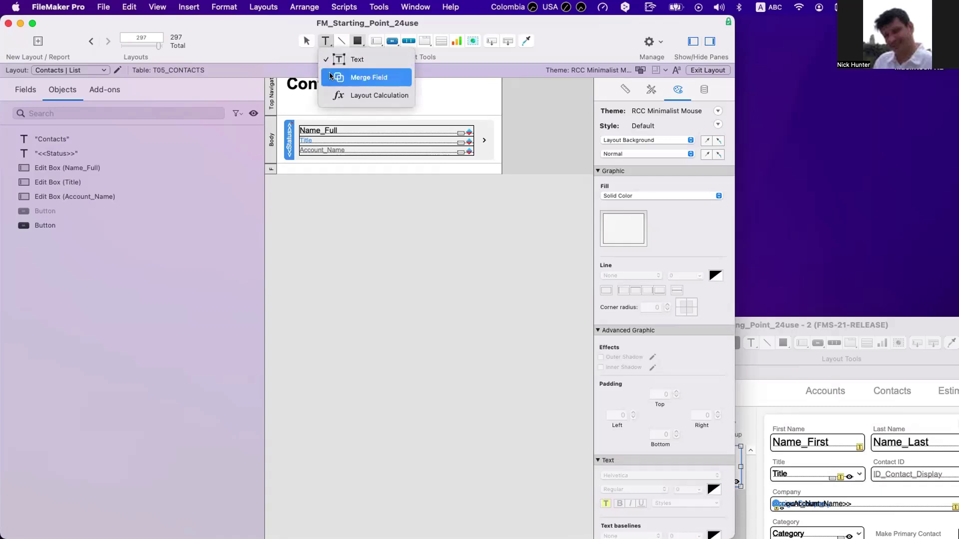
pyautogui.click(352, 59)
pyautogui.moveTo(308, 103); pyautogui.dragTo(408, 113)
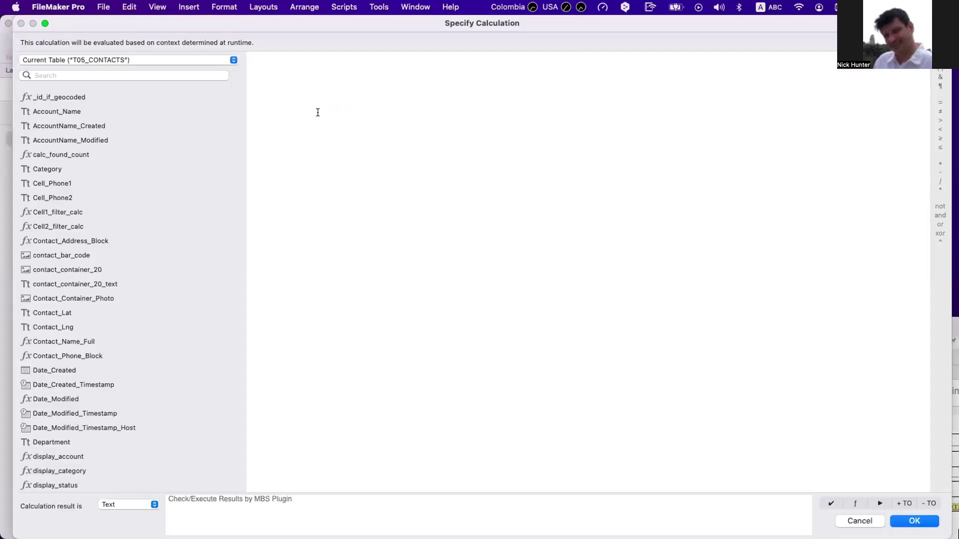
pyautogui.write('Let (')
pyautogui.press('Return')
pyautogui.write('[ \tfounc')
pyautogui.press('BackSpace')
pyautogui.press('BackSpace')
pyautogui.press('BackSpace')
pyautogui.press('BackSpace')
pyautogui.press('BackSpace')
pyautogui.write('count = g')
pyautogui.press('Return')
pyautogui.write('foun')
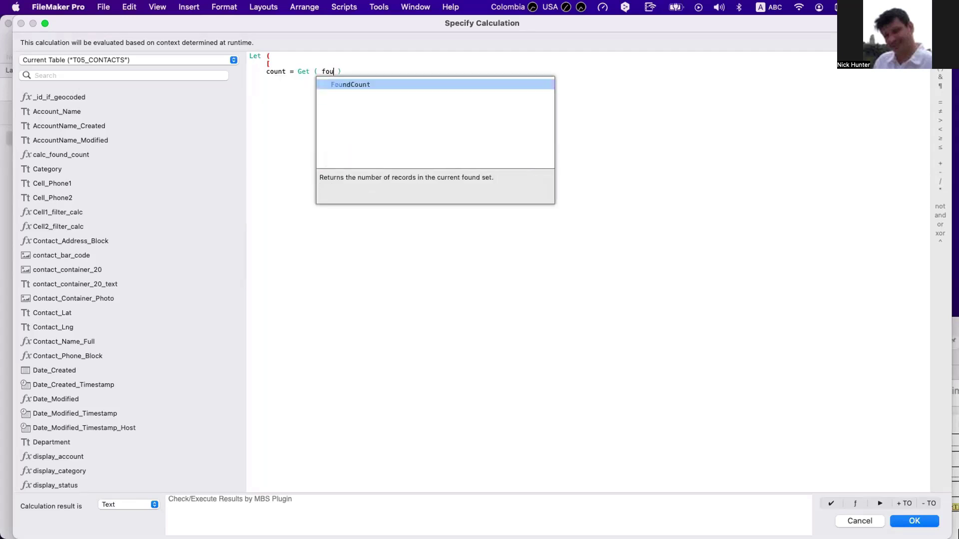
pyautogui.press('Return')
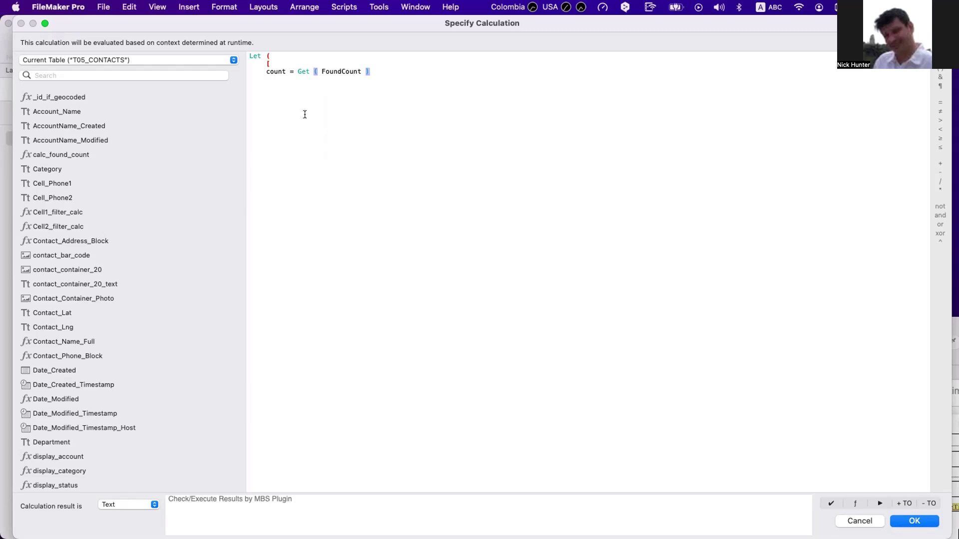
# - Replace the draft formula with an If function that tests Get ( FoundCount ) = 1
pyautogui.moveTo(352, 101); pyautogui.dragTo(248, 21)
pyautogui.write('If')
pyautogui.press('Return')
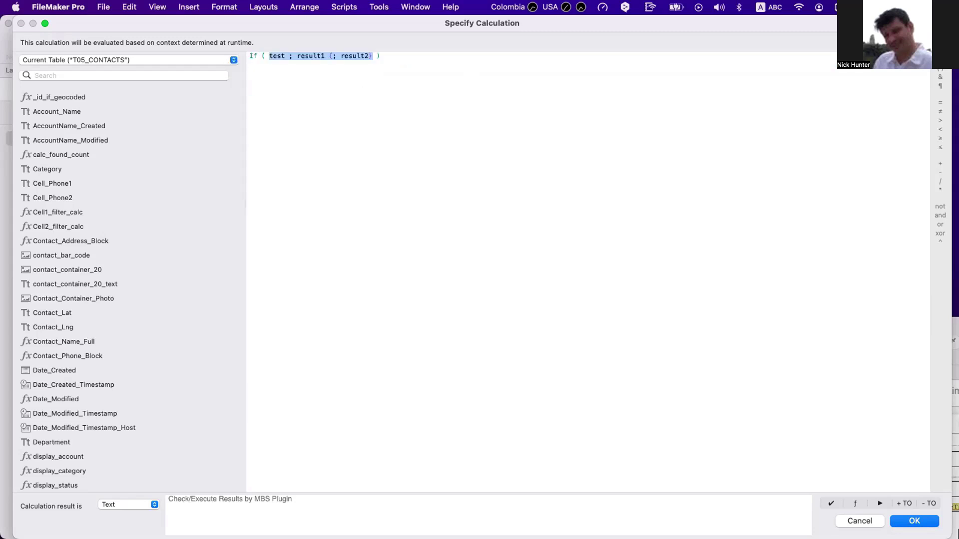
pyautogui.doubleClick(273, 55)
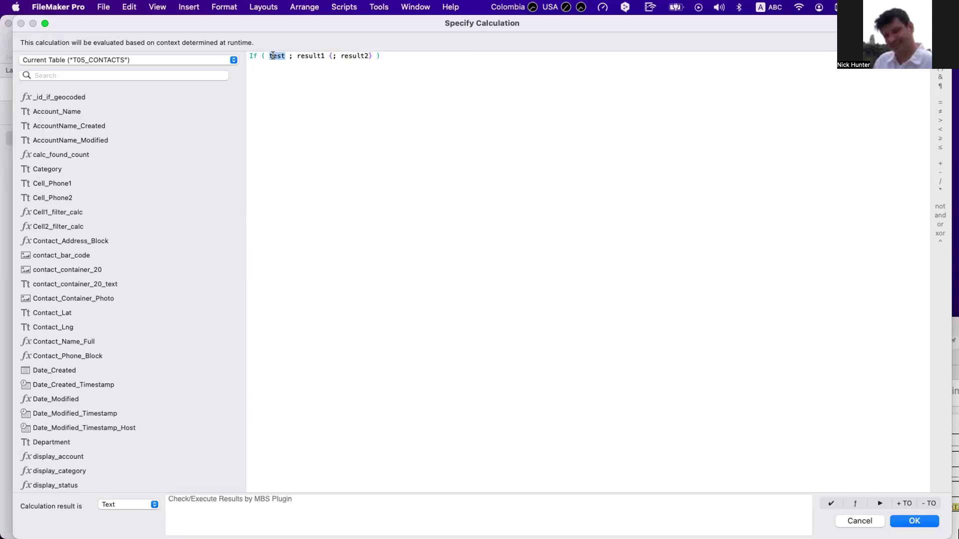
pyautogui.write('get')
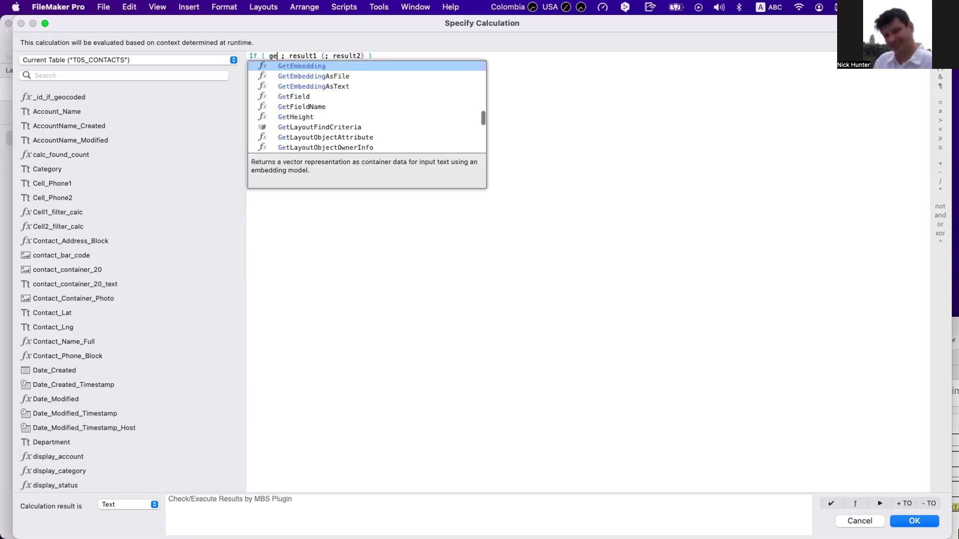
pyautogui.press('Return')
pyautogui.write('found')
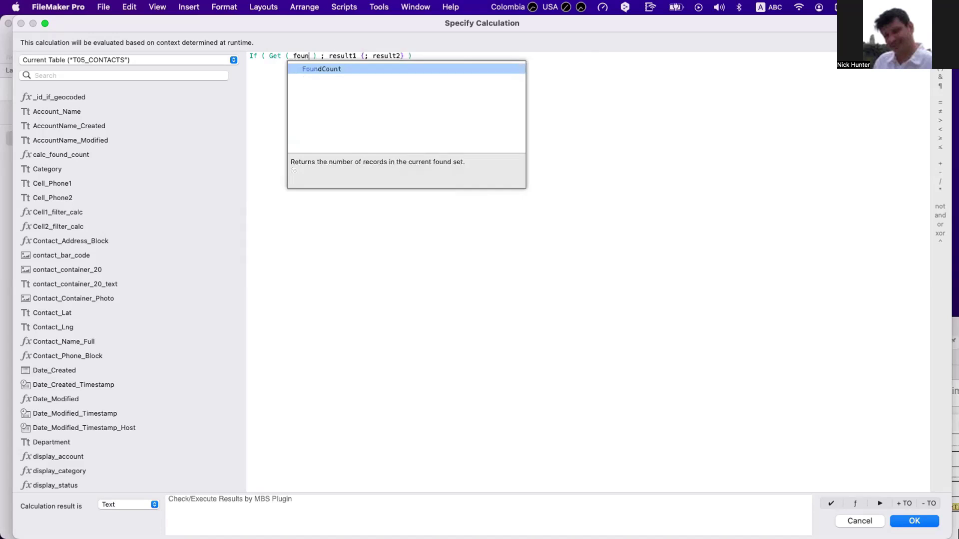
pyautogui.press('Return')
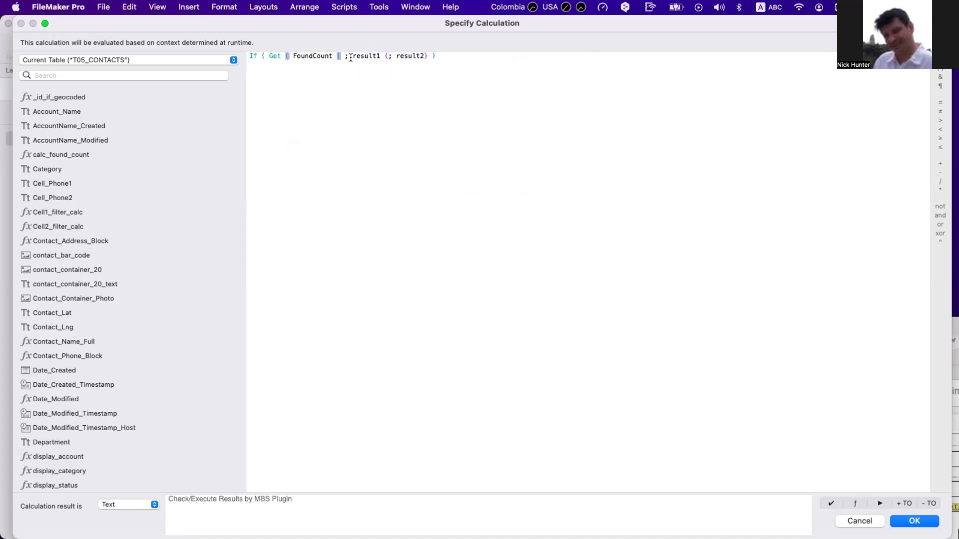
pyautogui.write('= 1')
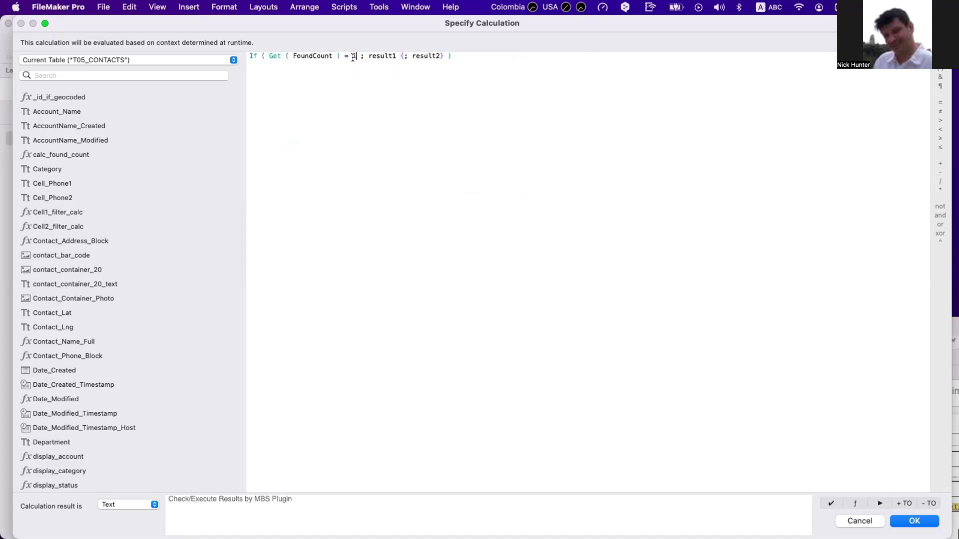
# - Set the If results to "Contact" when the test is true and "Contacts" otherwise
pyautogui.moveTo(369, 56); pyautogui.dragTo(444, 55)
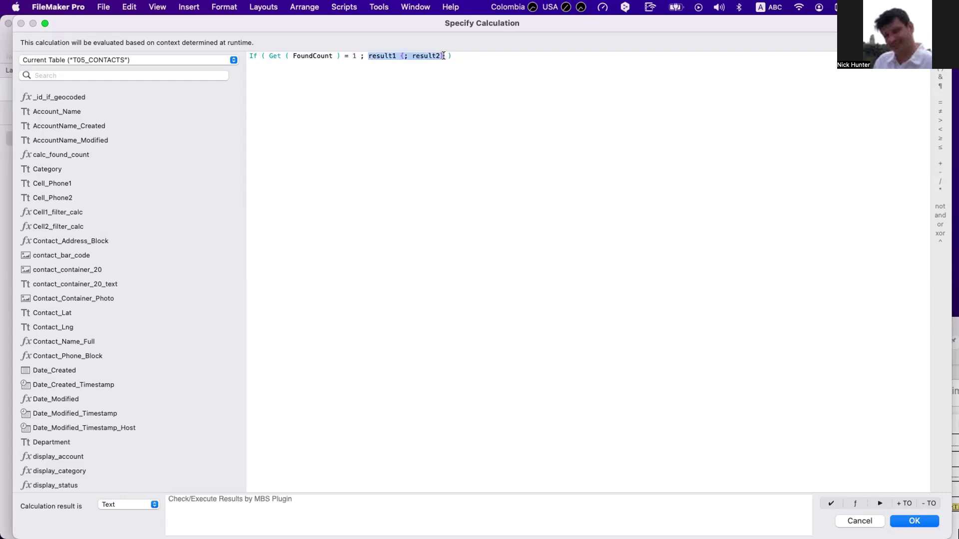
pyautogui.write('"Contacts')
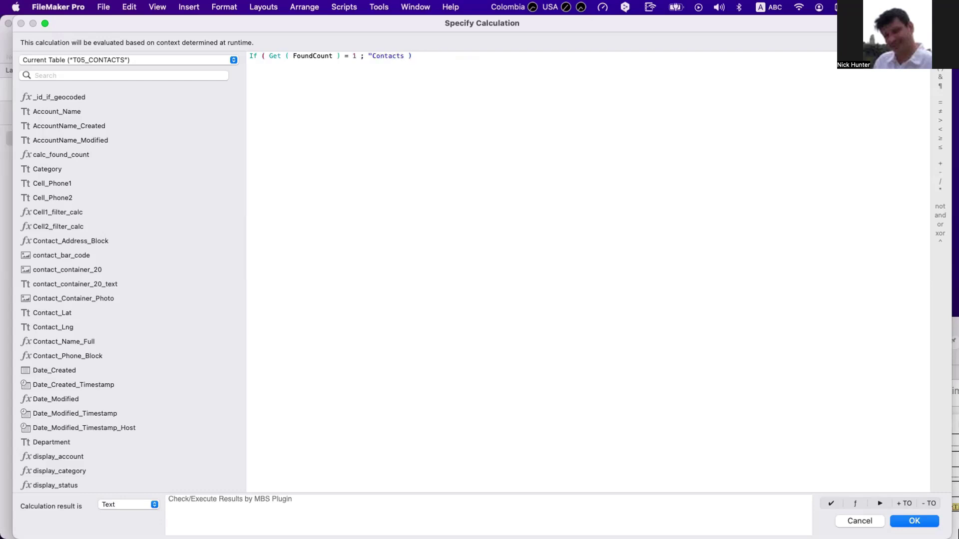
pyautogui.press('BackSpace')
pyautogui.write('" ; "Count')
pyautogui.press('BackSpace')
pyautogui.press('BackSpace')
pyautogui.press('BackSpace')
pyautogui.write('ntacts"')
# - Prefix the If expression with "Showing " & Get ( FoundCount ) &
pyautogui.click(249, 55)
pyautogui.write('"Showing')
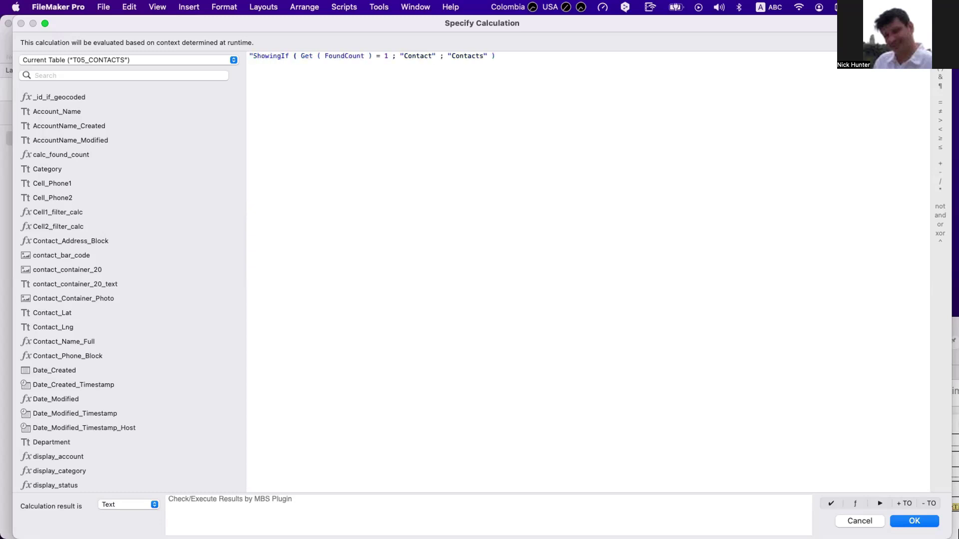
pyautogui.write(' " & ')
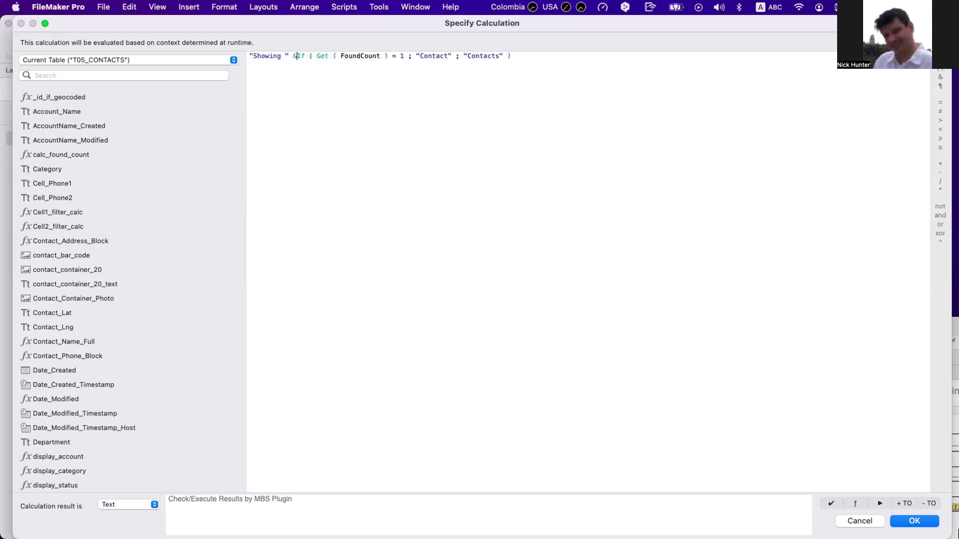
pyautogui.write('Get')
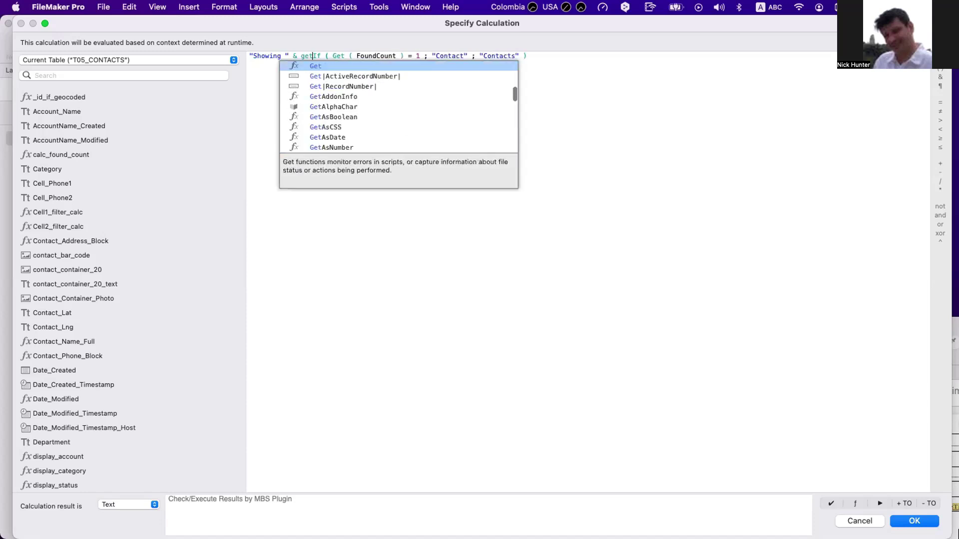
pyautogui.press('Return')
pyautogui.write('Found')
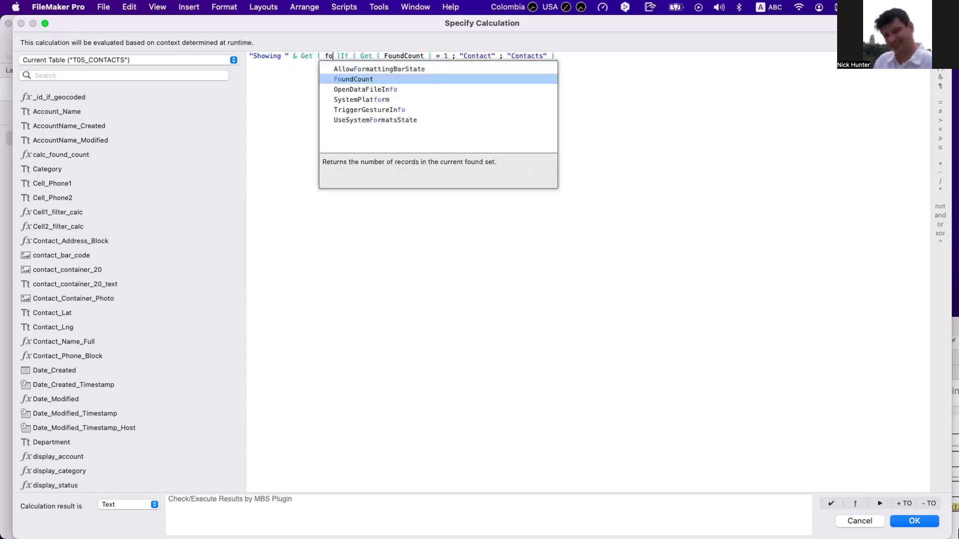
pyautogui.press('Return')
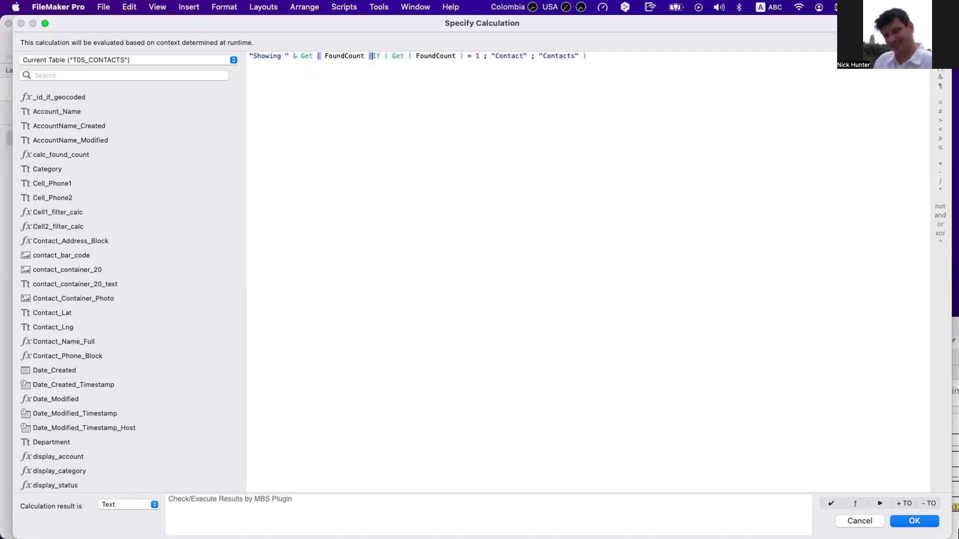
pyautogui.write('&')
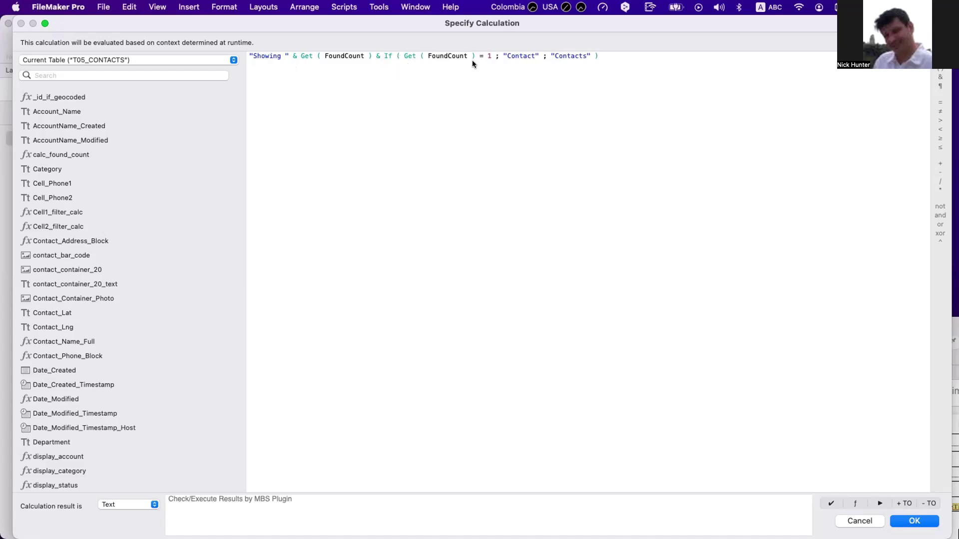
# - Add a leading space inside both the Contact and Contacts strings and accept the calculation
pyautogui.click(507, 56)
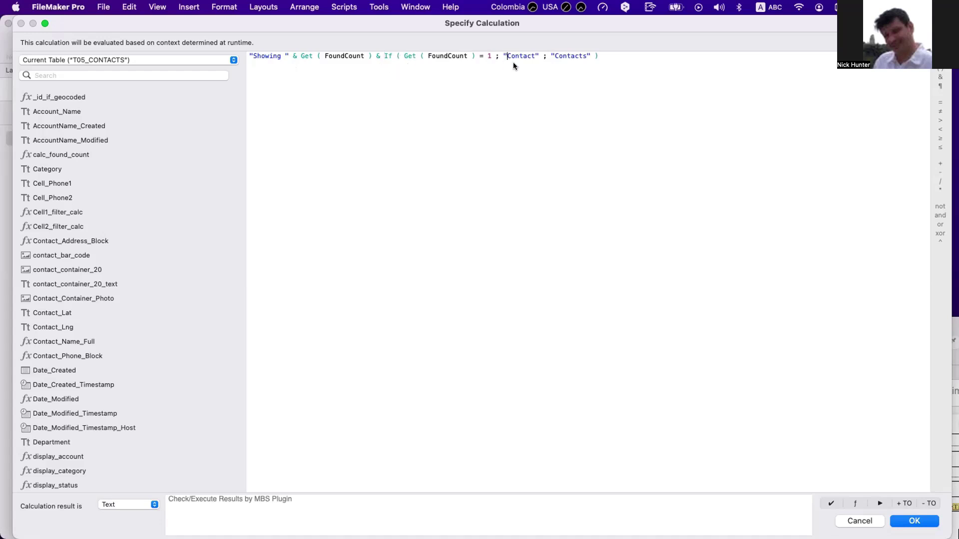
pyautogui.click(559, 56)
pyautogui.press('Return')
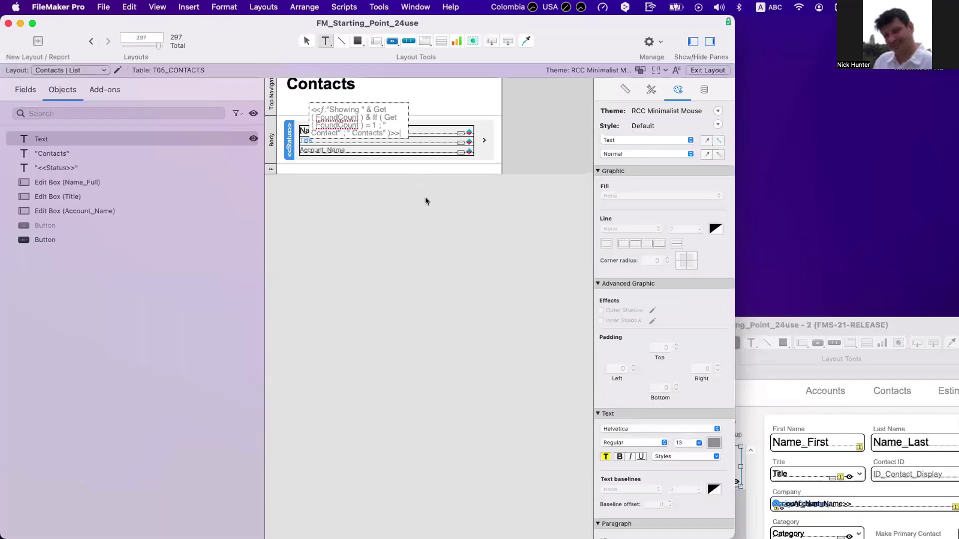
# - Format the calculation text in black Arial with no line and a transparent fill
pyautogui.click(714, 489)
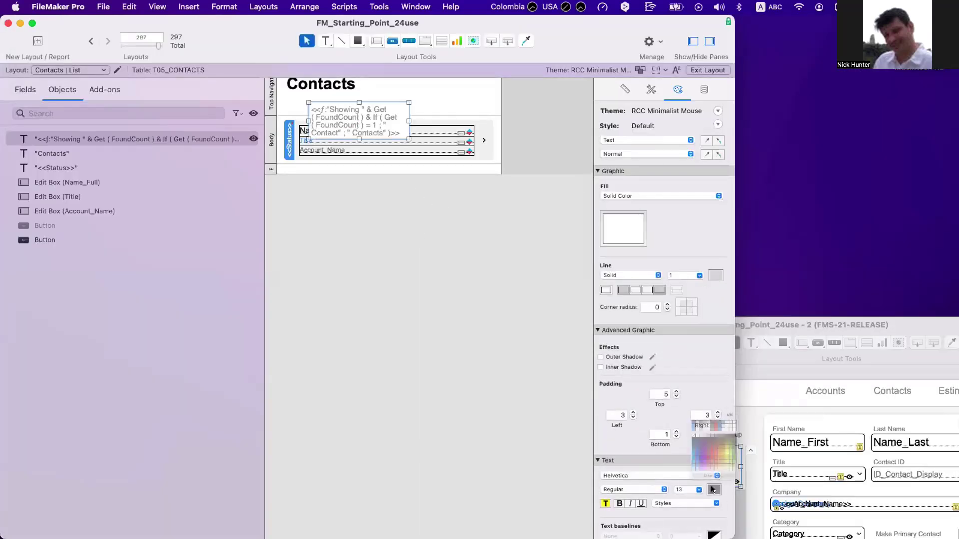
pyautogui.click(760, 375)
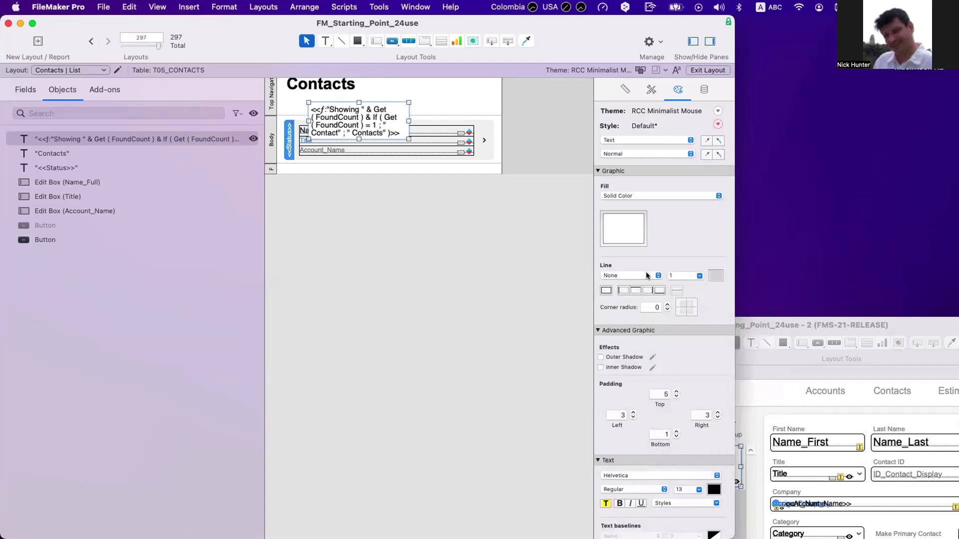
pyautogui.click(628, 226)
pyautogui.click(578, 310)
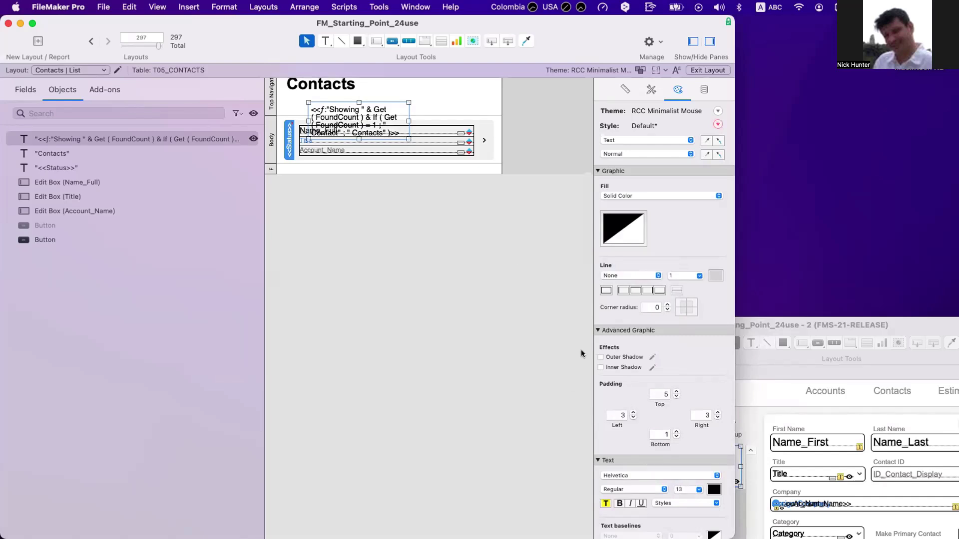
pyautogui.click(652, 475)
pyautogui.click(645, 448)
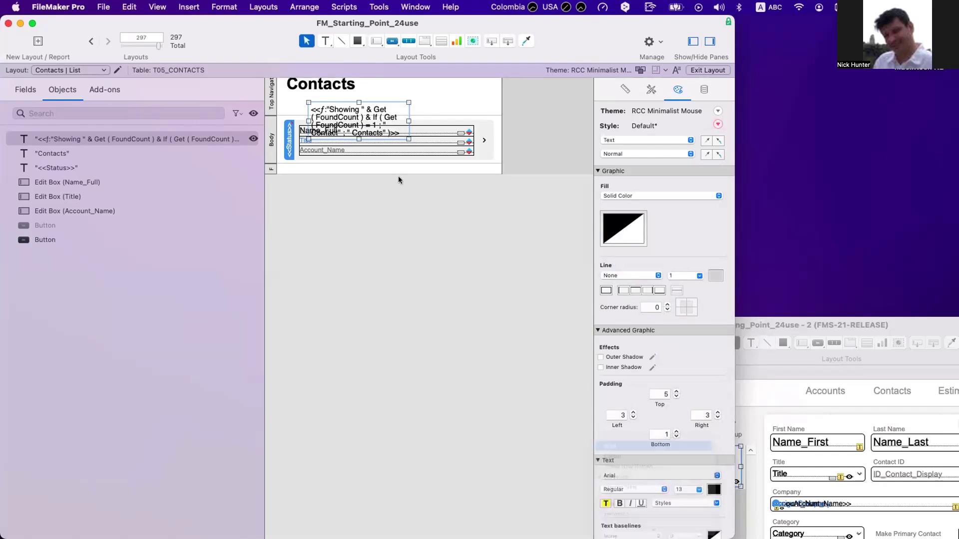
# - Reduce the calculation text to one line and left-align it directly beneath the Contacts title
pyautogui.moveTo(359, 144); pyautogui.dragTo(359, 116)
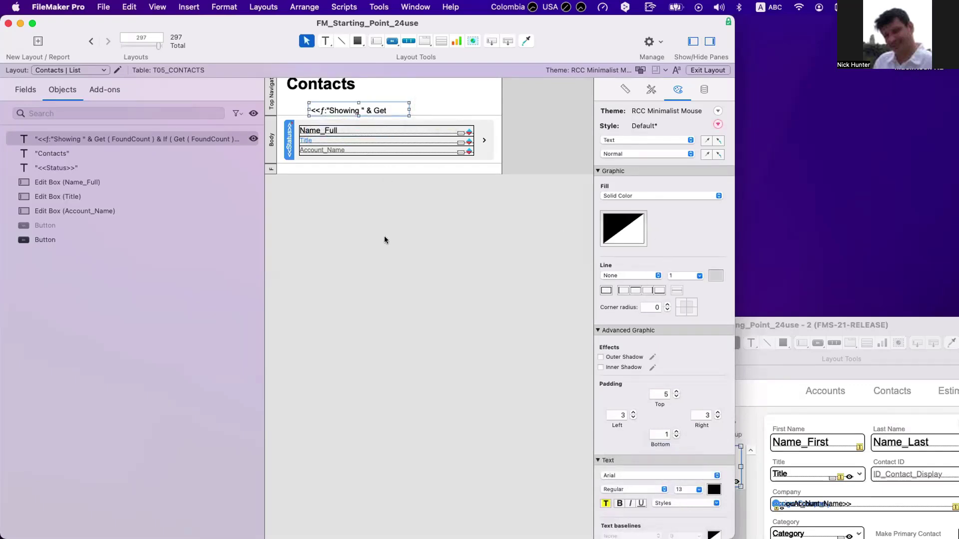
pyautogui.click(352, 100)
pyautogui.moveTo(351, 107); pyautogui.dragTo(331, 101)
pyautogui.keyDown('shift'); pyautogui.click(325, 93); pyautogui.keyUp('shift')
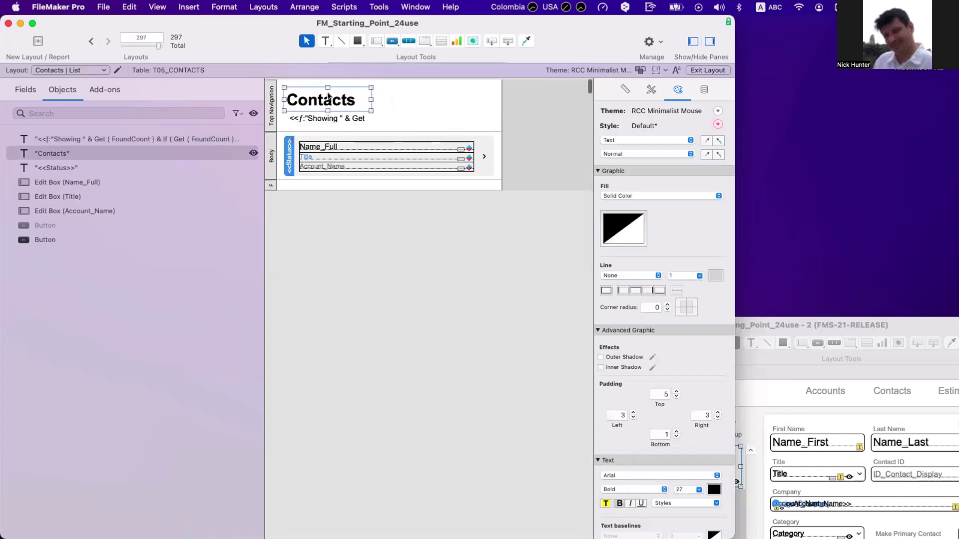
pyautogui.click(625, 90)
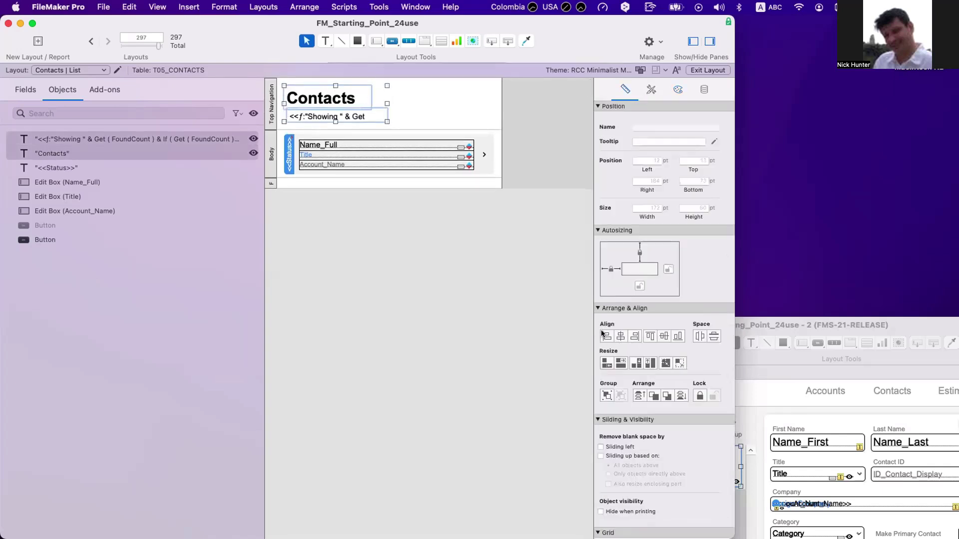
pyautogui.click(493, 332)
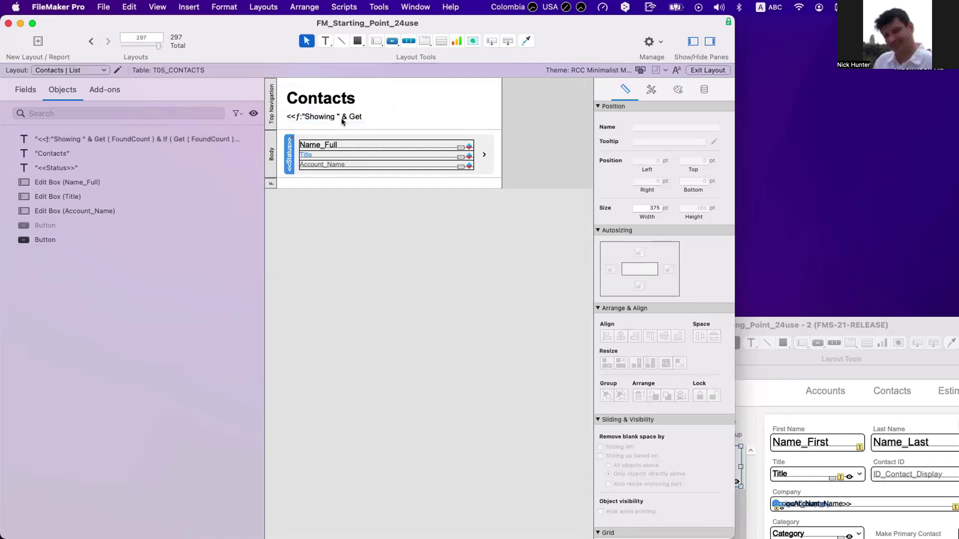
# - Resize the calculation text to about 225 pt wide and 25 pt tall
pyautogui.click(324, 116)
pyautogui.moveTo(385, 116); pyautogui.dragTo(419, 115)
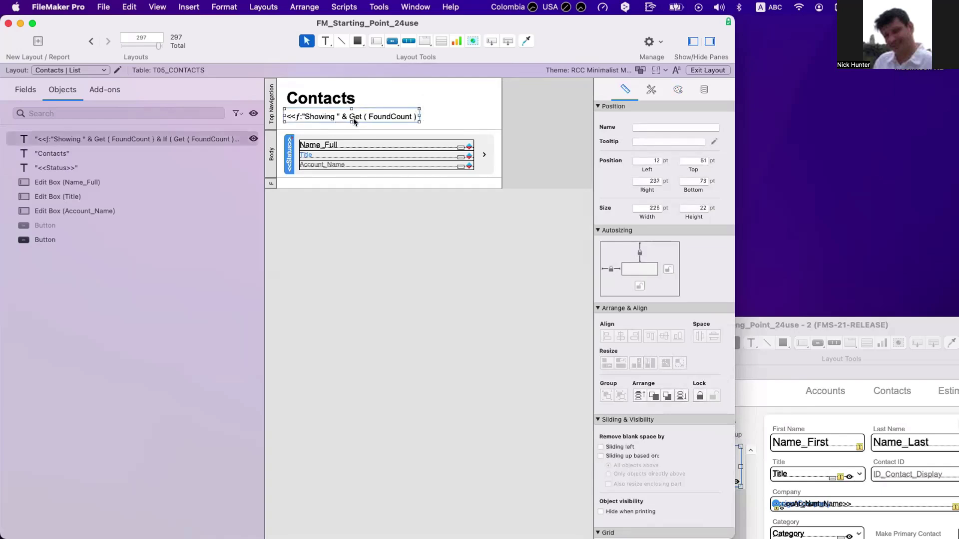
pyautogui.moveTo(348, 121); pyautogui.dragTo(348, 123)
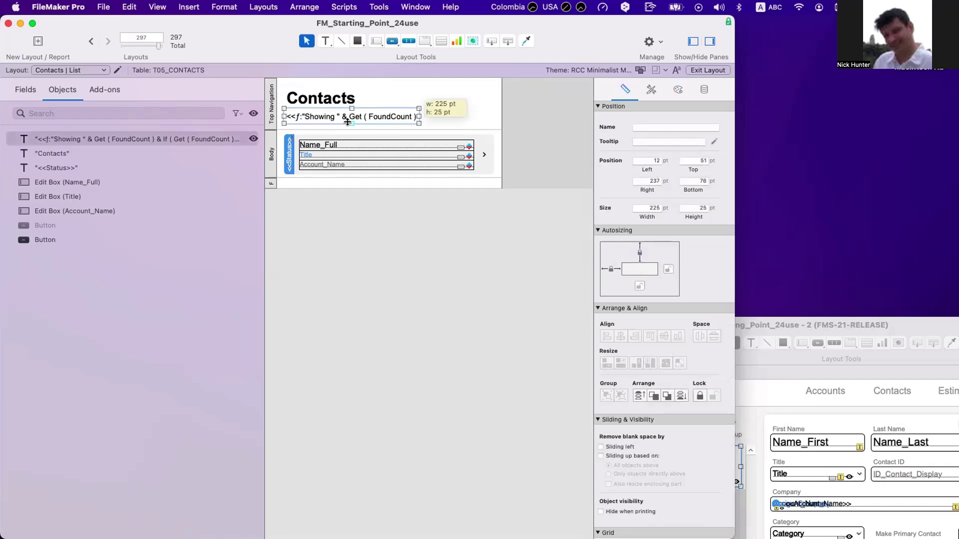
# - Save the layout and preview the found-count text in Browse mode
pyautogui.click(398, 226)
pyautogui.press('super+s')
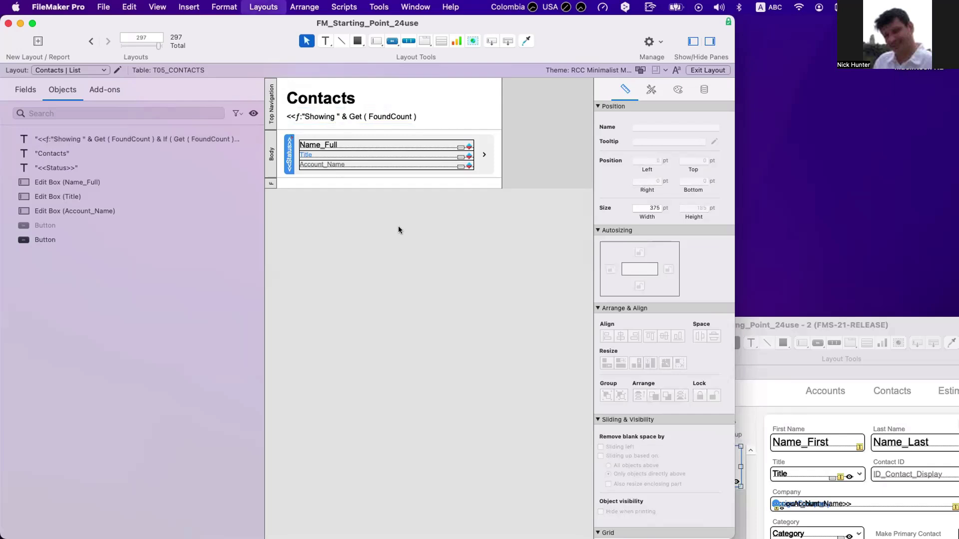
pyautogui.press('super+b')
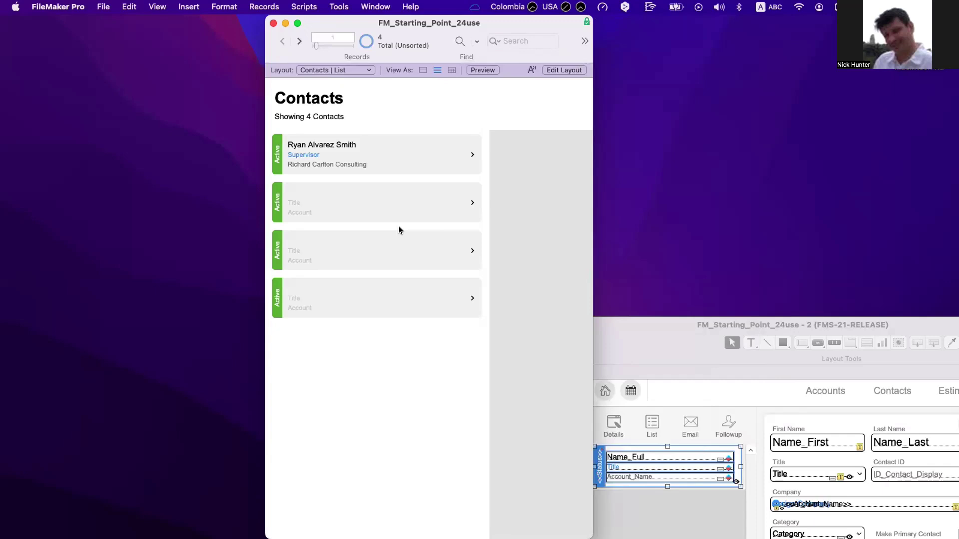
# - Omit three records to test the singular found-count wording and widen the window
pyautogui.press('super+t')
pyautogui.press('super+t')
pyautogui.press('super+t')
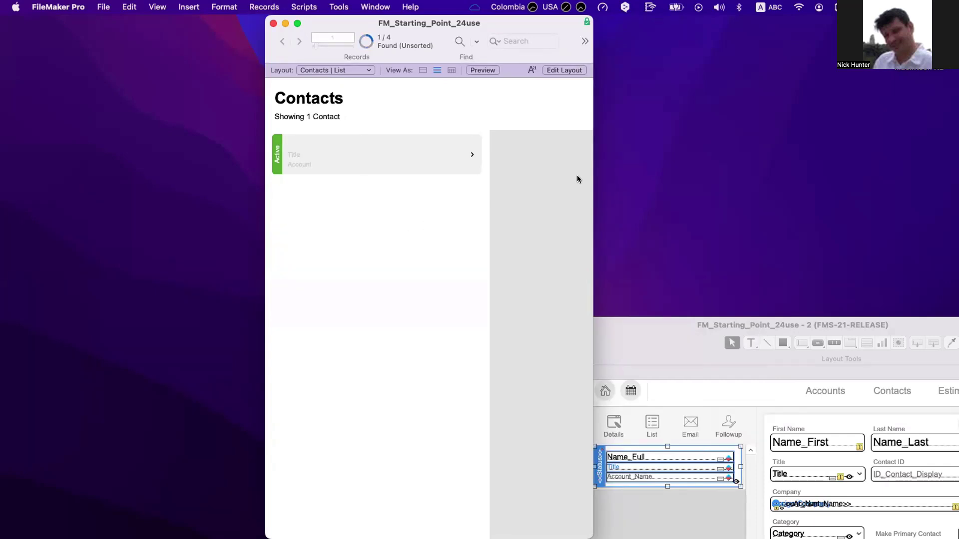
pyautogui.moveTo(726, 178); pyautogui.dragTo(793, 179)
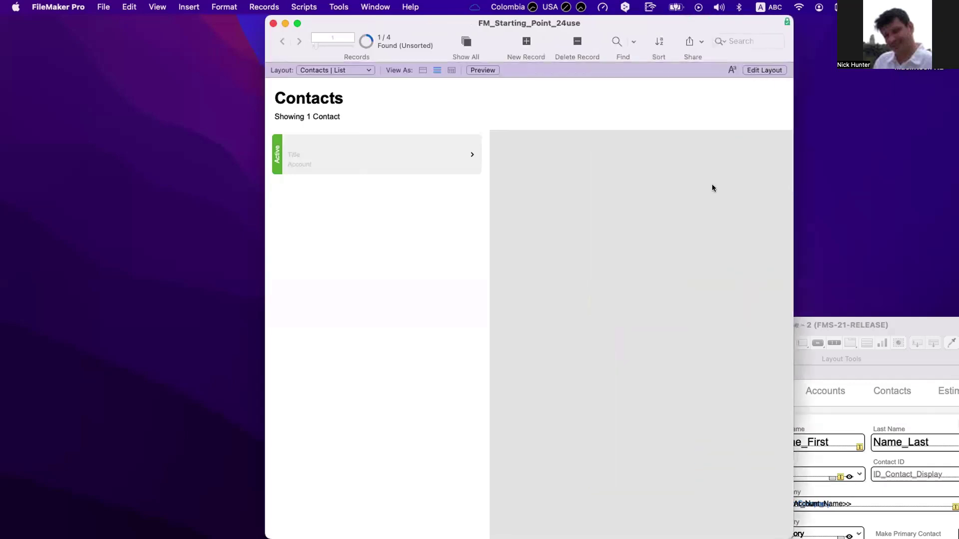
# - Show all contact records again, return to Layout mode and check the styling of the Contacts title
pyautogui.click(463, 42)
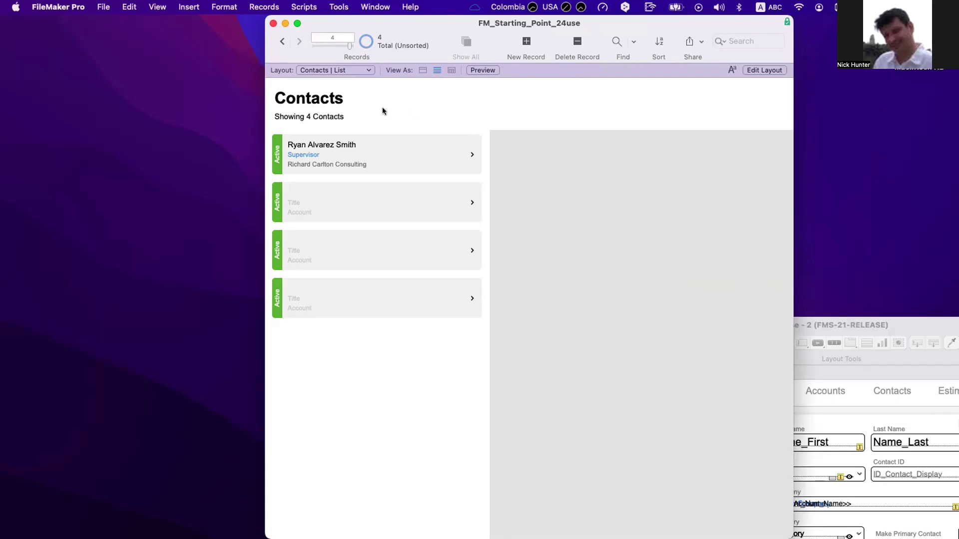
pyautogui.press('super+l')
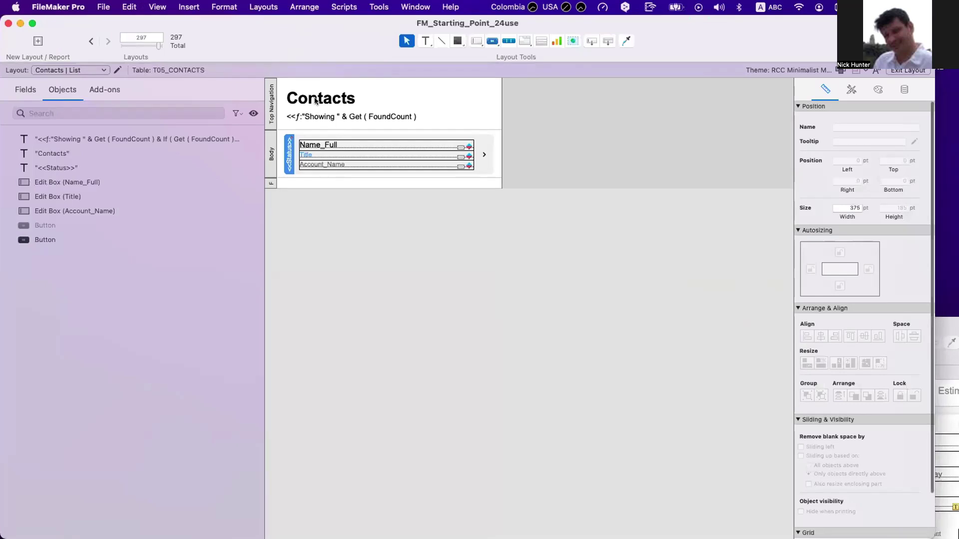
pyautogui.click(316, 101)
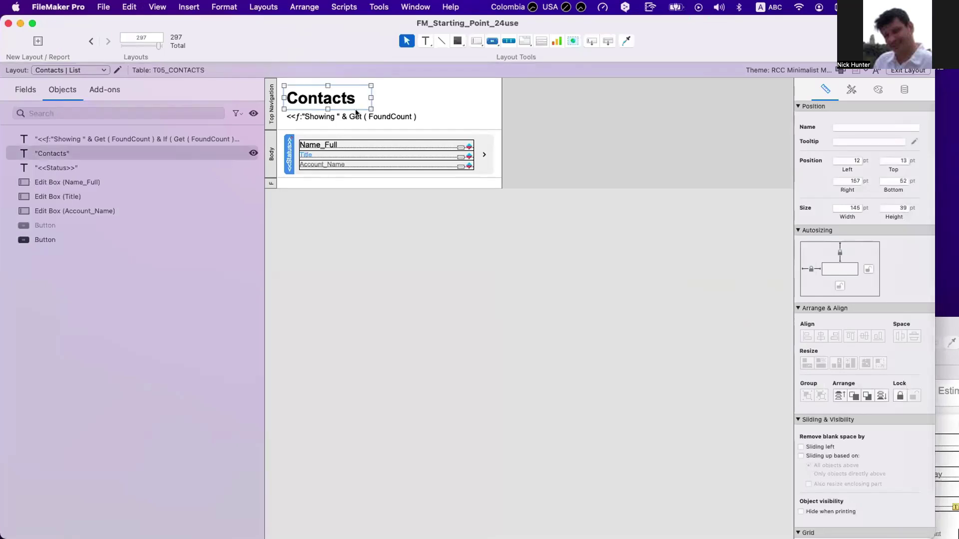
pyautogui.click(879, 90)
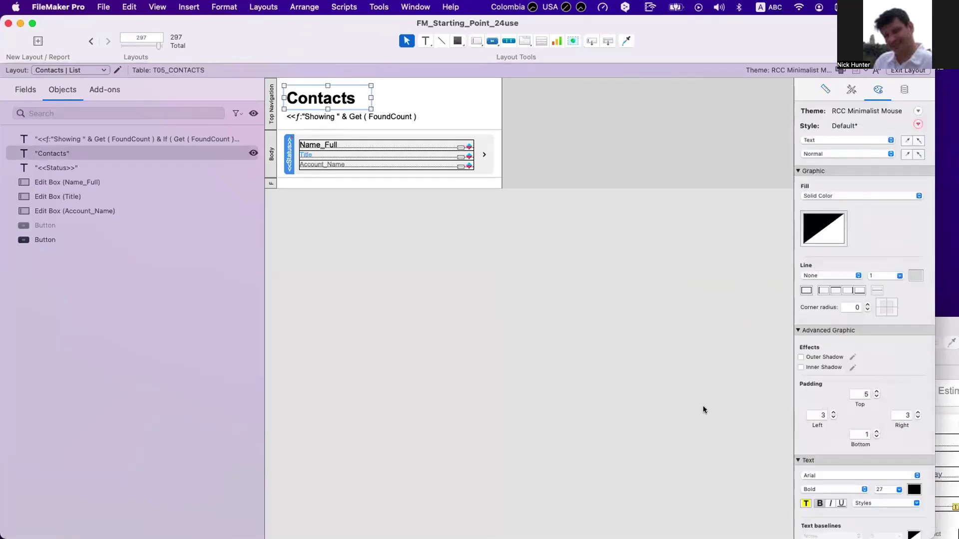
pyautogui.click(304, 117)
pyautogui.click(465, 290)
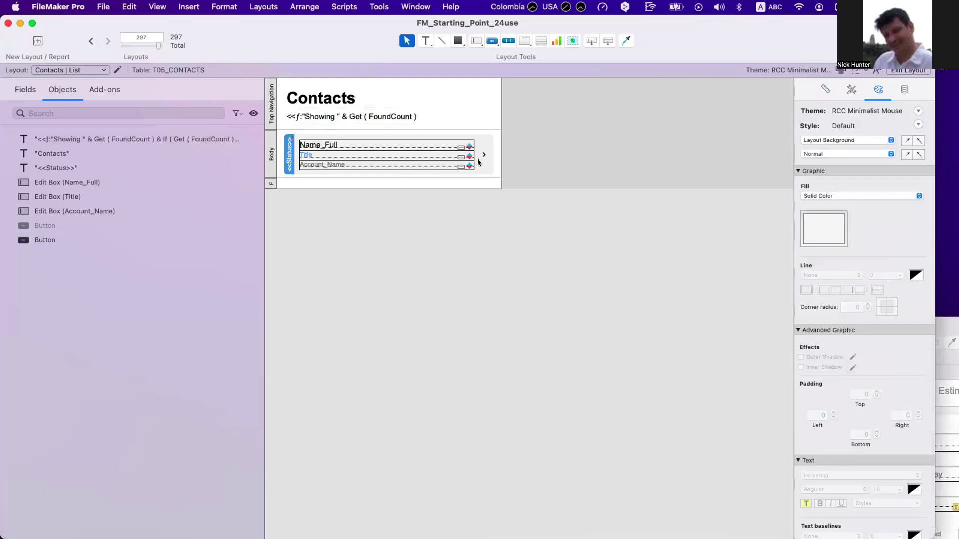
# - Make the footer part of the contact list layout slightly taller
pyautogui.click(479, 160)
pyautogui.click(410, 97)
pyautogui.moveTo(325, 186); pyautogui.dragTo(324, 197)
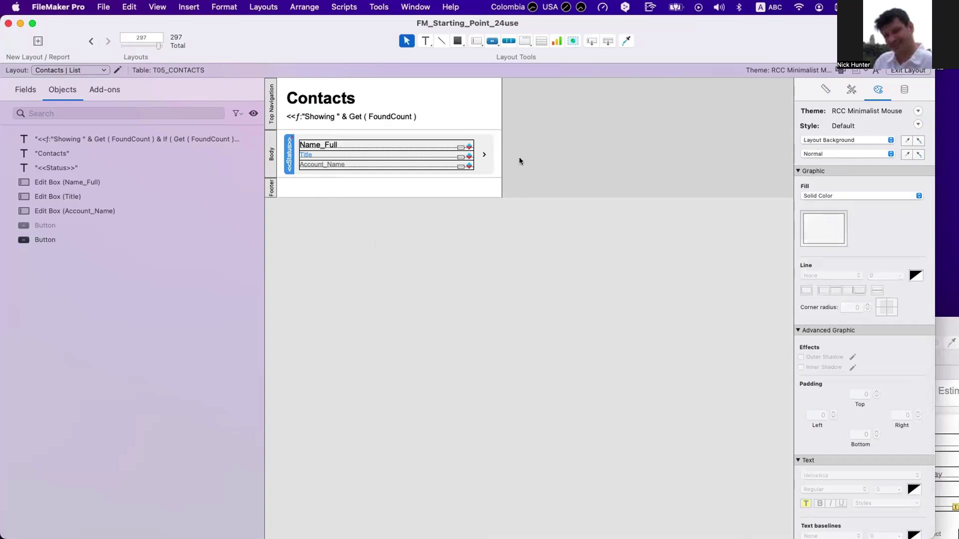
pyautogui.click(485, 154)
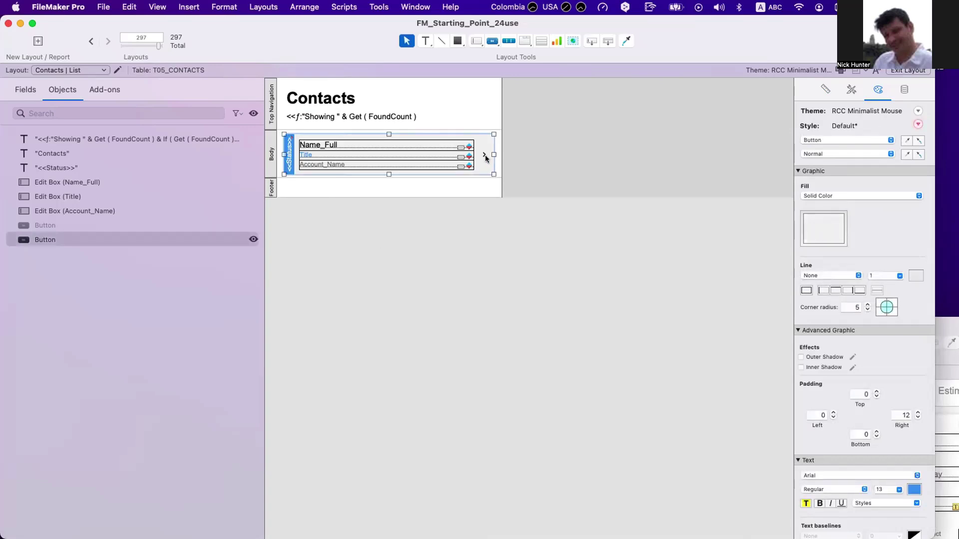
pyautogui.doubleClick(484, 155)
pyautogui.click(523, 141)
pyautogui.click(523, 145)
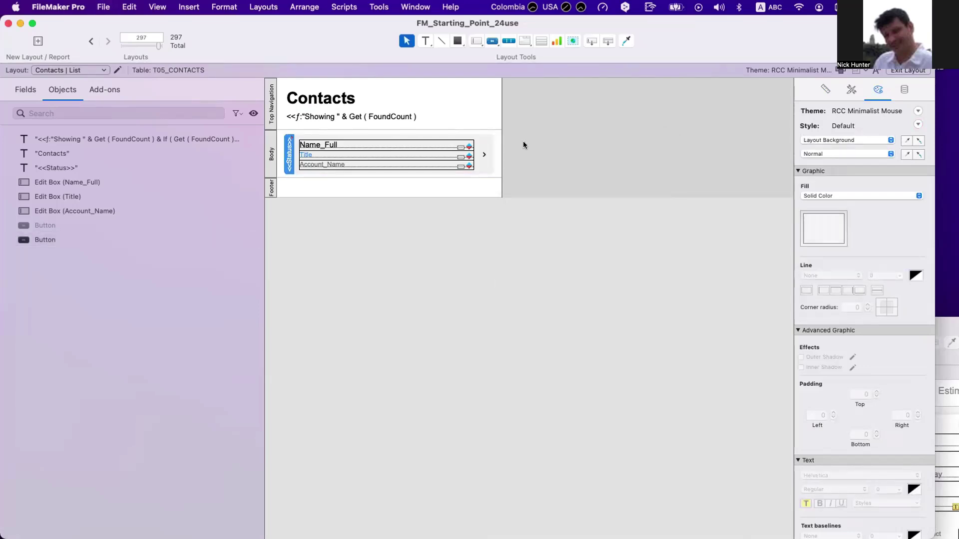
# - Duplicate the Contacts | List layout and name the copy Contacts | Details
pyautogui.press('super+shift+l')
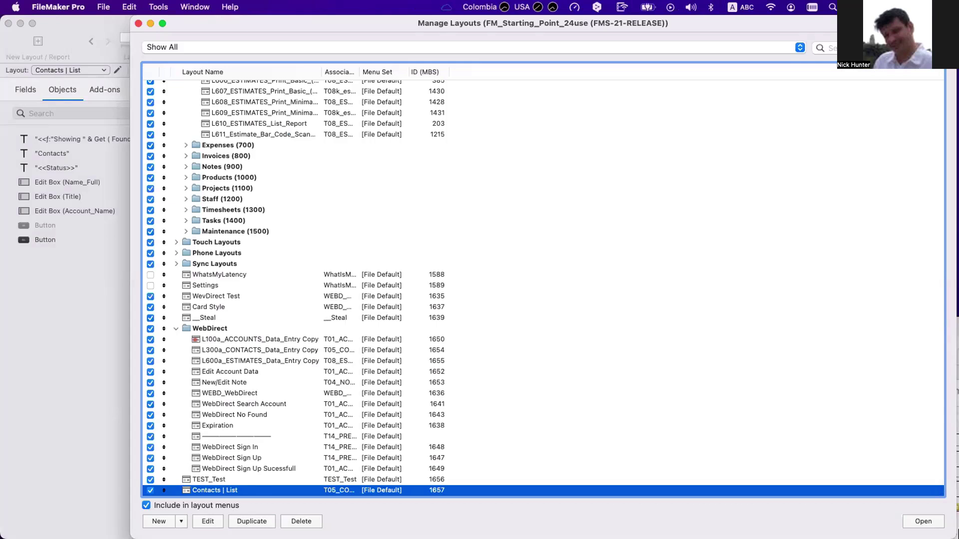
pyautogui.click(252, 522)
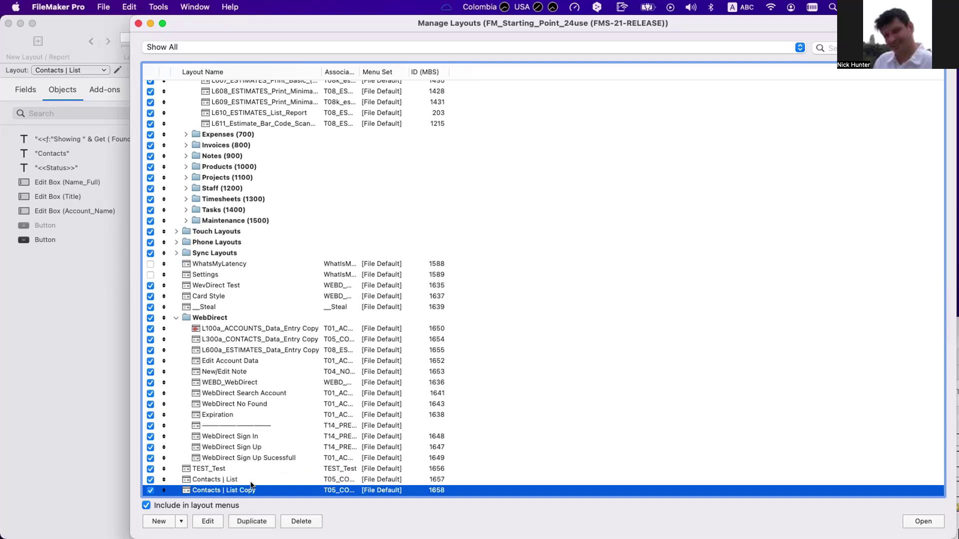
pyautogui.doubleClick(251, 487)
pyautogui.click(443, 279)
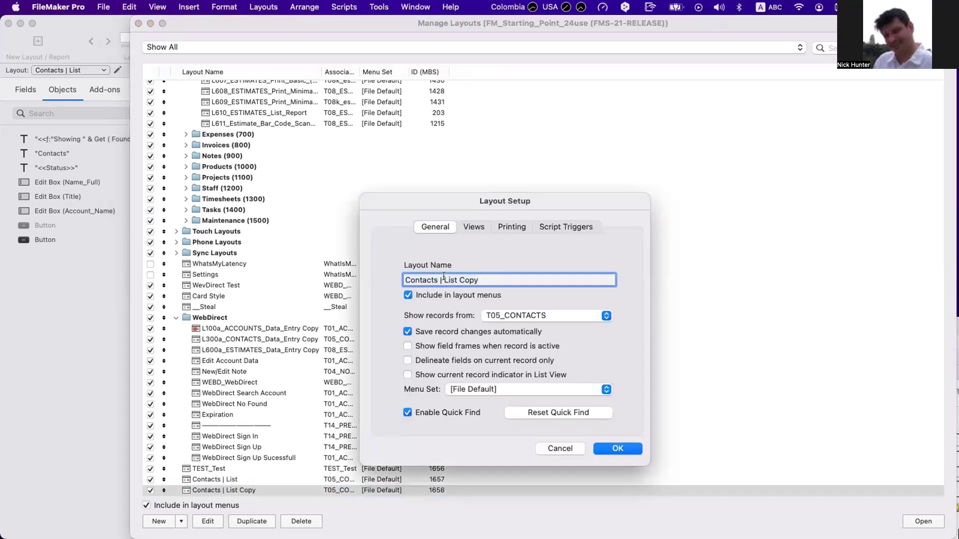
pyautogui.moveTo(443, 279); pyautogui.dragTo(443, 294)
pyautogui.write('Details')
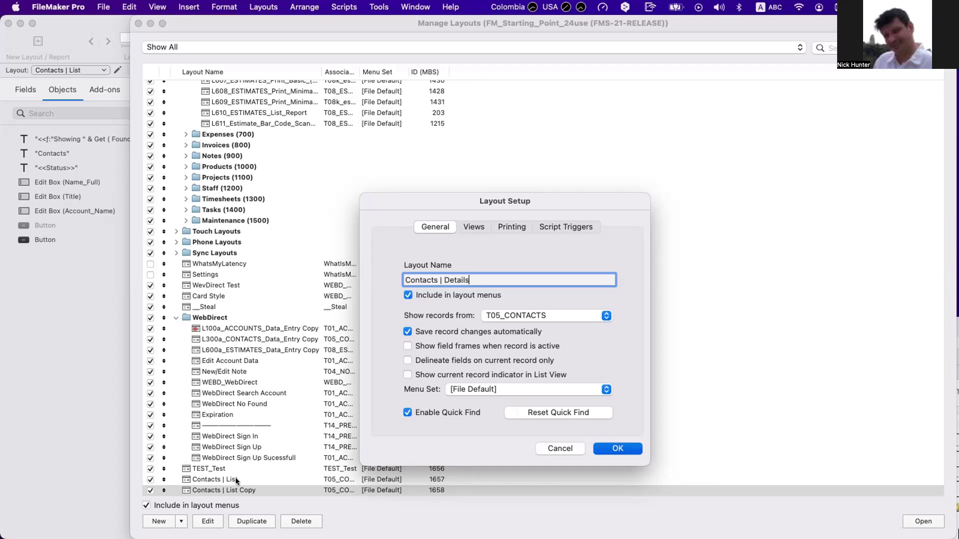
pyautogui.press('Return')
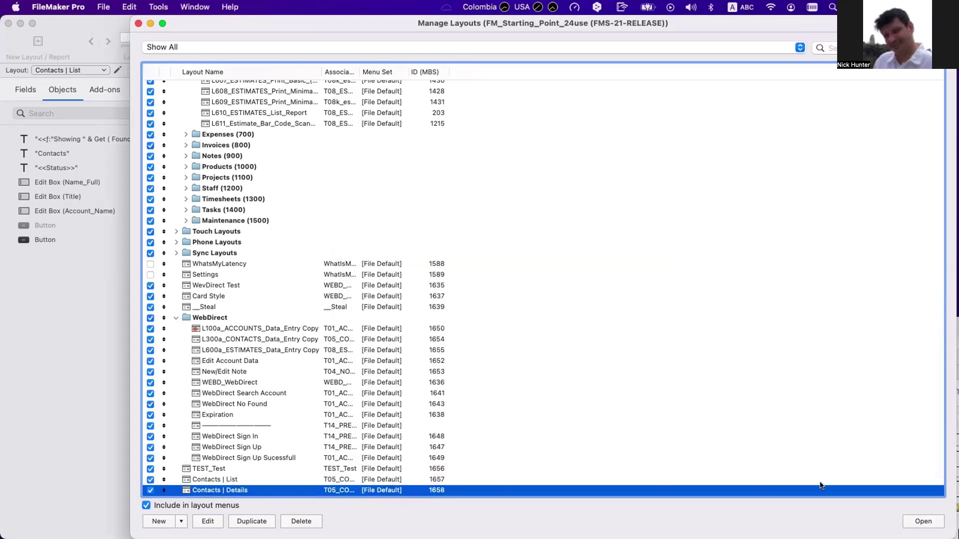
pyautogui.click(139, 23)
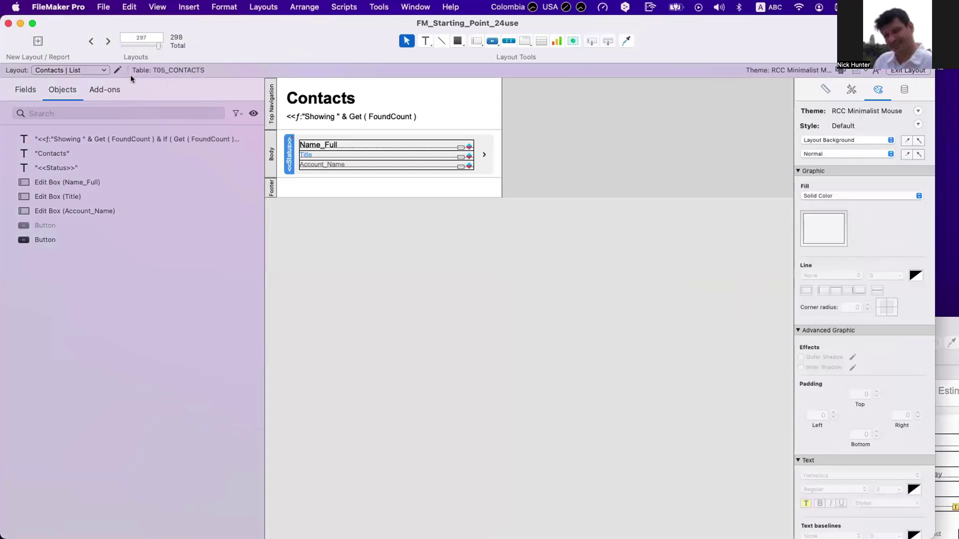
# - Switch to the Contacts | Details layout and delete all body objects and the found-count text
pyautogui.click(106, 42)
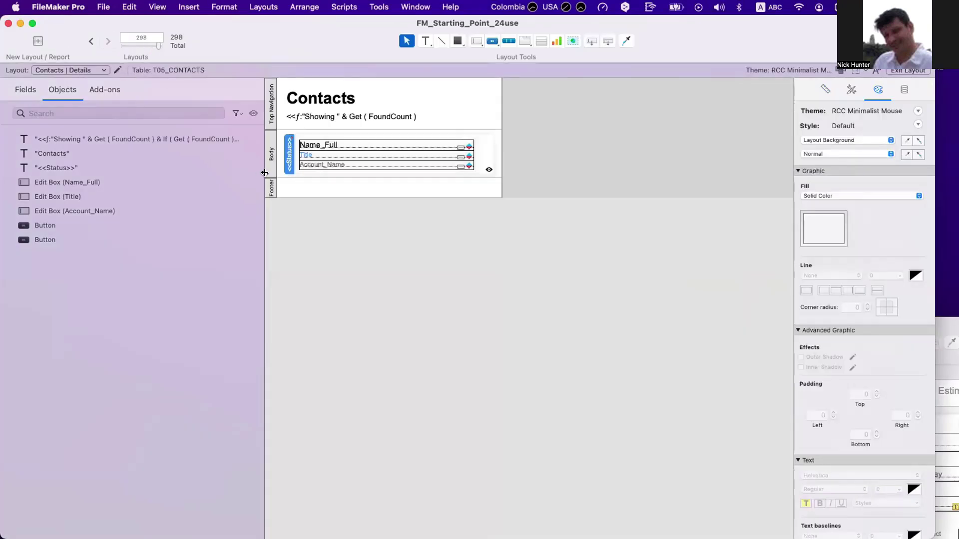
pyautogui.moveTo(550, 180); pyautogui.dragTo(247, 129)
pyautogui.press('Delete')
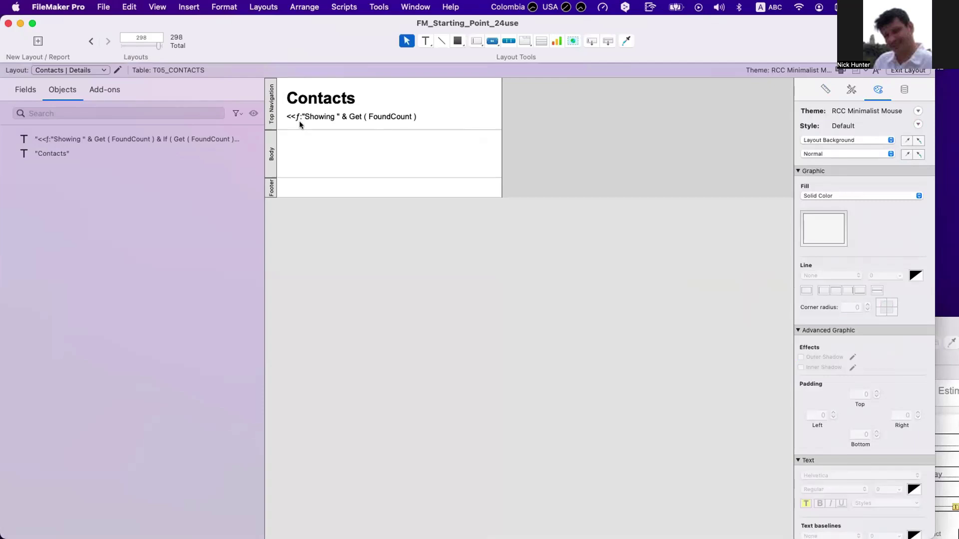
pyautogui.click(342, 115)
pyautogui.press('Delete')
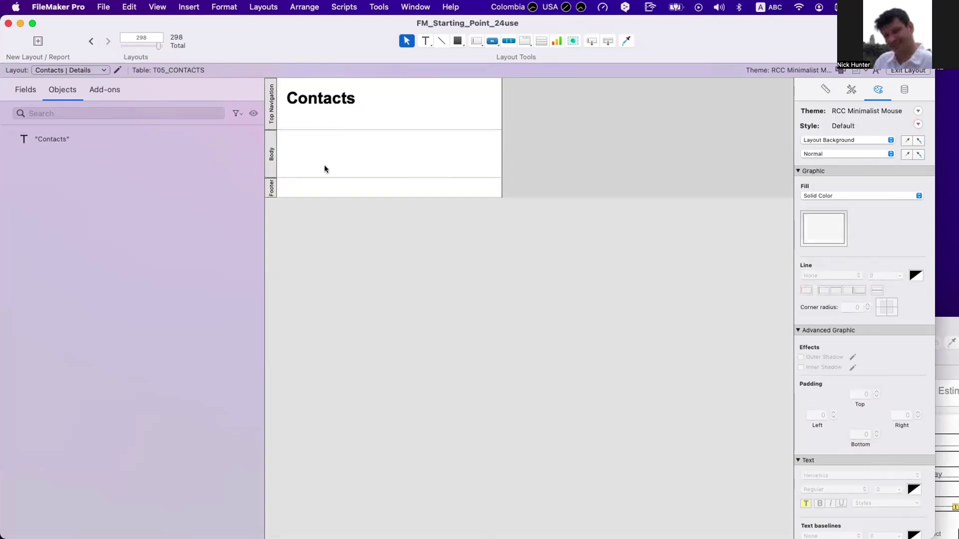
# - Make Form View the only available and default view for the Contacts | Details layout
pyautogui.click(119, 70)
pyautogui.click(473, 227)
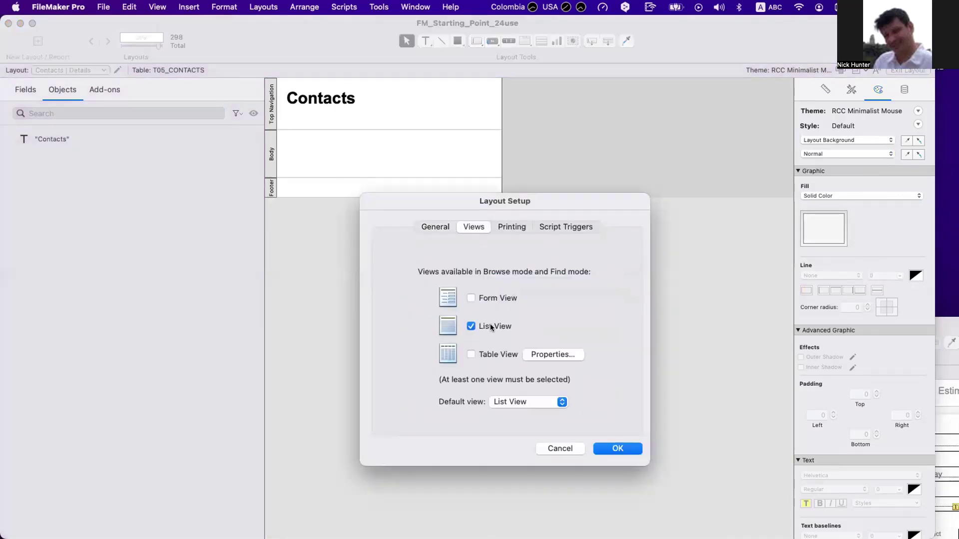
pyautogui.click(490, 296)
pyautogui.click(492, 327)
pyautogui.click(520, 399)
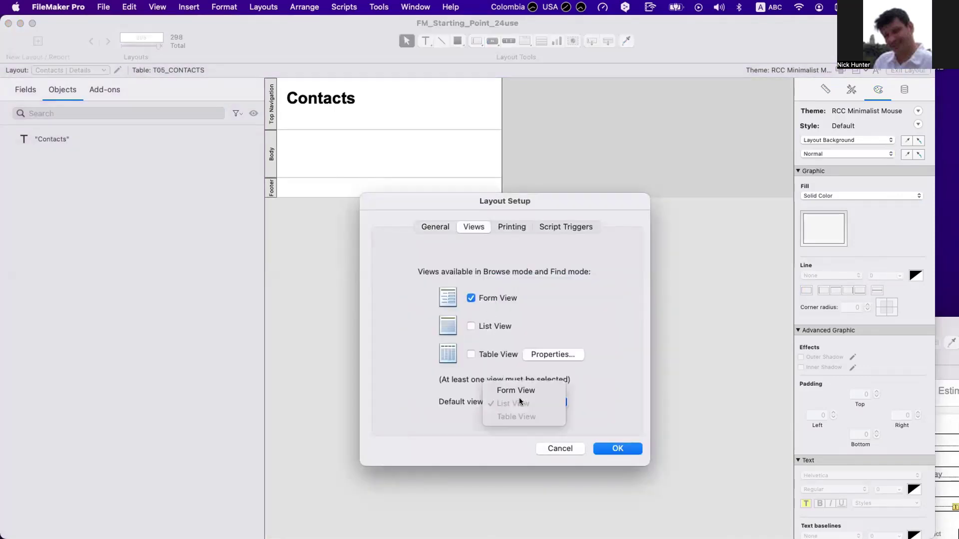
pyautogui.click(614, 445)
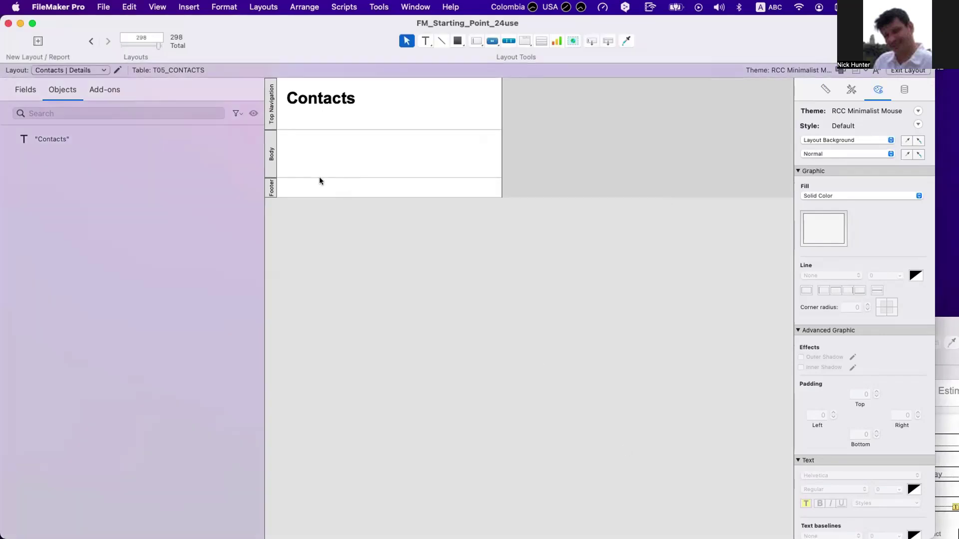
# - Remove the footer part and extend the body so the details layout is about 550 pt tall
pyautogui.moveTo(320, 175); pyautogui.dragTo(321, 341)
pyautogui.click(272, 353)
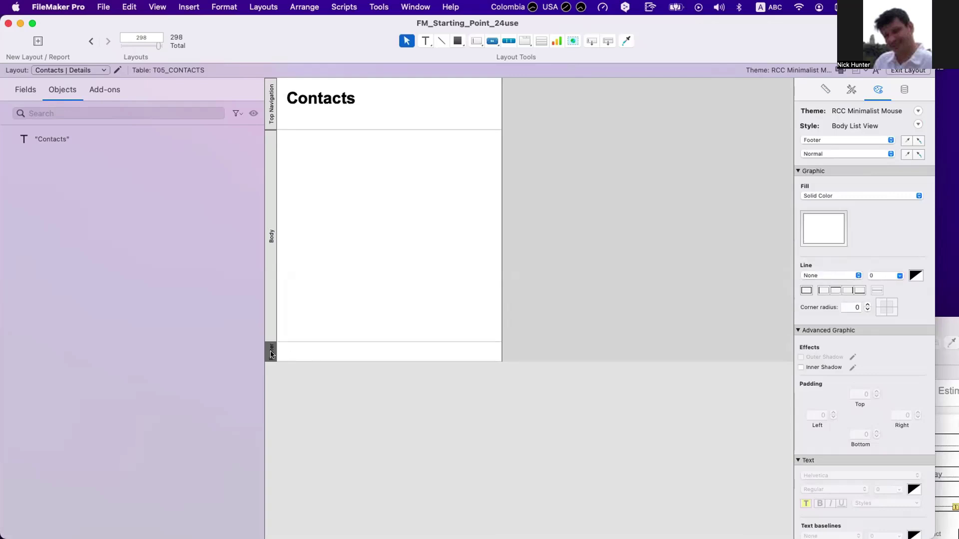
pyautogui.press('BackSpace')
pyautogui.moveTo(298, 341); pyautogui.dragTo(297, 408)
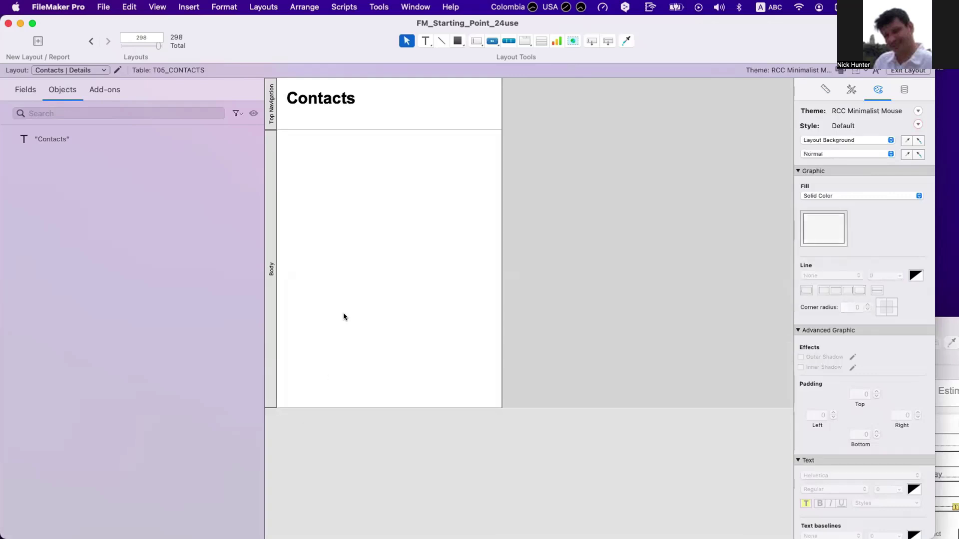
pyautogui.click(825, 90)
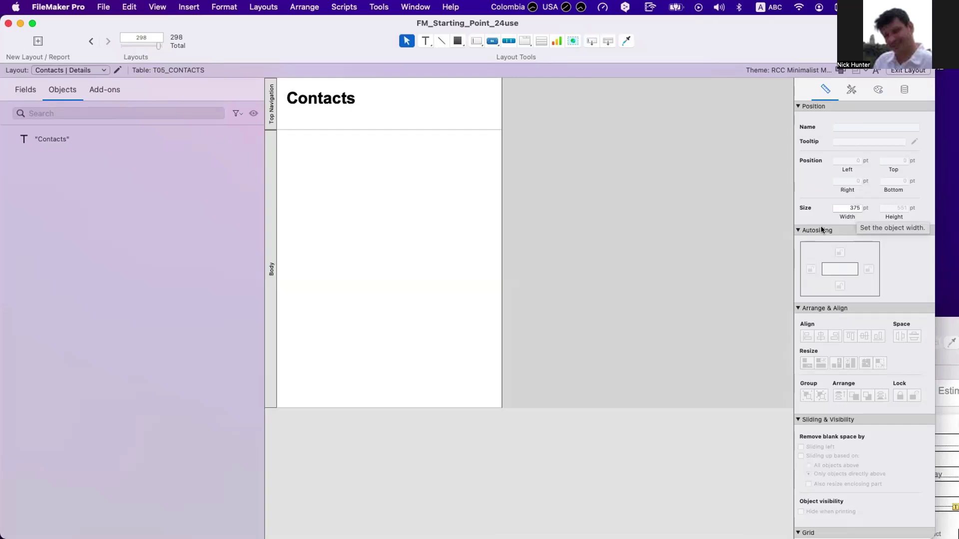
# - Delete the Contacts title text from the Top Navigation part of the details layout
pyautogui.click(942, 368)
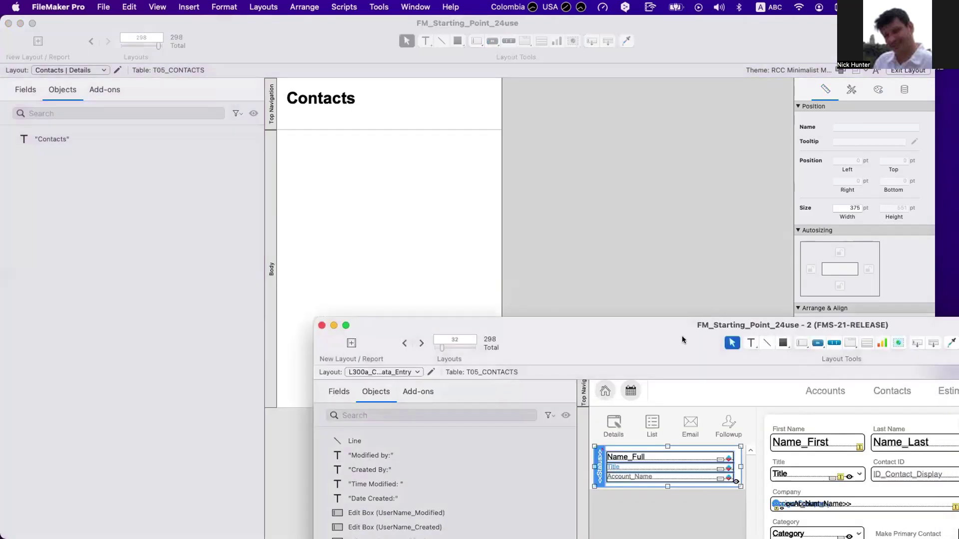
pyautogui.click(320, 99)
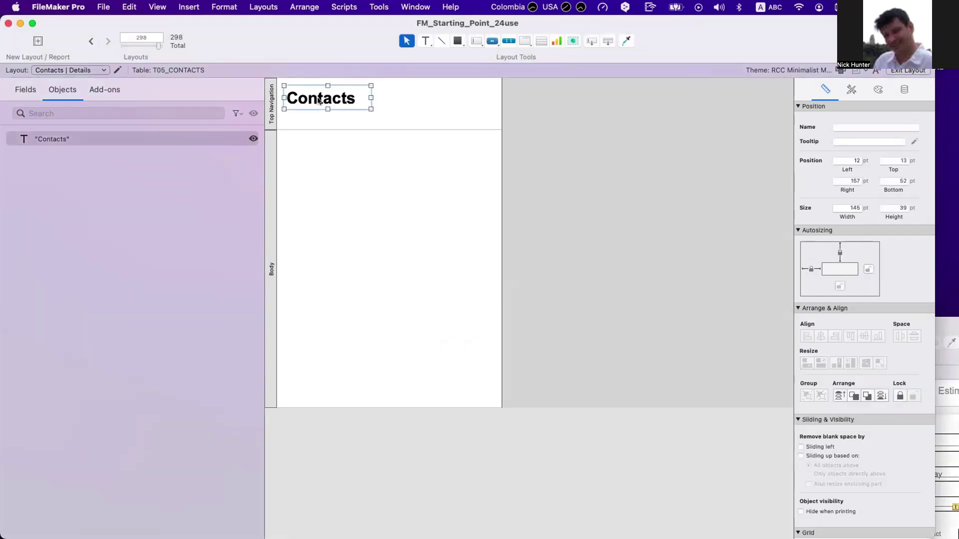
pyautogui.press('Delete')
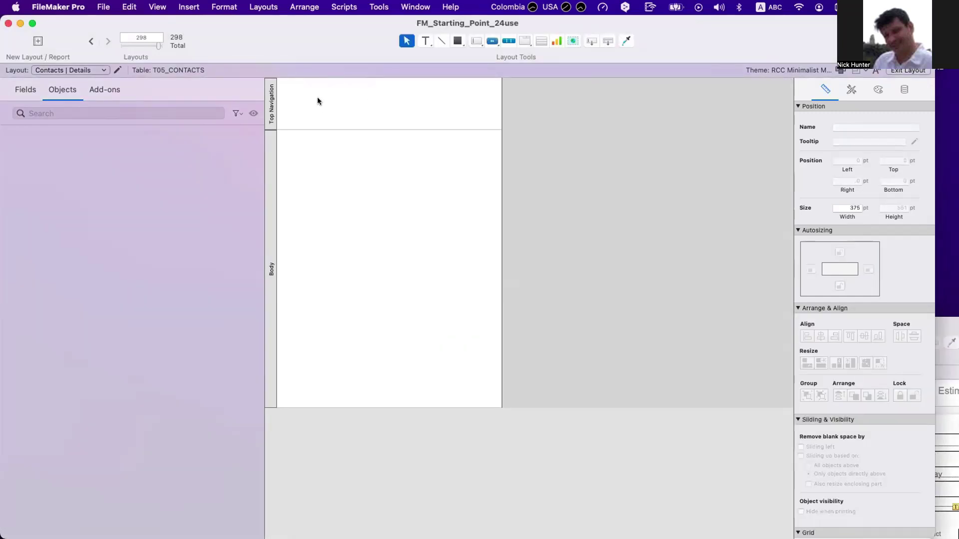
# - Draw a button about 111 by 30 pt in the Top Navigation part and label it Contacts
pyautogui.scroll(2, 300, 105)
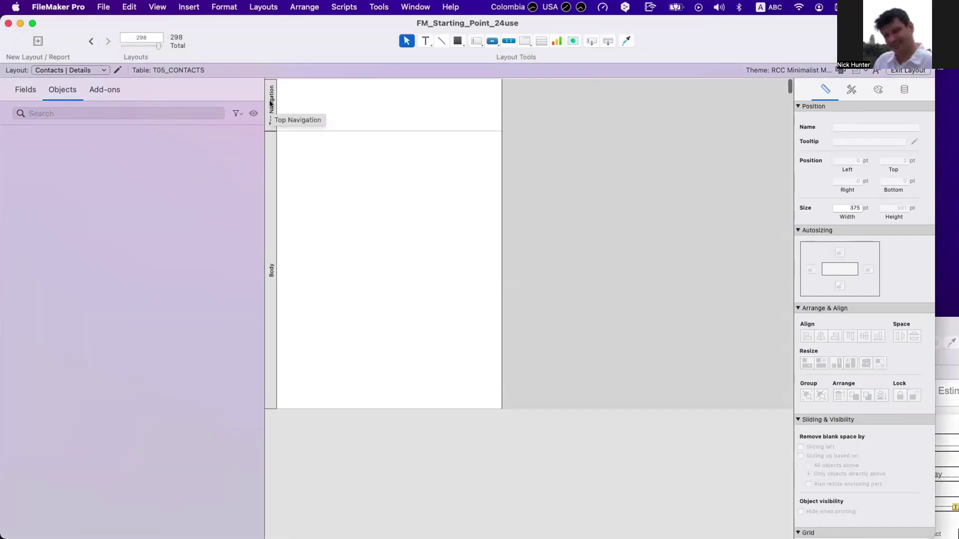
pyautogui.click(492, 41)
pyautogui.moveTo(286, 94); pyautogui.dragTo(355, 114)
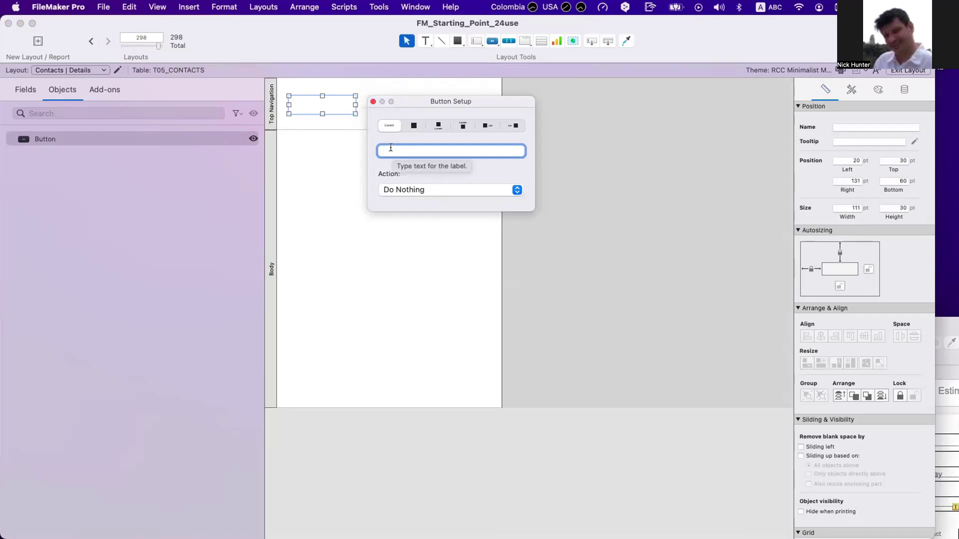
pyautogui.write('Contacts')
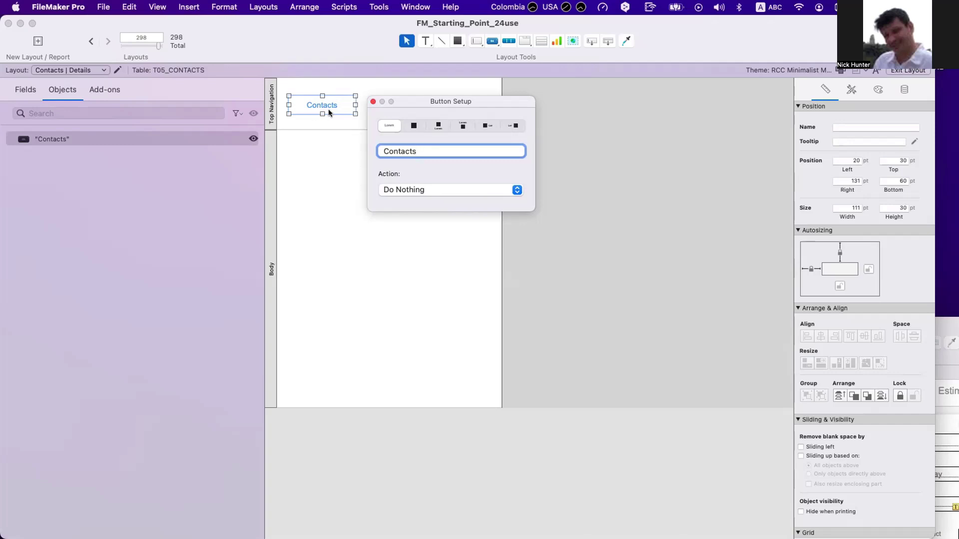
# - Give the Contacts button a bold left-pointing chevron icon placed to the left of its label
pyautogui.click(488, 126)
pyautogui.scroll(-3, 427, 202)
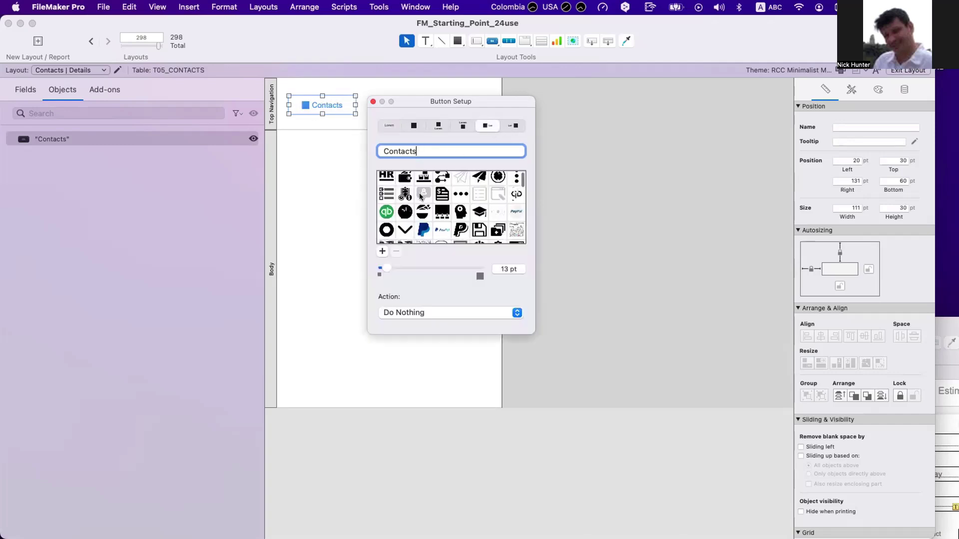
pyautogui.scroll(-10, 428, 203)
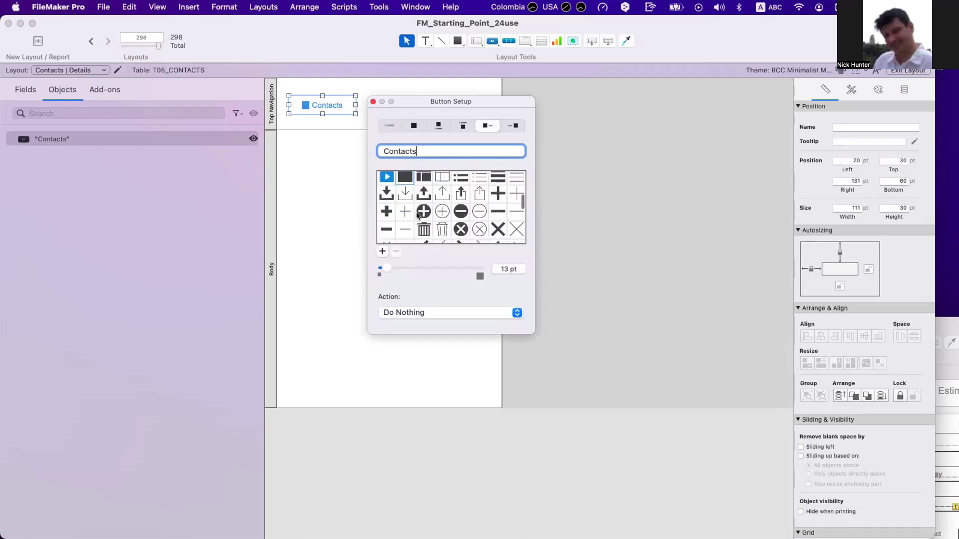
pyautogui.click(423, 215)
pyautogui.scroll(-1, 423, 210)
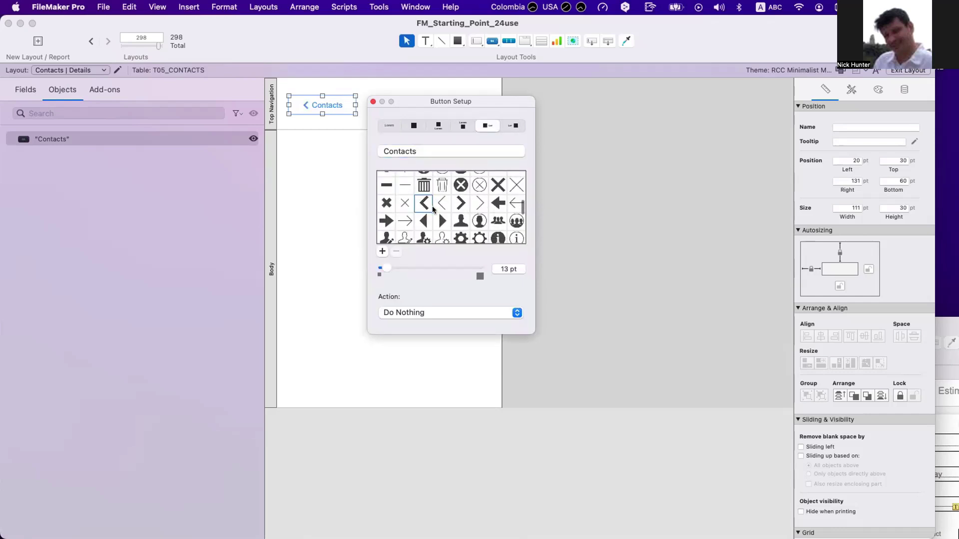
pyautogui.click(372, 102)
# - Move the Contacts button closer to the layout's top-left corner and left-align its icon and label
pyautogui.click(360, 122)
pyautogui.moveTo(336, 110)
pyautogui.mouseDown()
pyautogui.moveTo(325, 97)
pyautogui.moveTo(367, 113)
pyautogui.moveTo(354, 99)
pyautogui.moveTo(324, 102)
pyautogui.mouseUp()
pyautogui.click(879, 90)
pyautogui.scroll(-5, 864, 275)
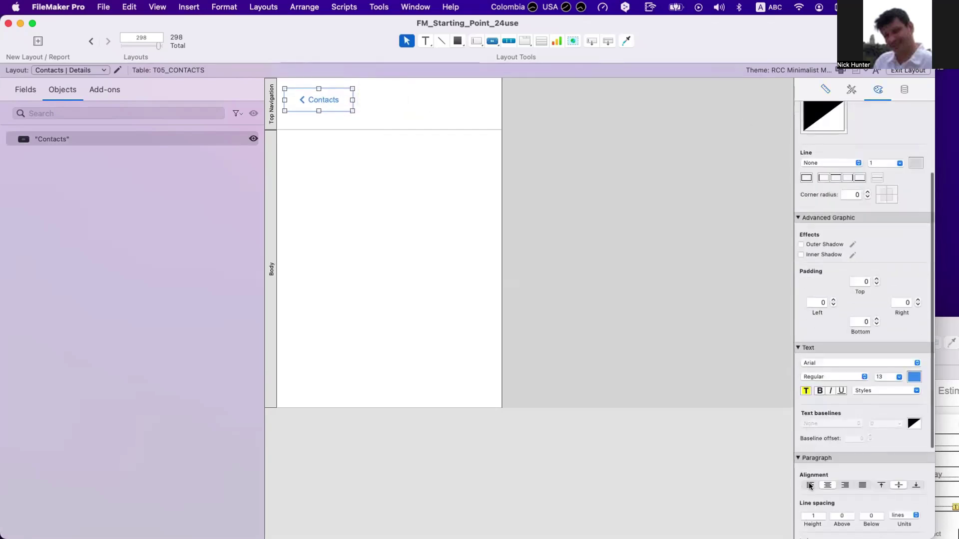
pyautogui.press('super+bracketleft')
# - Narrow the Contacts button to fit its content more closely and set its text size to 15 pt
pyautogui.moveTo(352, 100); pyautogui.dragTo(311, 102)
pyautogui.click(350, 107)
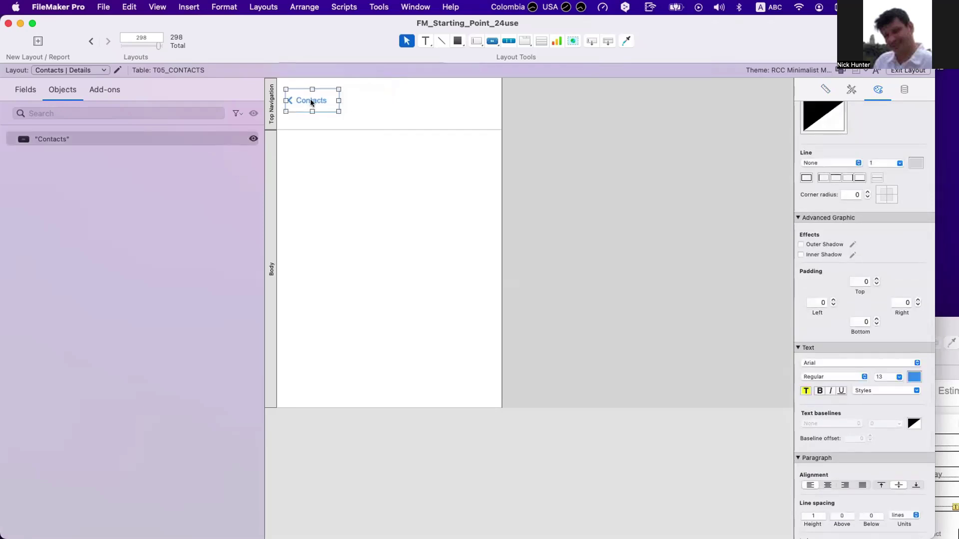
pyautogui.click(886, 375)
pyautogui.press('BackSpace')
pyautogui.press('BackSpace')
pyautogui.write('15')
pyautogui.press('Return')
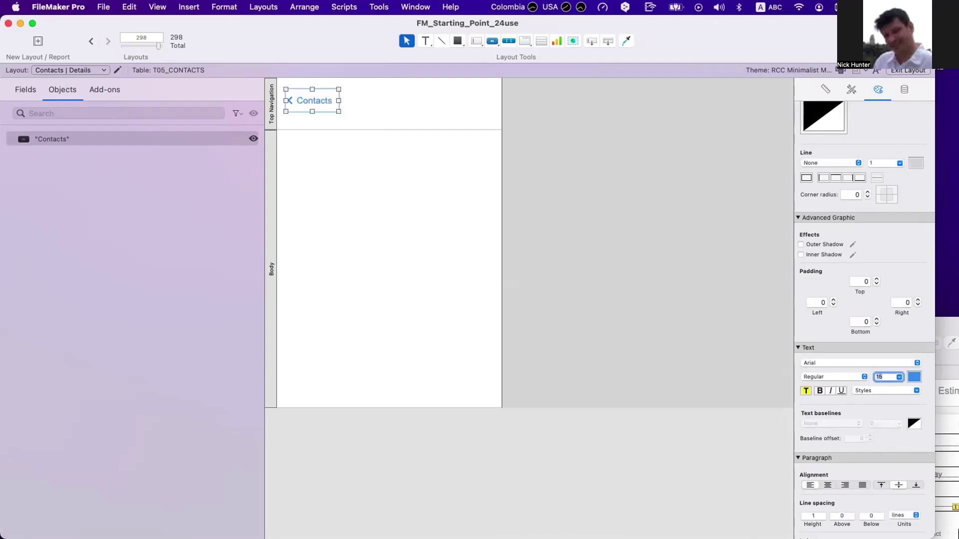
# - Widen the Contacts button slightly and set its chevron icon size to 15 pt
pyautogui.click(535, 224)
pyautogui.click(329, 101)
pyautogui.doubleClick(335, 100)
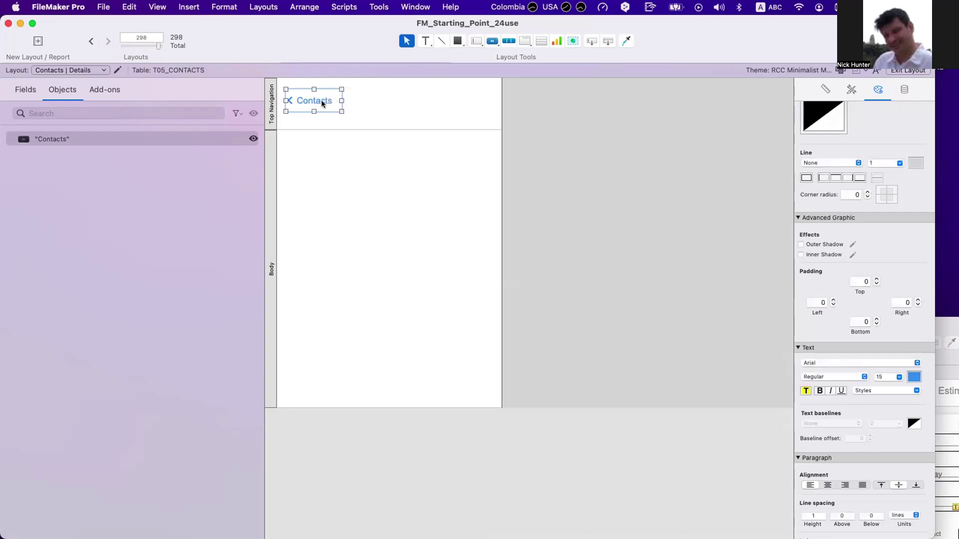
pyautogui.click(487, 261)
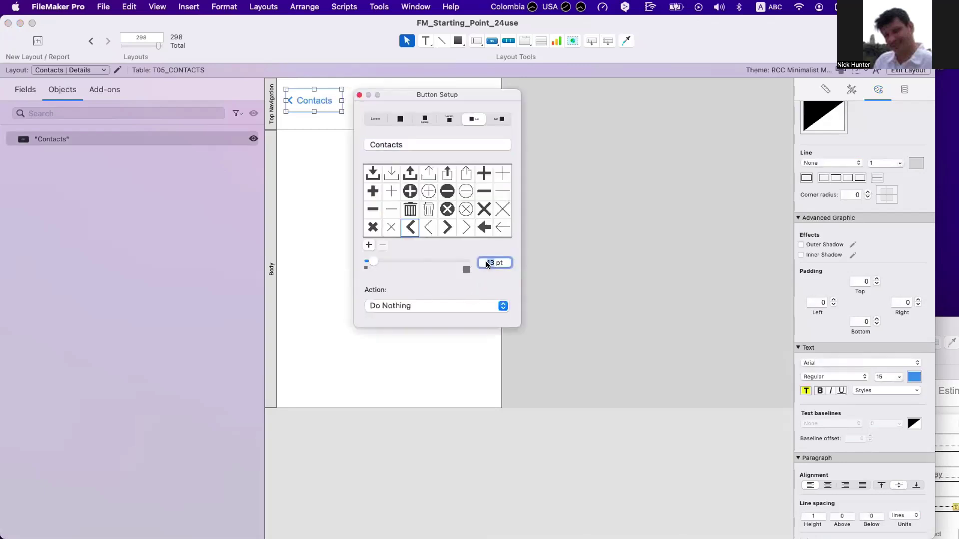
pyautogui.write('5')
pyautogui.press('Return')
pyautogui.click(350, 114)
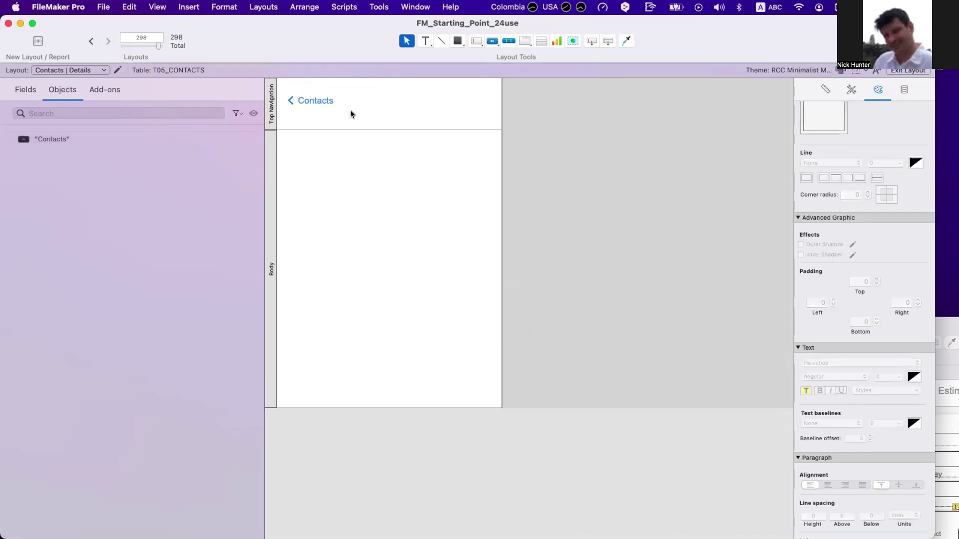
# - Give the Contacts button a single-step action that uses the Go to Layout script step
pyautogui.click(312, 100)
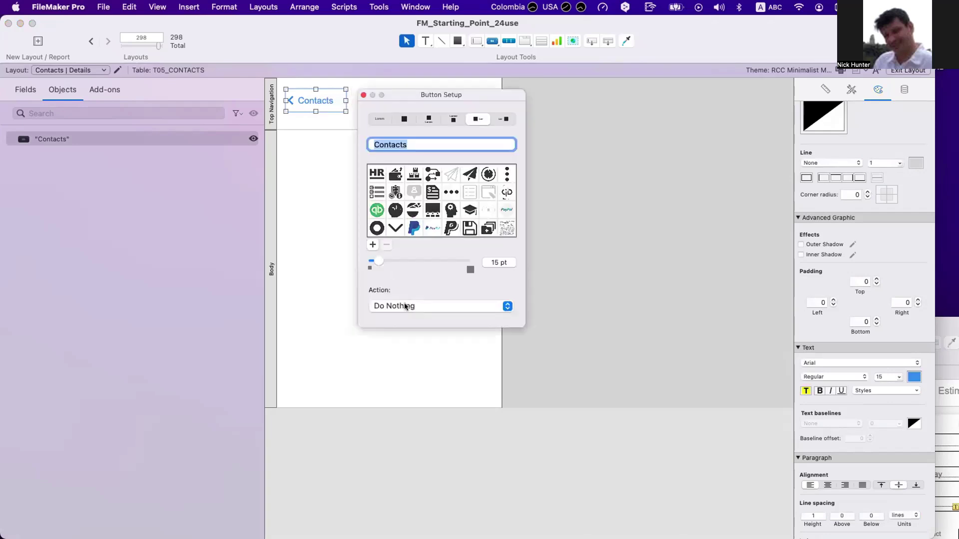
pyautogui.click(404, 306)
pyautogui.click(407, 324)
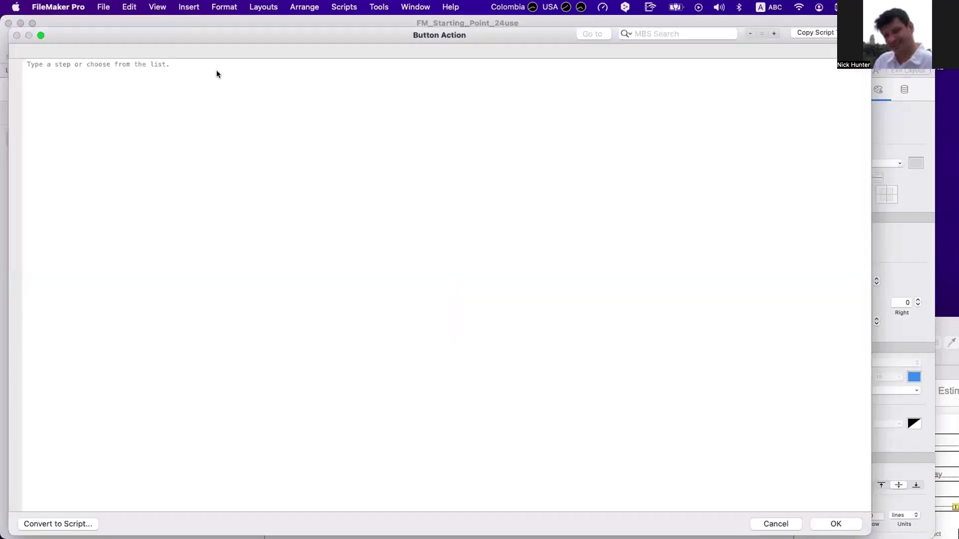
pyautogui.click(101, 67)
pyautogui.write('go to l')
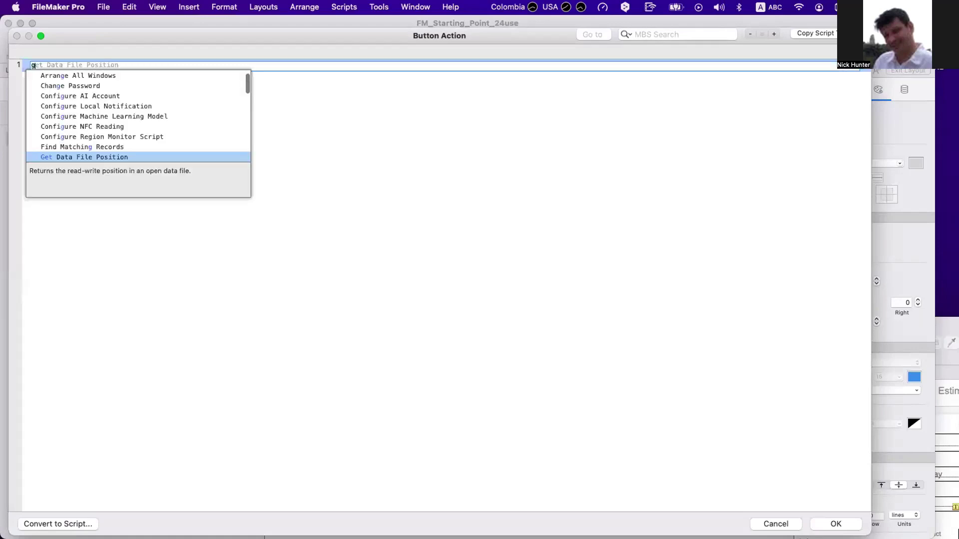
pyautogui.press('Return')
# - Set the Contacts button's Go to Layout target to the Contacts | List layout and save the button setup
pyautogui.click(160, 87)
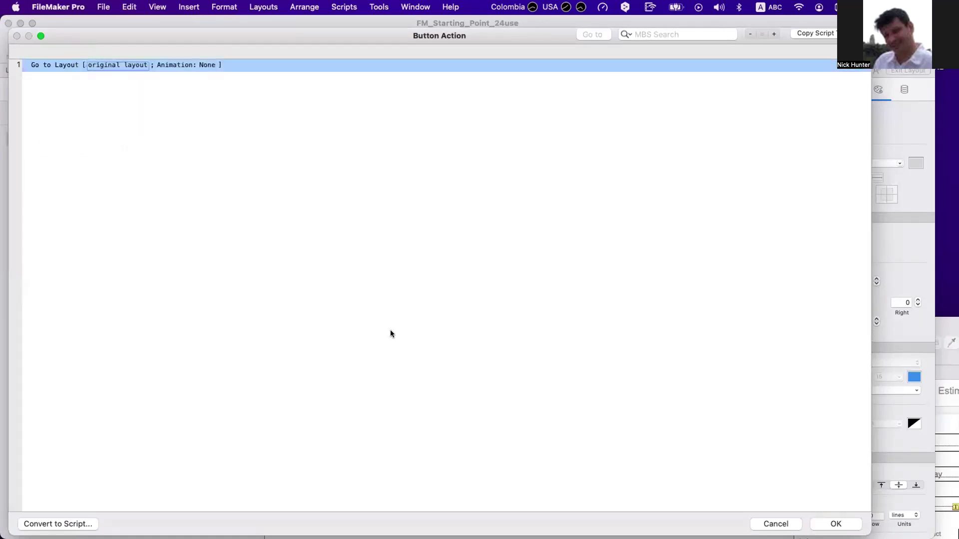
pyautogui.click(748, 204)
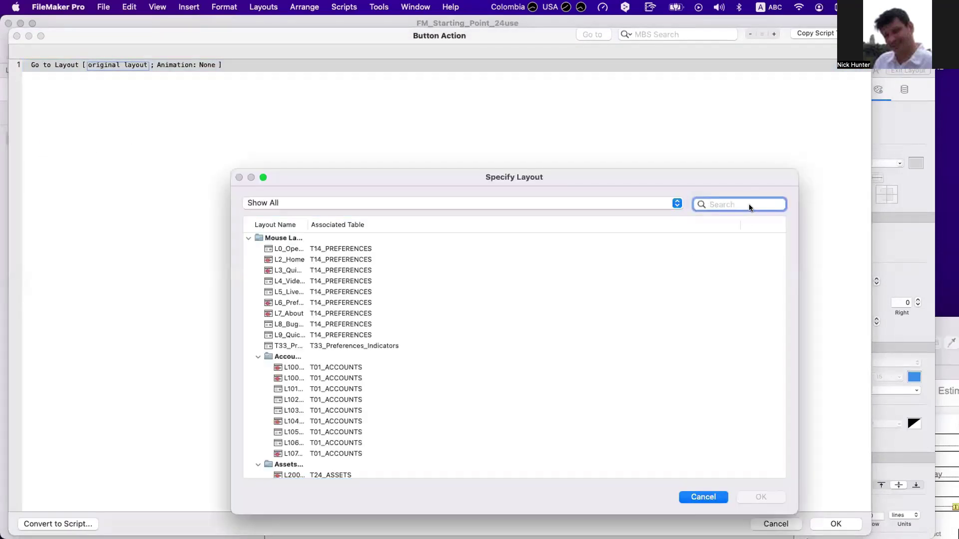
pyautogui.write('list')
pyautogui.scroll(-15, 386, 330)
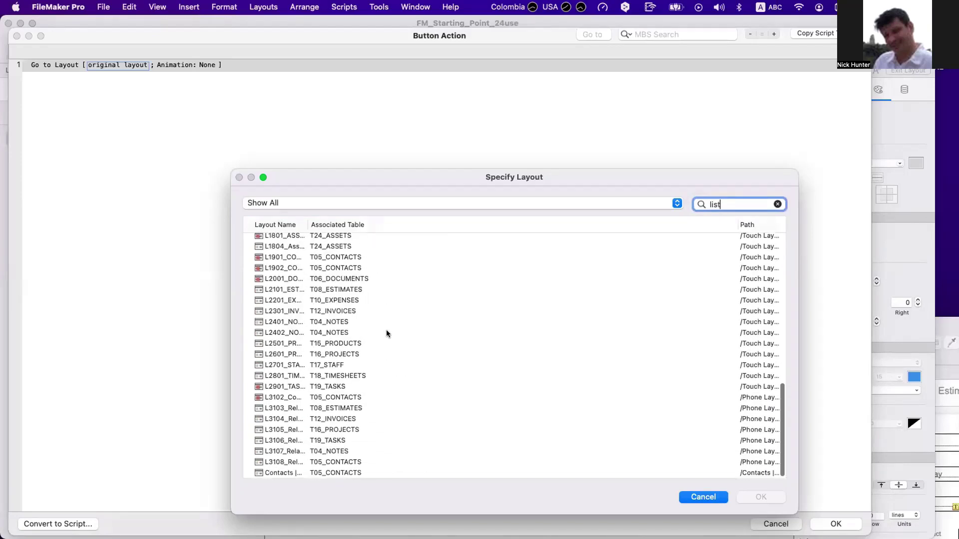
pyautogui.click(316, 473)
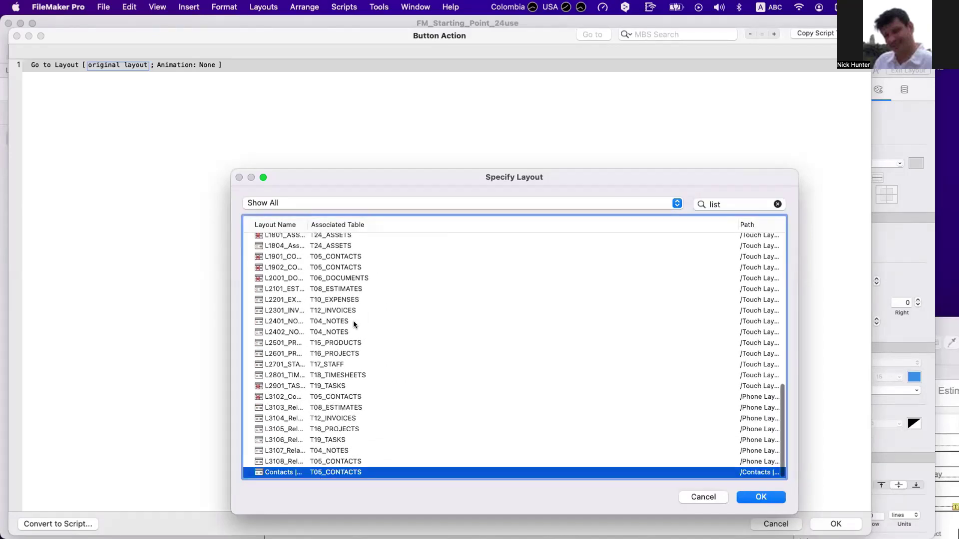
pyautogui.doubleClick(306, 225)
pyautogui.click(755, 498)
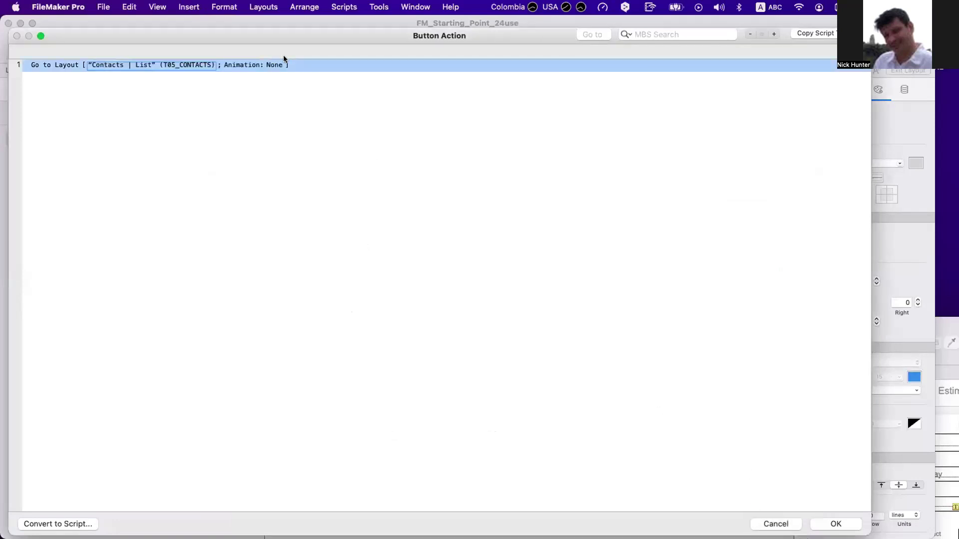
pyautogui.press('Return')
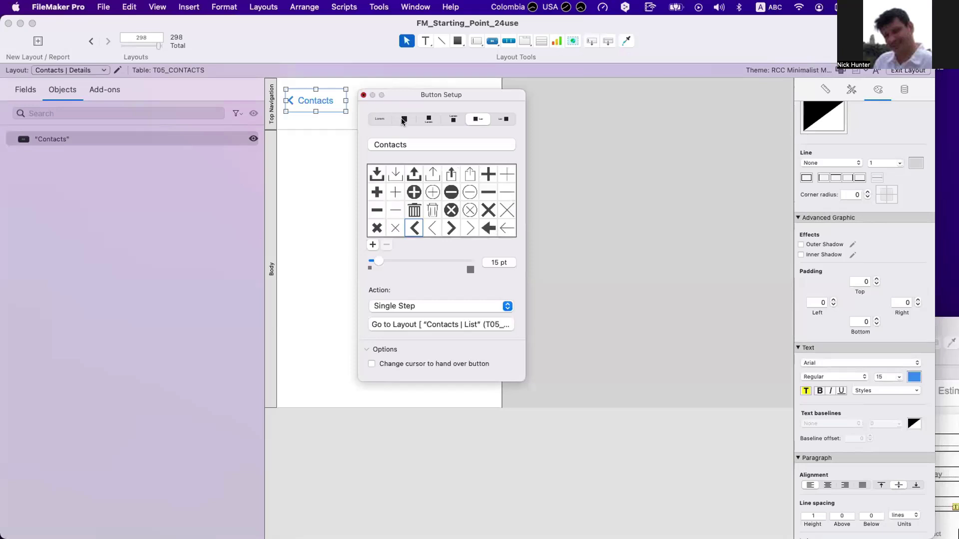
pyautogui.click(406, 151)
pyautogui.click(406, 151)
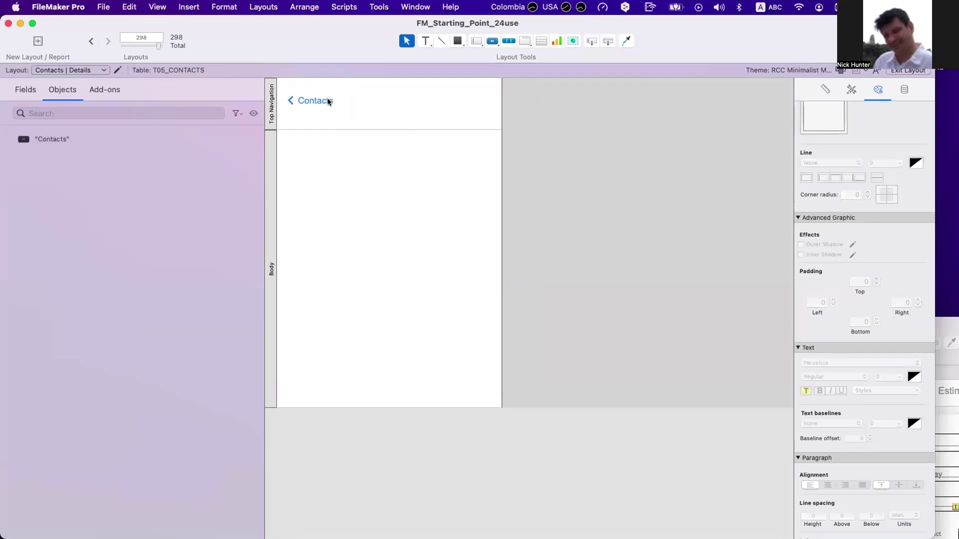
# - Move the Contacts button up toward the layout's top edge and shorten the Top Navigation part to fit it
pyautogui.moveTo(328, 98); pyautogui.dragTo(311, 93)
pyautogui.click(332, 146)
pyautogui.click(328, 175)
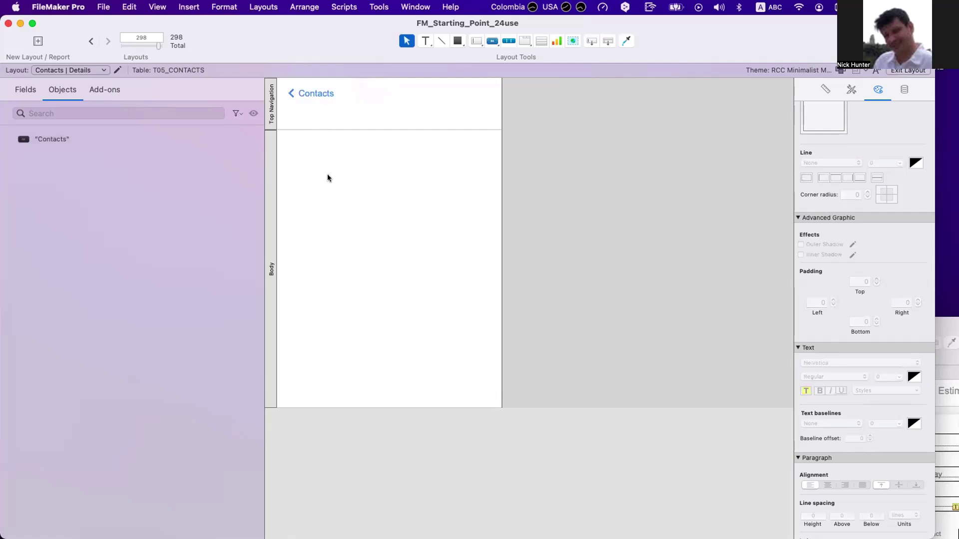
pyautogui.click(327, 122)
pyautogui.moveTo(326, 122); pyautogui.dragTo(324, 108)
pyautogui.click(313, 92)
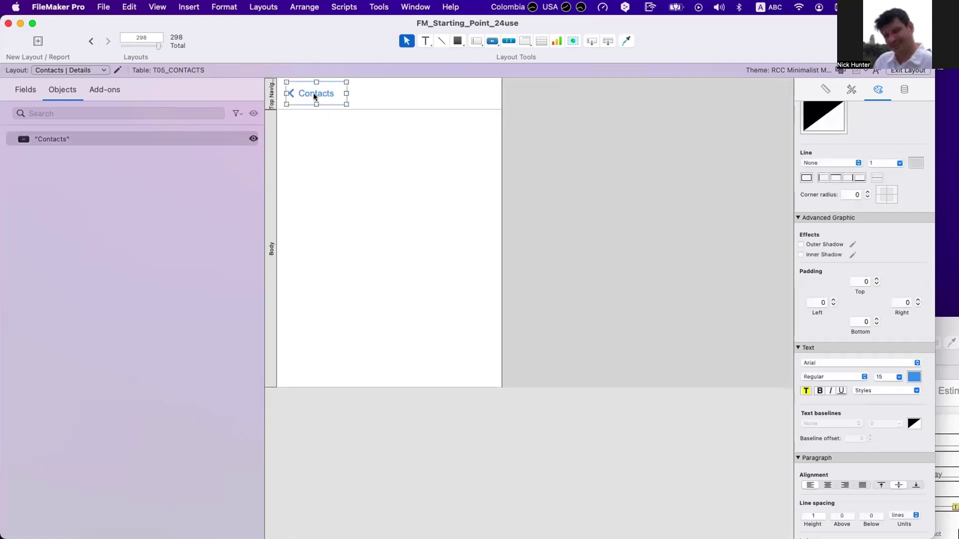
# - On the Contacts | List layout, give the contact card's chevron button a single-step Go to Layout action
pyautogui.click(85, 41)
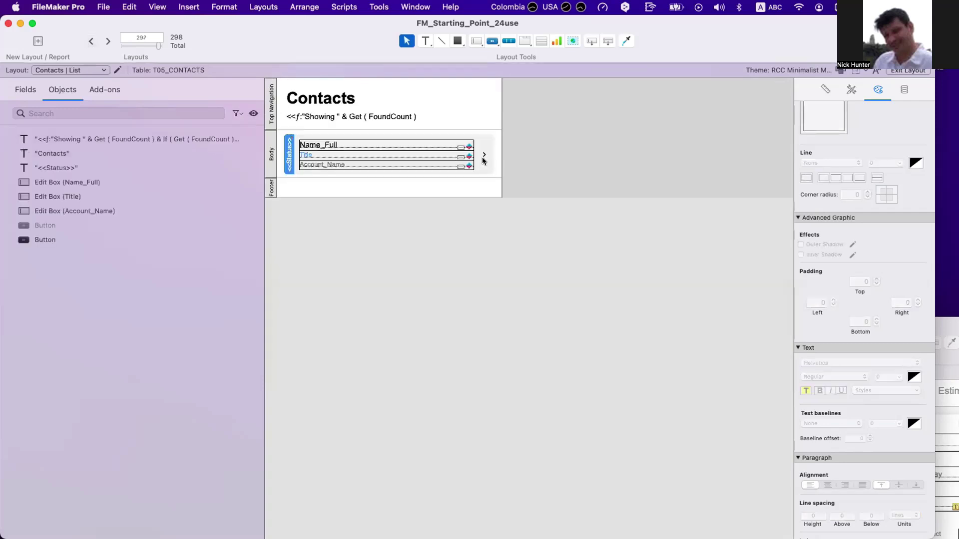
pyautogui.doubleClick(484, 159)
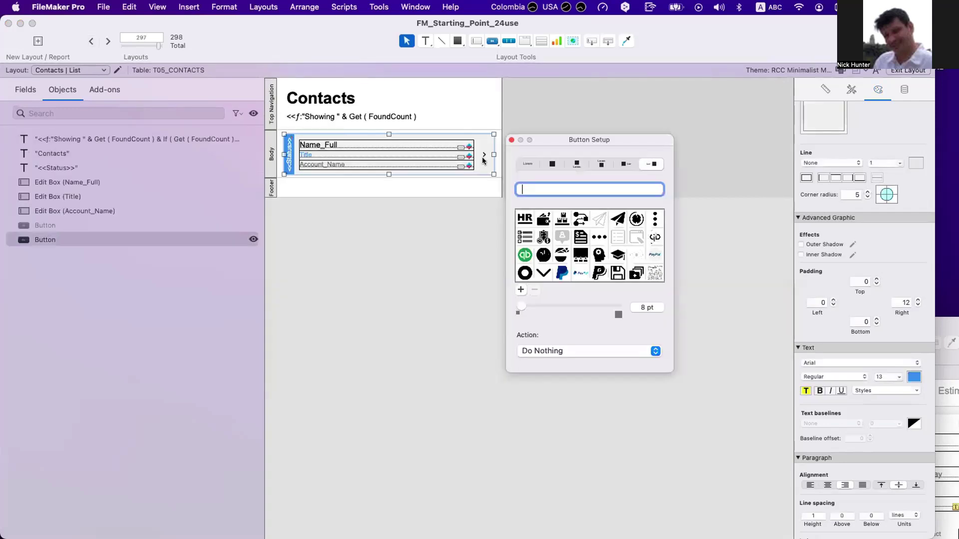
pyautogui.click(558, 349)
pyautogui.click(563, 374)
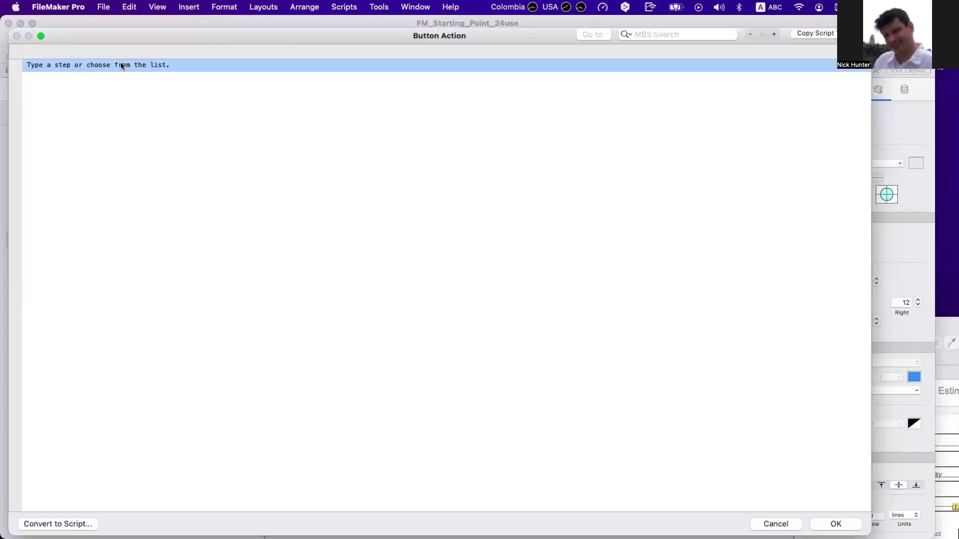
pyautogui.write('go')
pyautogui.press('Down')
pyautogui.press('Return')
# - Set the card button's Go to Layout target to the Contacts | Details layout and save the button setup
pyautogui.click(121, 64)
pyautogui.click(151, 82)
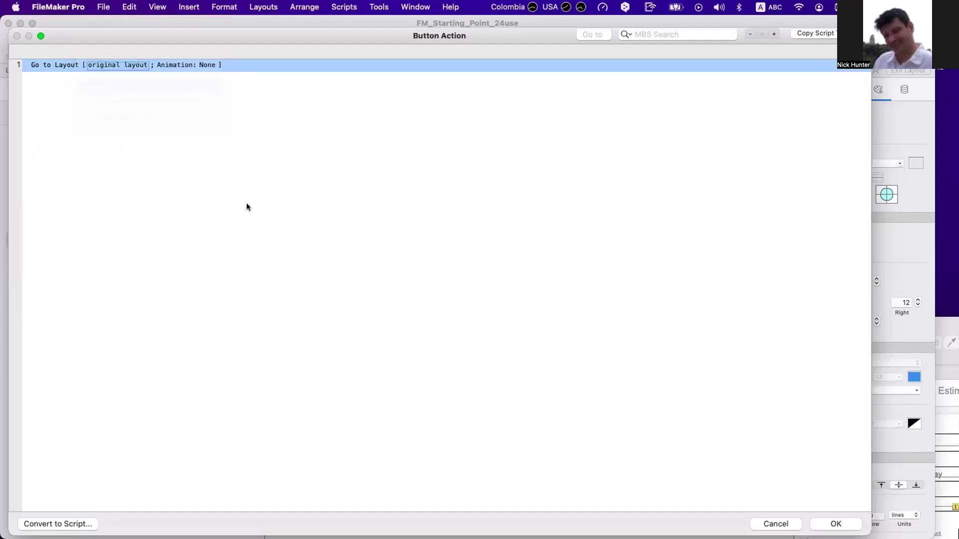
pyautogui.click(726, 198)
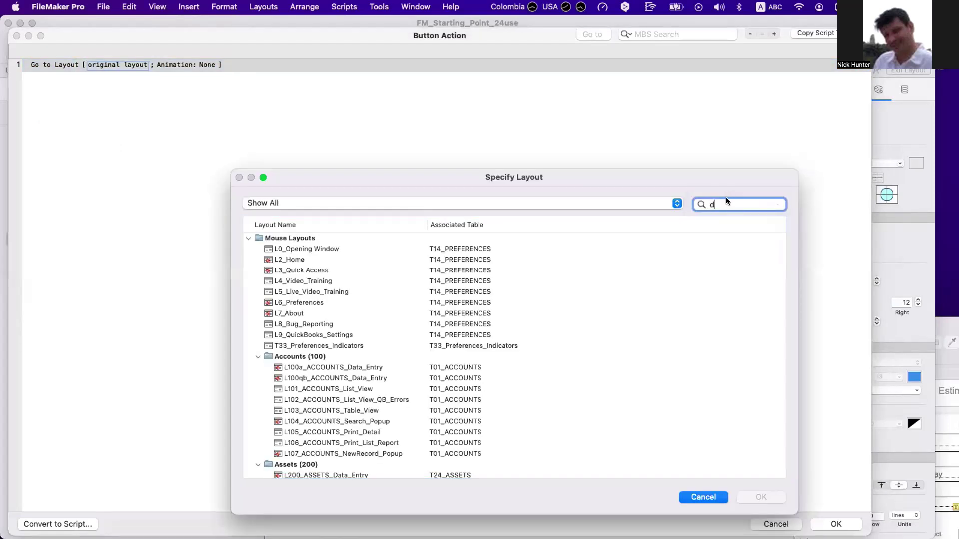
pyautogui.write('detail')
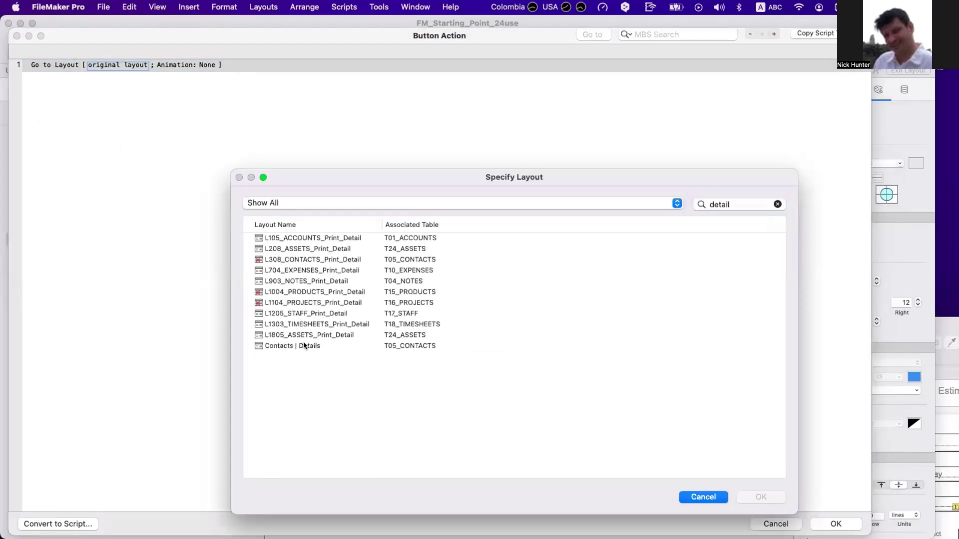
pyautogui.doubleClick(305, 346)
pyautogui.press('Return')
pyautogui.click(358, 265)
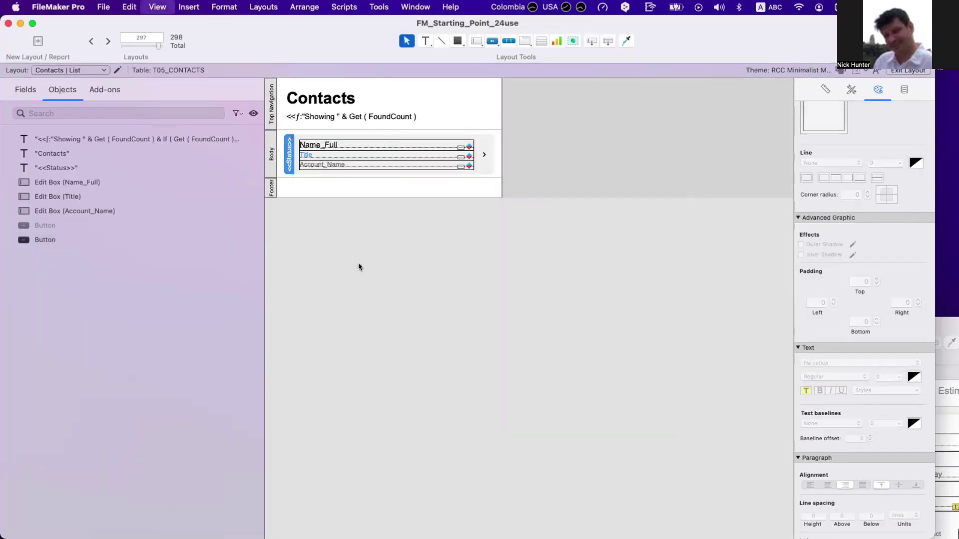
# - Test the first contact card's navigation in Browse mode, saving the layout, and return to Layout mode on the details layout
pyautogui.press('super+b')
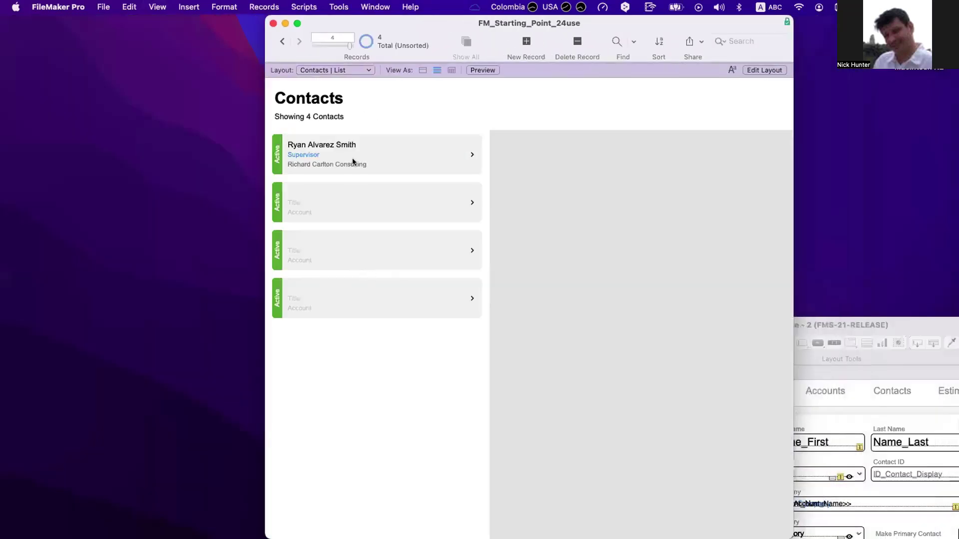
pyautogui.click(357, 160)
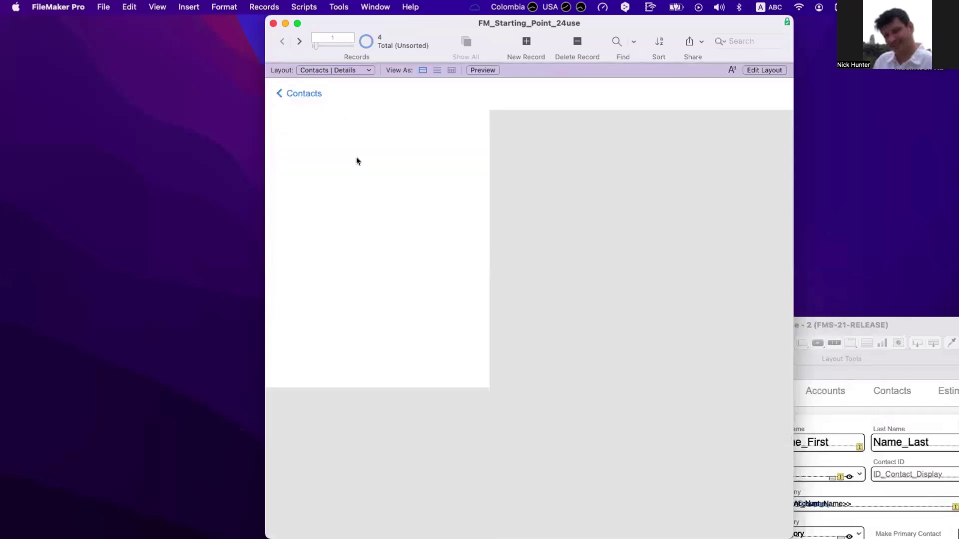
pyautogui.press('super+l')
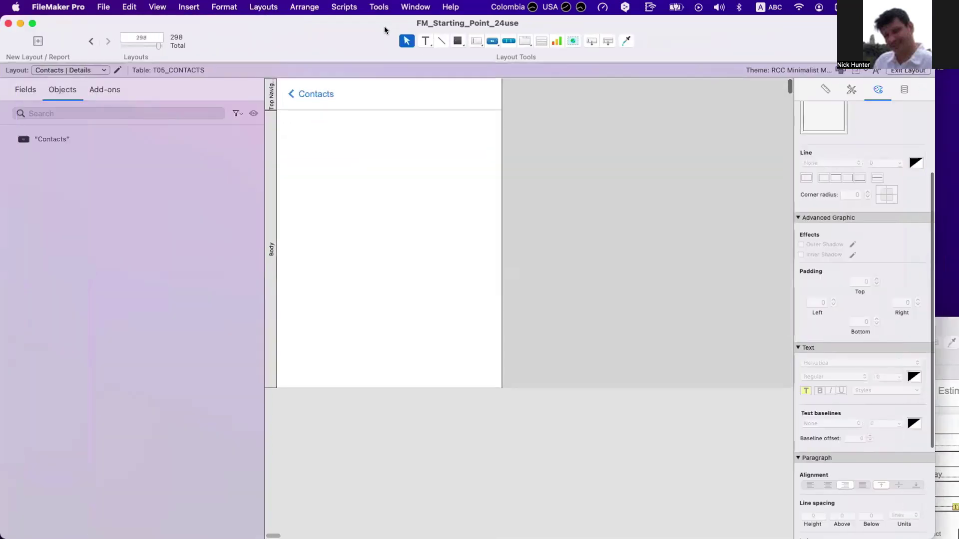
# - Bring the second window's full-size contact layout forward and examine the name, account, phone and email block of its Notes header
pyautogui.click(903, 357)
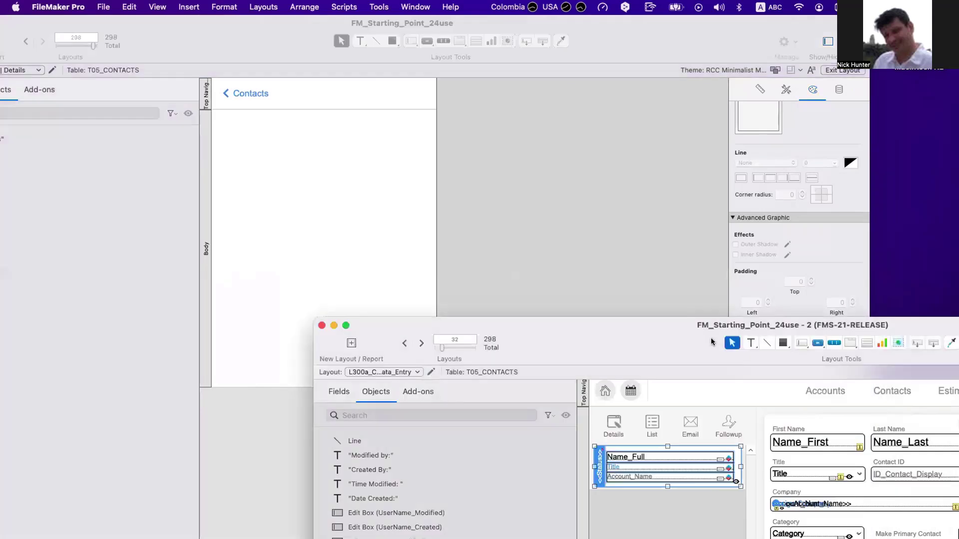
pyautogui.doubleClick(682, 345)
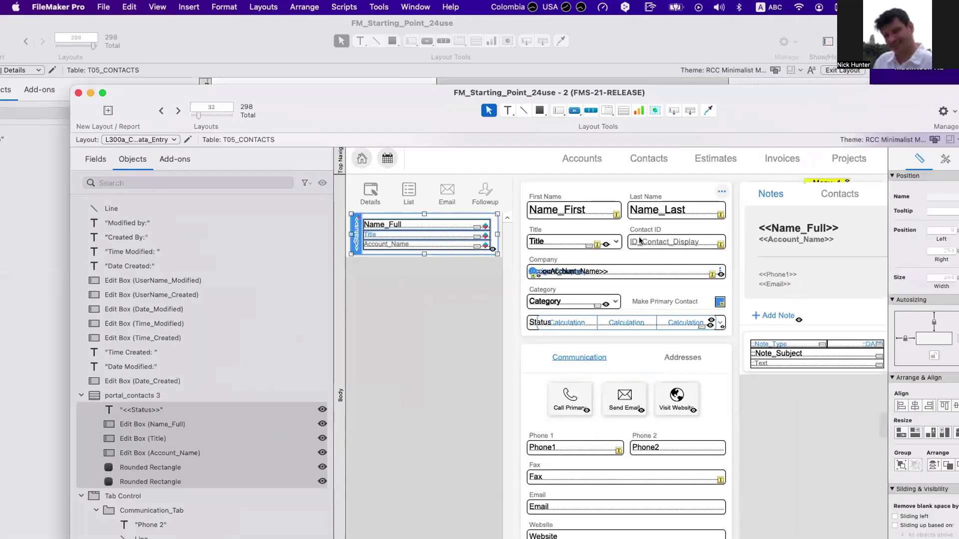
pyautogui.hscroll(10, 688, 250)
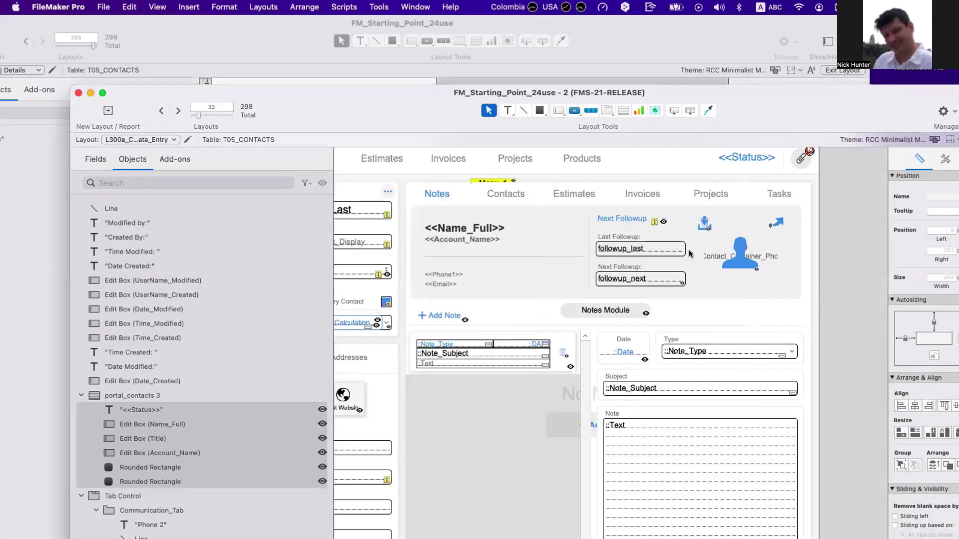
pyautogui.click(465, 288)
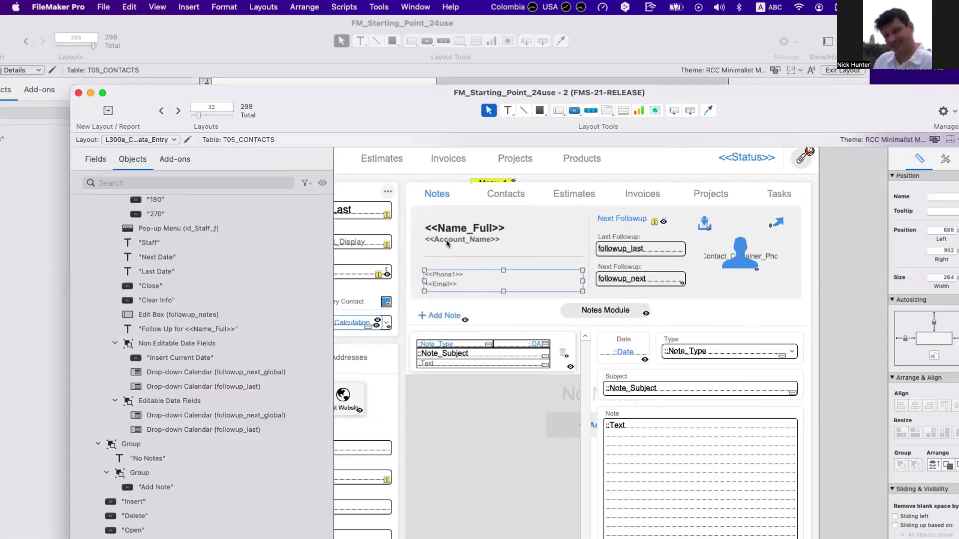
pyautogui.keyDown('shift'); pyautogui.click(472, 225); pyautogui.keyUp('shift')
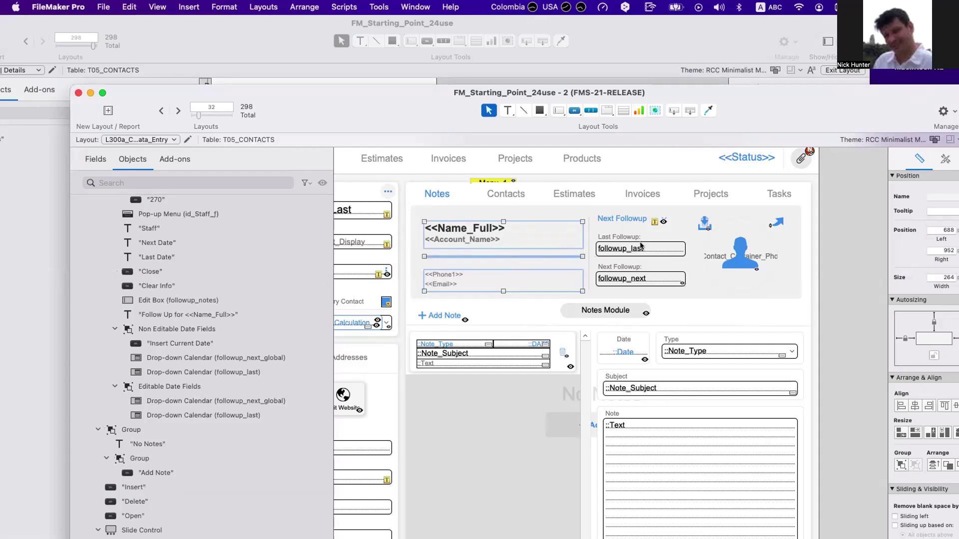
pyautogui.click(838, 297)
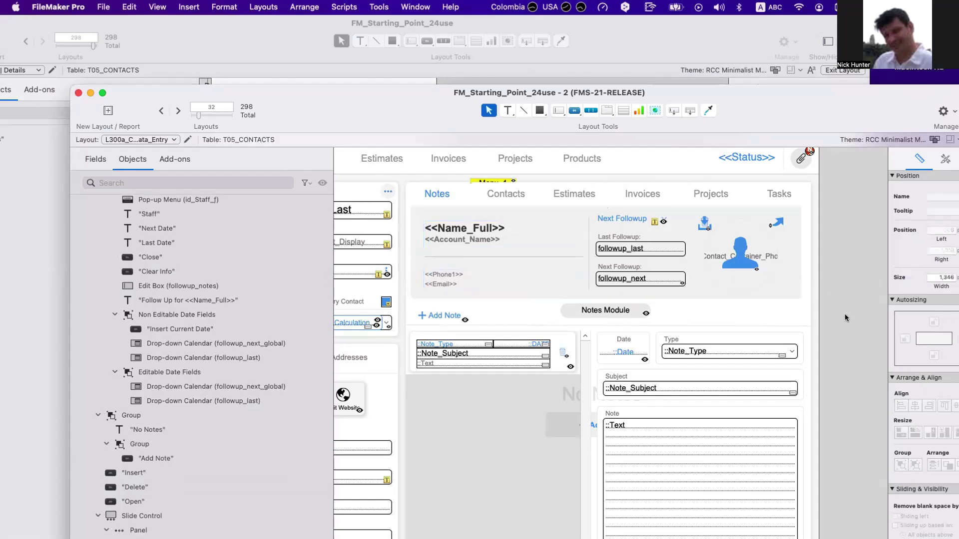
# - Inspect the icon buttons above the contact photo, moving the Insert button off the layout and back to check what lies beneath
pyautogui.click(778, 223)
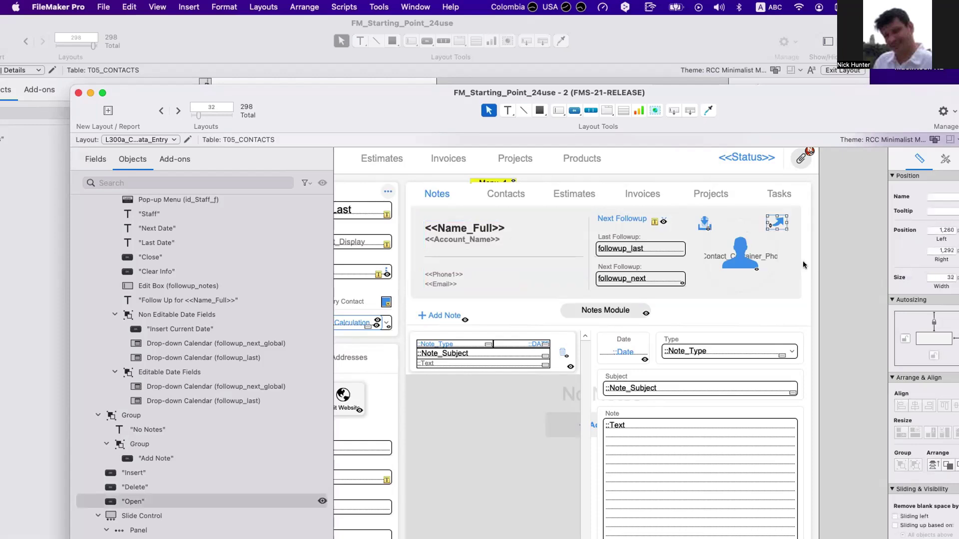
pyautogui.click(706, 224)
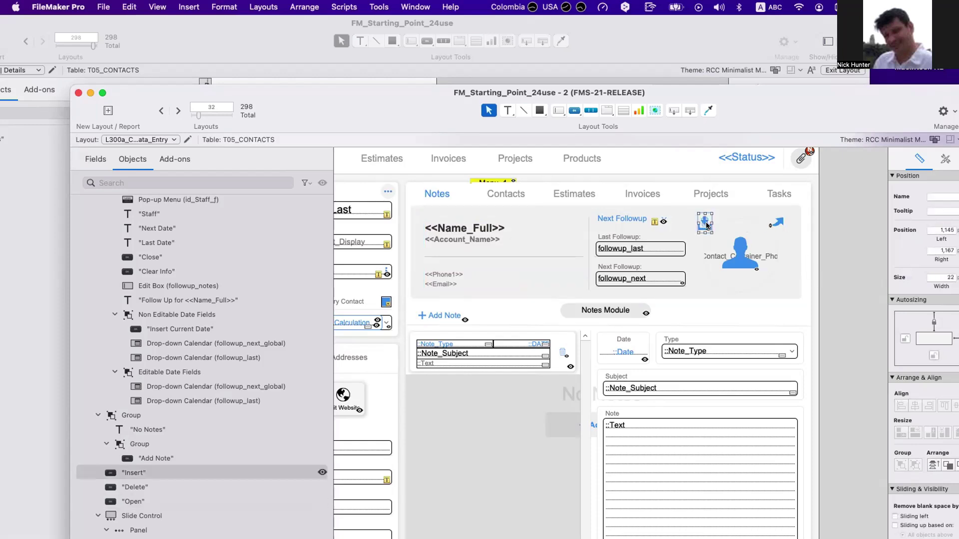
pyautogui.moveTo(706, 225); pyautogui.dragTo(829, 224)
pyautogui.press('super+c')
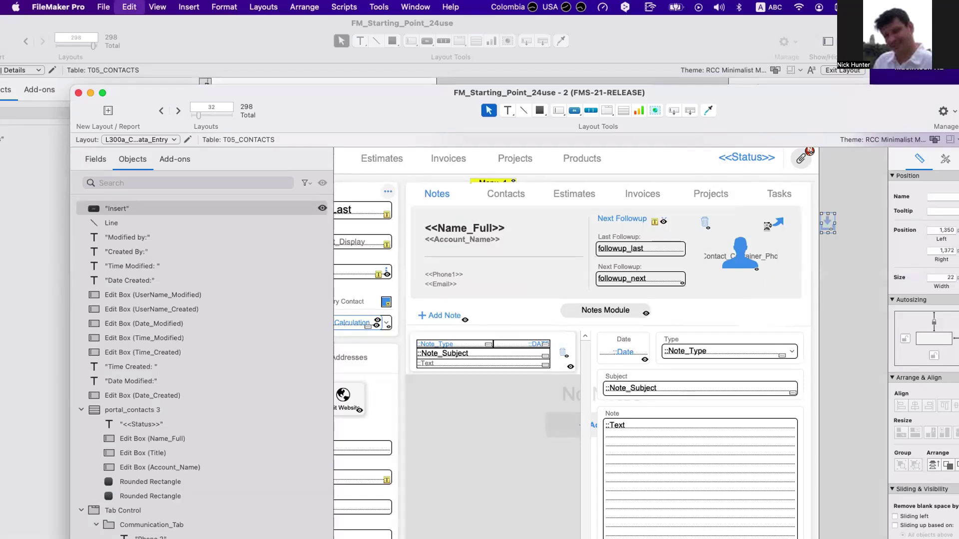
pyautogui.moveTo(766, 226); pyautogui.dragTo(712, 226)
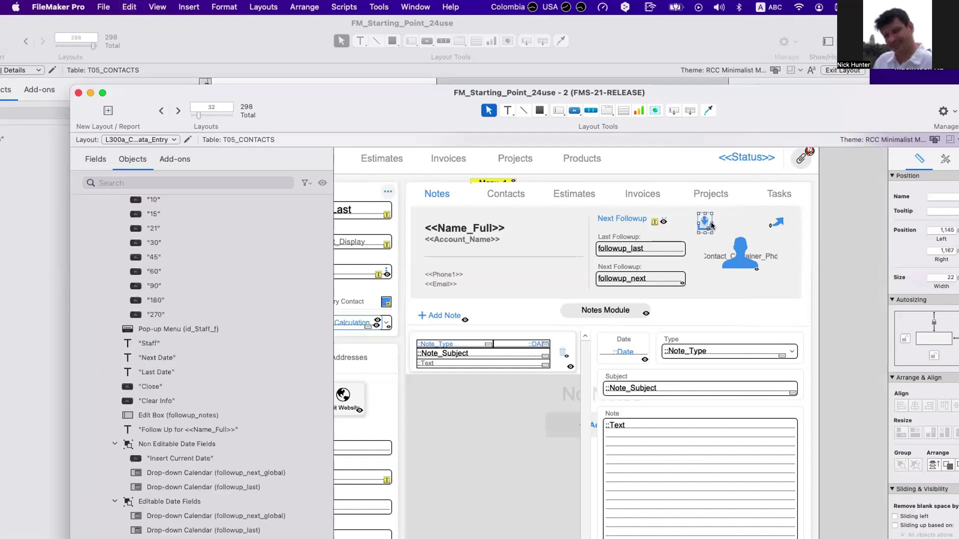
# - Inspect the contact photo container and its placeholder icon in the Notes header, checking which objects an area selection covers
pyautogui.click(760, 277)
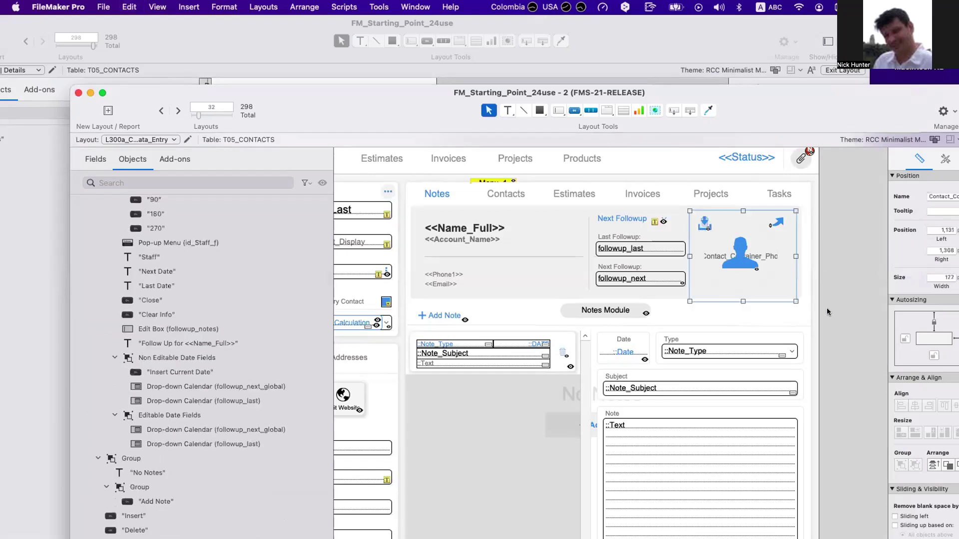
pyautogui.click(744, 274)
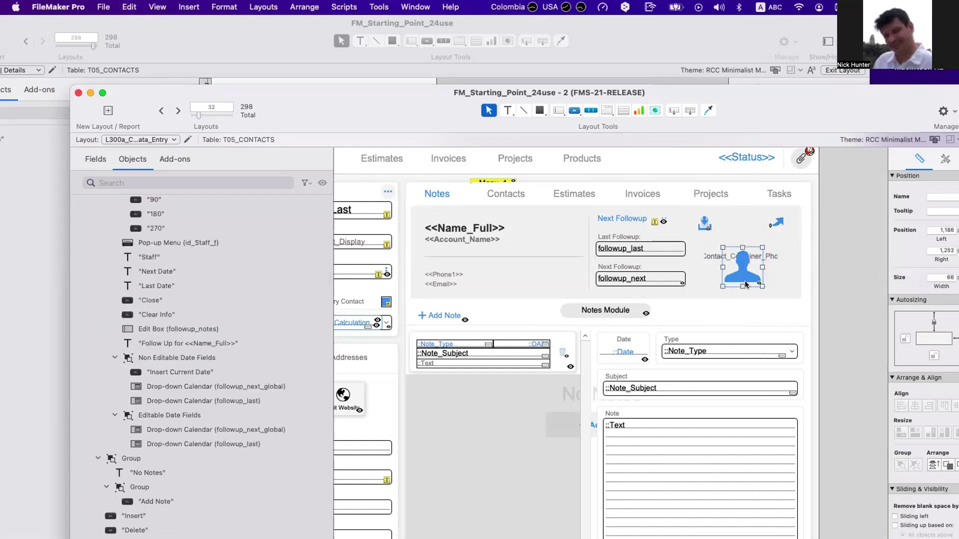
pyautogui.keyDown('shift'); pyautogui.click(769, 257); pyautogui.keyUp('shift')
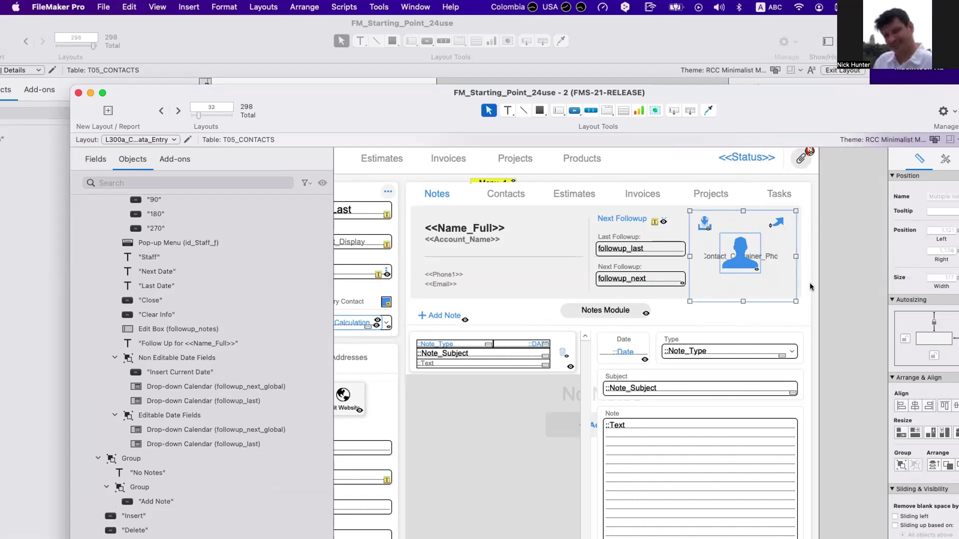
pyautogui.moveTo(837, 309); pyautogui.dragTo(396, 202)
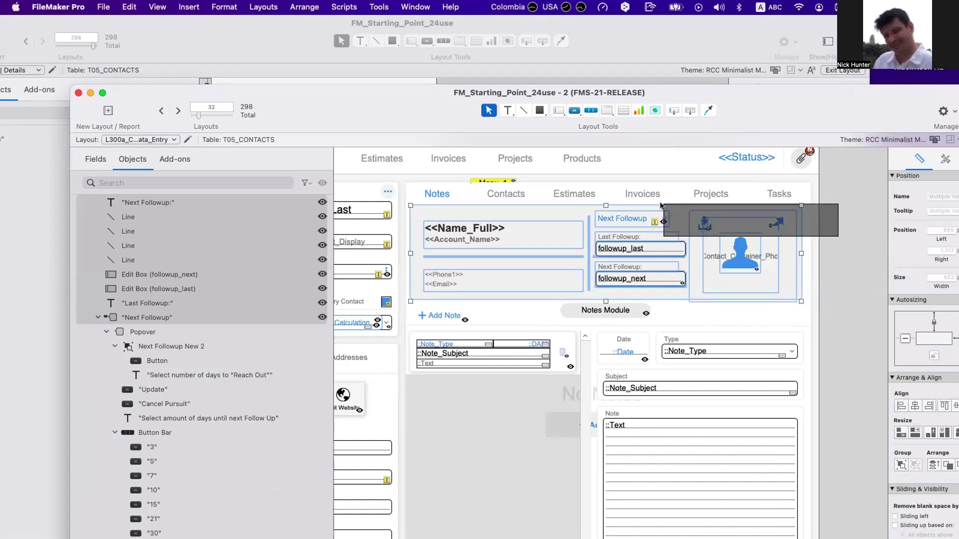
pyautogui.click(827, 260)
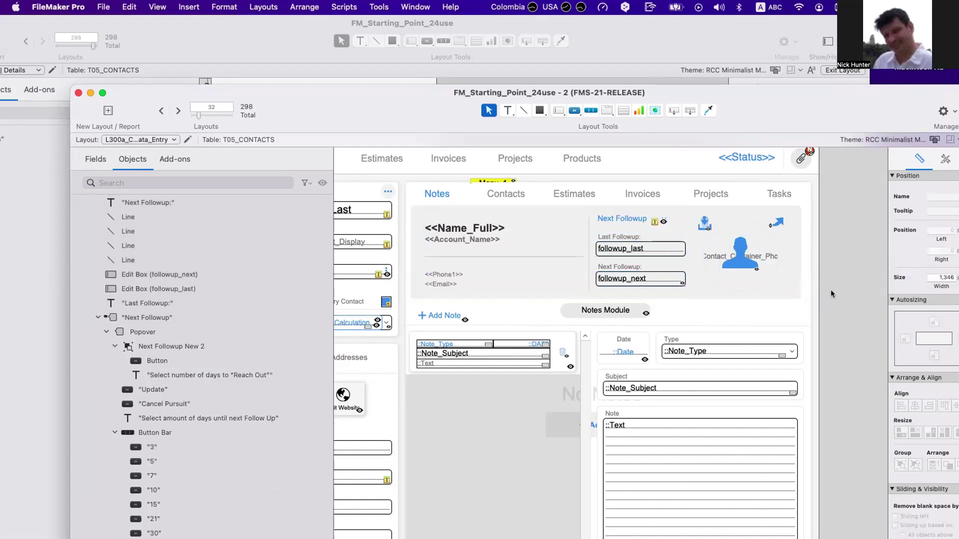
# - Reposition the second window to reveal the Inspector and try area selections over the Notes header from outside the layout
pyautogui.scroll(1, 831, 289)
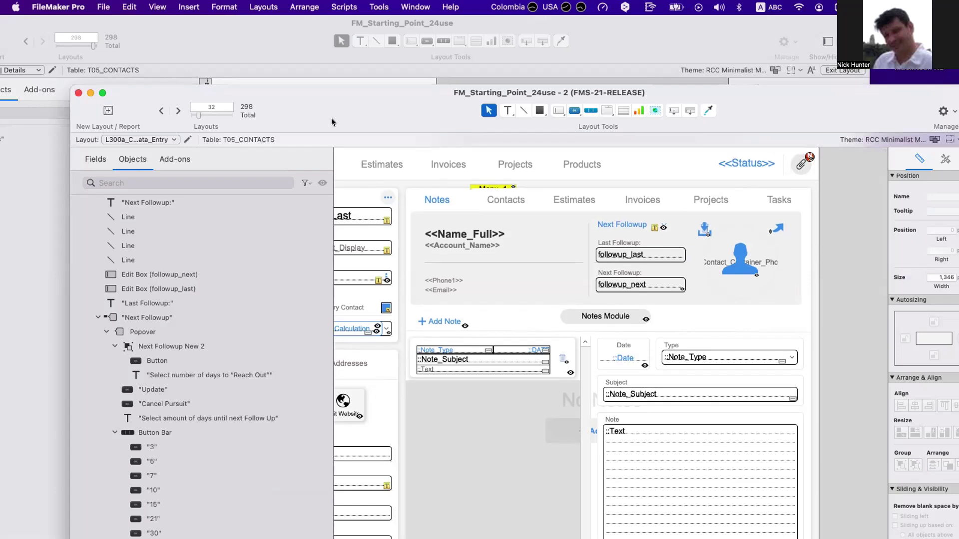
pyautogui.moveTo(333, 123); pyautogui.dragTo(249, 84)
pyautogui.hscroll(5, 752, 240)
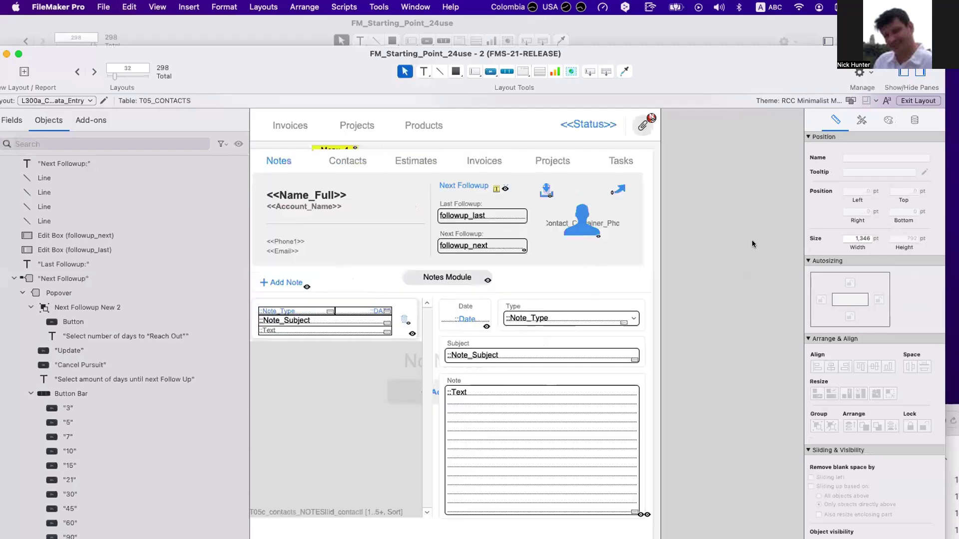
pyautogui.hscroll(-1, 565, 294)
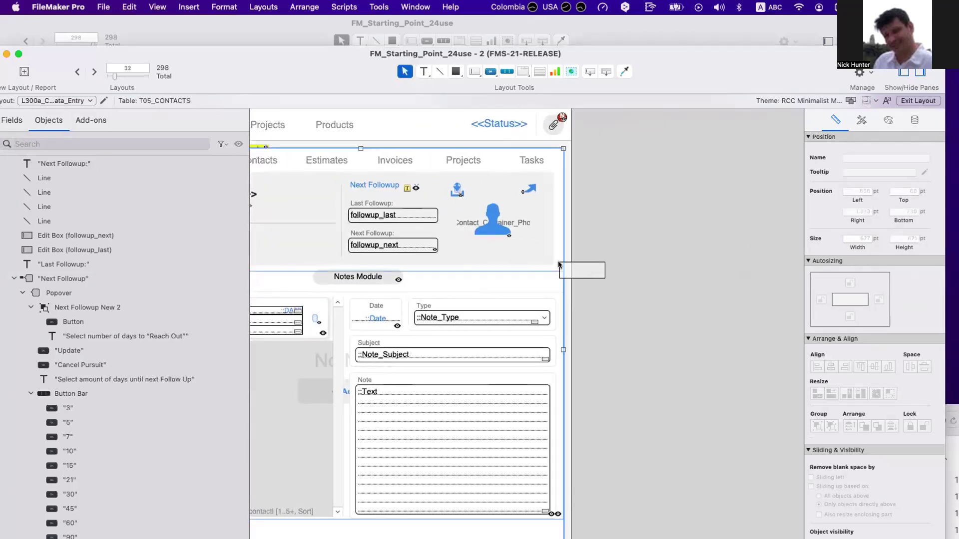
pyautogui.moveTo(601, 238); pyautogui.dragTo(758, 336)
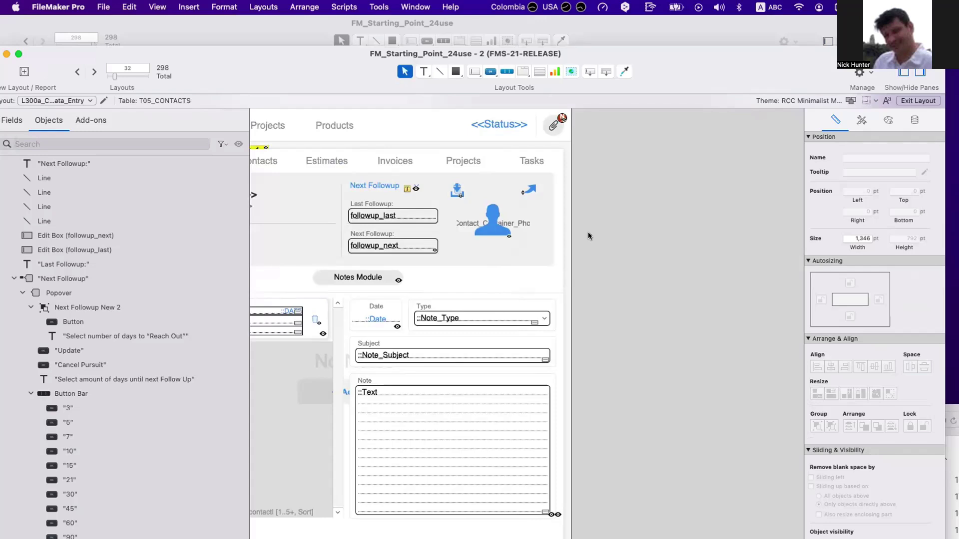
pyautogui.moveTo(589, 234); pyautogui.dragTo(701, 313)
pyautogui.moveTo(600, 218); pyautogui.dragTo(709, 299)
pyautogui.hscroll(-3, 657, 317)
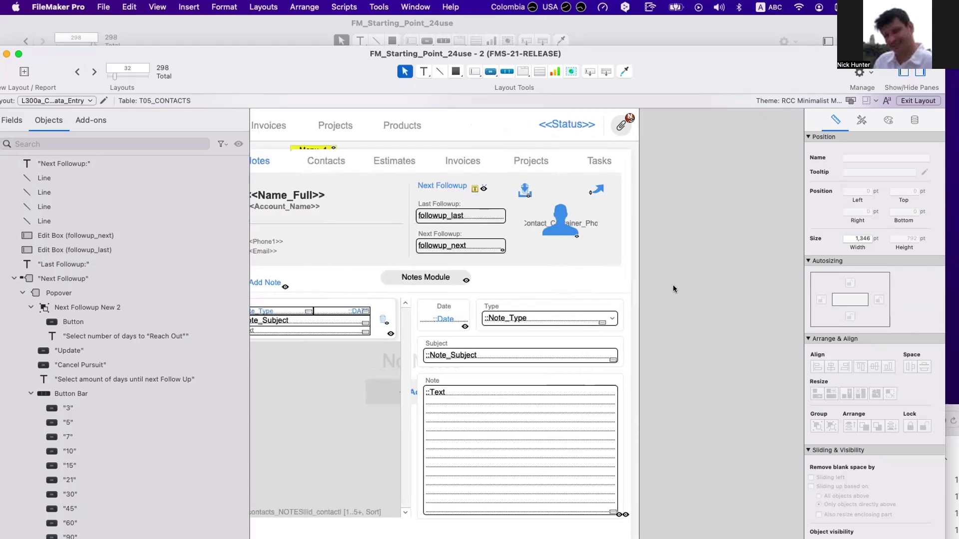
pyautogui.moveTo(659, 285); pyautogui.dragTo(628, 276)
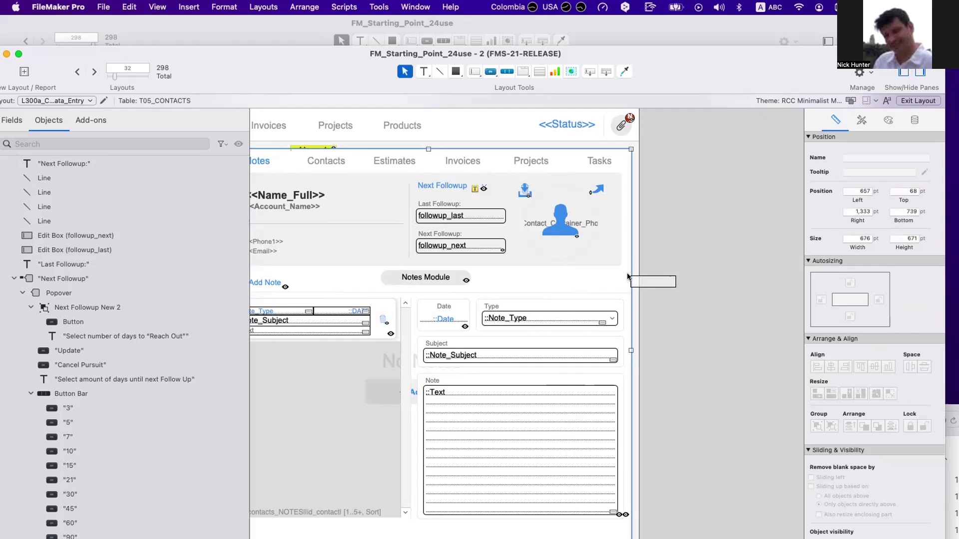
pyautogui.moveTo(628, 276); pyautogui.dragTo(700, 299)
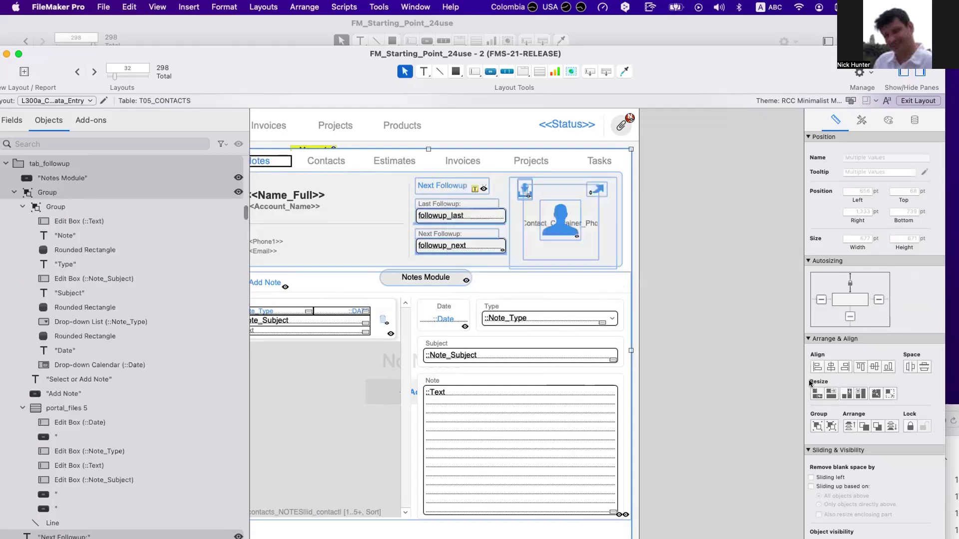
pyautogui.click(745, 341)
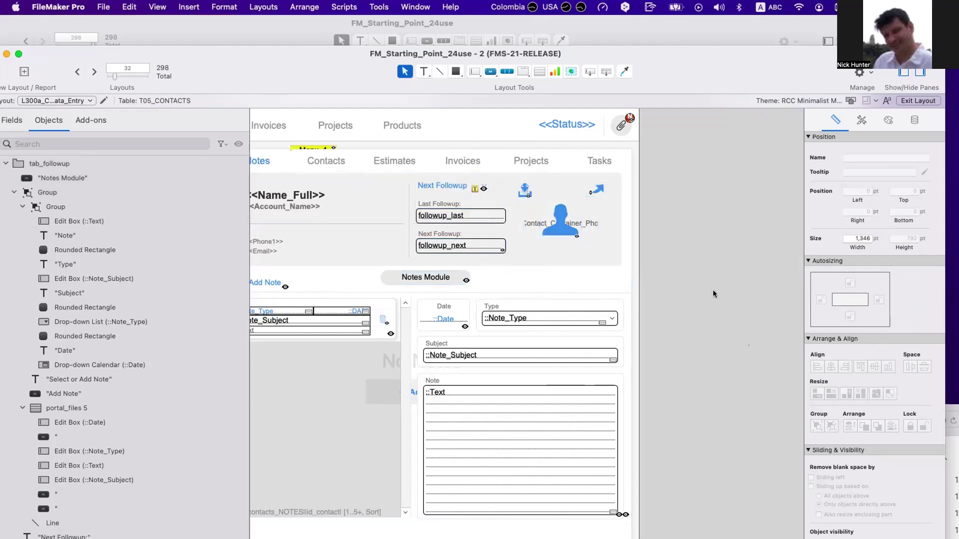
# - Try an area selection around only the contact photo, its placeholder and the icon buttons, and clear it
pyautogui.moveTo(717, 293); pyautogui.dragTo(697, 303)
pyautogui.moveTo(677, 254); pyautogui.dragTo(735, 284)
pyautogui.moveTo(679, 276); pyautogui.dragTo(536, 238)
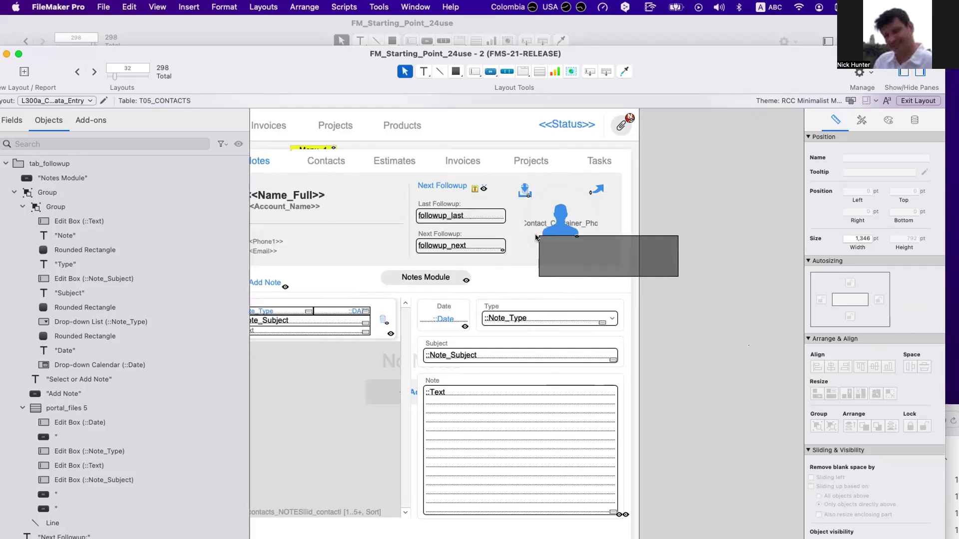
pyautogui.moveTo(536, 237); pyautogui.dragTo(505, 175)
pyautogui.hscroll(-5, 505, 176)
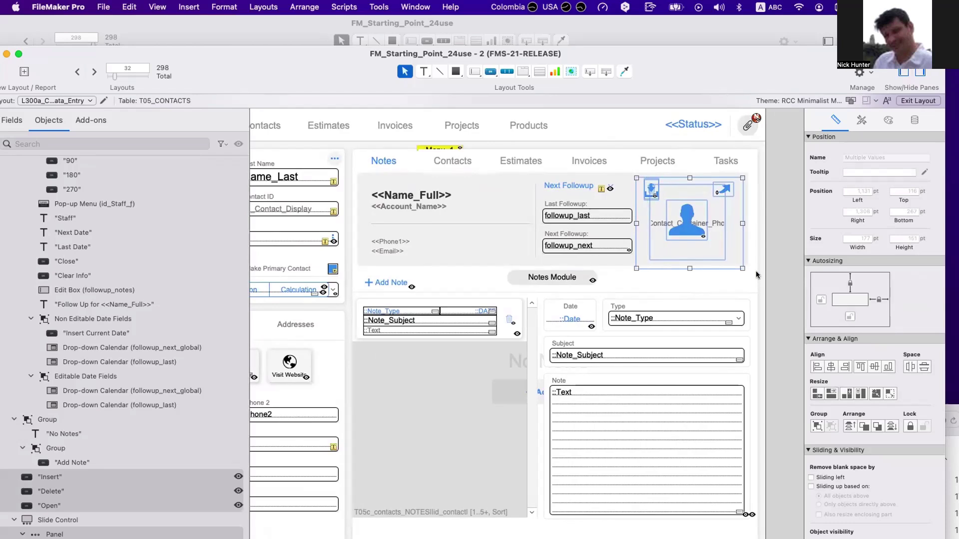
pyautogui.click(771, 276)
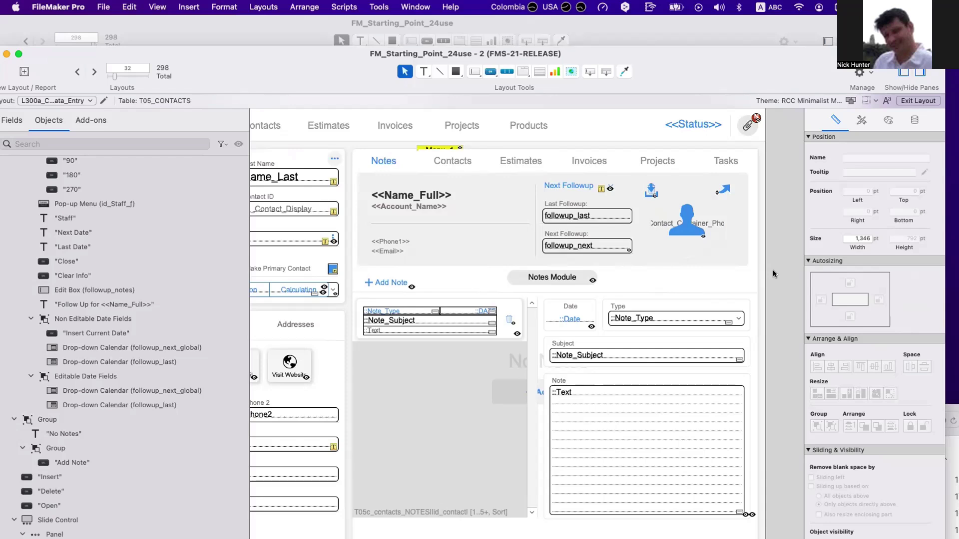
# - Select and copy the complete Notes header block, excluding the Insert, Delete and Open icon buttons above the photo
pyautogui.moveTo(772, 270); pyautogui.dragTo(352, 170)
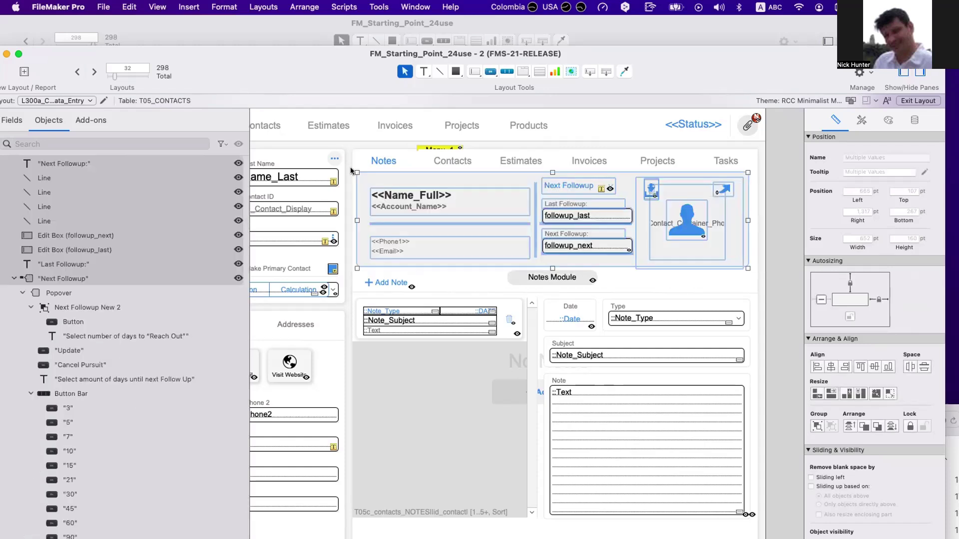
pyautogui.click(769, 207)
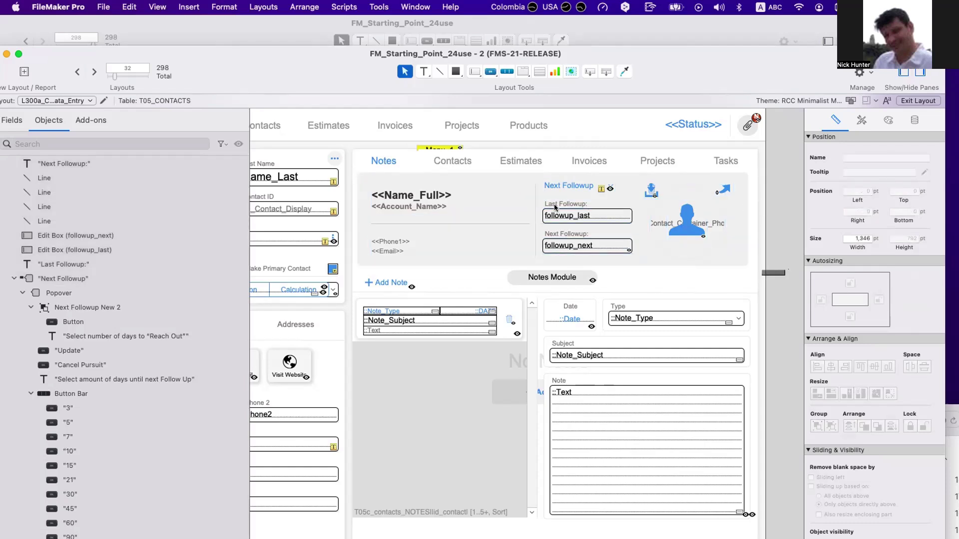
pyautogui.moveTo(785, 276); pyautogui.dragTo(339, 165)
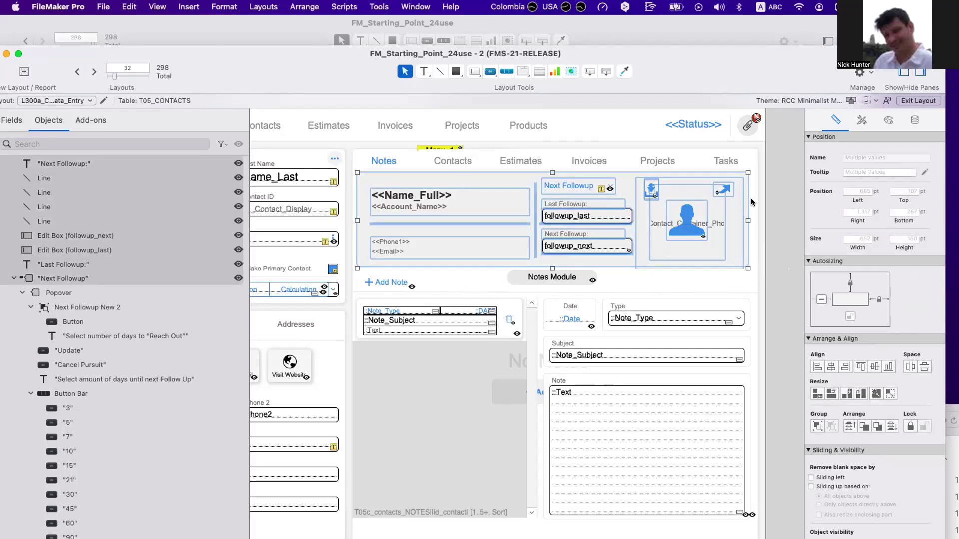
pyautogui.moveTo(784, 215); pyautogui.dragTo(645, 181)
pyautogui.click(782, 274)
pyautogui.moveTo(782, 274); pyautogui.dragTo(347, 170)
pyautogui.moveTo(785, 211); pyautogui.dragTo(742, 192)
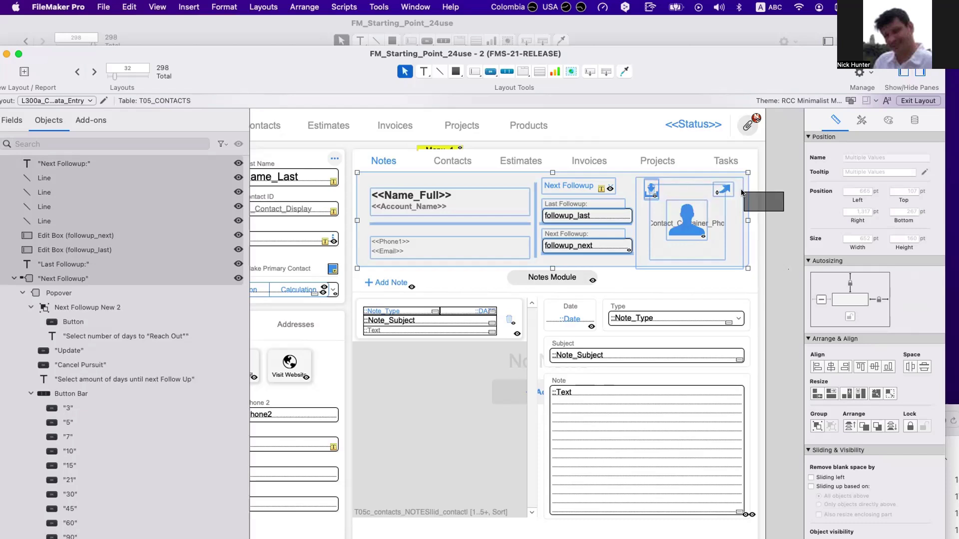
pyautogui.moveTo(742, 192); pyautogui.dragTo(625, 170)
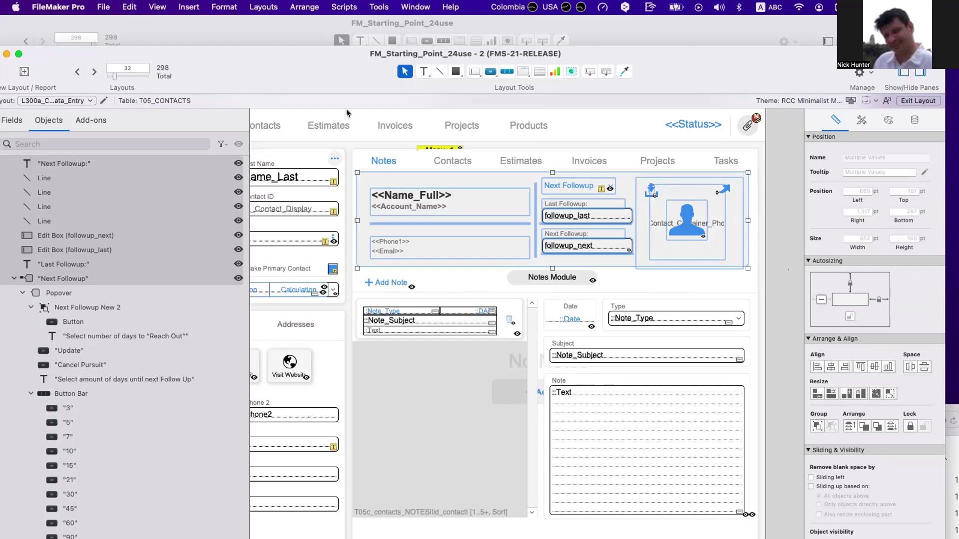
# - Move the second window aside and paste the header block into the body of the Contacts | Details layout, below the Contacts back button
pyautogui.moveTo(260, 52); pyautogui.dragTo(580, 318)
pyautogui.click(510, 143)
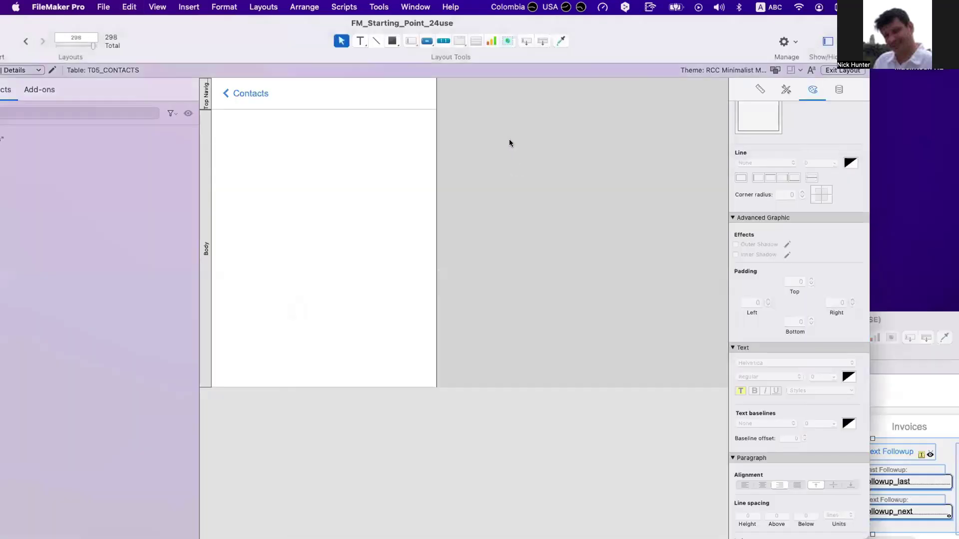
pyautogui.press('super+v')
pyautogui.moveTo(524, 159); pyautogui.dragTo(425, 256)
pyautogui.click(495, 135)
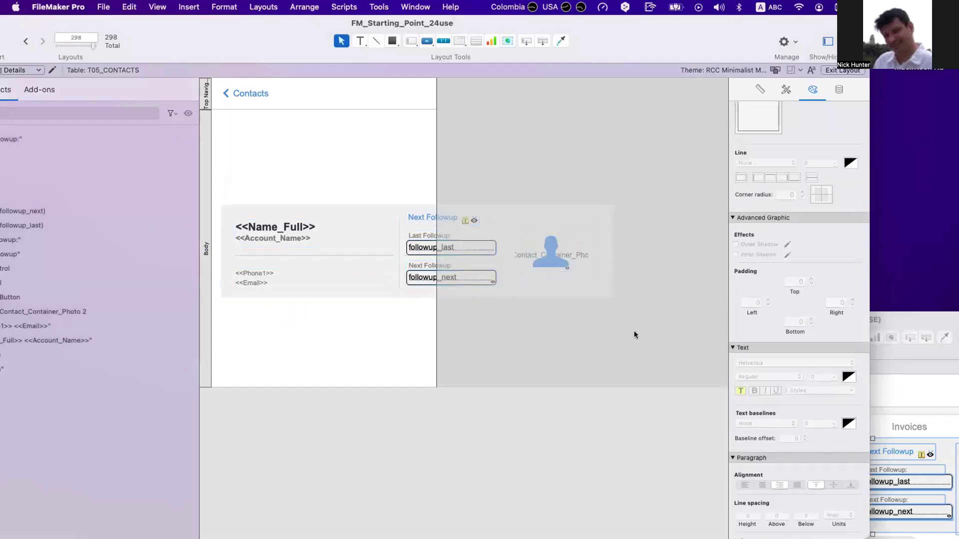
# - Move the contact photo and its placeholder icon above the gray card, roughly centred across the layout width
pyautogui.moveTo(635, 331); pyautogui.dragTo(496, 203)
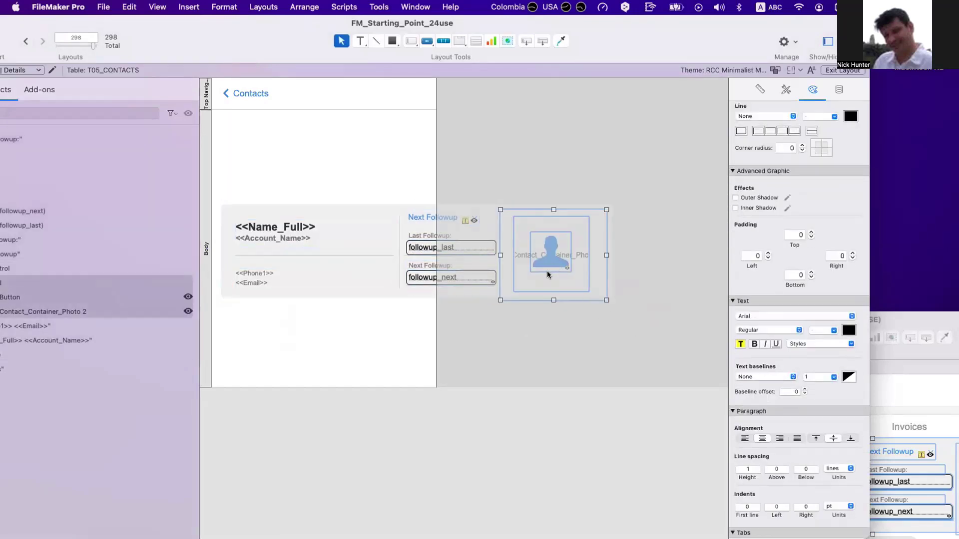
pyautogui.moveTo(547, 271); pyautogui.dragTo(282, 179)
pyautogui.click(385, 179)
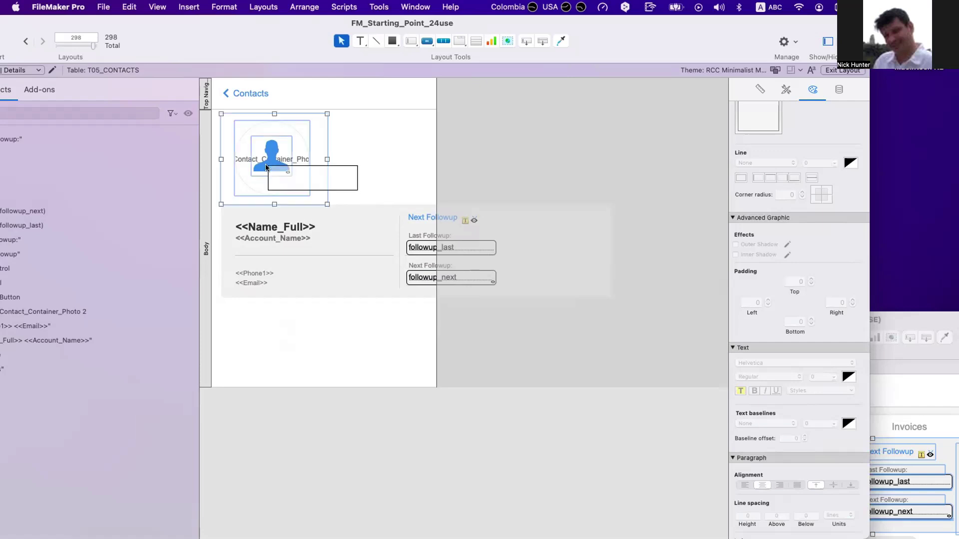
pyautogui.moveTo(268, 145); pyautogui.dragTo(367, 148)
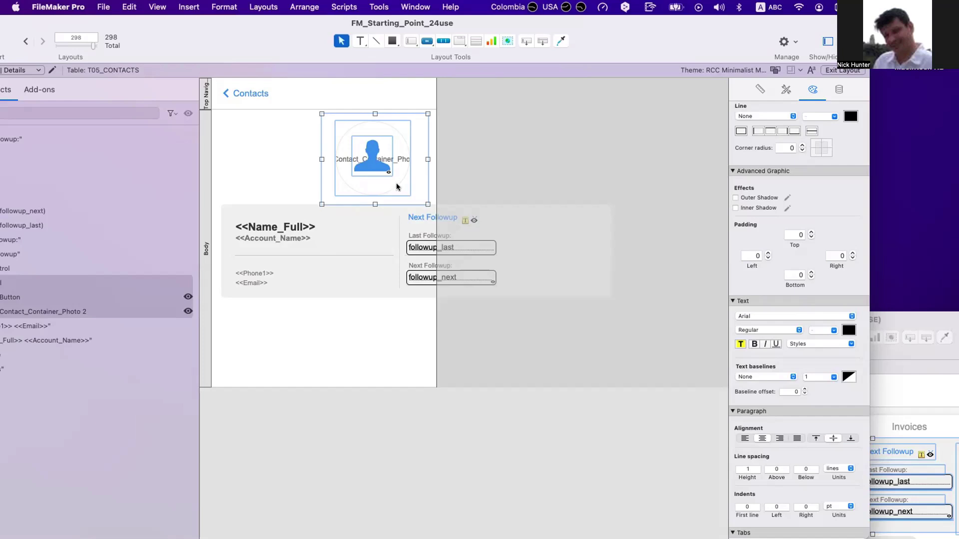
pyautogui.moveTo(377, 171); pyautogui.dragTo(324, 177)
# - Shift the gray contact card and its contents down slightly and extend the Body part downward to give the layout more height
pyautogui.moveTo(596, 347); pyautogui.dragTo(197, 221)
pyautogui.moveTo(271, 234)
pyautogui.mouseDown()
pyautogui.moveTo(274, 260)
pyautogui.moveTo(271, 251)
pyautogui.mouseUp()
pyautogui.click(302, 340)
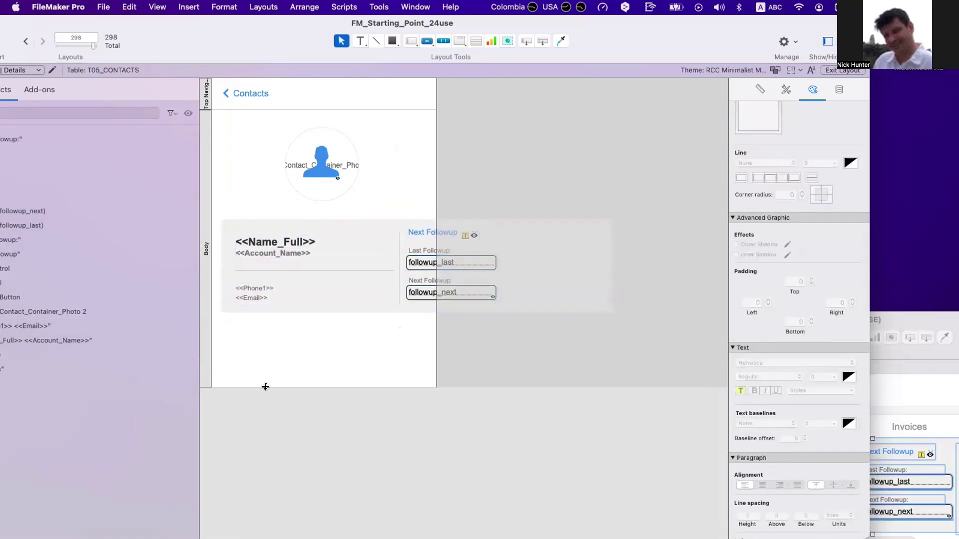
pyautogui.moveTo(266, 386); pyautogui.dragTo(267, 444)
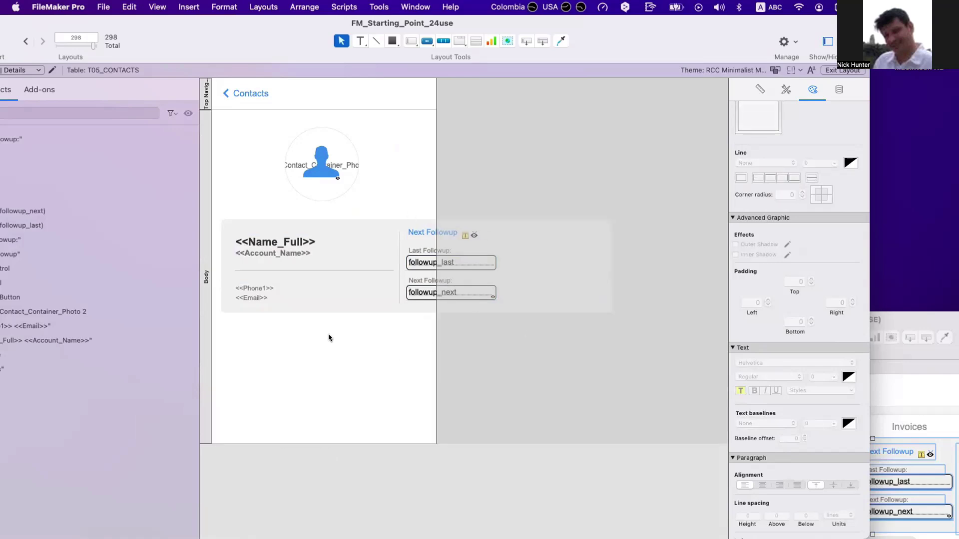
pyautogui.click(281, 252)
pyautogui.click(634, 391)
pyautogui.click(903, 396)
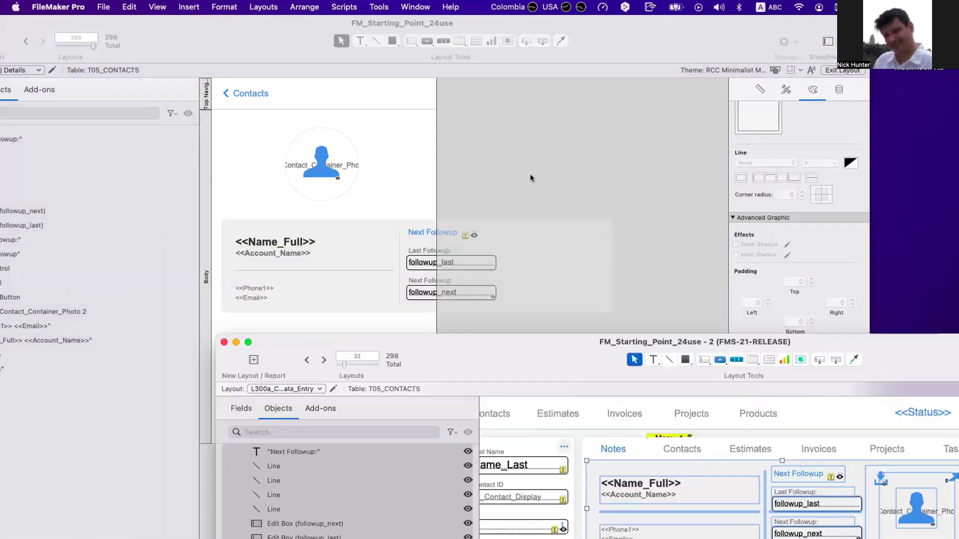
pyautogui.click(530, 178)
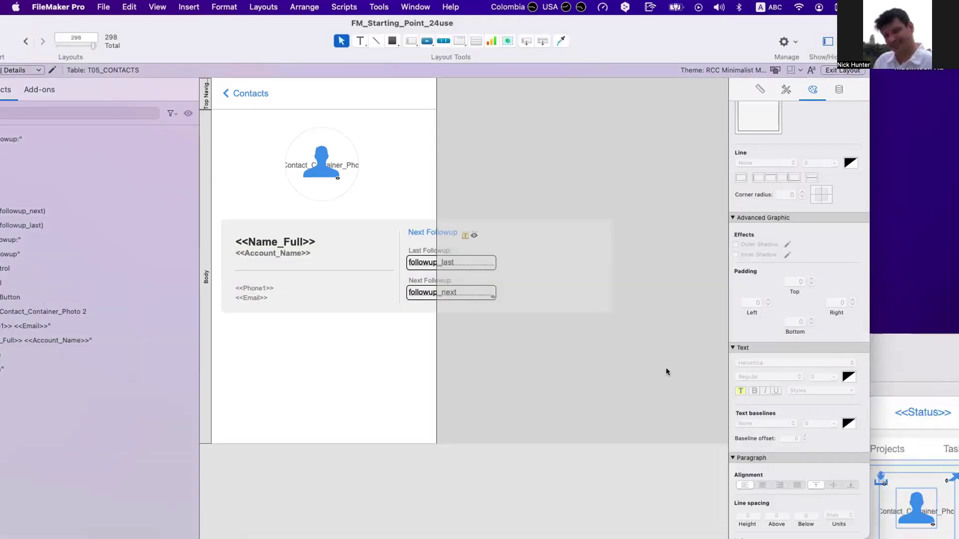
# - Remove the vertical divider and move the Next Followup button, labels and date fields beneath the phone and email text
pyautogui.moveTo(671, 369); pyautogui.dragTo(314, 182)
pyautogui.moveTo(409, 365); pyautogui.dragTo(368, 201)
pyautogui.moveTo(565, 343); pyautogui.dragTo(389, 211)
pyautogui.moveTo(277, 365); pyautogui.dragTo(239, 354)
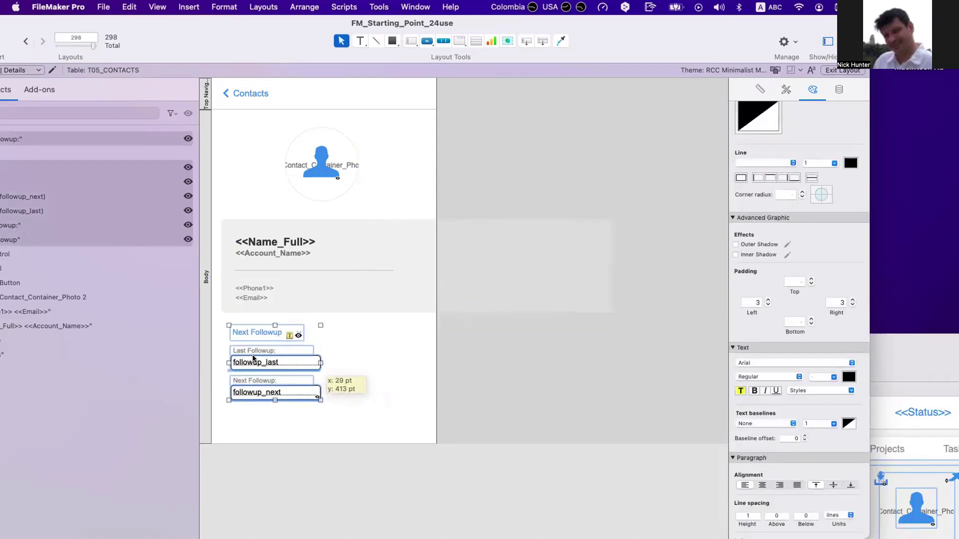
# - Resize the gray card background to about 344 by 349 pt so it fits within the phone layout's width
pyautogui.click(531, 298)
pyautogui.moveTo(612, 313); pyautogui.dragTo(425, 425)
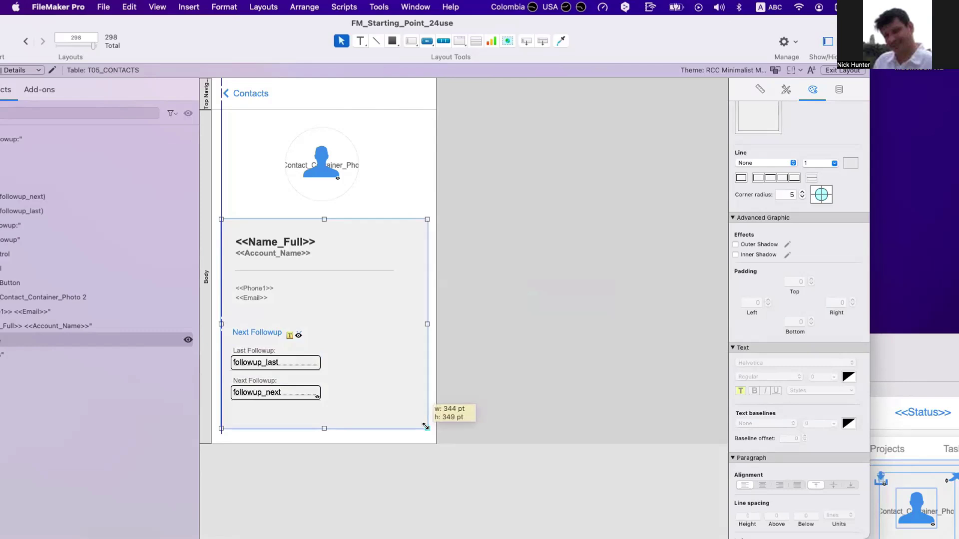
pyautogui.click(514, 370)
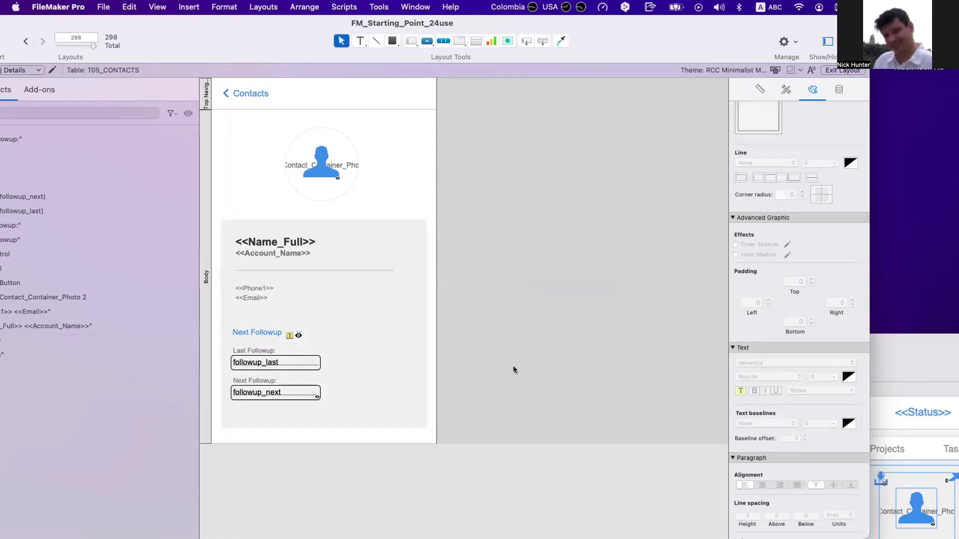
# - Lengthen the horizontal divider toward the card's right edge and set its line color to E9E9E9
pyautogui.click(360, 271)
pyautogui.moveTo(394, 270); pyautogui.dragTo(414, 271)
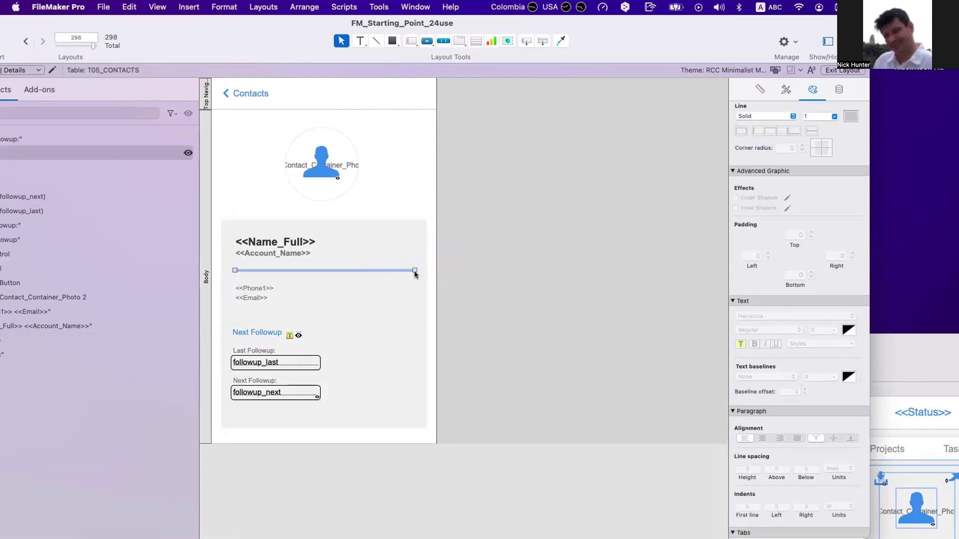
pyautogui.click(851, 116)
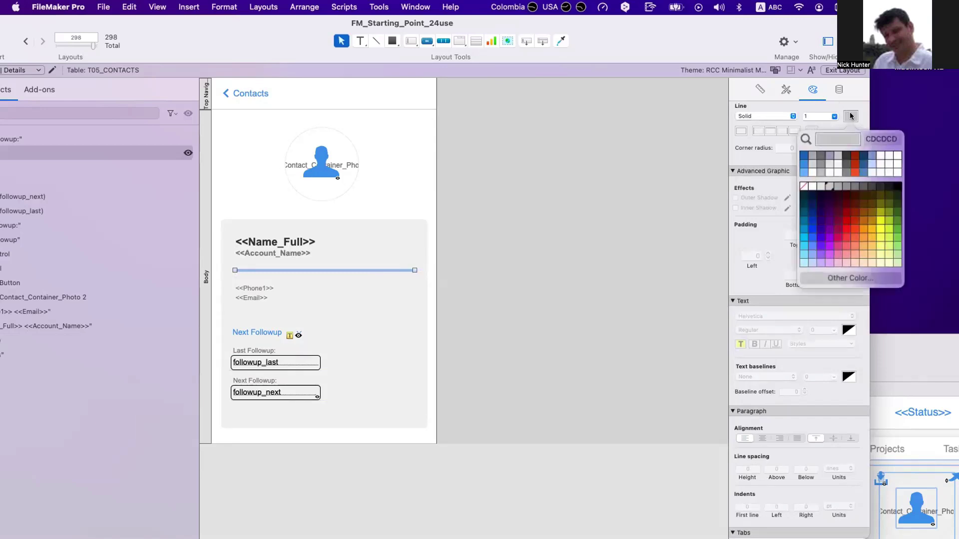
pyautogui.click(880, 136)
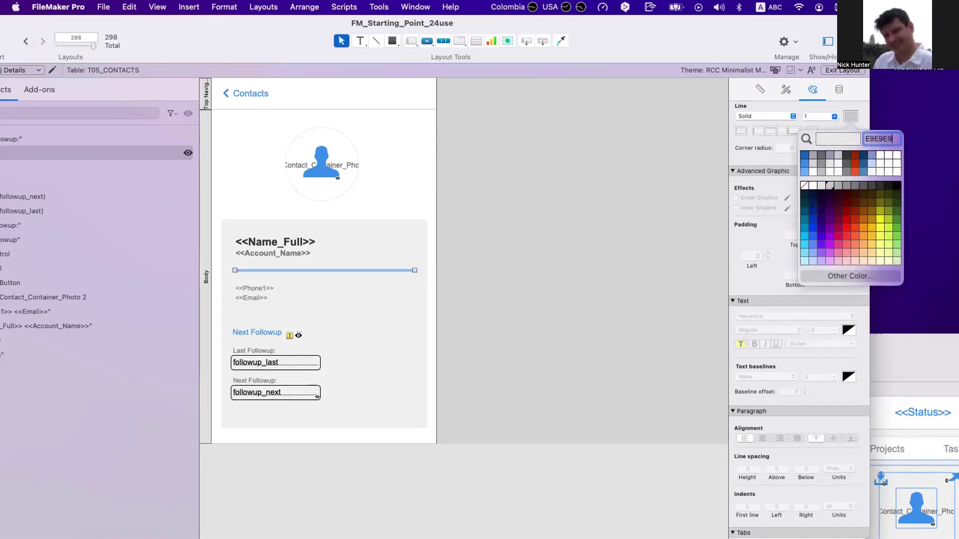
pyautogui.press('Return')
pyautogui.click(437, 284)
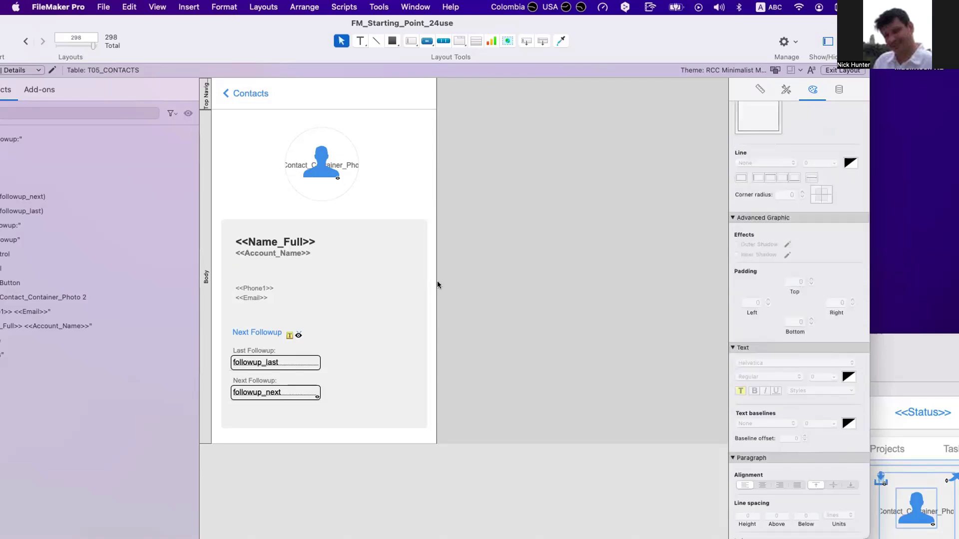
# - Raise the full name and account name text slightly and move the horizontal divider closer beneath it
pyautogui.click(306, 269)
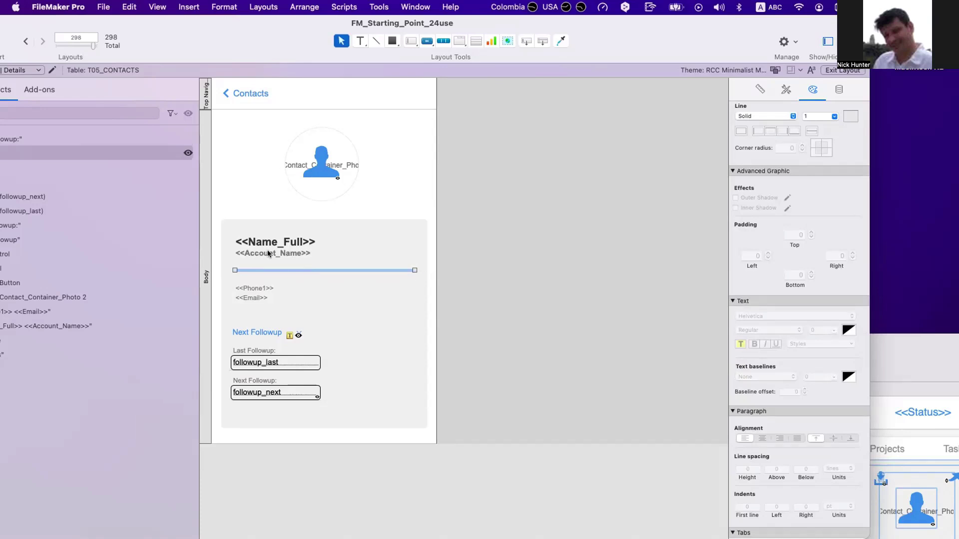
pyautogui.click(284, 238)
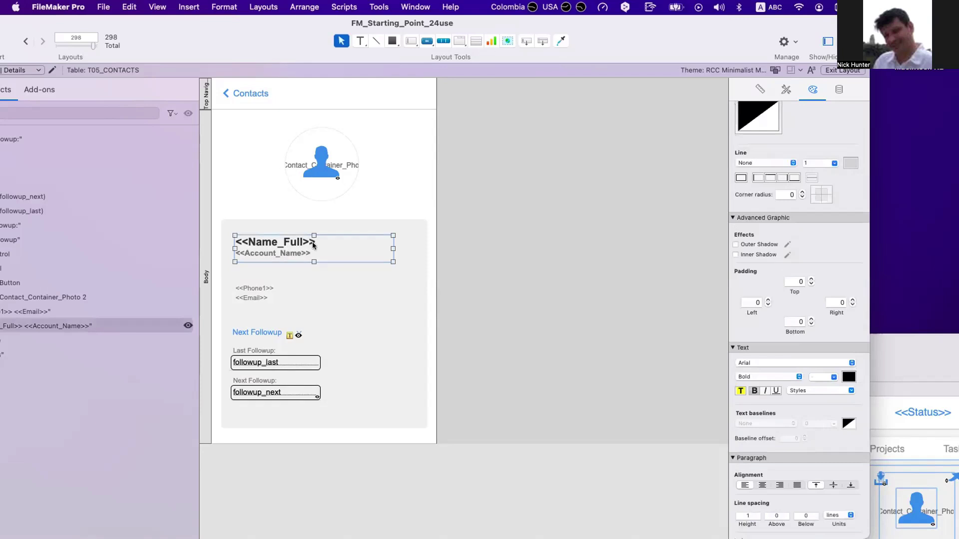
pyautogui.moveTo(313, 233); pyautogui.dragTo(312, 233)
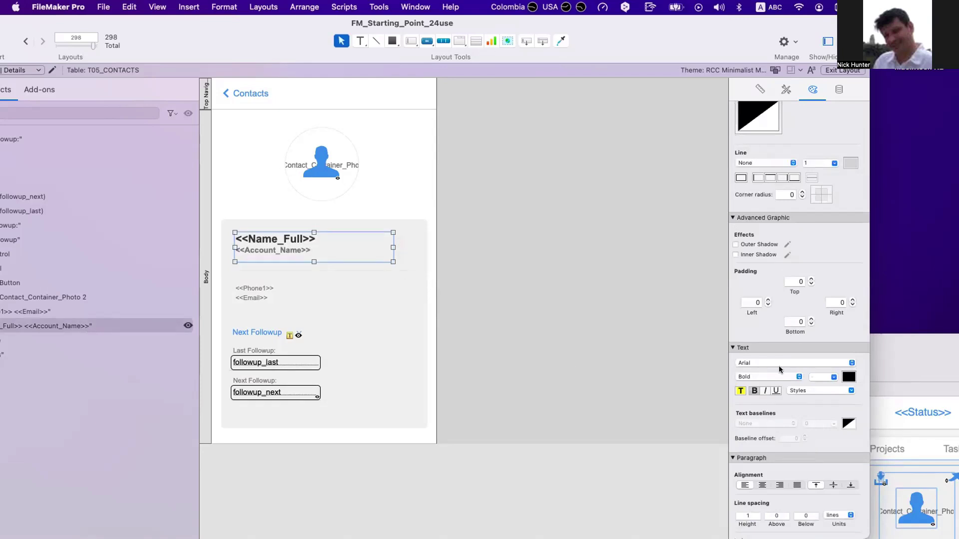
pyautogui.moveTo(313, 262); pyautogui.dragTo(300, 263)
pyautogui.click(301, 265)
# - Nudge the phone and email text block up a few points, closer to the divider
pyautogui.click(271, 292)
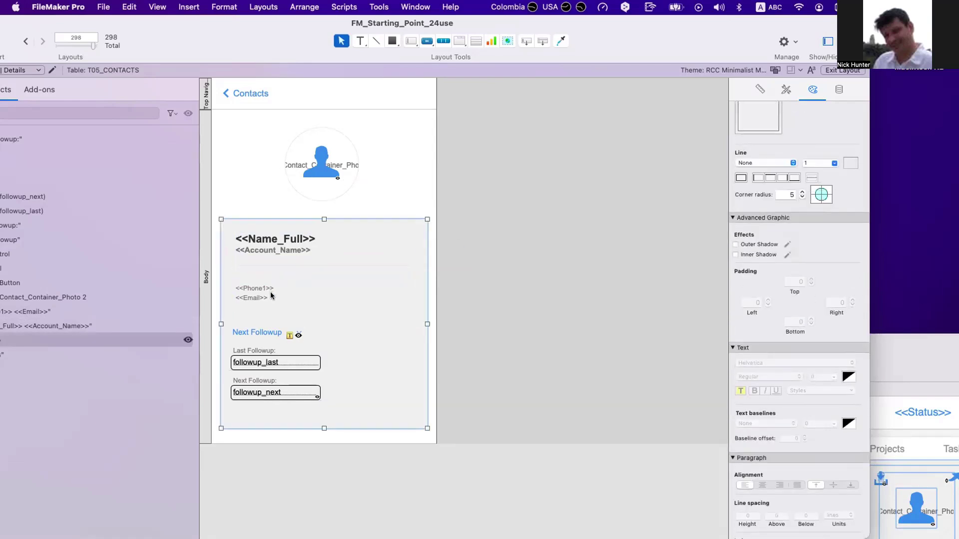
pyautogui.click(266, 295)
pyautogui.press('Up')
pyautogui.press('Up')
pyautogui.press('Up')
pyautogui.press('Up')
pyautogui.press('Up')
pyautogui.press('Up')
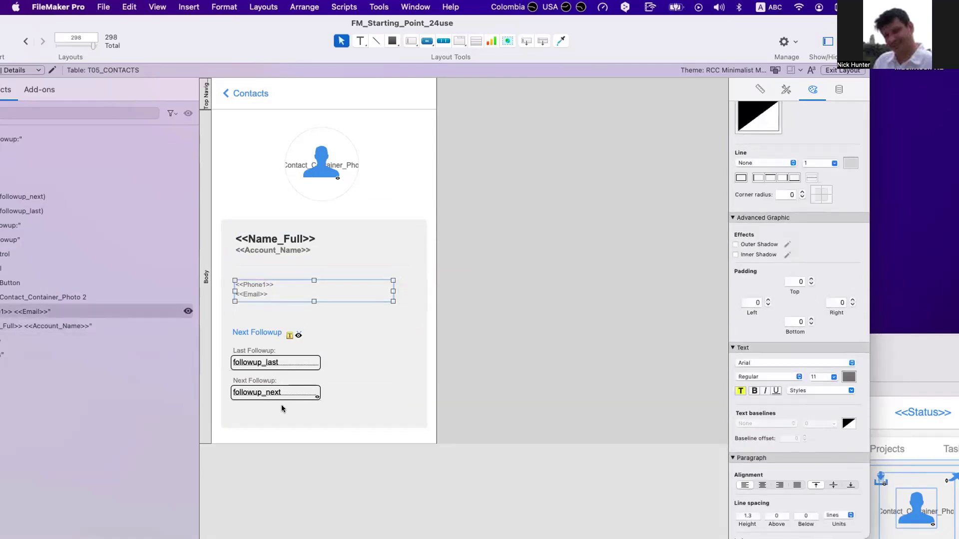
# - Align the contact photo with the card's left side and place the follow-up button, labels and fields beside it, above the card
pyautogui.moveTo(501, 200); pyautogui.dragTo(275, 162)
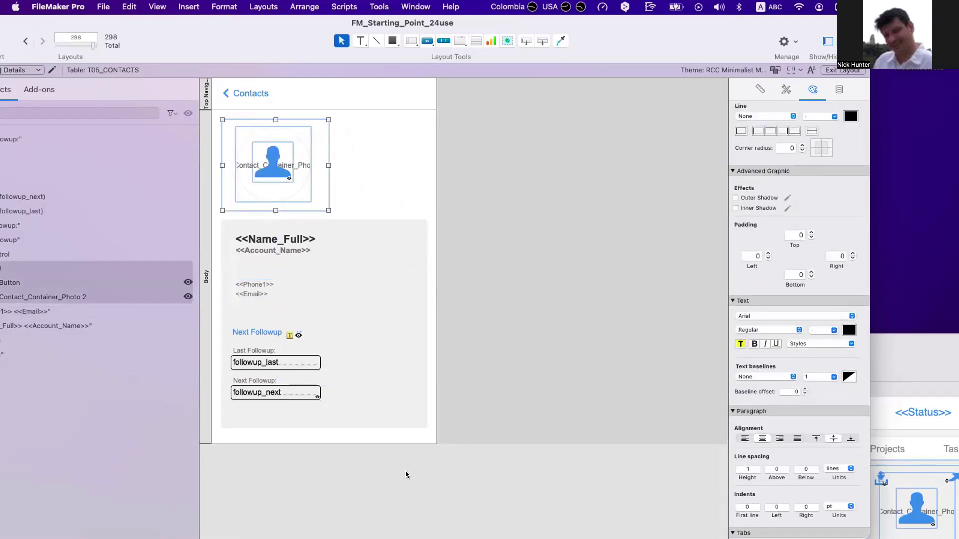
pyautogui.moveTo(390, 472); pyautogui.dragTo(214, 326)
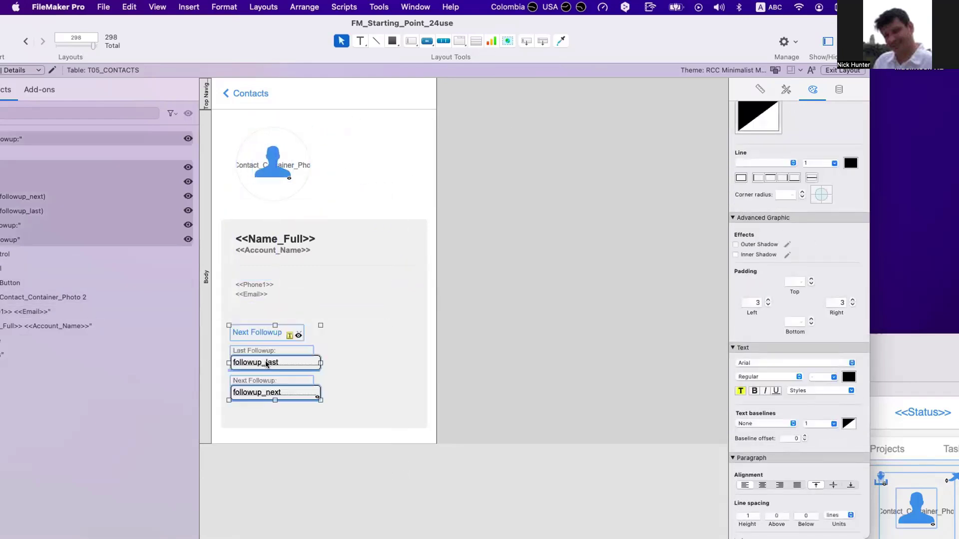
pyautogui.moveTo(267, 367); pyautogui.dragTo(369, 166)
pyautogui.click(583, 224)
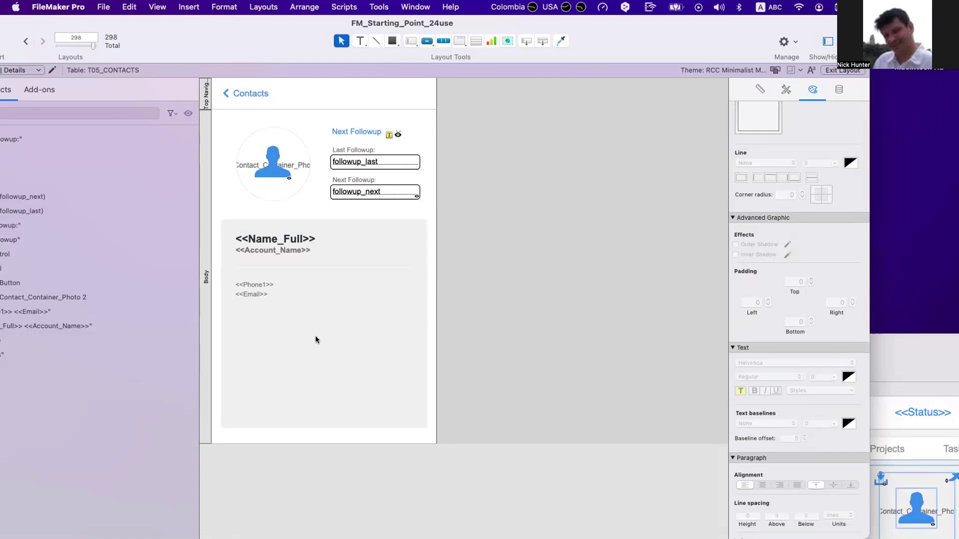
# - Switch to the window with the contact data entry layout and examine its Communication and Addresses contents, including the Call Primary button
pyautogui.press('super+grave')
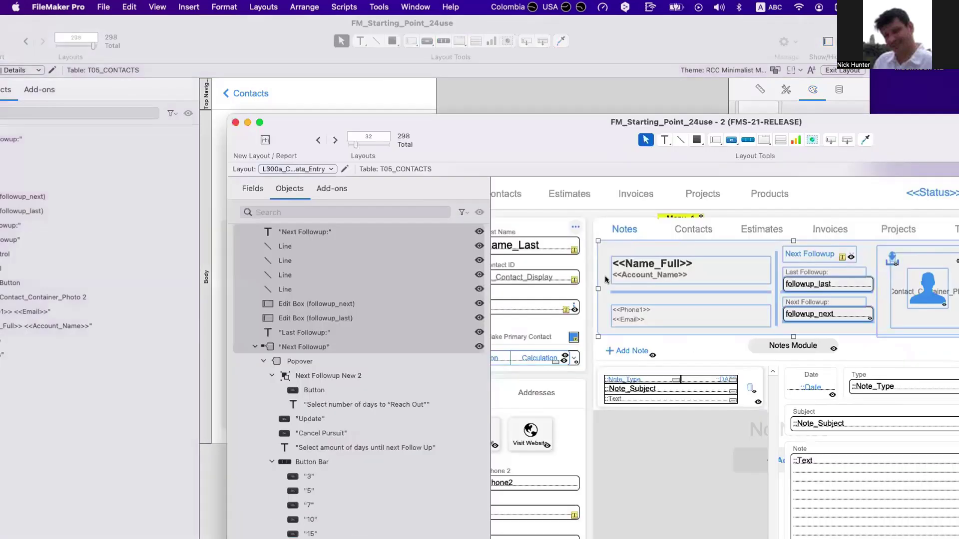
pyautogui.hscroll(-5, 606, 279)
pyautogui.scroll(-5, 585, 351)
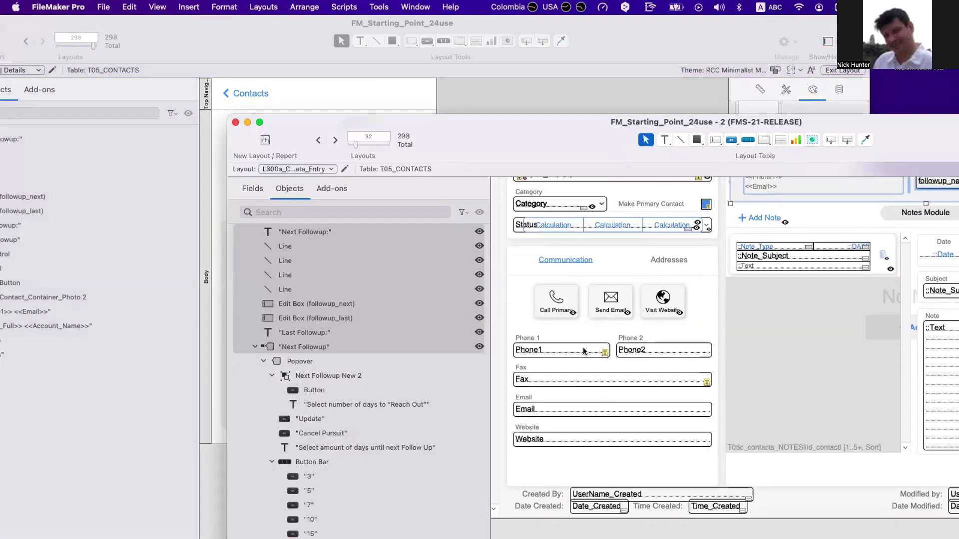
pyautogui.scroll(-1, 584, 351)
pyautogui.click(591, 313)
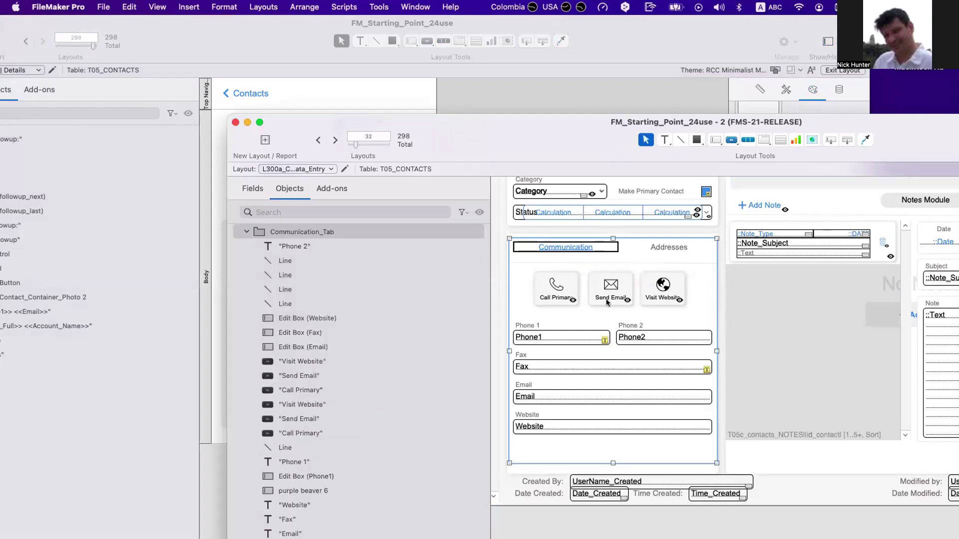
pyautogui.click(643, 250)
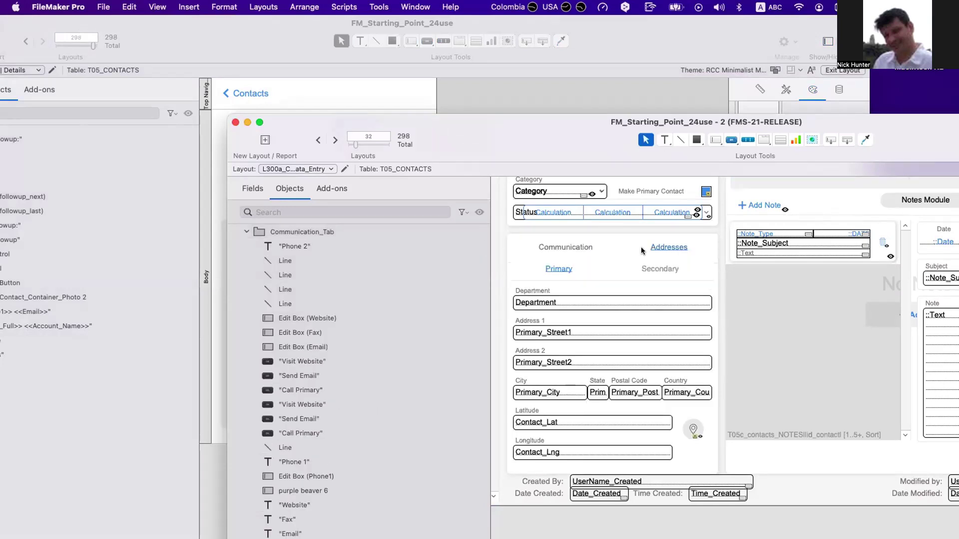
pyautogui.click(574, 249)
pyautogui.click(560, 292)
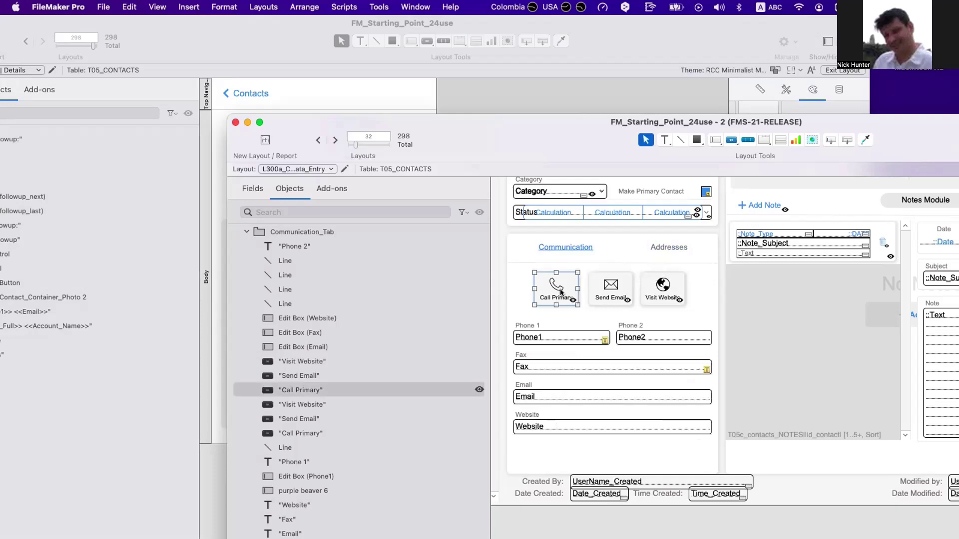
# - Look through the CON_Contacts field definitions in Manage Database, then close the dialog
pyautogui.press('super+shift+d')
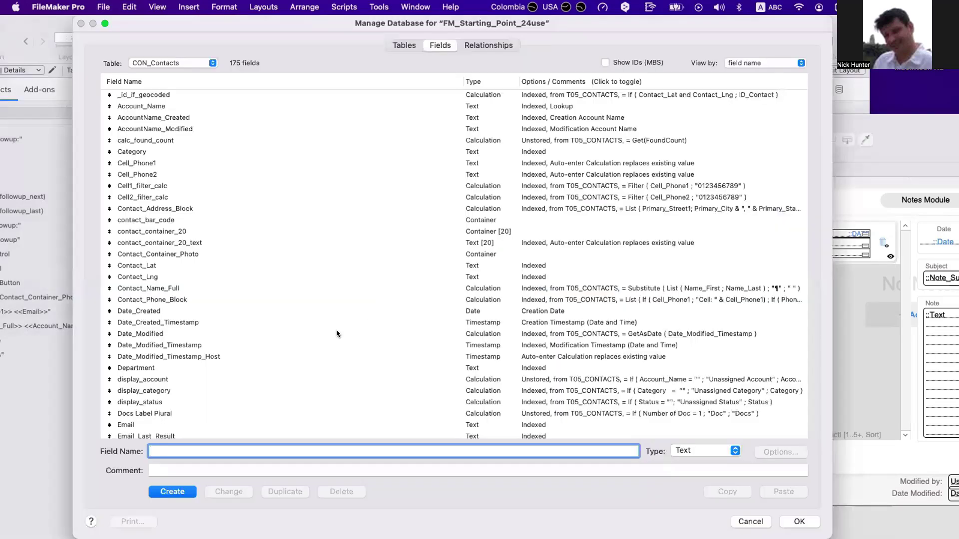
pyautogui.click(337, 333)
pyautogui.press('a')
pyautogui.scroll(-5, 292, 326)
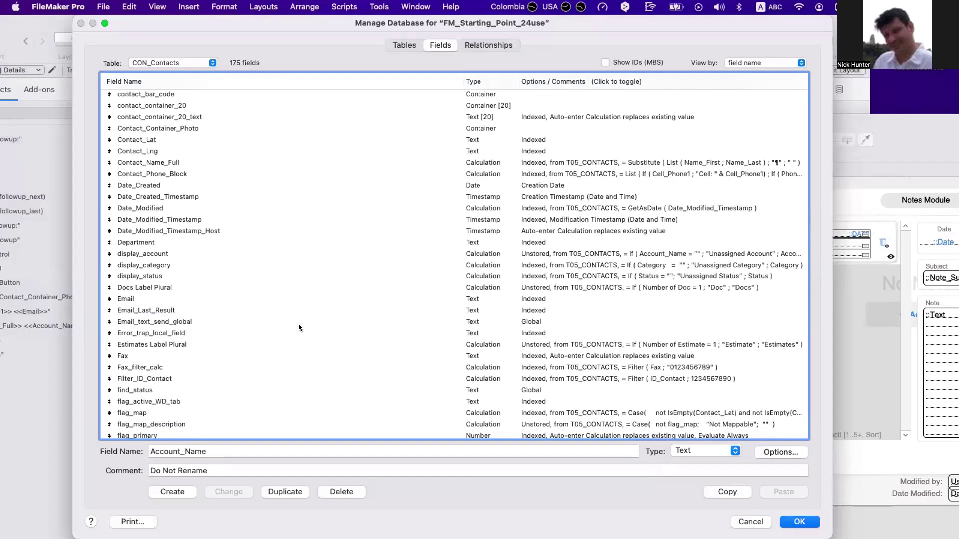
pyautogui.scroll(-10, 294, 325)
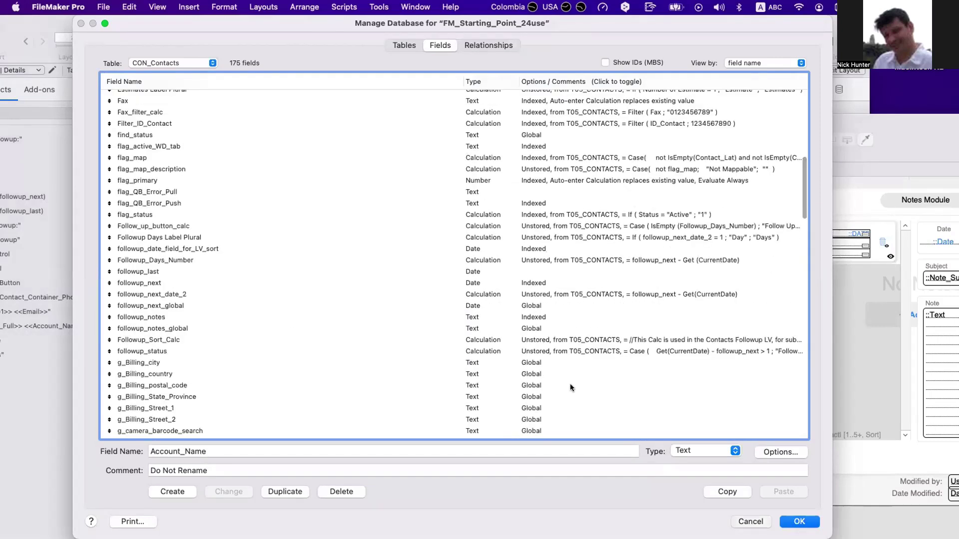
pyautogui.press('Return')
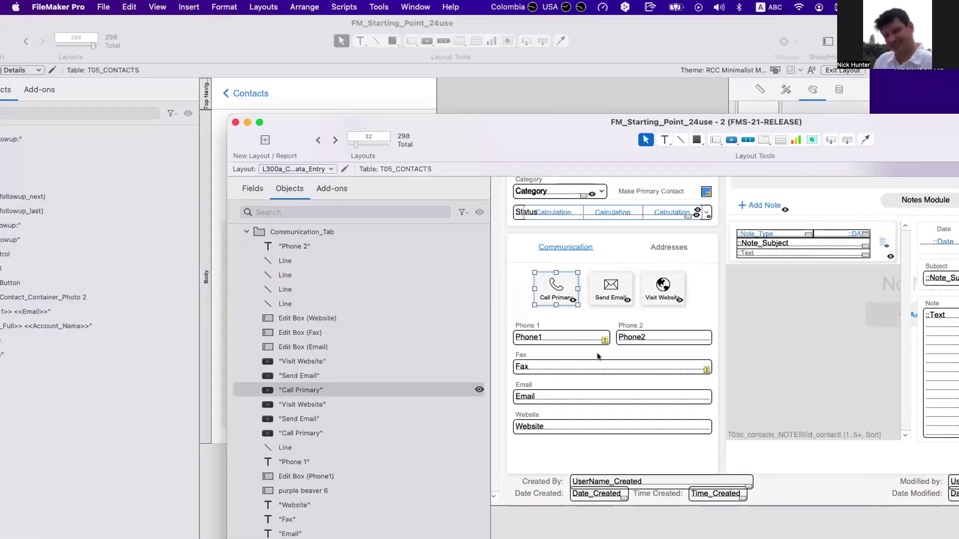
# - Show the primary address fields on the data entry layout, then locate the Primary_Address_calc field in the CON_Contacts definitions
pyautogui.click(654, 247)
pyautogui.click(658, 246)
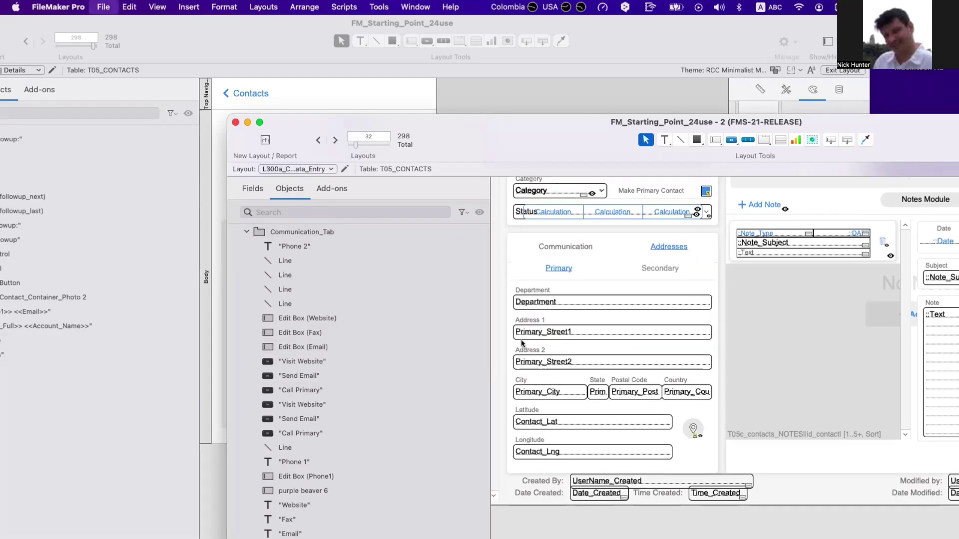
pyautogui.press('super+shift+d')
pyautogui.click(372, 328)
pyautogui.write('pro')
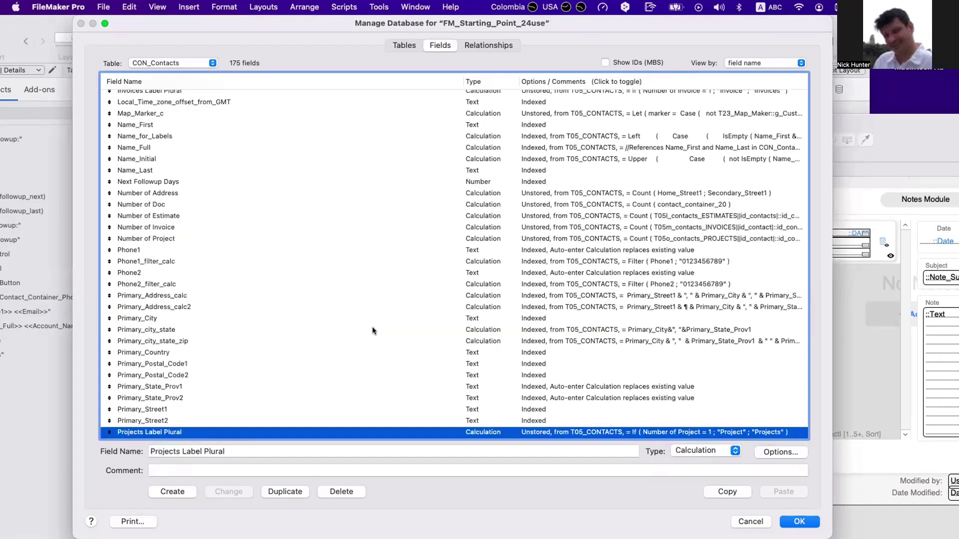
pyautogui.scroll(-5, 373, 330)
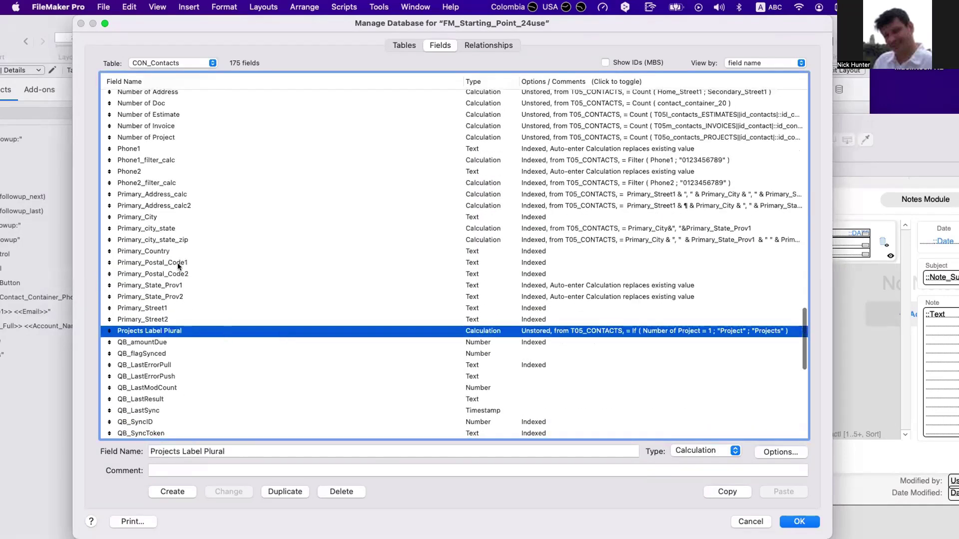
pyautogui.click(185, 193)
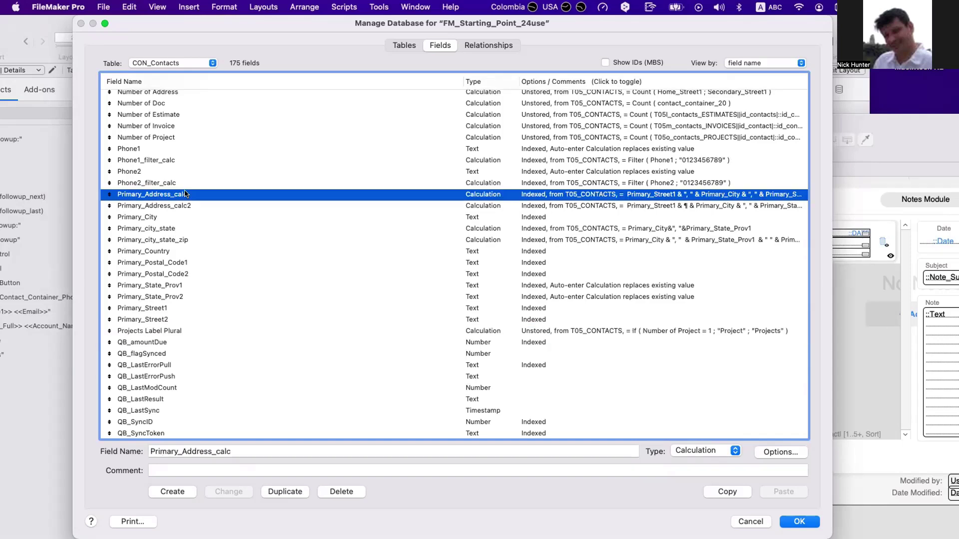
# - Examine the formulas of Primary_Address_calc and Primary_Address_calc2 in the CON_Contacts fields, then close the database definitions
pyautogui.doubleClick(185, 194)
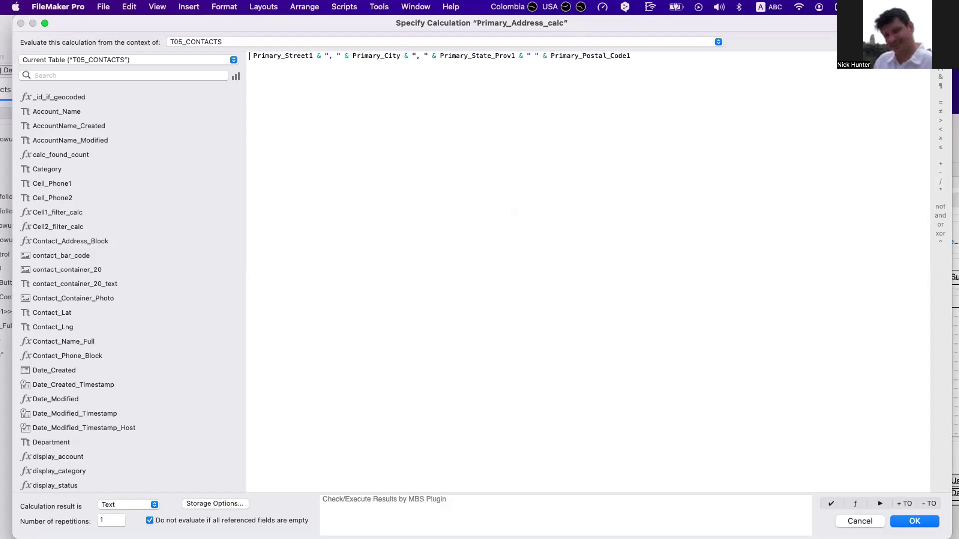
pyautogui.press('Escape')
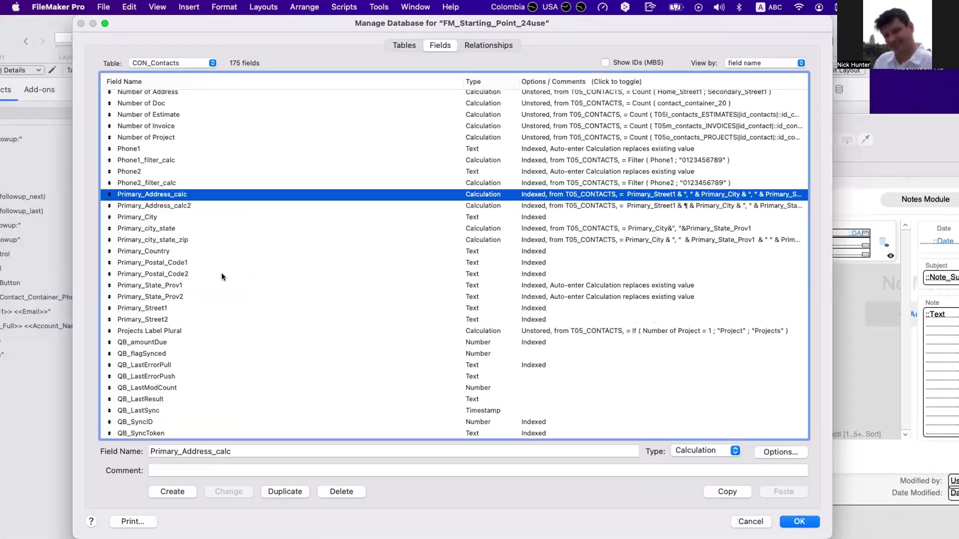
pyautogui.click(176, 205)
pyautogui.doubleClick(176, 205)
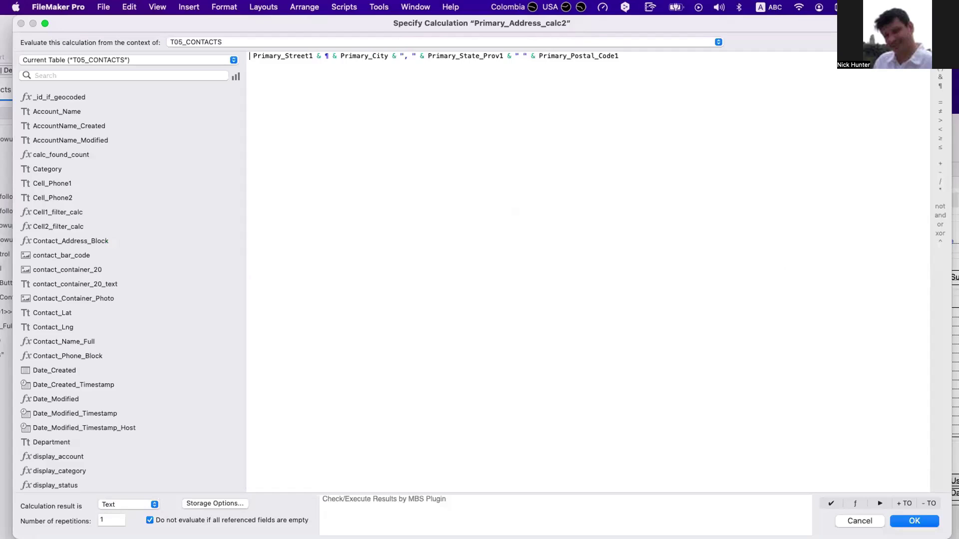
pyautogui.press('Escape')
pyautogui.click(186, 196)
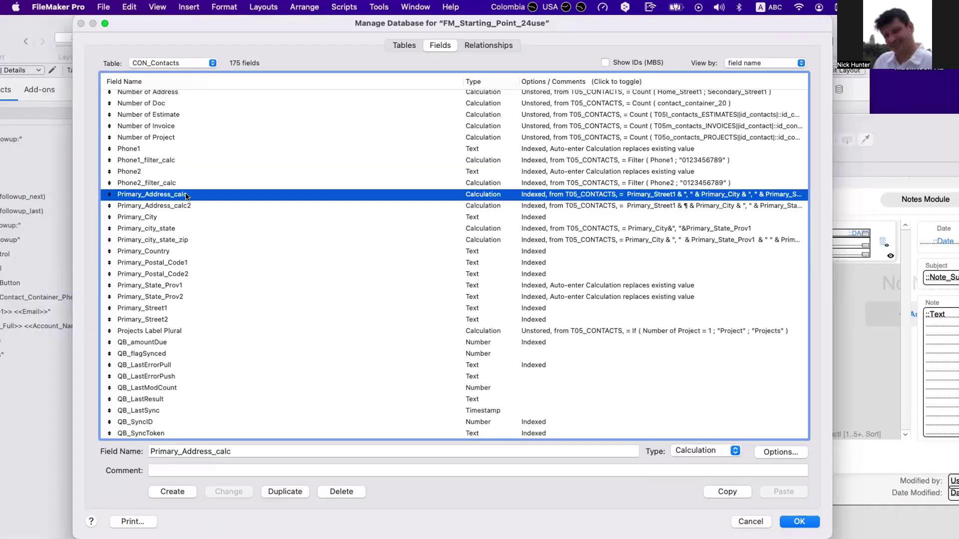
pyautogui.doubleClick(186, 196)
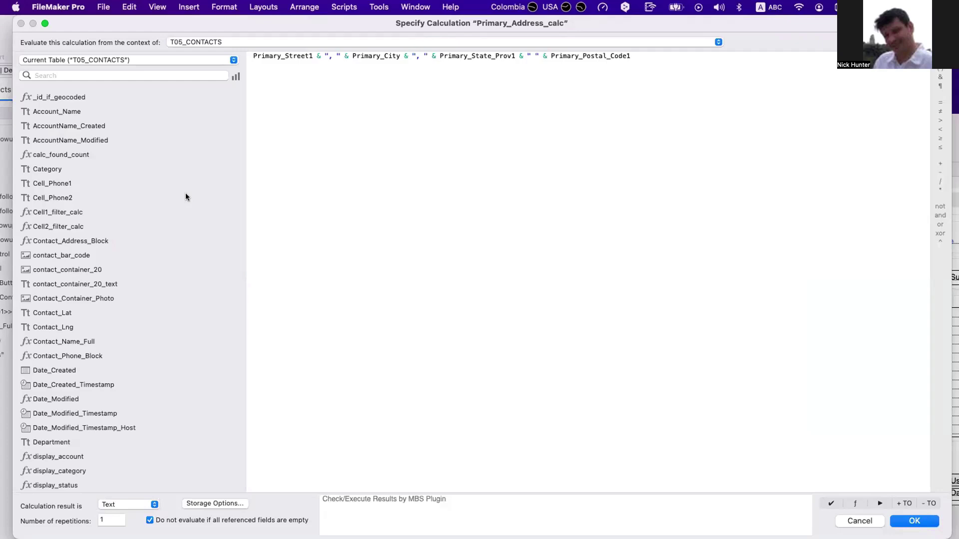
pyautogui.press('Escape')
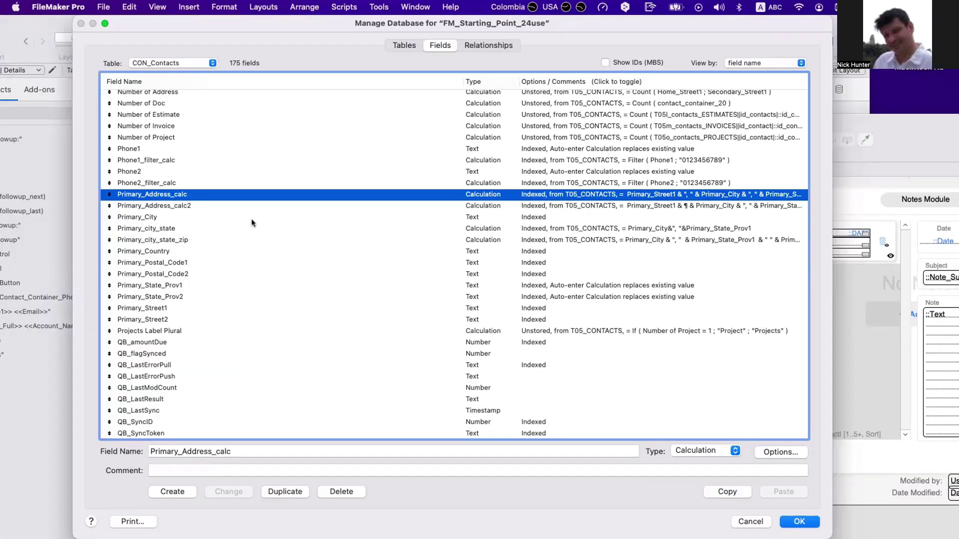
pyautogui.press('Escape')
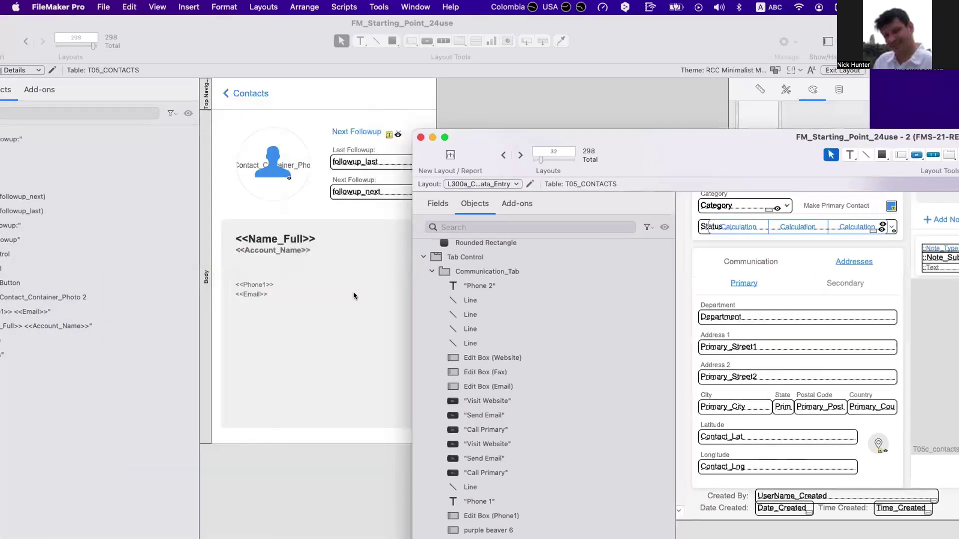
# - Widen the Phone1 and Email merge text on the phone layout to span the card, and park it on the empty canvas beside the layout
pyautogui.click(284, 323)
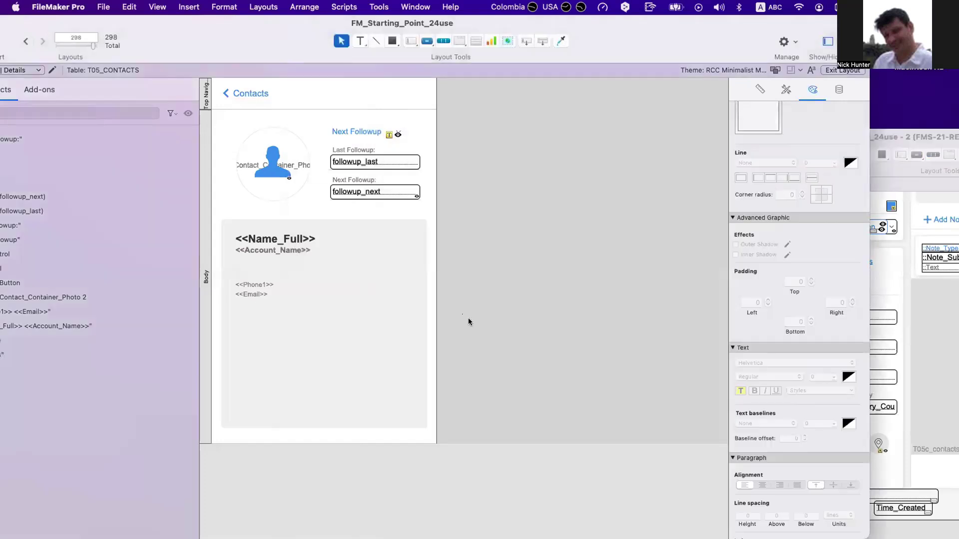
pyautogui.moveTo(468, 322); pyautogui.dragTo(252, 286)
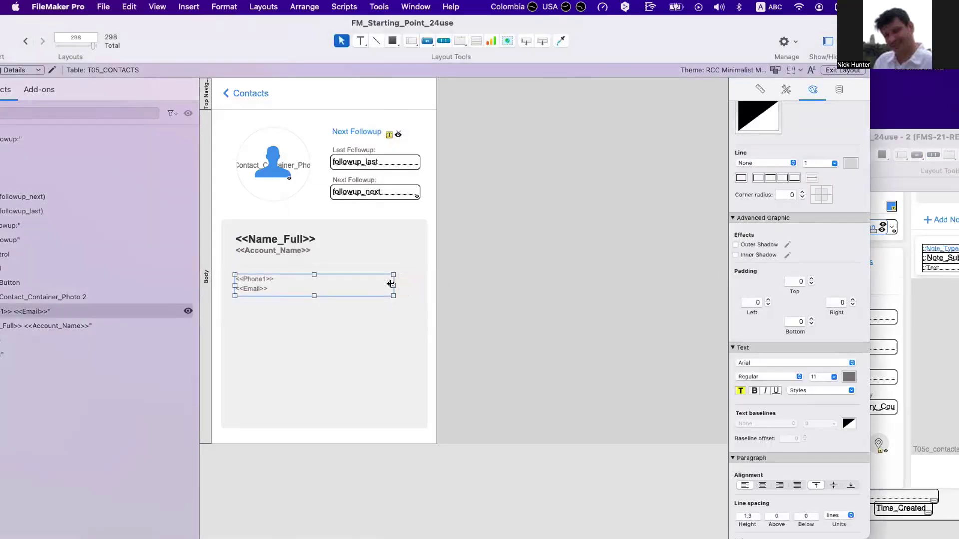
pyautogui.moveTo(393, 286); pyautogui.dragTo(411, 285)
pyautogui.click(484, 304)
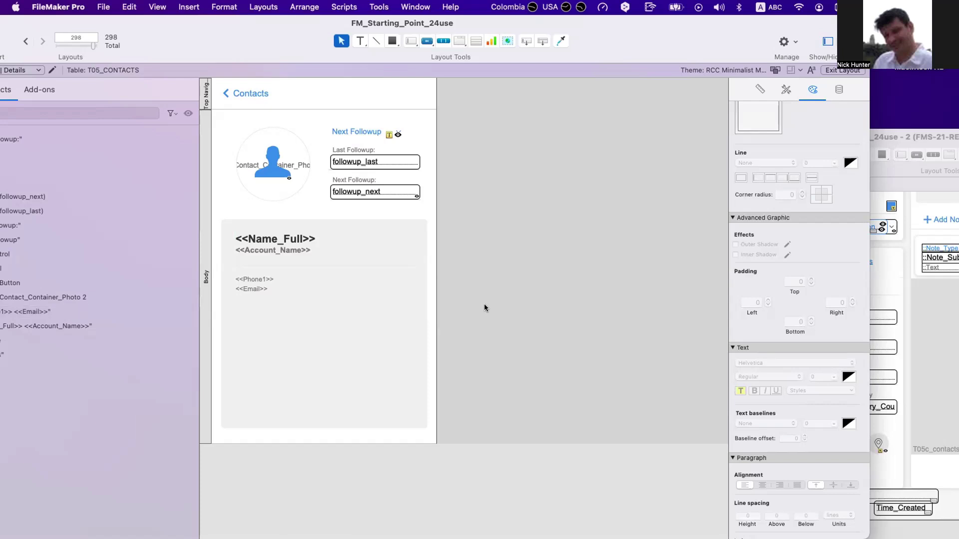
pyautogui.click(262, 288)
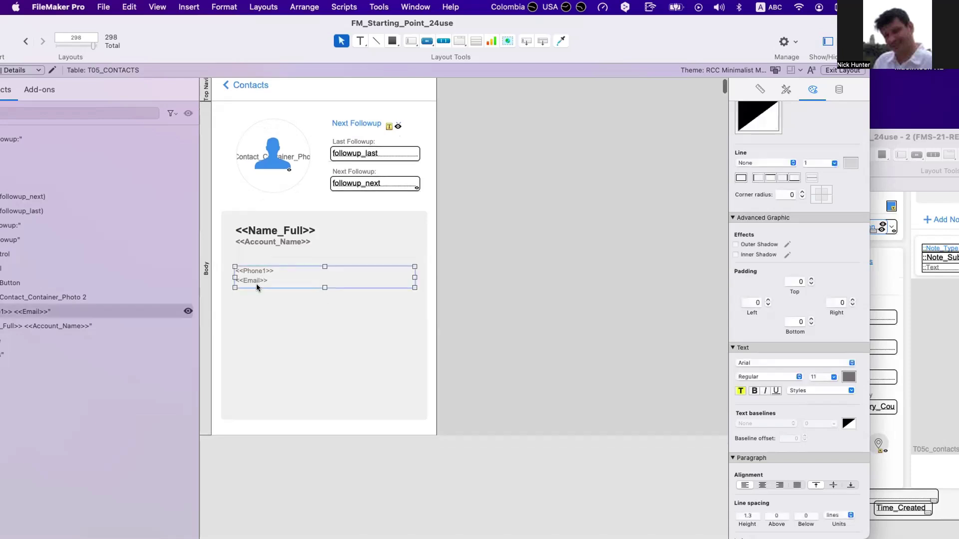
pyautogui.scroll(-1, 256, 287)
pyautogui.moveTo(254, 275); pyautogui.dragTo(495, 275)
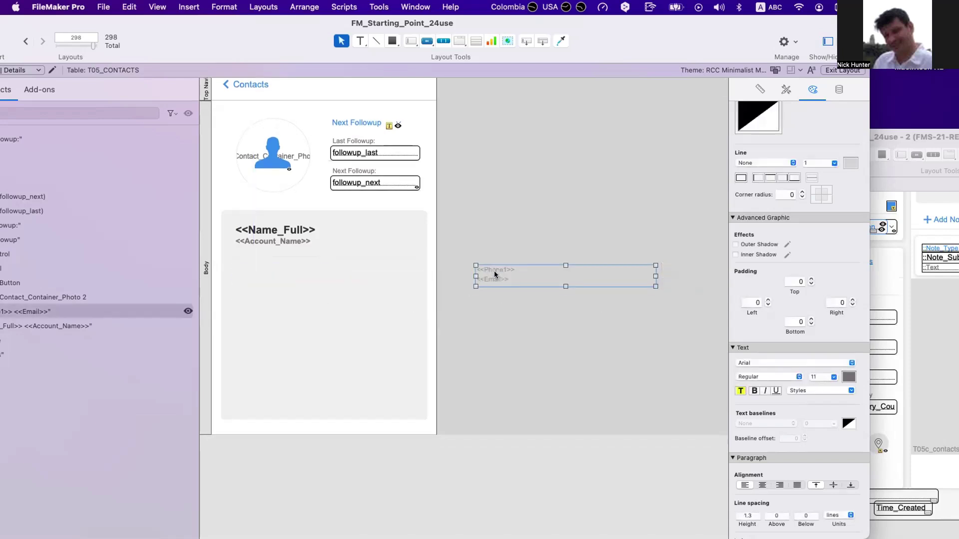
# - Draw a wide button on the card below the contact and account names and label it "Call"
pyautogui.click(427, 41)
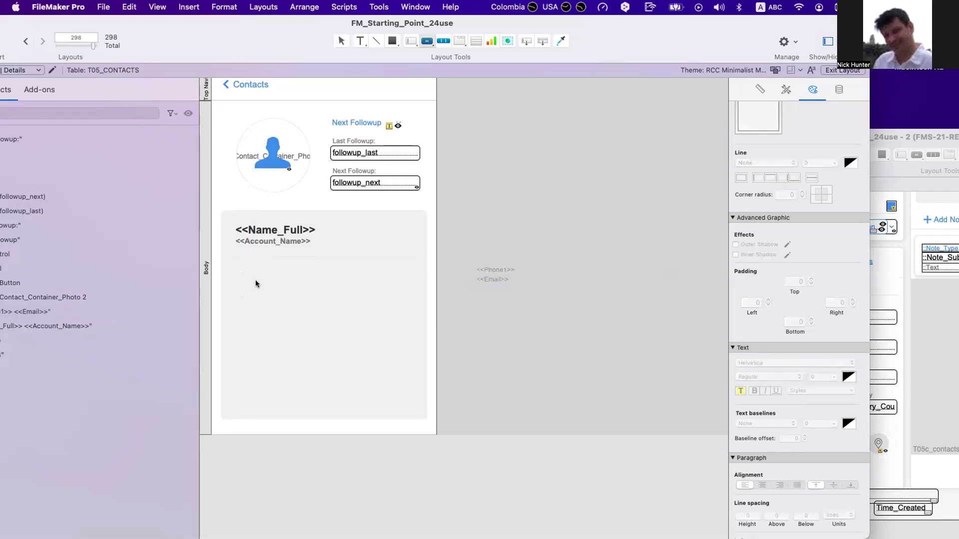
pyautogui.moveTo(236, 270); pyautogui.dragTo(412, 298)
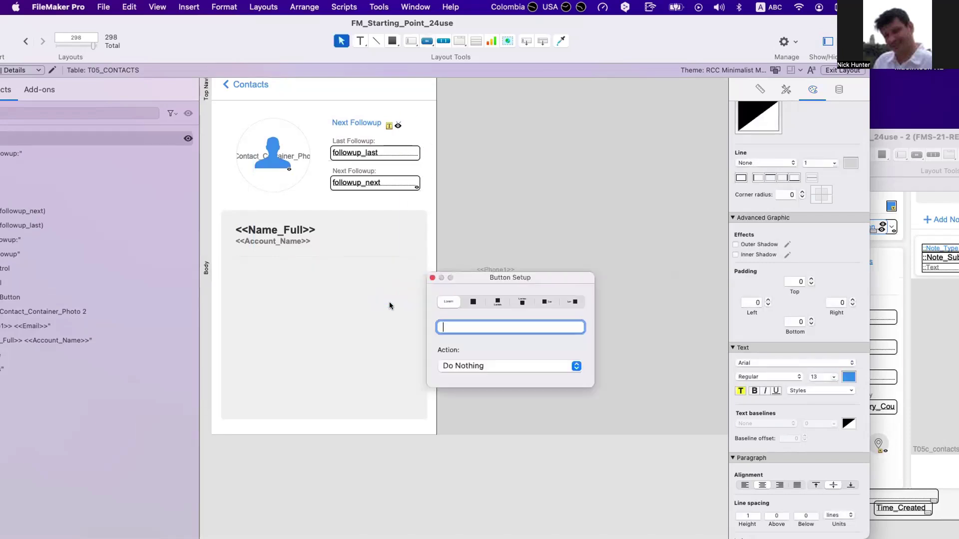
pyautogui.write('Call')
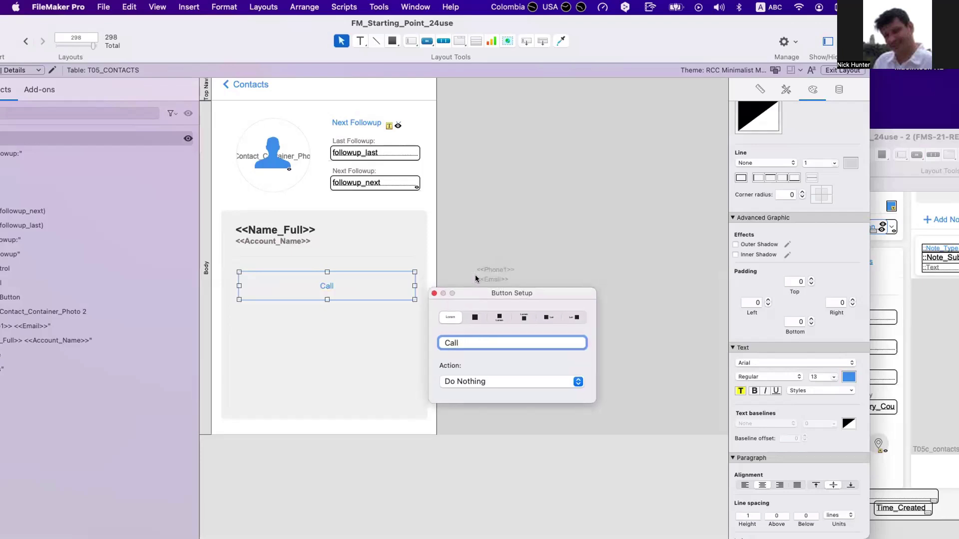
pyautogui.moveTo(476, 296); pyautogui.dragTo(478, 381)
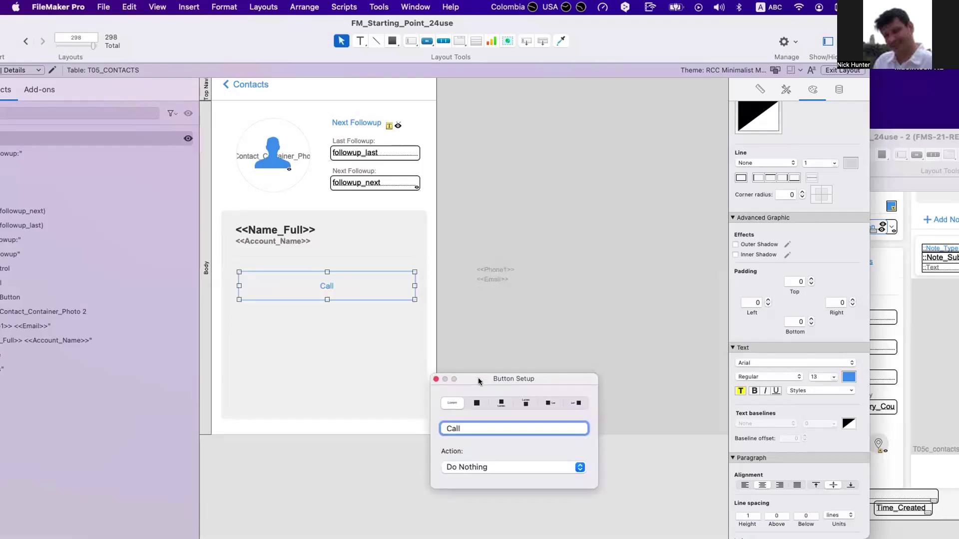
# - Copy the <<Phone1>> merge field from the parked text and extend the button's label to "Call <<Phone1>>"
pyautogui.doubleClick(498, 269)
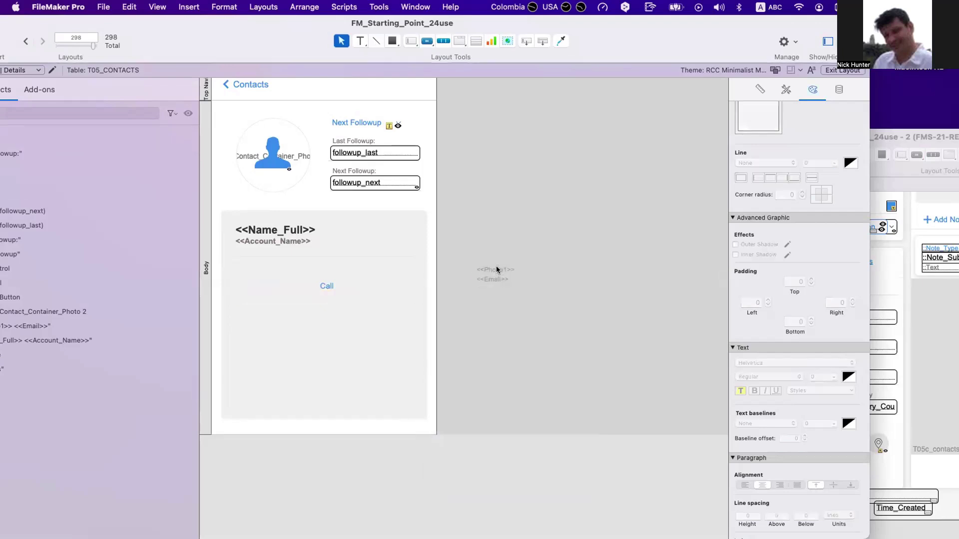
pyautogui.write('Phone1')
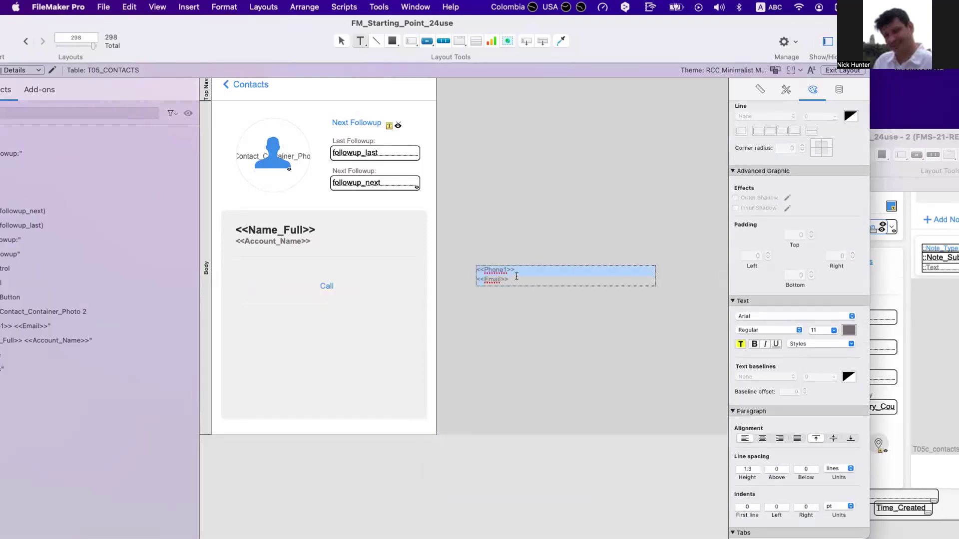
pyautogui.press('Escape')
pyautogui.click(328, 283)
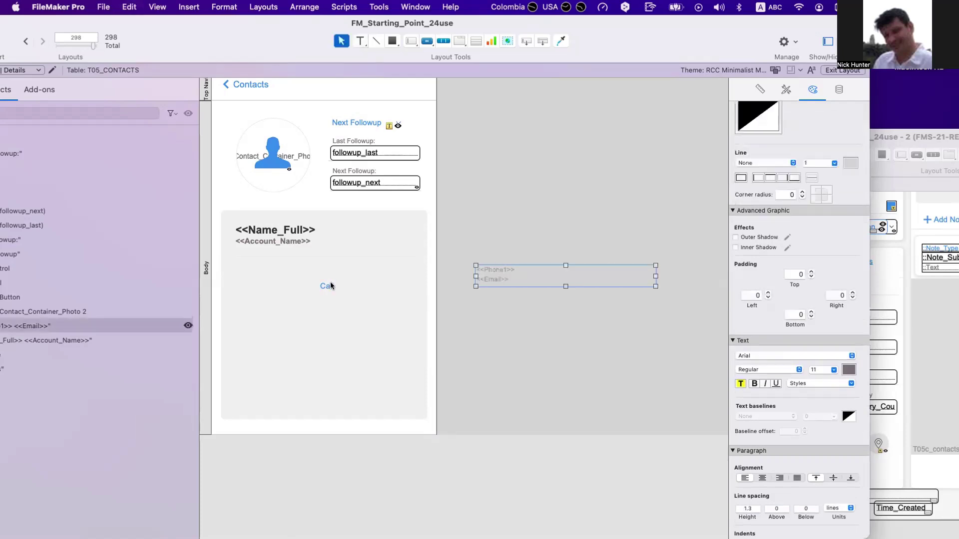
pyautogui.doubleClick(356, 301)
pyautogui.click(496, 327)
pyautogui.write('<<Phone1>>')
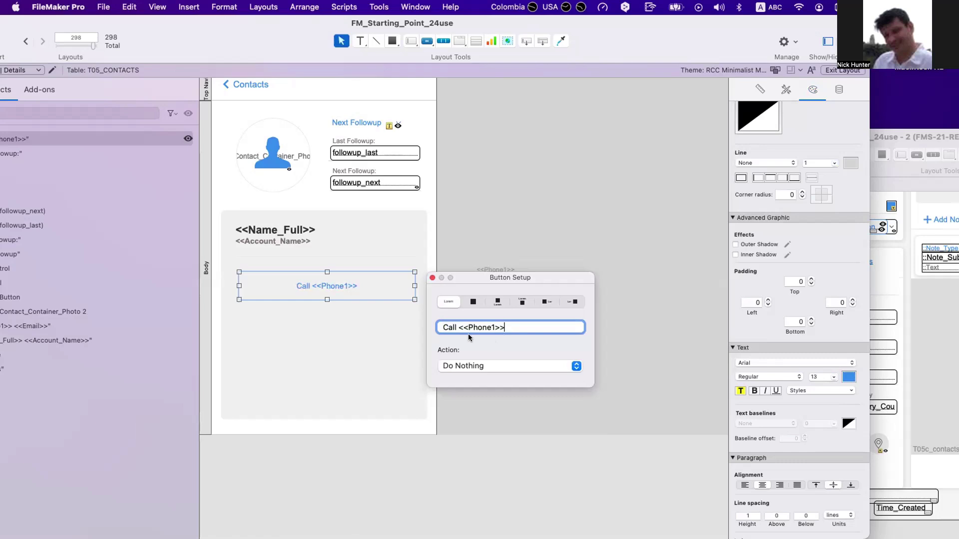
# - Start a single-step action for the call button and look through the script steps for one matching "call"
pyautogui.click(473, 366)
pyautogui.click(475, 388)
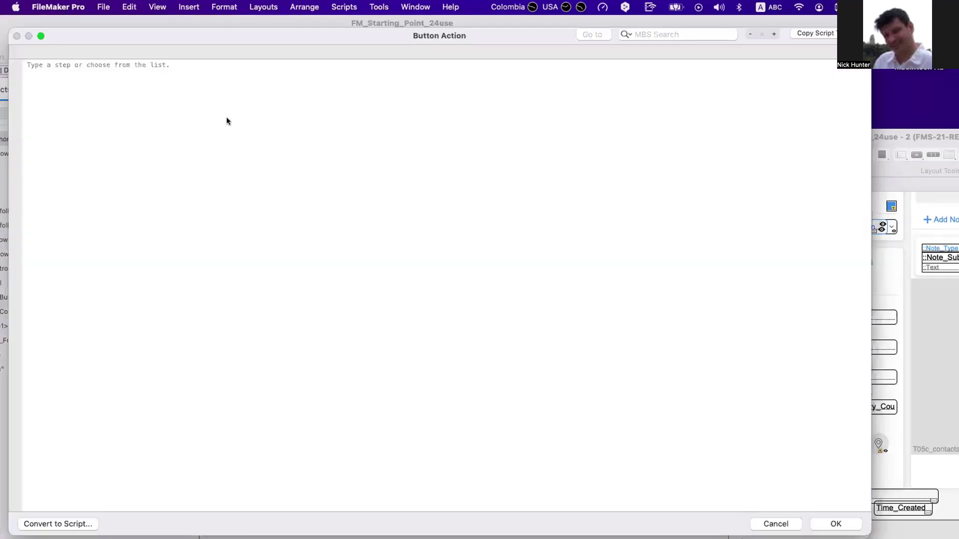
pyautogui.write('call')
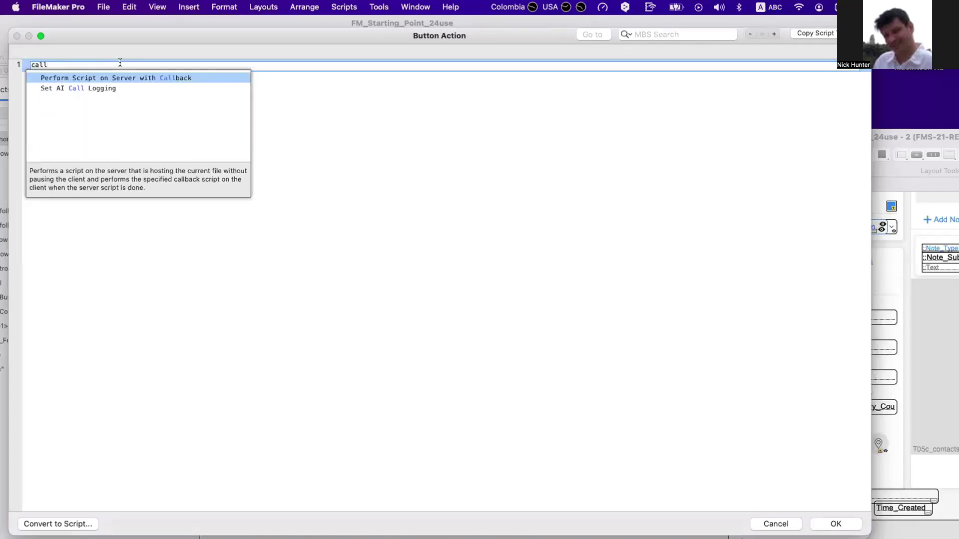
pyautogui.press('BackSpace')
pyautogui.press('BackSpace')
pyautogui.press('BackSpace')
pyautogui.press('BackSpace')
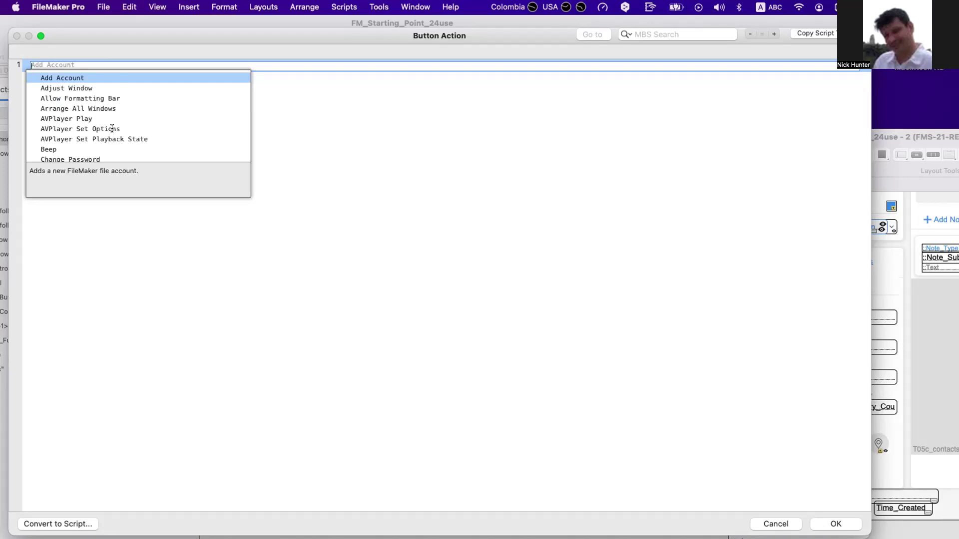
pyautogui.scroll(-5, 112, 128)
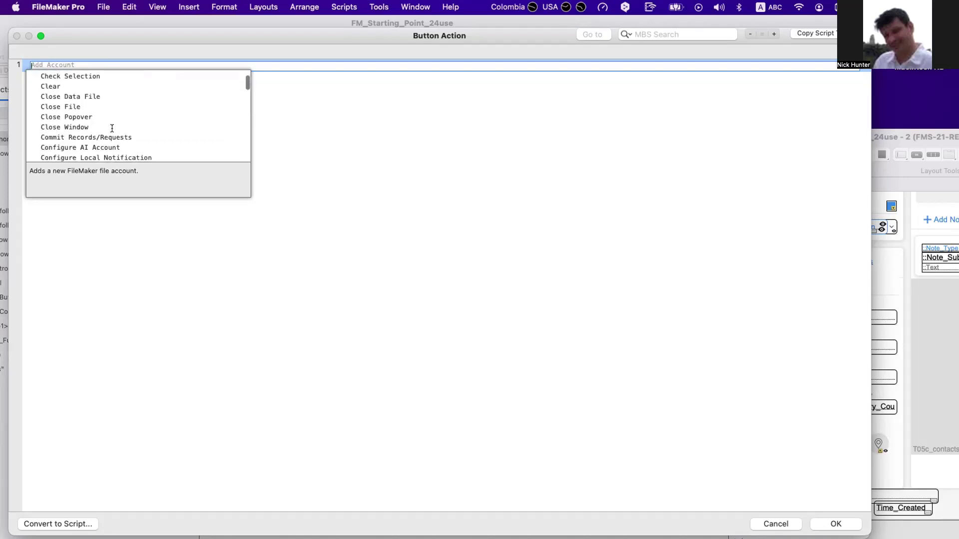
pyautogui.click(270, 128)
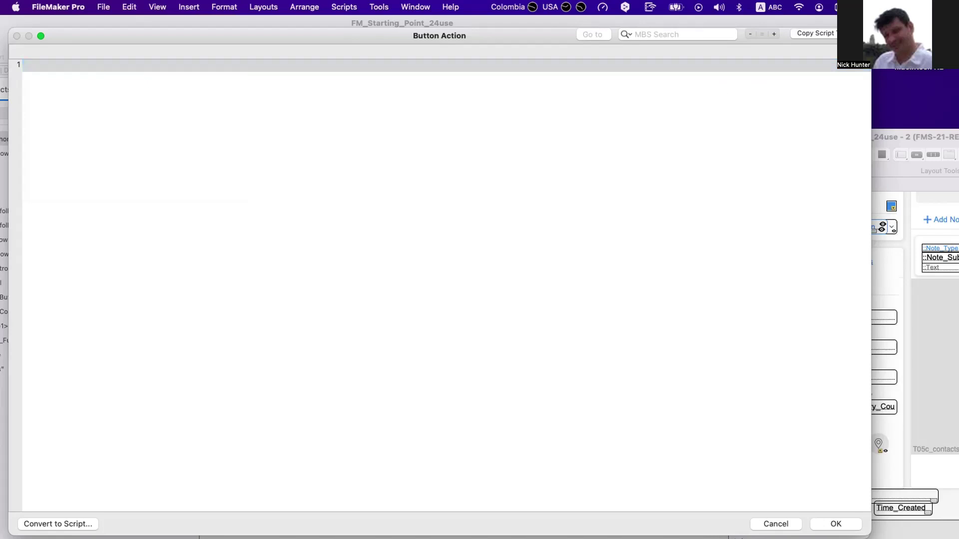
# - Show the script steps list, search it for "phon" and add the Dial Phone step to the button's action
pyautogui.press('super+shift+t')
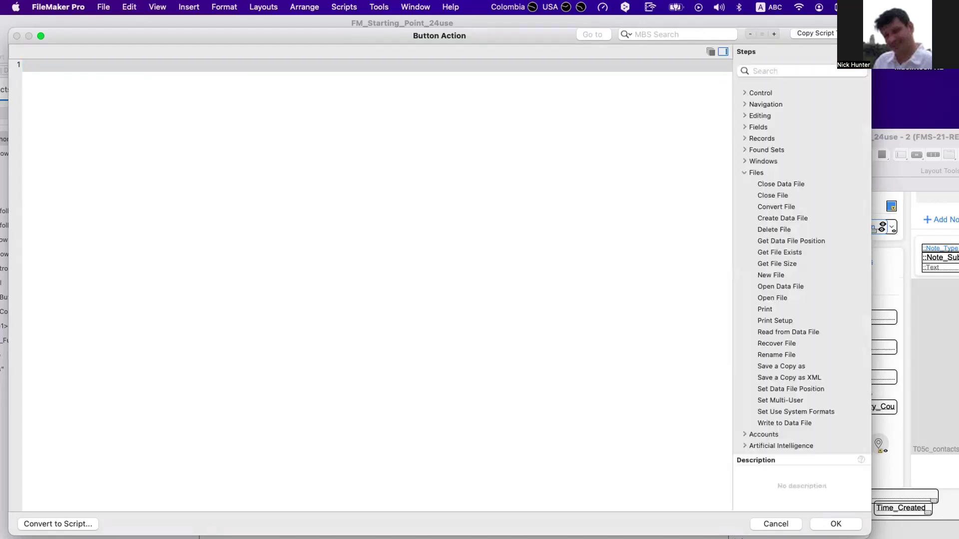
pyautogui.click(744, 172)
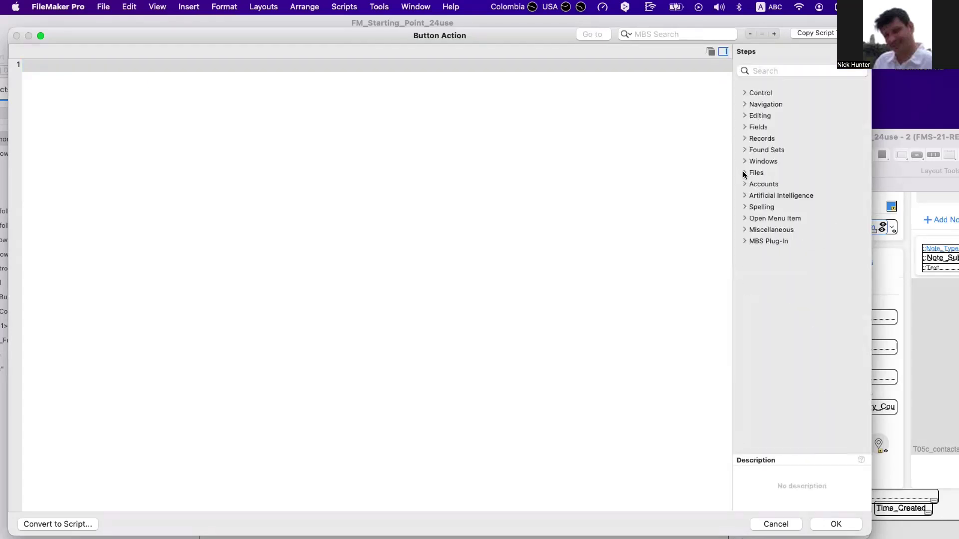
pyautogui.click(787, 70)
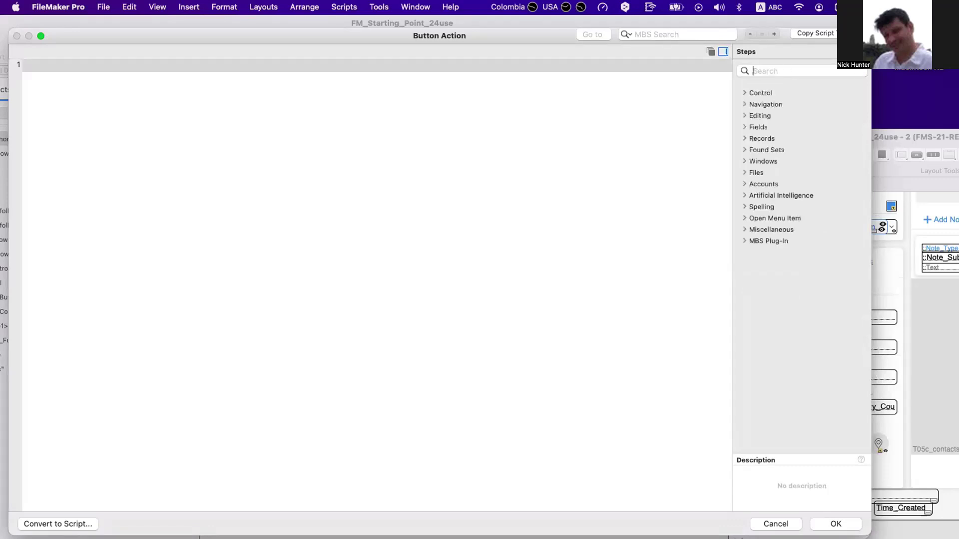
pyautogui.write('phon')
pyautogui.doubleClick(774, 104)
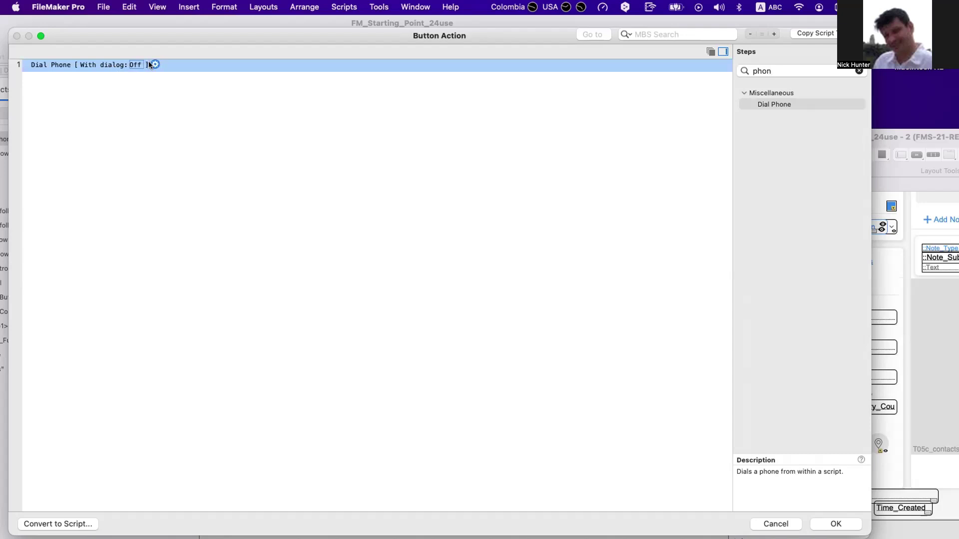
# - Open the calculation for the Dial Phone step's phone number
pyautogui.click(150, 63)
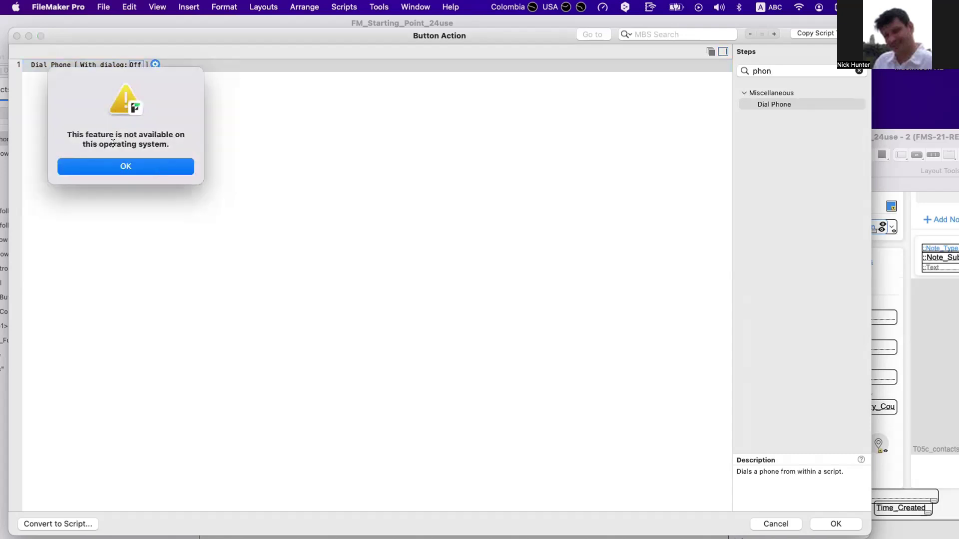
pyautogui.click(157, 169)
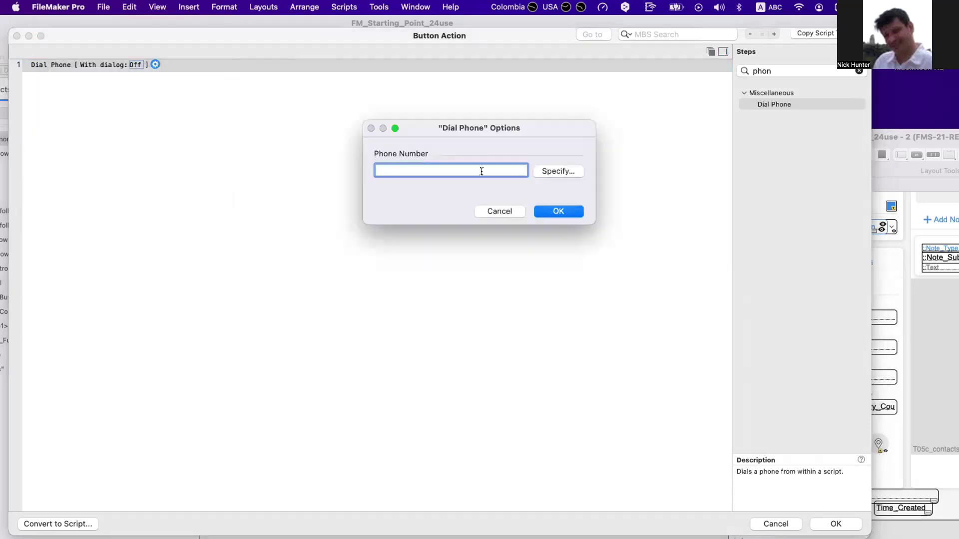
pyautogui.click(562, 171)
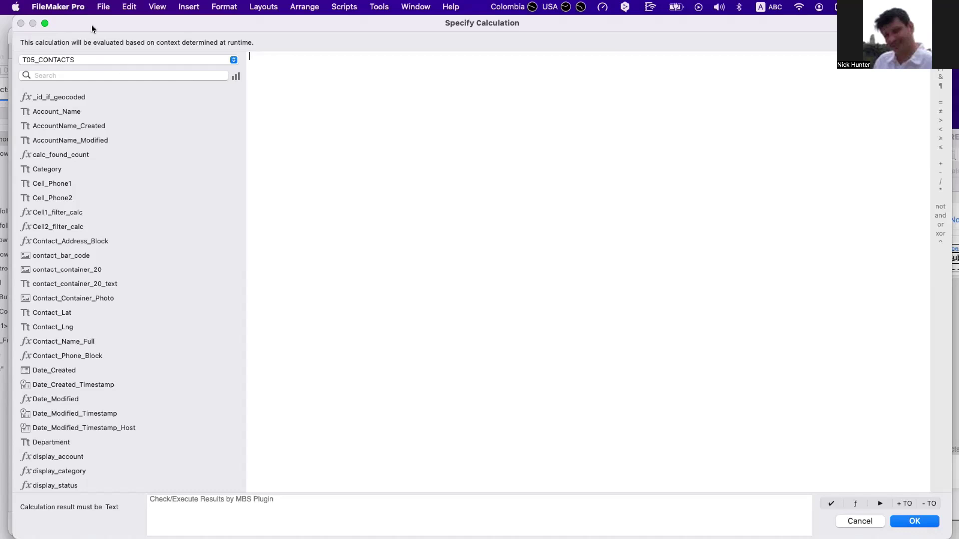
pyautogui.moveTo(92, 25); pyautogui.dragTo(338, 125)
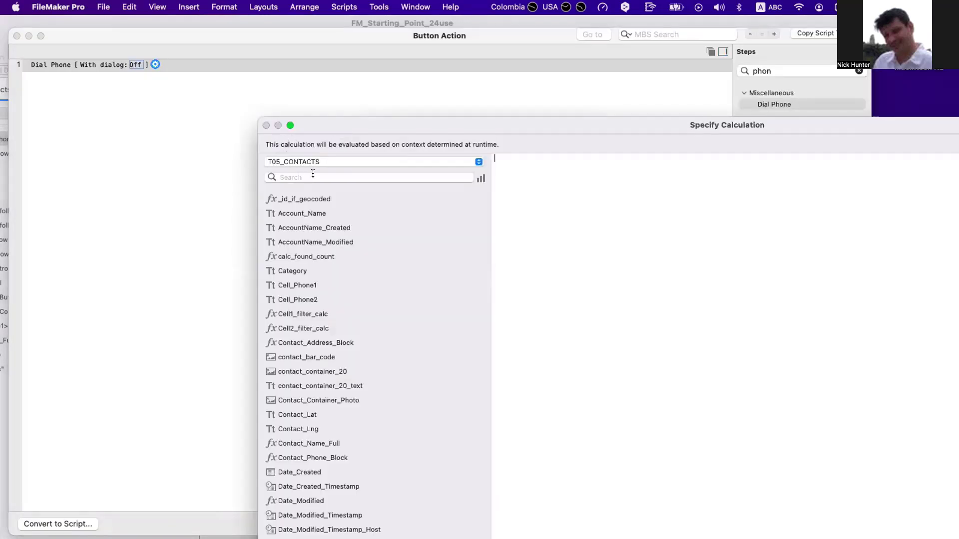
# - Search the T05_CONTACTS fields for "Phone1", set T05_CONTACTS::Phone1 as the number to dial and save the button action
pyautogui.click(314, 174)
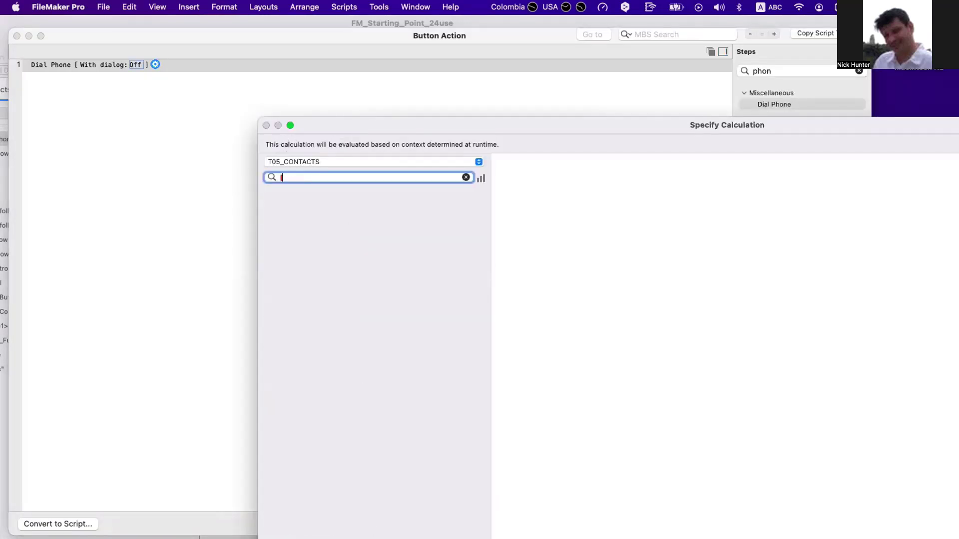
pyautogui.press('BackSpace')
pyautogui.write('<<Phone1>>')
pyautogui.press('BackSpace')
pyautogui.press('BackSpace')
pyautogui.press('super+Left')
pyautogui.press('Right')
pyautogui.press('Right')
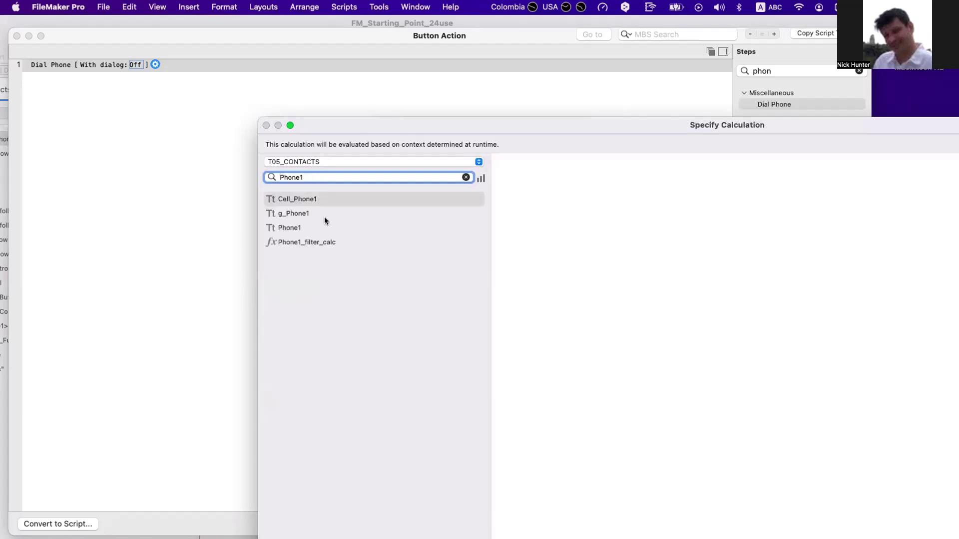
pyautogui.doubleClick(309, 228)
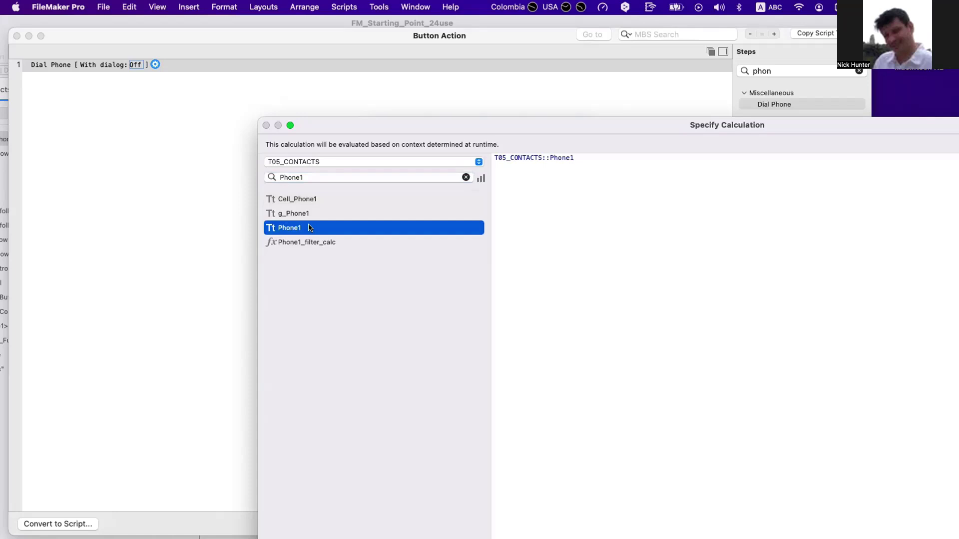
pyautogui.press('Return')
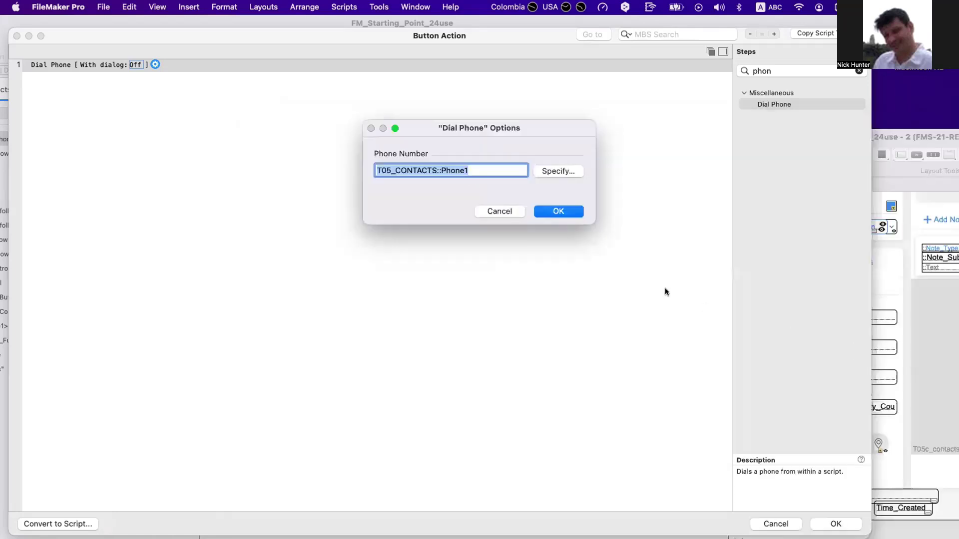
pyautogui.click(572, 211)
pyautogui.click(829, 521)
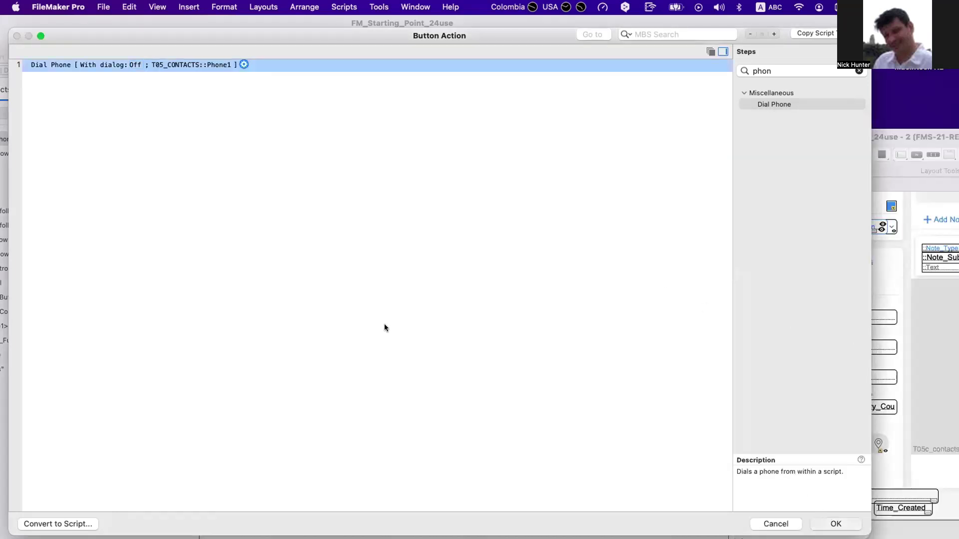
# - Apply the Action Button style to the call button and place a solid phone icon before its label
pyautogui.click(785, 90)
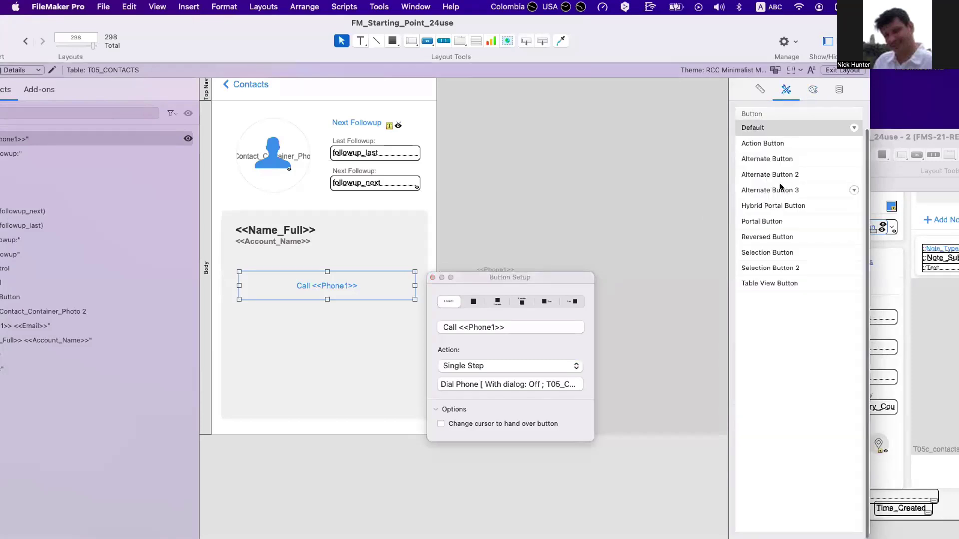
pyautogui.click(785, 144)
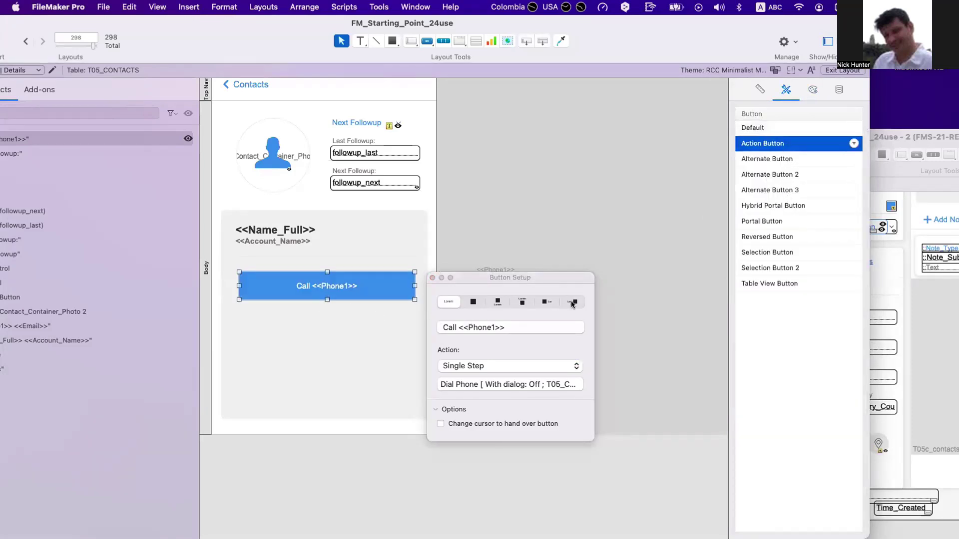
pyautogui.click(550, 302)
pyautogui.scroll(-5, 522, 379)
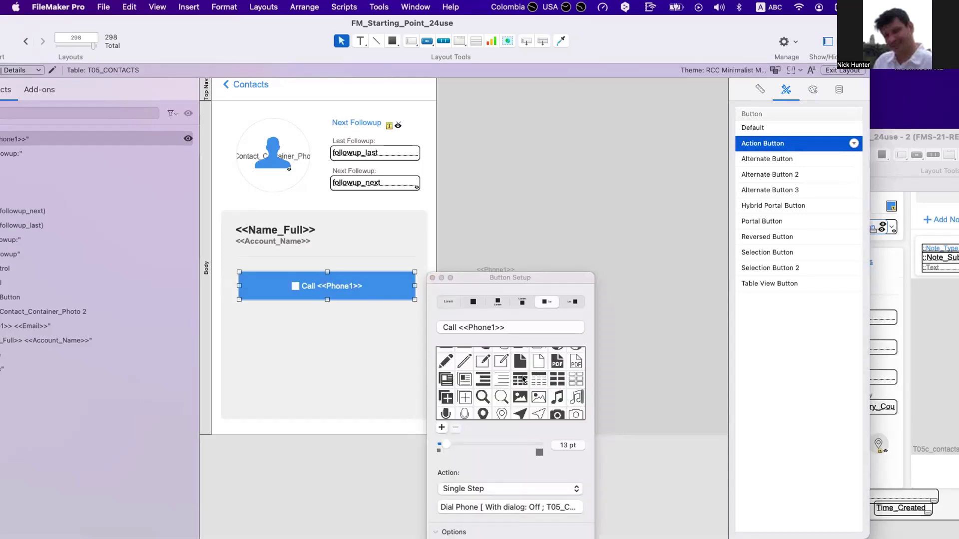
pyautogui.scroll(-10, 523, 380)
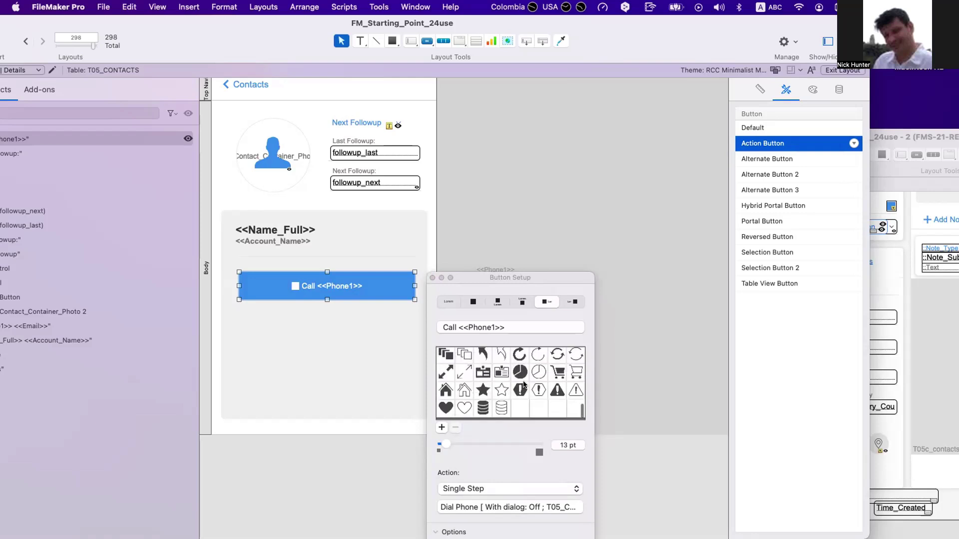
pyautogui.scroll(2, 523, 384)
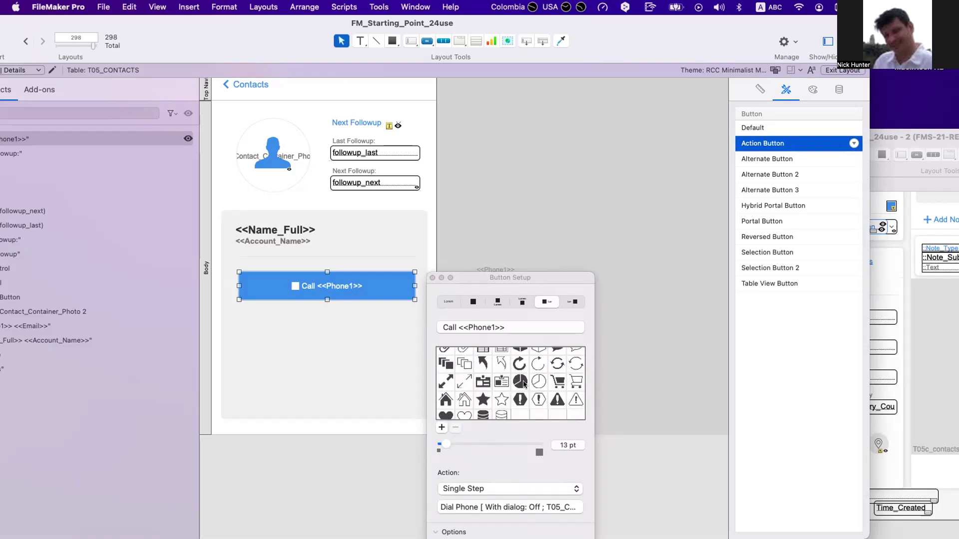
pyautogui.scroll(10, 524, 385)
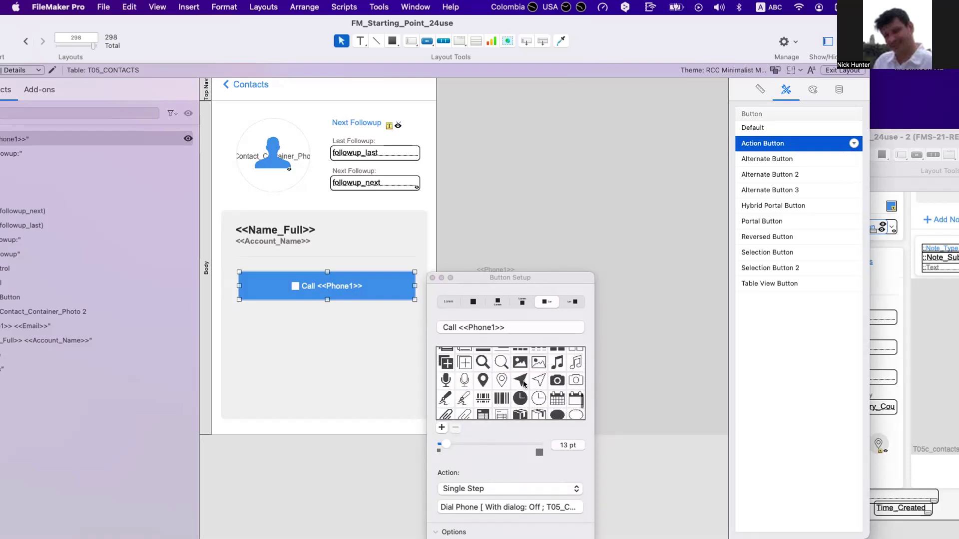
pyautogui.scroll(2, 524, 384)
pyautogui.scroll(-3, 524, 384)
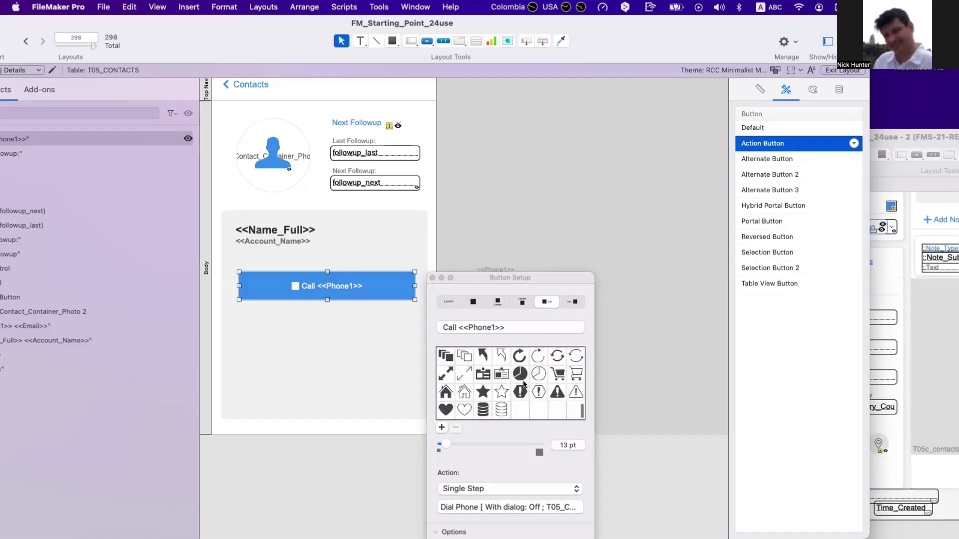
pyautogui.scroll(5, 524, 384)
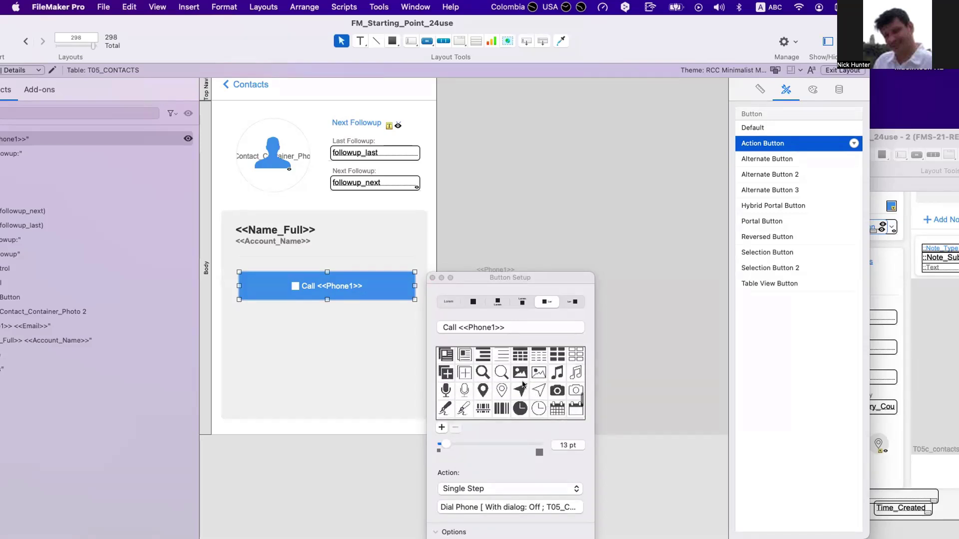
pyautogui.click(482, 382)
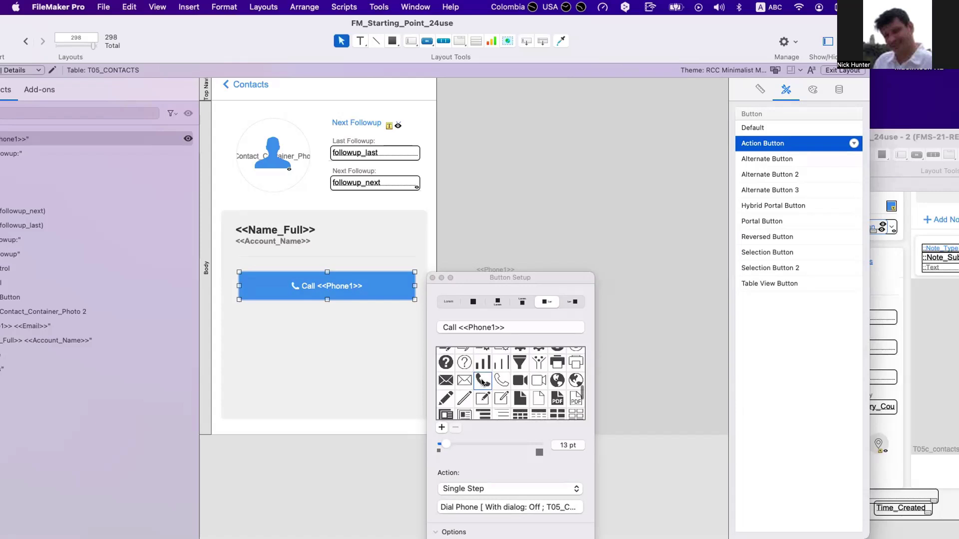
# - Set the call button's text size to 15 and its icon size to 15 pt
pyautogui.click(812, 90)
pyautogui.click(812, 89)
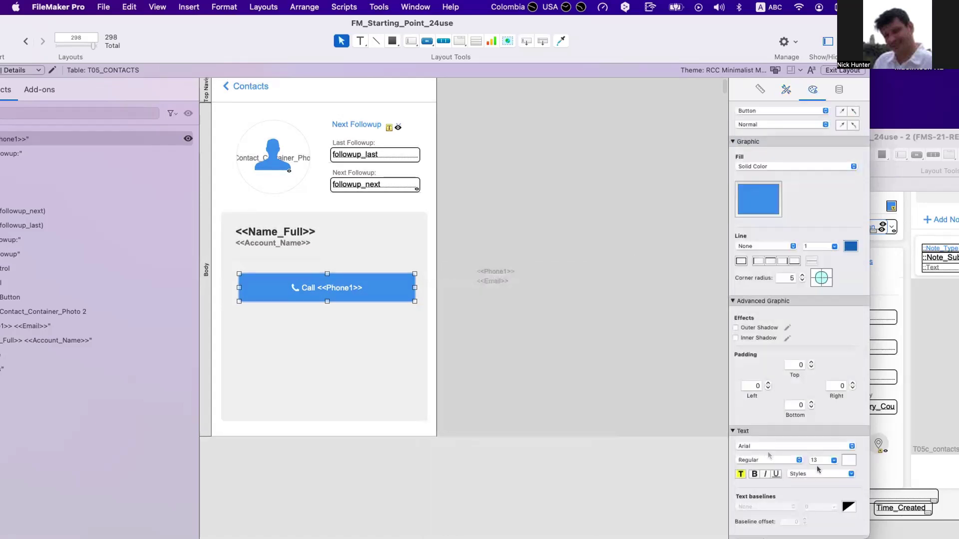
pyautogui.click(819, 460)
pyautogui.write('15')
pyautogui.press('Return')
pyautogui.doubleClick(359, 290)
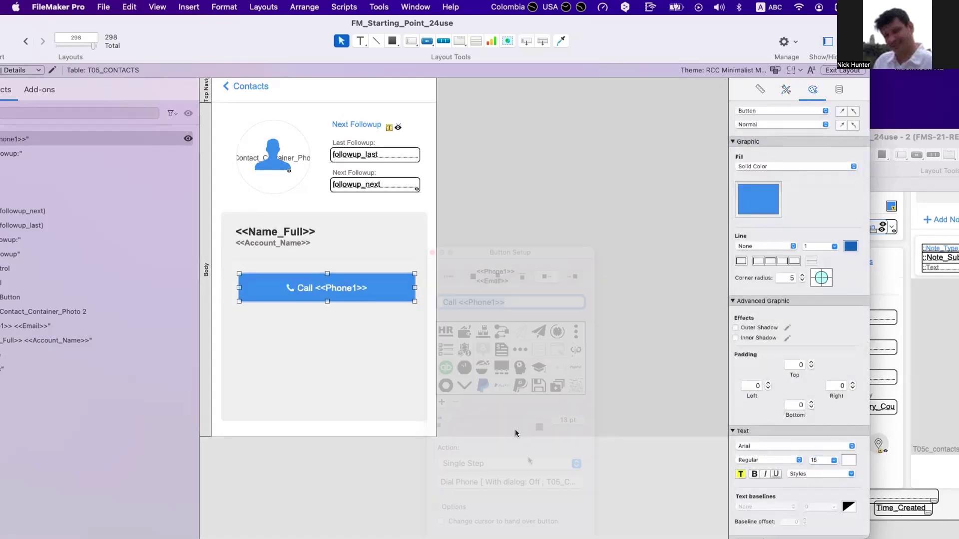
pyautogui.doubleClick(561, 420)
pyautogui.write('15')
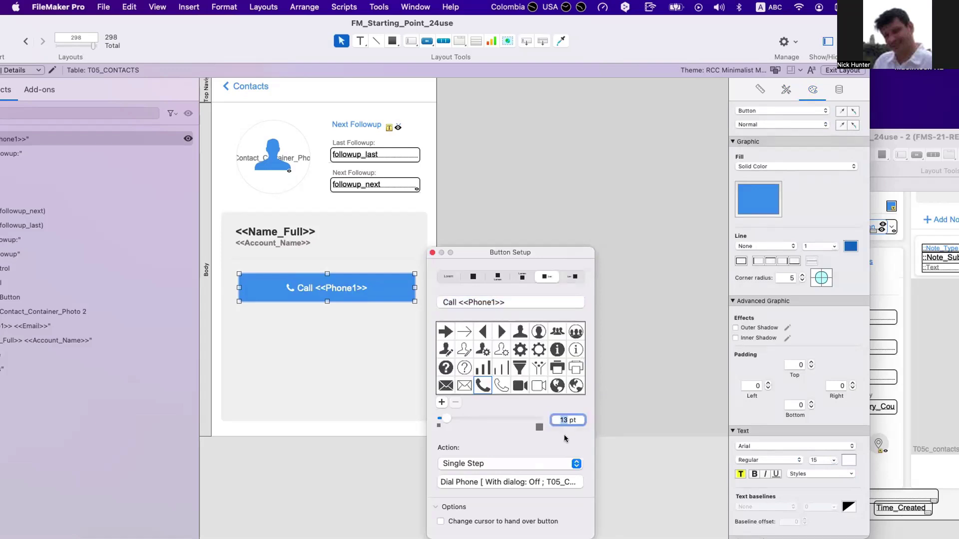
pyautogui.press('Return')
pyautogui.click(433, 252)
pyautogui.click(507, 319)
# - Widen the call button to about 304 pt and shift it, the name text and the divider slightly left within the card
pyautogui.click(331, 289)
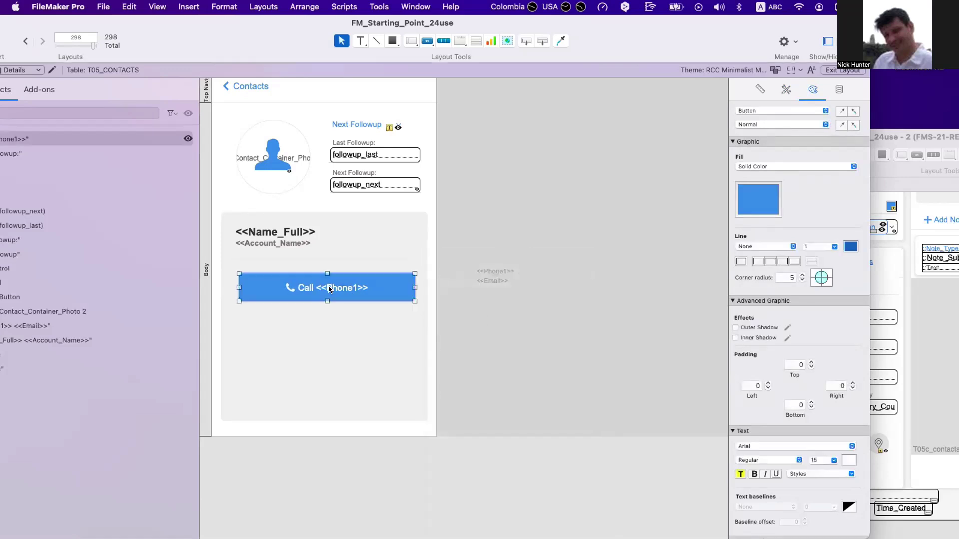
pyautogui.moveTo(235, 285); pyautogui.dragTo(235, 285)
pyautogui.moveTo(415, 286); pyautogui.dragTo(418, 286)
pyautogui.click(403, 345)
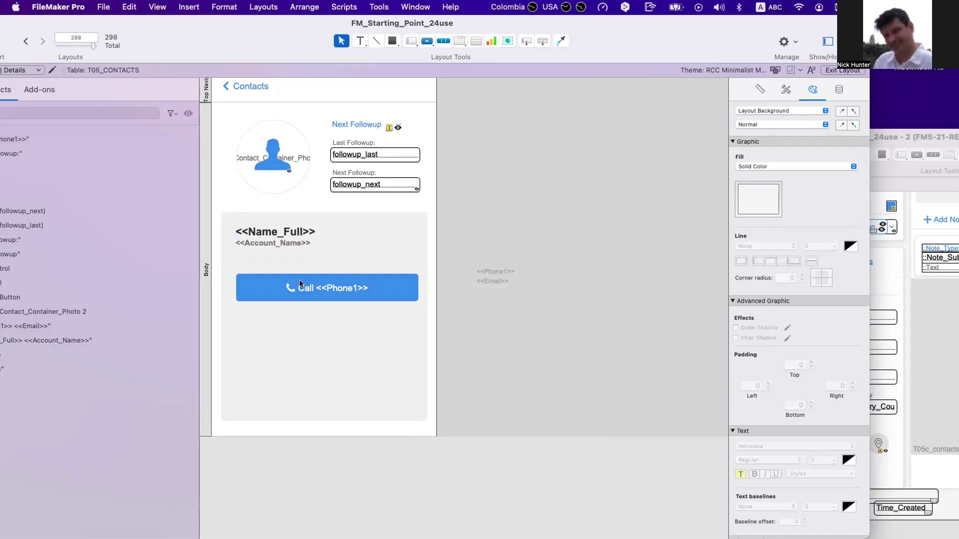
pyautogui.moveTo(306, 292); pyautogui.dragTo(304, 292)
pyautogui.moveTo(281, 255); pyautogui.dragTo(262, 233)
pyautogui.moveTo(390, 238); pyautogui.dragTo(406, 238)
pyautogui.click(494, 353)
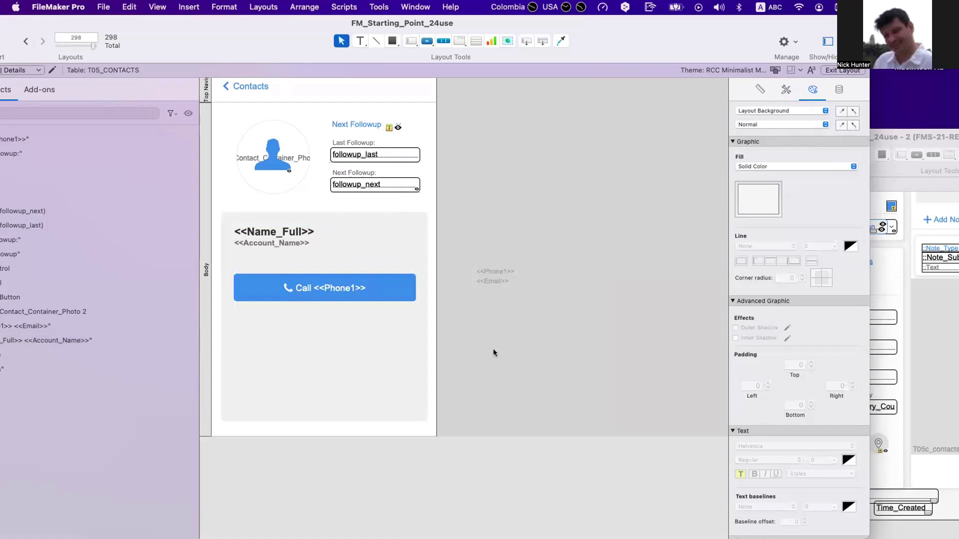
# - Check the position and size of the call button, the name text with its divider, and the card background
pyautogui.click(337, 287)
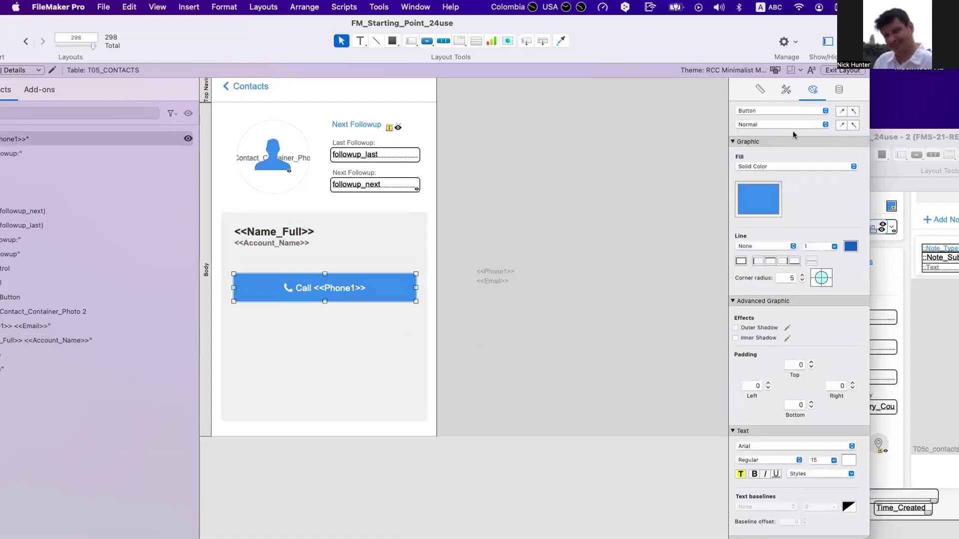
pyautogui.click(760, 89)
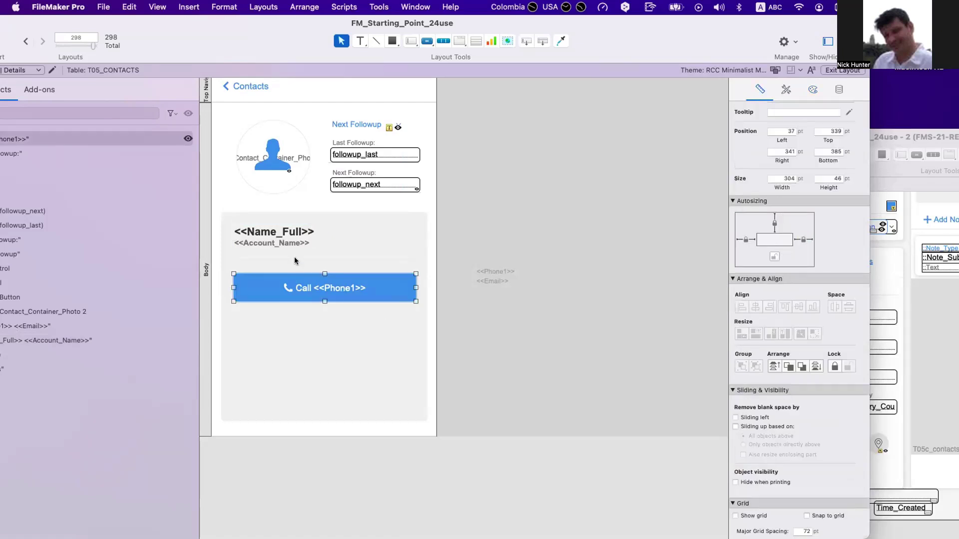
pyautogui.click(285, 239)
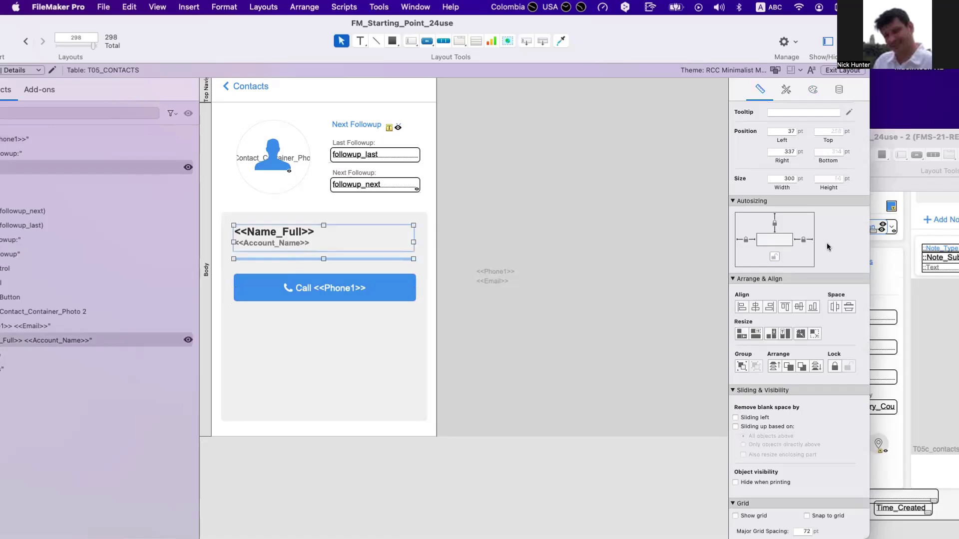
pyautogui.click(330, 328)
pyautogui.click(480, 325)
pyautogui.click(338, 384)
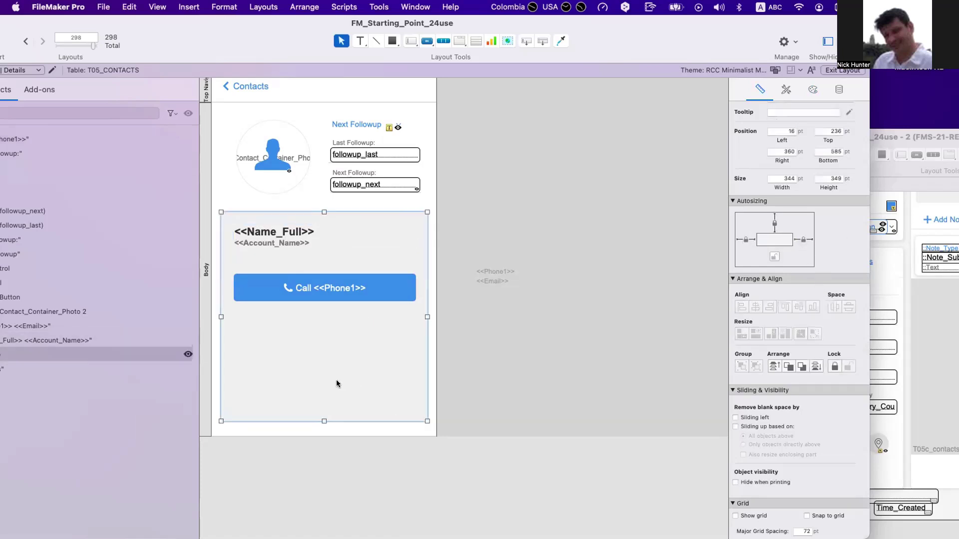
pyautogui.click(468, 356)
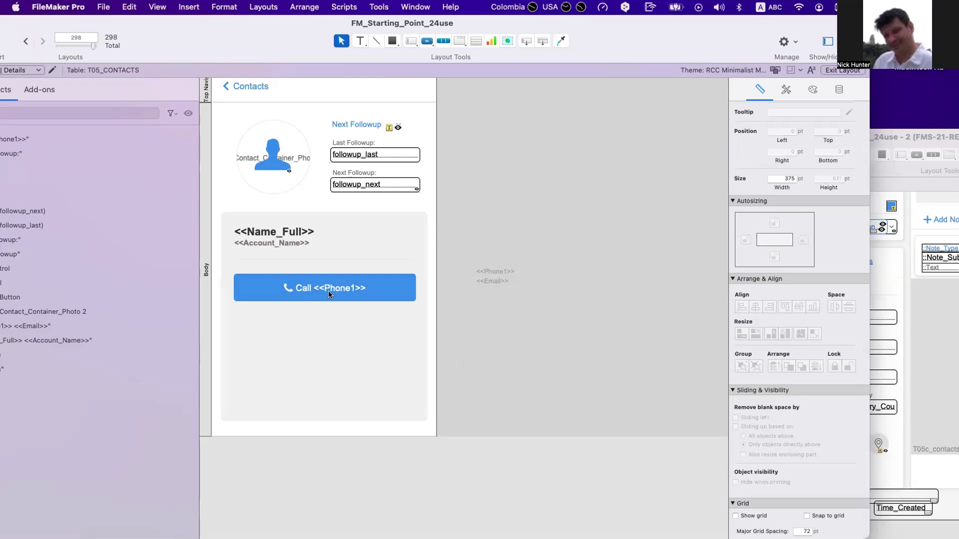
# - Duplicate the call button directly below itself, with its top at about 400 pt, and open the copy's button setup
pyautogui.click(329, 294)
pyautogui.moveTo(323, 292); pyautogui.dragTo(329, 324)
pyautogui.doubleClick(329, 324)
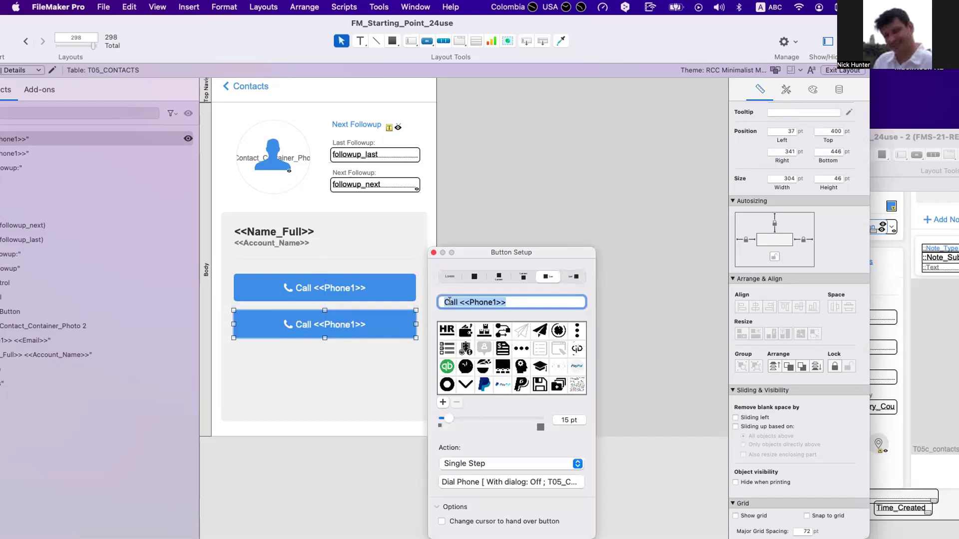
# - Relabel the duplicated button "Send Email" and change its icon to the solid envelope
pyautogui.doubleClick(450, 302)
pyautogui.write('Send')
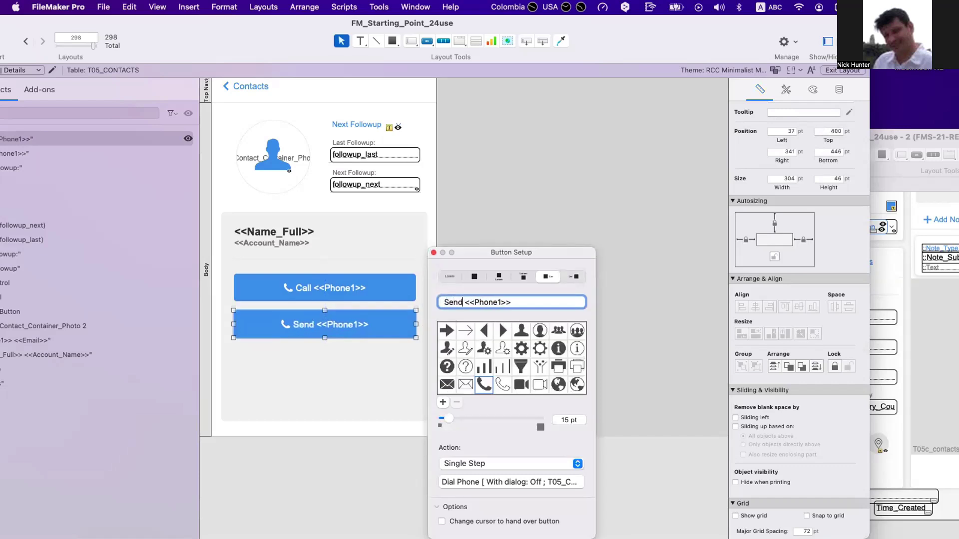
pyautogui.moveTo(465, 302); pyautogui.dragTo(468, 312)
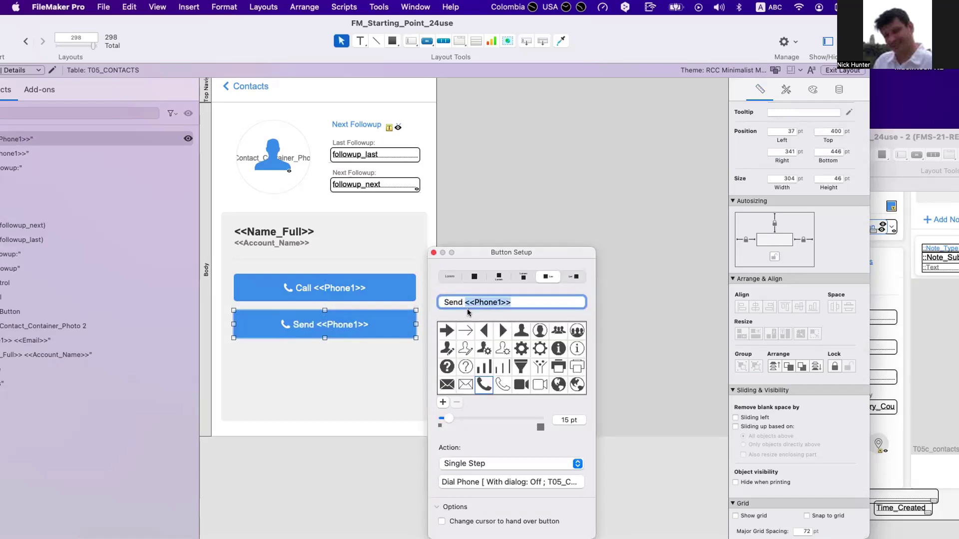
pyautogui.write('Email')
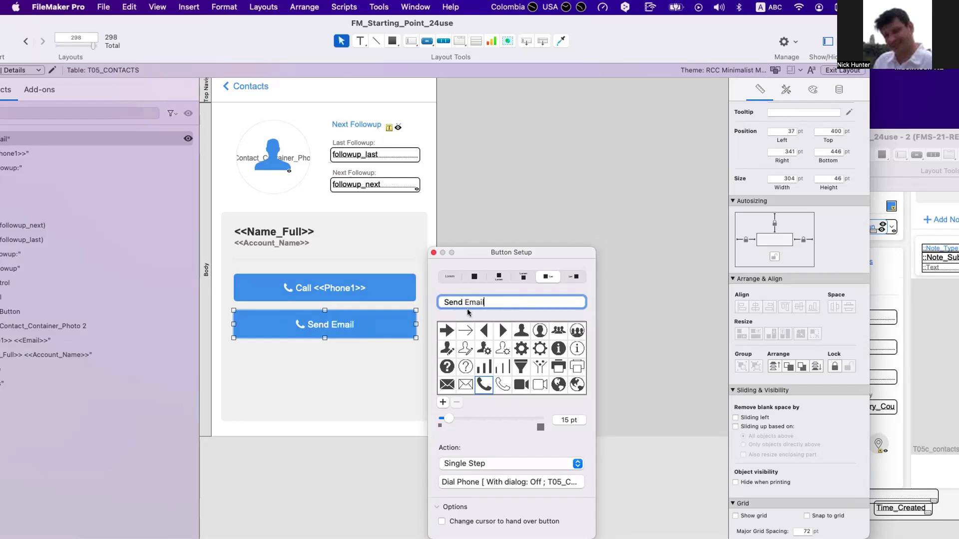
pyautogui.scroll(-2, 518, 380)
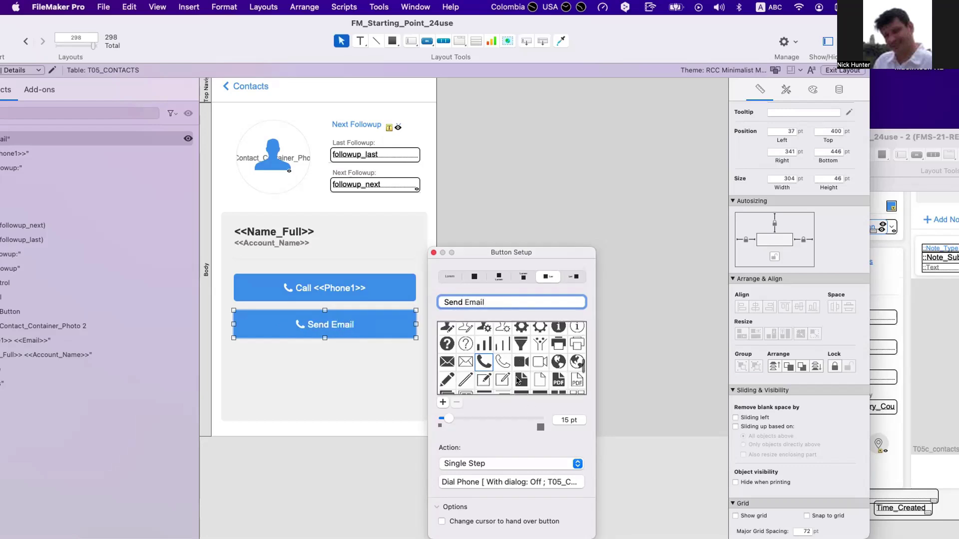
pyautogui.click(447, 359)
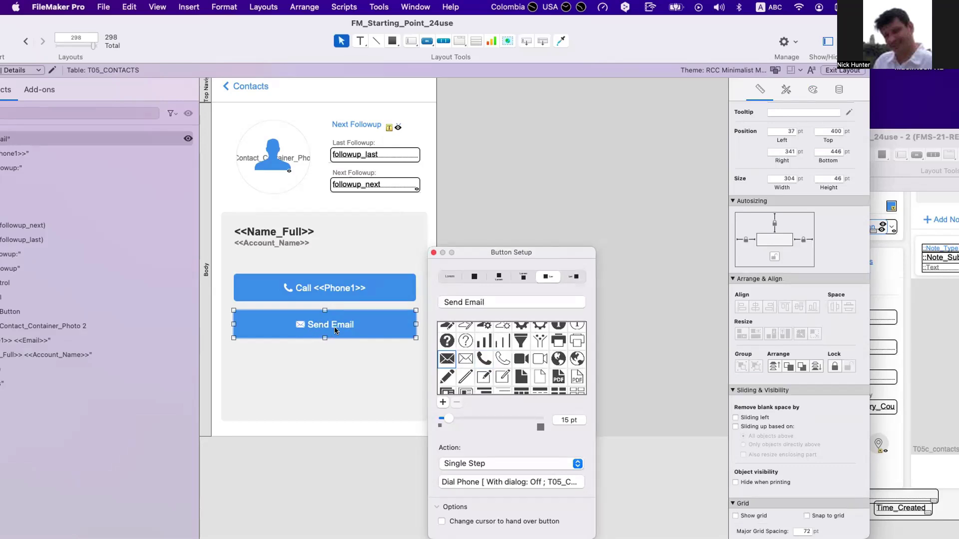
pyautogui.click(505, 465)
pyautogui.click(506, 478)
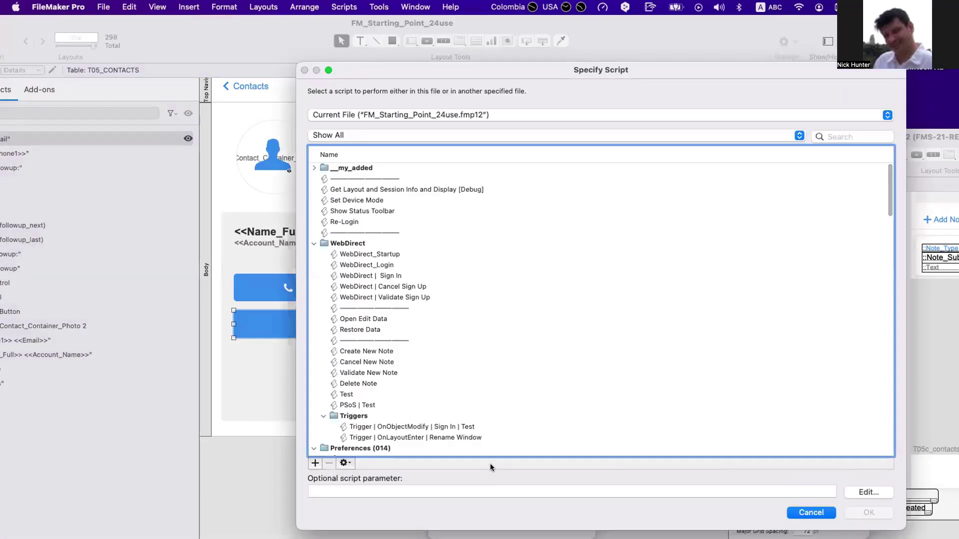
pyautogui.press('Escape')
# - Replace the Send Email button's Dial Phone action with Send Mail via the e-mail client, turn its dialog on, and open its mail options
pyautogui.click(492, 482)
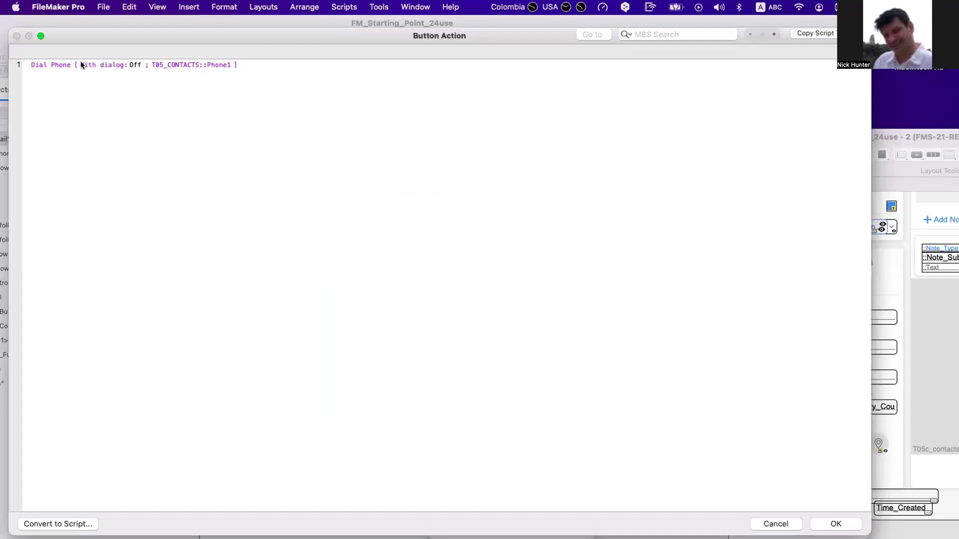
pyautogui.click(80, 64)
pyautogui.write('sen')
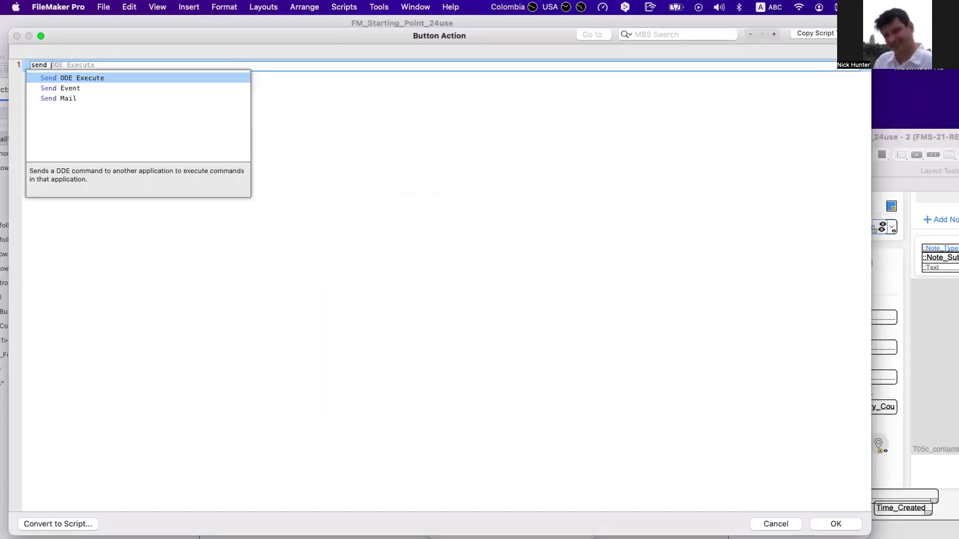
pyautogui.write('d')
pyautogui.press('Down')
pyautogui.press('Down')
pyautogui.press('Return')
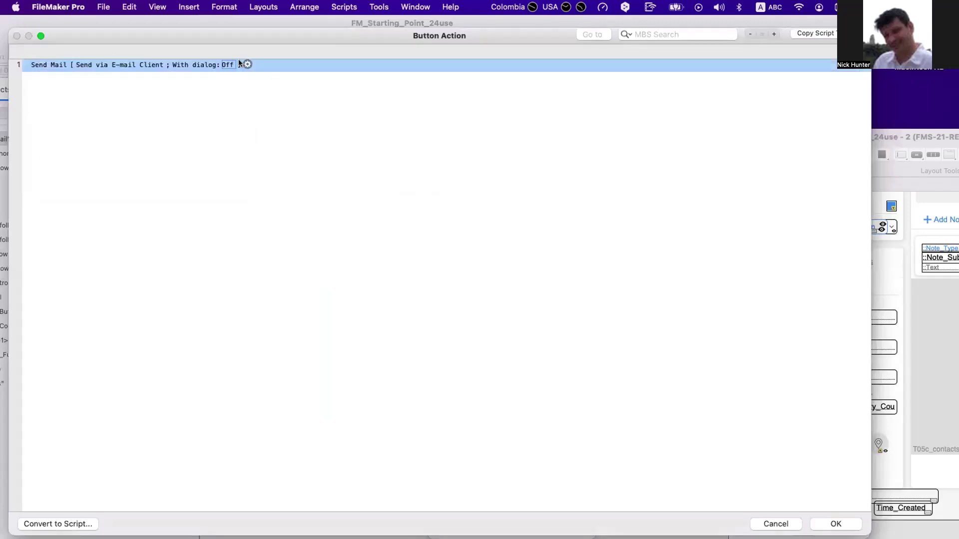
pyautogui.click(247, 64)
pyautogui.press('Escape')
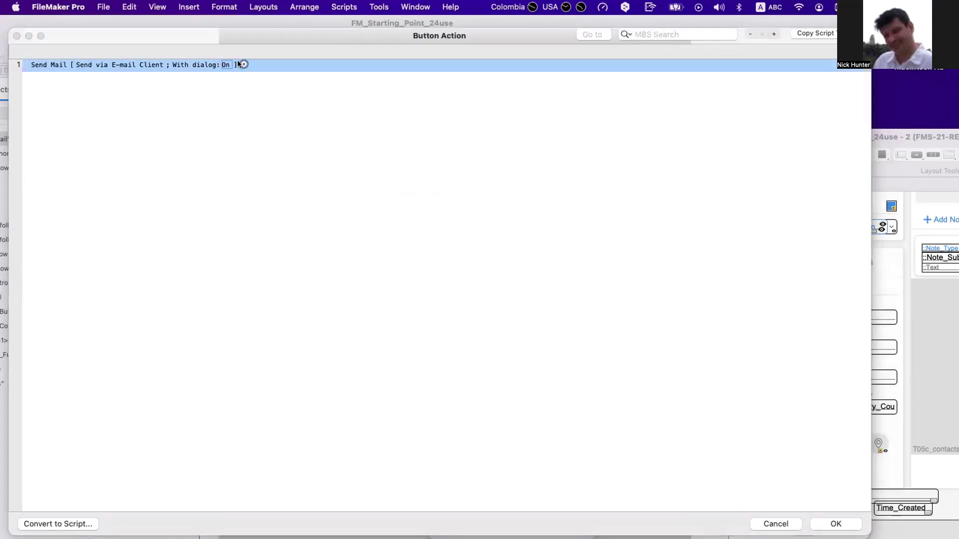
pyautogui.click(243, 65)
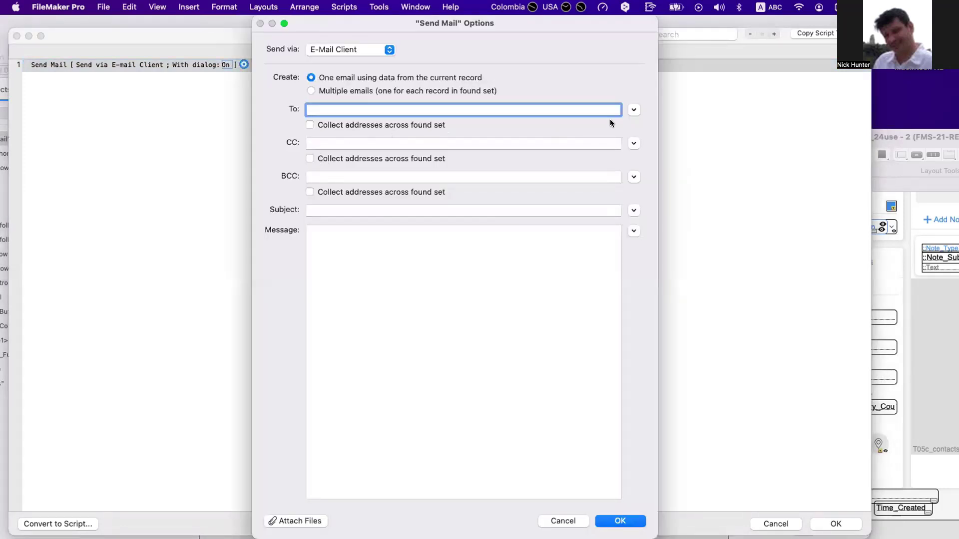
pyautogui.click(633, 110)
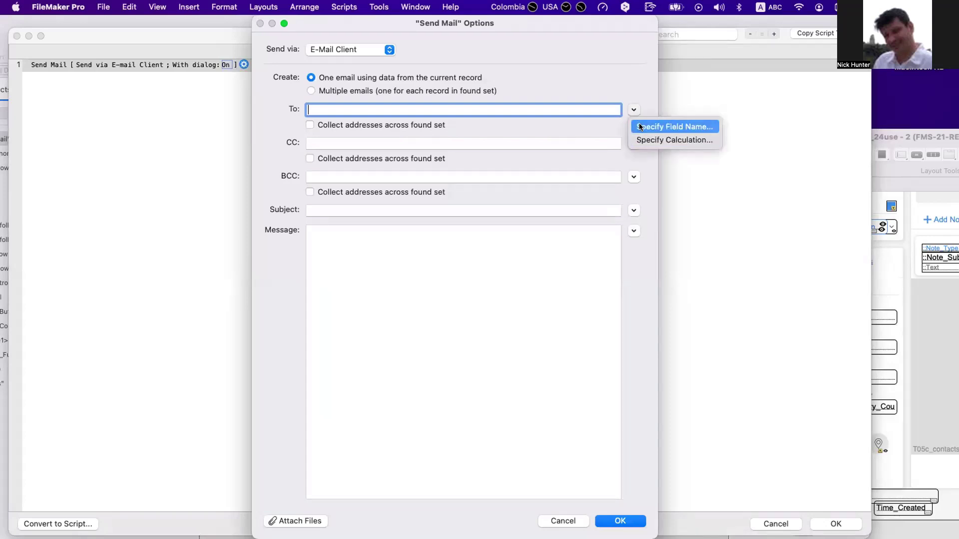
pyautogui.click(637, 125)
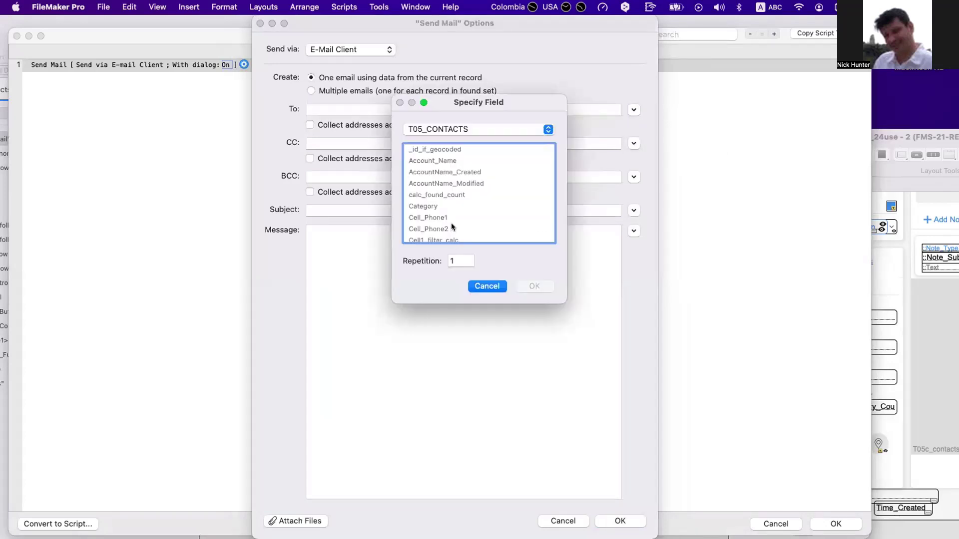
pyautogui.click(443, 129)
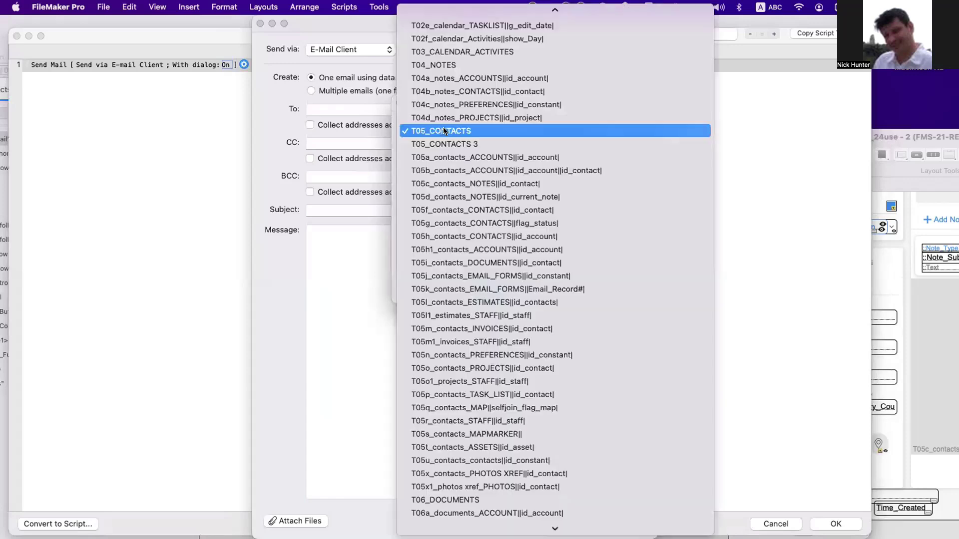
pyautogui.click(442, 128)
pyautogui.scroll(-3, 450, 206)
pyautogui.click(449, 205)
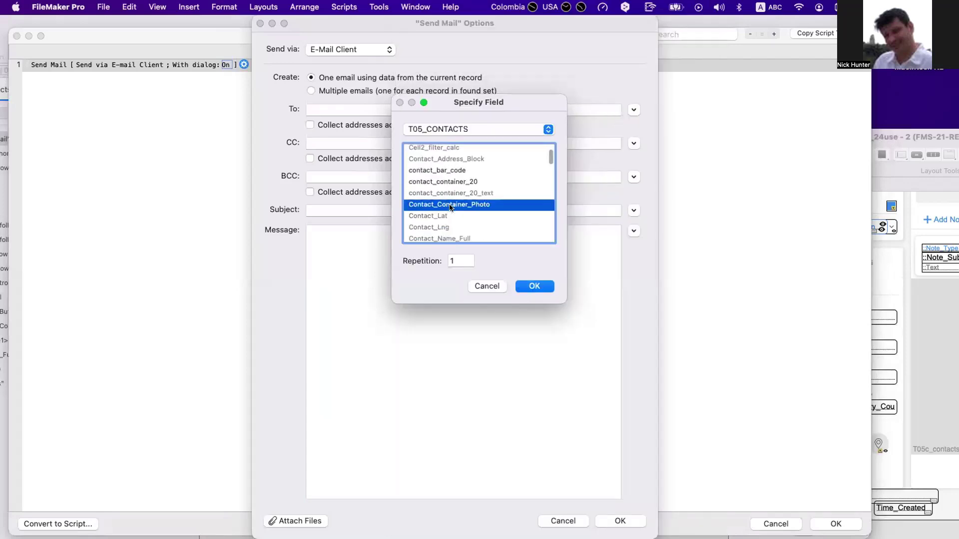
pyautogui.click(453, 182)
pyautogui.scroll(-8, 454, 195)
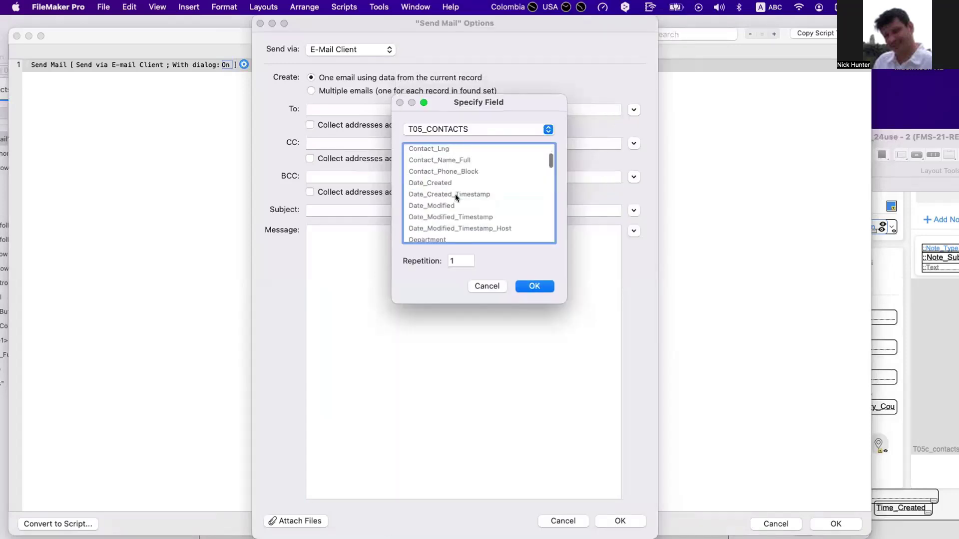
pyautogui.scroll(-3, 451, 209)
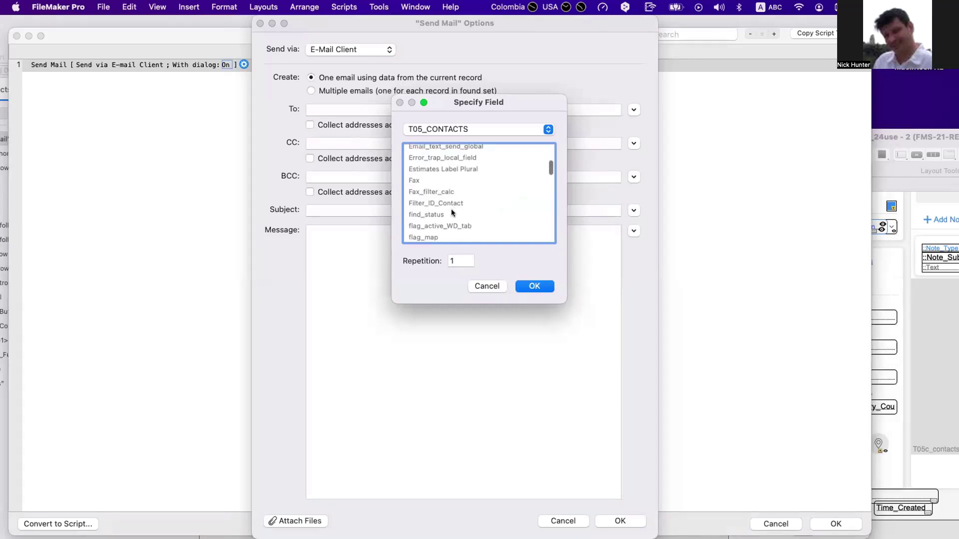
pyautogui.scroll(-5, 451, 218)
pyautogui.scroll(-15, 450, 219)
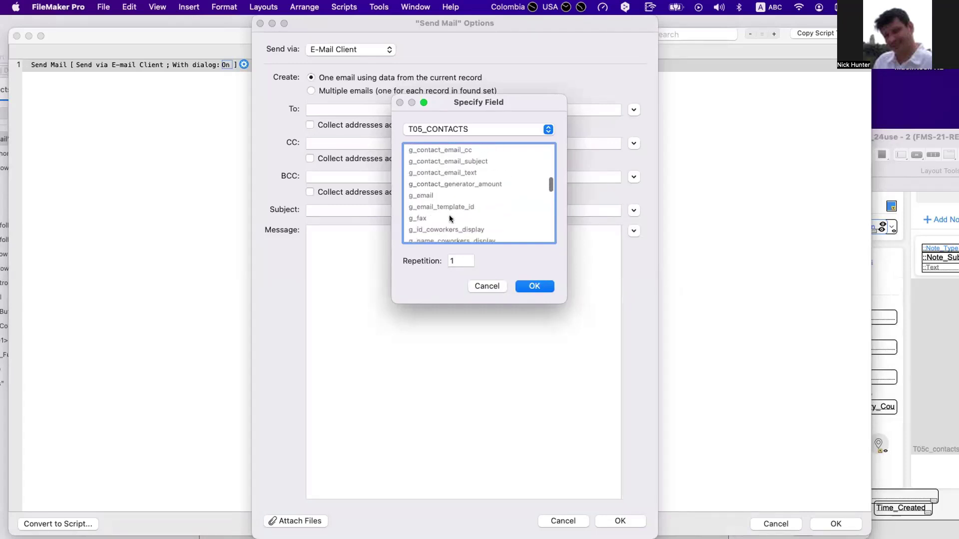
pyautogui.scroll(3, 449, 215)
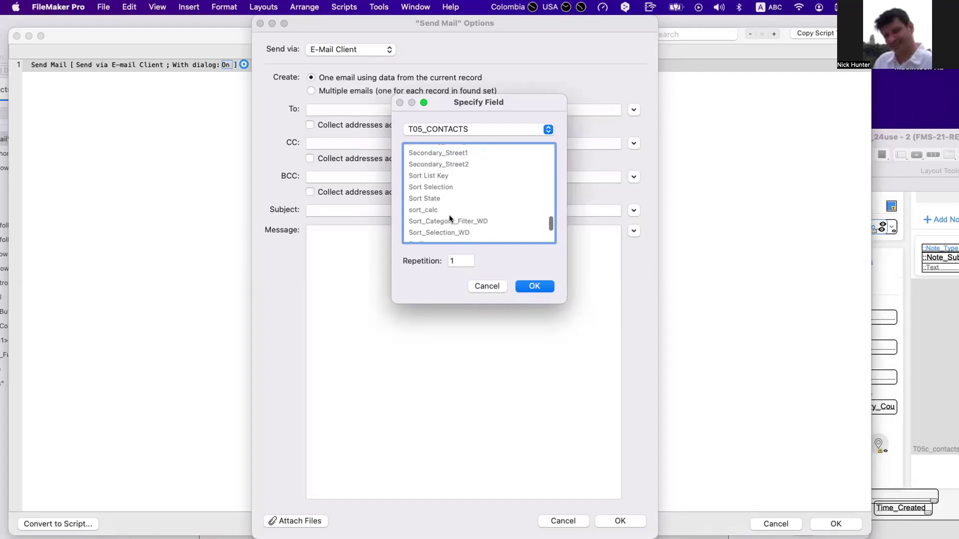
pyautogui.click(436, 128)
pyautogui.click(436, 138)
pyautogui.press('Escape')
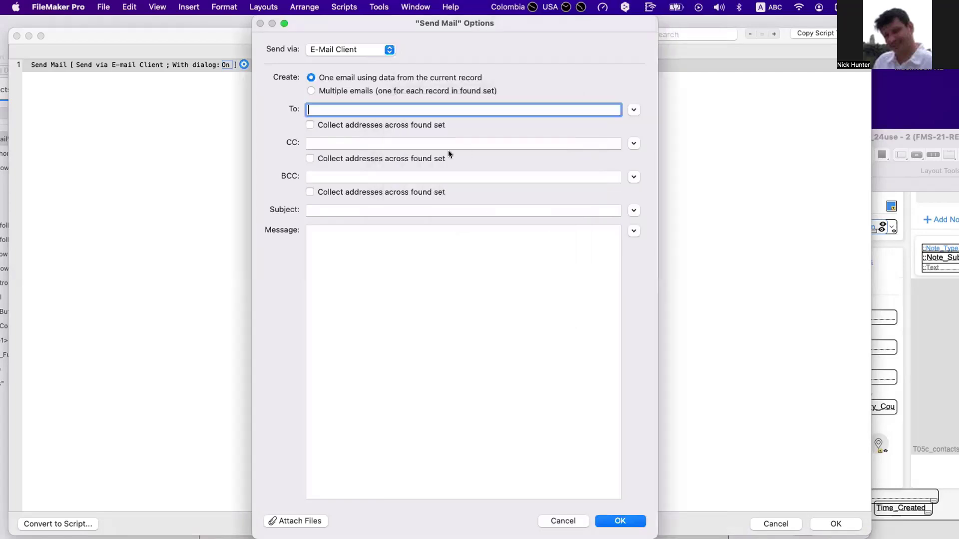
# - Set the Send Mail recipient by calculation to T05_CONTACTS::Email and save the button action
pyautogui.click(633, 109)
pyautogui.click(643, 139)
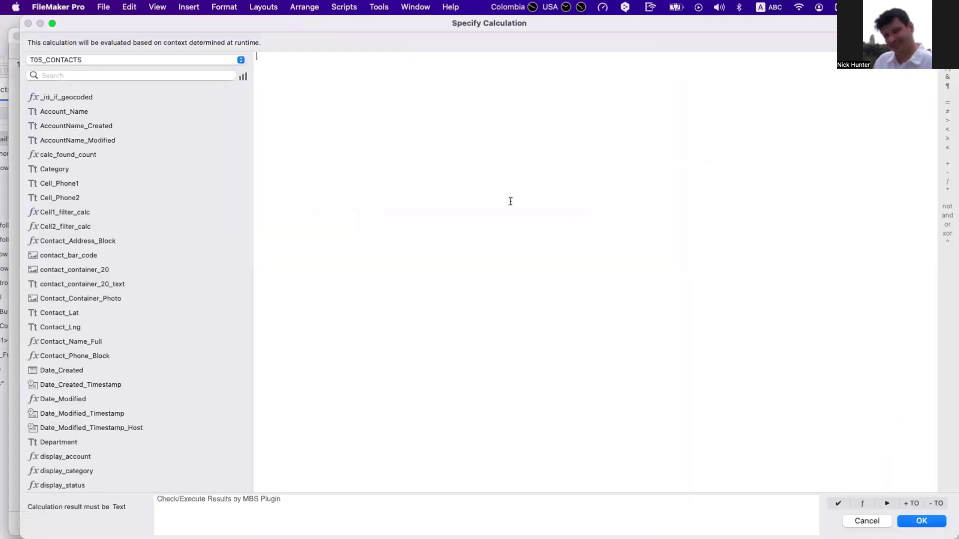
pyautogui.write('email')
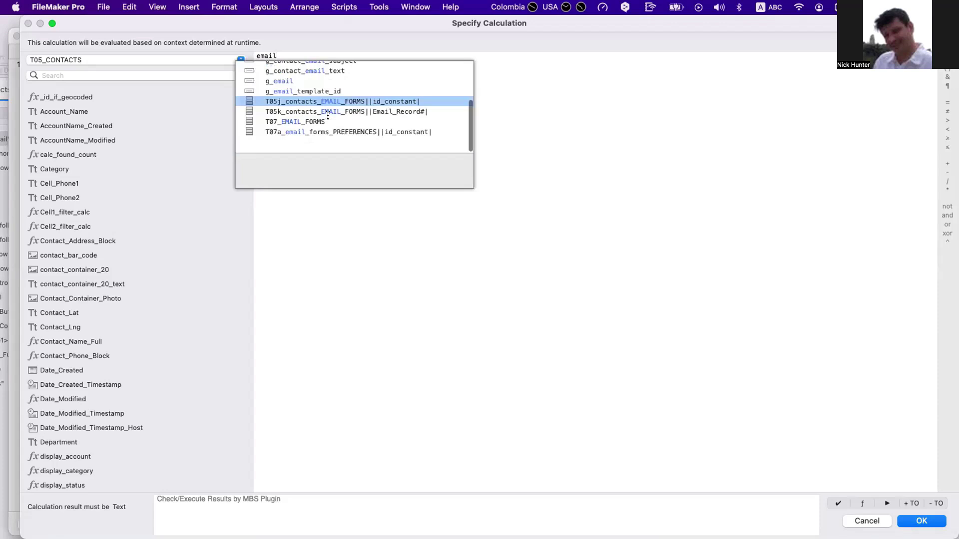
pyautogui.scroll(3, 327, 115)
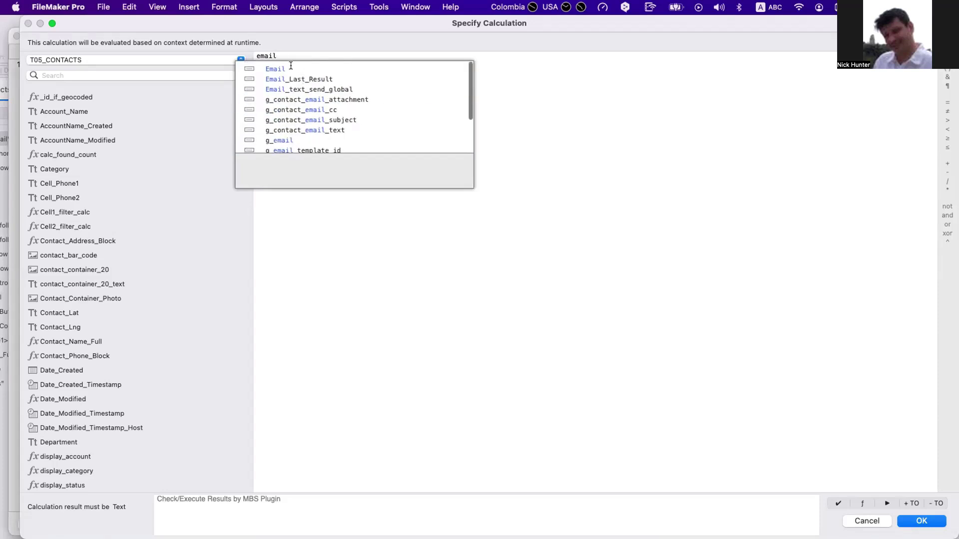
pyautogui.click(290, 65)
pyautogui.press('Return')
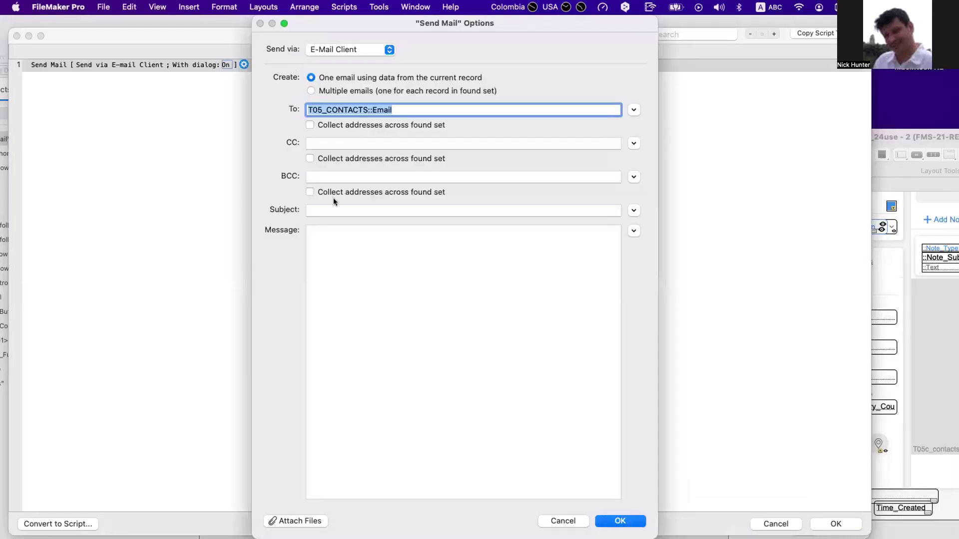
pyautogui.click(620, 521)
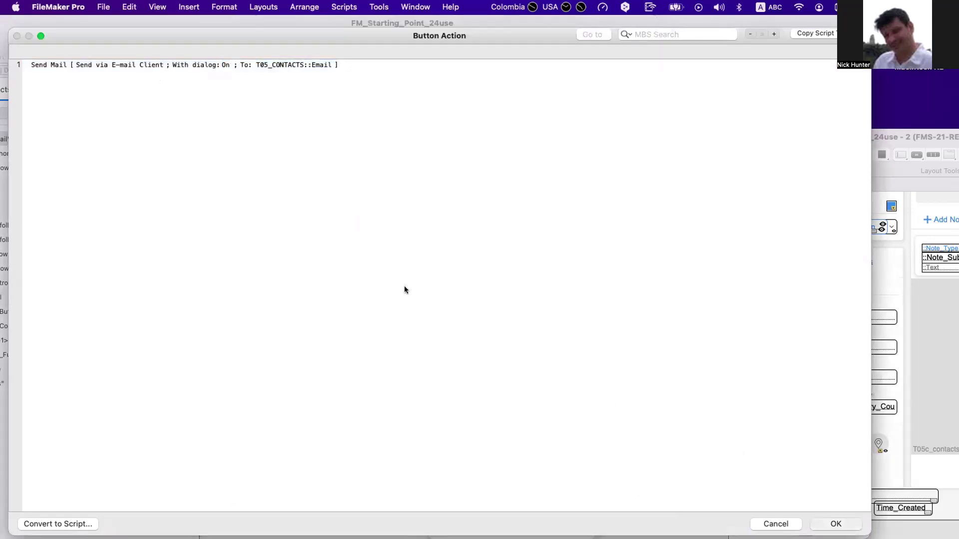
pyautogui.press('Return')
# - Delete the Phone1 and Email merge text parked outside the layout area
pyautogui.click(401, 365)
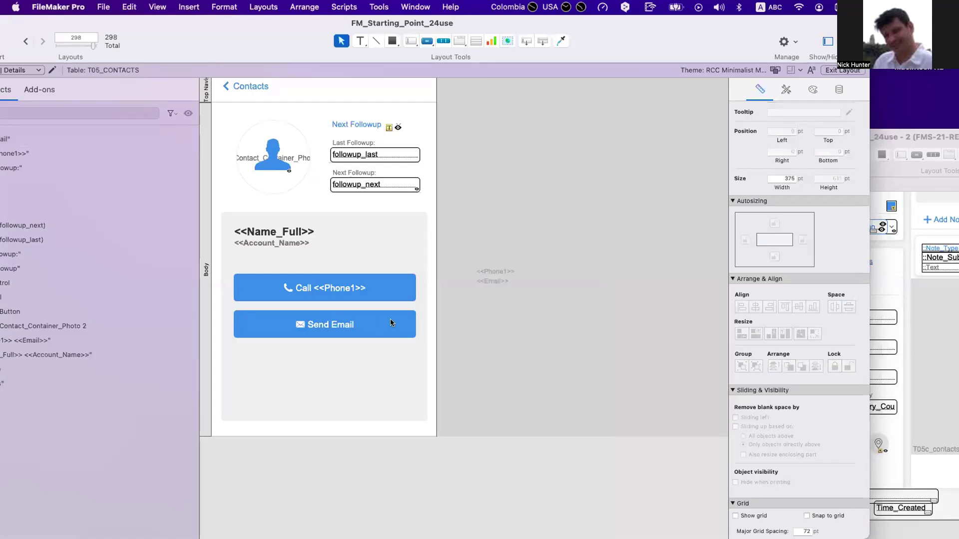
pyautogui.click(505, 277)
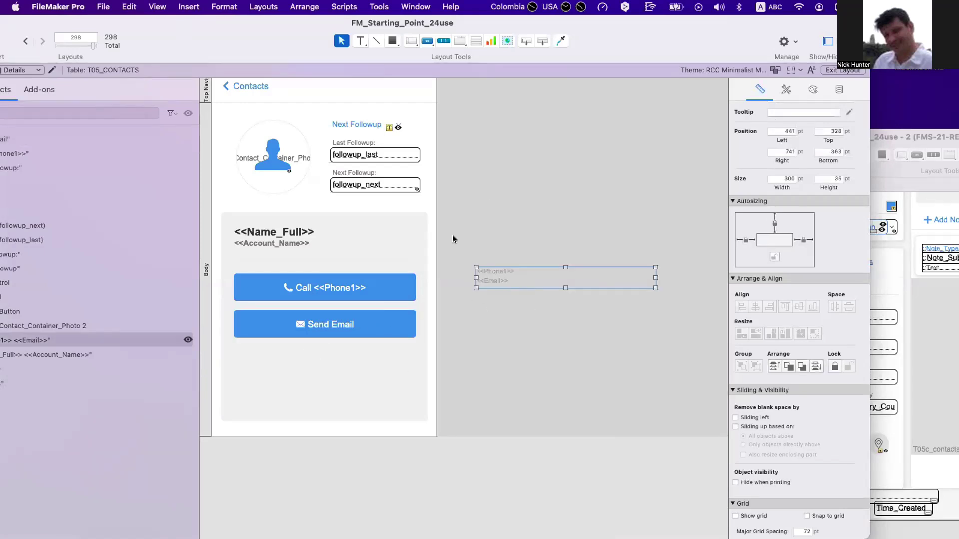
pyautogui.press('Delete')
# - Extend the layout body downward and move the Call and Send Email buttons together beneath the grey contact card
pyautogui.scroll(-2, 349, 321)
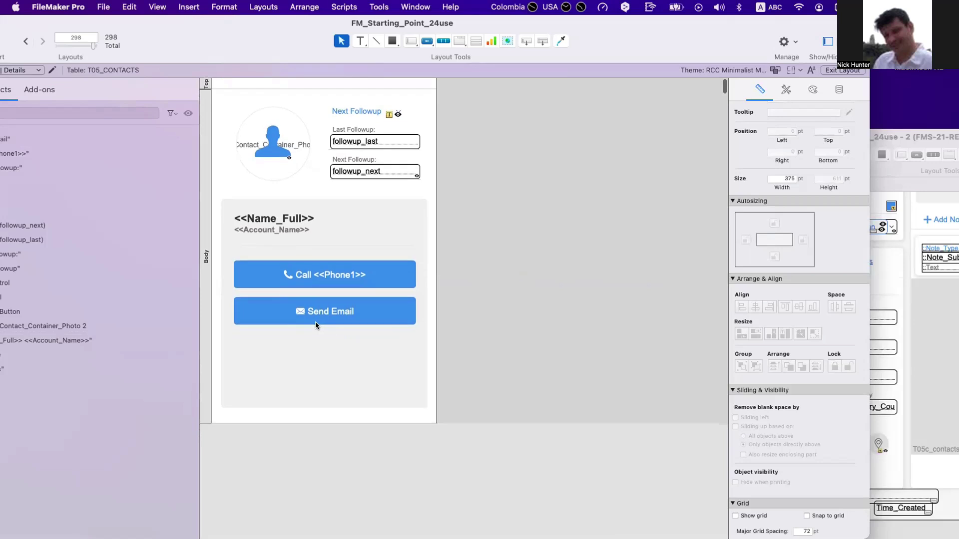
pyautogui.click(304, 241)
pyautogui.click(320, 305)
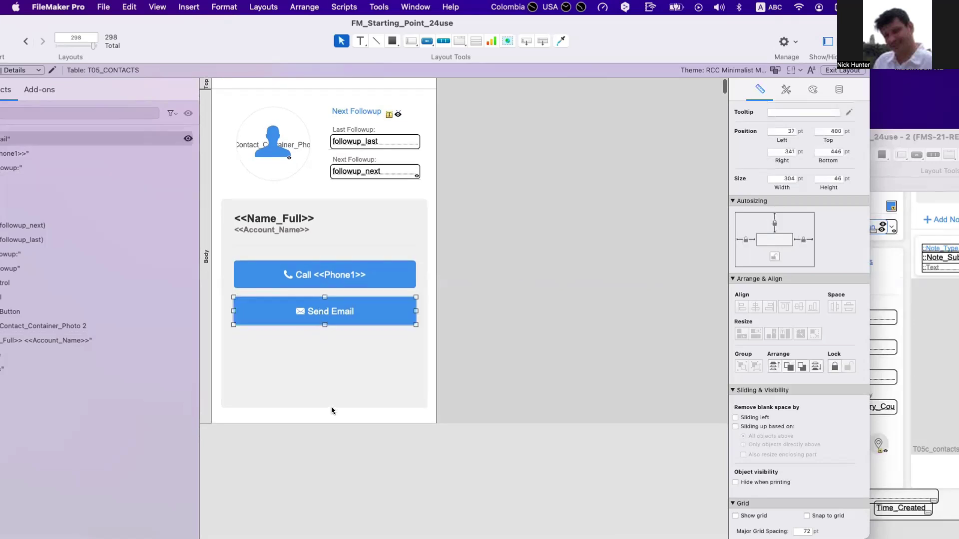
pyautogui.moveTo(310, 423); pyautogui.dragTo(316, 501)
pyautogui.click(309, 306)
pyautogui.keyDown('shift'); pyautogui.click(320, 274); pyautogui.keyUp('shift')
pyautogui.moveTo(320, 275); pyautogui.dragTo(324, 439)
pyautogui.click(475, 387)
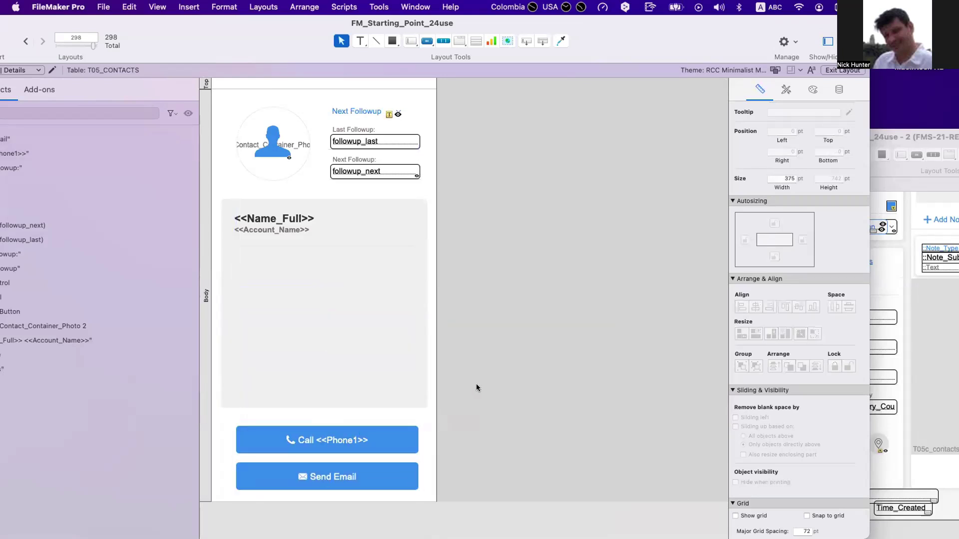
# - Copy the Phone1 and Email merge text from the contacts data entry layout in the second window into the details layout
pyautogui.click(931, 377)
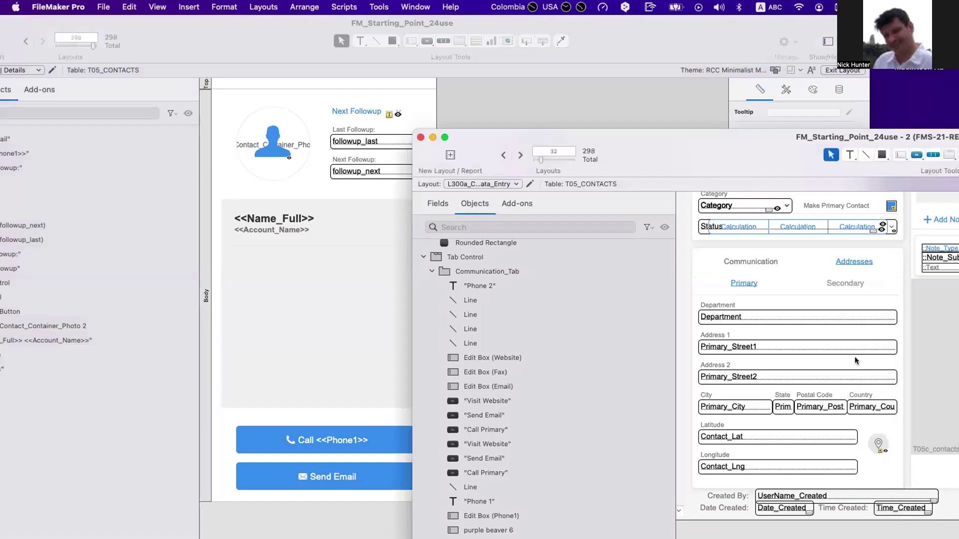
pyautogui.hscroll(5, 822, 326)
pyautogui.scroll(4, 823, 327)
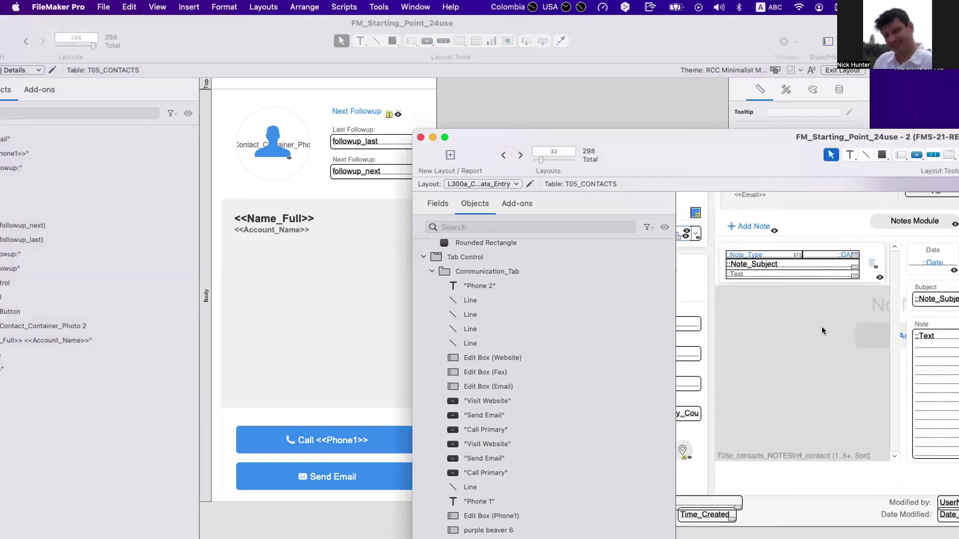
pyautogui.click(761, 326)
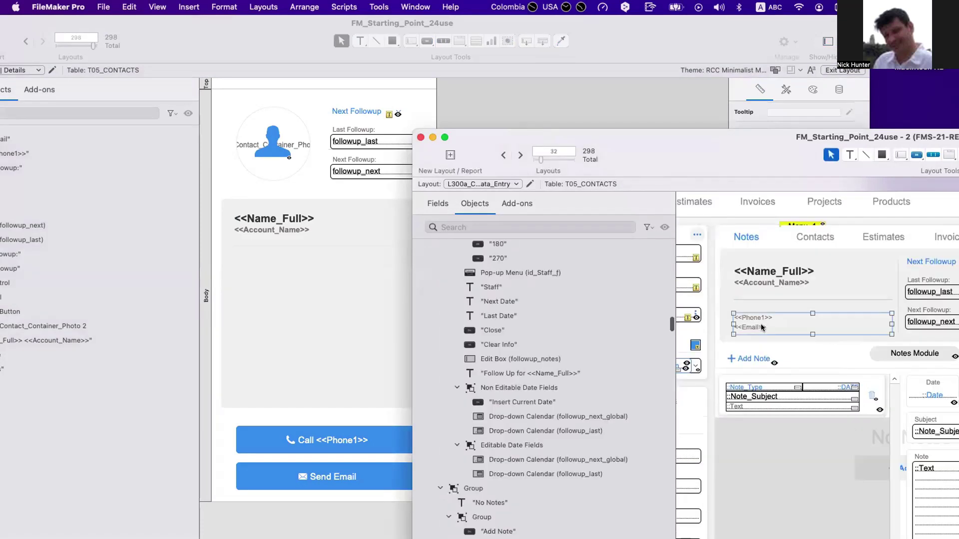
pyautogui.click(296, 277)
pyautogui.press('super+v')
# - Place the pasted merge text under the card's divider at about x 37, y 328 pt and widen it to about 304 pt
pyautogui.moveTo(290, 274); pyautogui.dragTo(312, 267)
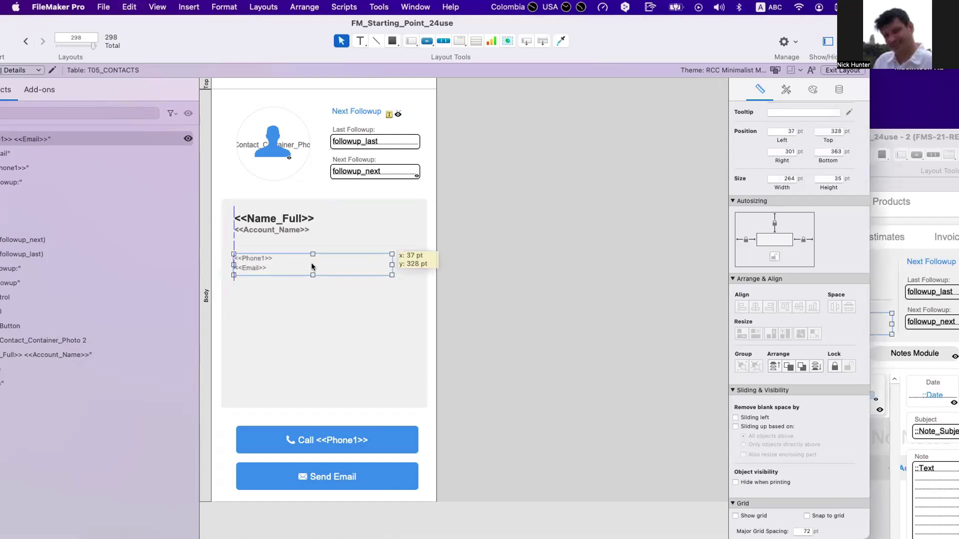
pyautogui.moveTo(391, 265); pyautogui.dragTo(413, 262)
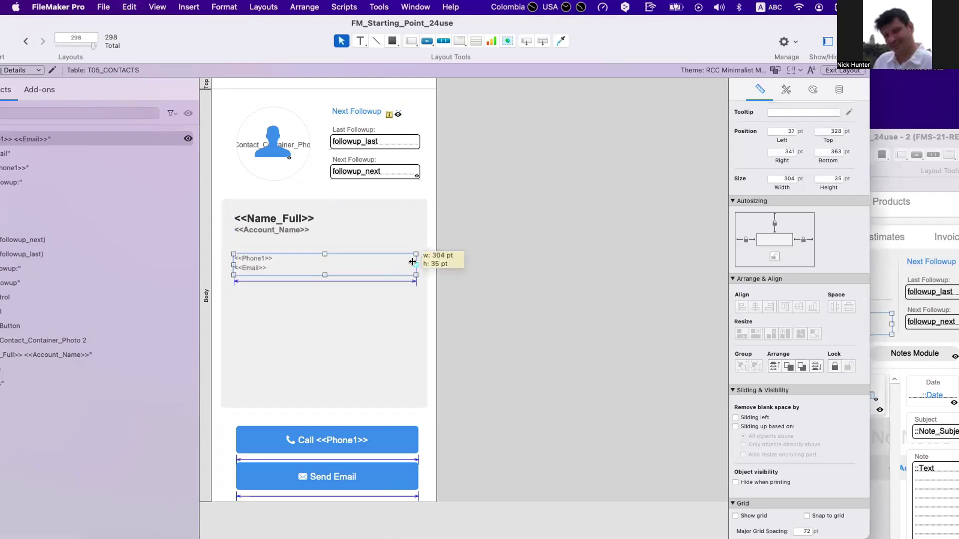
pyautogui.click(531, 286)
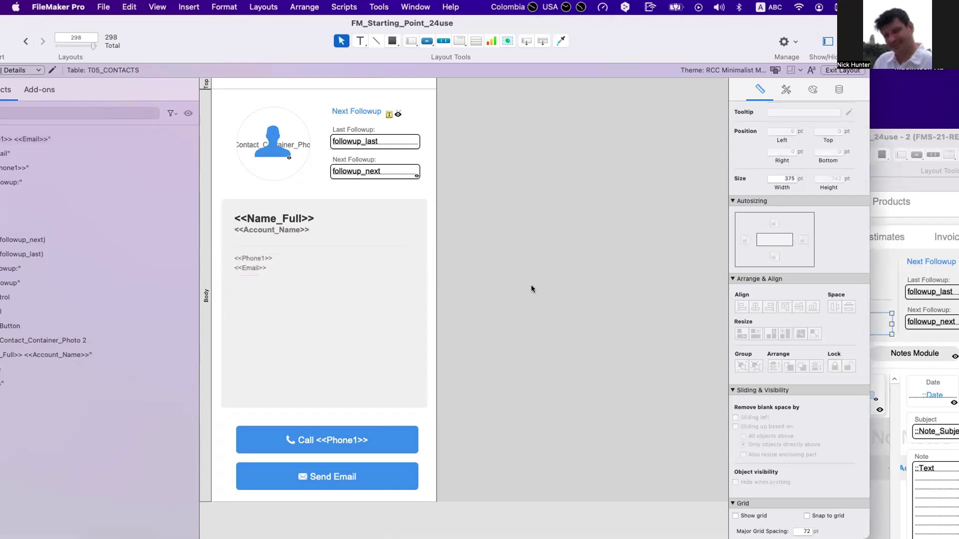
# - Duplicate the phone and email text with its divider directly below, placing the copied text's top at about 387 pt
pyautogui.click(881, 313)
pyautogui.click(328, 293)
pyautogui.click(262, 271)
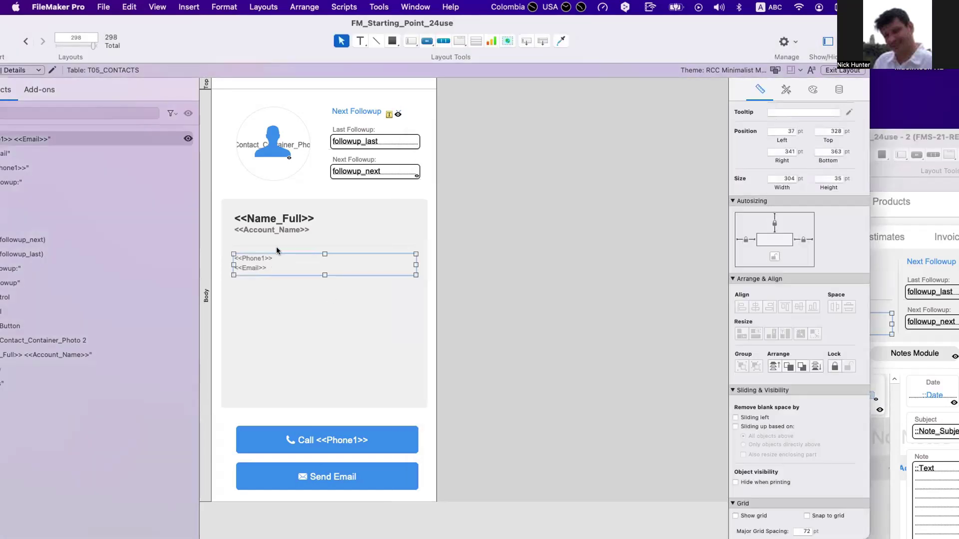
pyautogui.keyDown('shift'); pyautogui.click(283, 246); pyautogui.keyUp('shift')
pyautogui.moveTo(283, 247); pyautogui.dragTo(281, 298)
pyautogui.click(430, 308)
# - Replace the duplicated phone and email text with the Primary_Address_calc merge field and shrink its box to about 17 pt high
pyautogui.click(298, 293)
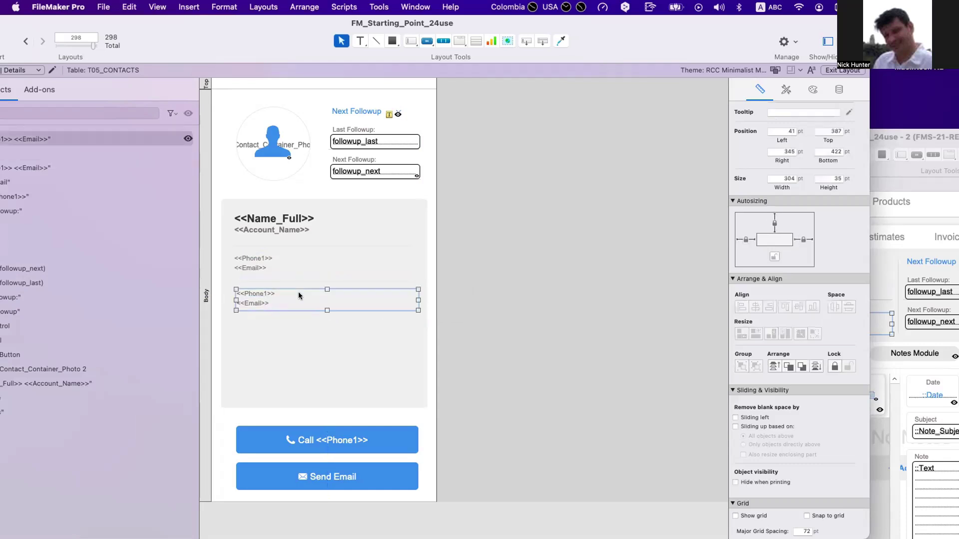
pyautogui.doubleClick(279, 293)
pyautogui.press('super+a')
pyautogui.press('super+alt+m')
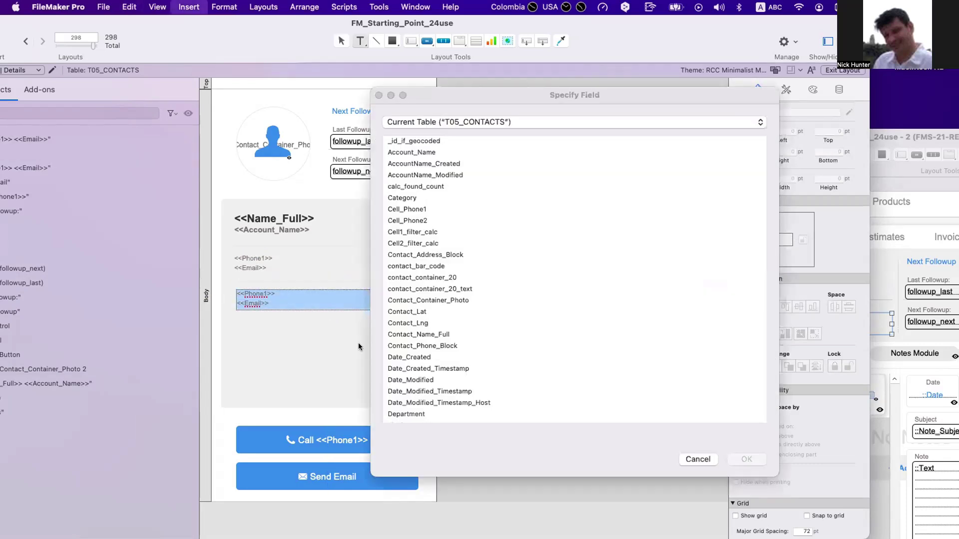
pyautogui.click(503, 358)
pyautogui.write('pri')
pyautogui.scroll(-4, 475, 339)
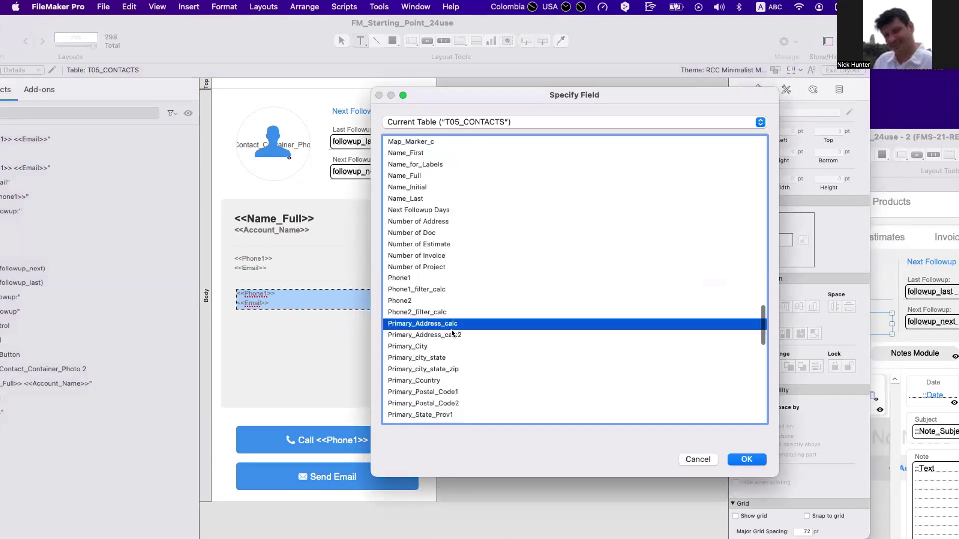
pyautogui.press('Return')
pyautogui.press('Escape')
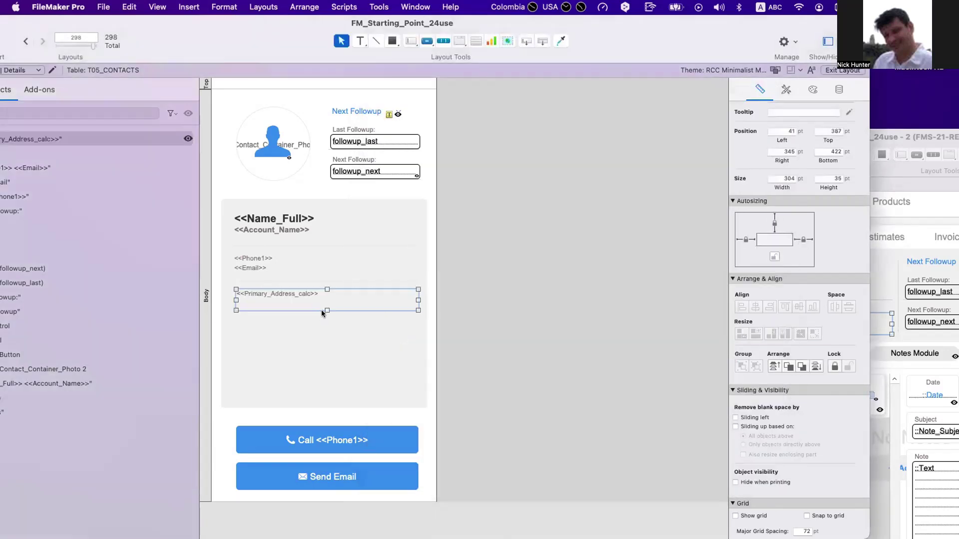
pyautogui.moveTo(325, 296); pyautogui.dragTo(329, 306)
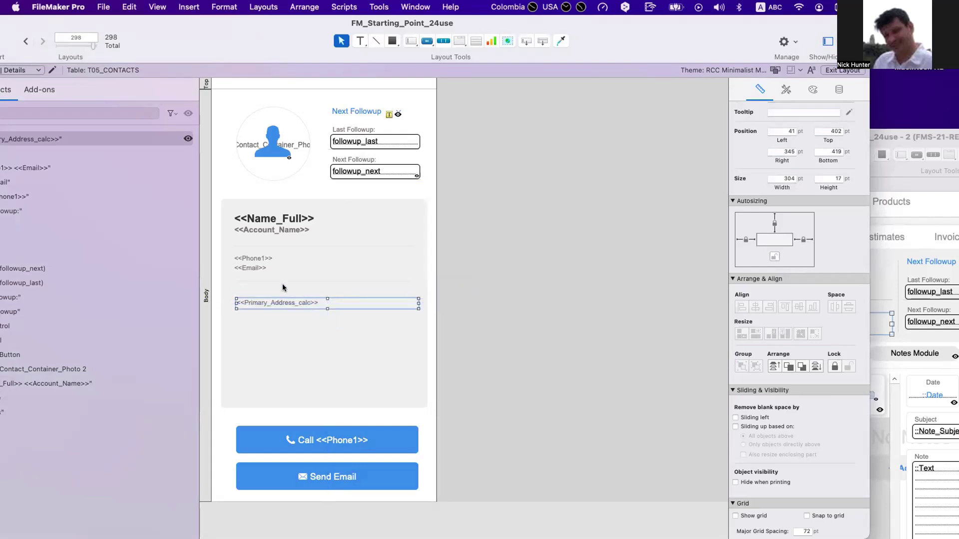
pyautogui.moveTo(271, 304); pyautogui.dragTo(272, 306)
# - Set the text color of the name, phone and email, and primary address blocks to black (000000)
pyautogui.click(254, 265)
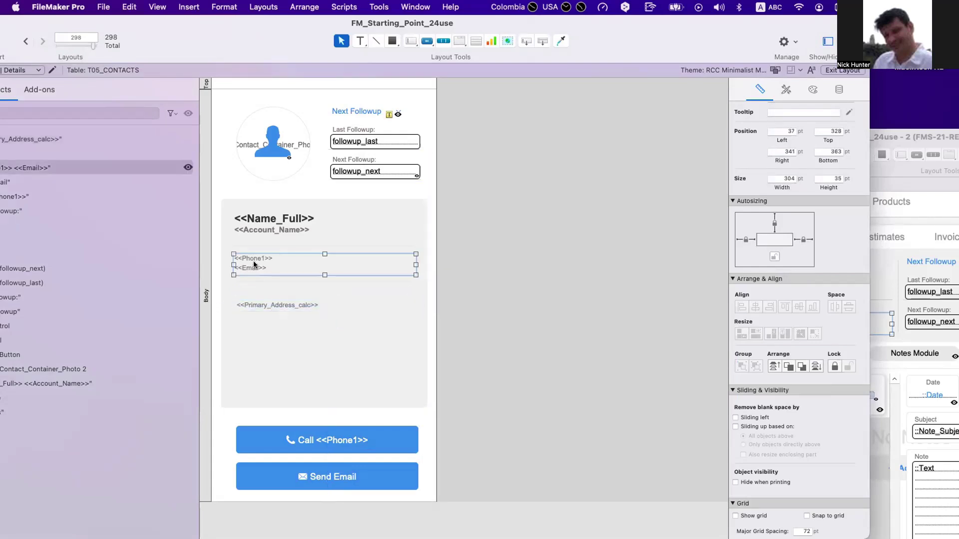
pyautogui.keyDown('shift'); pyautogui.click(268, 305); pyautogui.keyUp('shift')
pyautogui.keyDown('shift'); pyautogui.click(266, 220); pyautogui.keyUp('shift')
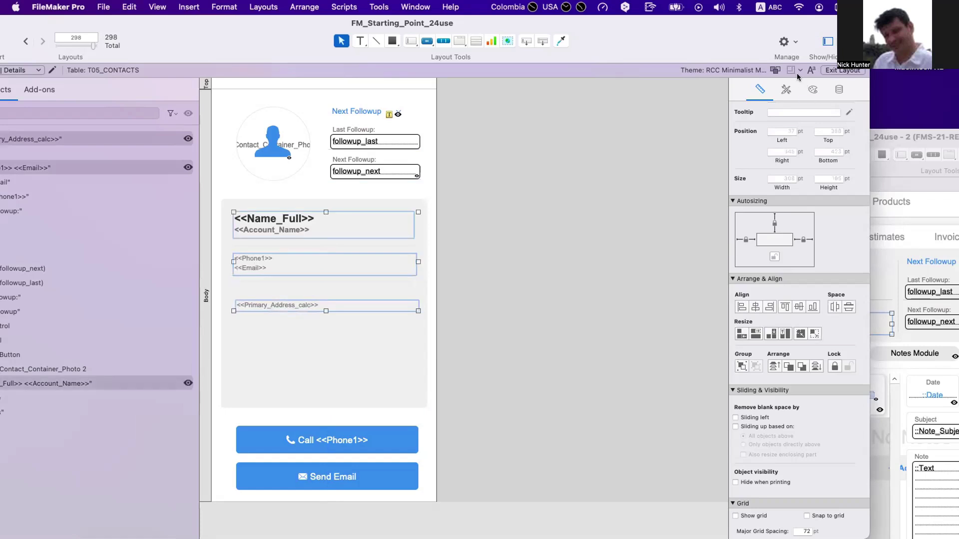
pyautogui.click(813, 90)
pyautogui.click(848, 460)
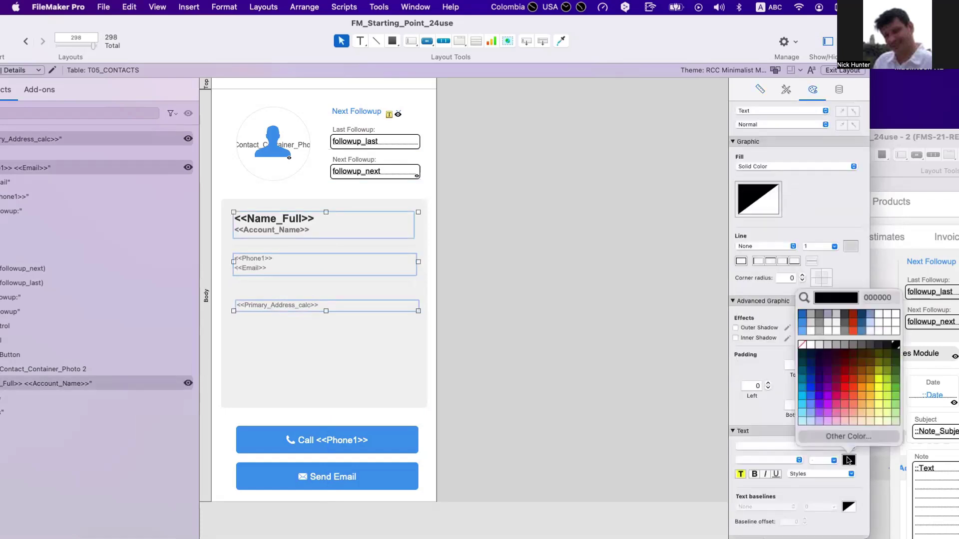
pyautogui.click(893, 344)
pyautogui.click(370, 384)
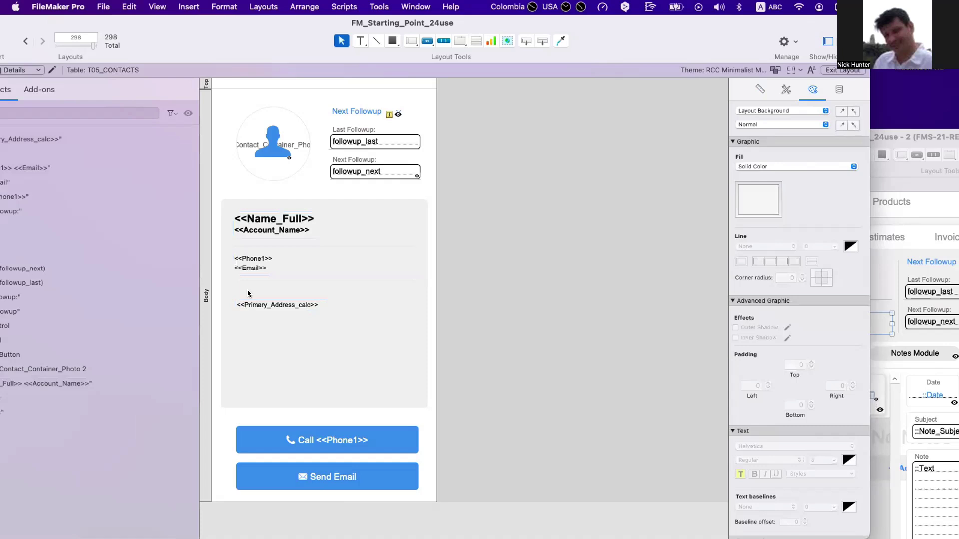
# - Duplicate the primary address merge text directly above itself and change the copy's text to "Primary"
pyautogui.moveTo(259, 306); pyautogui.dragTo(268, 288)
pyautogui.doubleClick(267, 288)
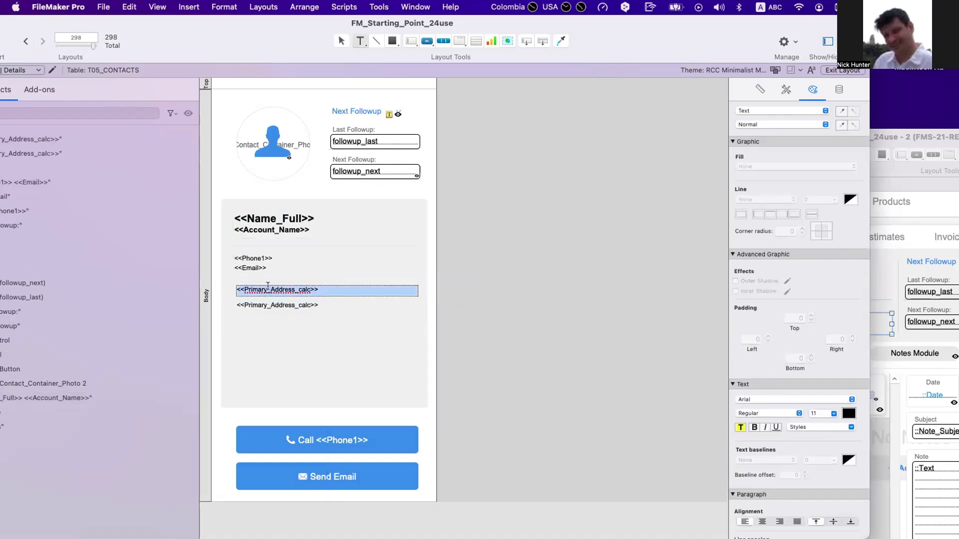
pyautogui.write('Primary')
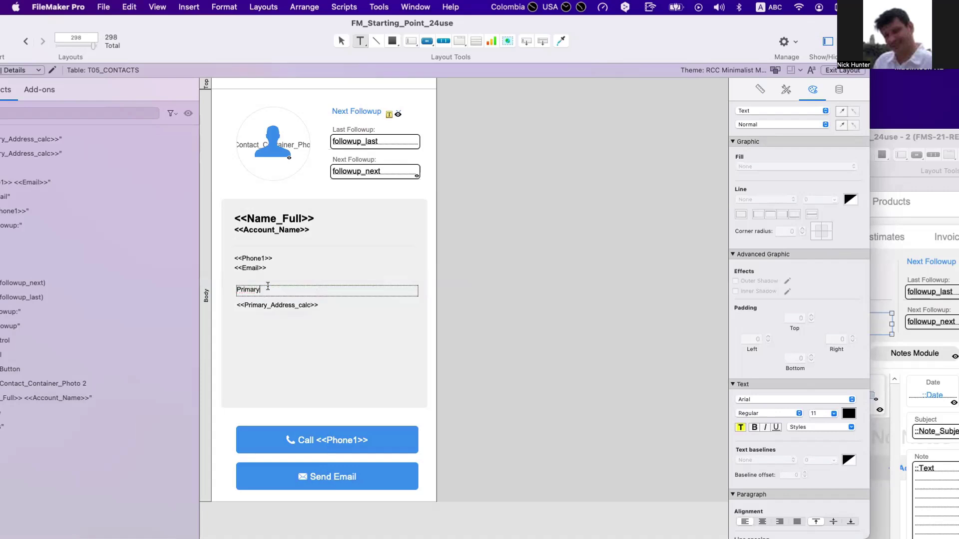
pyautogui.press('Escape')
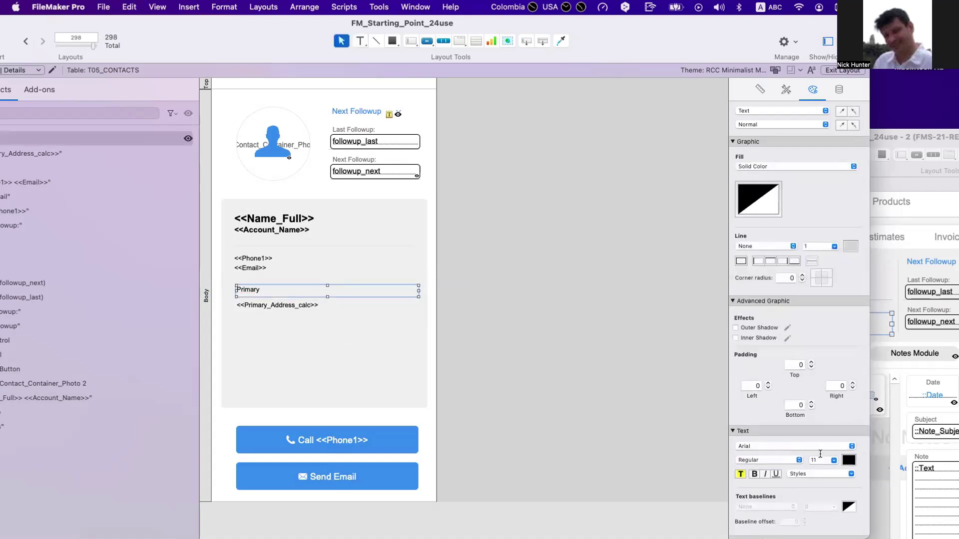
# - Set the "Primary" label's font size to 13 pt and its text color to blue
pyautogui.click(820, 455)
pyautogui.write('13')
pyautogui.press('Return')
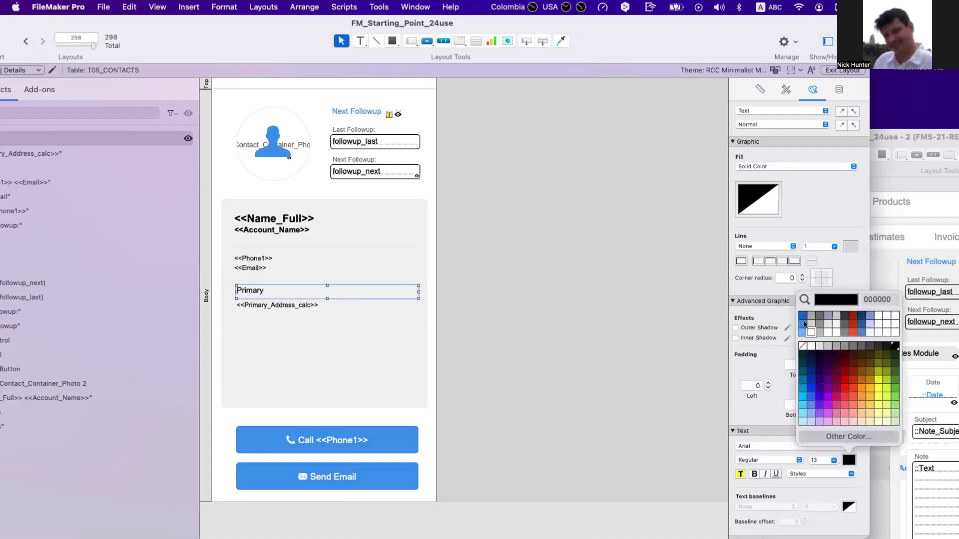
pyautogui.click(388, 325)
pyautogui.click(267, 290)
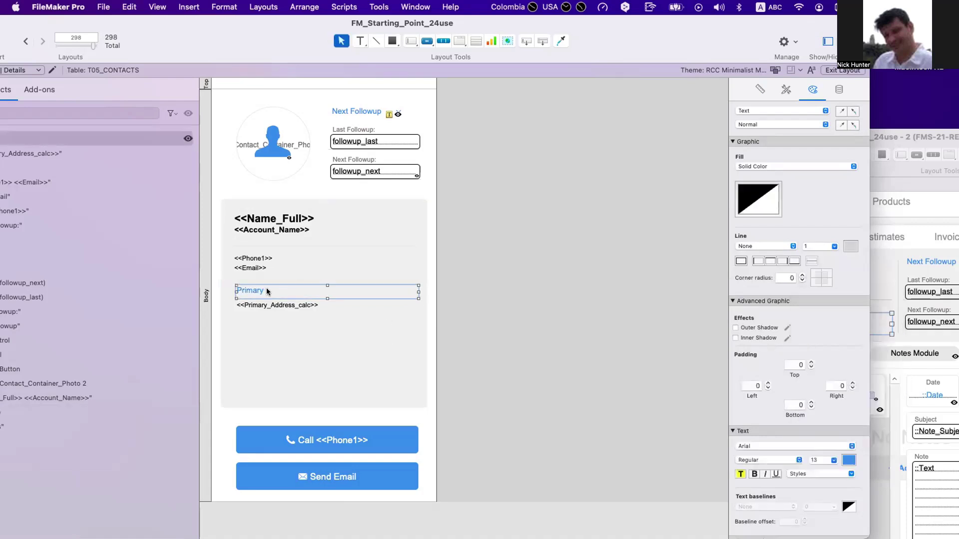
# - Complete the blue label above the address merge field as "Primary Address"
pyautogui.click(270, 292)
pyautogui.write('a')
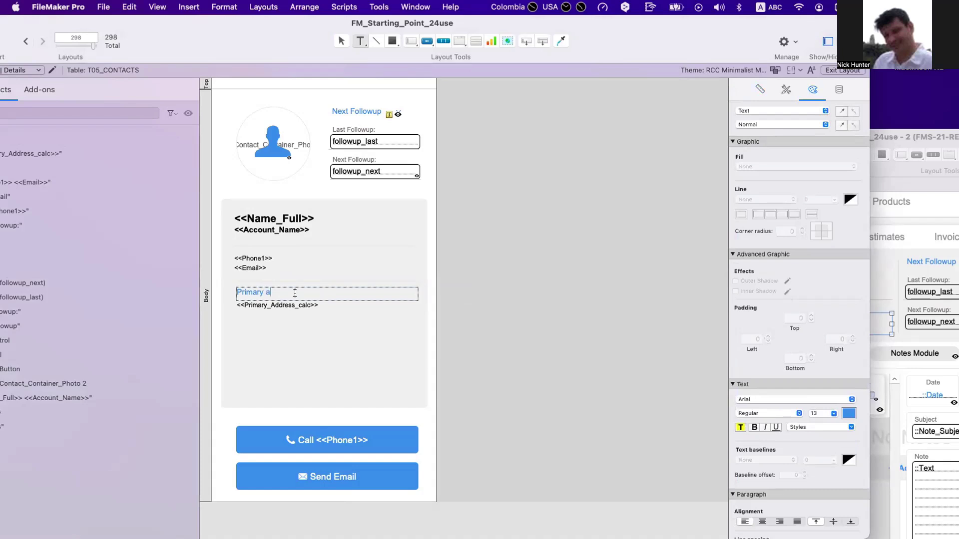
pyautogui.write('ddress')
pyautogui.doubleClick(285, 293)
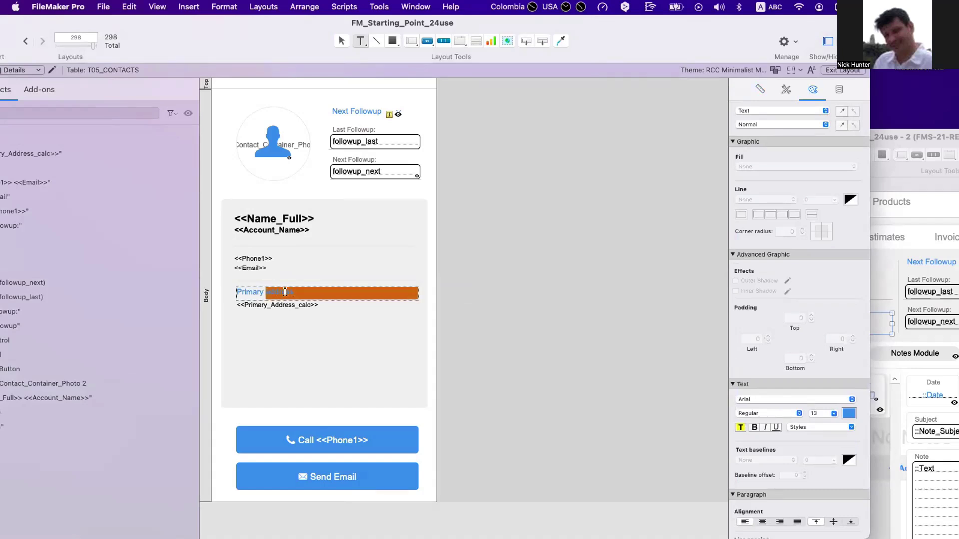
pyautogui.write('Address')
pyautogui.press('Escape')
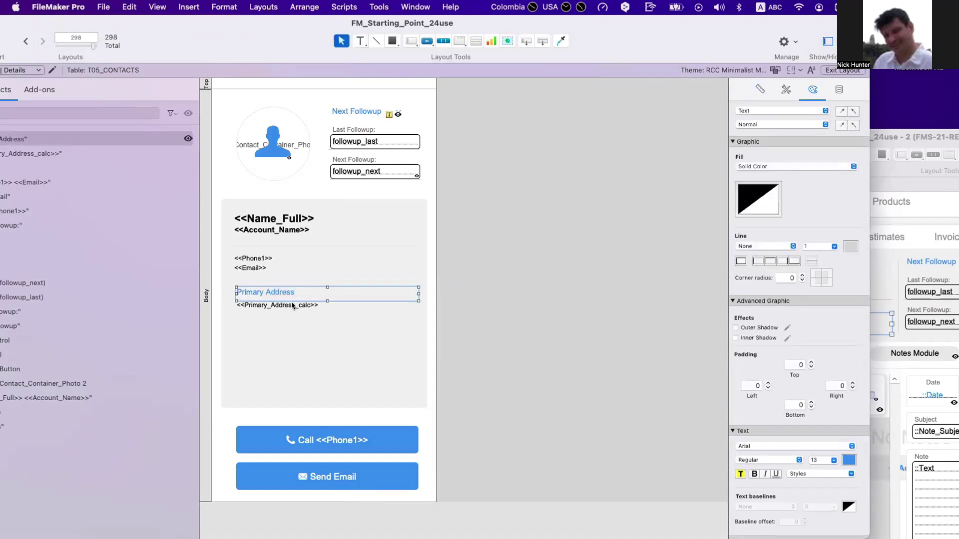
# - Enlarge the address text box to about 34 pt high and duplicate it with its label and divider directly below
pyautogui.click(291, 306)
pyautogui.moveTo(324, 309); pyautogui.dragTo(325, 318)
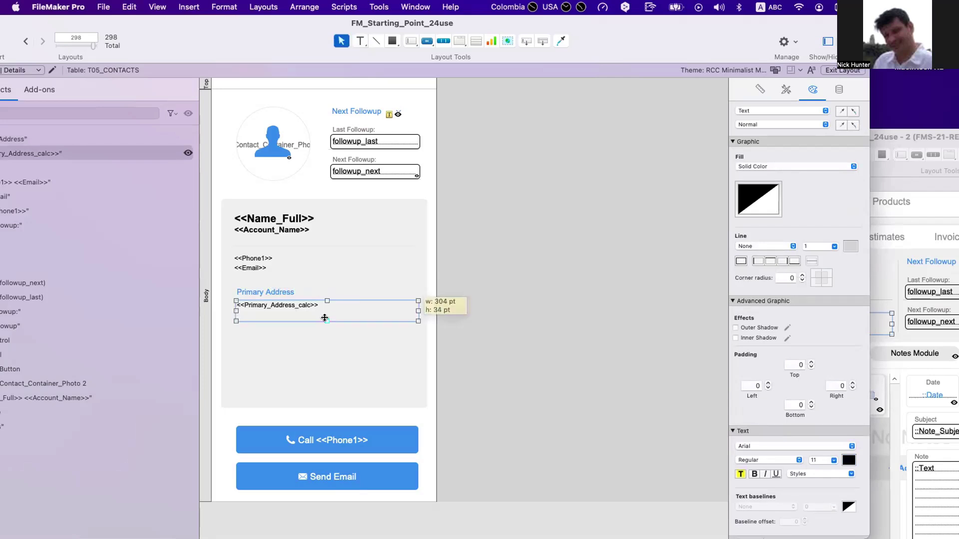
pyautogui.keyDown('shift'); pyautogui.click(273, 293); pyautogui.keyUp('shift')
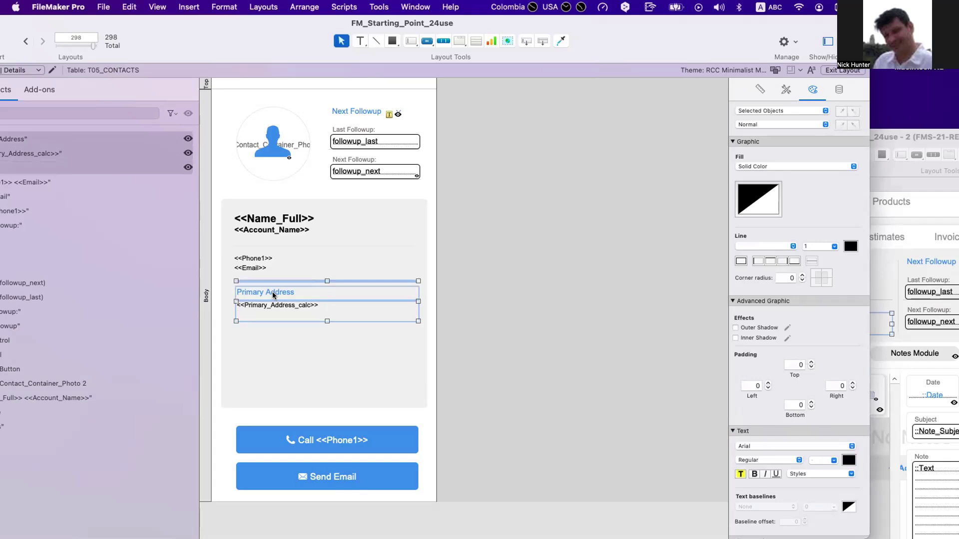
pyautogui.moveTo(296, 314); pyautogui.dragTo(349, 346)
pyautogui.click(477, 371)
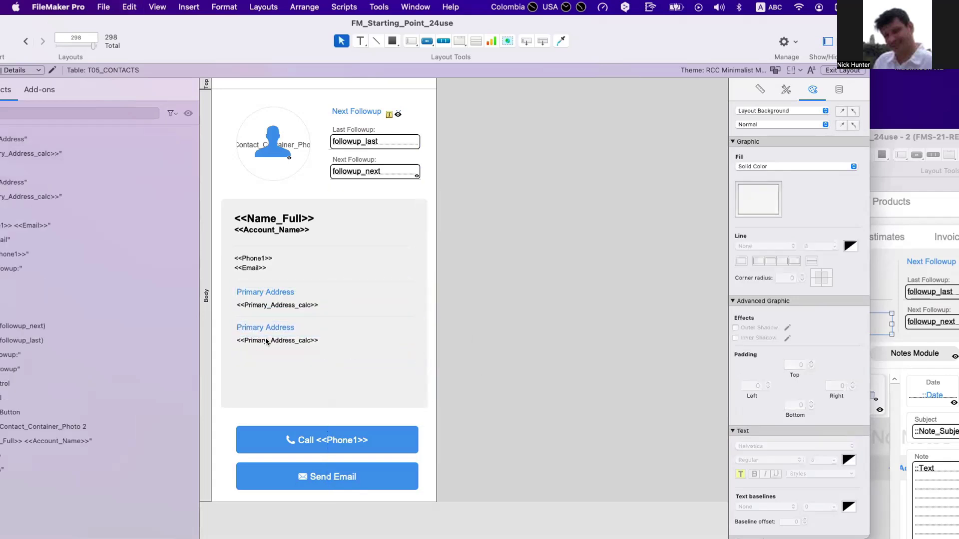
# - Change the duplicated label to "Secondary Address", matching the address naming in the contacts data entry layout
pyautogui.doubleClick(256, 328)
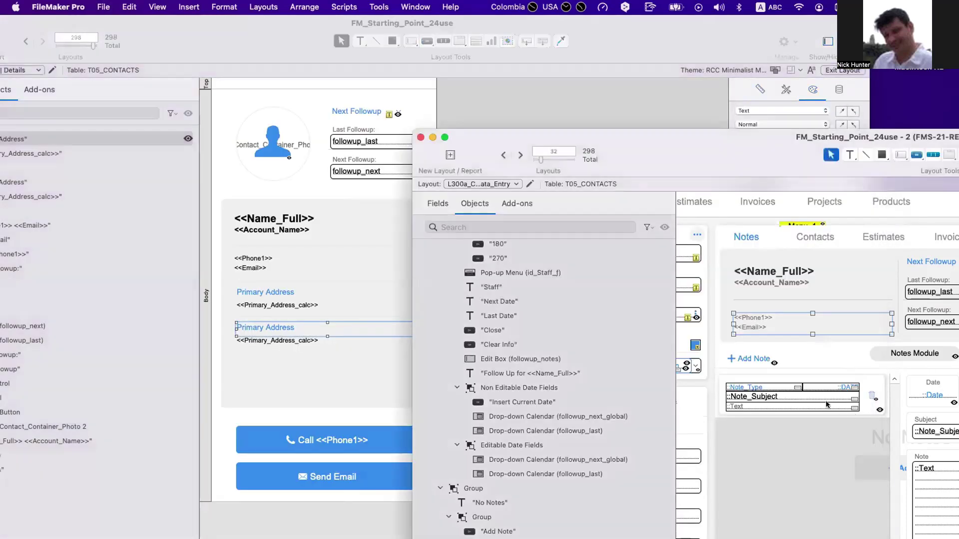
pyautogui.hscroll(-5, 883, 426)
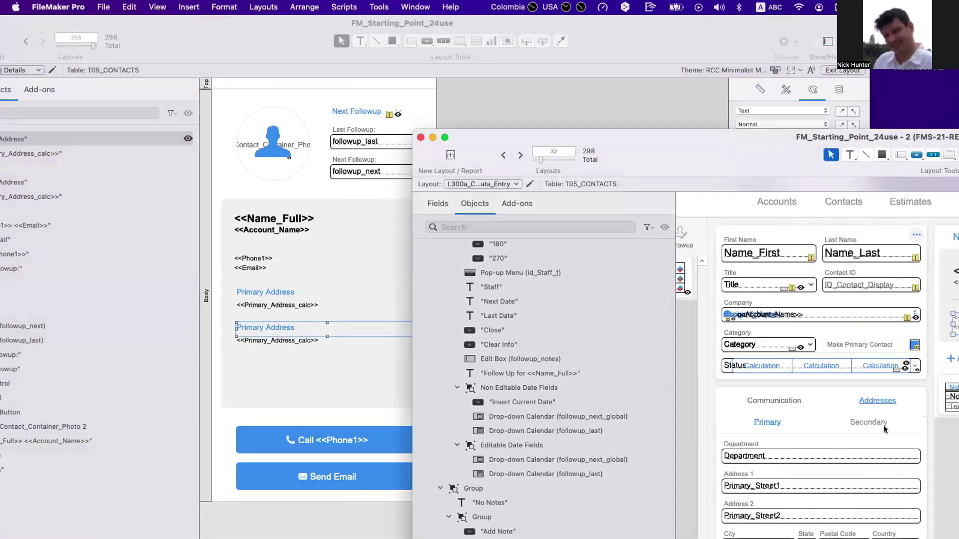
pyautogui.click(277, 331)
pyautogui.doubleClick(250, 328)
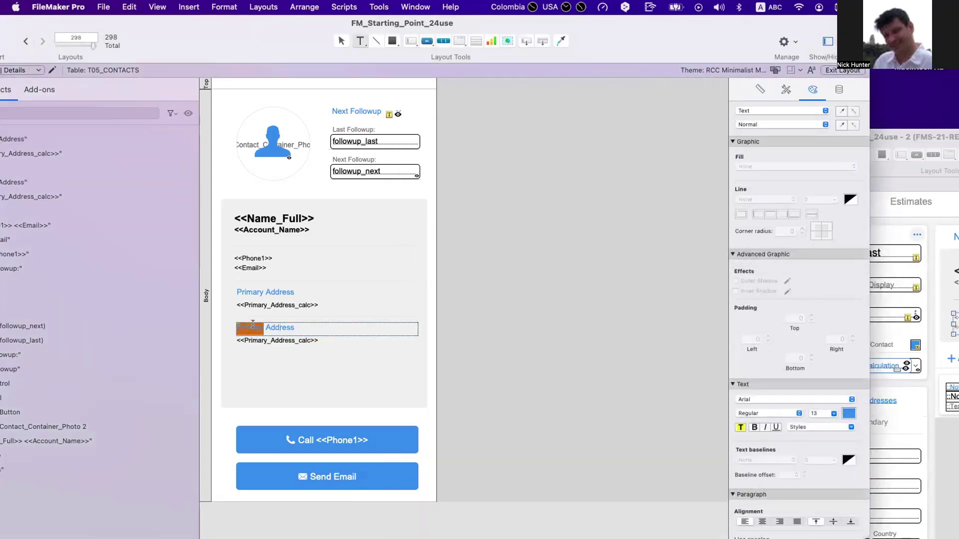
pyautogui.write('Secondary')
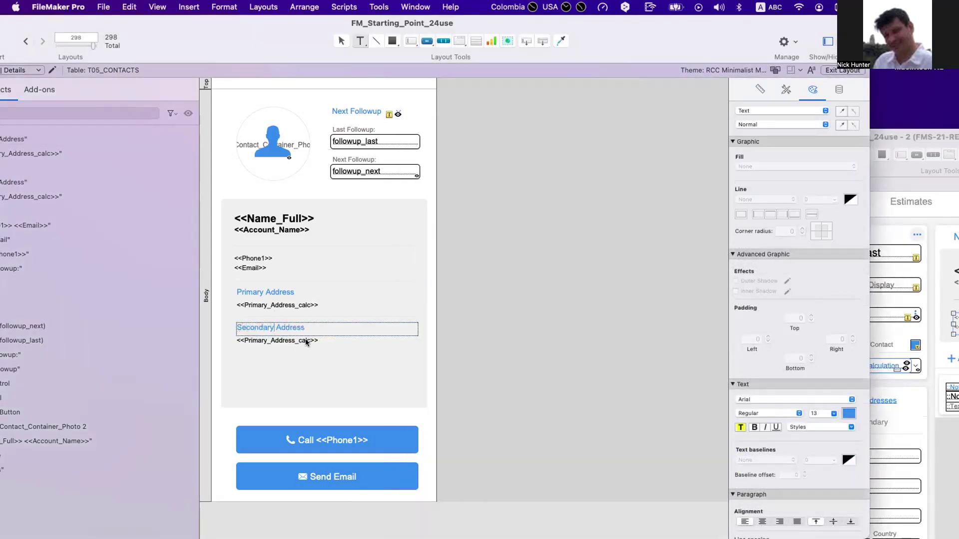
# - Change the merge field under the Secondary Address label to Secondary_Address_calc
pyautogui.click(253, 338)
pyautogui.doubleClick(255, 340)
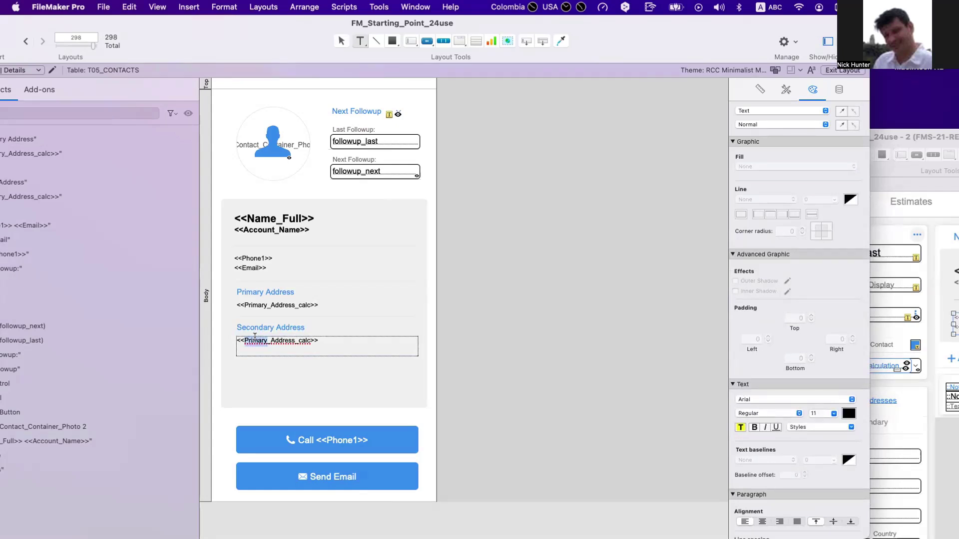
pyautogui.write('Secondar')
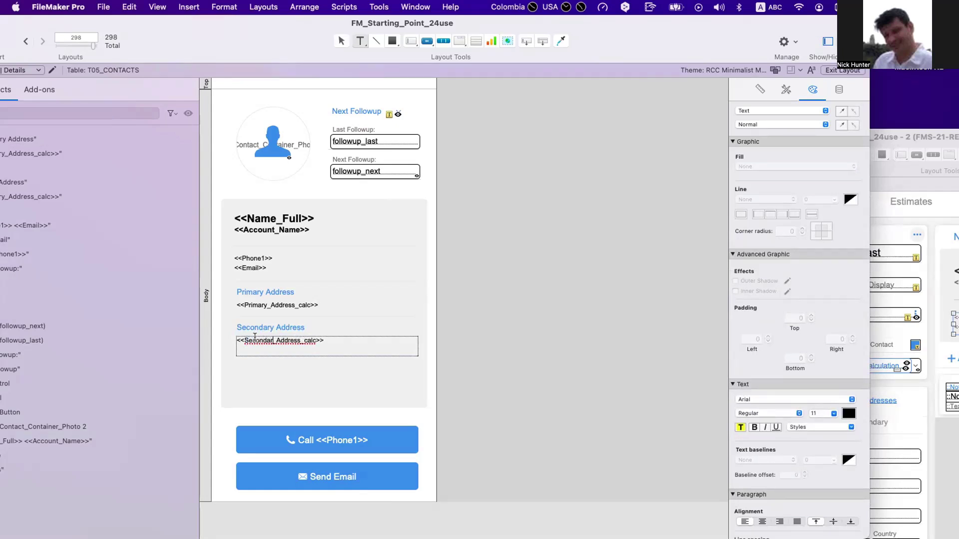
pyautogui.write('y')
pyautogui.click(549, 349)
pyautogui.click(312, 351)
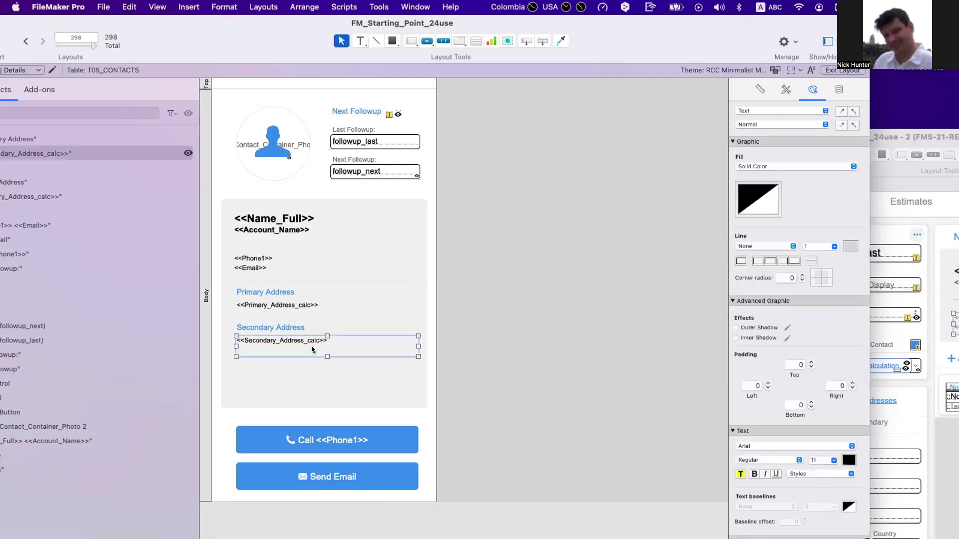
# - Set the font size of both address merge texts and the phone and email text to 13 pt
pyautogui.click(314, 370)
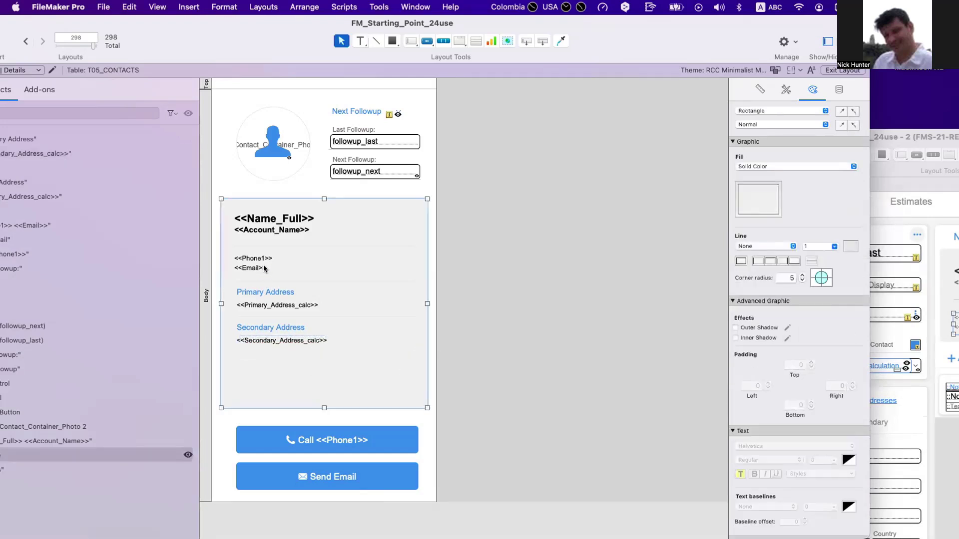
pyautogui.click(265, 304)
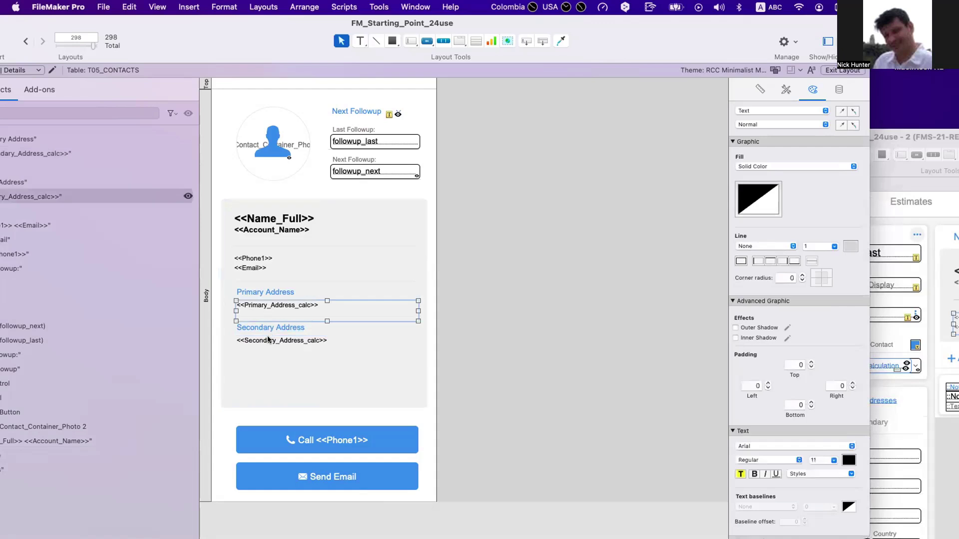
pyautogui.keyDown('shift'); pyautogui.click(265, 340); pyautogui.keyUp('shift')
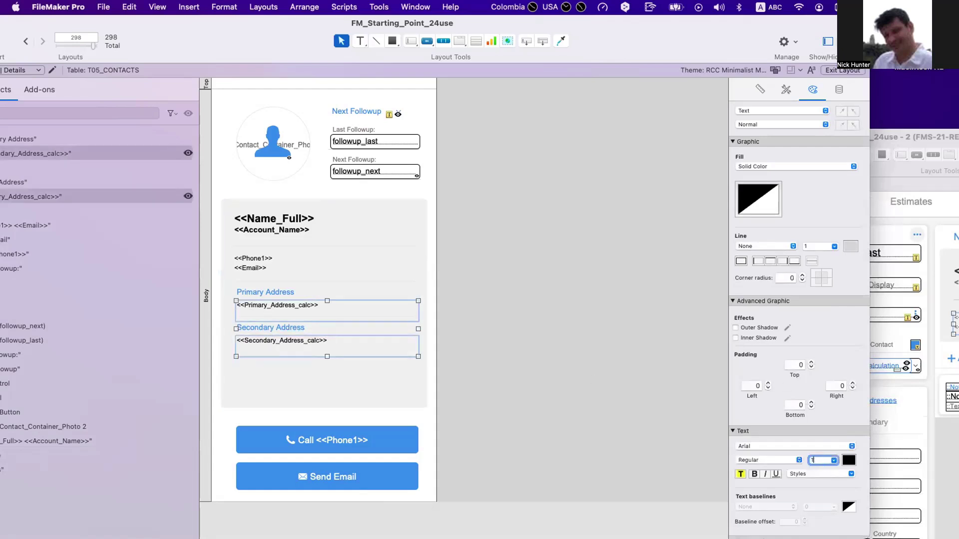
pyautogui.write('13')
pyautogui.press('Return')
pyautogui.click(270, 270)
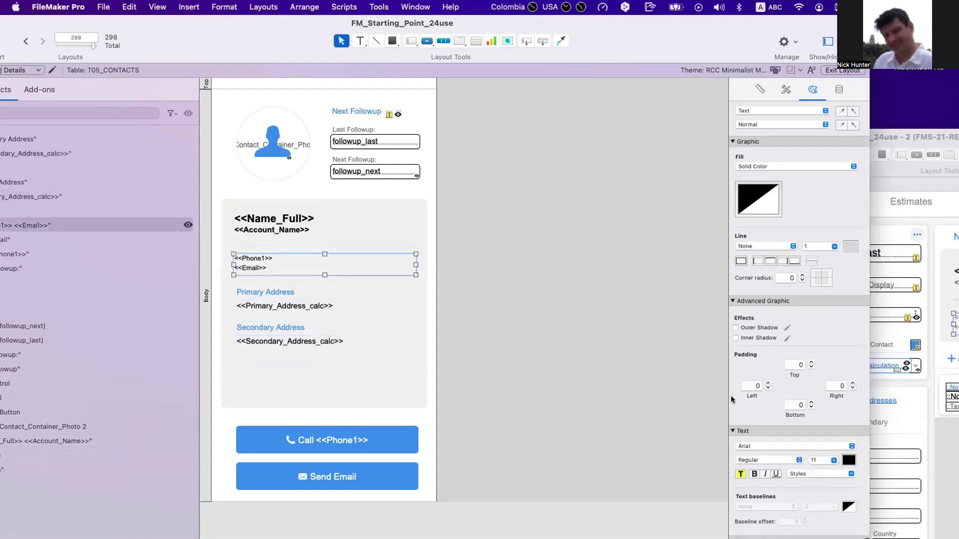
pyautogui.click(818, 458)
pyautogui.press('Return')
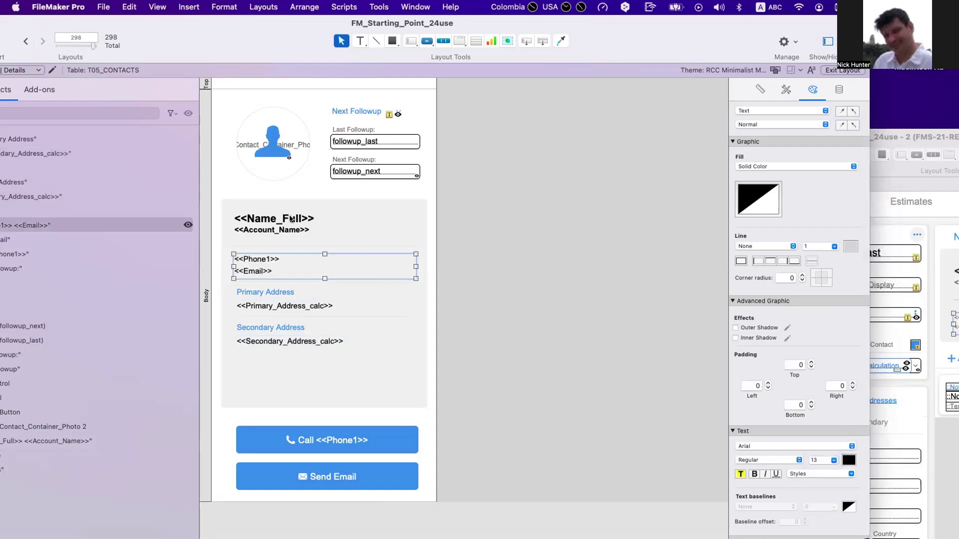
pyautogui.click(291, 220)
pyautogui.moveTo(323, 212); pyautogui.dragTo(323, 210)
pyautogui.press('super+z')
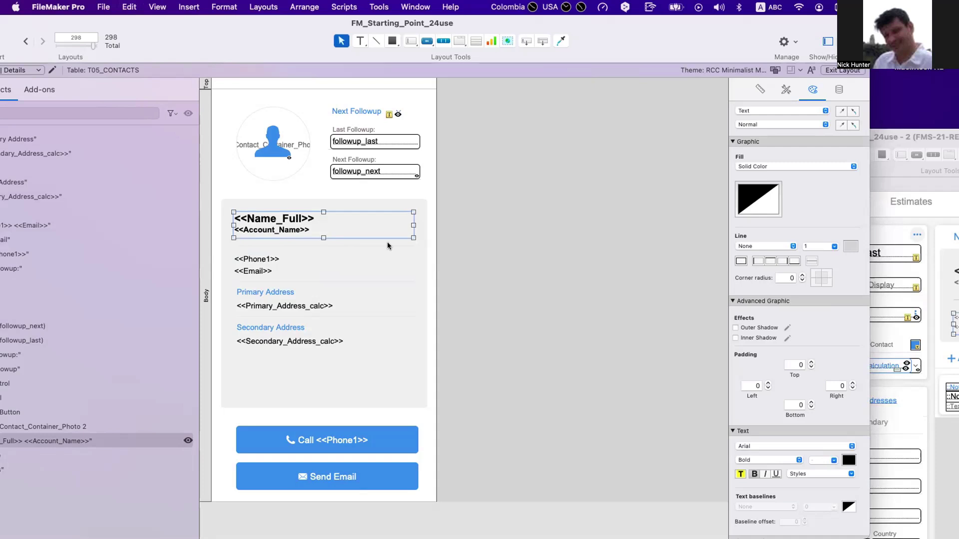
pyautogui.click(387, 242)
pyautogui.click(343, 226)
# - Shorten the grey card to end below the secondary address and fit the Call and Send Email buttons beneath it at the card's width
pyautogui.click(310, 372)
pyautogui.moveTo(325, 409); pyautogui.dragTo(324, 361)
pyautogui.moveTo(271, 409); pyautogui.dragTo(360, 495)
pyautogui.moveTo(380, 449); pyautogui.dragTo(430, 407)
# - Move the grey card with all its contents and both action buttons slightly up toward the contact photo
pyautogui.click(352, 290)
pyautogui.scroll(2, 349, 290)
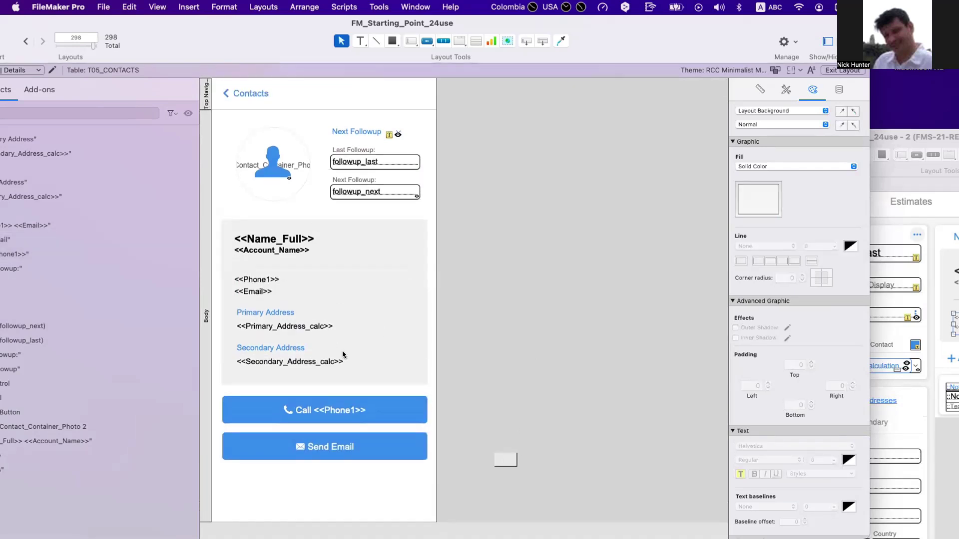
pyautogui.moveTo(516, 463); pyautogui.dragTo(202, 204)
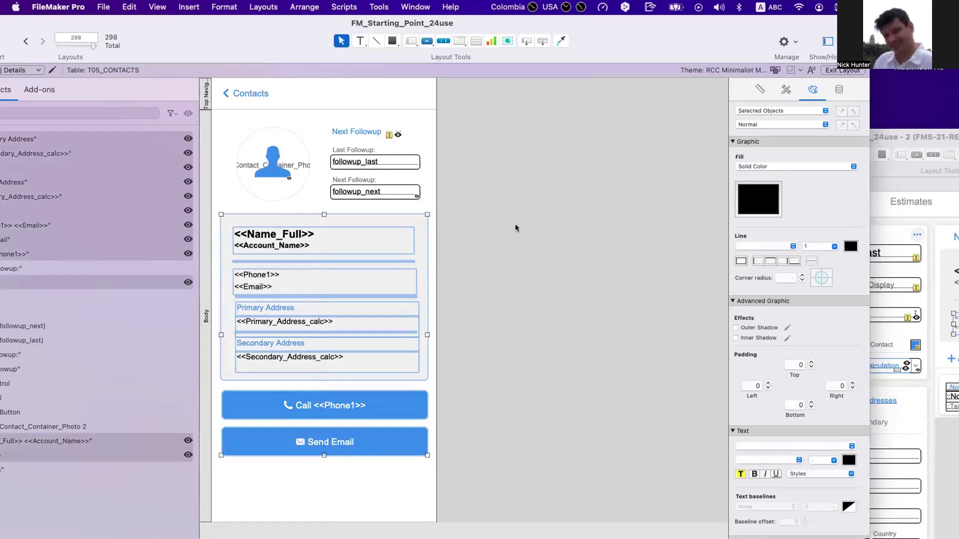
# - Move the Next Followup label and the followup_next field slightly up, closer to the followup_last field
pyautogui.click(516, 228)
pyautogui.click(358, 191)
pyautogui.keyDown('shift'); pyautogui.click(352, 179); pyautogui.keyUp('shift')
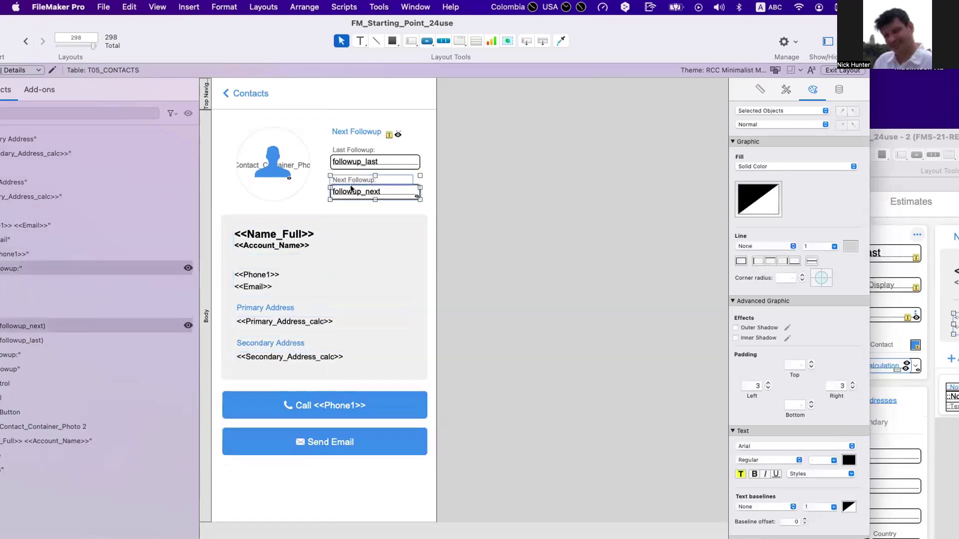
pyautogui.moveTo(358, 191); pyautogui.dragTo(358, 187)
pyautogui.click(454, 183)
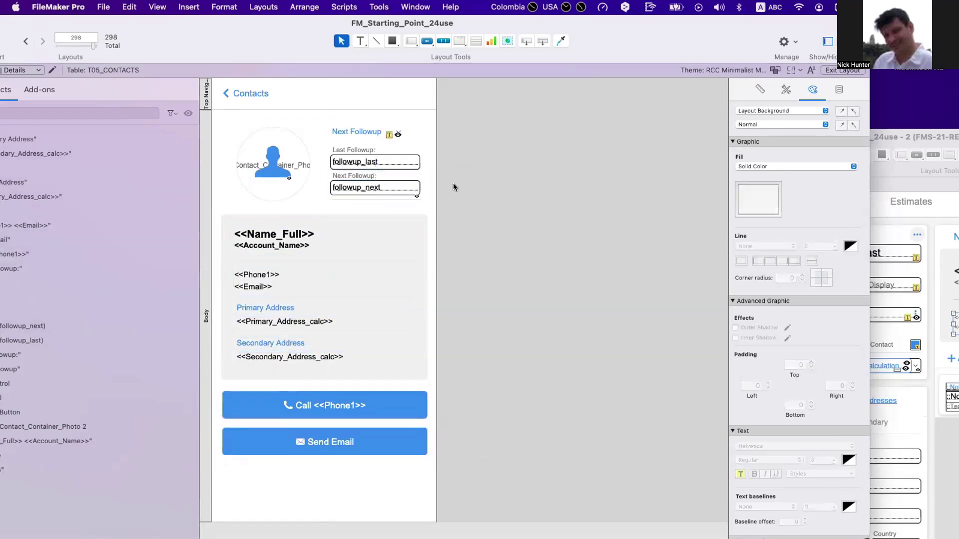
pyautogui.click(371, 182)
pyautogui.click(369, 177)
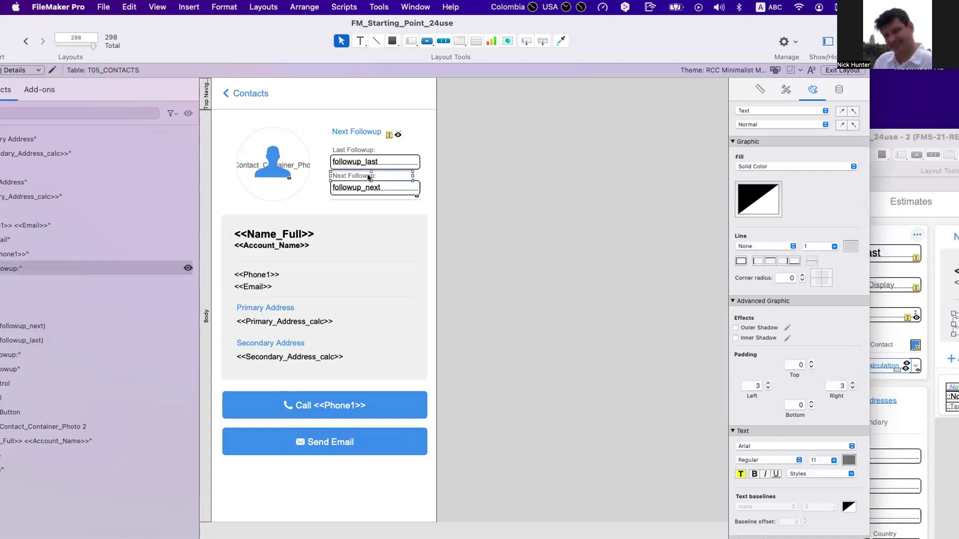
# - Widen the blue Next Followup button to match the width of the followup fields beneath it
pyautogui.click(354, 150)
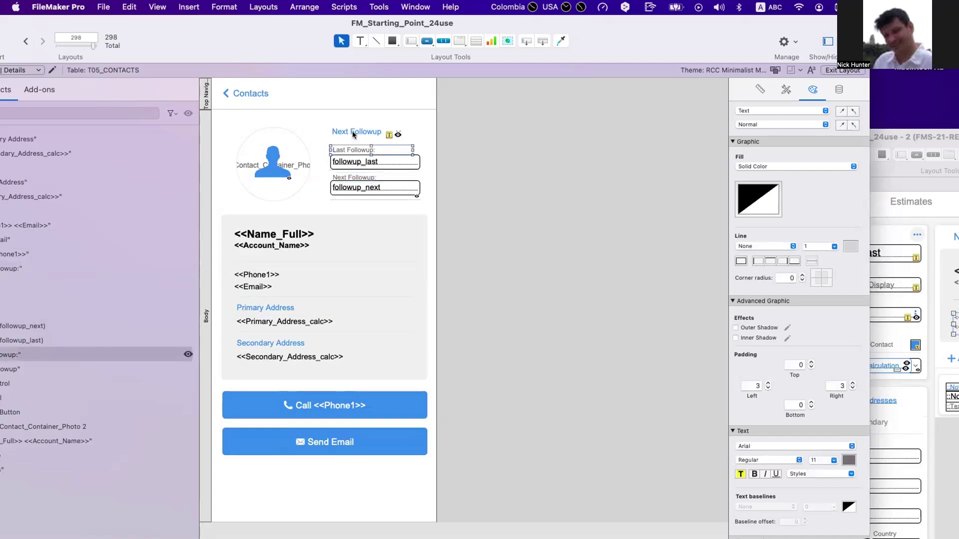
pyautogui.click(357, 133)
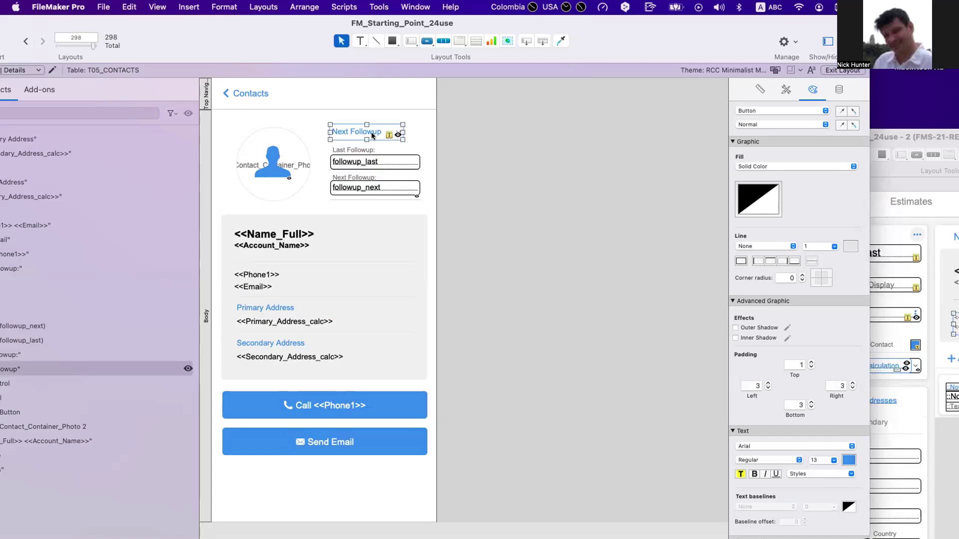
pyautogui.moveTo(403, 133); pyautogui.dragTo(418, 133)
pyautogui.click(388, 180)
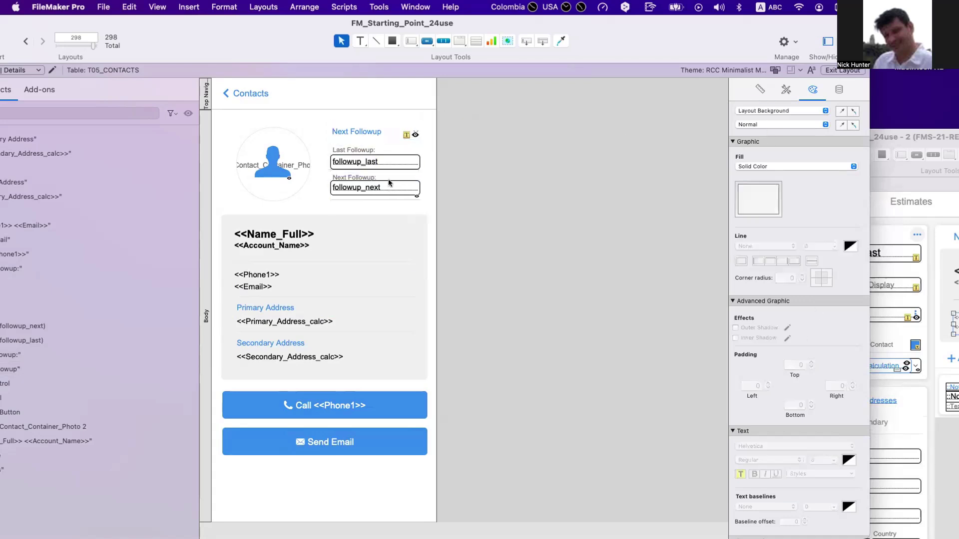
pyautogui.click(378, 134)
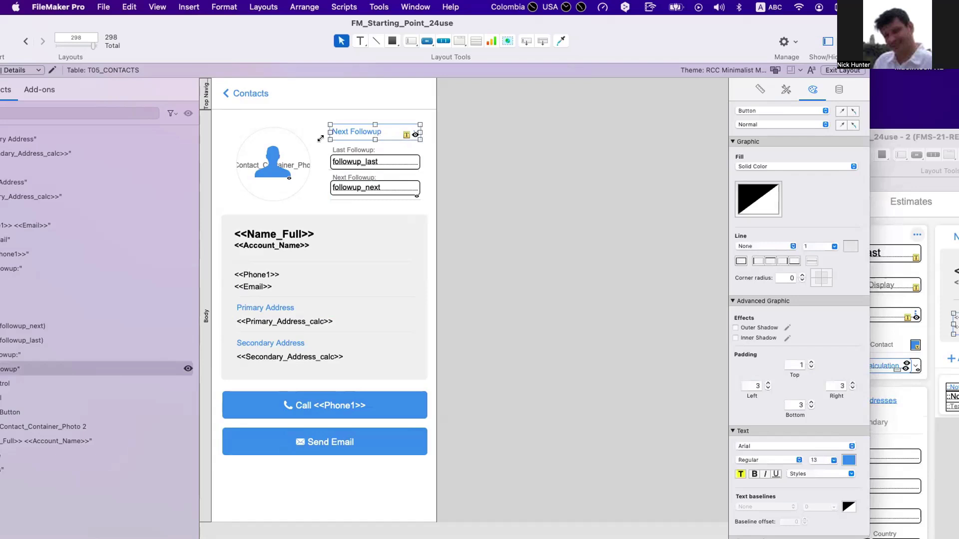
pyautogui.moveTo(220, 117); pyautogui.dragTo(331, 213)
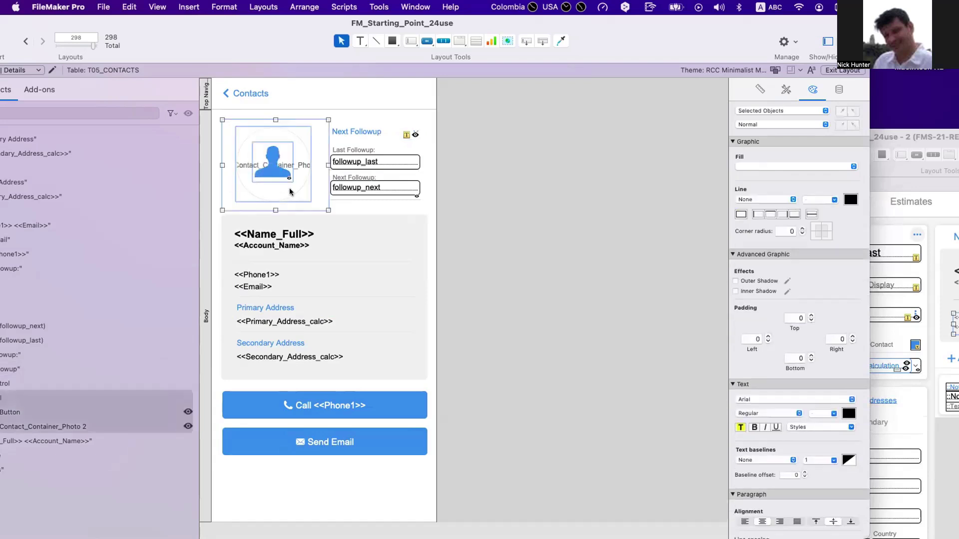
# - Shorten the layout's Body part so it ends a small margin below the Send Email button
pyautogui.scroll(-5, 327, 249)
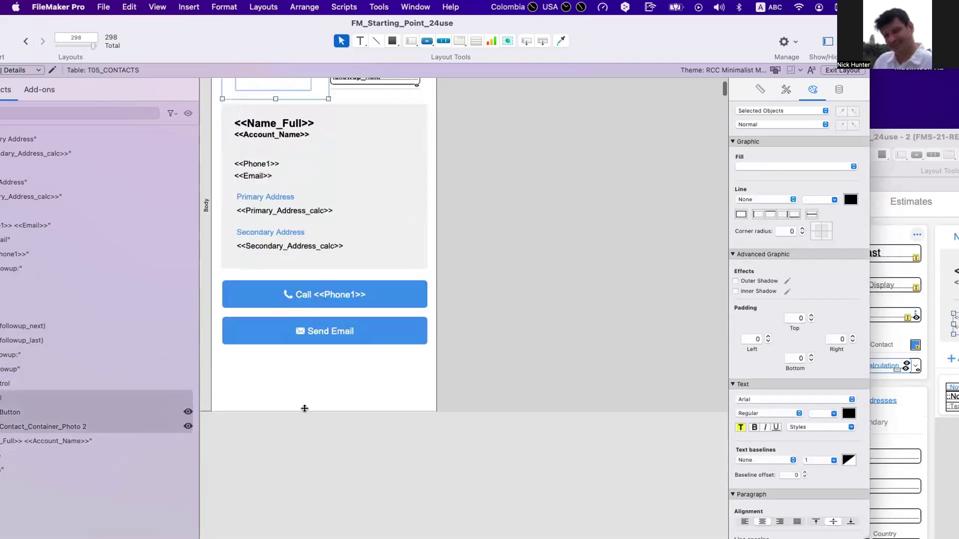
pyautogui.moveTo(304, 408); pyautogui.dragTo(305, 359)
pyautogui.scroll(5, 465, 282)
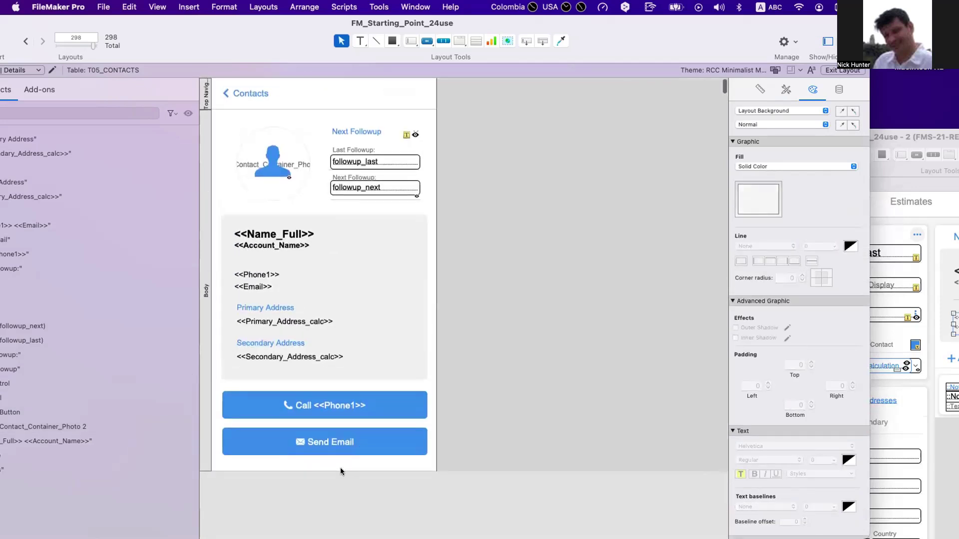
pyautogui.moveTo(340, 471); pyautogui.dragTo(310, 480)
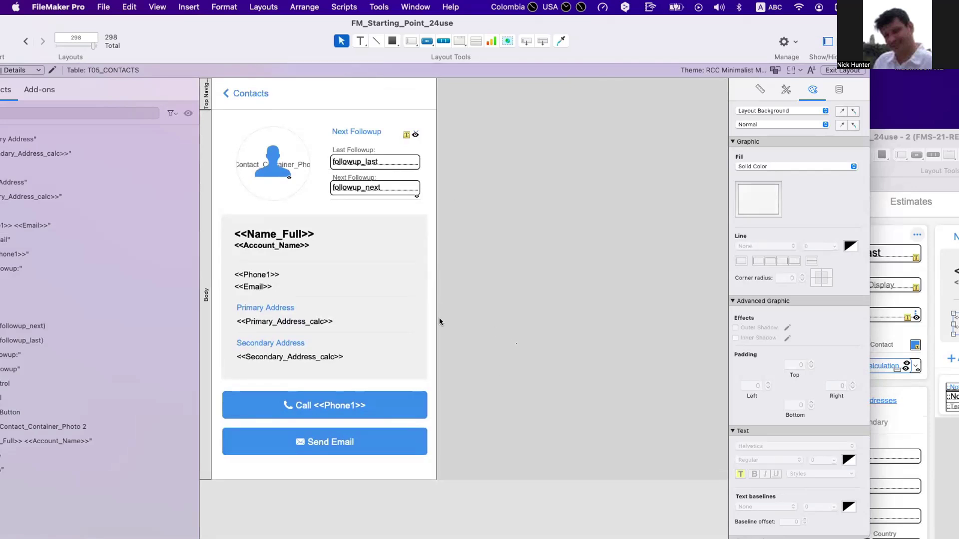
# - Preview the contact details layout with record data in Browse mode and fit the window to the layout's phone size
pyautogui.press('super+l')
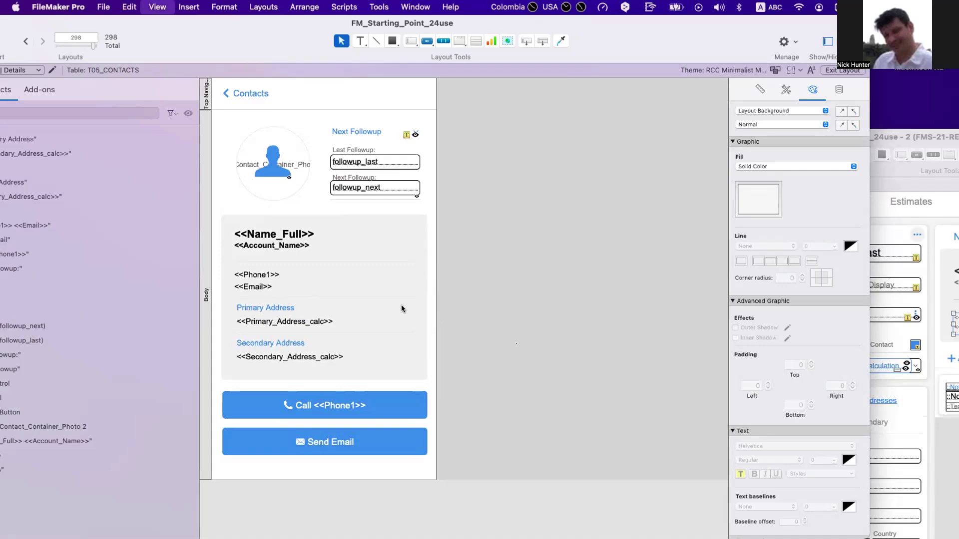
pyautogui.press('super+b')
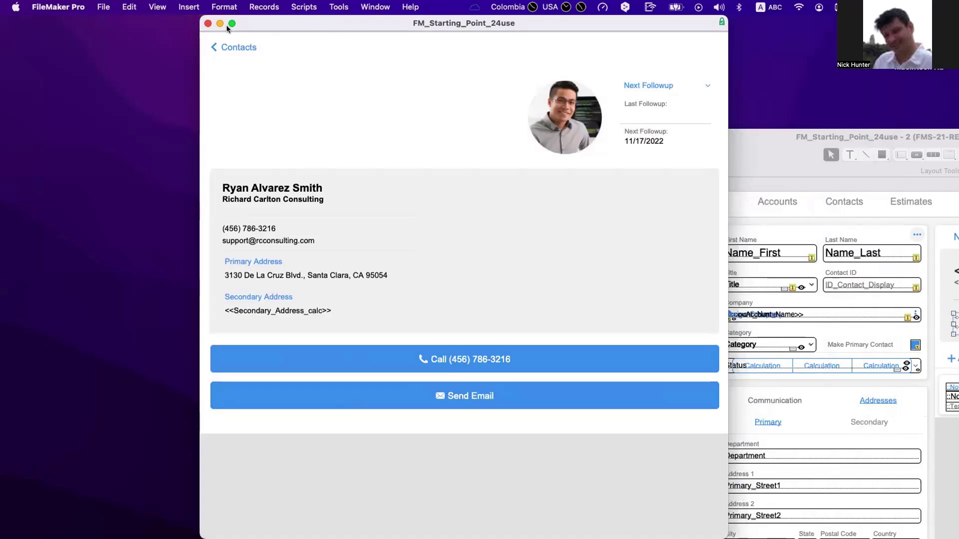
pyautogui.click(229, 24)
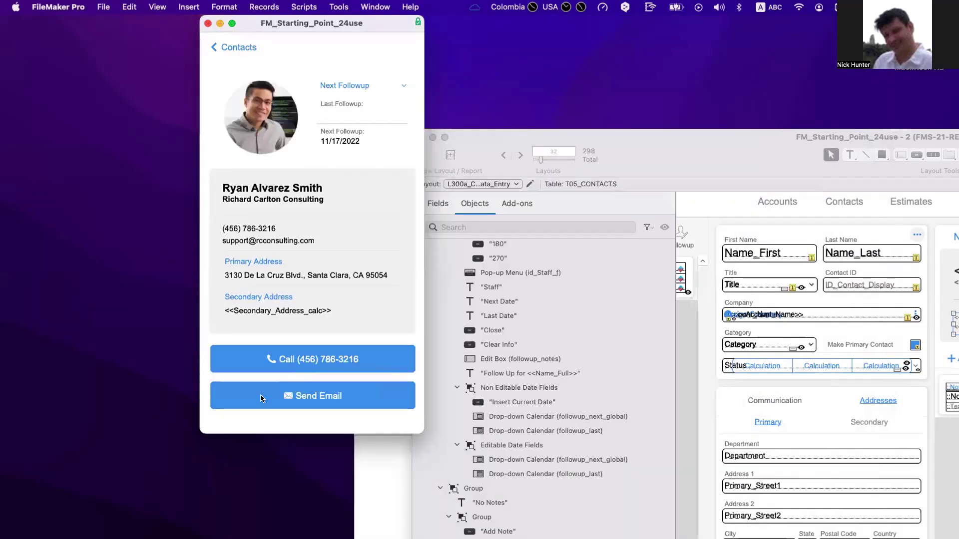
# - Check the T05_CONTACTS field list for a secondary address calculation for the merge text under Secondary Address
pyautogui.press('super+l')
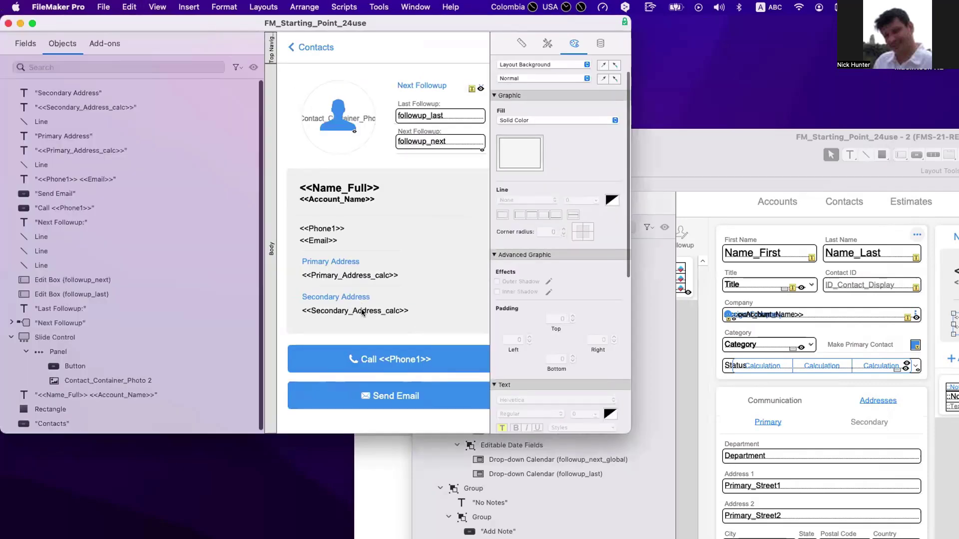
pyautogui.doubleClick(362, 312)
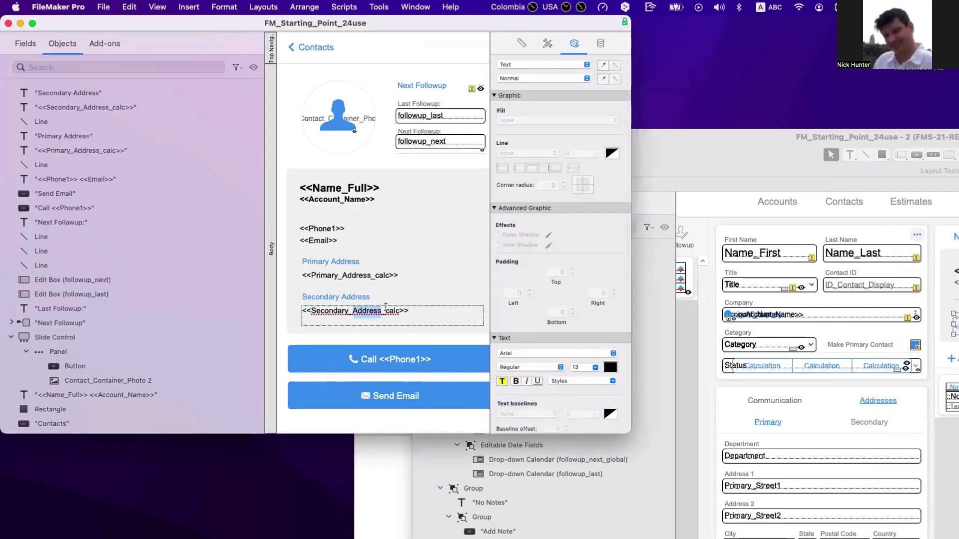
pyautogui.press('super+a')
pyautogui.press('super+alt+m')
pyautogui.click(462, 359)
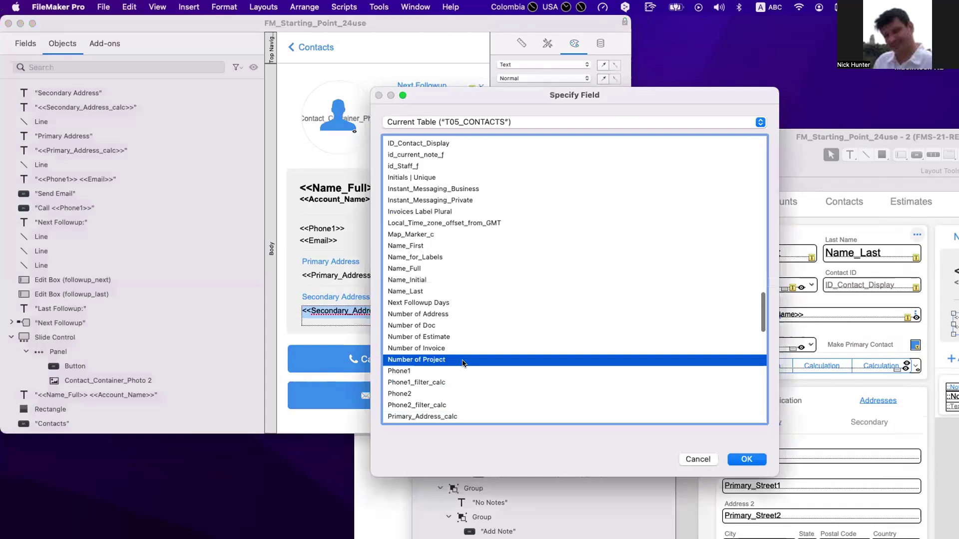
pyautogui.write('s')
pyautogui.scroll(-5, 463, 360)
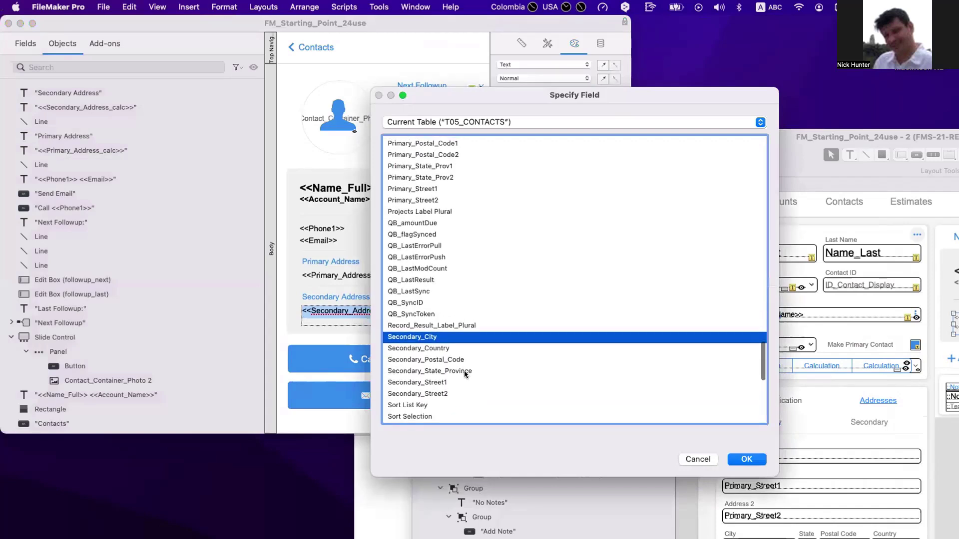
pyautogui.scroll(-3, 464, 374)
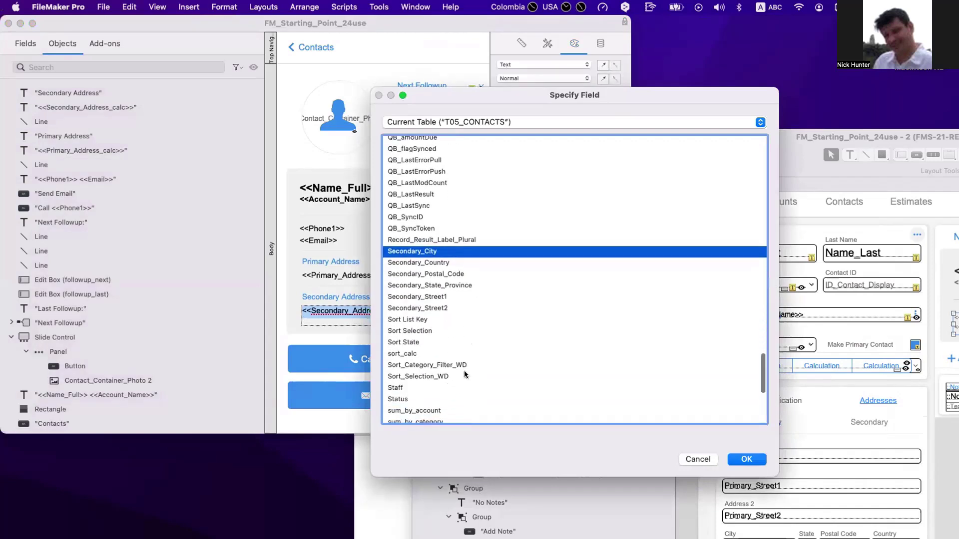
pyautogui.scroll(3, 464, 375)
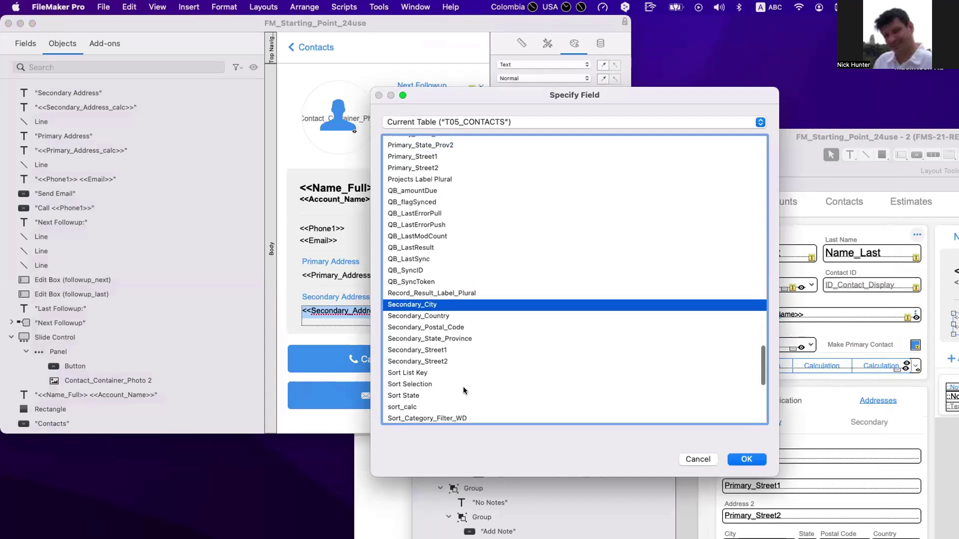
pyautogui.press('Escape')
# - Duplicate the Primary_Address_calc field in the CON_Contacts table and rename the copy Secondary_Address_calc
pyautogui.press('super+s')
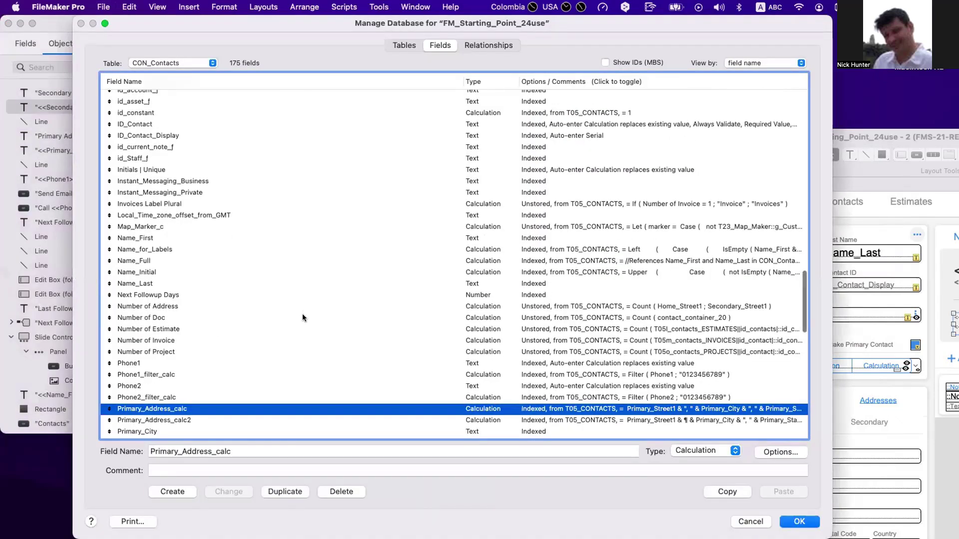
pyautogui.scroll(-3, 302, 317)
pyautogui.click(158, 341)
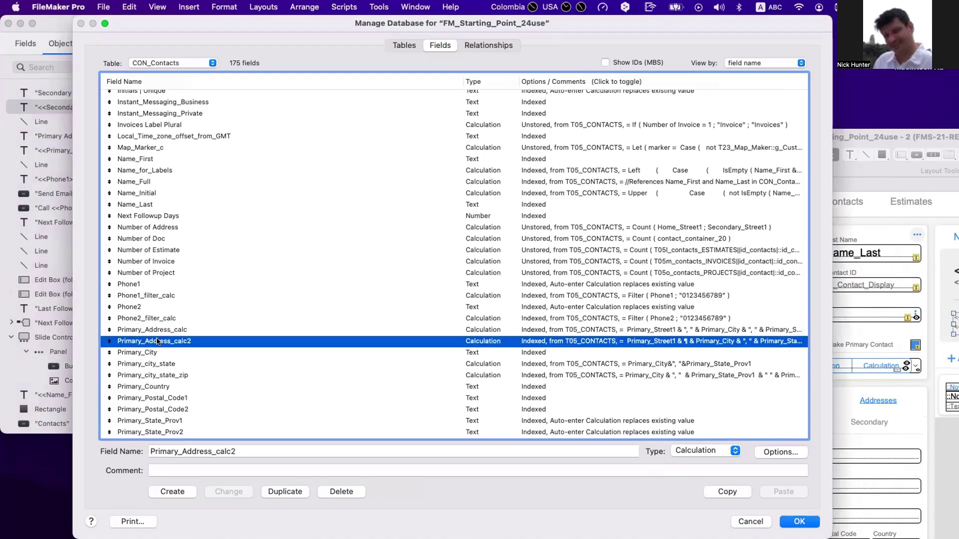
pyautogui.click(160, 332)
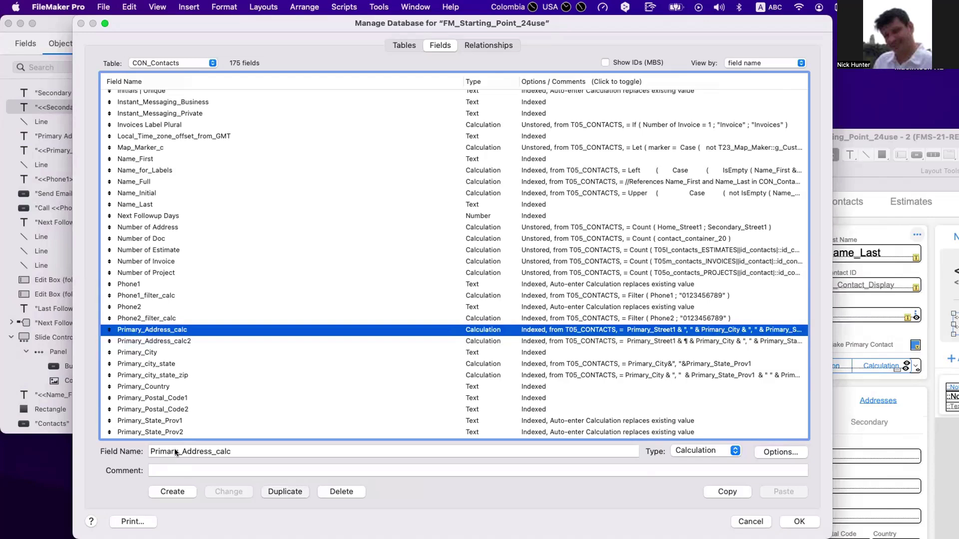
pyautogui.click(285, 491)
pyautogui.doubleClick(162, 452)
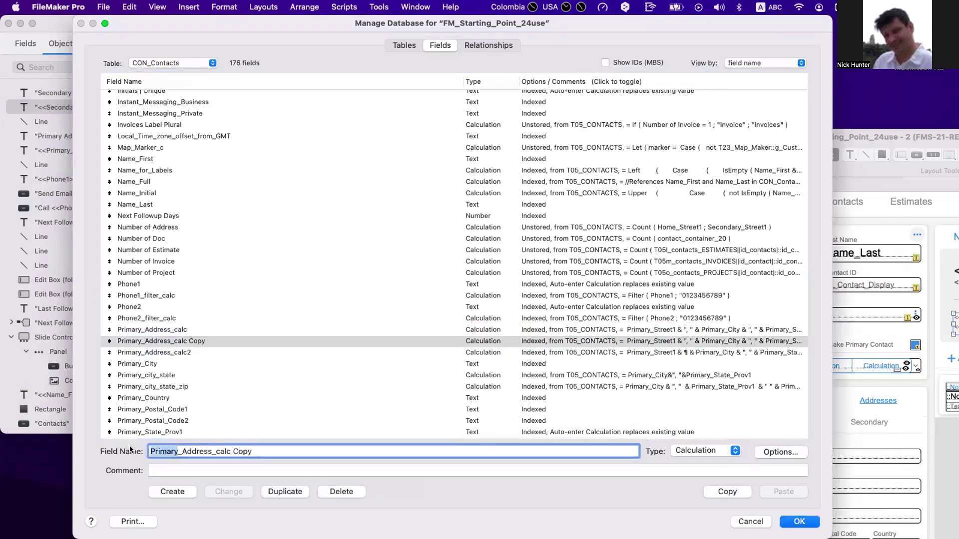
pyautogui.write('Secondary')
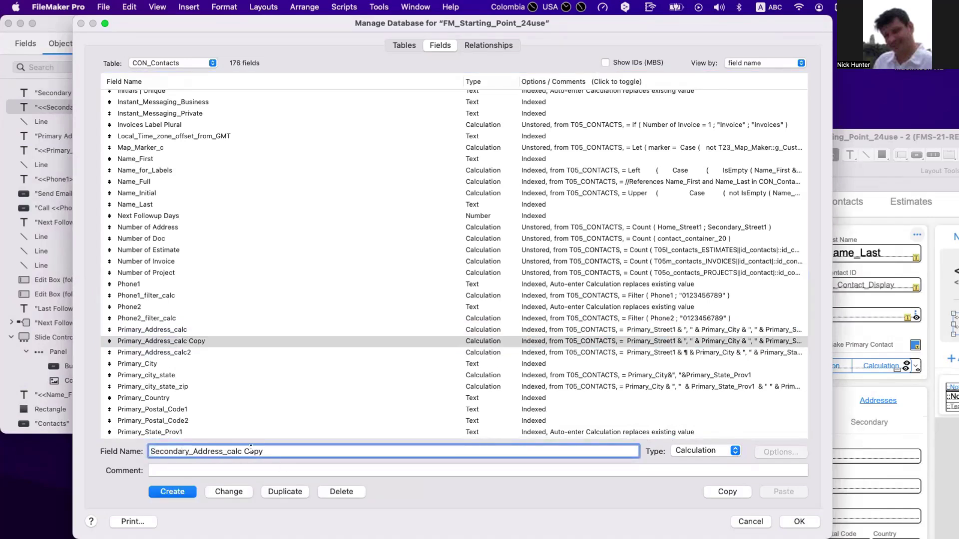
pyautogui.doubleClick(252, 452)
pyautogui.press('BackSpace')
pyautogui.press('BackSpace')
pyautogui.click(229, 492)
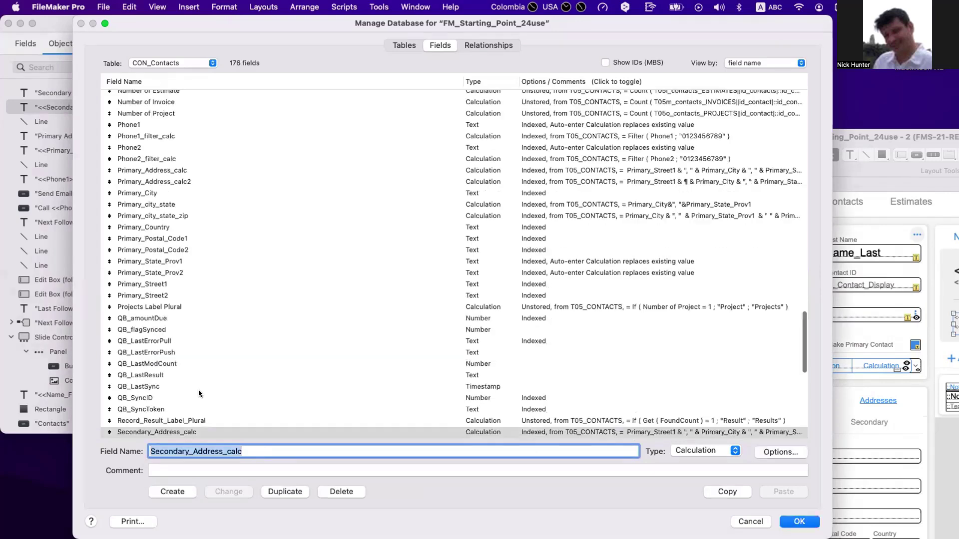
# - Open the Secondary_Address_calc formula and replace Primary_Street1 with Secondary_Street1
pyautogui.scroll(-3, 199, 393)
pyautogui.doubleClick(200, 393)
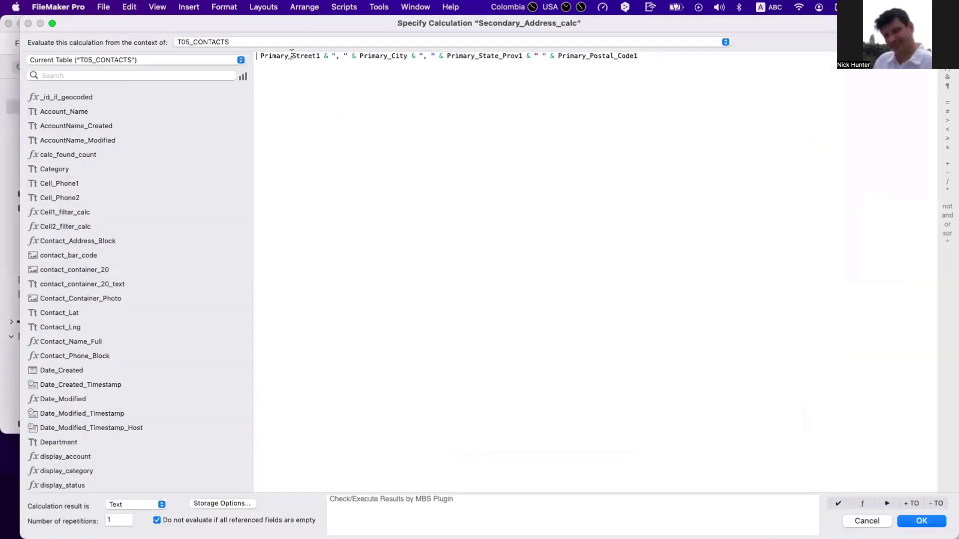
pyautogui.doubleClick(280, 56)
pyautogui.write('Secondary')
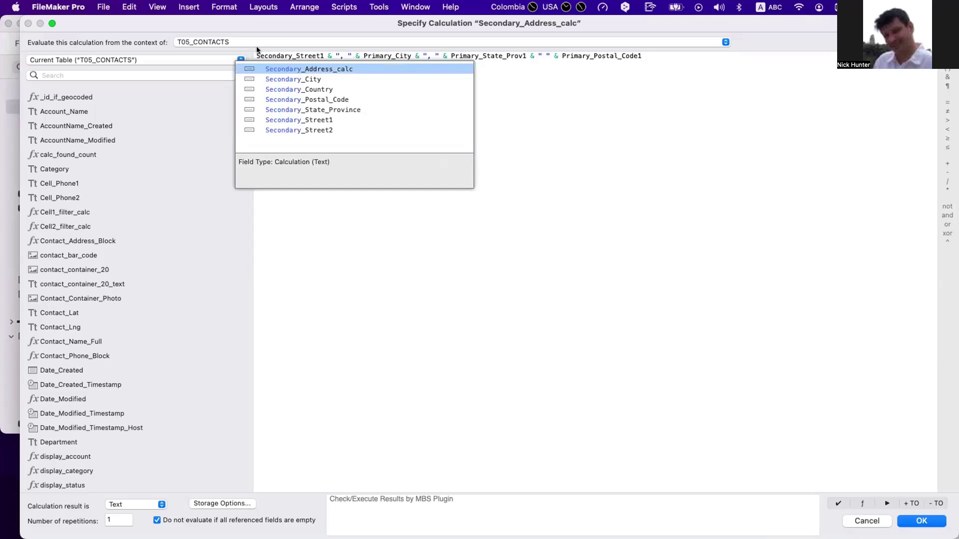
# - Replace the Primary prefix with Secondary in the formula's city, state and postal code fields, and try to save the calculation
pyautogui.doubleClick(291, 55)
pyautogui.press('super+c')
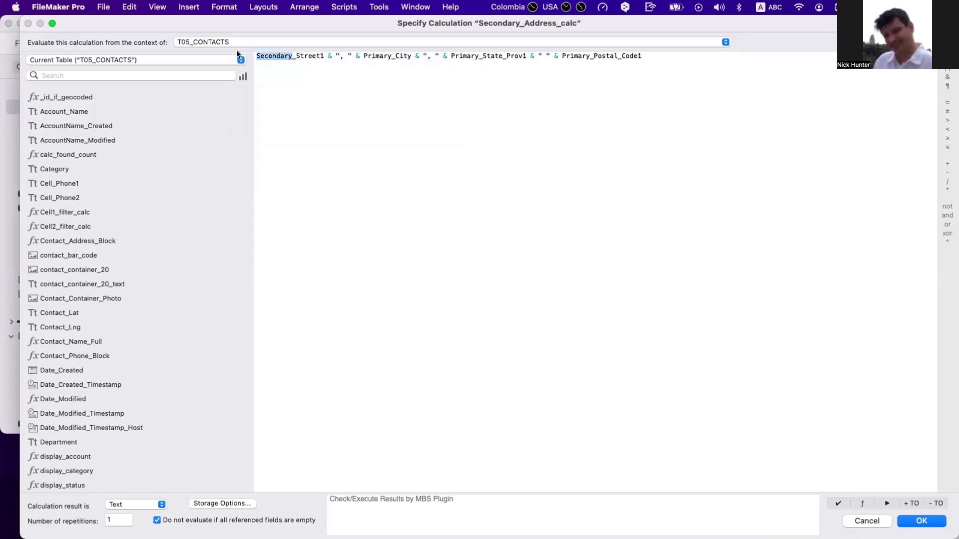
pyautogui.click(366, 54)
pyautogui.doubleClick(366, 54)
pyautogui.click(364, 55)
pyautogui.moveTo(365, 54); pyautogui.dragTo(391, 52)
pyautogui.press('super+v')
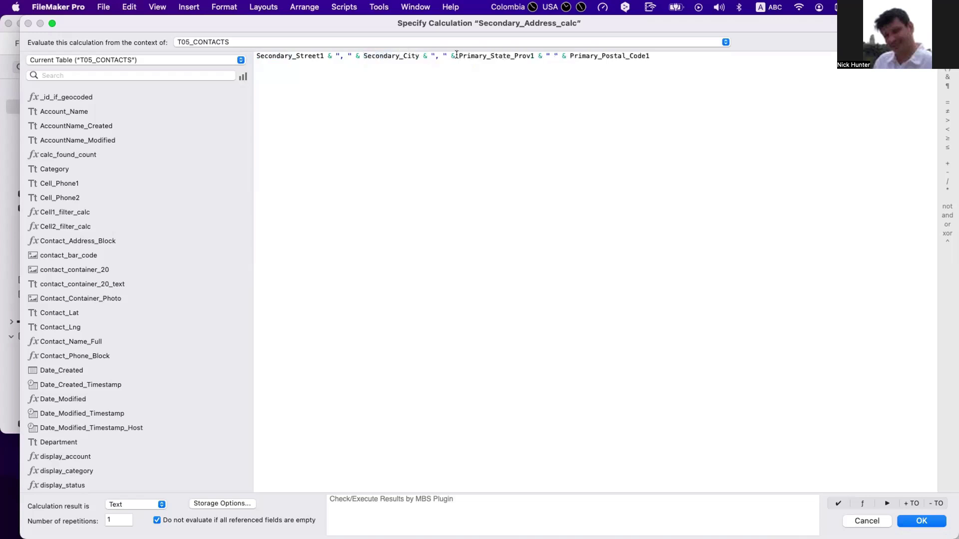
pyautogui.moveTo(464, 54); pyautogui.dragTo(493, 54)
pyautogui.press('super+v')
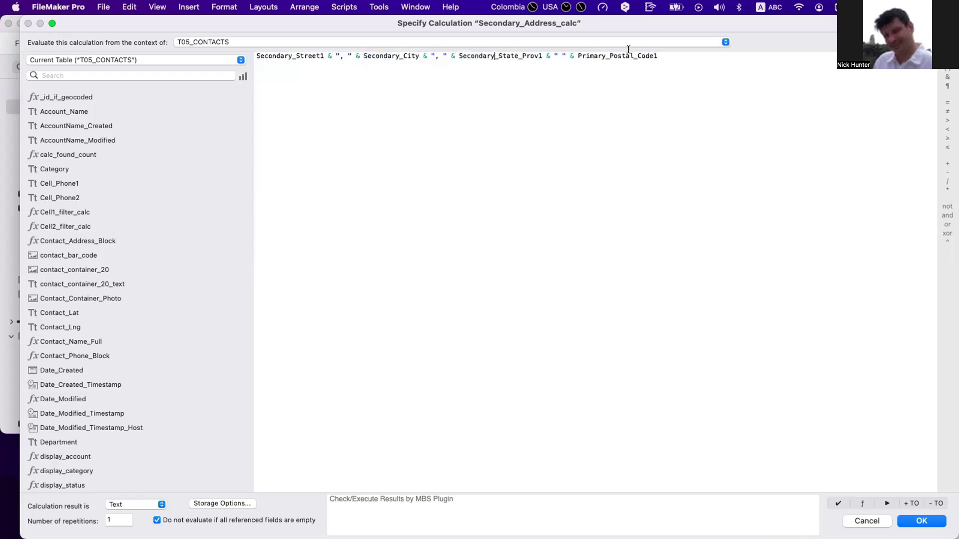
pyautogui.moveTo(578, 53); pyautogui.dragTo(606, 54)
pyautogui.press('super+v')
pyautogui.click(925, 524)
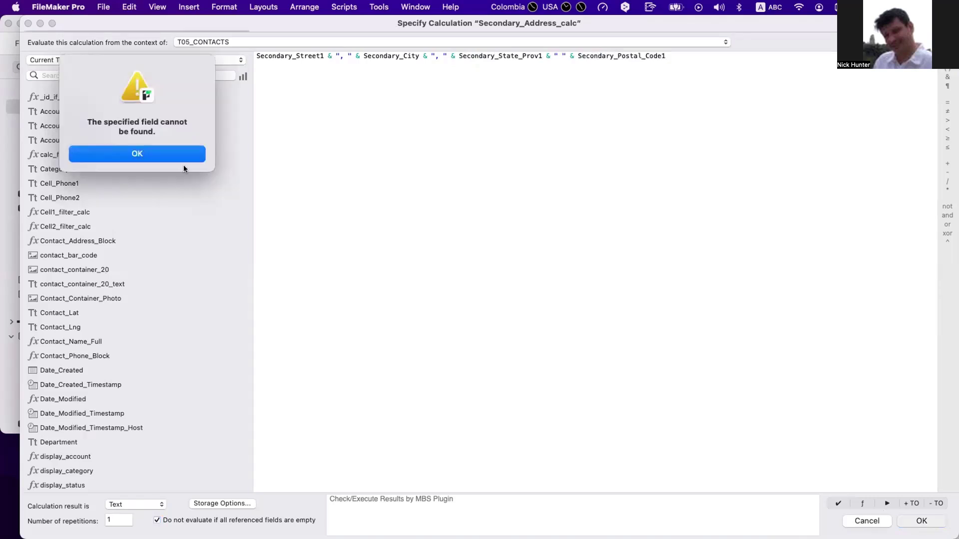
pyautogui.click(171, 154)
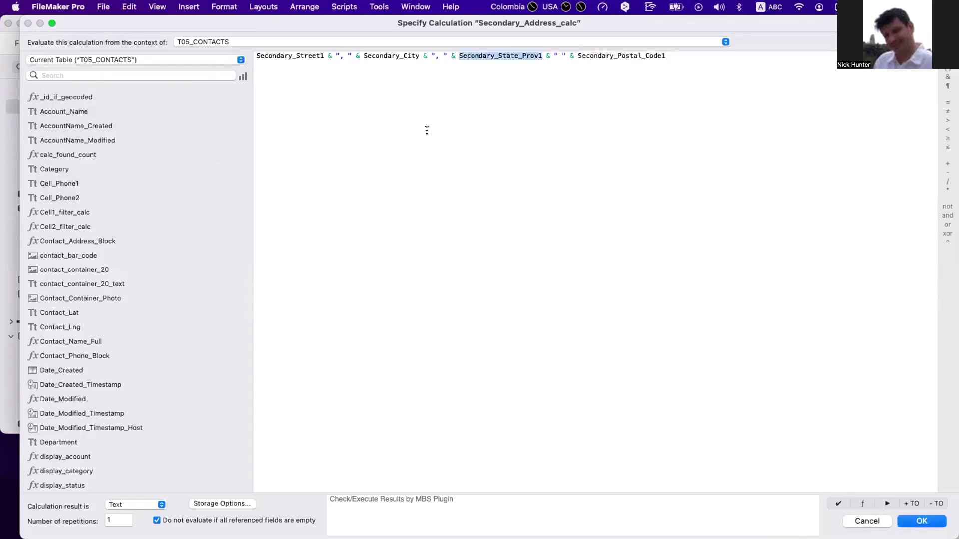
pyautogui.write('secon')
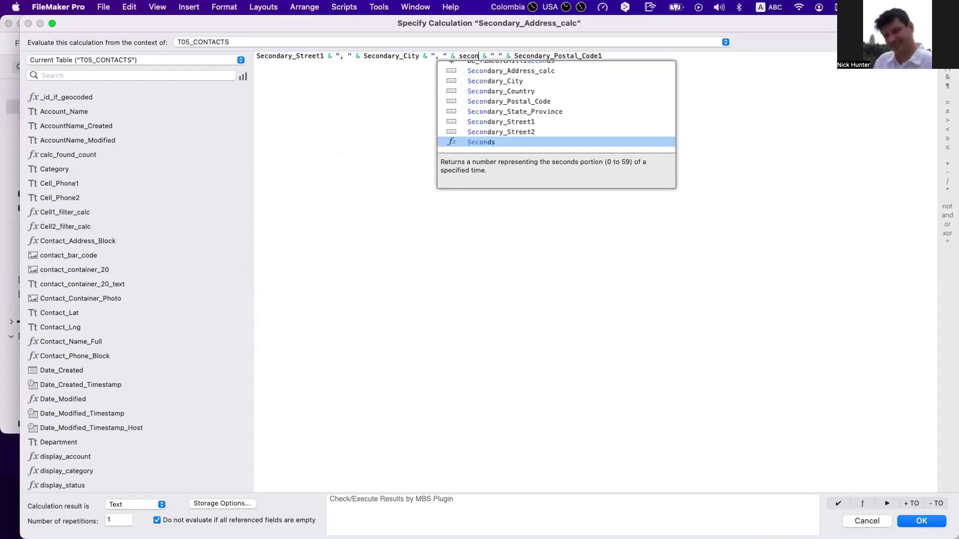
pyautogui.press('super+z')
pyautogui.press('super+z')
pyautogui.press('super+z')
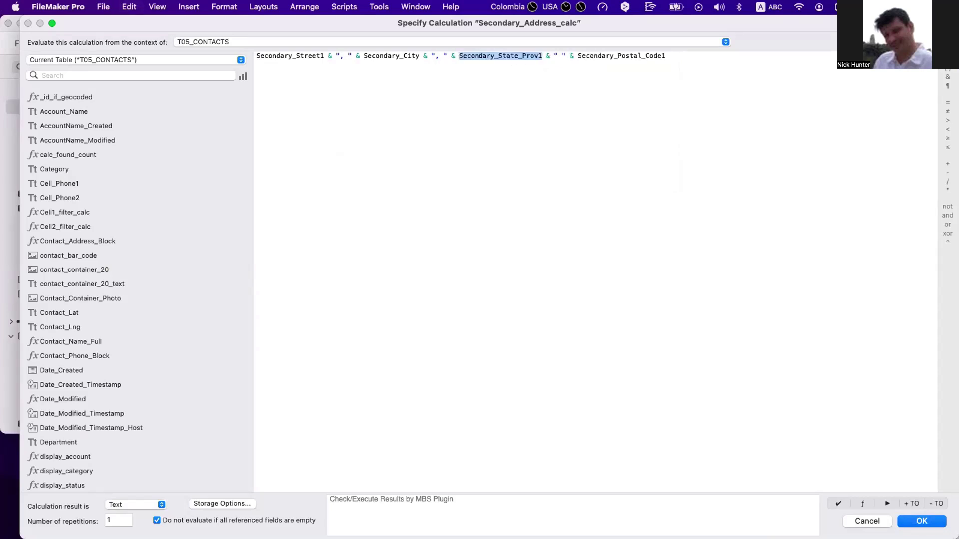
# - Replace Secondary_State_Prov1 with the Secondary_State_Province field in the Secondary_Address_calc formula
pyautogui.write('Sd')
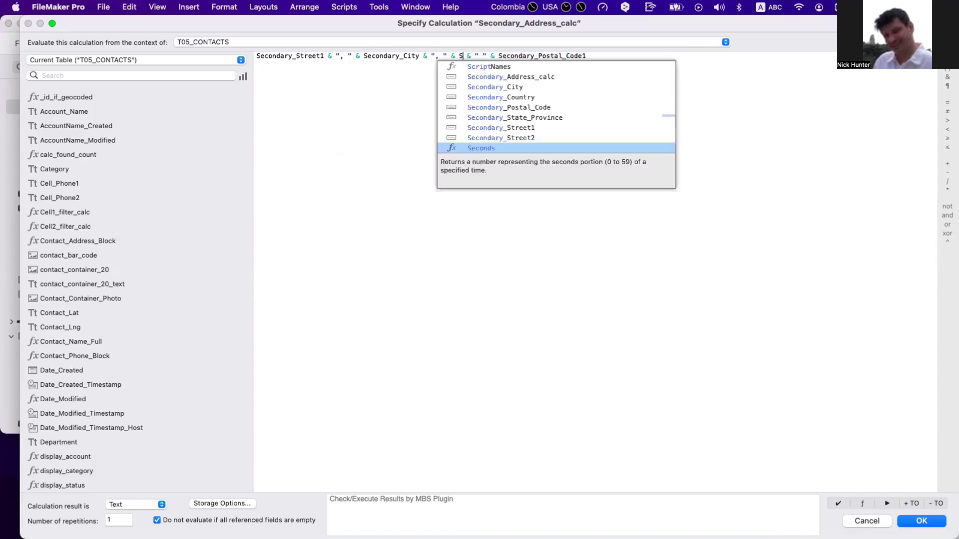
pyautogui.press('BackSpace')
pyautogui.write('econ')
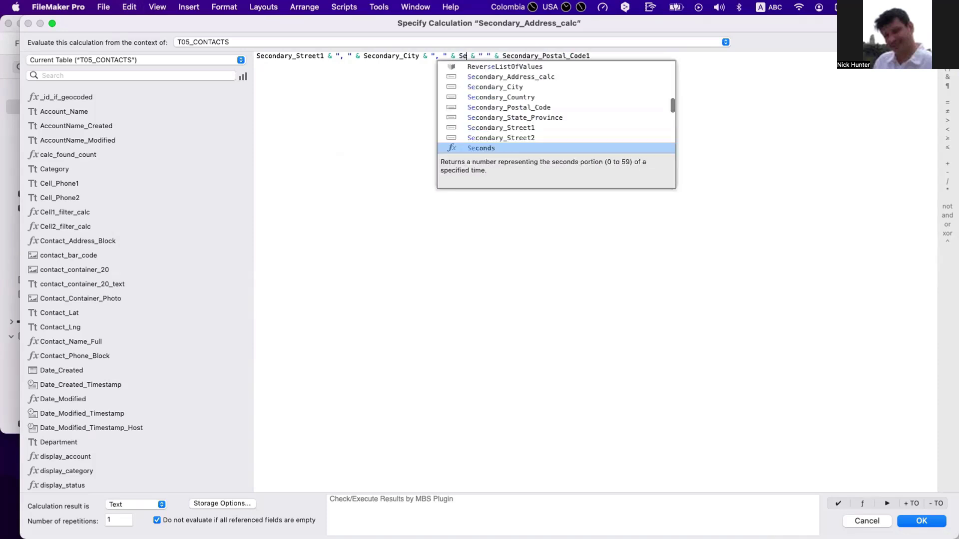
pyautogui.press('Up')
pyautogui.press('Up')
pyautogui.press('Up')
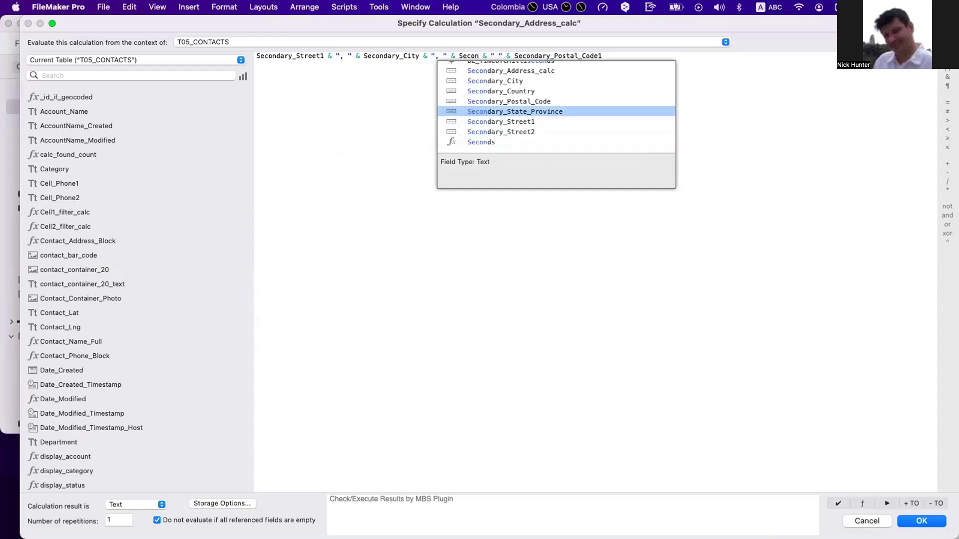
pyautogui.press('Return')
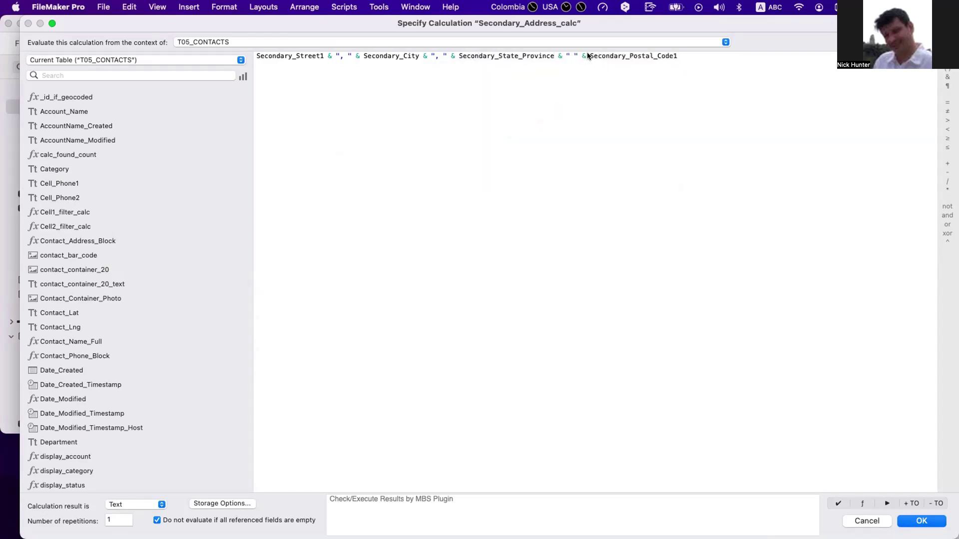
# - Replace Secondary_Postal_Code1 with Secondary_Postal_Code at the end of the formula, and save the calculation and database changes
pyautogui.moveTo(588, 56); pyautogui.dragTo(693, 58)
pyautogui.write('Secon')
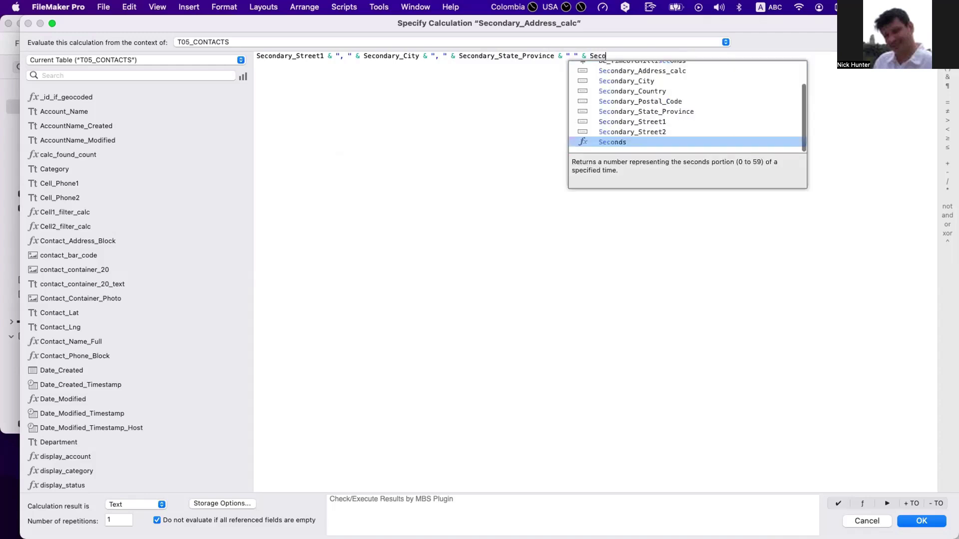
pyautogui.press('Up')
pyautogui.press('Up')
pyautogui.press('Up')
pyautogui.press('Up')
pyautogui.press('Return')
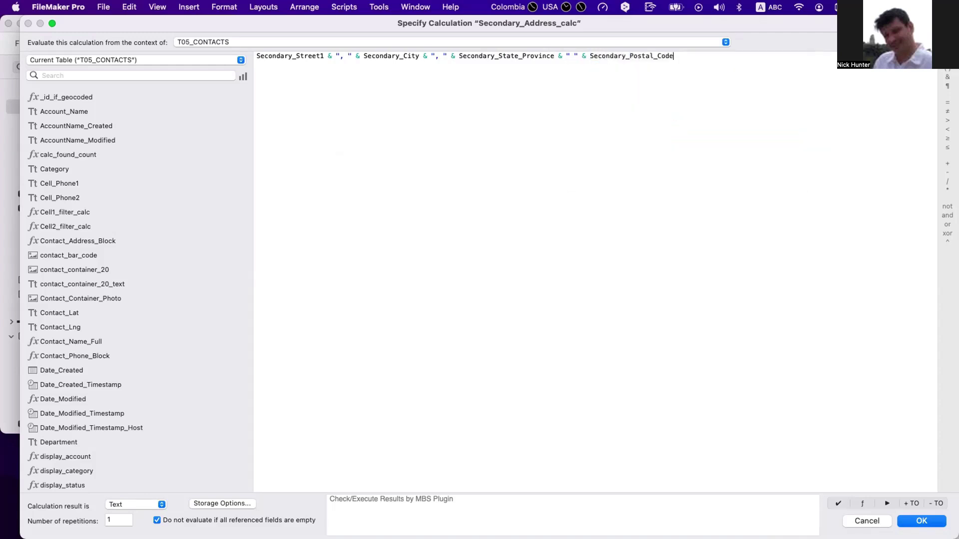
pyautogui.click(918, 522)
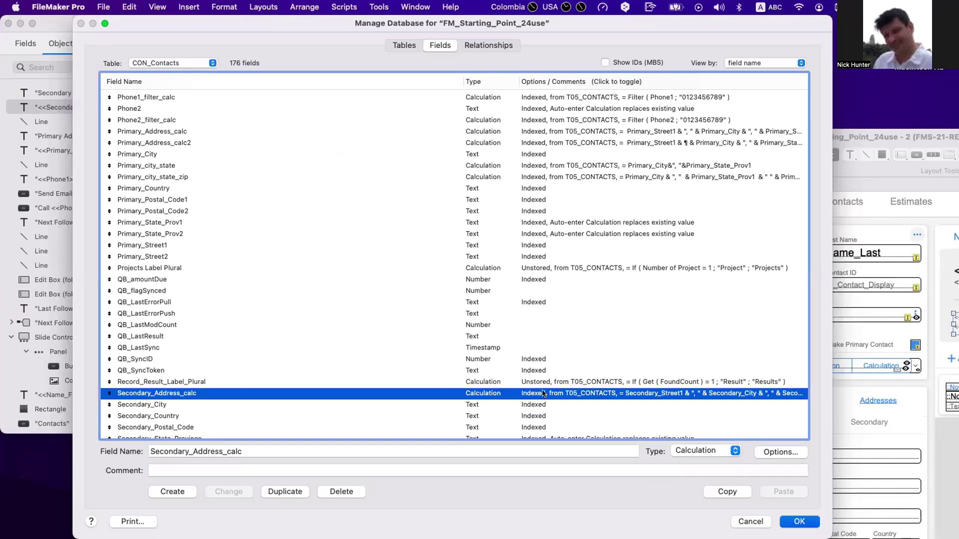
pyautogui.press('Return')
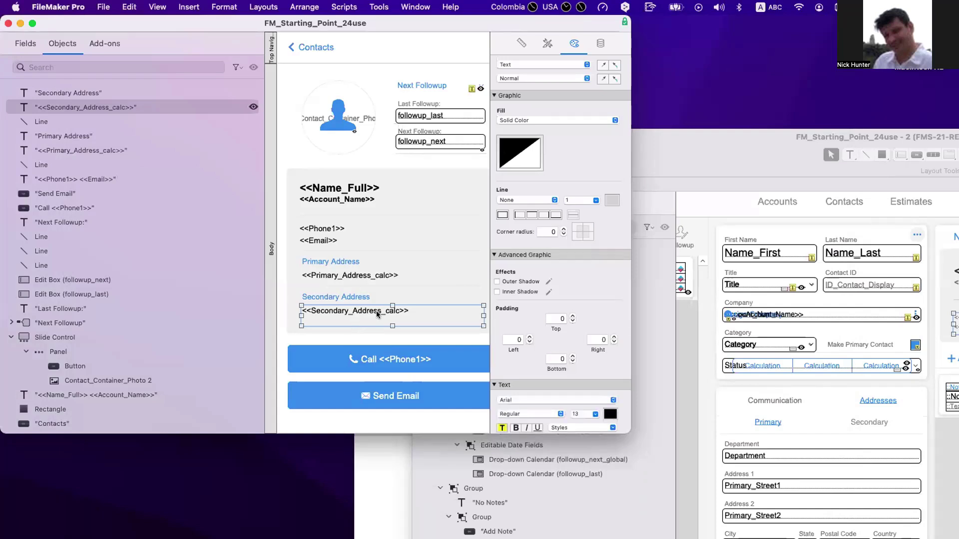
# - Replace the merge text under the Secondary Address heading with a newly inserted Secondary_Address_calc merge field
pyautogui.press('super+b')
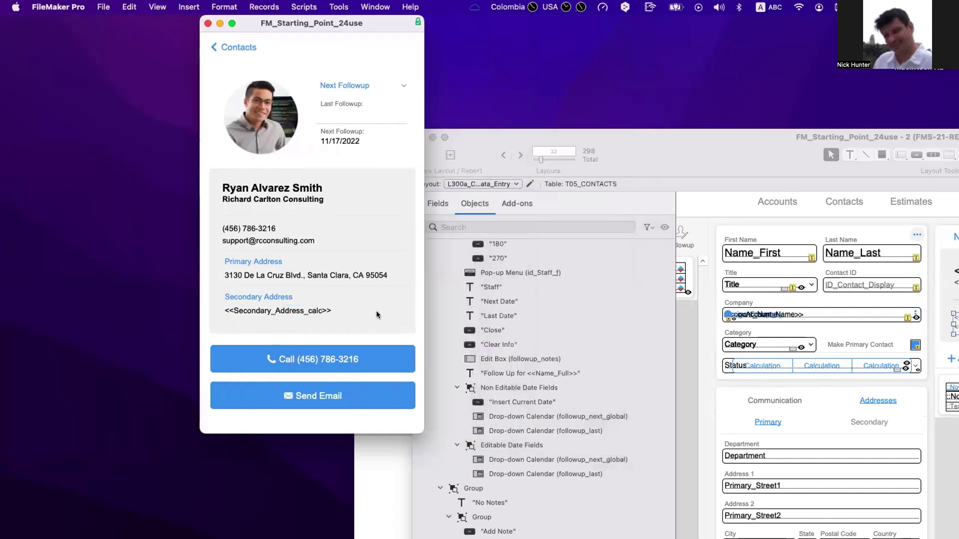
pyautogui.press('super+l')
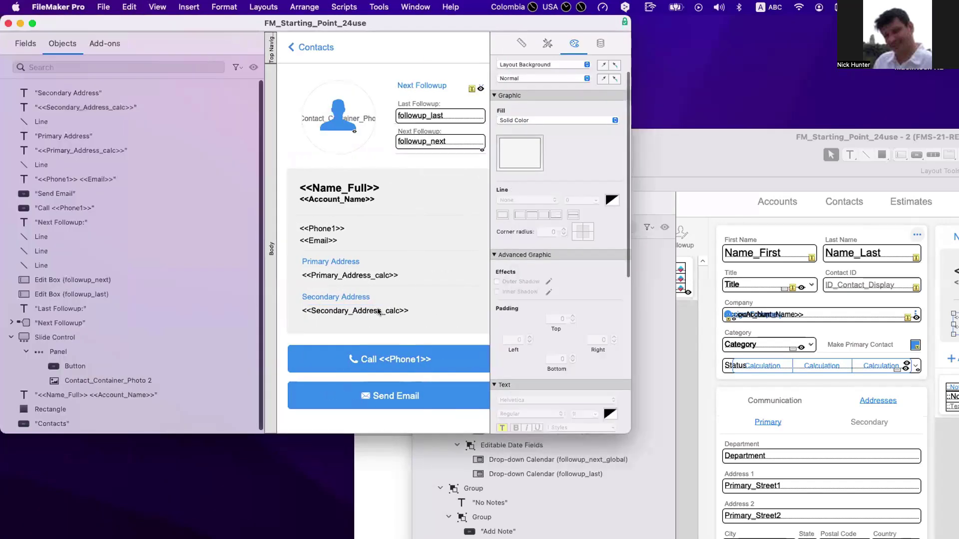
pyautogui.click(394, 310)
pyautogui.moveTo(417, 311); pyautogui.dragTo(295, 307)
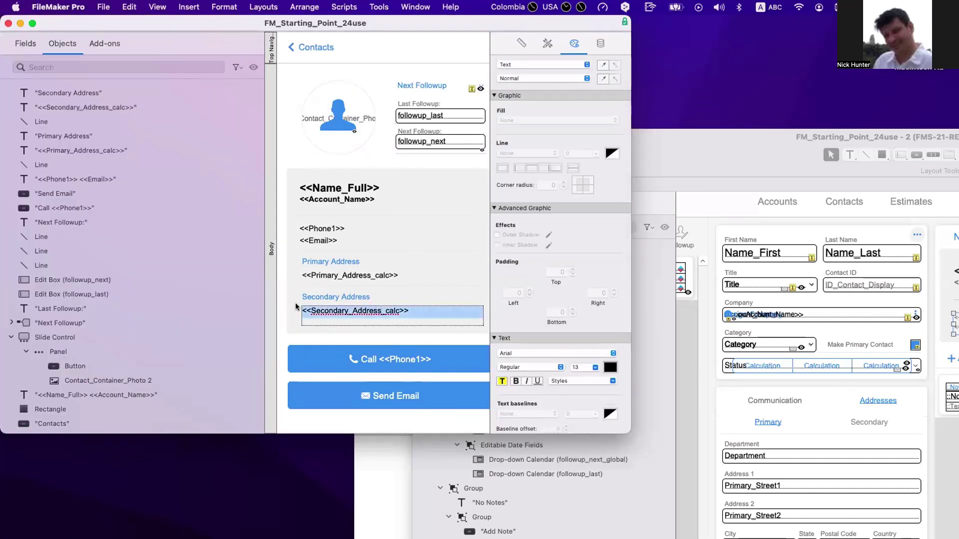
pyautogui.press('super+alt+m')
pyautogui.click(514, 346)
pyautogui.write('s')
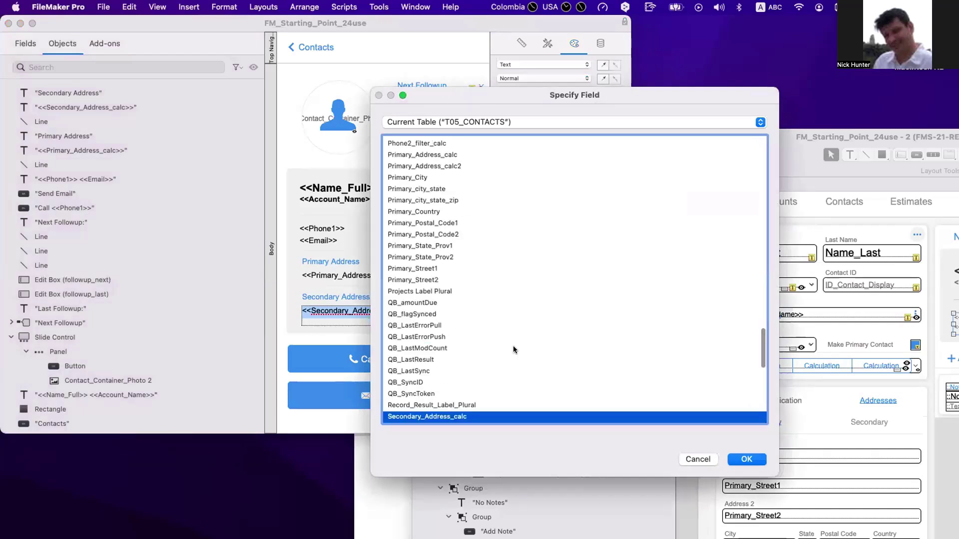
pyautogui.click(756, 459)
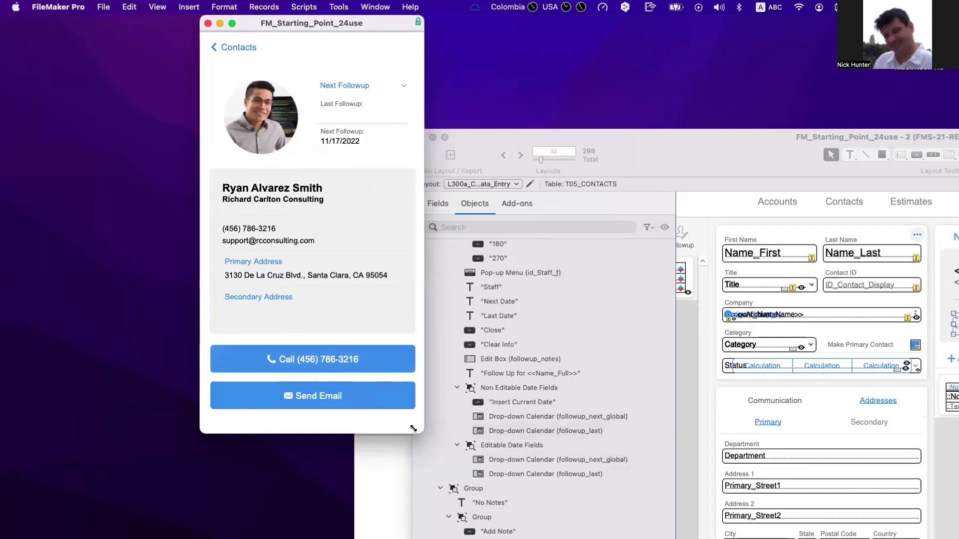
# - Widen the phone contact window and display the full-size contact data entry layout beside it in Browse mode
pyautogui.moveTo(413, 429); pyautogui.dragTo(530, 488)
pyautogui.click(756, 381)
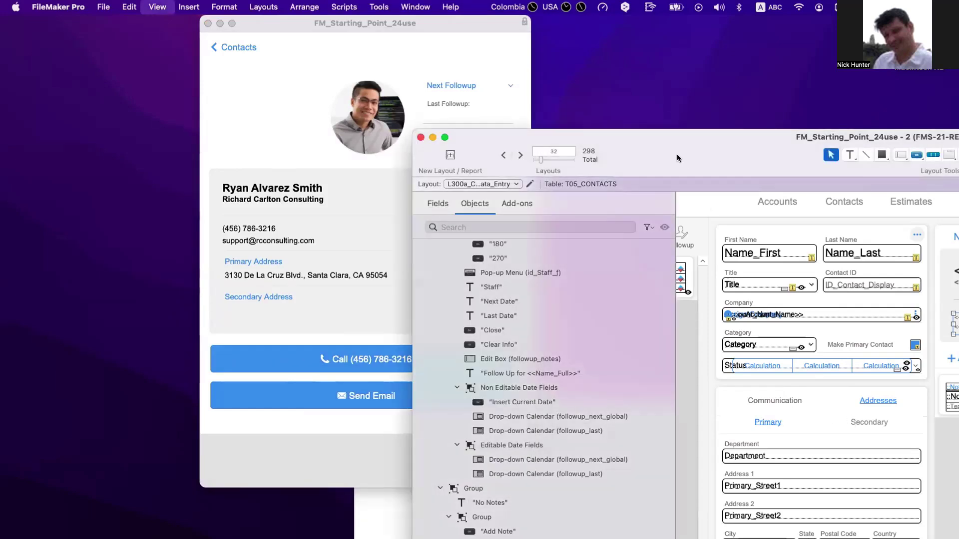
pyautogui.moveTo(678, 157); pyautogui.dragTo(608, 119)
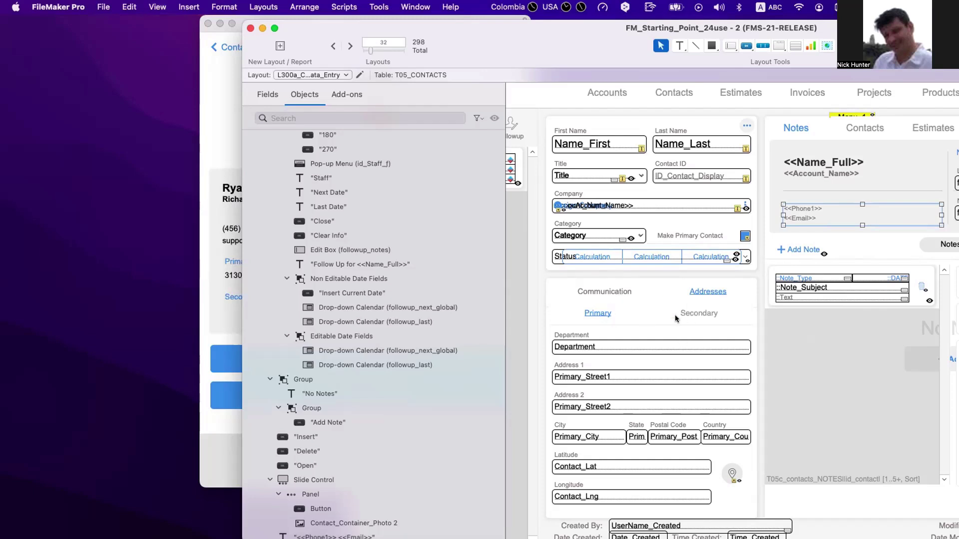
pyautogui.press('super+b')
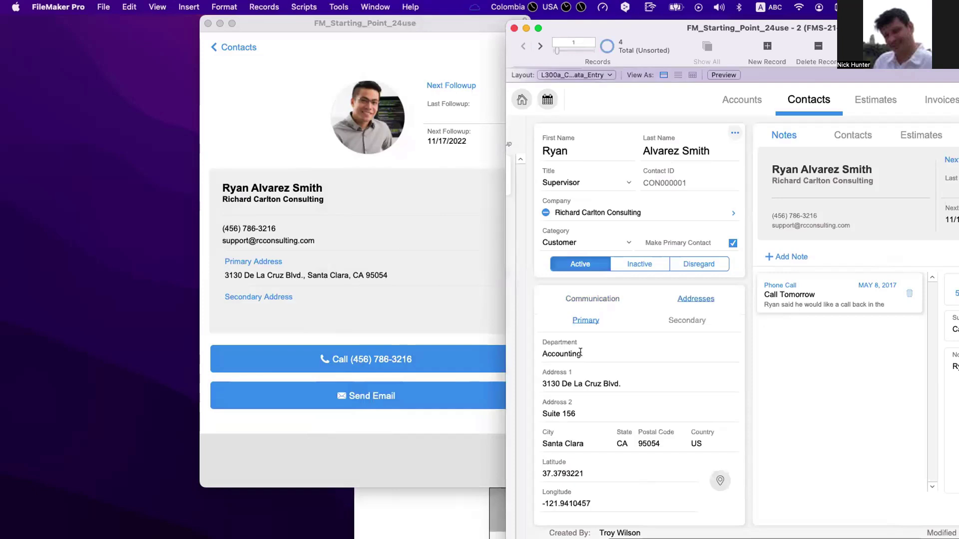
# - Fill in the street address and city in the contact's secondary address
pyautogui.press('Tab')
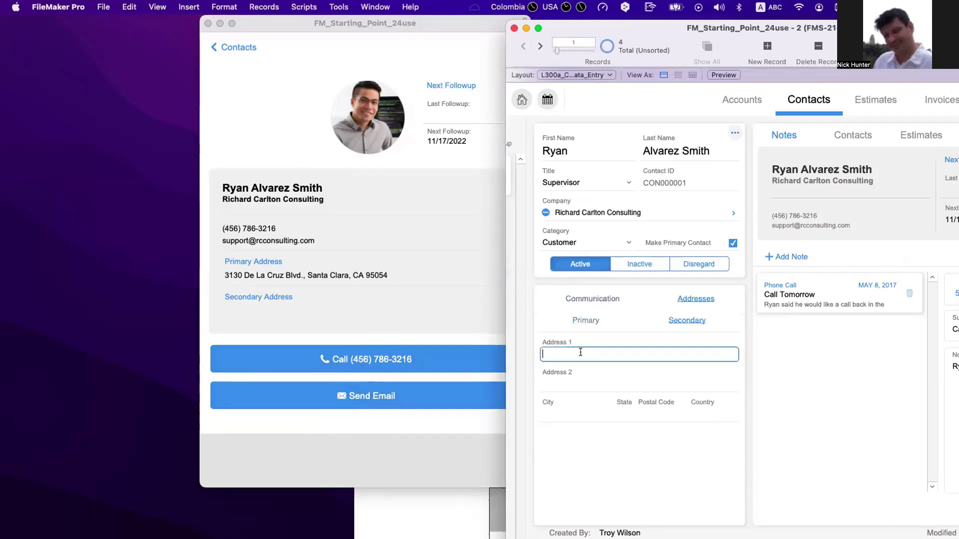
pyautogui.write('Bollingwood')
pyautogui.press('Tab')
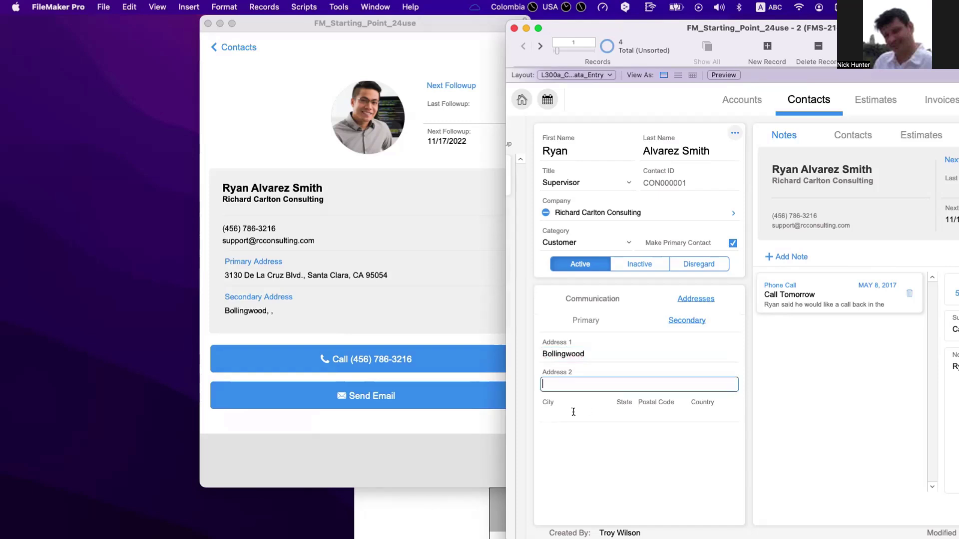
pyautogui.press('Tab')
pyautogui.write('Faifai')
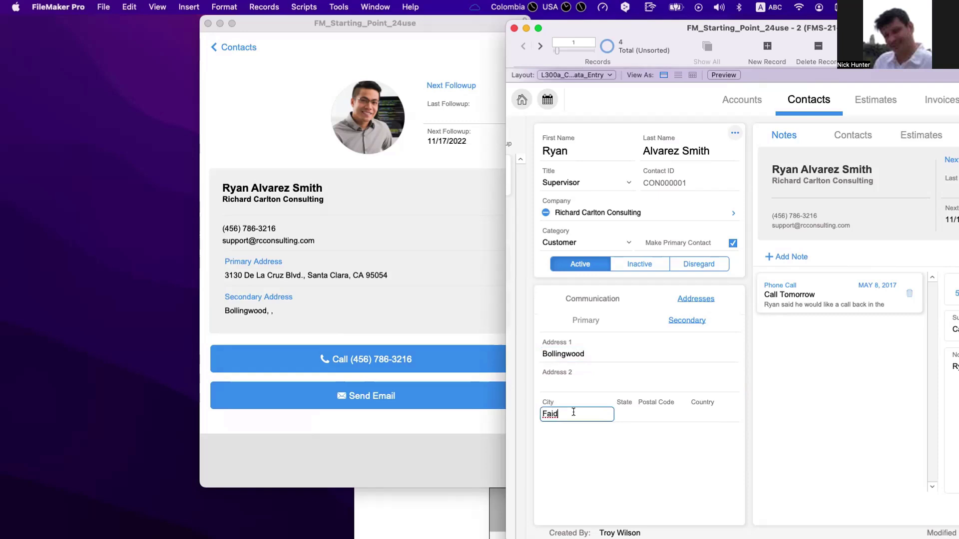
pyautogui.press('BackSpace')
pyautogui.press('BackSpace')
pyautogui.press('BackSpace')
pyautogui.press('BackSpace')
pyautogui.write('irfeild')
# - Fill in the secondary address's state and postal code, and shrink the phone contact window back to its layout size
pyautogui.click(631, 417)
pyautogui.write('CA')
pyautogui.click(656, 413)
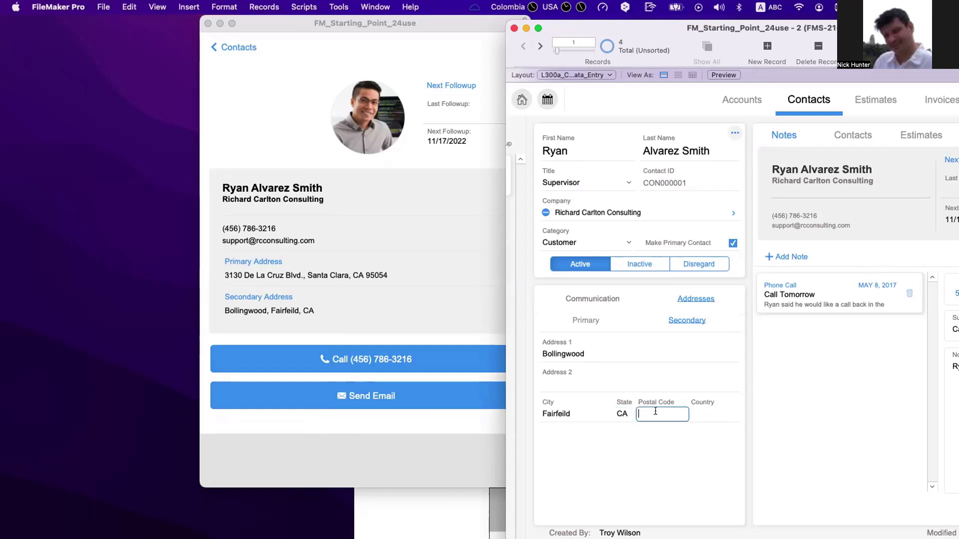
pyautogui.write('94534')
pyautogui.click(716, 416)
pyautogui.click(392, 312)
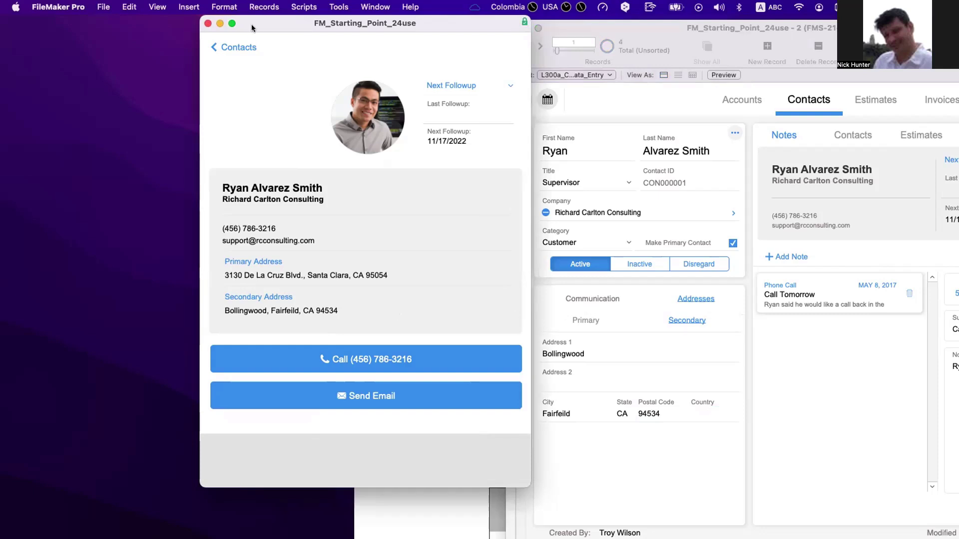
pyautogui.click(232, 24)
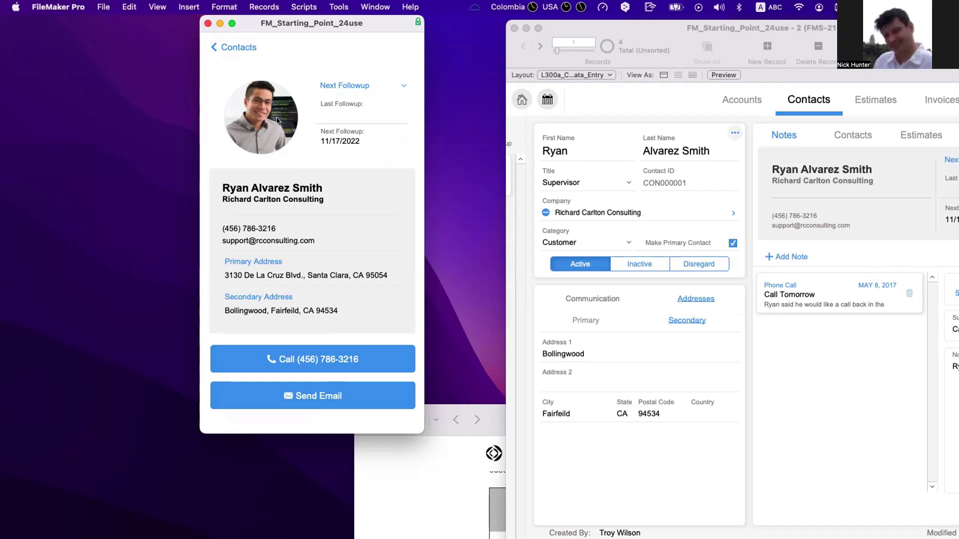
pyautogui.press('super+l')
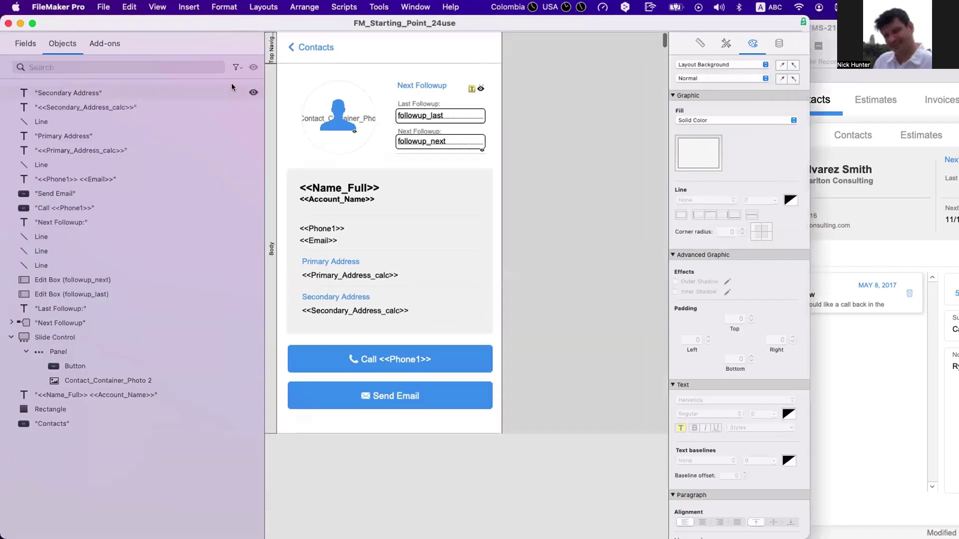
pyautogui.click(363, 215)
pyautogui.moveTo(363, 215); pyautogui.dragTo(368, 66)
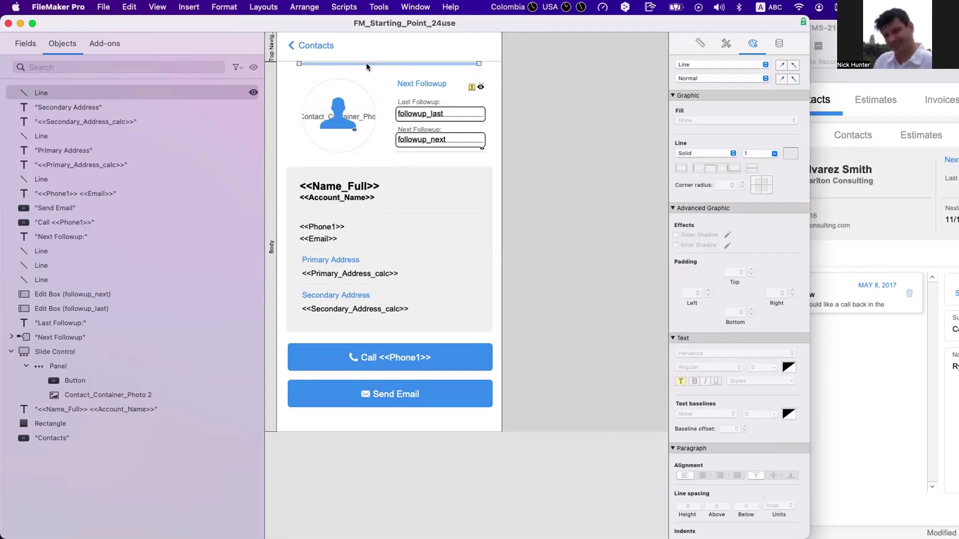
pyautogui.moveTo(299, 64); pyautogui.dragTo(277, 64)
pyautogui.press('super+c')
pyautogui.press('super+z')
pyautogui.press('Delete')
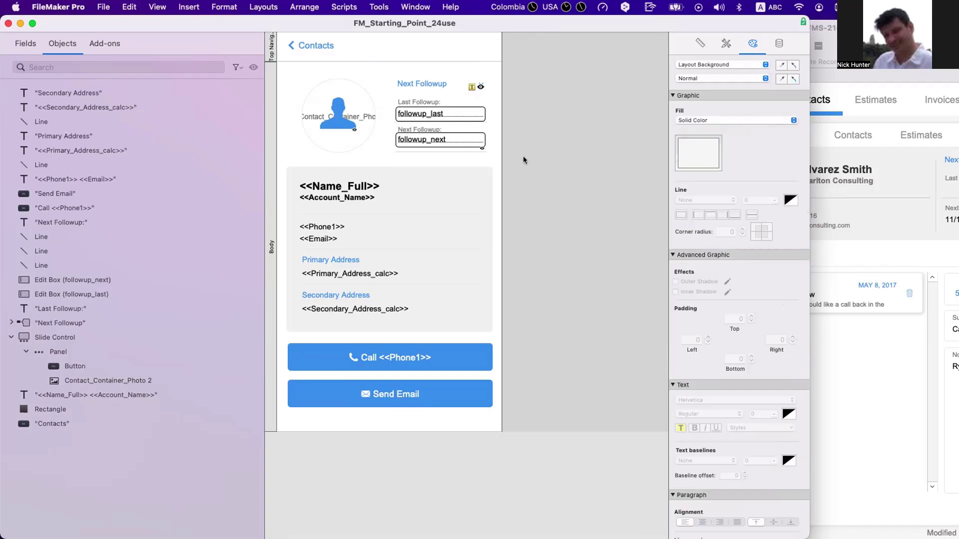
# - Set the line below the followup_next field to color E9E9E9 and move it up closer to the field
pyautogui.click(457, 150)
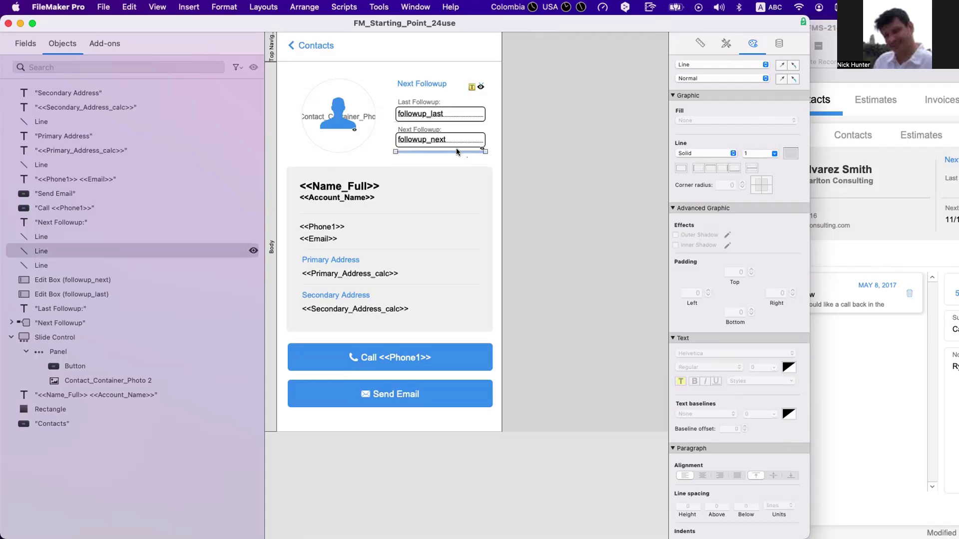
pyautogui.click(790, 152)
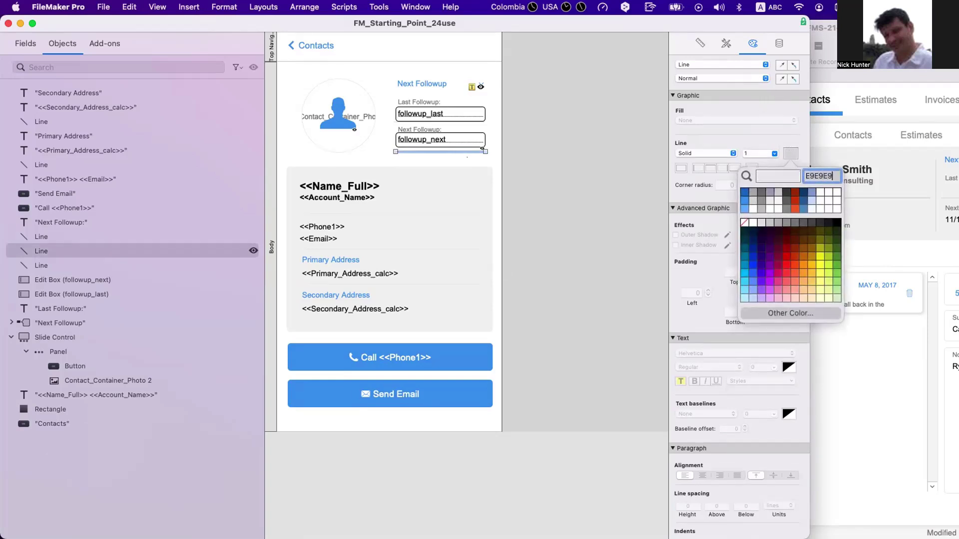
pyautogui.press('Return')
pyautogui.click(558, 173)
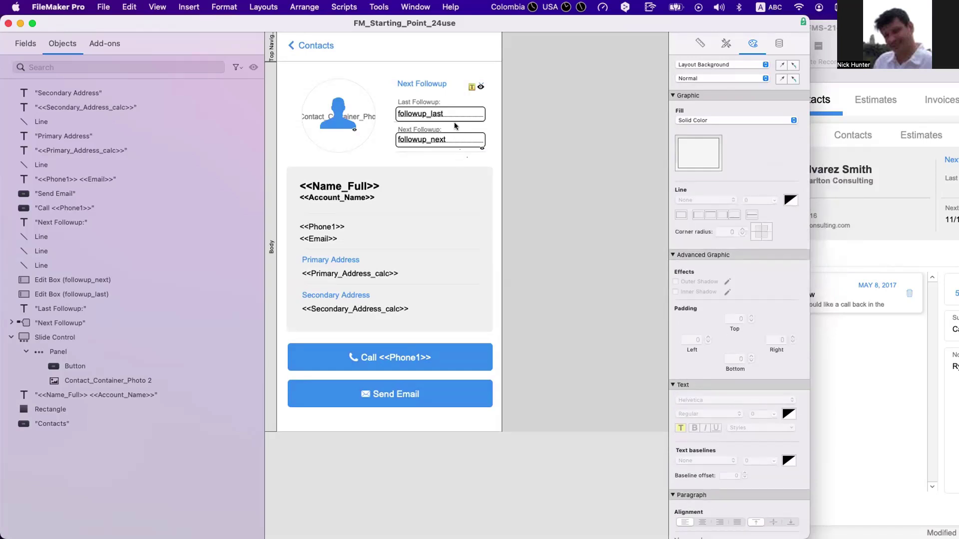
pyautogui.click(454, 119)
pyautogui.click(452, 146)
pyautogui.click(451, 148)
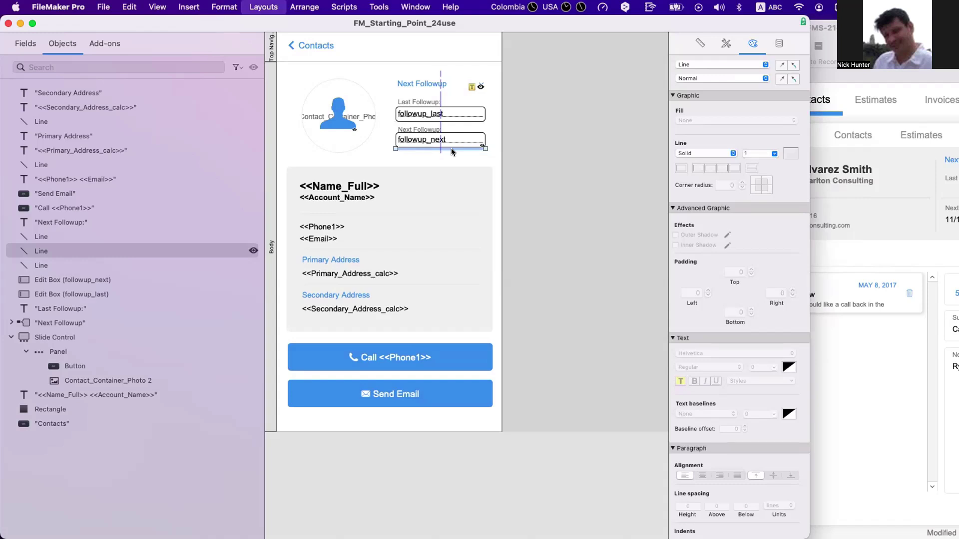
pyautogui.press('super+b')
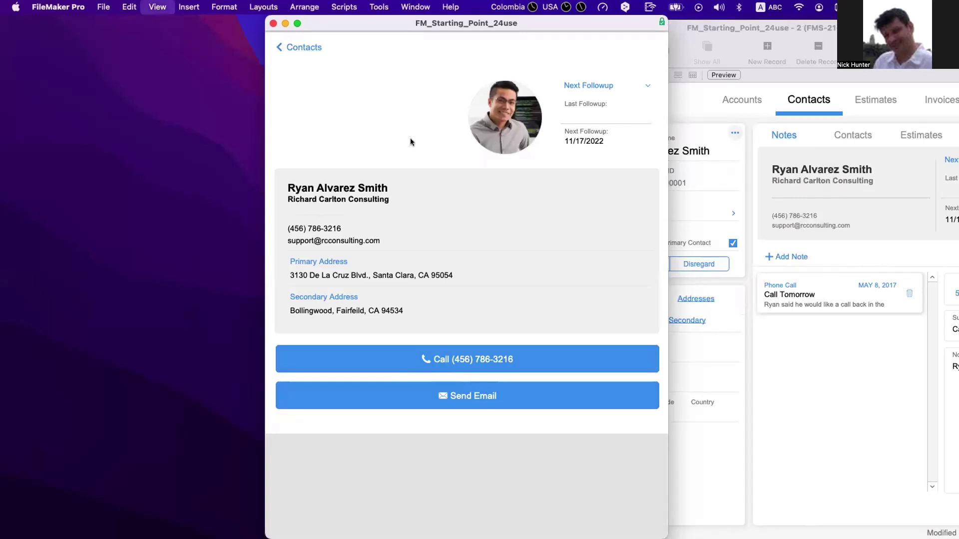
# - Release the right autosizing anchor of the slide control containing the contact photo
pyautogui.press('super+l')
pyautogui.click(314, 98)
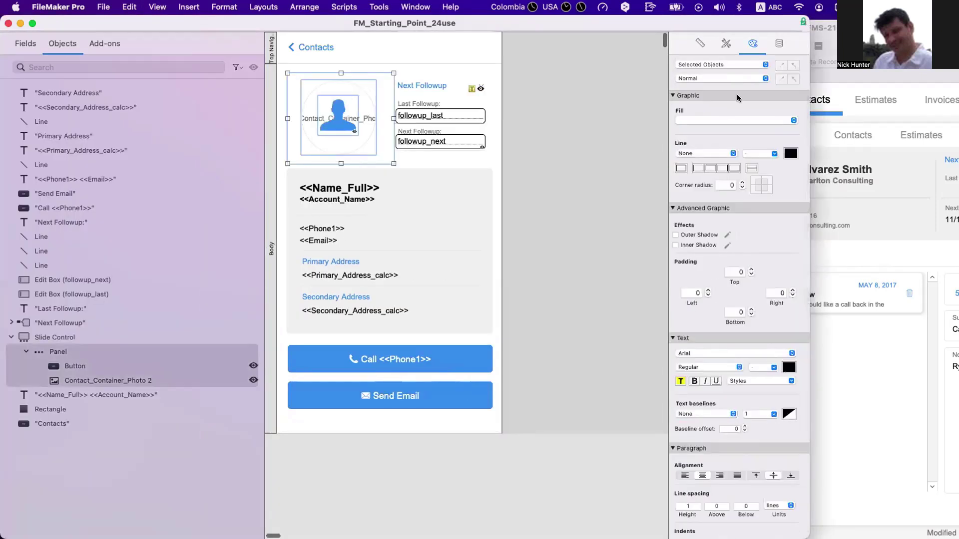
pyautogui.click(700, 44)
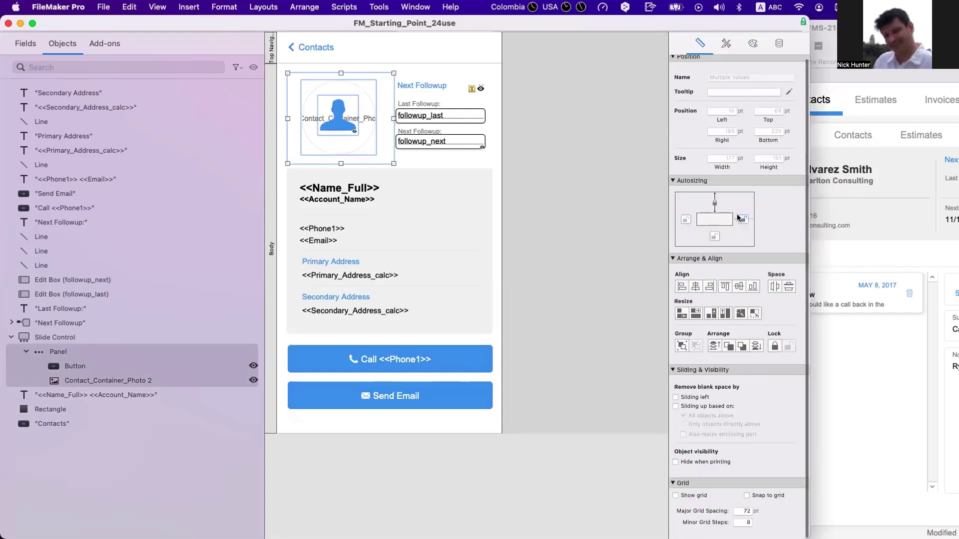
pyautogui.click(737, 221)
# - Anchor the follow-up popover, labels, fields and lines to the left instead of the right, and return to Browse mode
pyautogui.moveTo(569, 184); pyautogui.dragTo(377, 64)
pyautogui.click(714, 204)
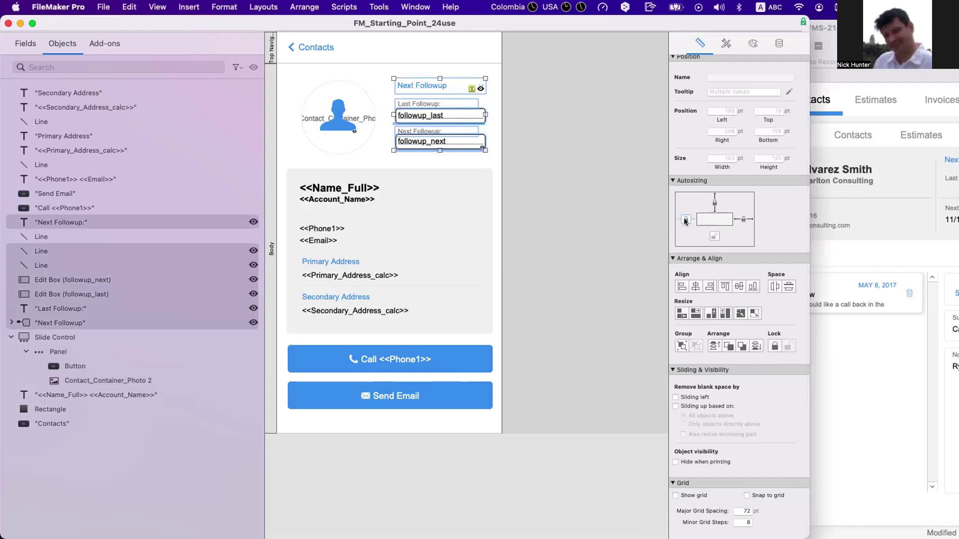
pyautogui.click(685, 220)
pyautogui.click(736, 220)
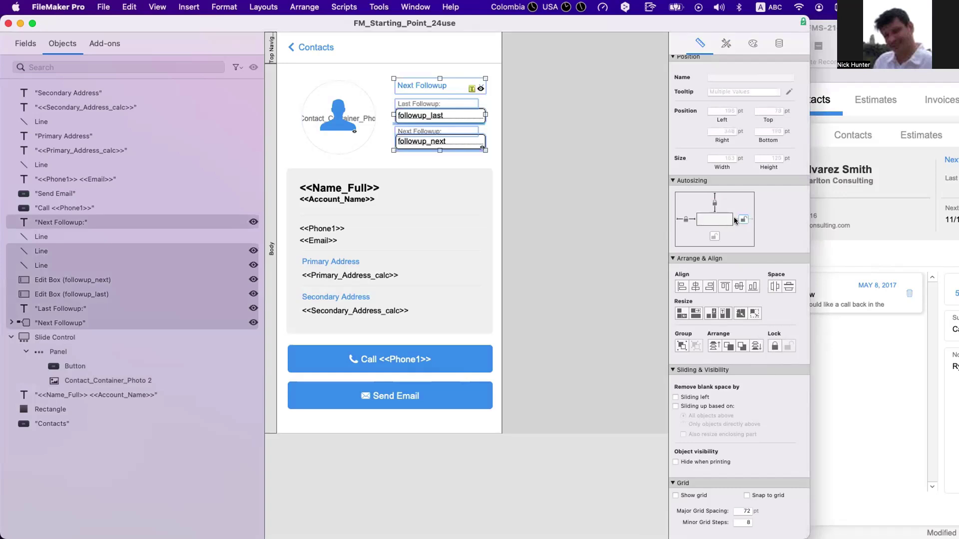
pyautogui.click(618, 181)
pyautogui.press('super+b')
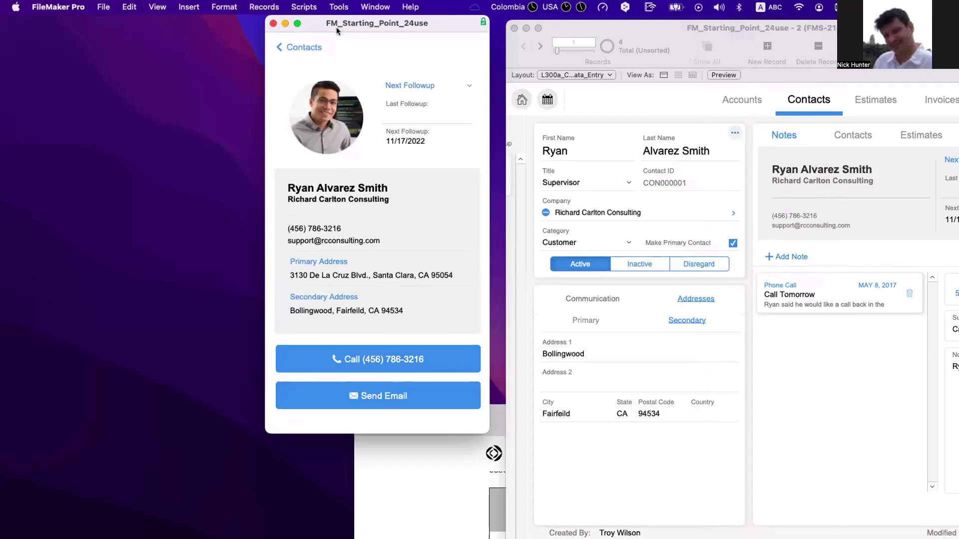
# - Move the phone window and the main data entry window apart, and test navigation between the contact details and the Contacts list
pyautogui.moveTo(338, 31); pyautogui.dragTo(230, 34)
pyautogui.moveTo(672, 46); pyautogui.dragTo(760, 510)
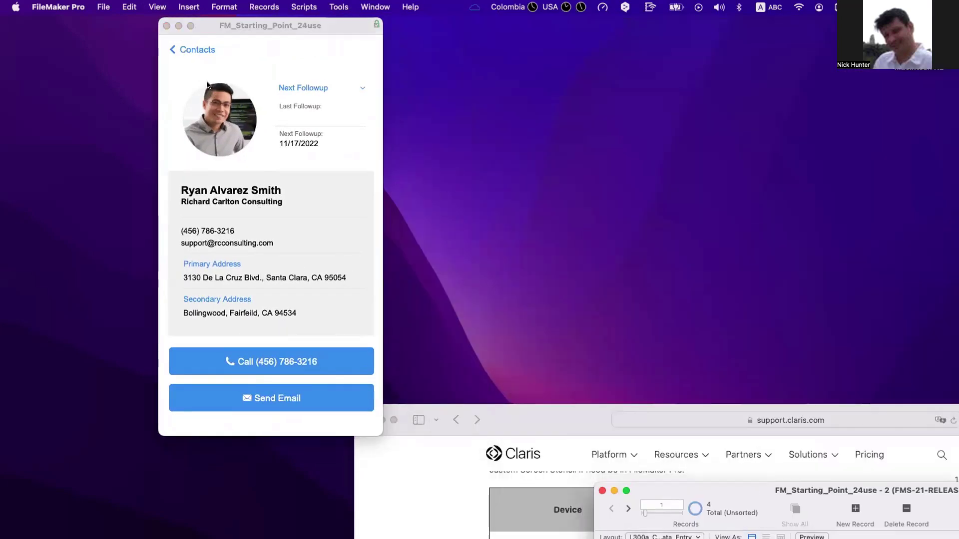
pyautogui.click(200, 50)
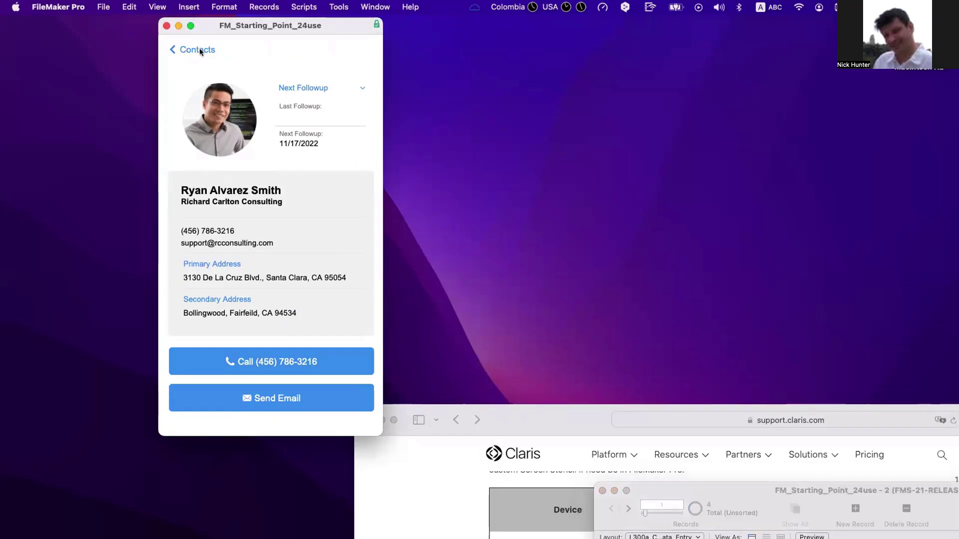
pyautogui.click(199, 49)
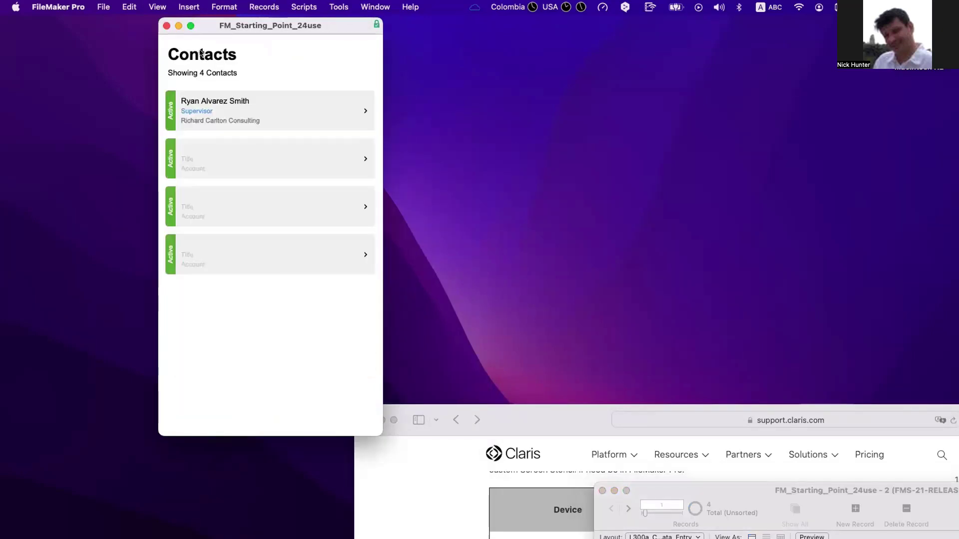
pyautogui.click(217, 109)
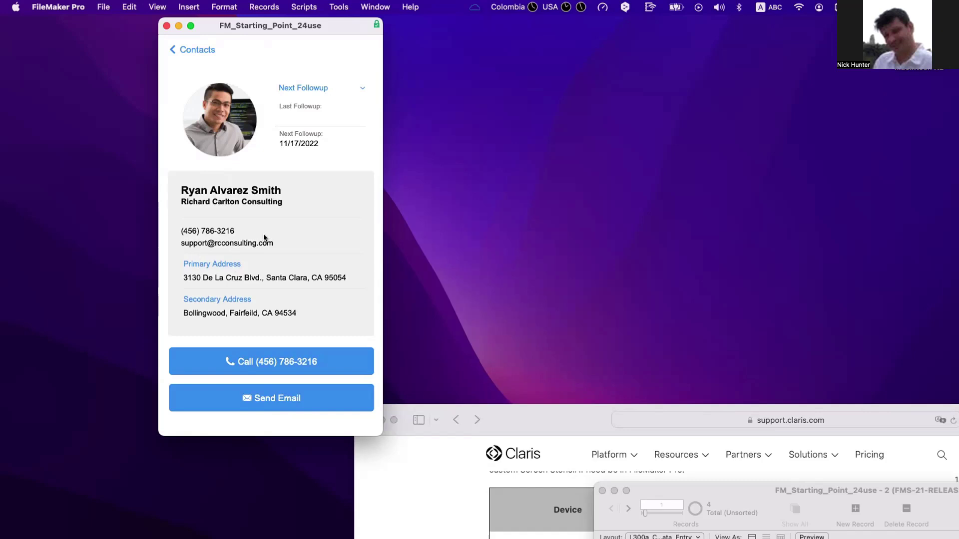
pyautogui.click(179, 49)
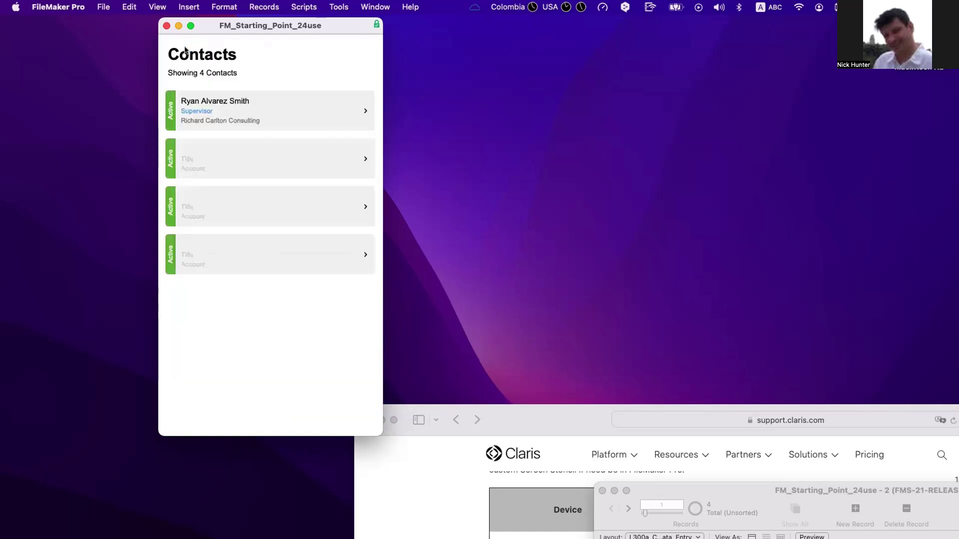
# - In Layout mode on the Contacts list, narrow the Name_Full, Title and Account_Name fields from their left edge to make room for a photo
pyautogui.press('super+l')
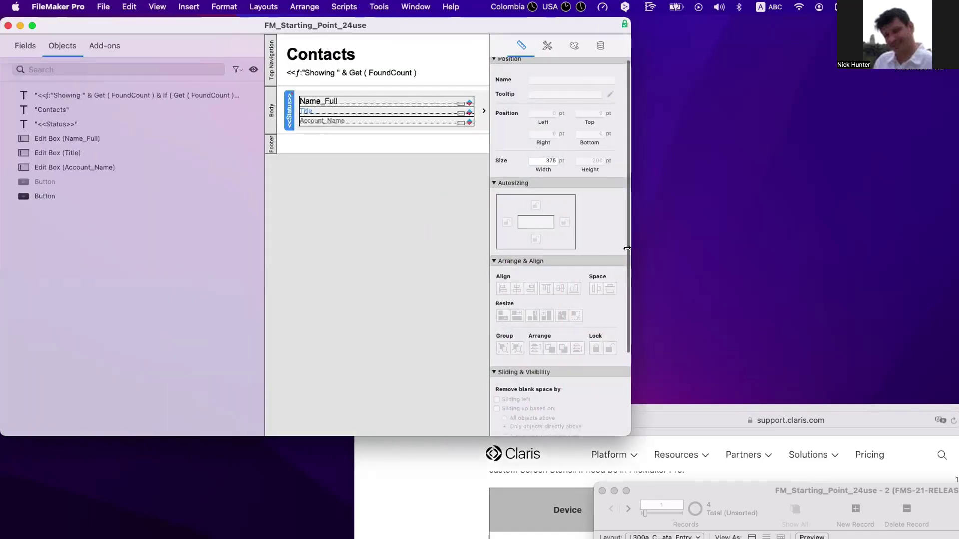
pyautogui.moveTo(627, 248); pyautogui.dragTo(885, 248)
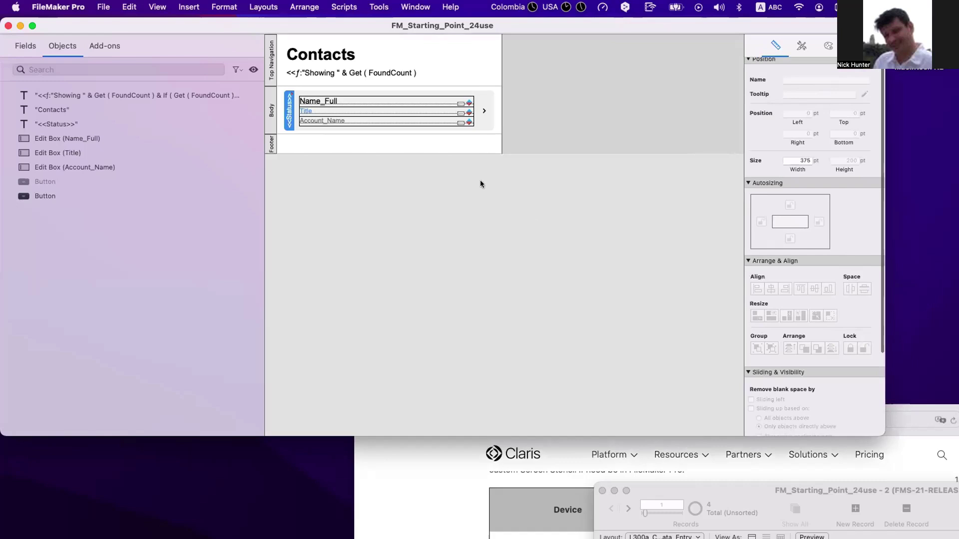
pyautogui.click(311, 122)
pyautogui.keyDown('shift'); pyautogui.click(307, 112); pyautogui.keyUp('shift')
pyautogui.keyDown('shift'); pyautogui.click(305, 102); pyautogui.keyUp('shift')
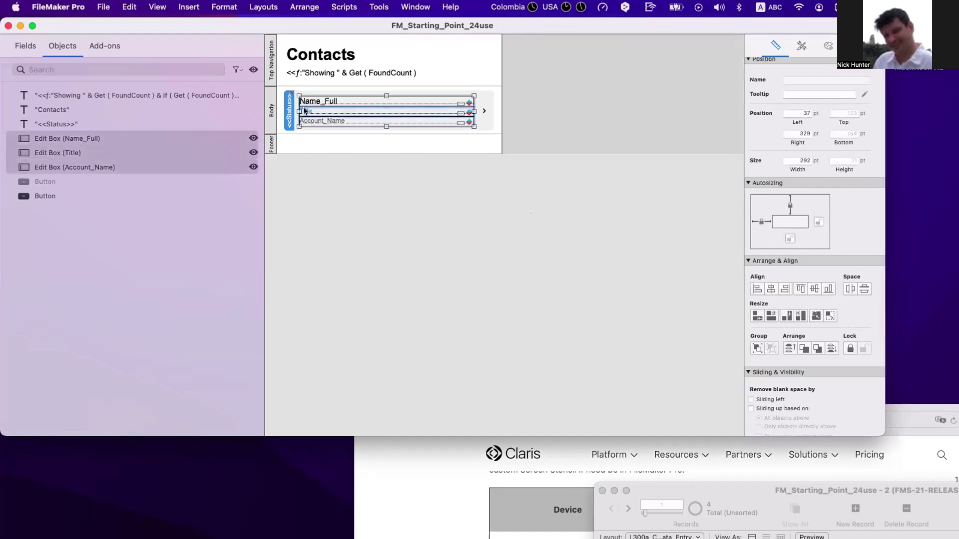
pyautogui.moveTo(304, 111); pyautogui.dragTo(362, 112)
pyautogui.click(590, 111)
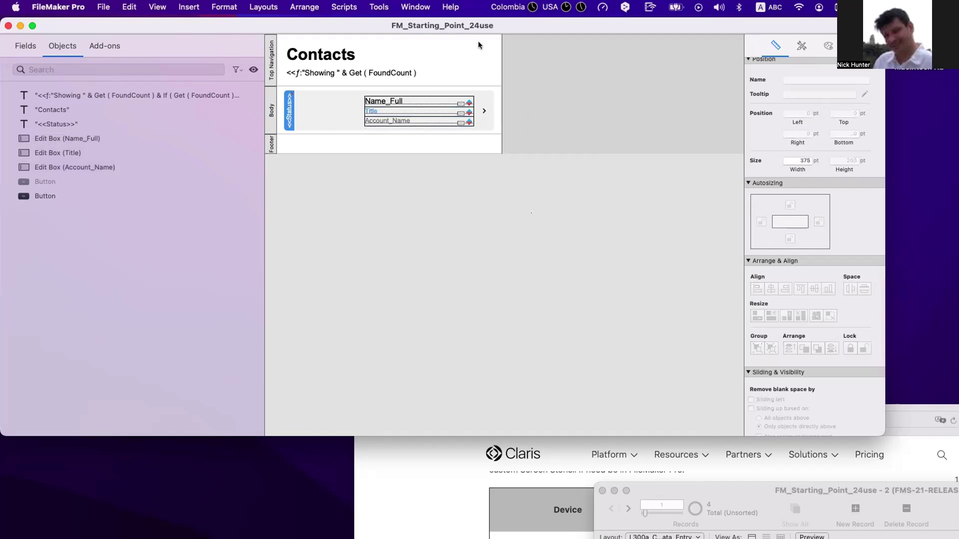
# - Copy the Contact_Container_Photo 2 field from the L300a contact data entry layout in the second window
pyautogui.doubleClick(754, 491)
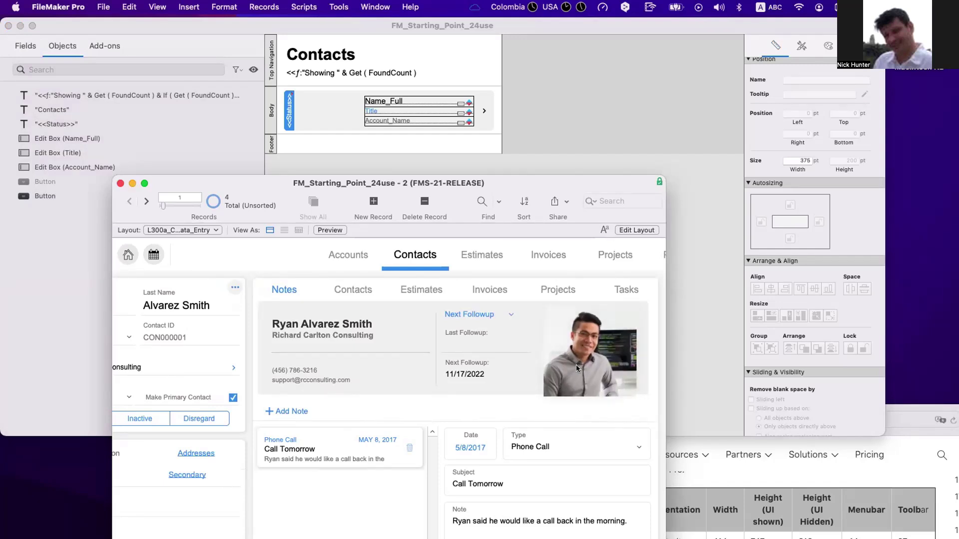
pyautogui.press('super+l')
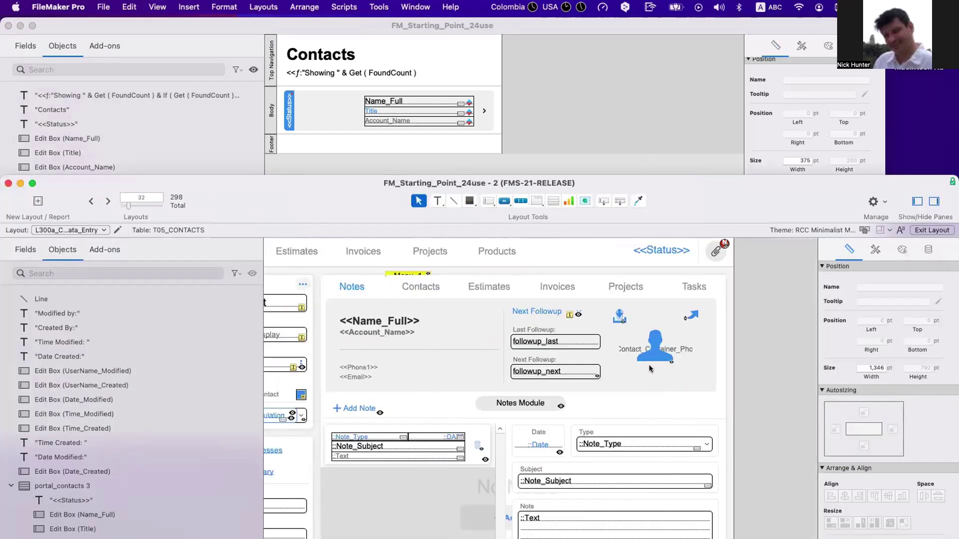
pyautogui.click(650, 368)
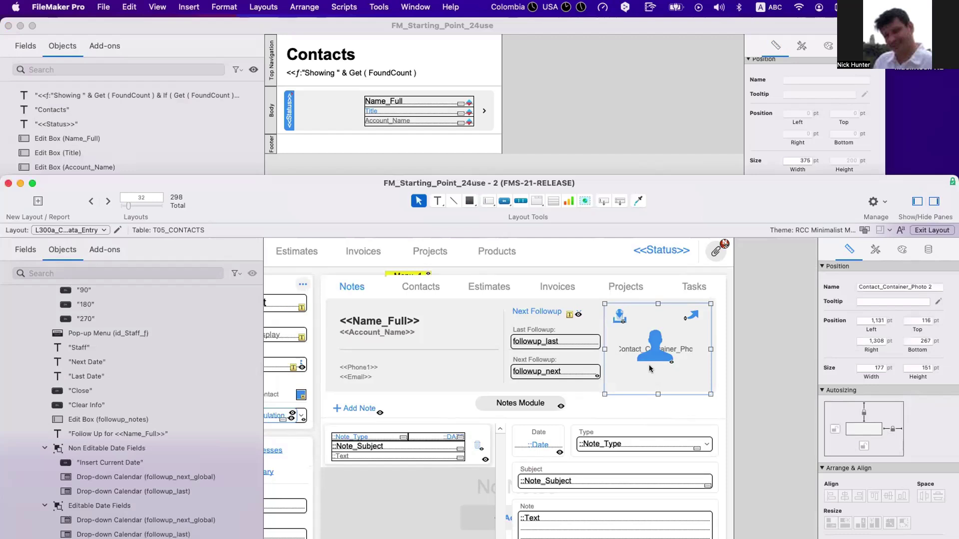
pyautogui.scroll(-5, 160, 312)
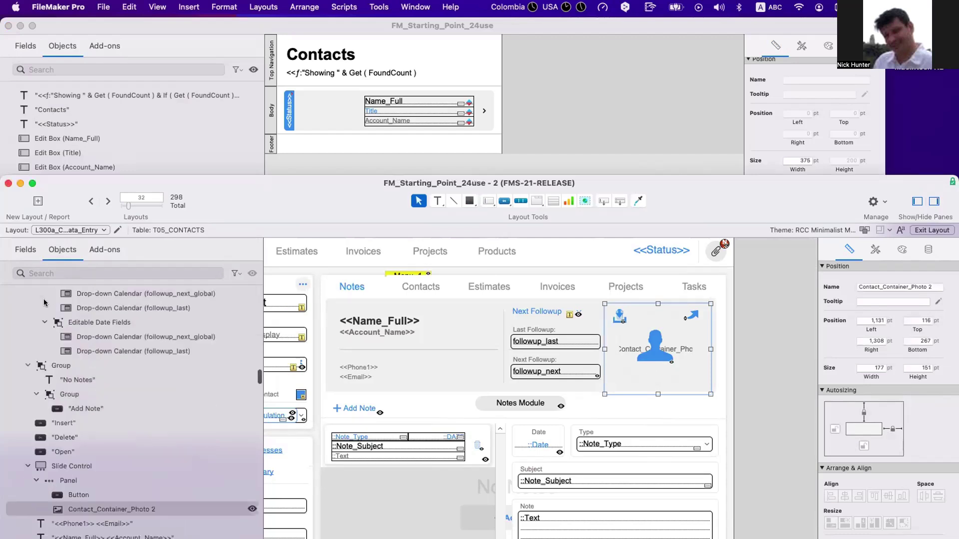
pyautogui.press('super+c')
# - Paste the photo container into the Contacts list layout, size it about 52 by 44 pt, and place it between the status bar and name fields
pyautogui.click(331, 120)
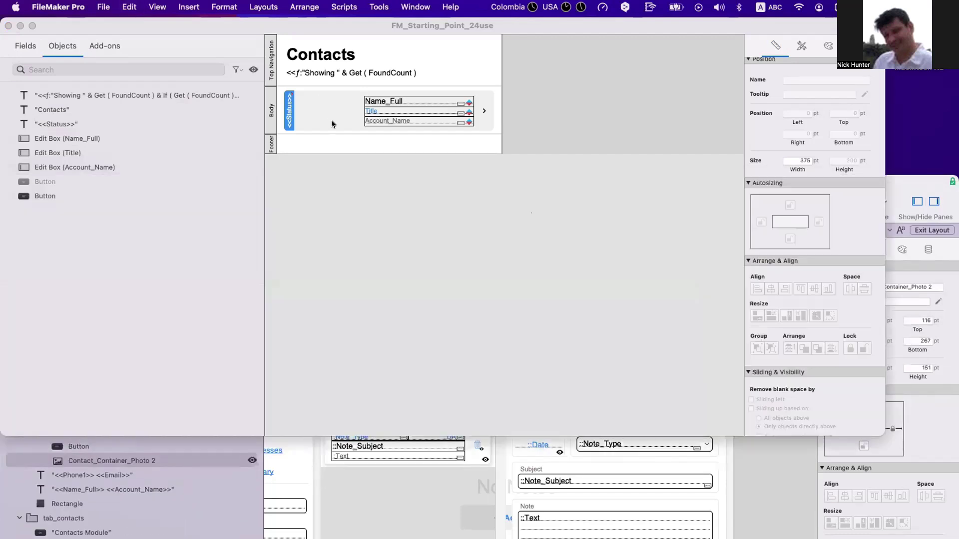
pyautogui.press('super+v')
pyautogui.press('super+x')
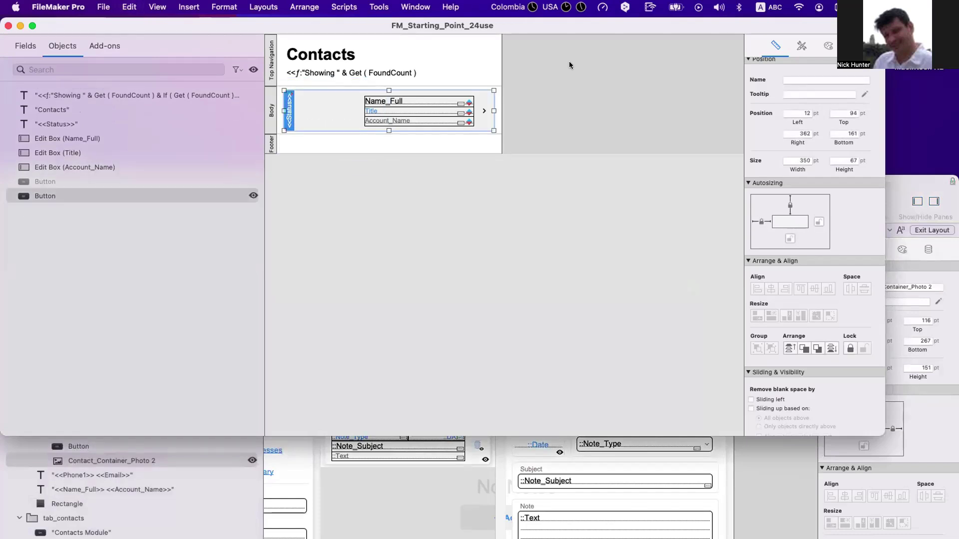
pyautogui.click(570, 62)
pyautogui.press('super+v')
pyautogui.moveTo(625, 125); pyautogui.dragTo(306, 112)
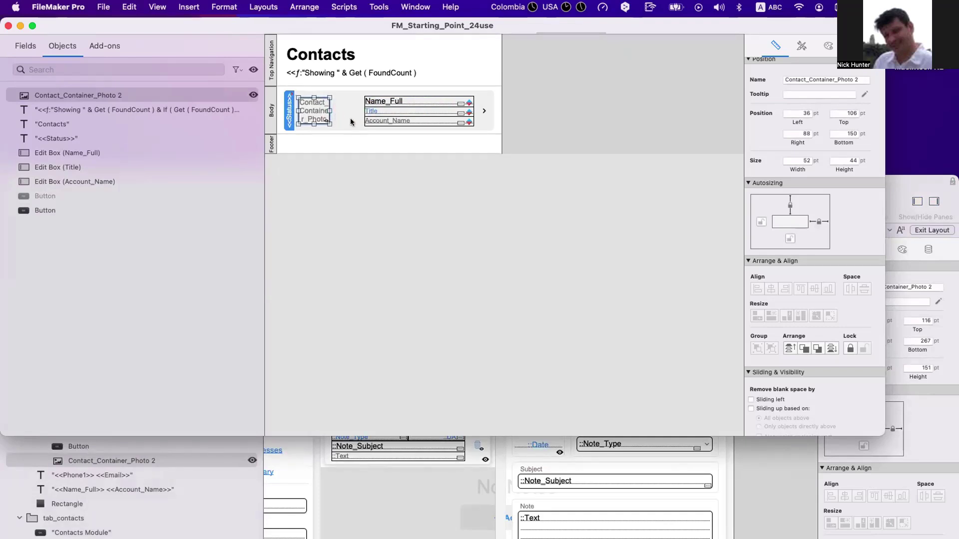
# - Extend the Name_Full, Title and Account_Name fields back to a left position of 97 pt, save the layout, and preview it in Browse mode
pyautogui.moveTo(480, 92); pyautogui.dragTo(337, 123)
pyautogui.press('super+s')
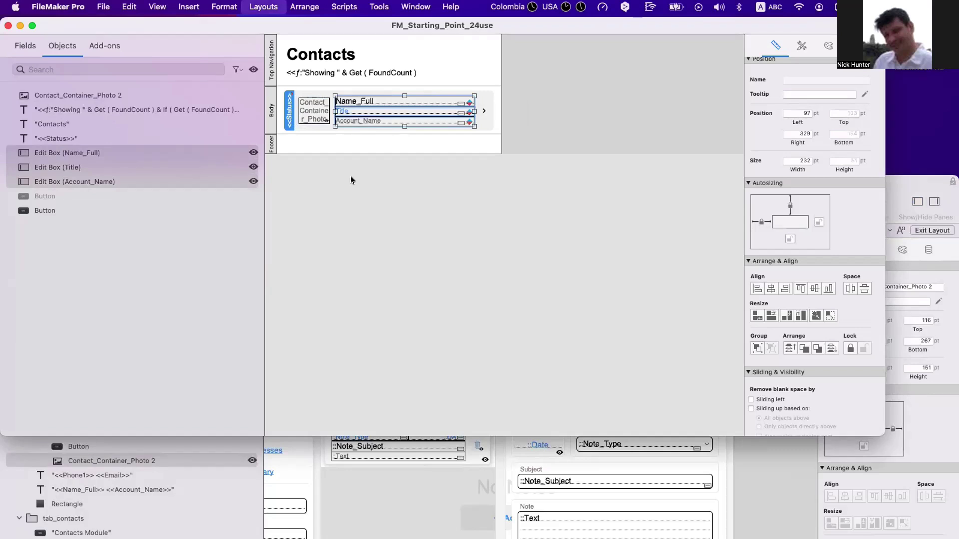
pyautogui.press('super+b')
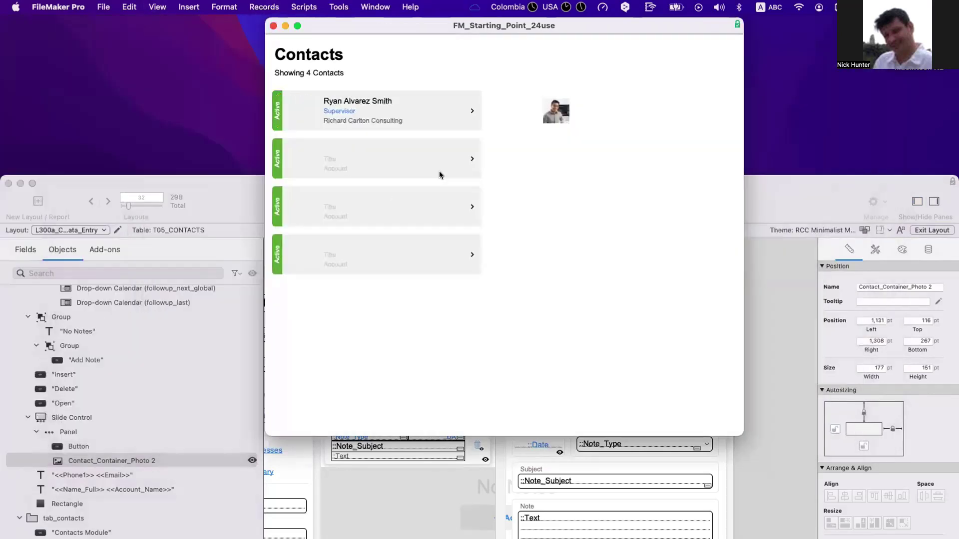
# - Anchor the list row's photo container to the left instead of the right, and return to Browse mode
pyautogui.press('super+l')
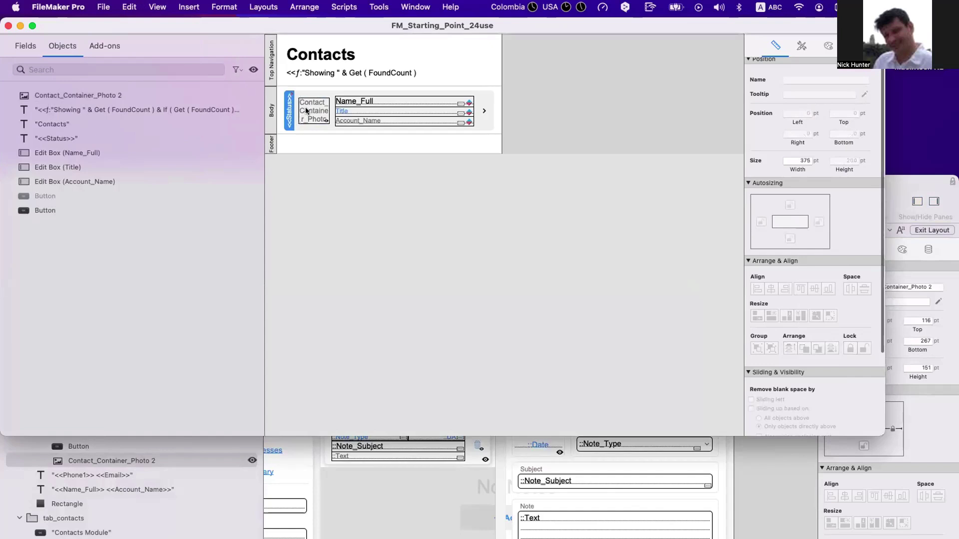
pyautogui.click(306, 111)
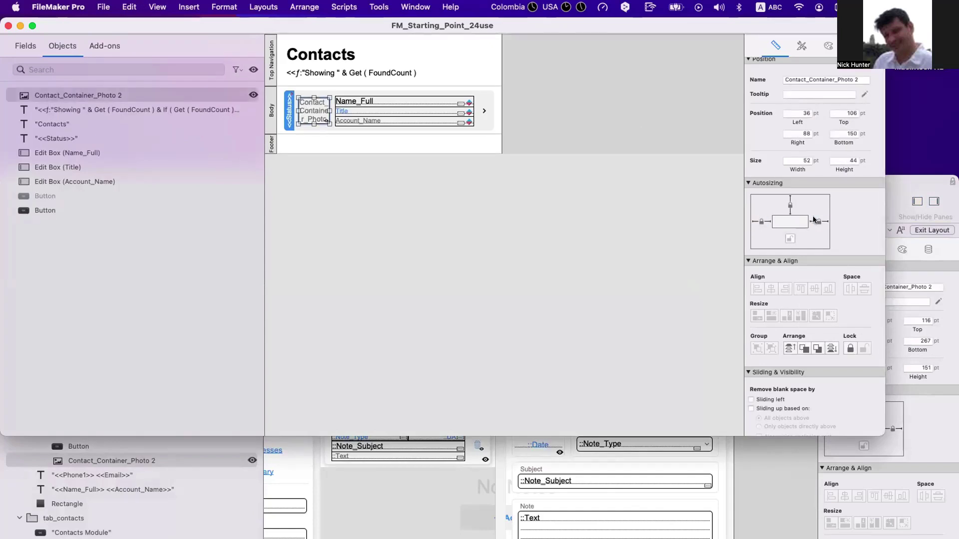
pyautogui.press('super+b')
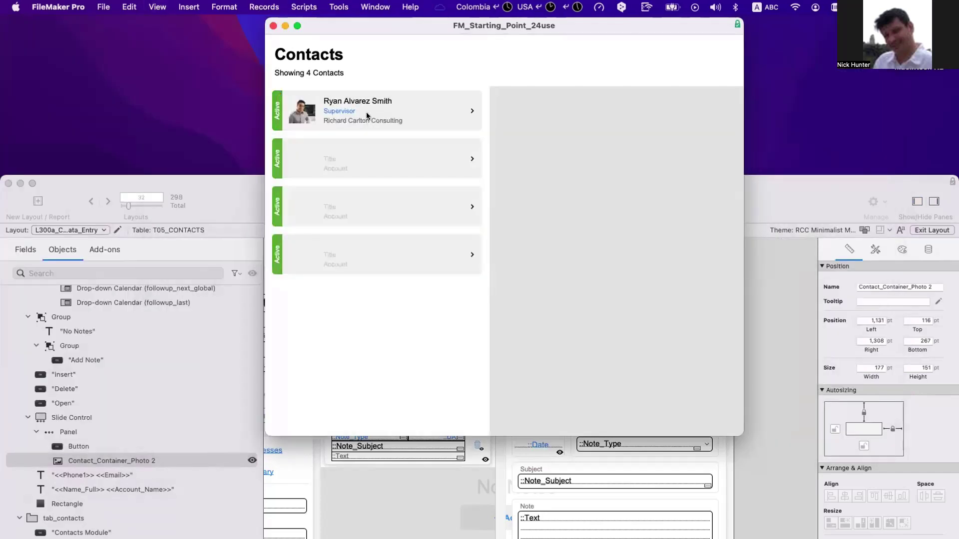
# - Reposition the Contacts list window and shrink it to the phone layout's width
pyautogui.moveTo(325, 31); pyautogui.dragTo(121, 88)
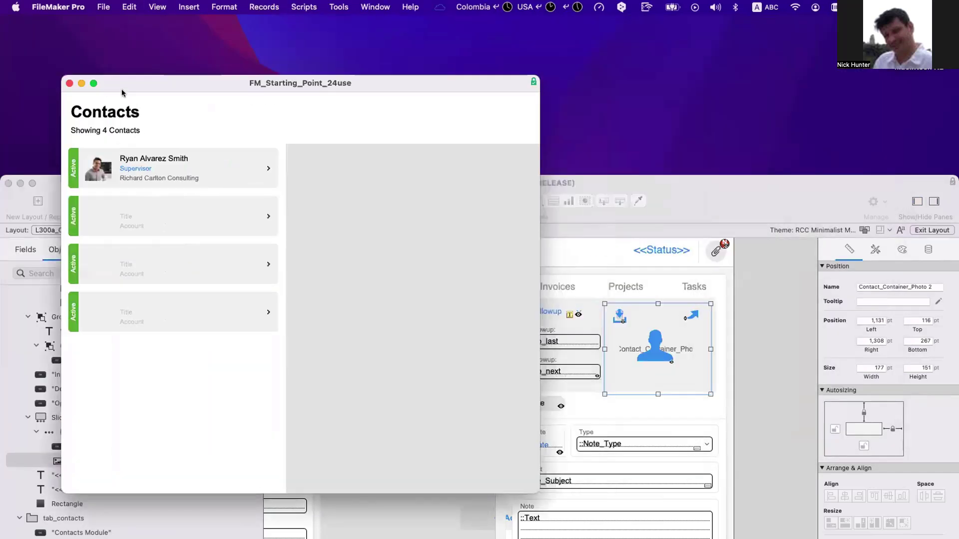
pyautogui.click(93, 83)
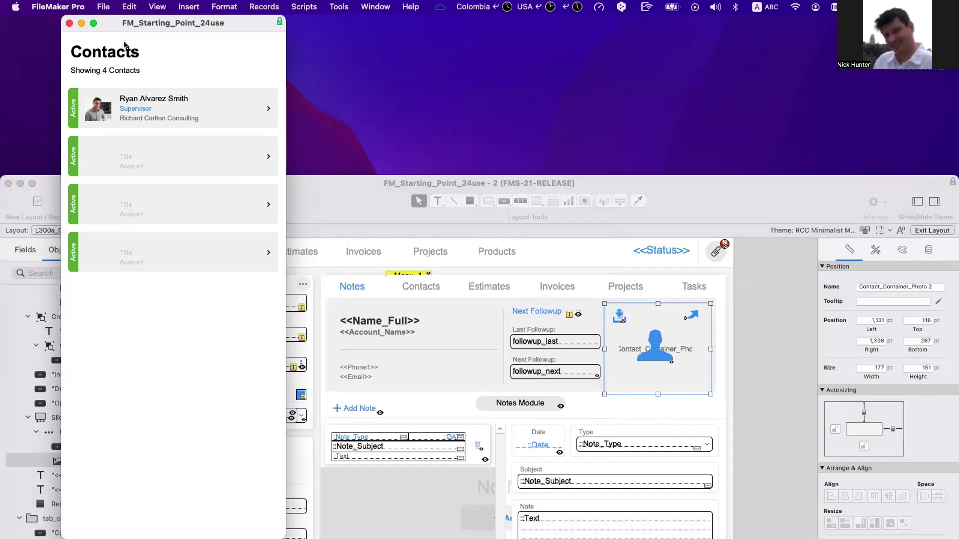
pyautogui.click(93, 24)
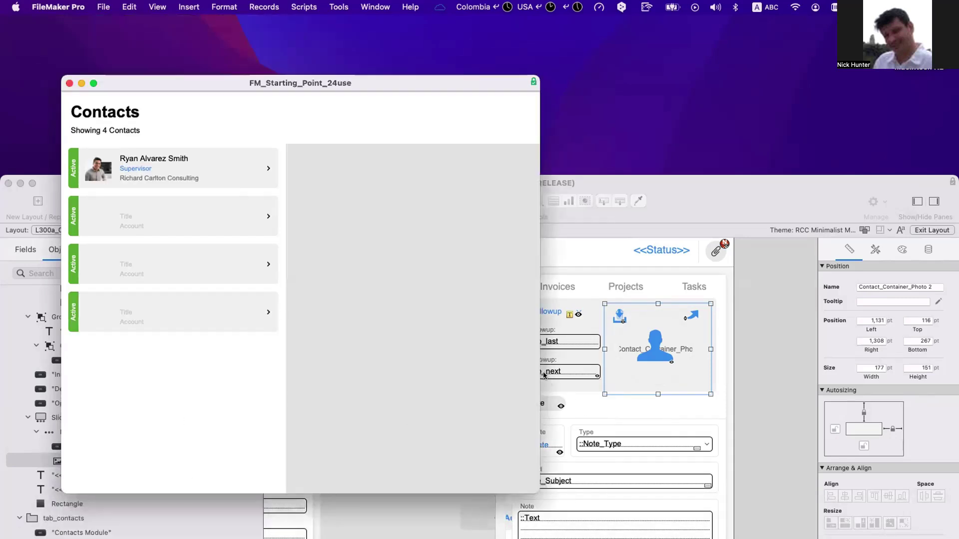
pyautogui.moveTo(540, 374); pyautogui.dragTo(287, 379)
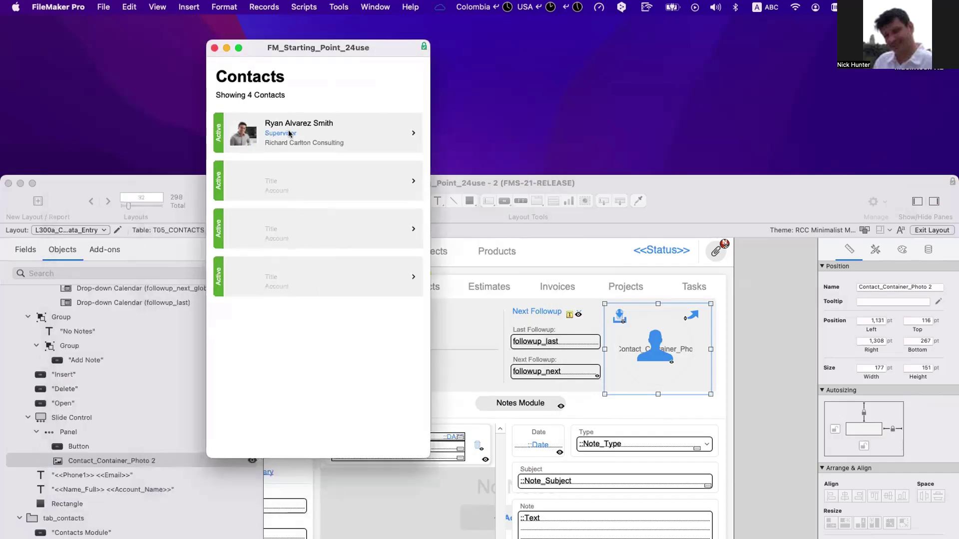
# - Open the first contact's details from the list, go back to the list, and reopen the details
pyautogui.click(290, 134)
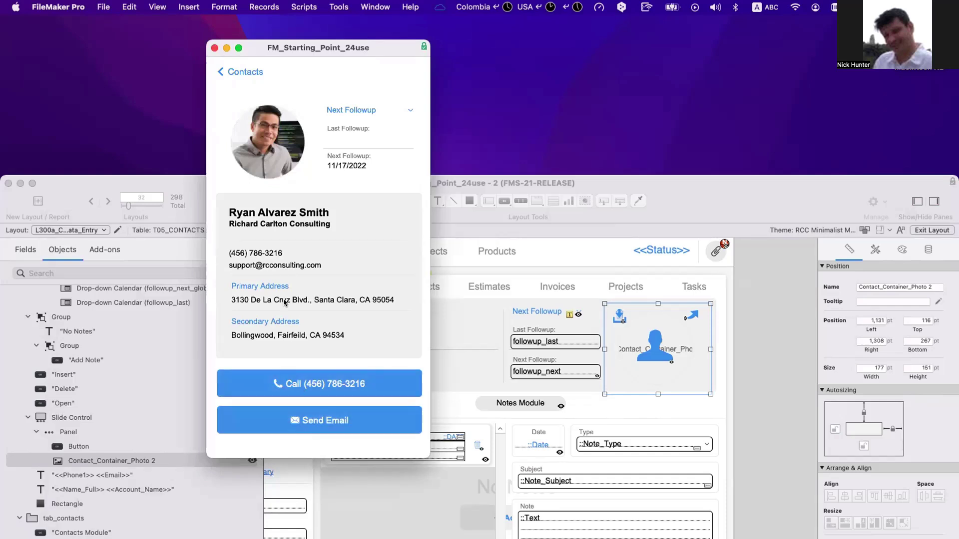
pyautogui.click(252, 74)
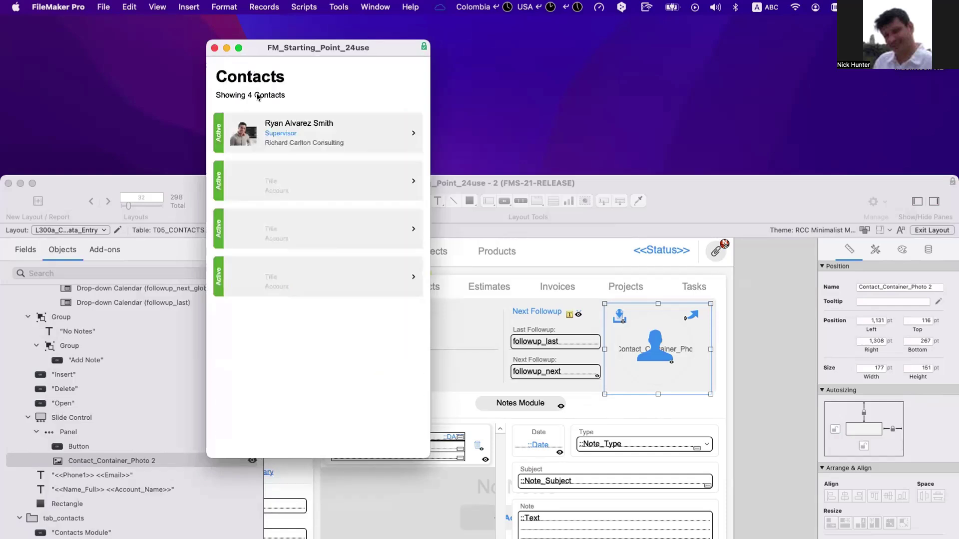
pyautogui.click(275, 130)
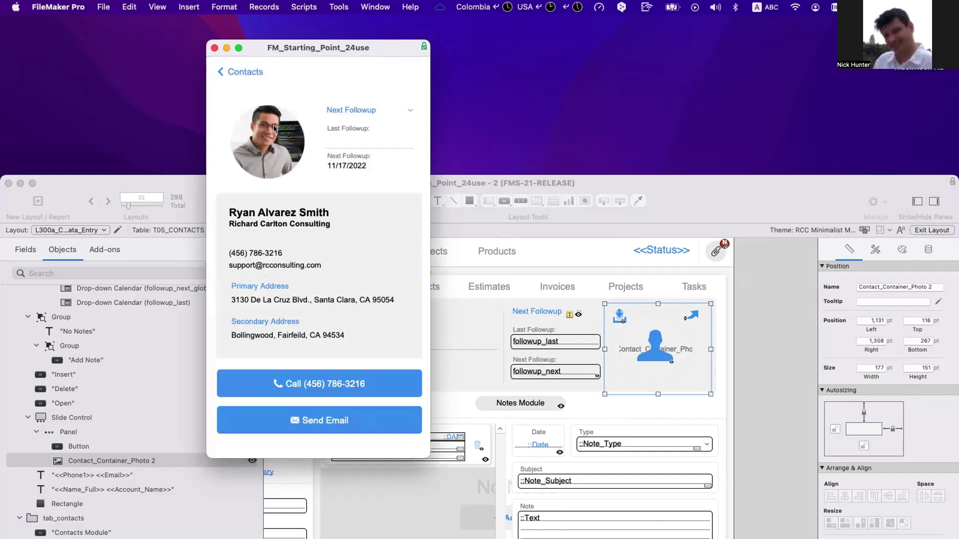
# - In the contact details layout, duplicate the Contacts button to the right end of the top navigation and anchor the copy to the right
pyautogui.press('super+l')
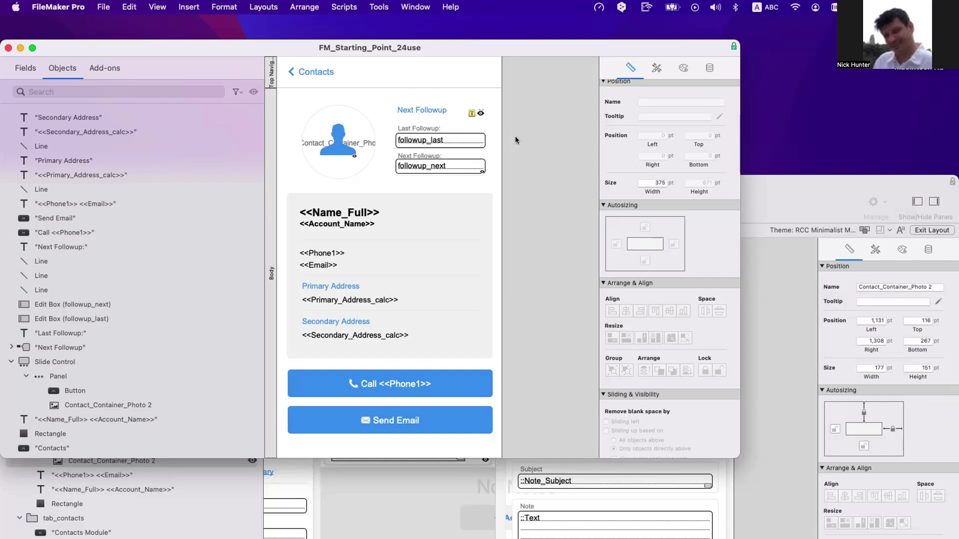
pyautogui.scroll(-1, 417, 227)
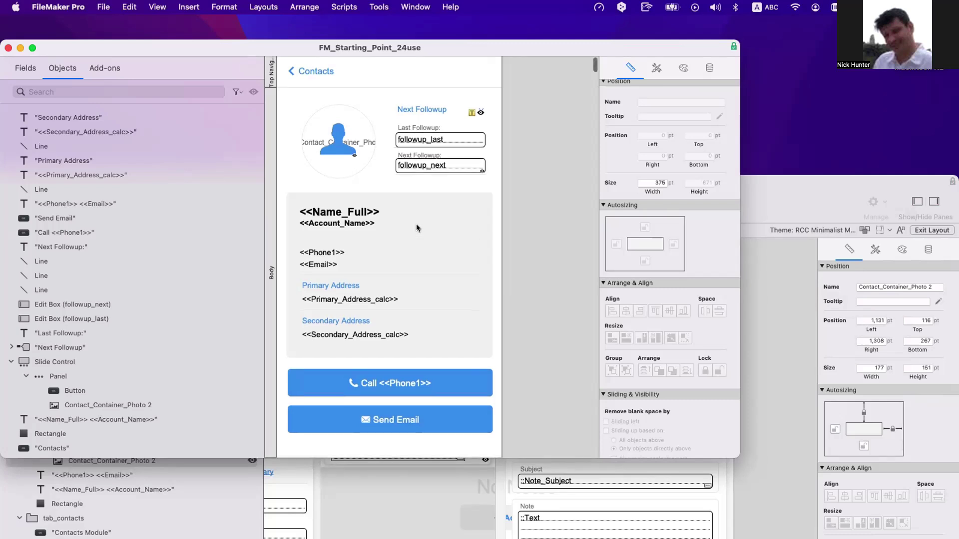
pyautogui.scroll(-1, 402, 160)
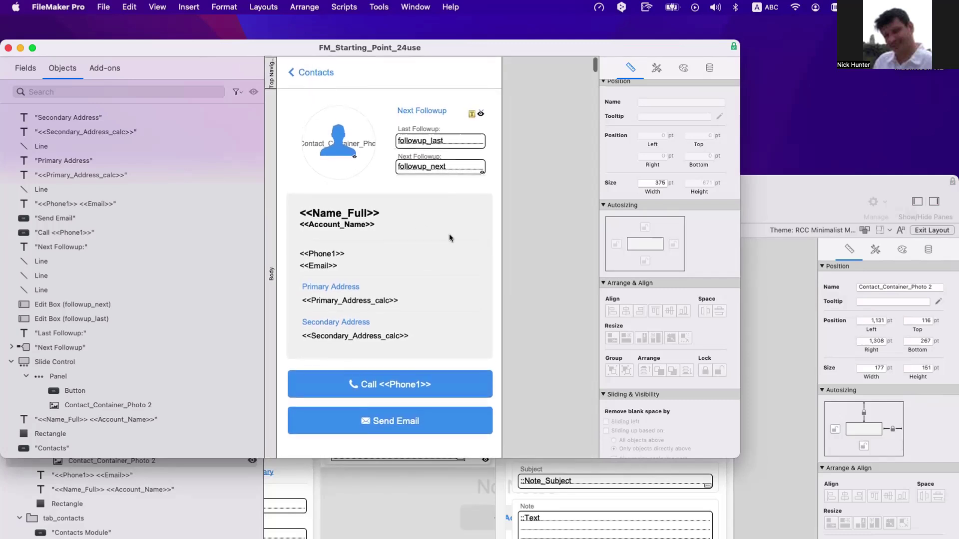
pyautogui.moveTo(322, 74); pyautogui.dragTo(448, 74)
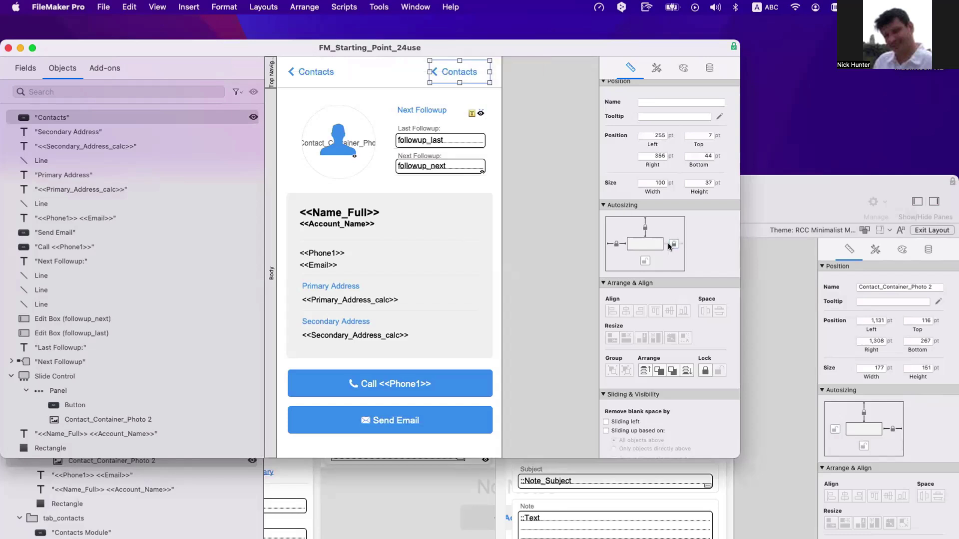
# - Relabel the duplicated button as Edit and make it label-only, without an icon
pyautogui.doubleClick(448, 75)
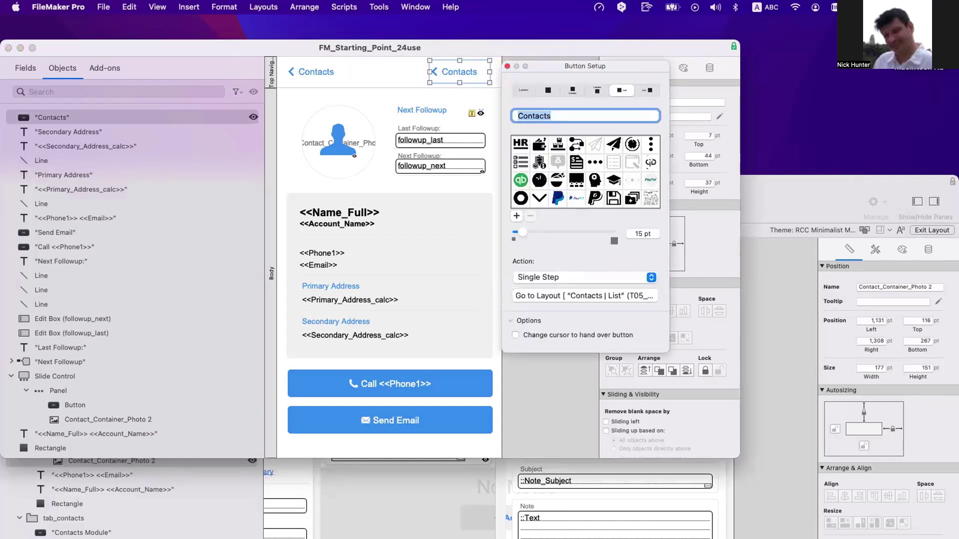
pyautogui.write('Edit')
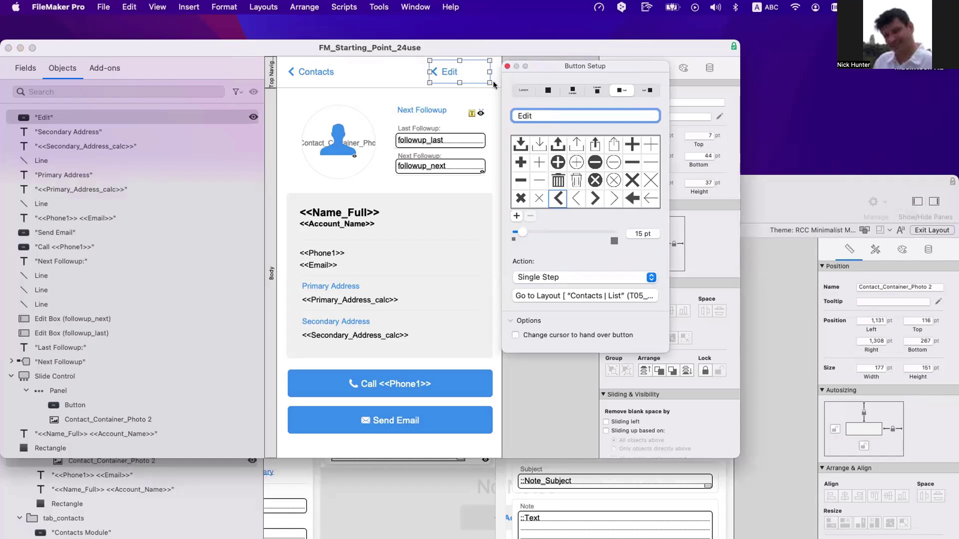
pyautogui.click(524, 90)
pyautogui.click(505, 66)
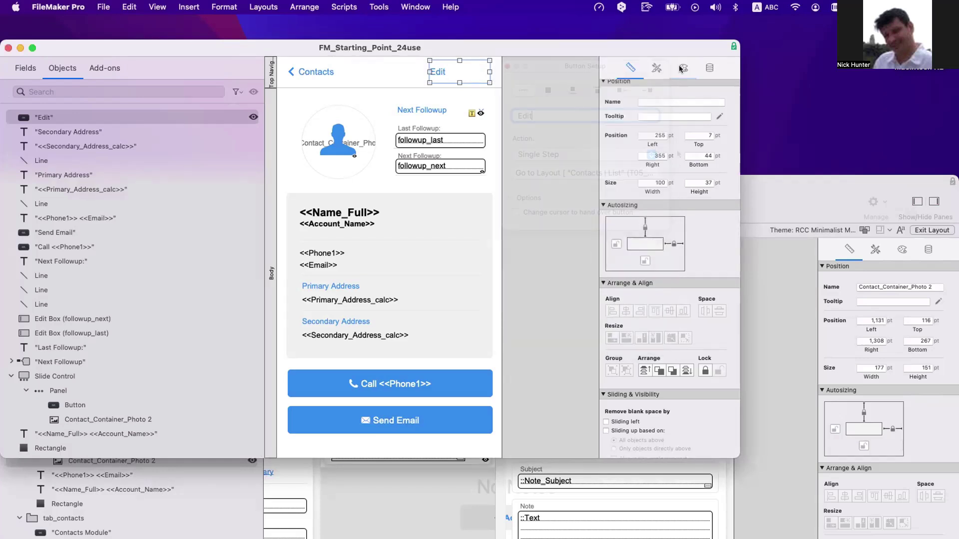
# - Center the Edit button's label and narrow the button from its left side, keeping its right edge in place
pyautogui.click(683, 67)
pyautogui.scroll(-3, 669, 249)
pyautogui.click(633, 425)
pyautogui.moveTo(429, 73); pyautogui.dragTo(455, 73)
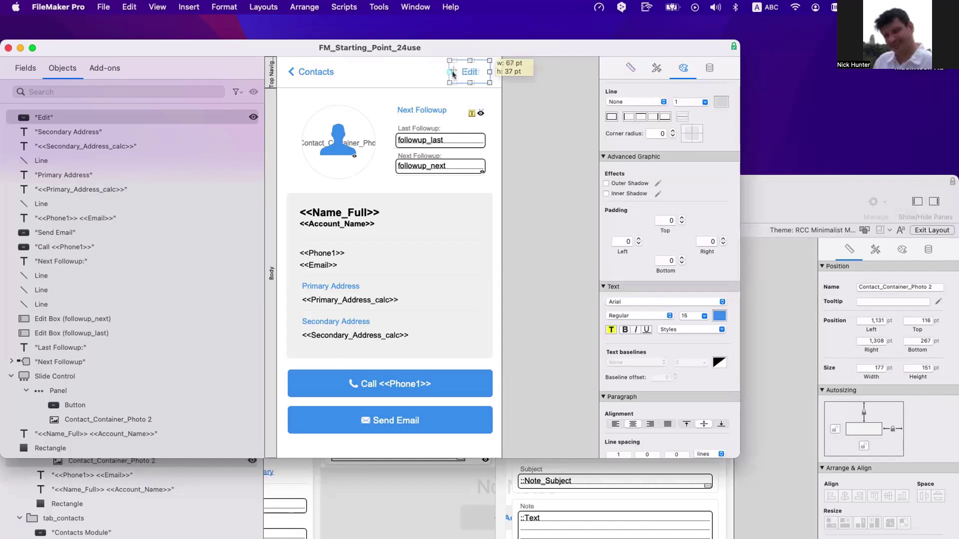
pyautogui.click(529, 100)
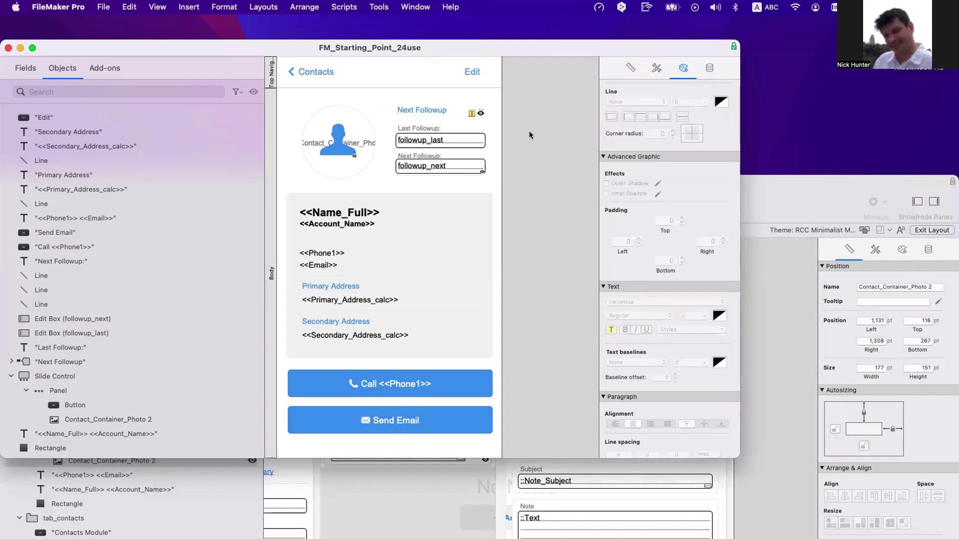
pyautogui.click(469, 78)
pyautogui.moveTo(468, 78); pyautogui.dragTo(465, 78)
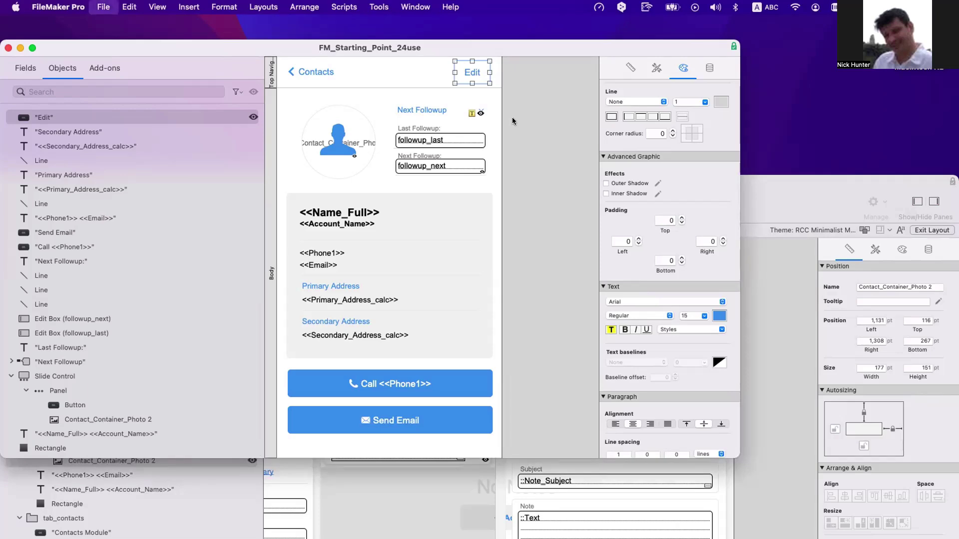
# - Duplicate the Contacts | Details layout in the layout manager
pyautogui.press('super+shift+l')
pyautogui.scroll(1, 320, 324)
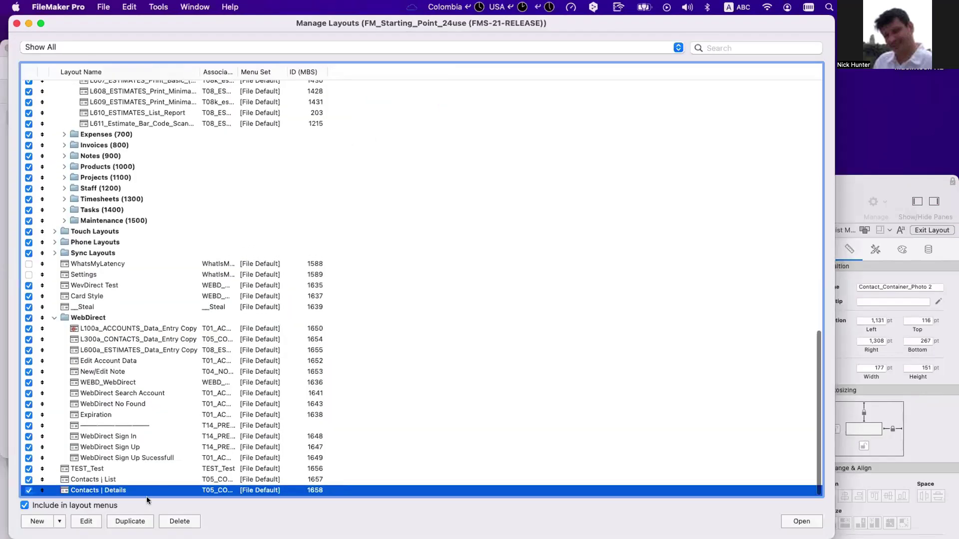
pyautogui.click(142, 522)
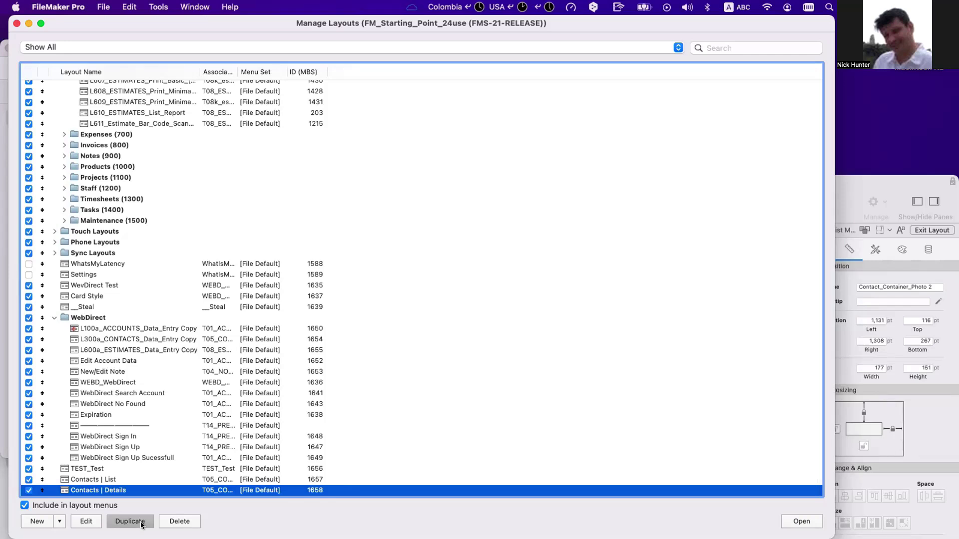
pyautogui.click(130, 521)
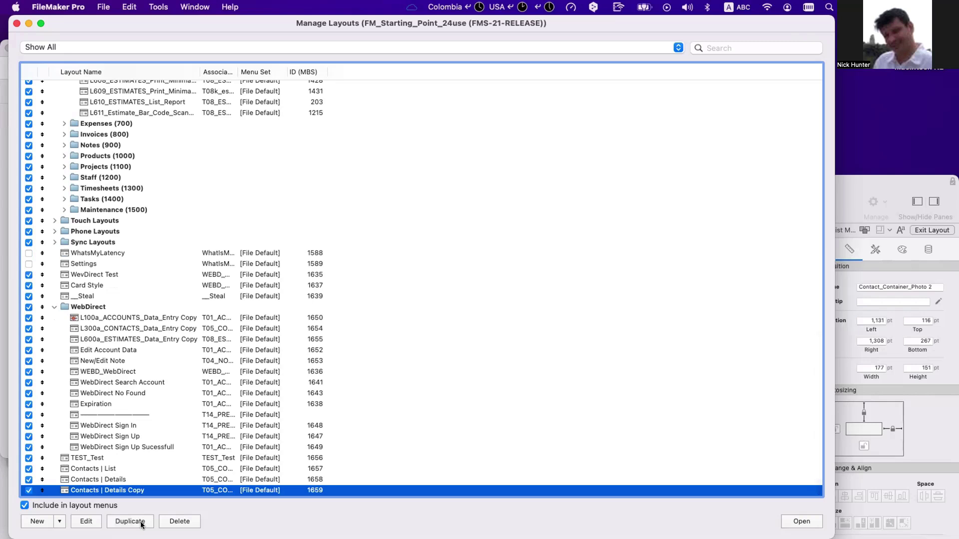
# - Rename the duplicated details layout as Contacts | Edit and close the layout manager
pyautogui.doubleClick(140, 492)
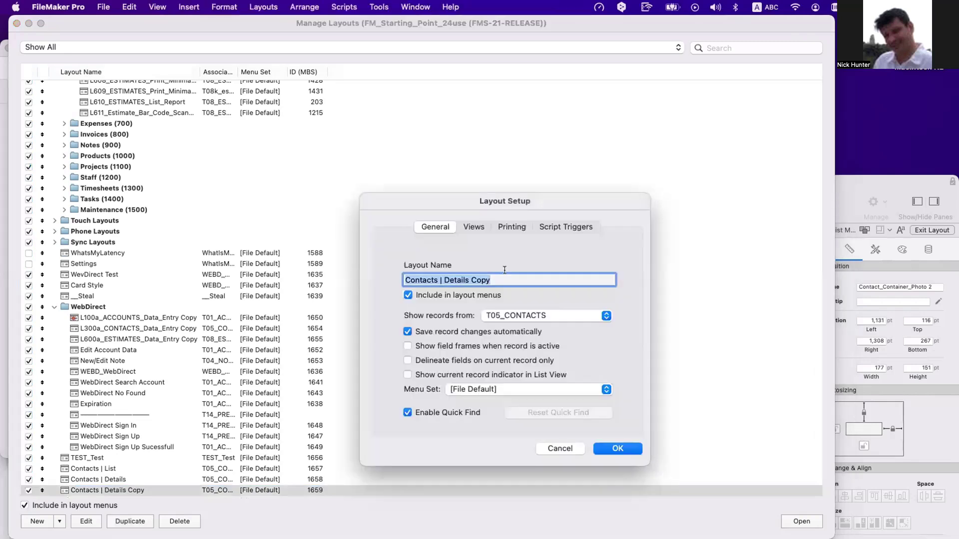
pyautogui.click(447, 279)
pyautogui.press('super+shift+Right')
pyautogui.write('Edi')
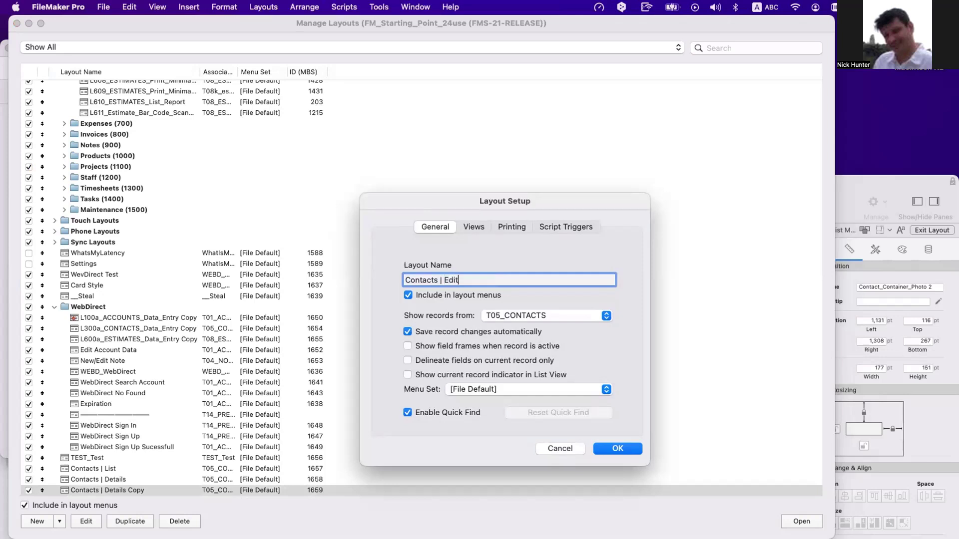
pyautogui.press('Tab')
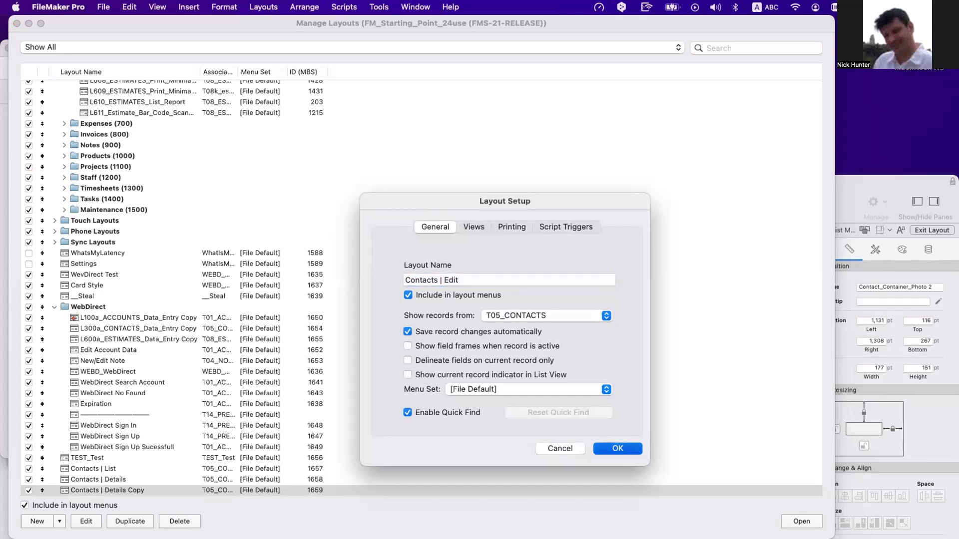
pyautogui.click(600, 448)
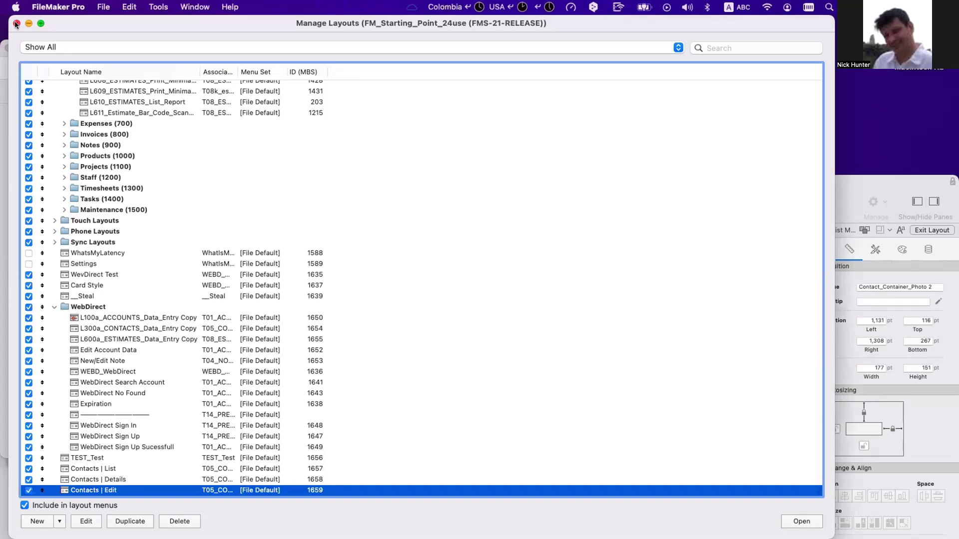
pyautogui.press('super+w')
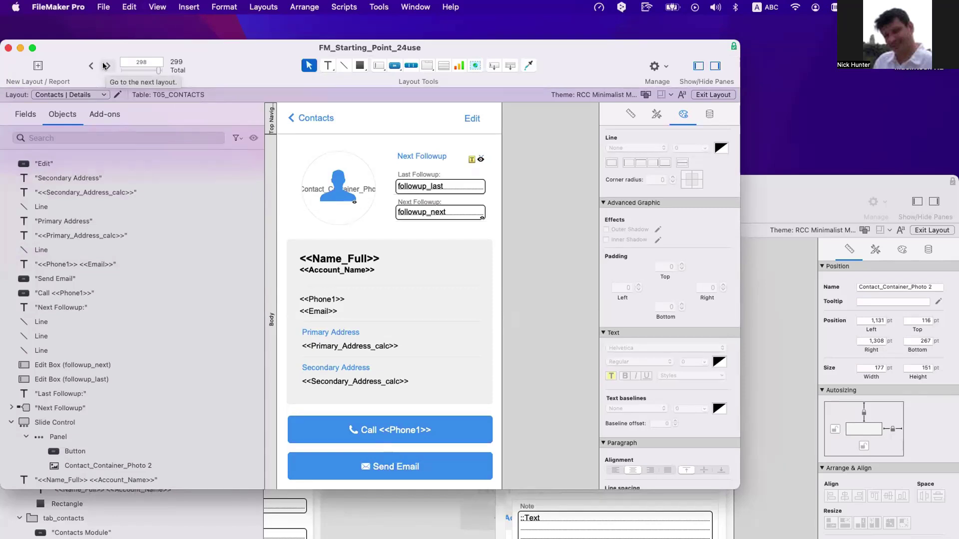
# - In the Contacts | Edit layout, delete all body objects and the Edit button from the top navigation
pyautogui.click(106, 66)
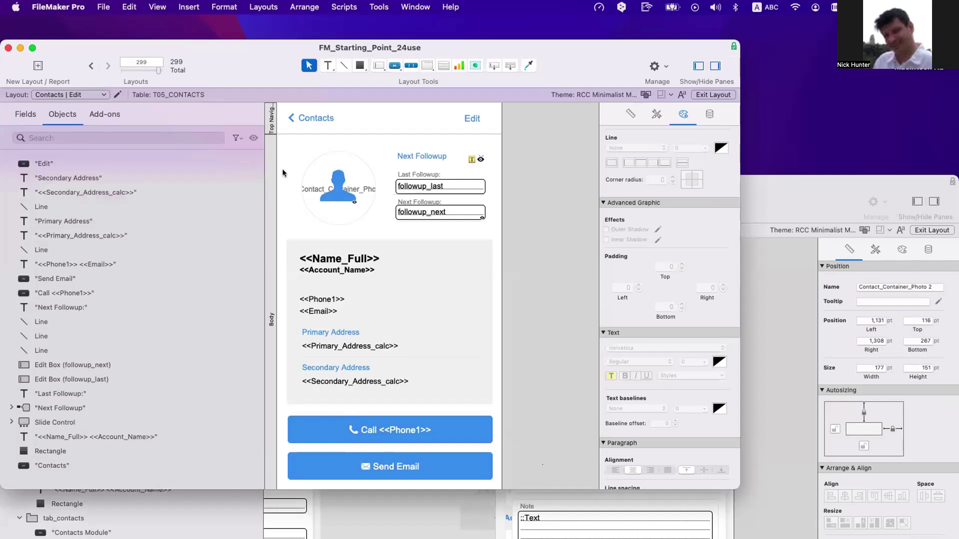
pyautogui.click(283, 150)
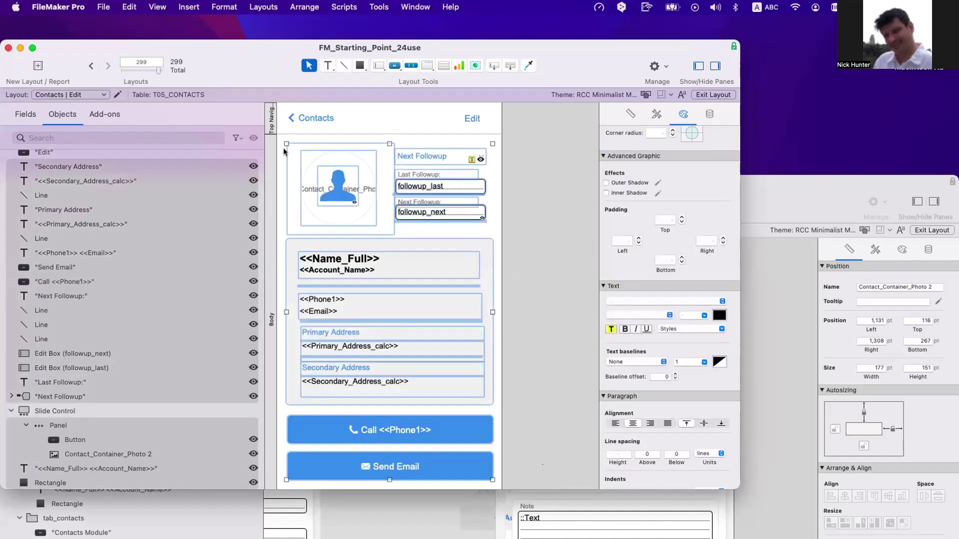
pyautogui.press('BackSpace')
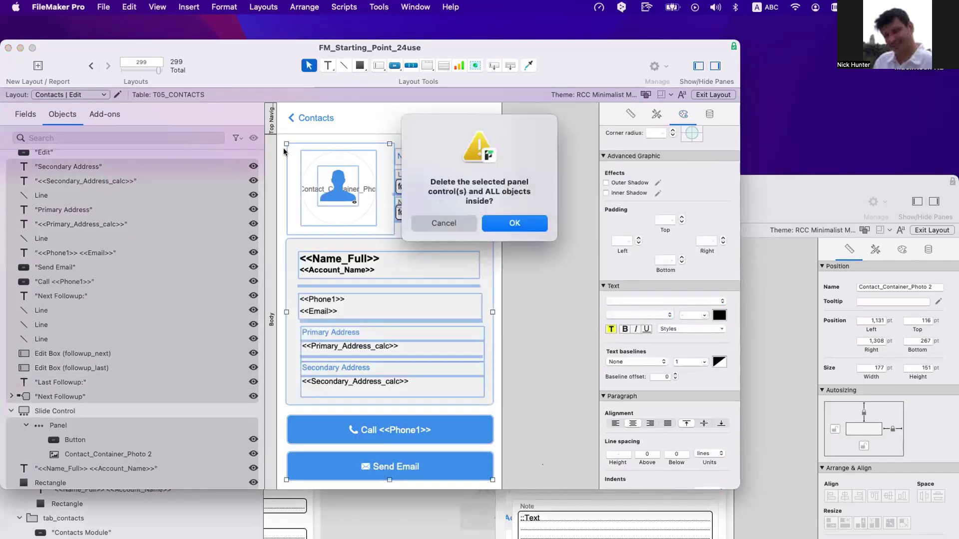
pyautogui.click(532, 227)
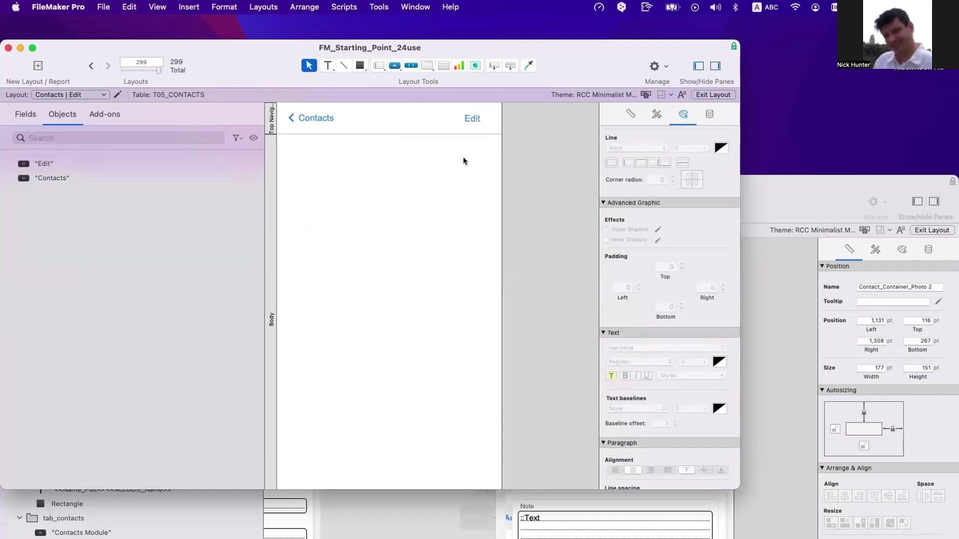
pyautogui.click(467, 118)
pyautogui.press('BackSpace')
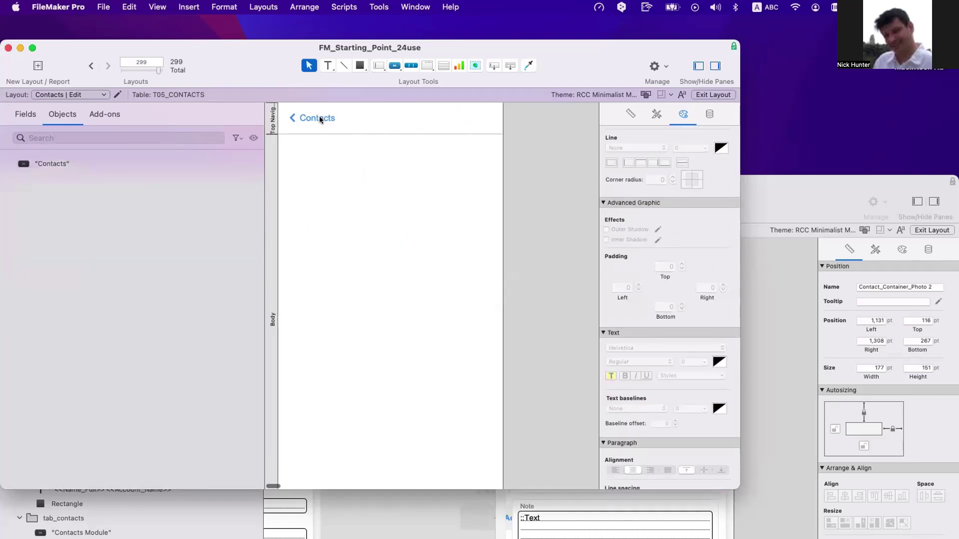
# - Relabel the Contacts back button in the top navigation as Details
pyautogui.click(320, 117)
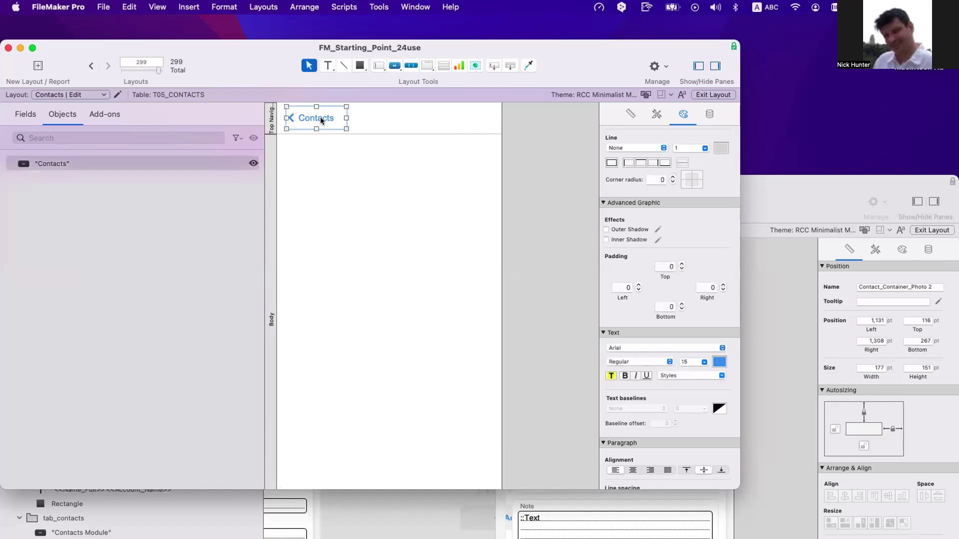
pyautogui.doubleClick(321, 120)
pyautogui.write('Deta')
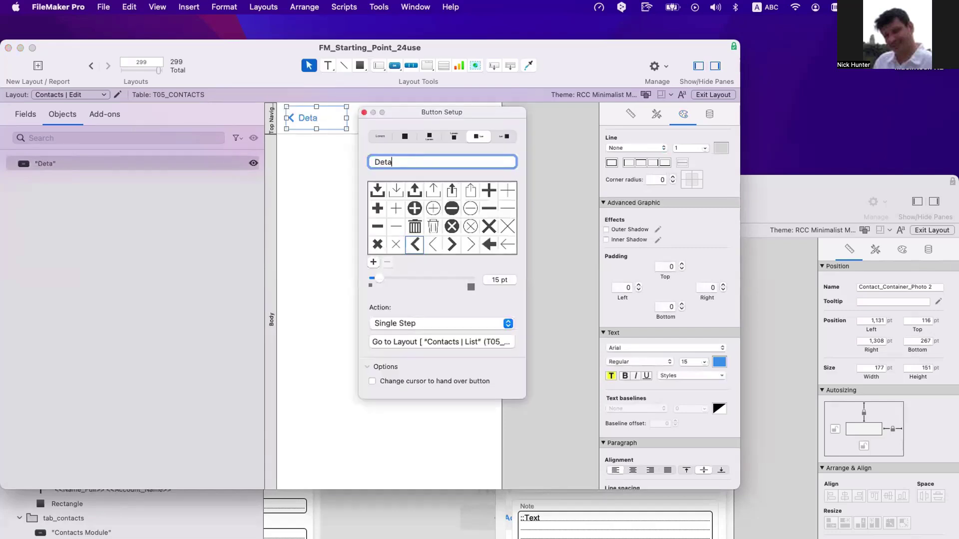
pyautogui.write('ils')
pyautogui.click(363, 113)
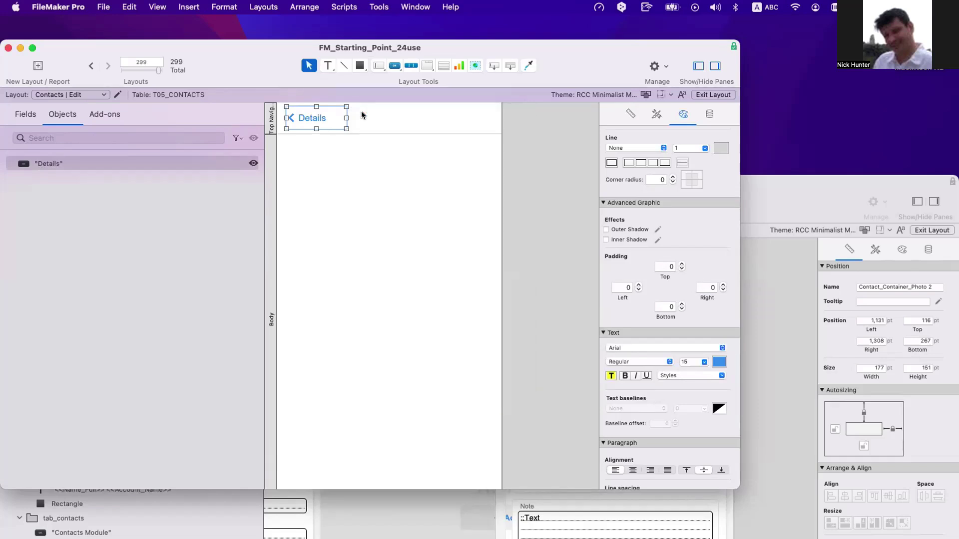
pyautogui.click(388, 183)
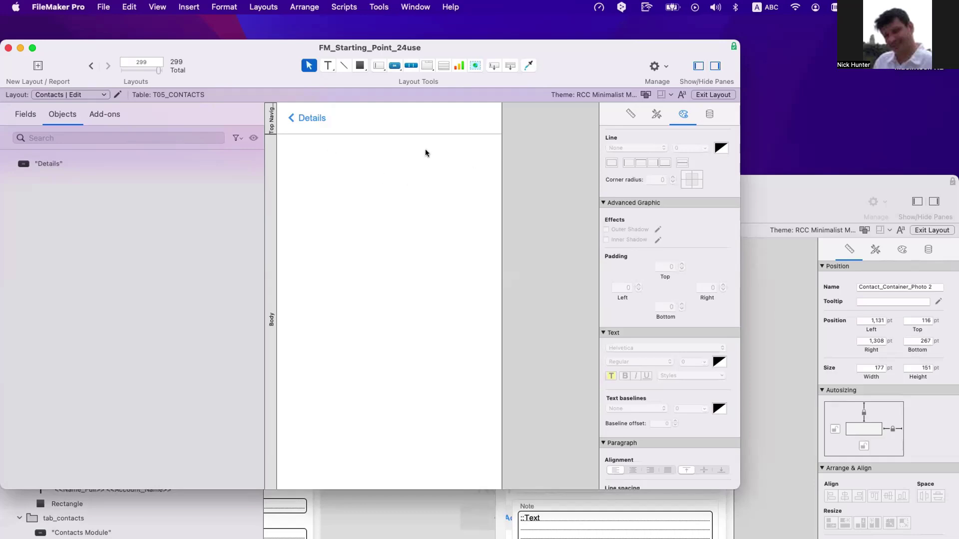
# - Copy the contact card with the name, title, company, category and status fields from the L300a contacts data entry layout
pyautogui.scroll(-1, 426, 152)
pyautogui.press('super+grave')
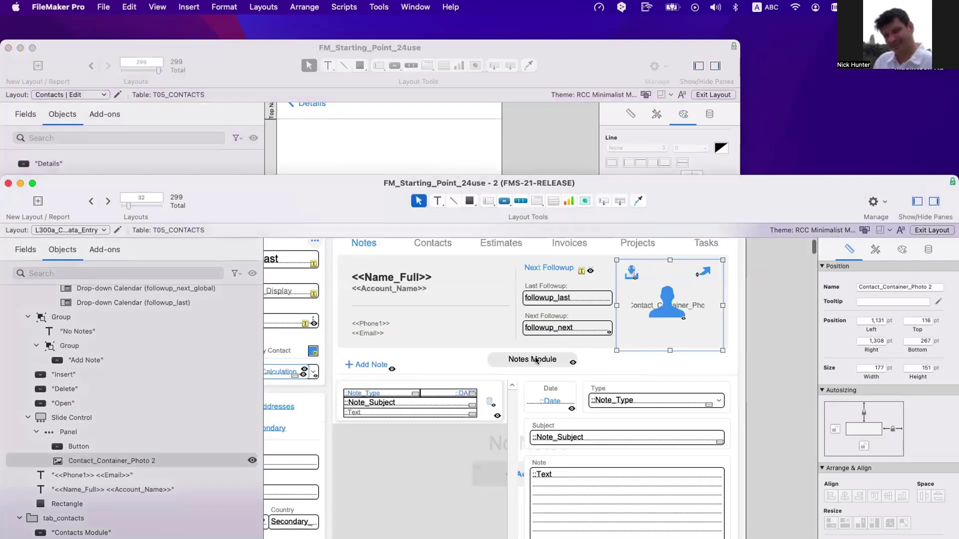
pyautogui.hscroll(-8, 536, 361)
pyautogui.scroll(2, 520, 430)
pyautogui.click(519, 431)
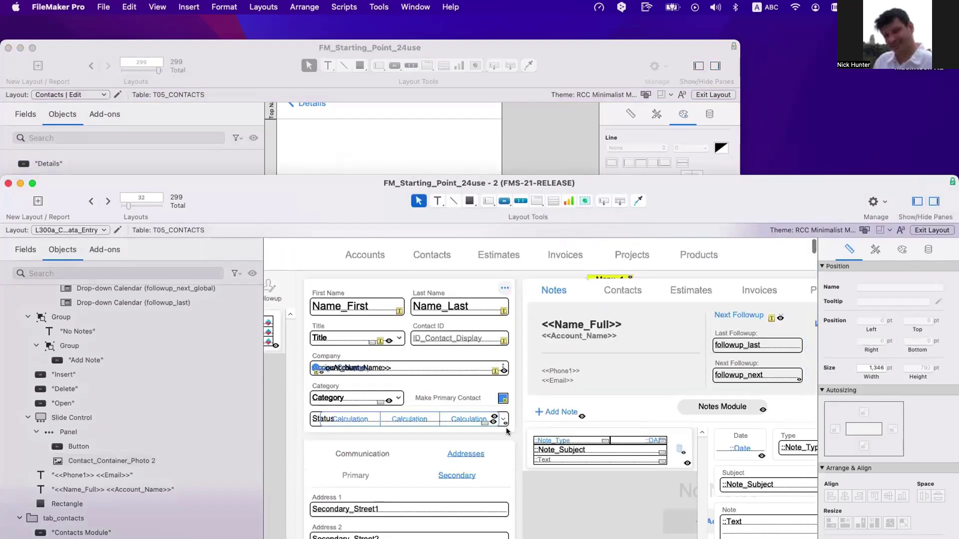
pyautogui.moveTo(312, 433); pyautogui.dragTo(514, 289)
pyautogui.press('super+c')
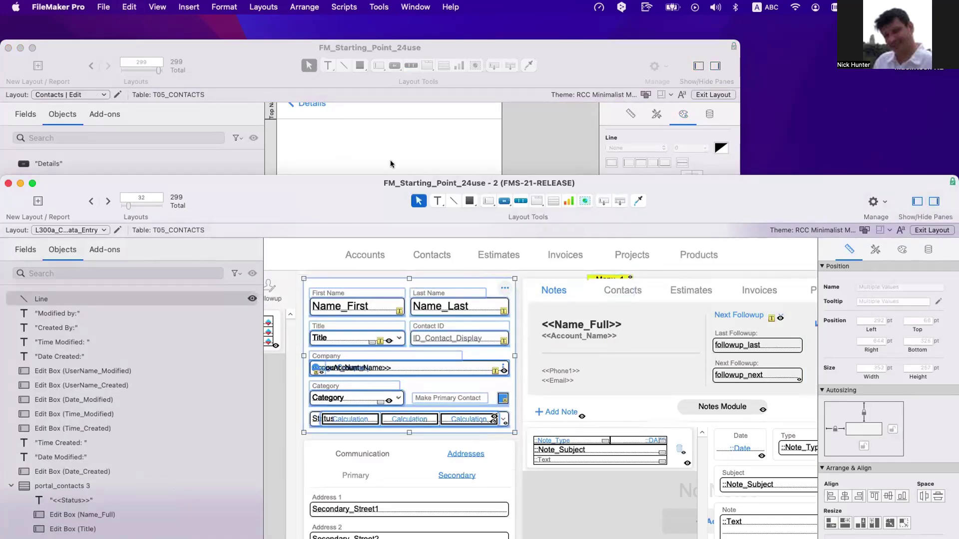
# - Paste the copied contact card into the Contacts | Edit layout and place it just below the top navigation
pyautogui.click(391, 160)
pyautogui.press('super+v')
pyautogui.moveTo(385, 216); pyautogui.dragTo(390, 238)
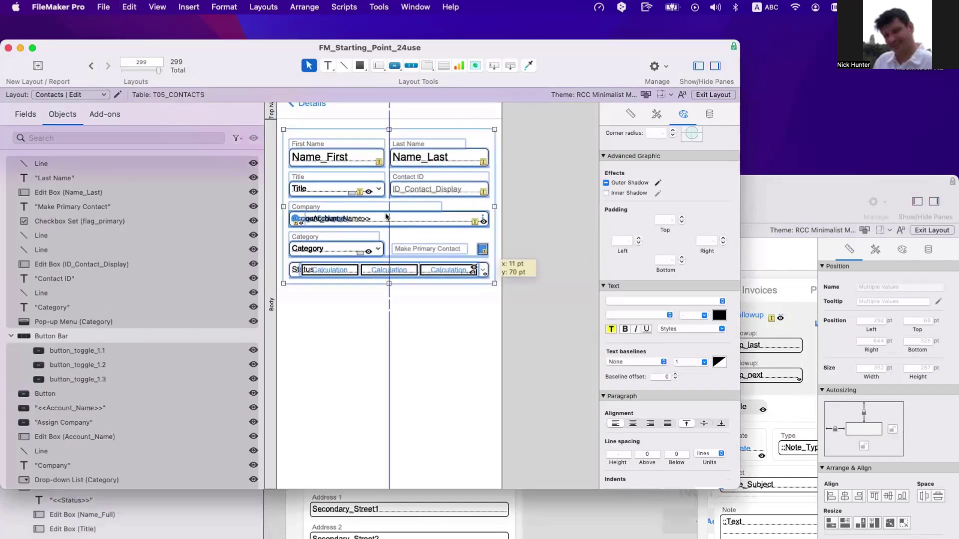
pyautogui.click(421, 328)
# - Review the data entry layout's Communication tab against the free space below the contact card in Contacts | Edit
pyautogui.click(564, 507)
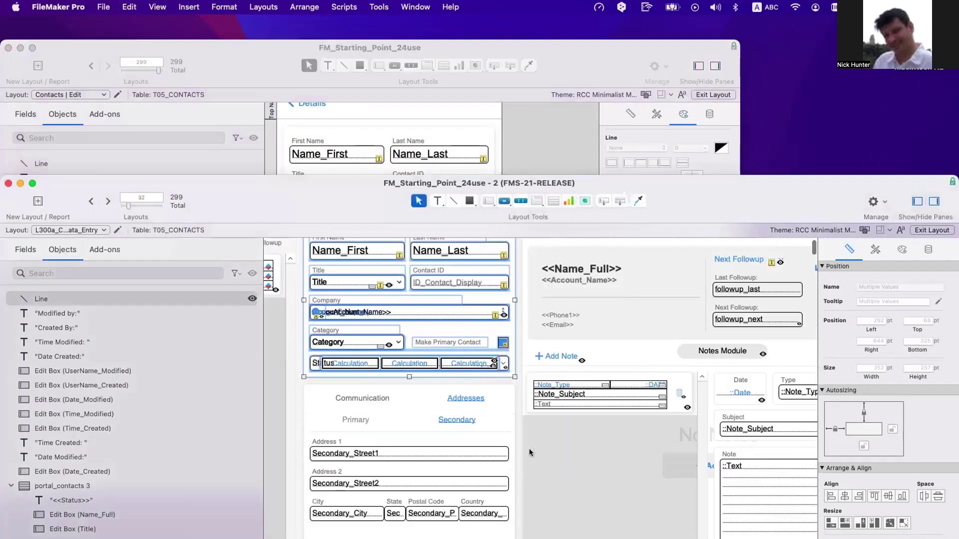
pyautogui.scroll(-3, 529, 448)
pyautogui.click(329, 283)
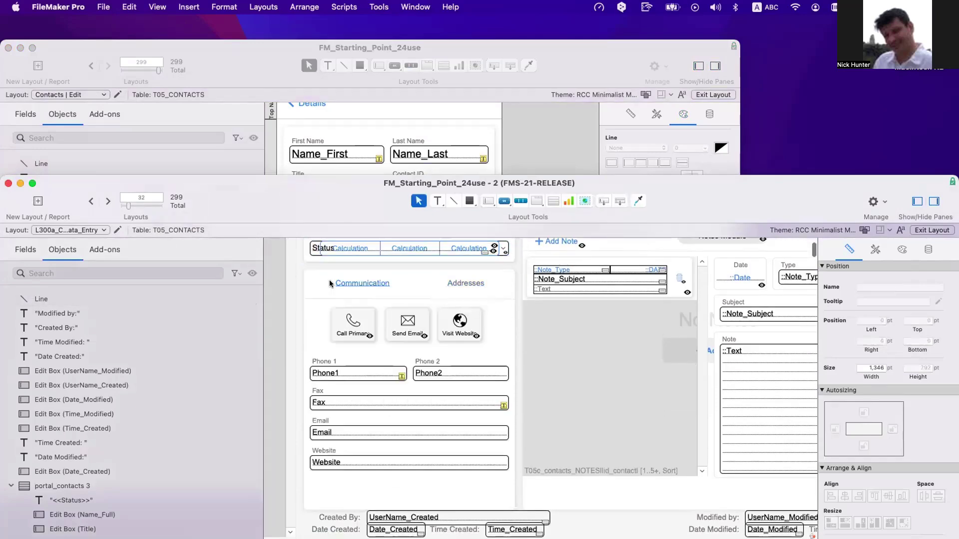
pyautogui.click(331, 283)
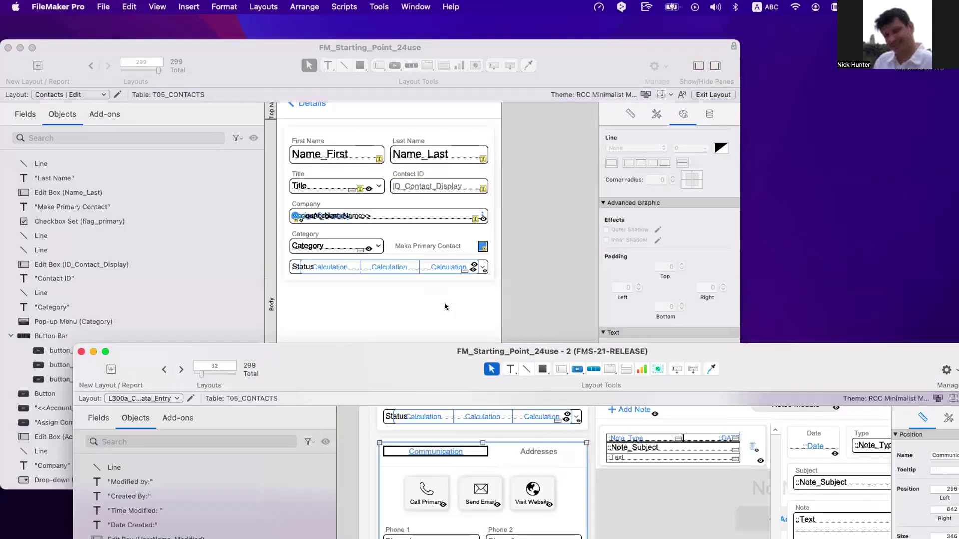
pyautogui.click(444, 306)
pyautogui.scroll(-2, 444, 306)
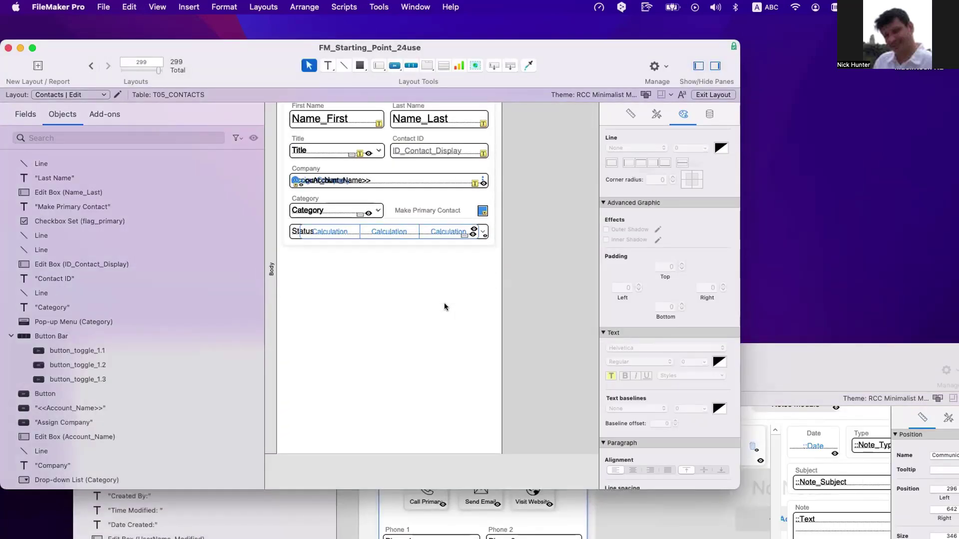
pyautogui.scroll(2, 445, 307)
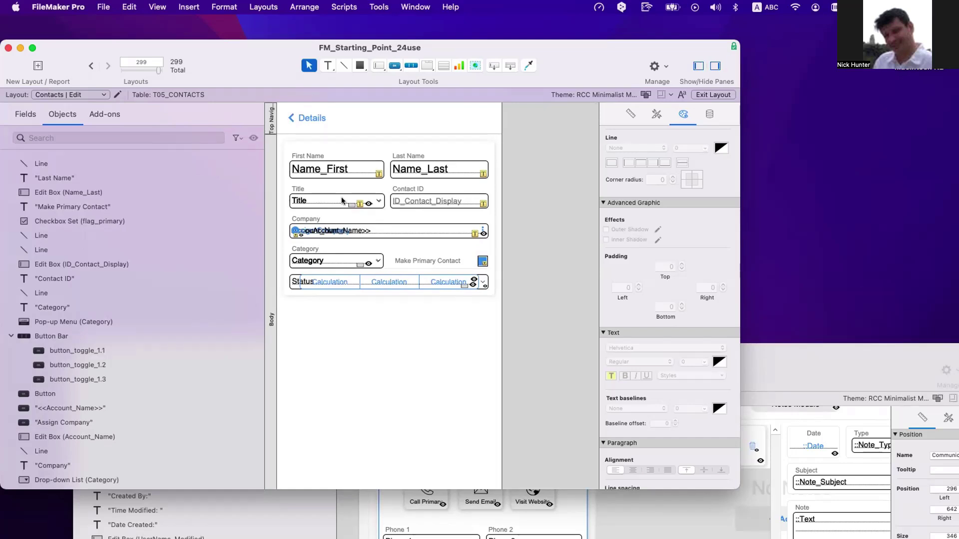
# - Examine the data entry layout's Communication and Addresses tabs, including the Primary and Secondary address panels
pyautogui.moveTo(800, 351); pyautogui.dragTo(792, 158)
pyautogui.scroll(3, 437, 378)
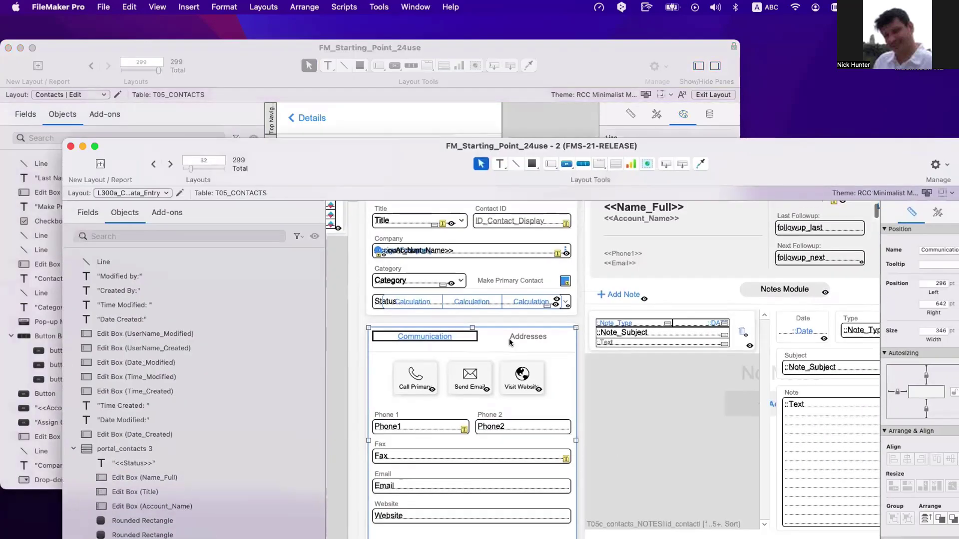
pyautogui.click(526, 337)
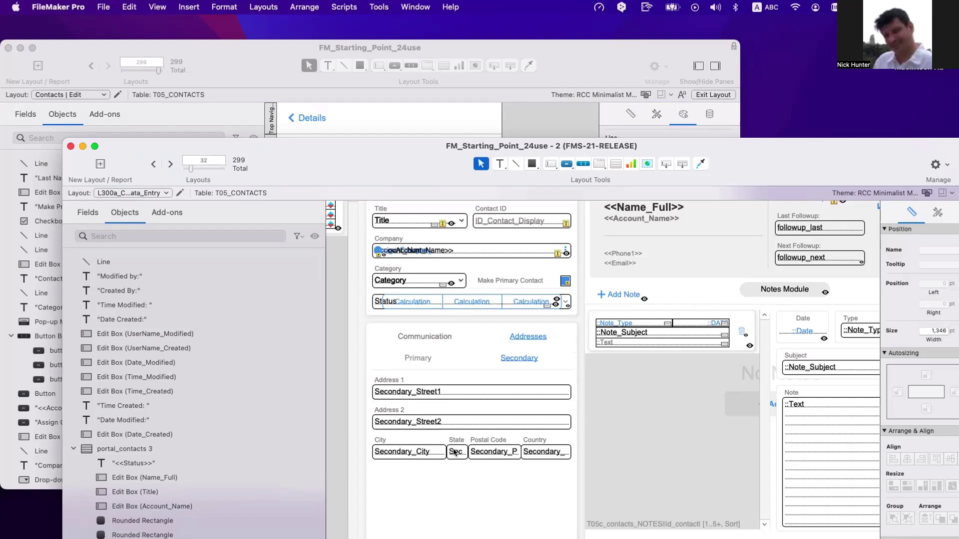
pyautogui.click(455, 452)
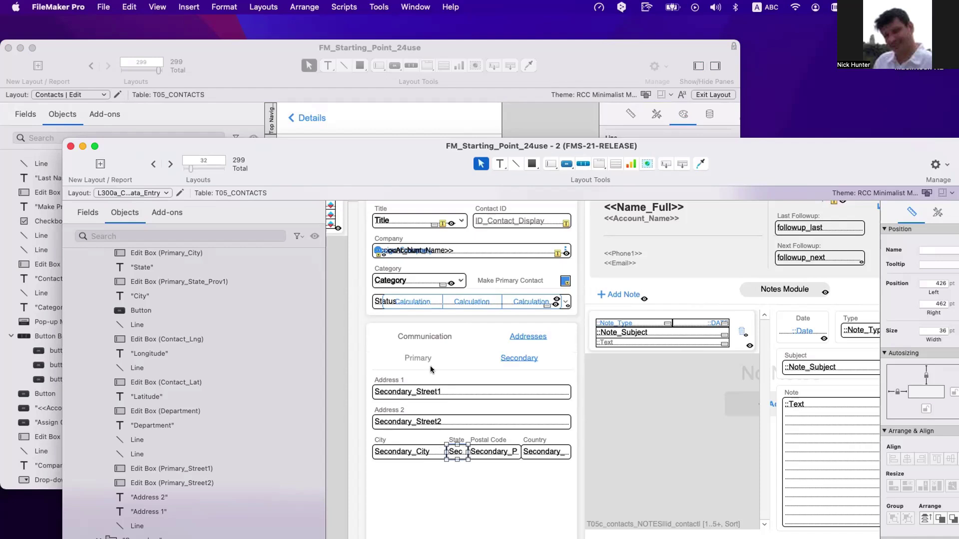
pyautogui.click(409, 358)
pyautogui.click(518, 359)
pyautogui.click(433, 343)
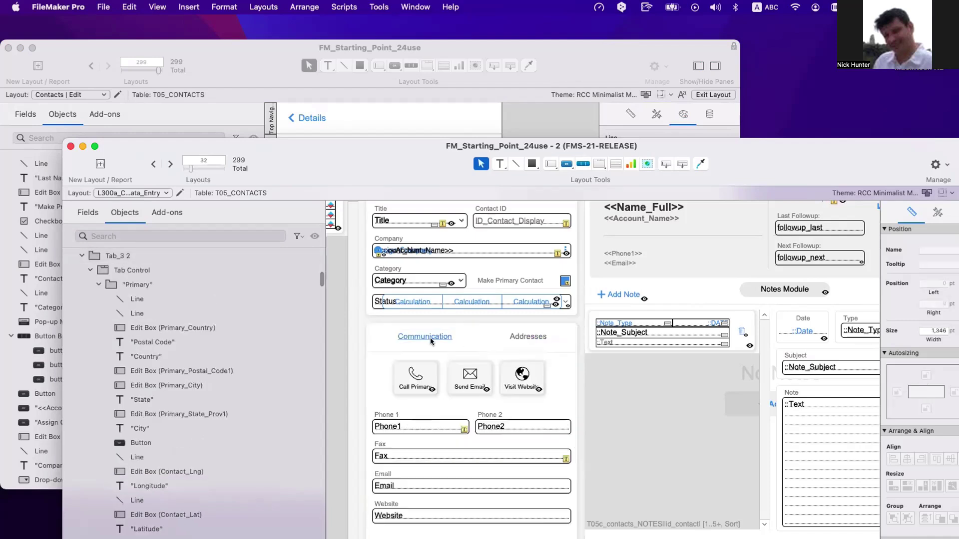
pyautogui.click(512, 342)
pyautogui.click(436, 362)
pyautogui.click(536, 357)
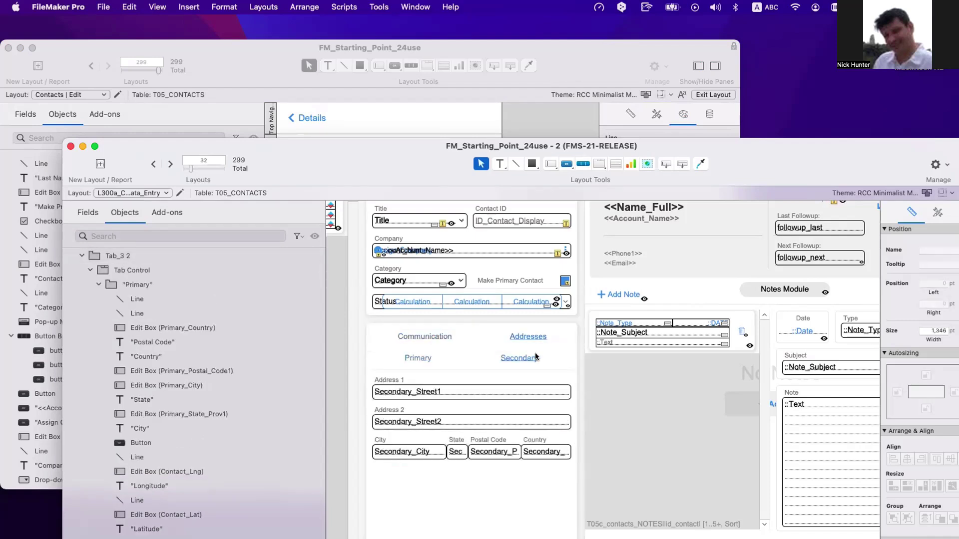
pyautogui.click(456, 338)
pyautogui.moveTo(340, 148); pyautogui.dragTo(455, 284)
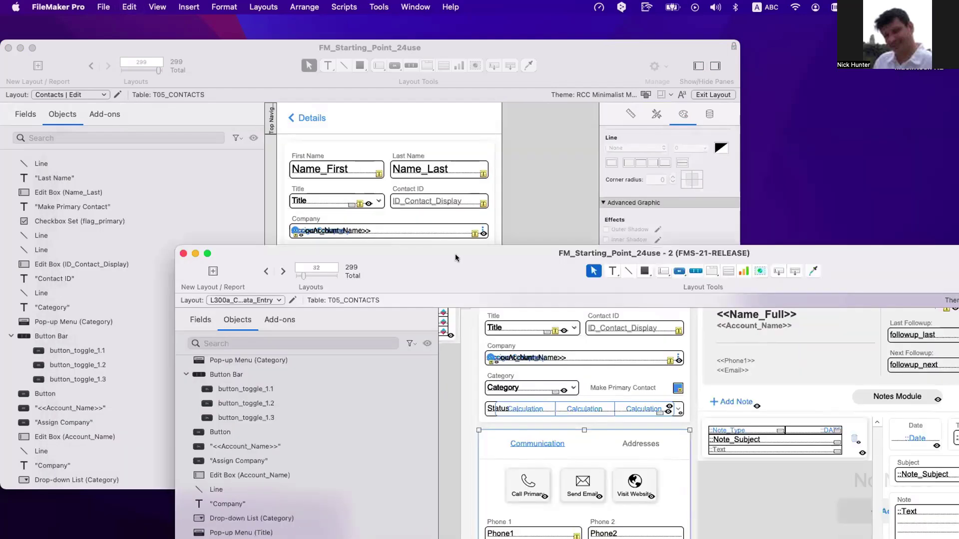
pyautogui.click(504, 228)
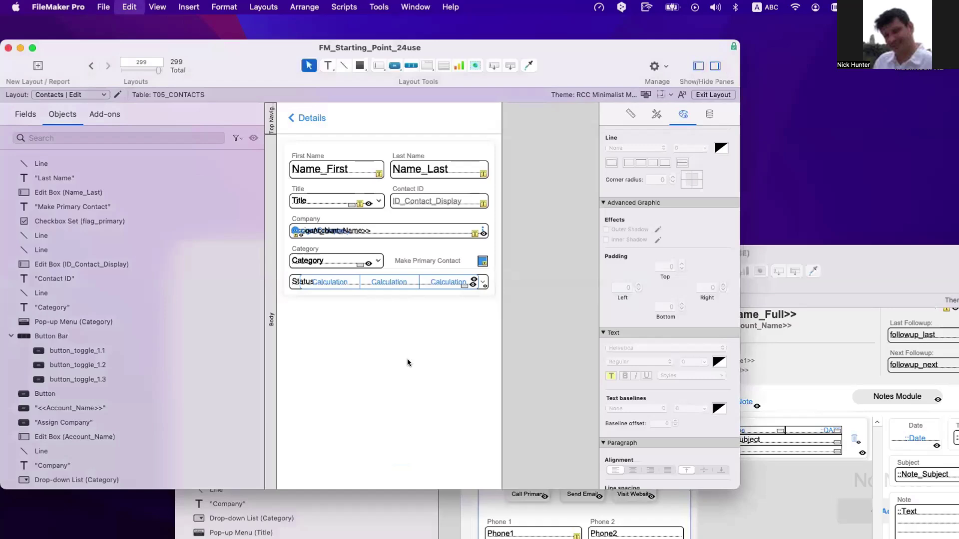
pyautogui.press('super+v')
pyautogui.press('super+z')
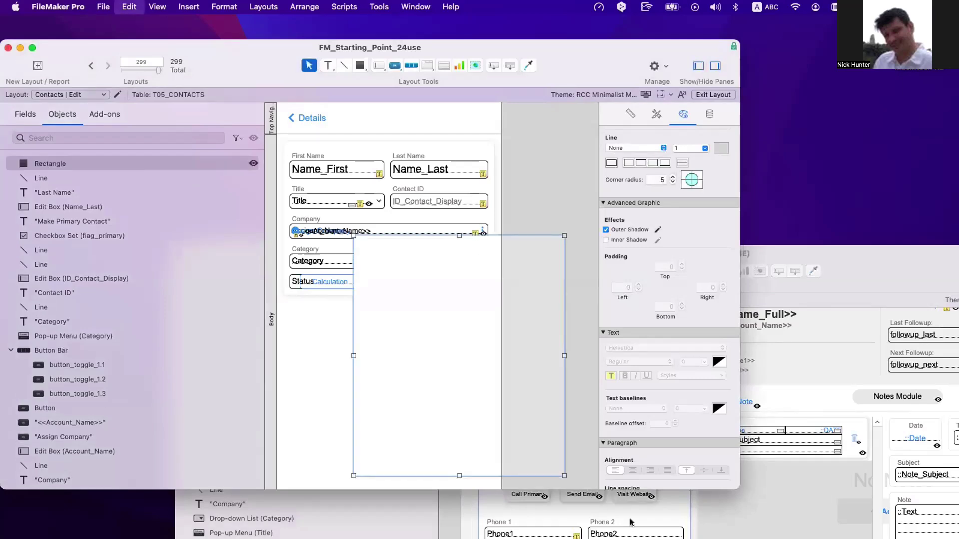
# - Copy the Communication and Addresses tab control together with its background card from the L300a contacts data entry layout
pyautogui.click(634, 523)
pyautogui.click(515, 447)
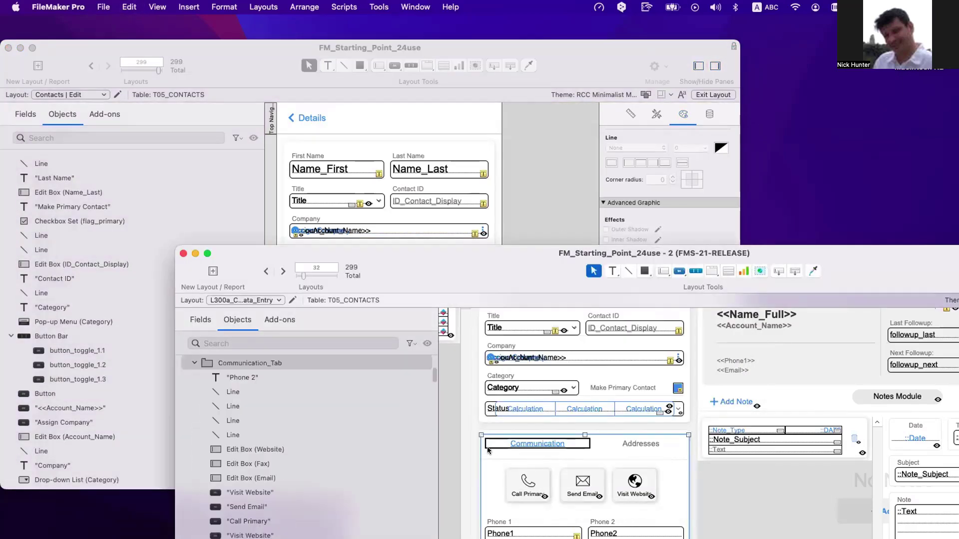
pyautogui.click(496, 434)
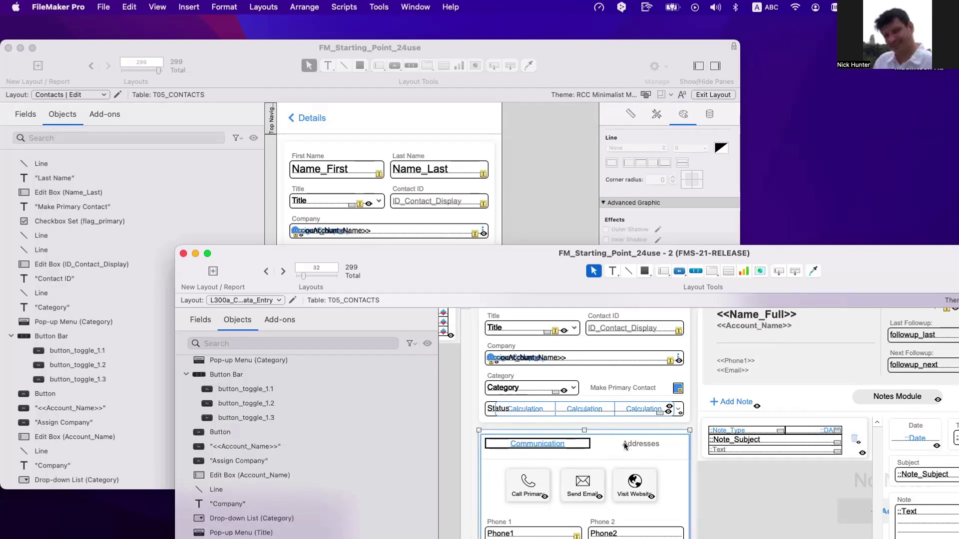
pyautogui.press('super+c')
# - Paste the copied tab panel into Contacts | Edit, set it aside beside the layout, and extend the body downward
pyautogui.press('super+grave')
pyautogui.press('super+v')
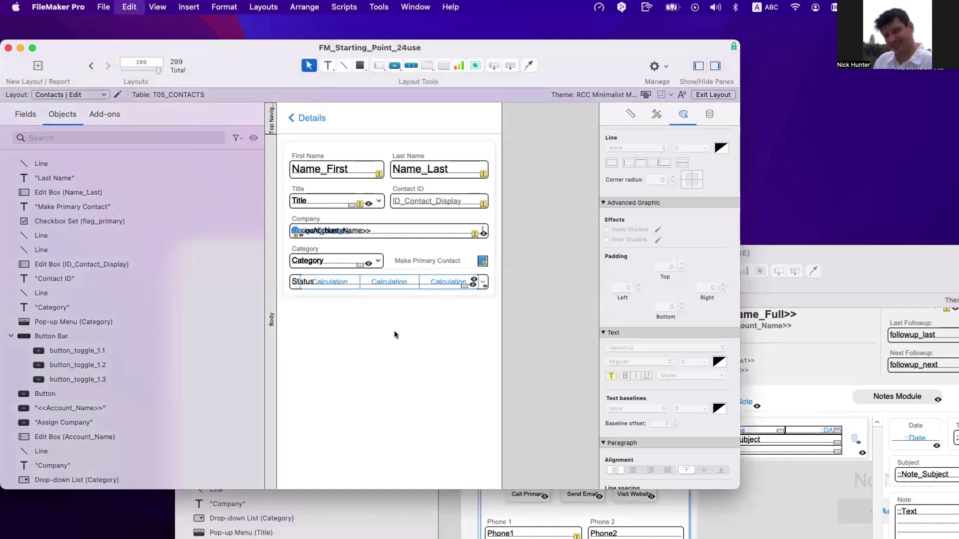
pyautogui.press('super+v')
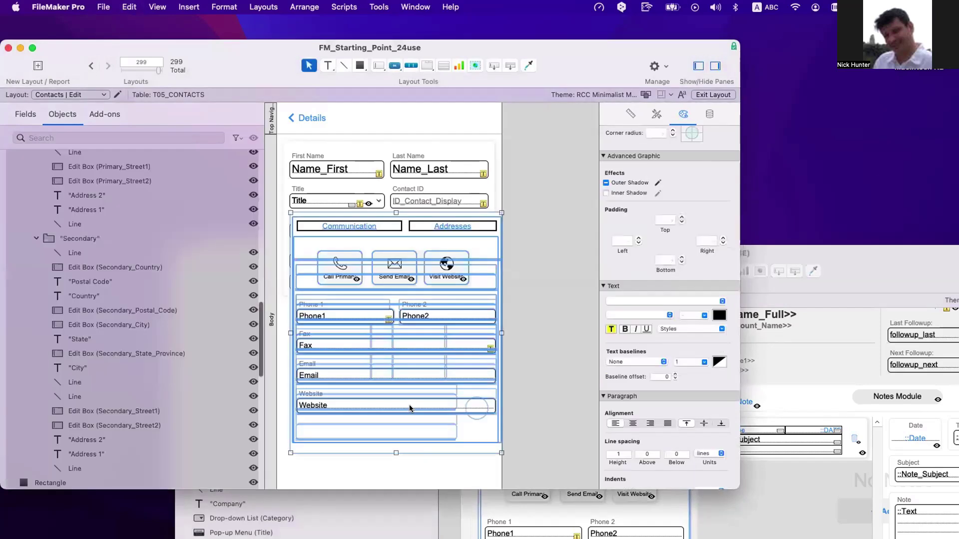
pyautogui.moveTo(411, 315); pyautogui.dragTo(437, 367)
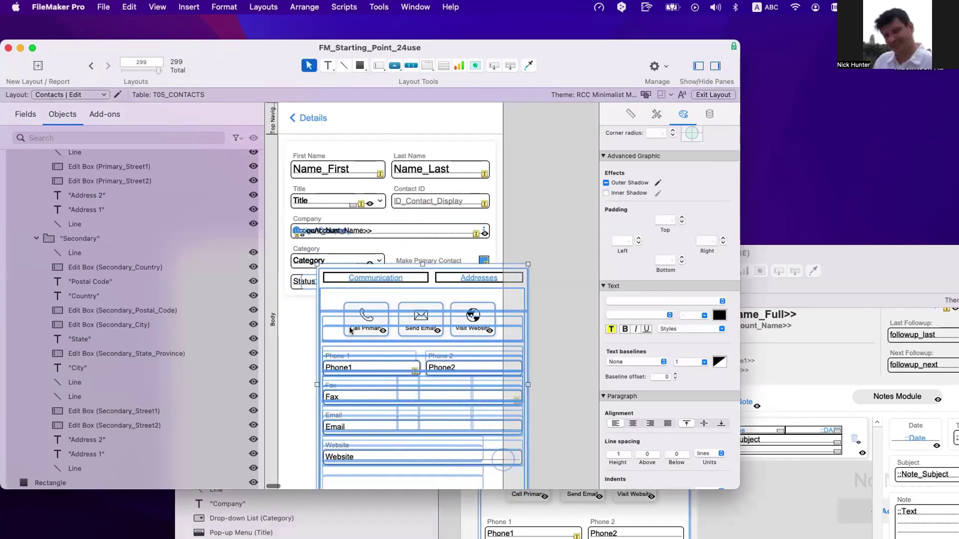
pyautogui.moveTo(351, 330); pyautogui.dragTo(541, 245)
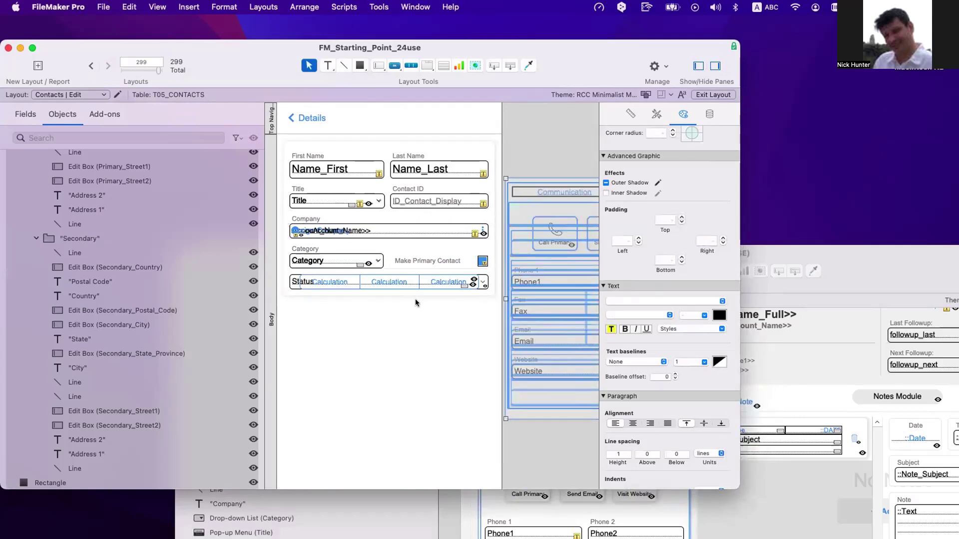
pyautogui.scroll(-2, 359, 434)
pyautogui.click(438, 398)
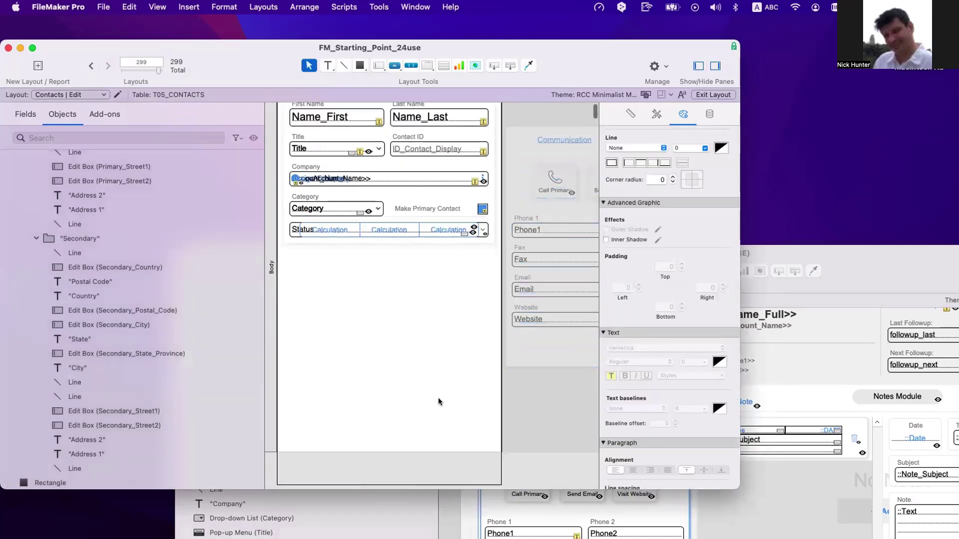
# - Place the tab panel directly below the contact card and lengthen the body to just past the panel's lower edge
pyautogui.hscroll(4, 493, 387)
pyautogui.moveTo(466, 272); pyautogui.dragTo(515, 355)
pyautogui.press('super+z')
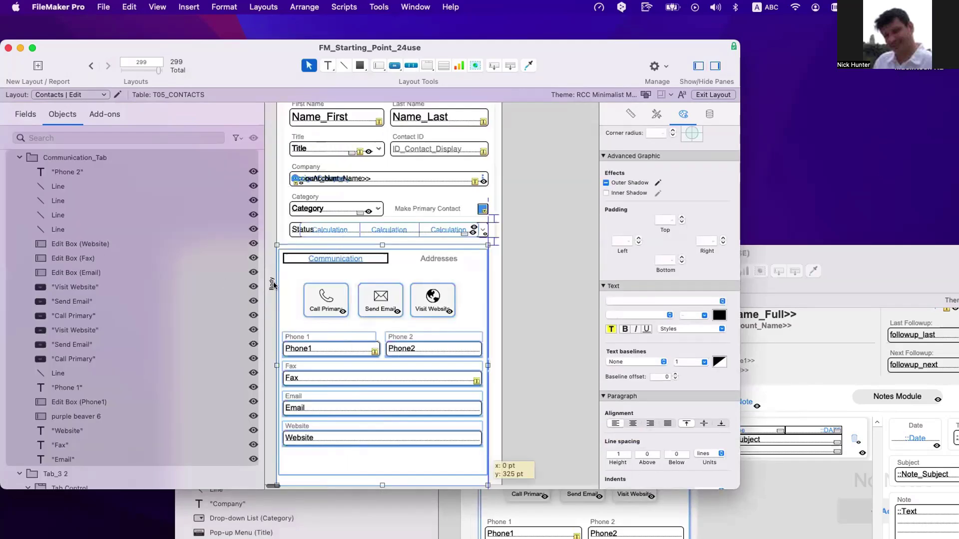
pyautogui.moveTo(304, 290); pyautogui.dragTo(330, 327)
pyautogui.scroll(-3, 442, 297)
pyautogui.scroll(-6, 442, 297)
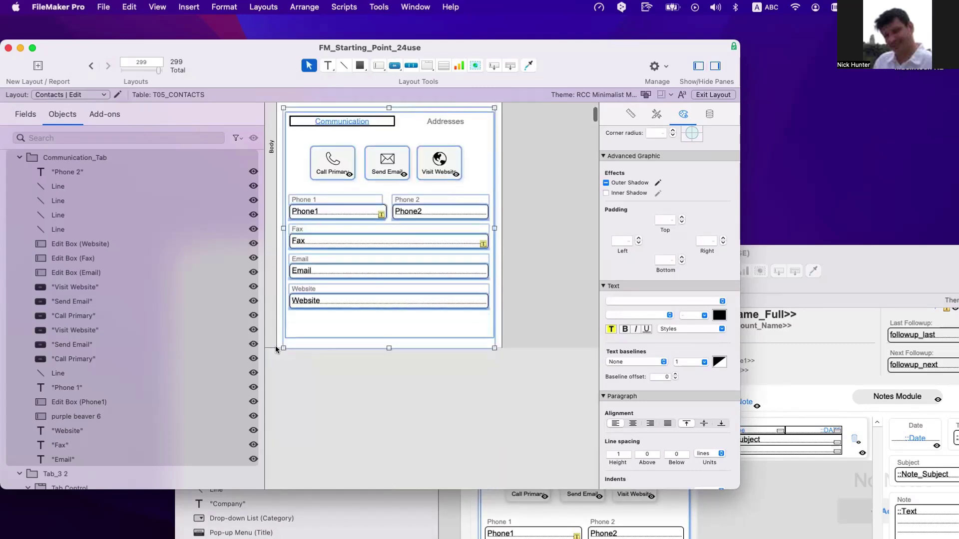
pyautogui.moveTo(275, 357); pyautogui.dragTo(278, 366)
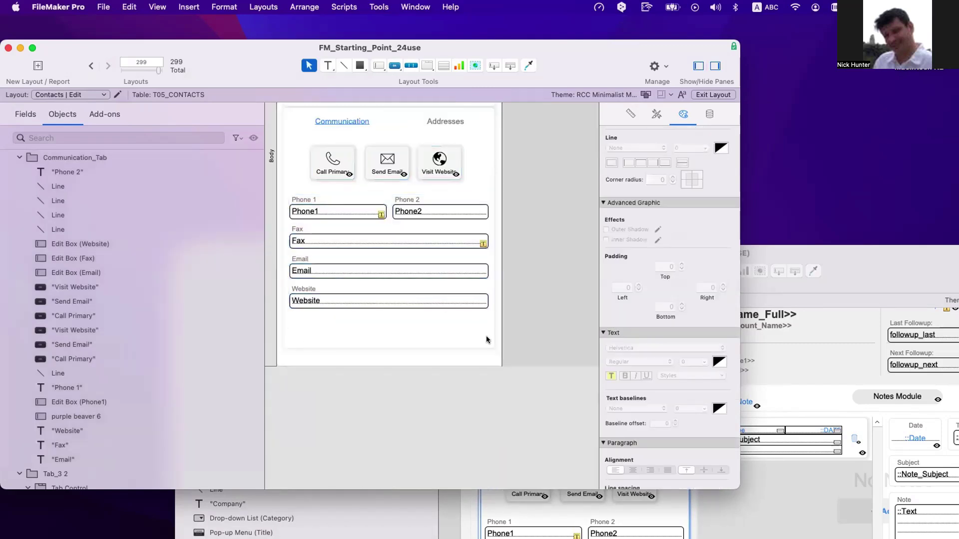
# - Shift the tab panel slightly down to widen the gap between it and the contact card
pyautogui.click(348, 189)
pyautogui.scroll(3, 348, 189)
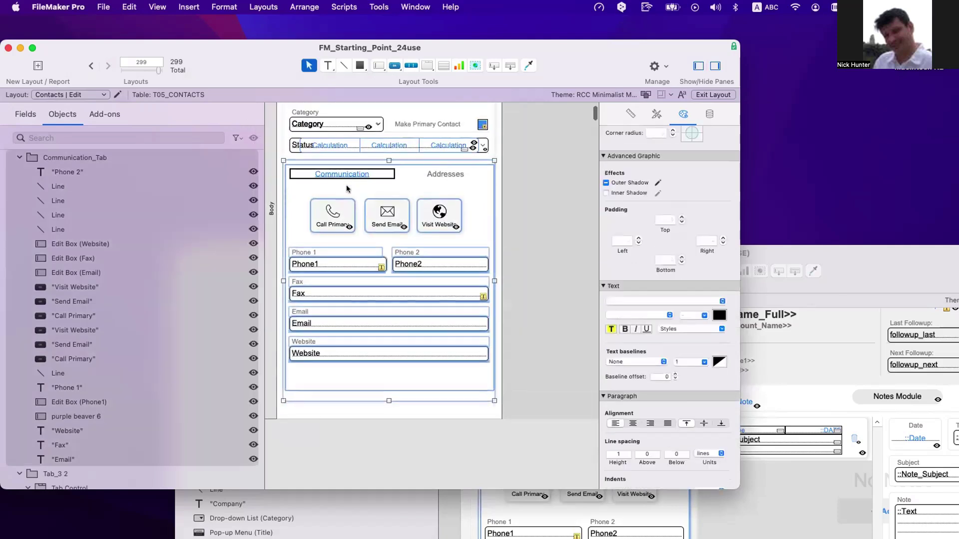
pyautogui.moveTo(342, 172); pyautogui.dragTo(341, 181)
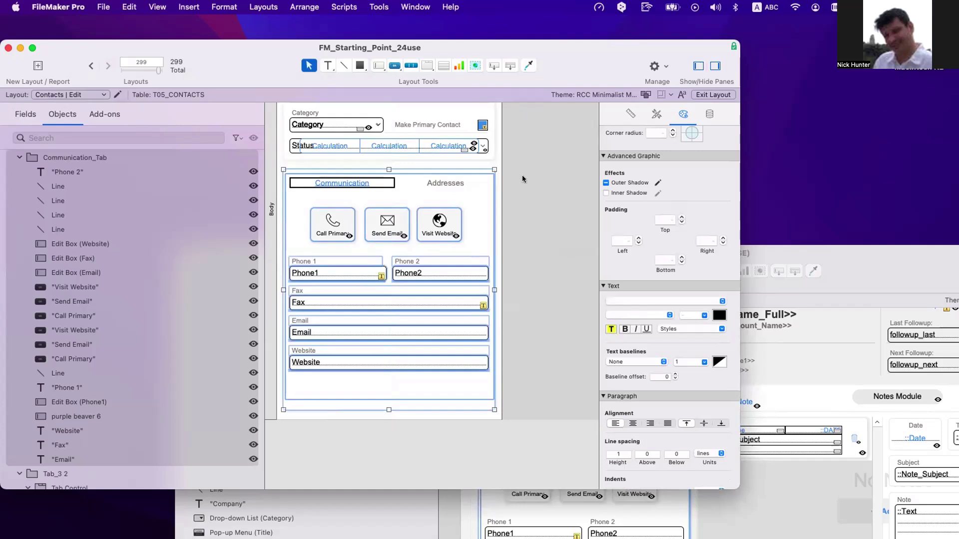
pyautogui.click(522, 175)
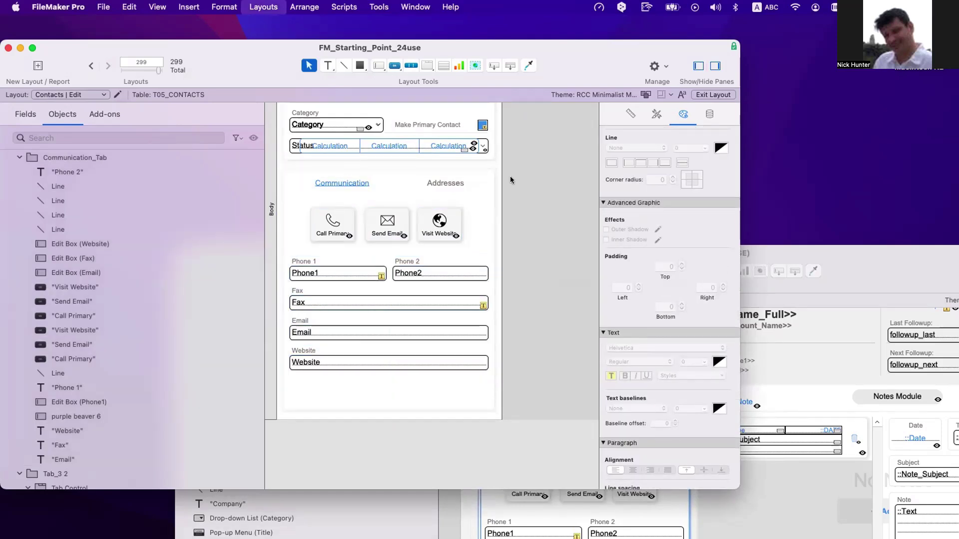
# - Preview the Contacts | Edit layout in Browse mode with the window fitted to the layout
pyautogui.scroll(5, 511, 176)
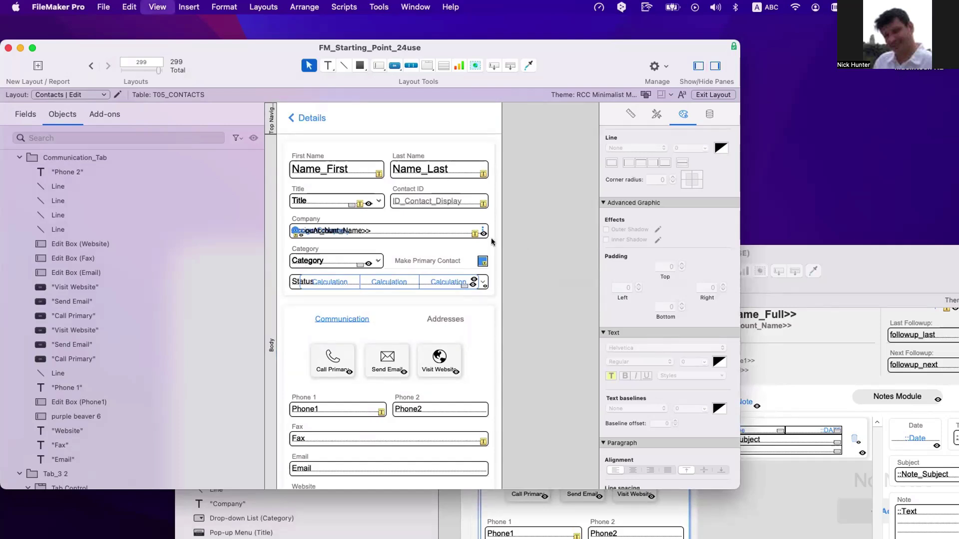
pyautogui.press('super+b')
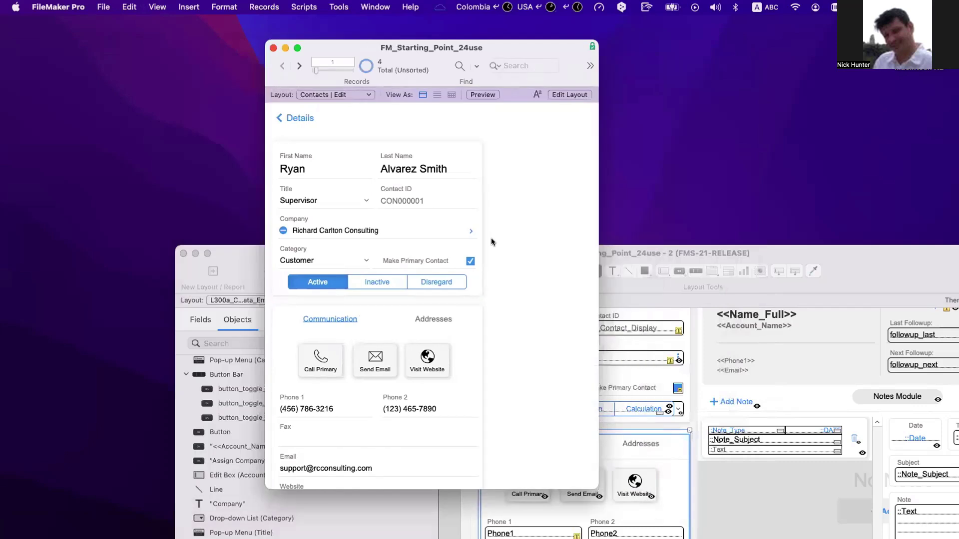
pyautogui.click(296, 48)
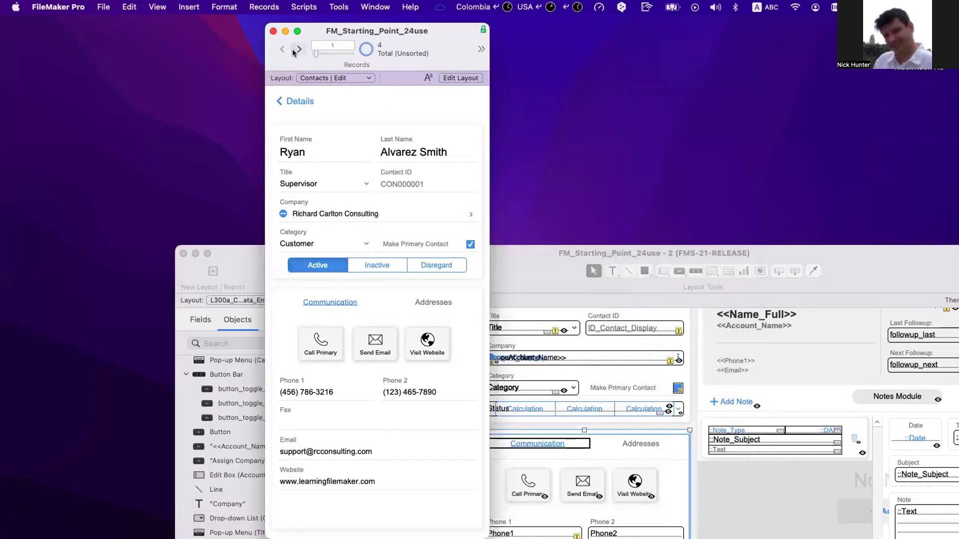
# - In Contacts | Edit, set the Details button's Go to Layout action to the Contacts | Details layout
pyautogui.press('super+l')
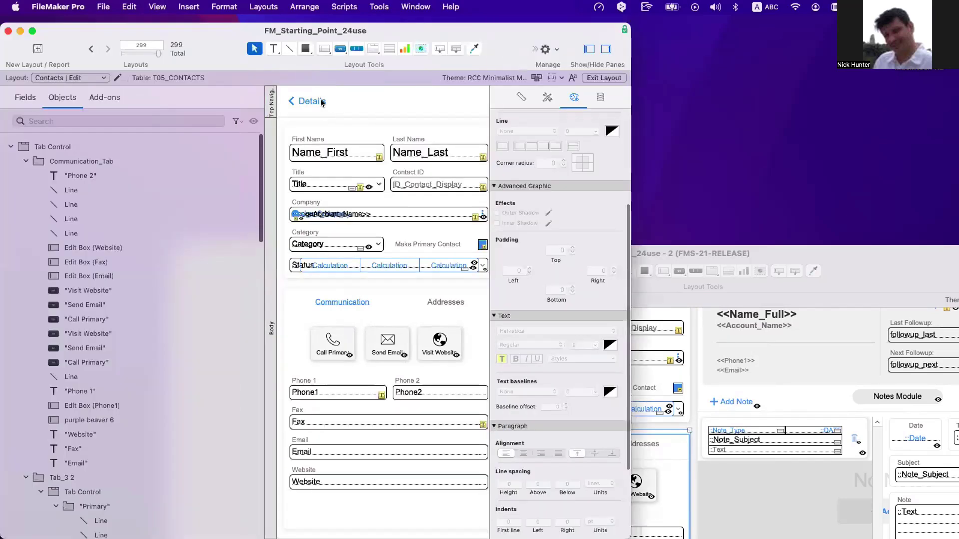
pyautogui.doubleClick(321, 102)
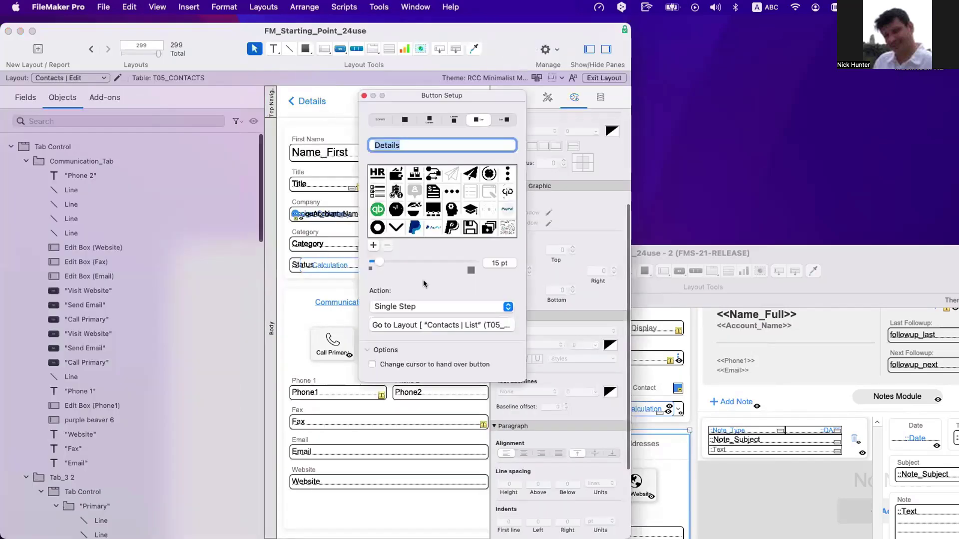
pyautogui.click(439, 322)
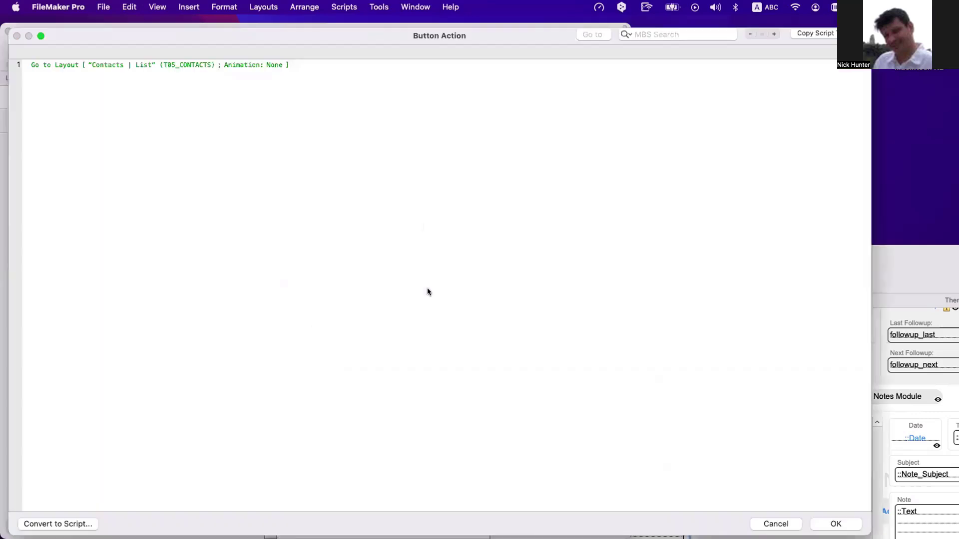
pyautogui.click(181, 64)
pyautogui.click(179, 74)
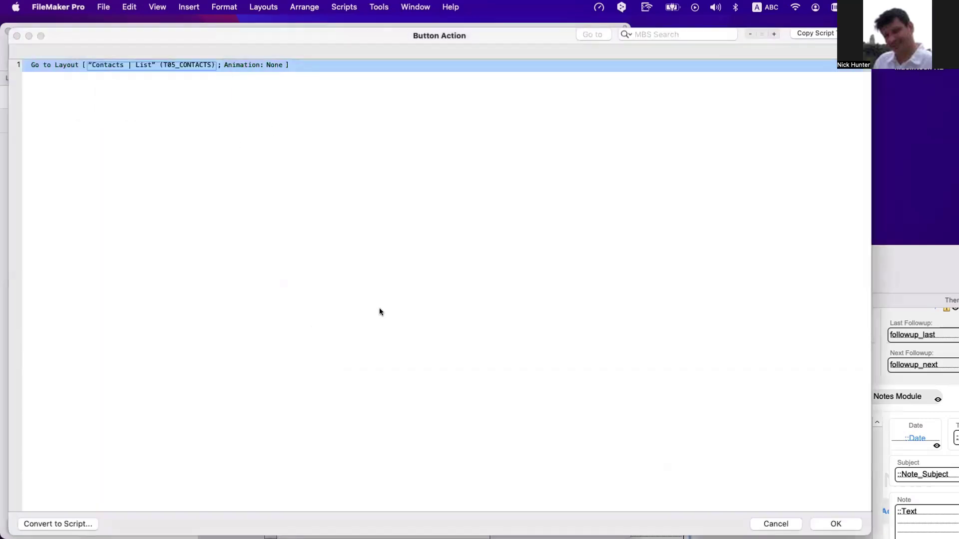
pyautogui.scroll(-2, 367, 466)
pyautogui.doubleClick(370, 458)
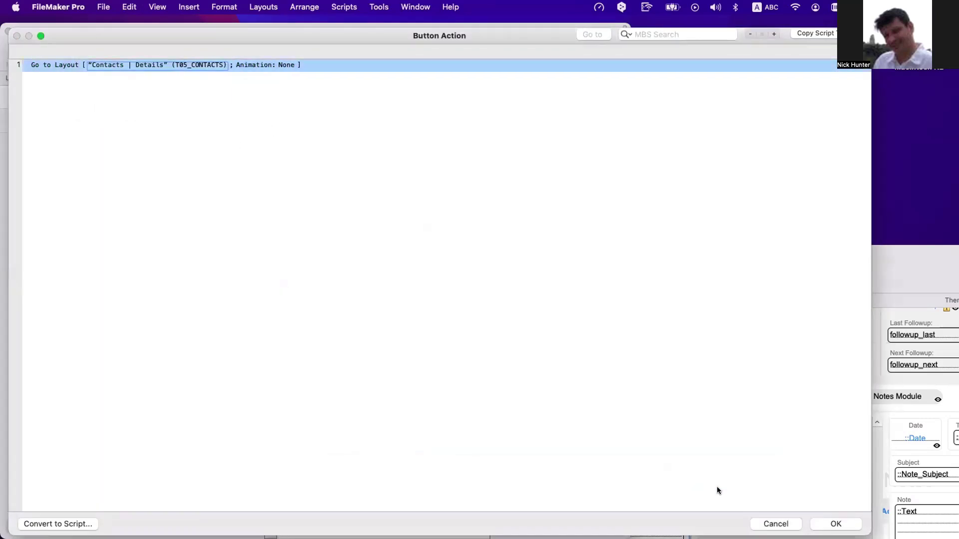
pyautogui.click(831, 516)
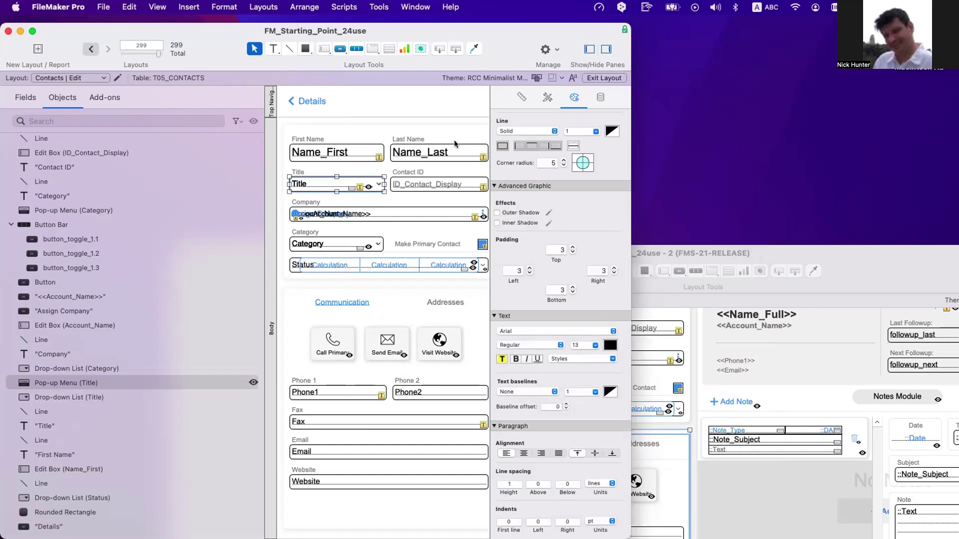
# - In the Contacts | Details layout, set the Edit button's Go to Layout action to Contacts | Edit
pyautogui.hotkey('ctrl', 'Up')
pyautogui.hscroll(3, 435, 120)
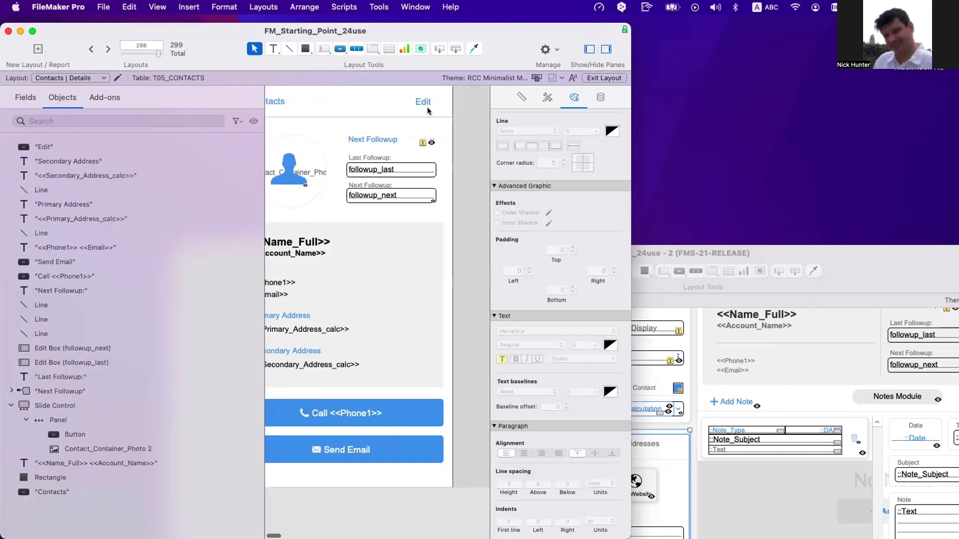
pyautogui.hscroll(2, 427, 110)
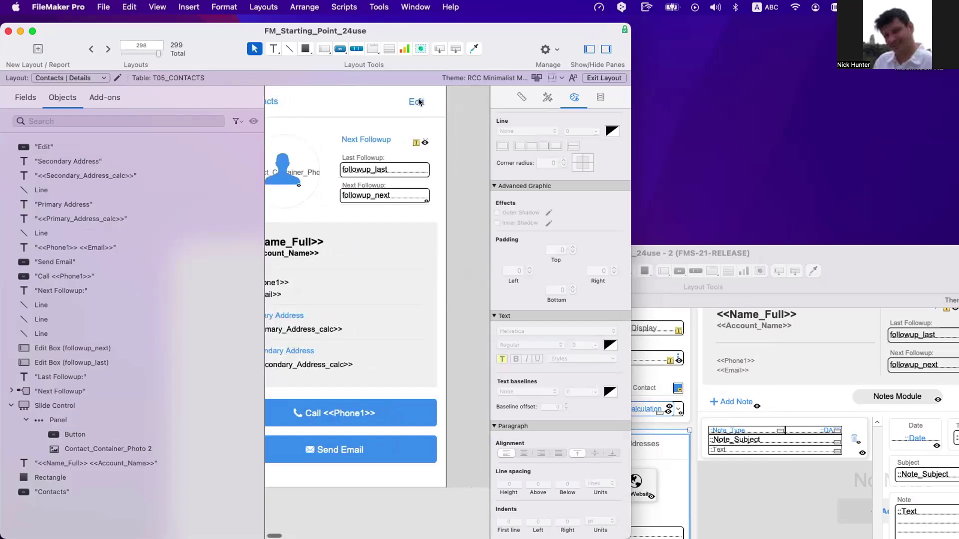
pyautogui.doubleClick(419, 102)
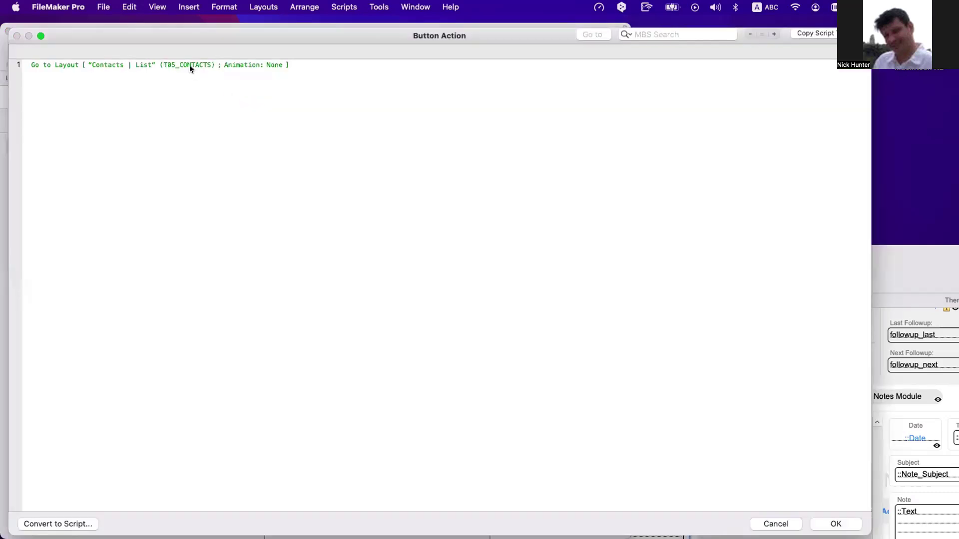
pyautogui.click(190, 65)
pyautogui.click(188, 74)
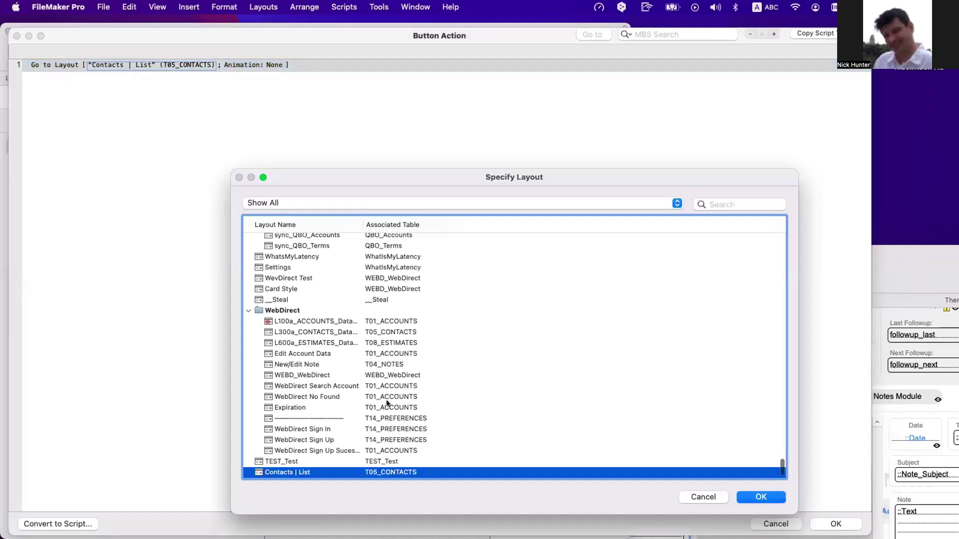
pyautogui.scroll(-2, 306, 463)
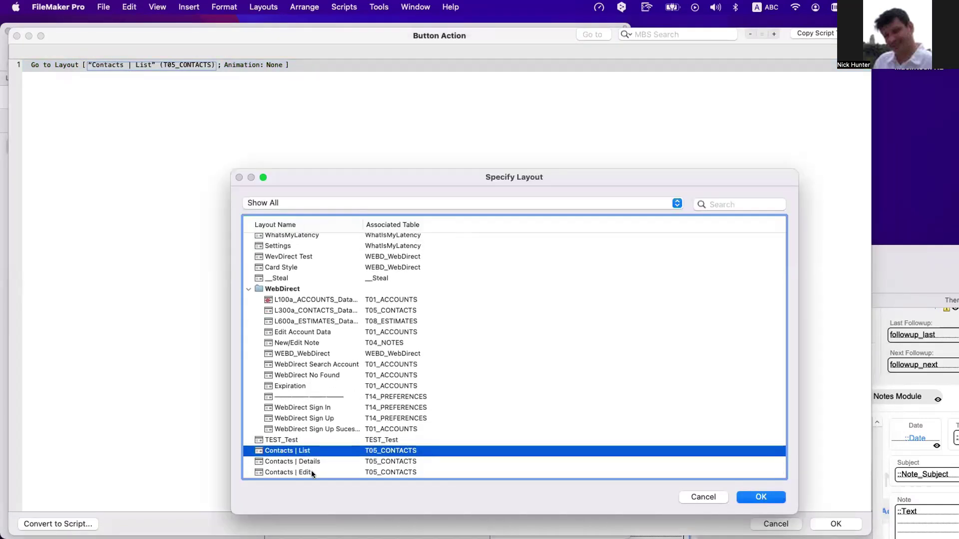
pyautogui.doubleClick(311, 470)
pyautogui.click(850, 524)
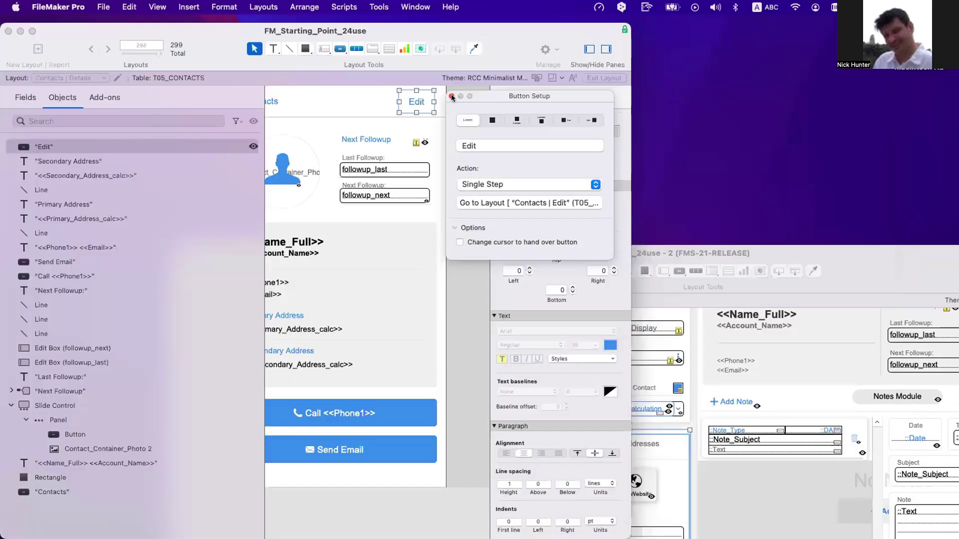
pyautogui.click(452, 97)
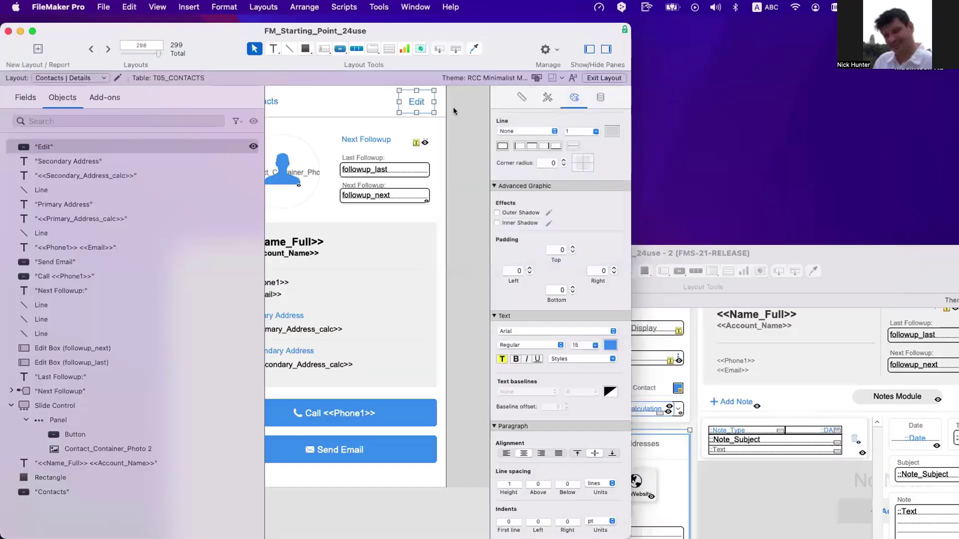
# - Widen the window so the whole Contacts | Details layout shows beside the inspector
pyautogui.click(455, 110)
pyautogui.moveTo(630, 251); pyautogui.dragTo(806, 250)
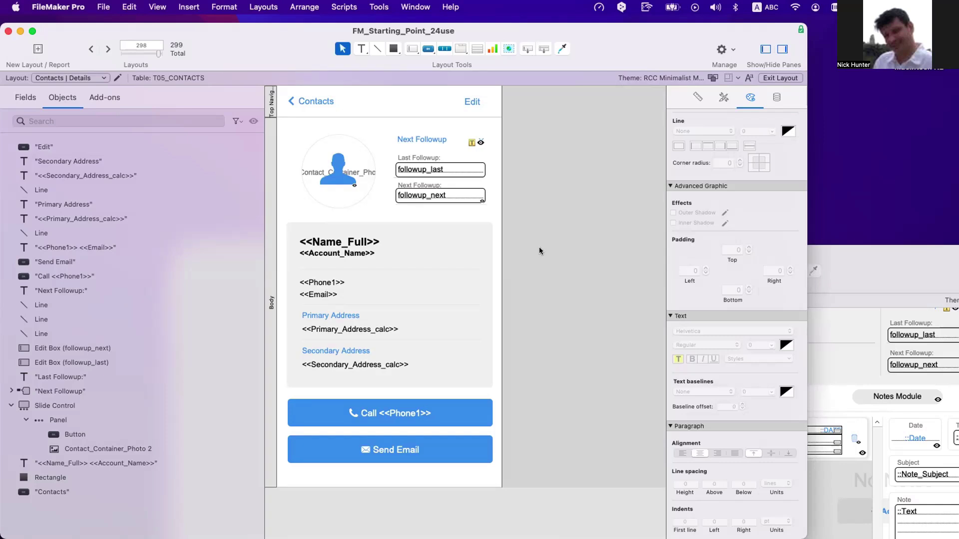
pyautogui.click(474, 104)
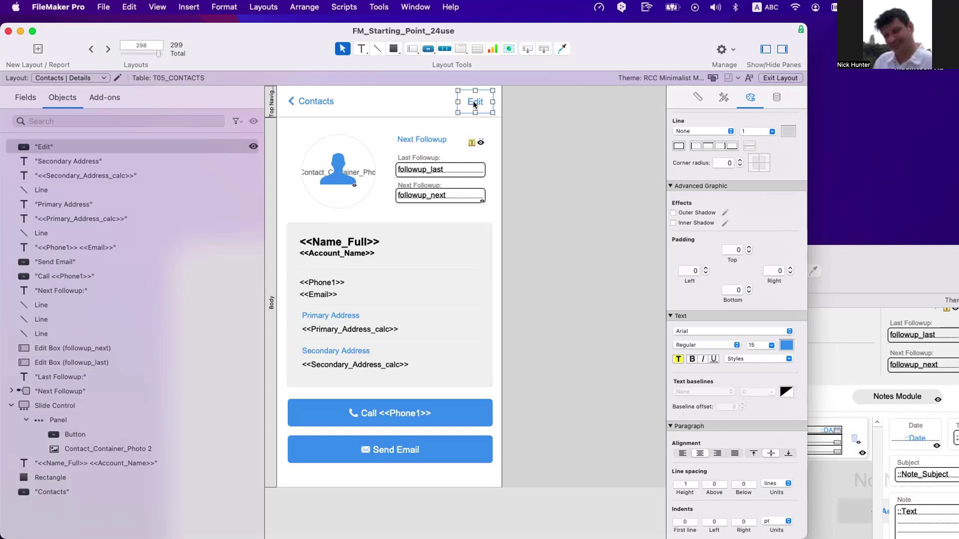
pyautogui.press('super+b')
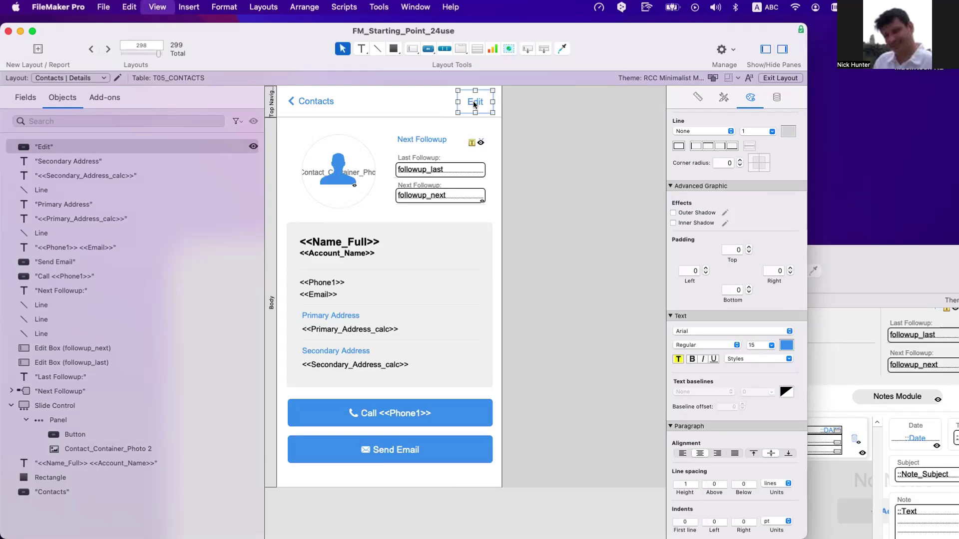
pyautogui.press('super+b')
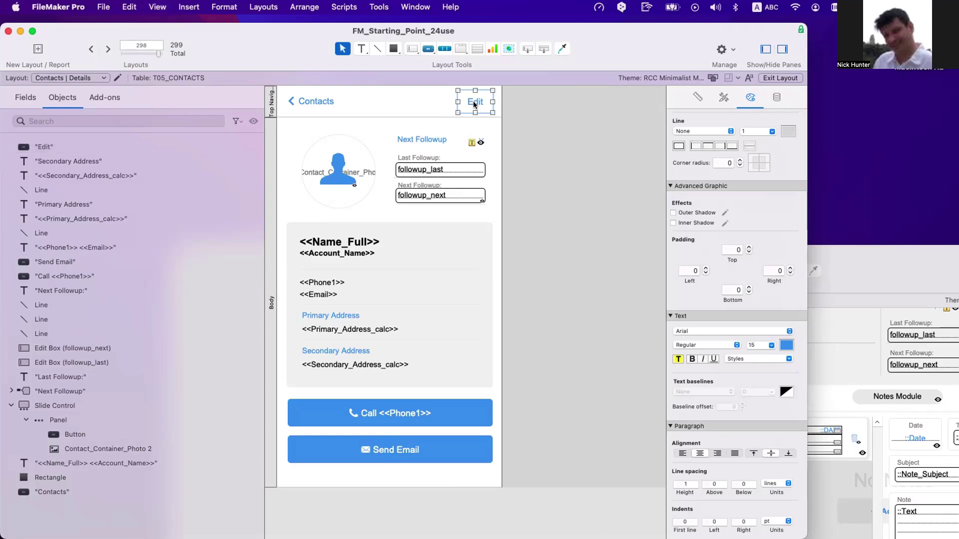
pyautogui.press('super+l')
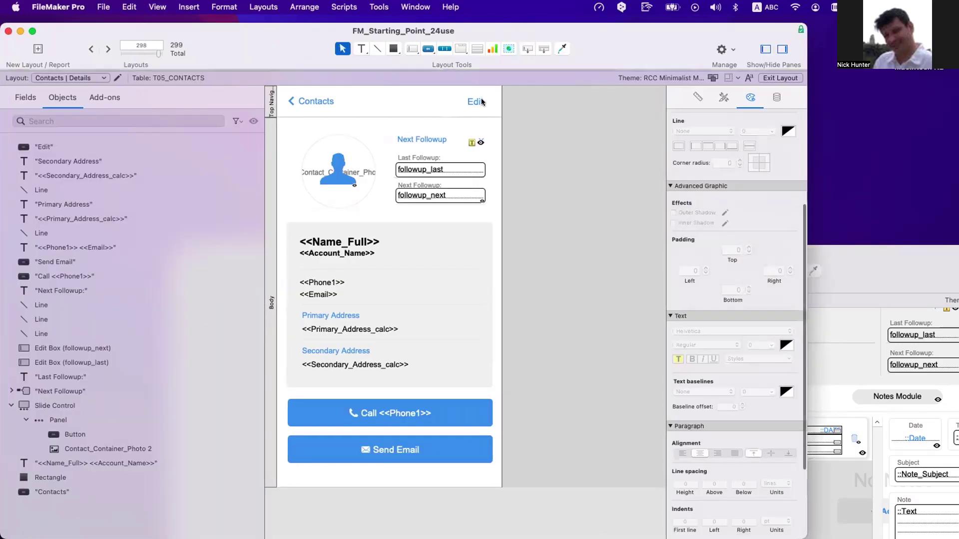
# - Fill the Edit button in the top navigation with the solid colour E9E9E9
pyautogui.click(481, 102)
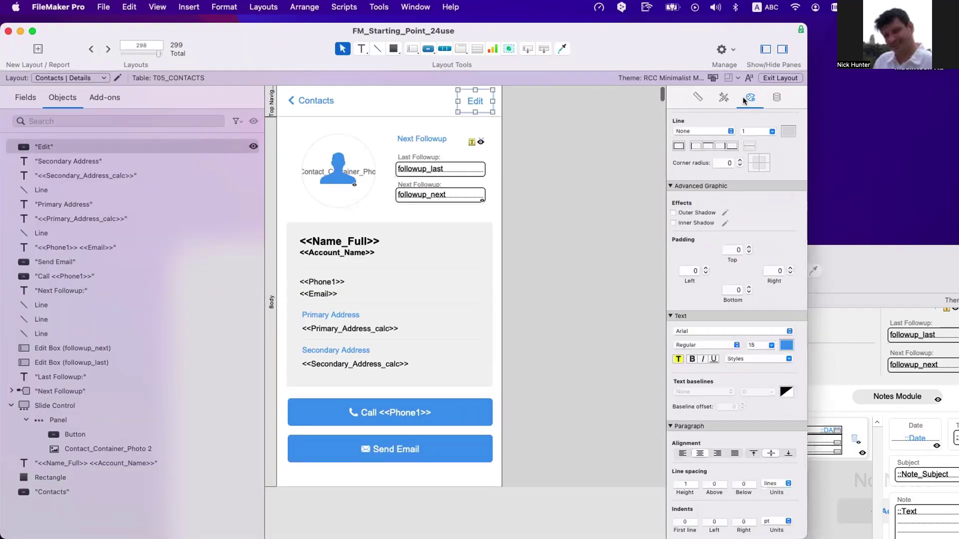
pyautogui.scroll(-1, 410, 428)
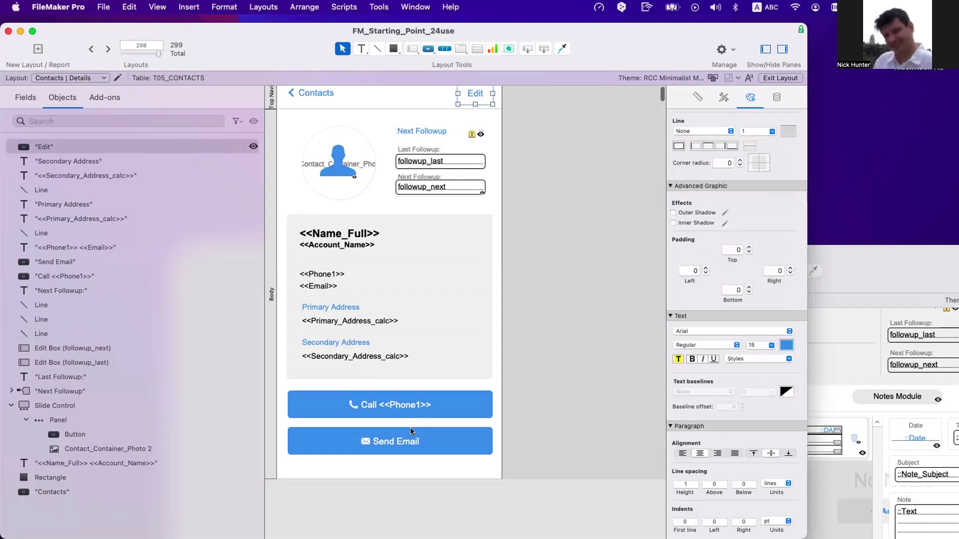
pyautogui.scroll(1, 409, 428)
pyautogui.scroll(5, 772, 250)
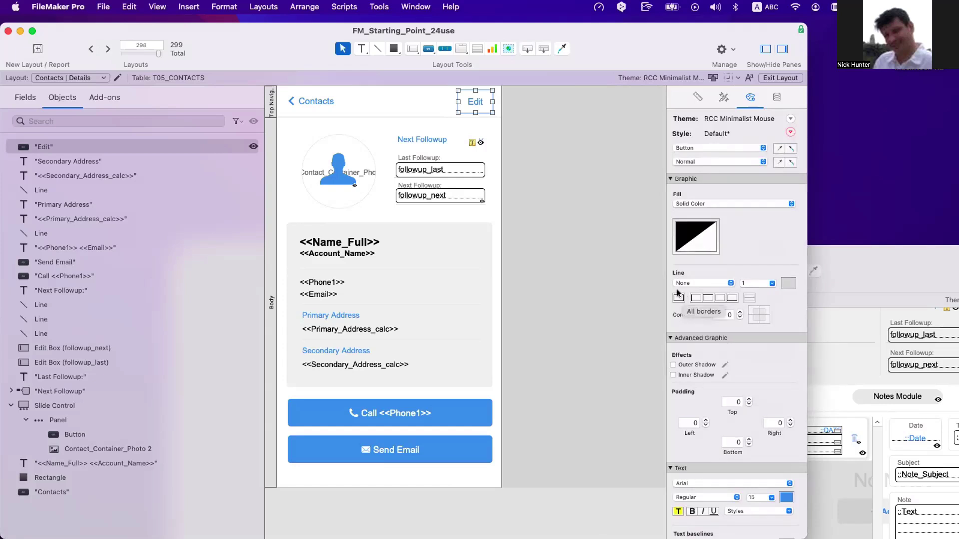
pyautogui.click(699, 235)
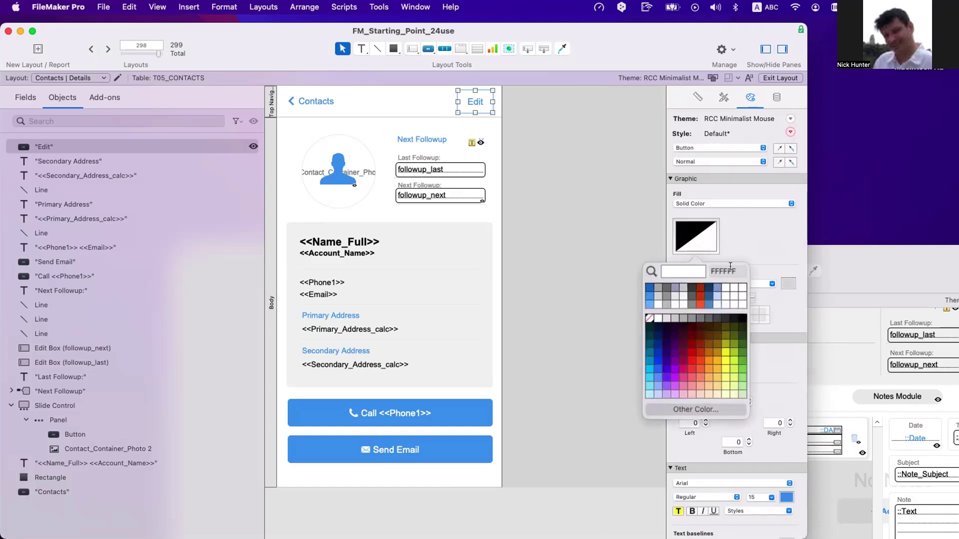
pyautogui.click(731, 268)
pyautogui.doubleClick(731, 269)
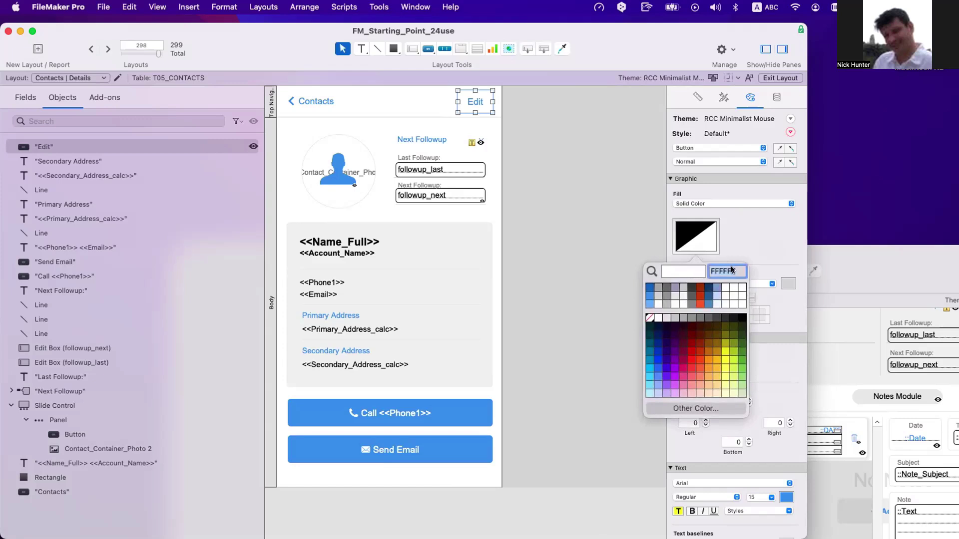
pyautogui.write('E9E9E9')
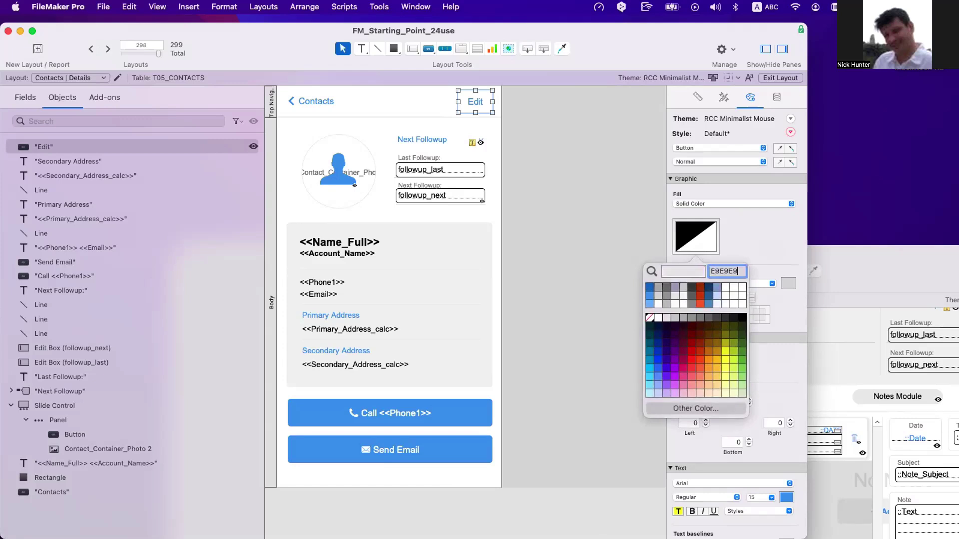
pyautogui.press('Return')
pyautogui.click(522, 164)
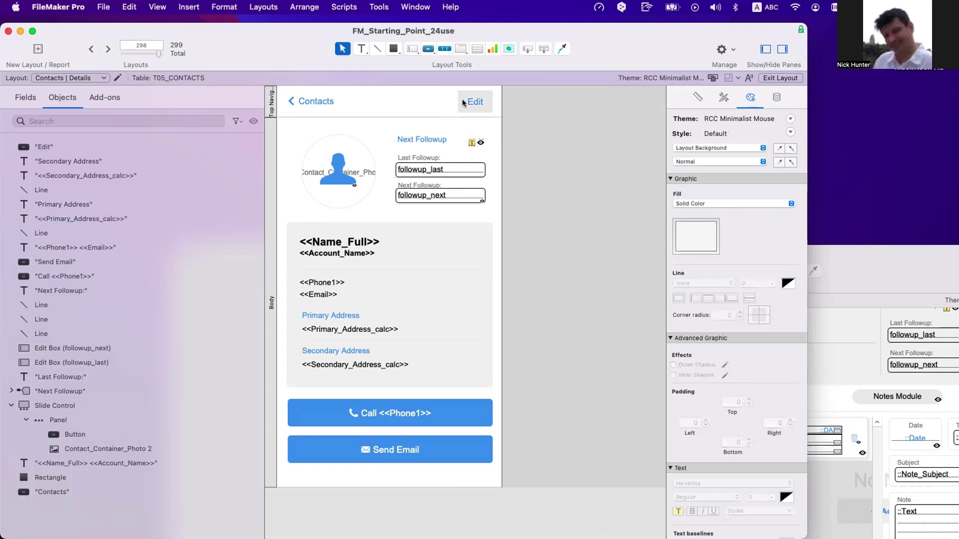
# - Round the Edit button's corners with a radius of 5
pyautogui.click(462, 98)
pyautogui.click(737, 312)
pyautogui.click(738, 311)
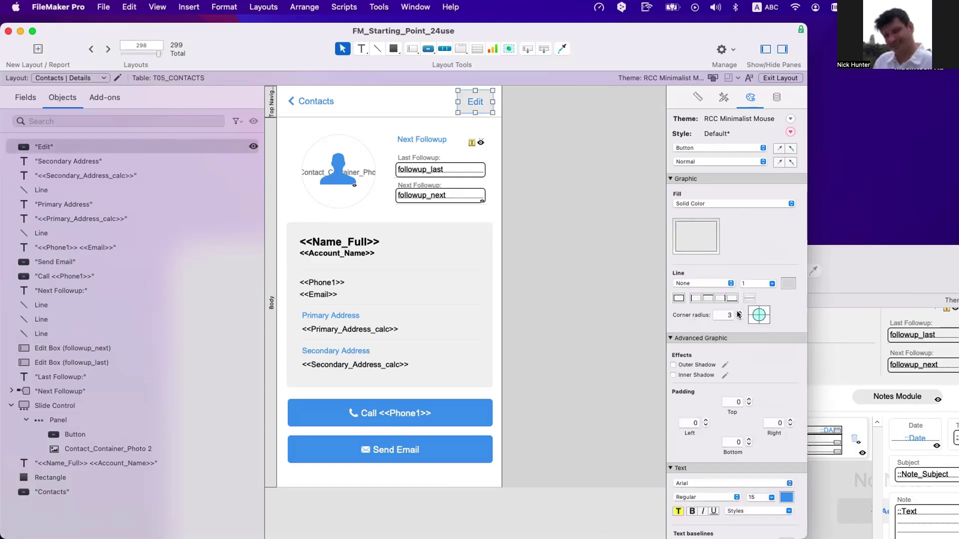
pyautogui.click(486, 301)
pyautogui.click(544, 246)
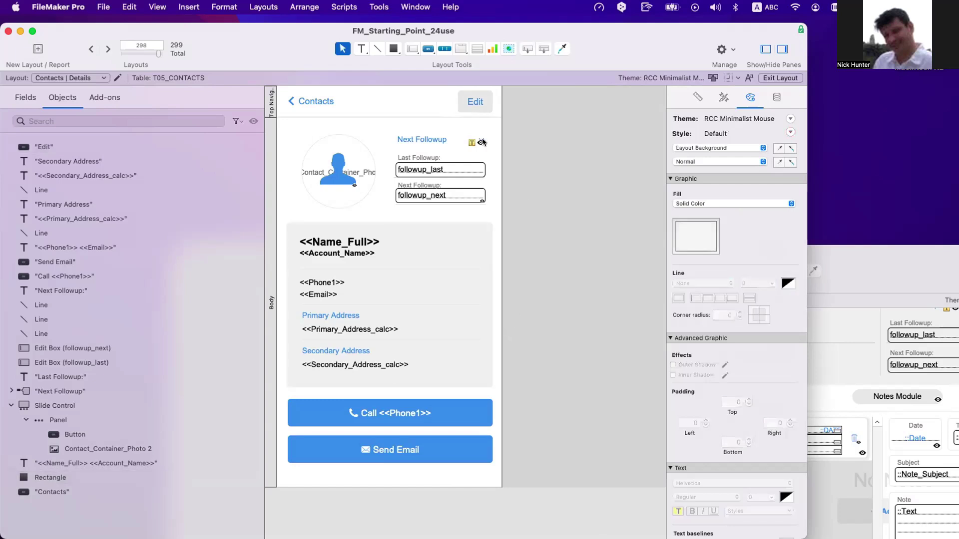
# - Open the custom colour settings for the Edit button's fill and switch them to the Grayscale Slider
pyautogui.click(474, 107)
pyautogui.click(713, 253)
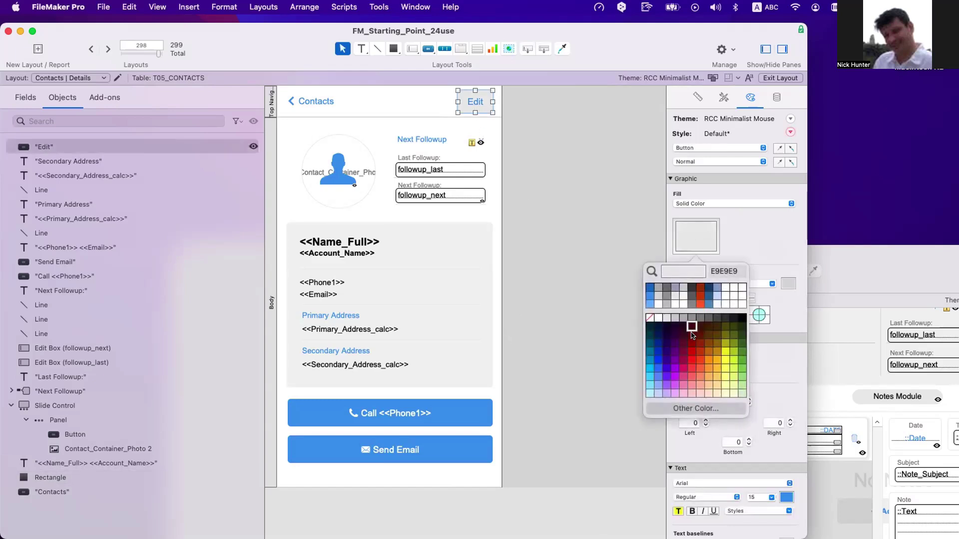
pyautogui.click(715, 410)
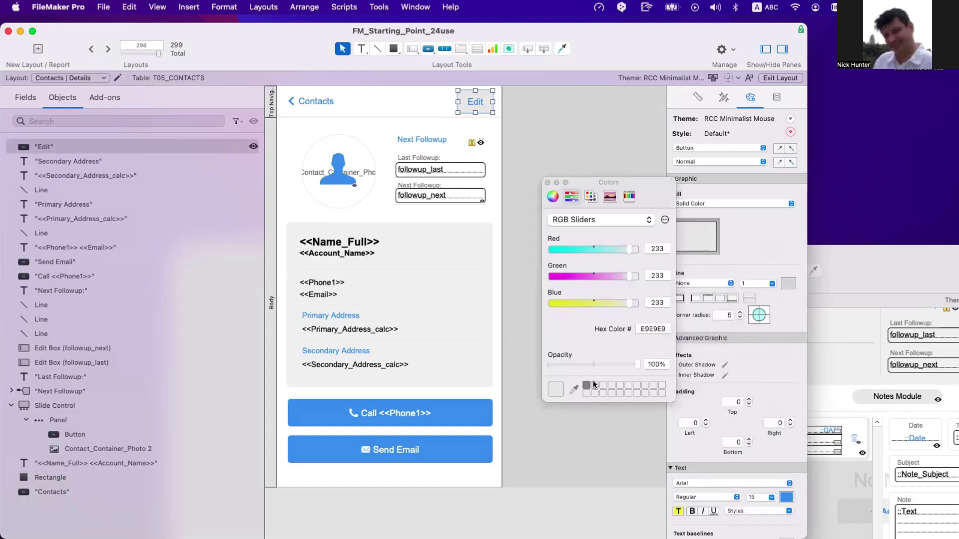
pyautogui.click(611, 221)
pyautogui.click(609, 222)
pyautogui.click(609, 226)
pyautogui.click(607, 208)
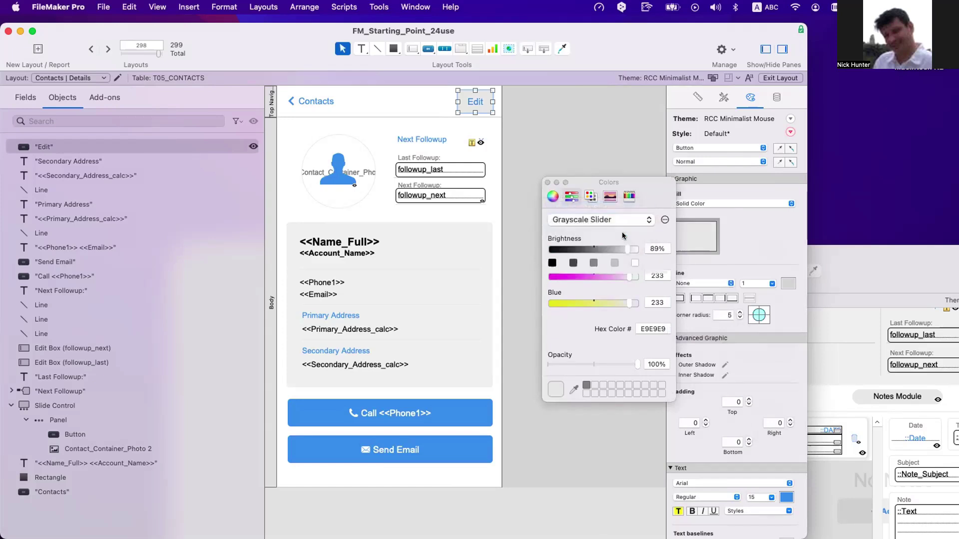
# - Lighten the Edit button's fill to 96% grayscale brightness, trying 92% and 94% first
pyautogui.doubleClick(654, 249)
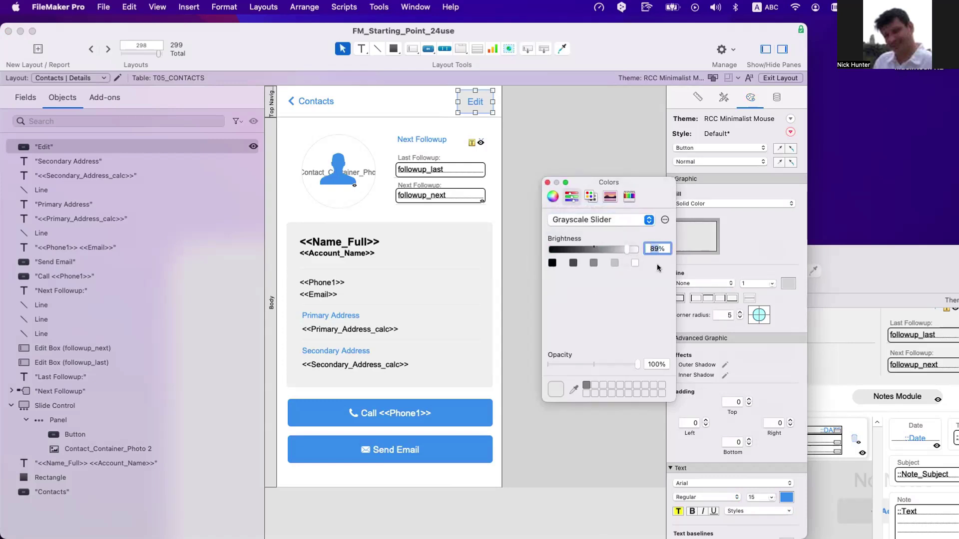
pyautogui.write('92')
pyautogui.press('Return')
pyautogui.press('Right')
pyautogui.press('BackSpace')
pyautogui.press('BackSpace')
pyautogui.write('4%')
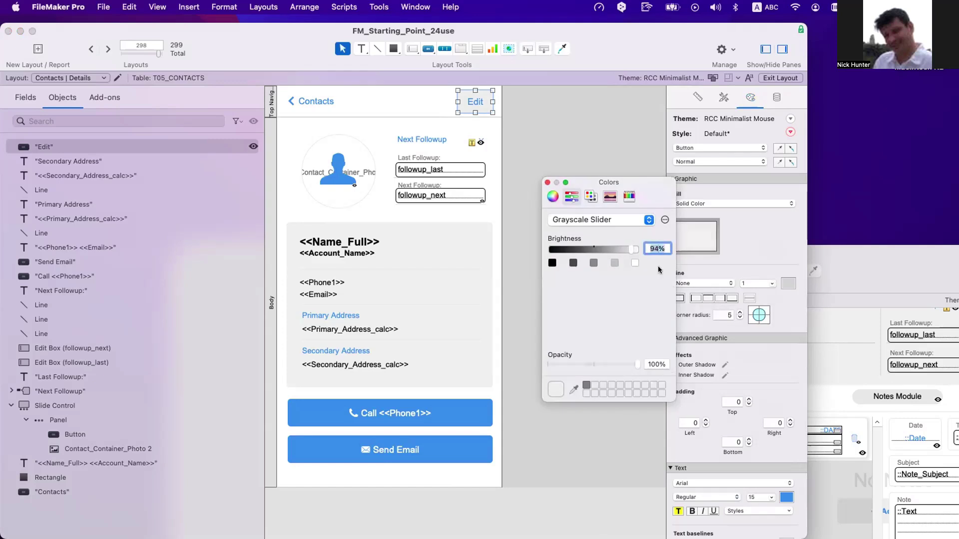
pyautogui.press('BackSpace')
pyautogui.press('BackSpace')
pyautogui.write('6%')
pyautogui.press('Return')
pyautogui.click(542, 173)
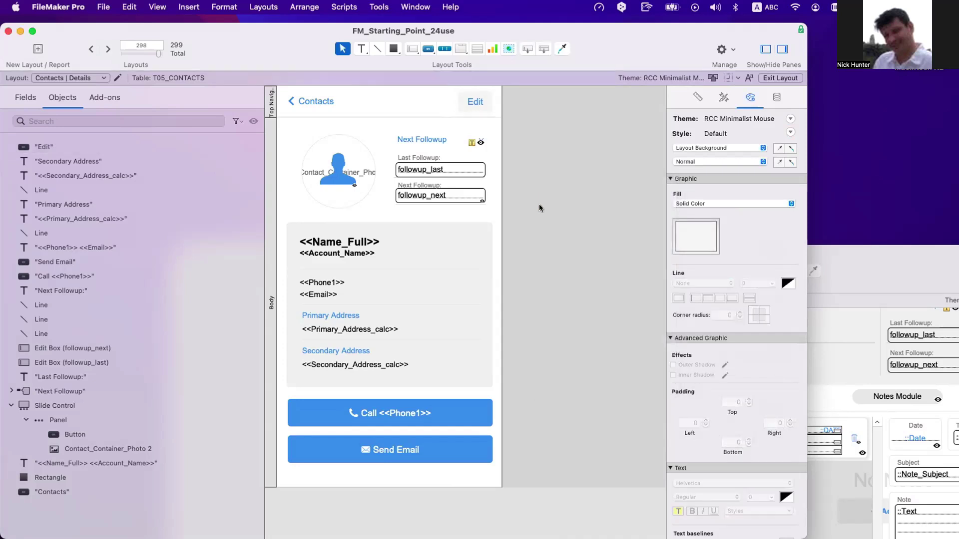
# - Apply the Edit button's fill colour F6F6F6 to the contact card rectangle and save the layout
pyautogui.click(466, 239)
pyautogui.click(465, 234)
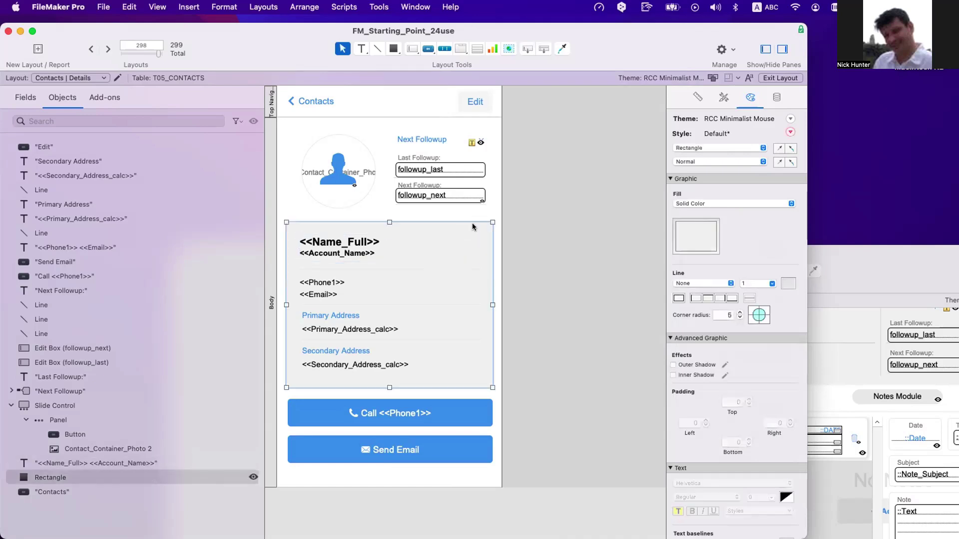
pyautogui.click(478, 103)
pyautogui.click(691, 235)
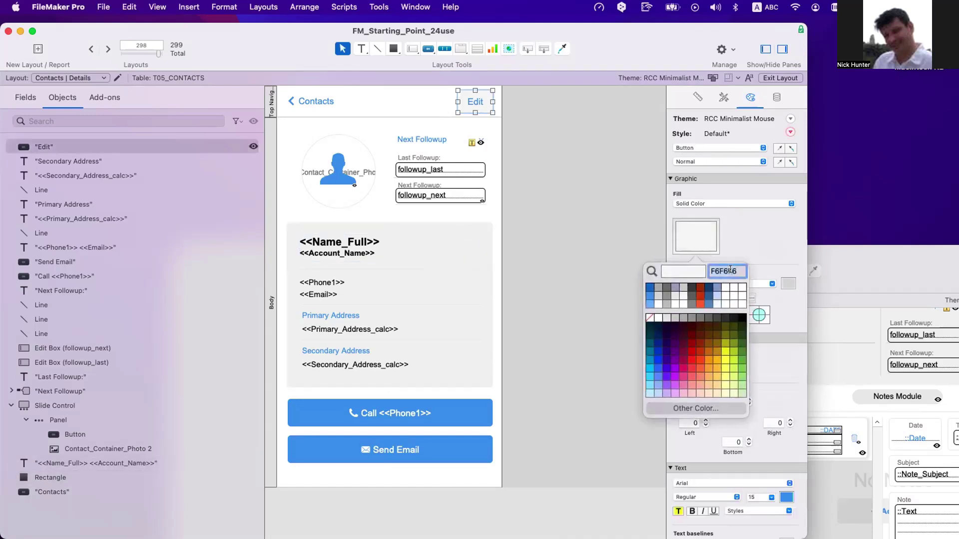
pyautogui.click(538, 244)
pyautogui.click(485, 232)
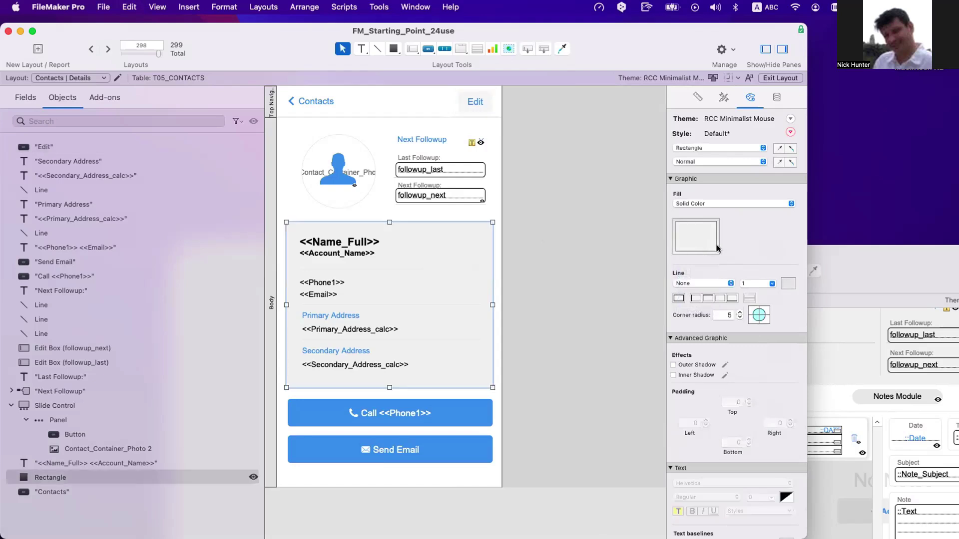
pyautogui.click(709, 242)
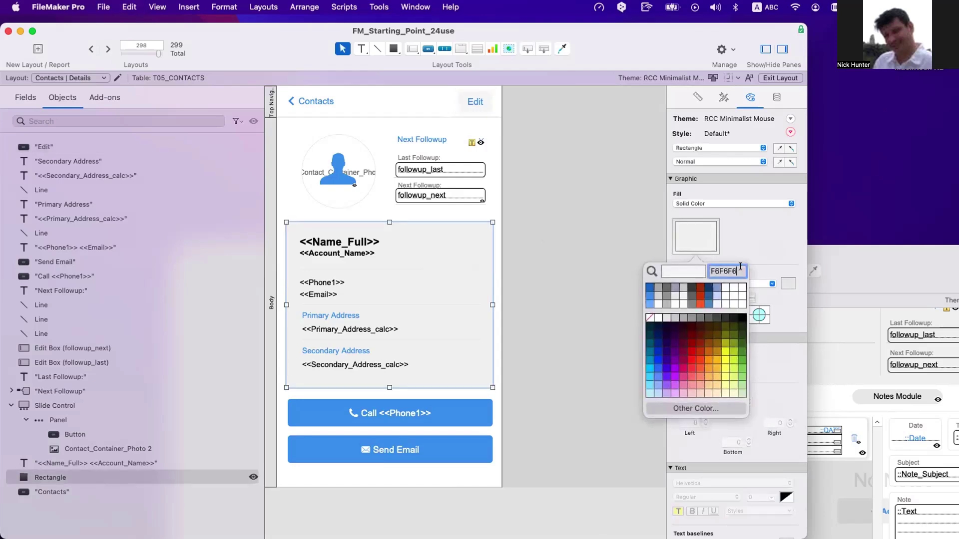
pyautogui.click(608, 246)
pyautogui.click(609, 246)
pyautogui.press('super+s')
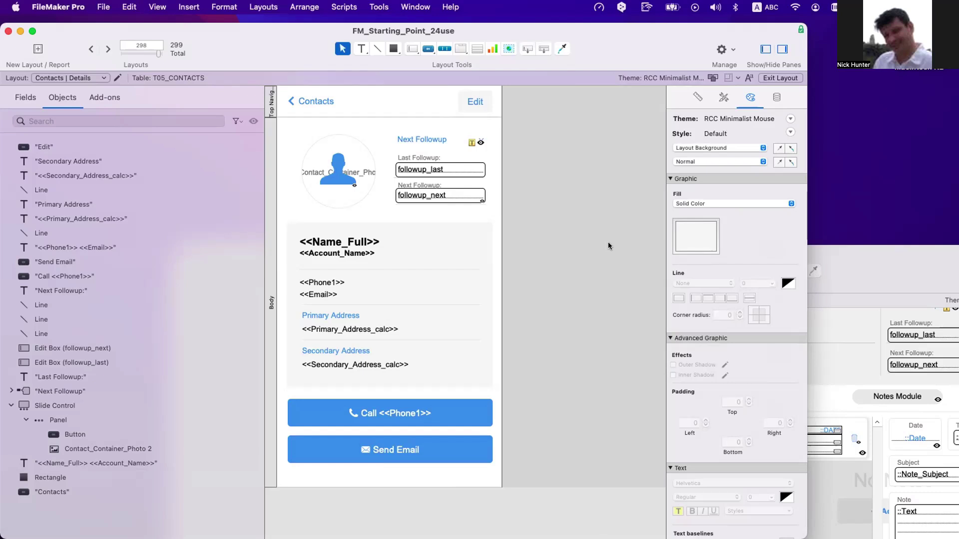
# - Lighten the contact card rectangle's fill to 98% brightness using the Grayscale Slider
pyautogui.click(478, 252)
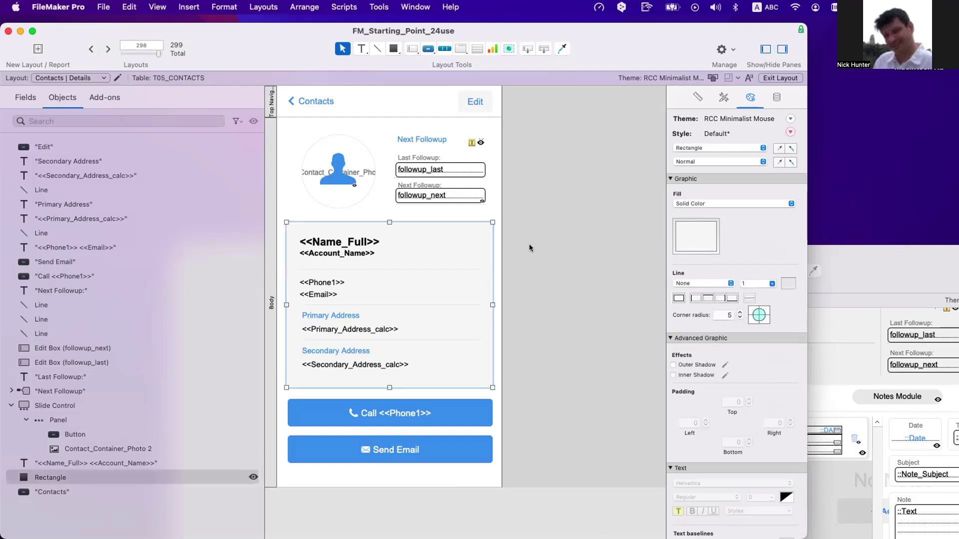
pyautogui.click(689, 237)
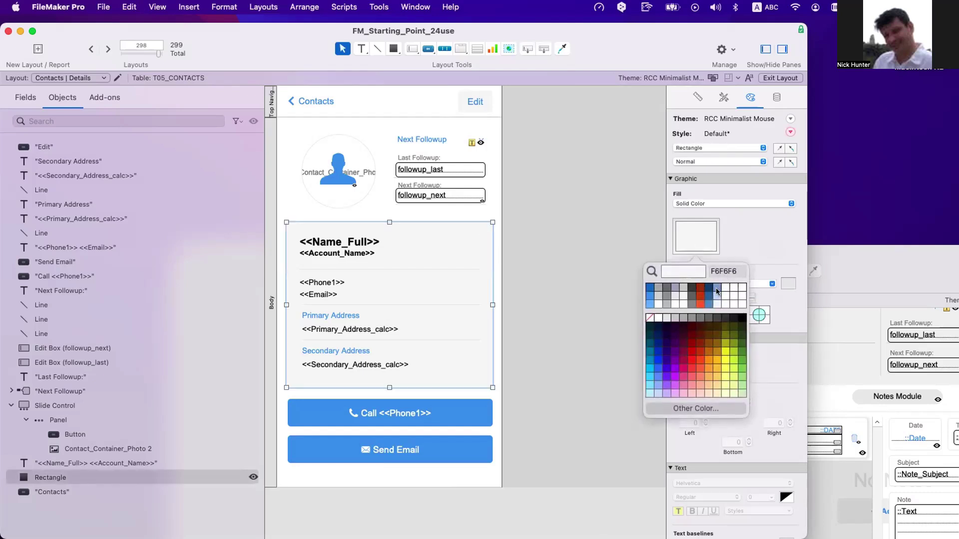
pyautogui.click(707, 413)
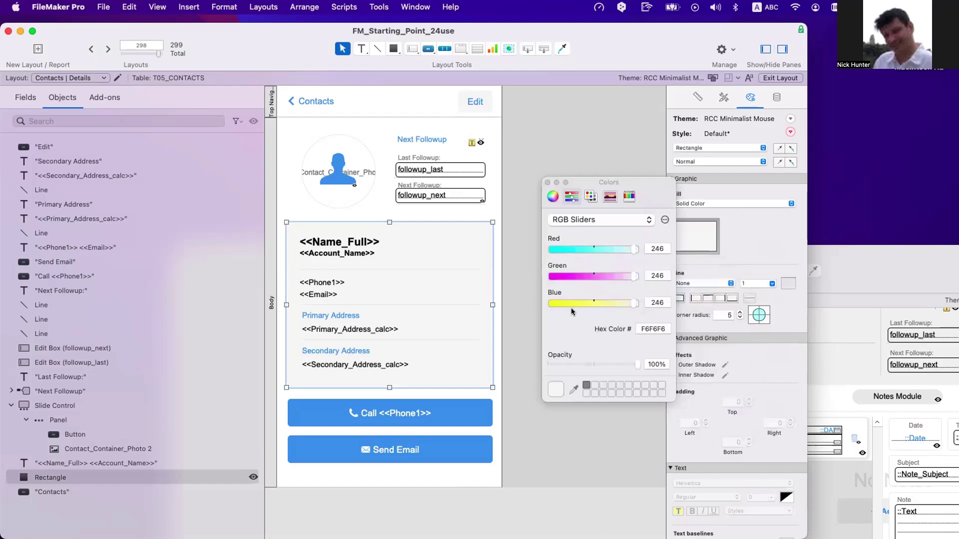
pyautogui.click(610, 221)
pyautogui.click(599, 208)
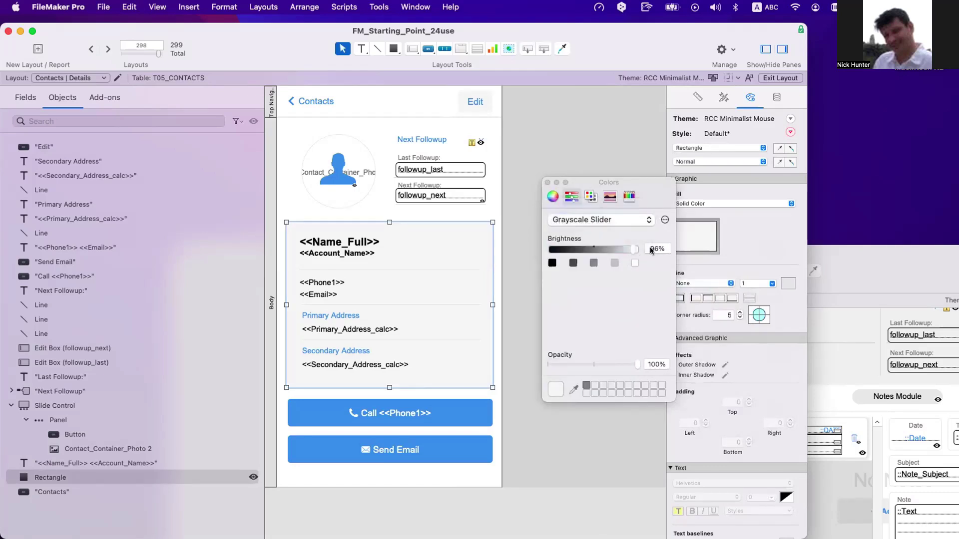
pyautogui.click(657, 249)
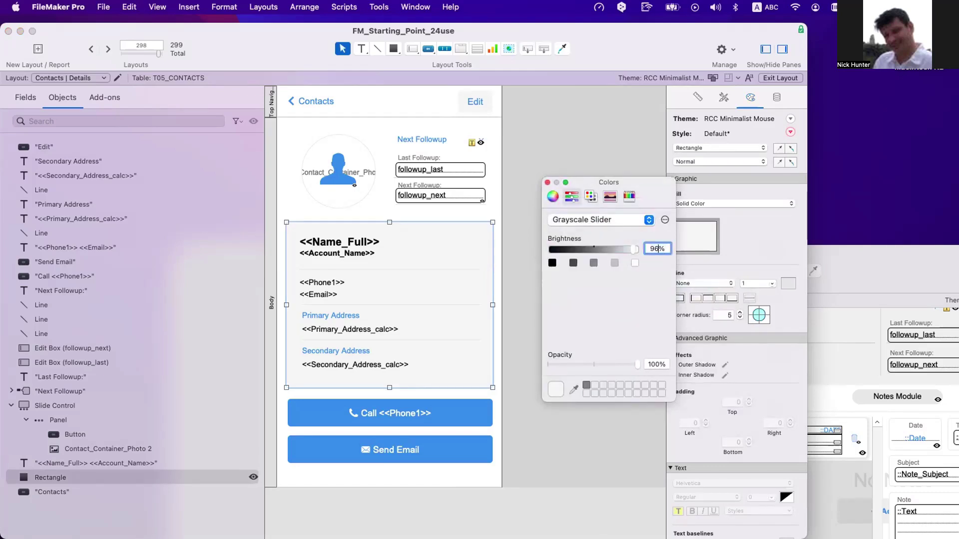
pyautogui.press('BackSpace')
pyautogui.write('8')
pyautogui.press('Return')
pyautogui.click(548, 183)
# - Match the Edit button's fill to the contact card's FAFAFA and preview the Contacts | Details layout in Browse mode
pyautogui.click(682, 232)
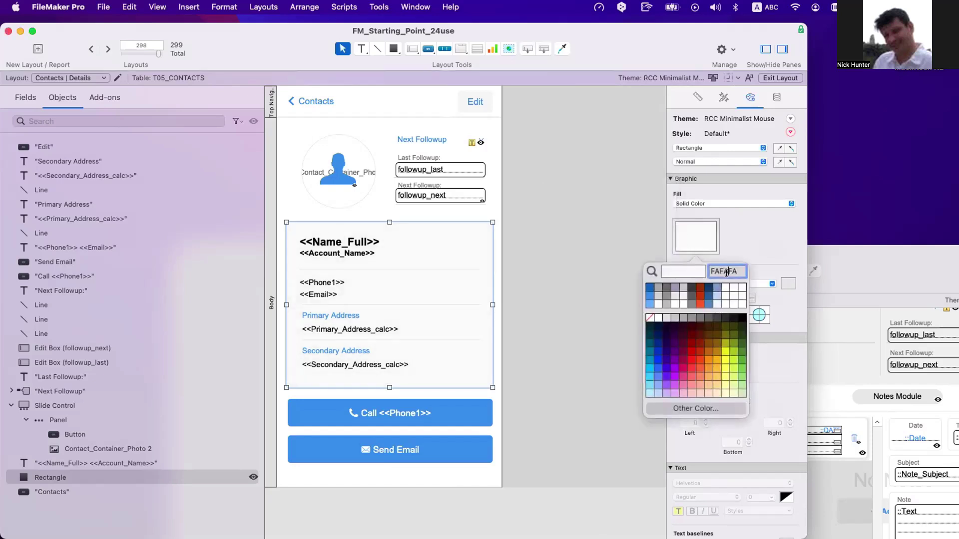
pyautogui.click(457, 101)
pyautogui.click(457, 100)
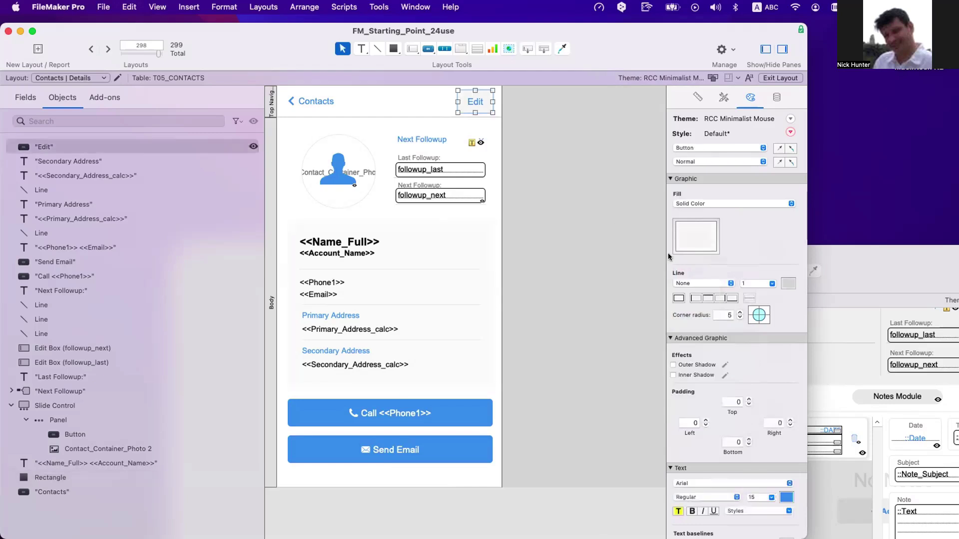
pyautogui.click(680, 250)
pyautogui.click(538, 226)
pyautogui.click(539, 226)
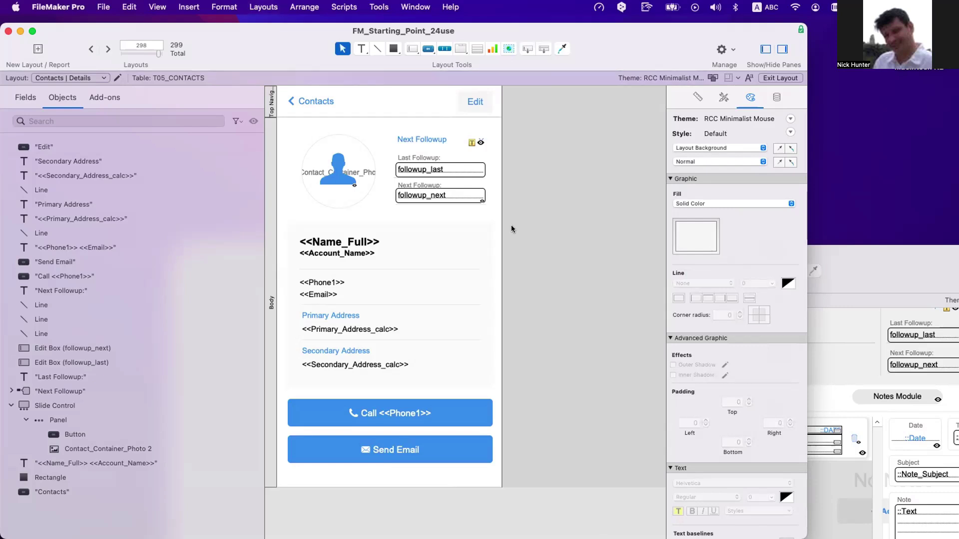
pyautogui.click(476, 104)
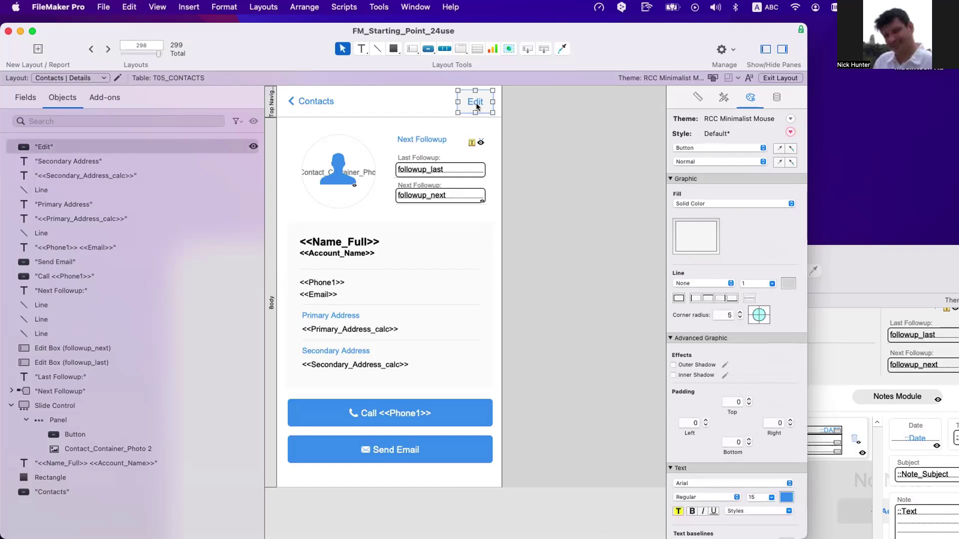
pyautogui.press('super+b')
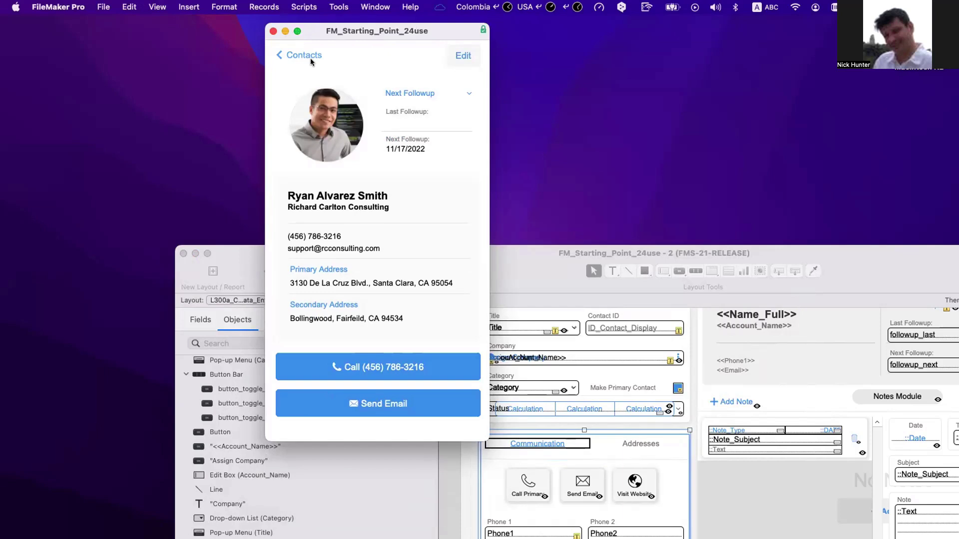
# - Test the navigation from the Contacts list to the first contact's details, into the edit screen, and back to the details
pyautogui.click(310, 57)
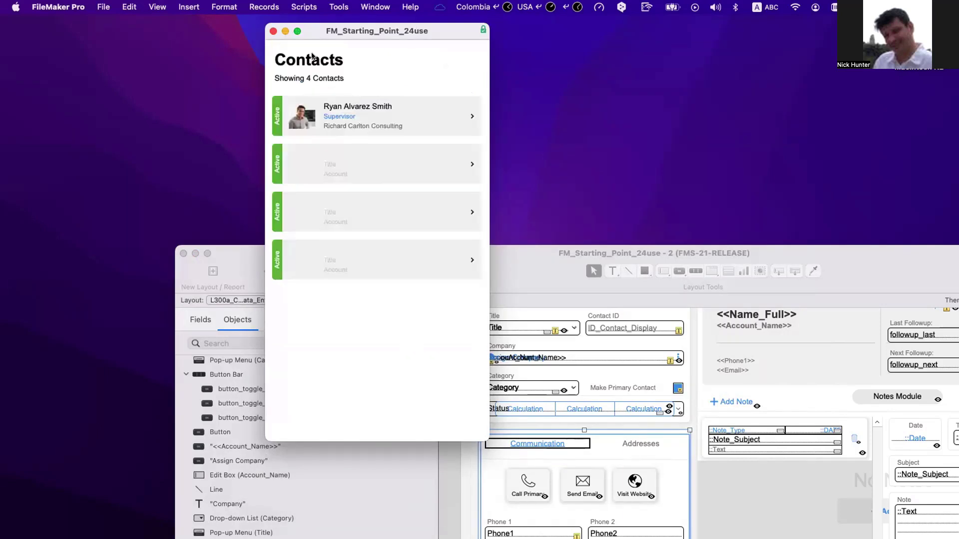
pyautogui.click(367, 122)
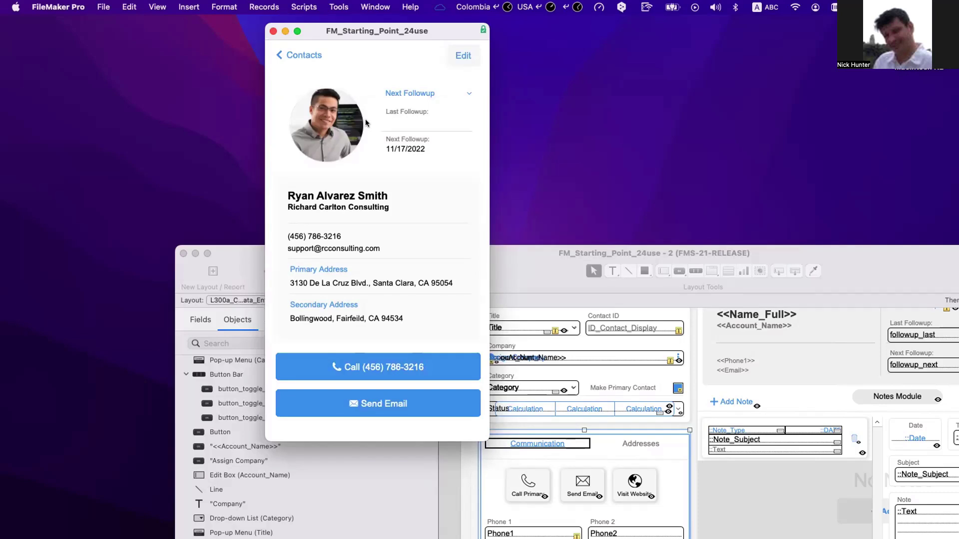
pyautogui.click(464, 56)
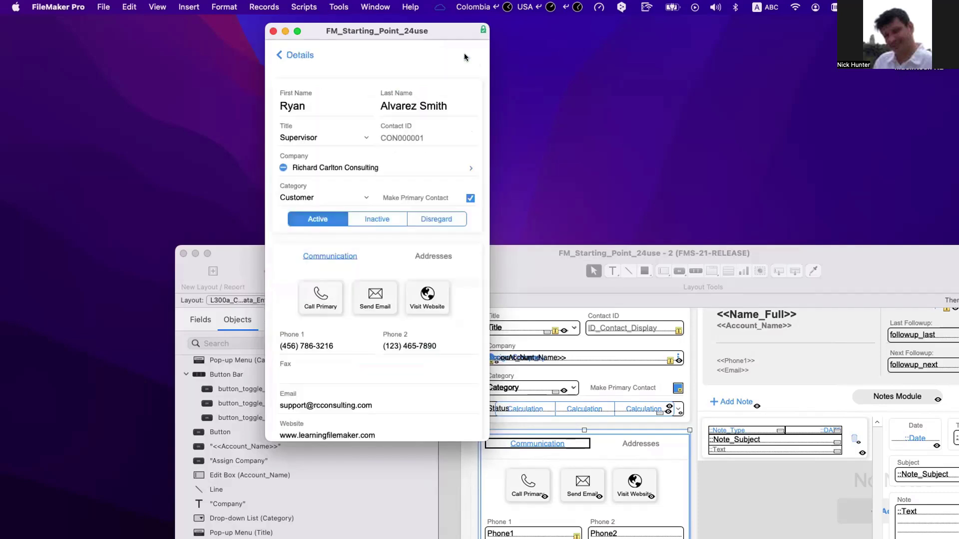
pyautogui.scroll(-3, 428, 132)
pyautogui.scroll(3, 428, 132)
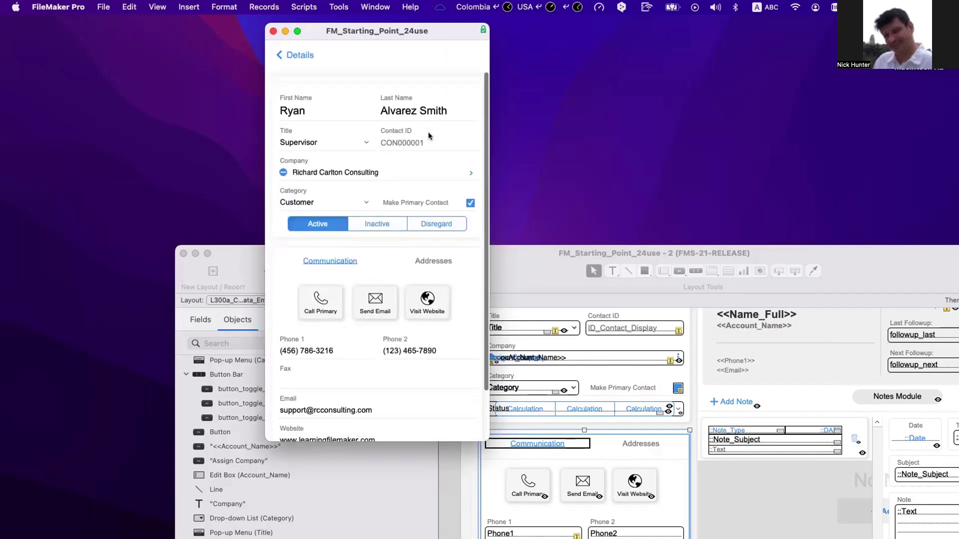
pyautogui.click(310, 58)
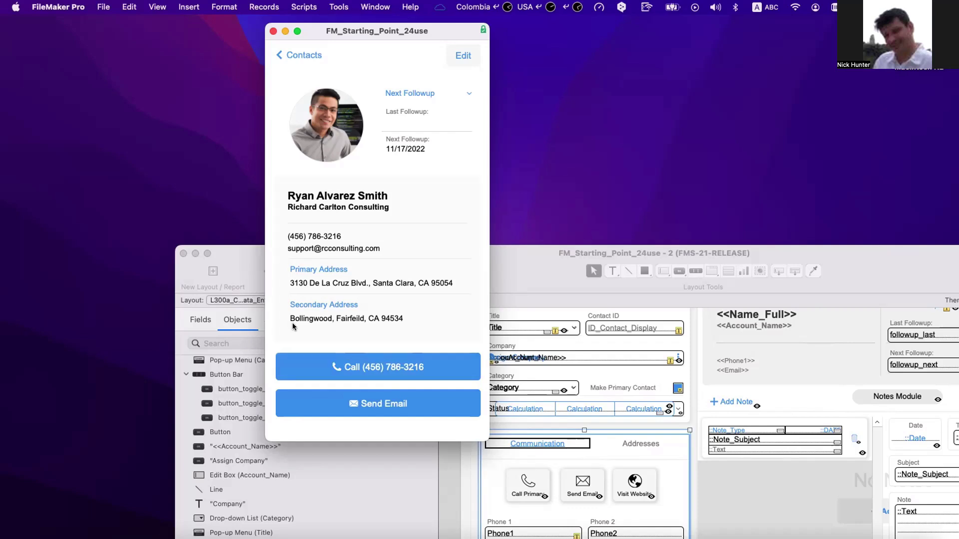
# - Recolour the Primary Address and Secondary Address labels black in Layout mode, trying gray 808080 first
pyautogui.press('super+l')
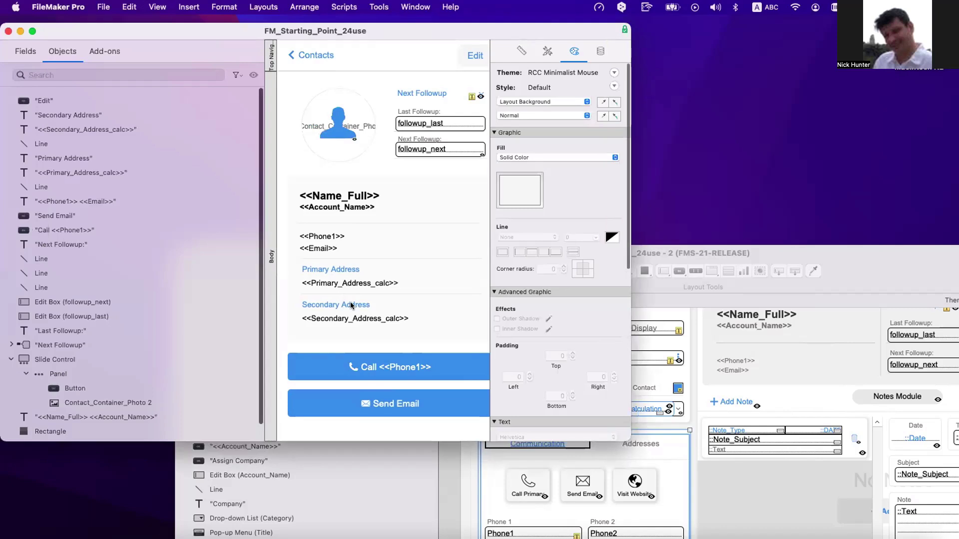
pyautogui.click(351, 305)
pyautogui.keyDown('shift'); pyautogui.click(330, 270); pyautogui.keyUp('shift')
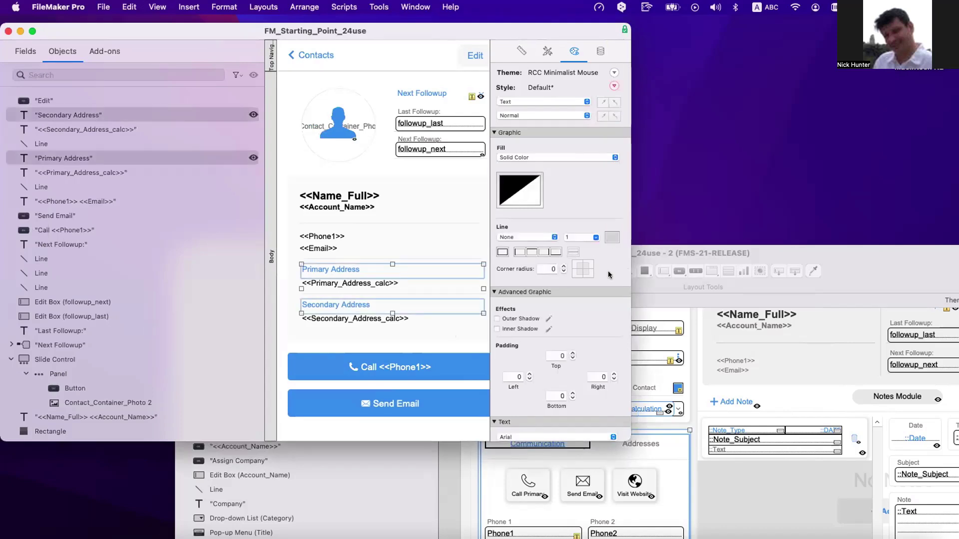
pyautogui.click(609, 240)
pyautogui.scroll(-3, 609, 324)
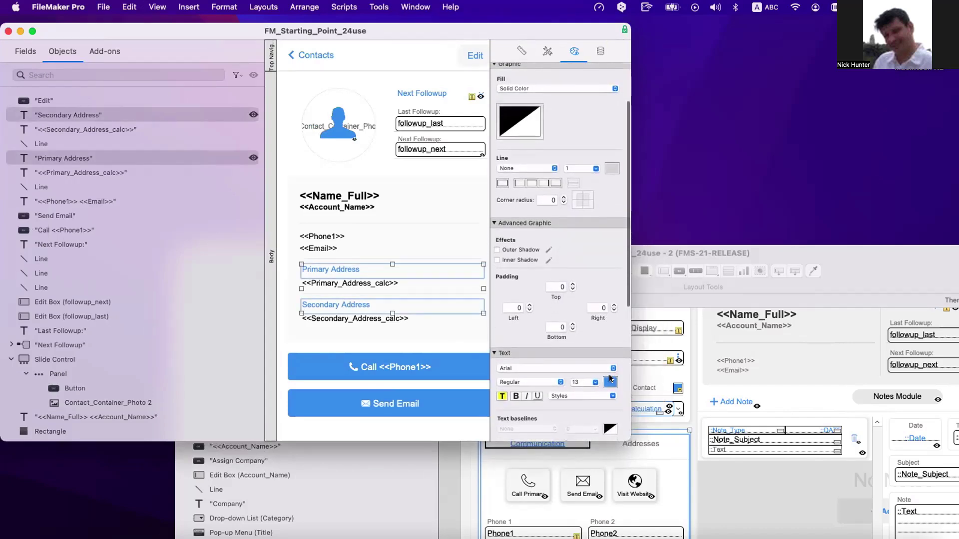
pyautogui.click(610, 383)
pyautogui.click(437, 265)
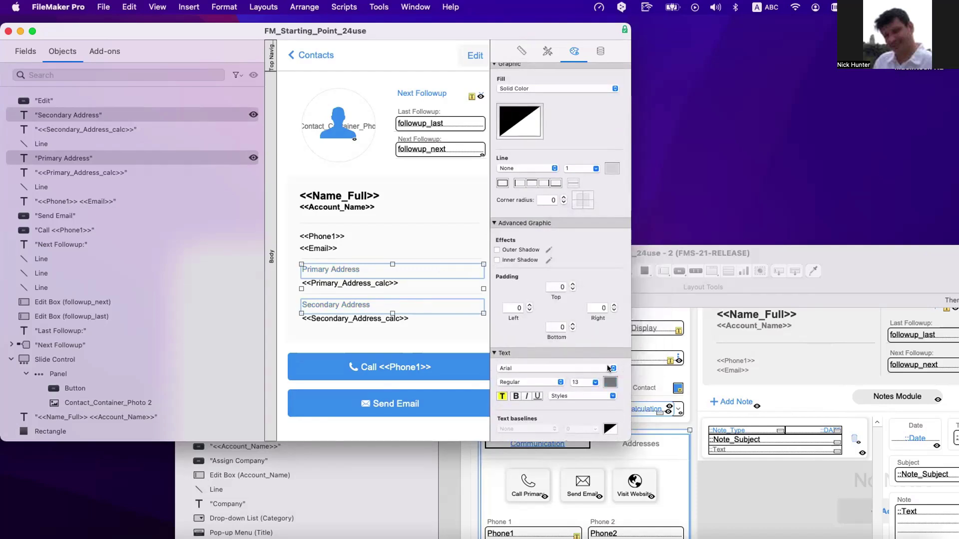
pyautogui.click(610, 382)
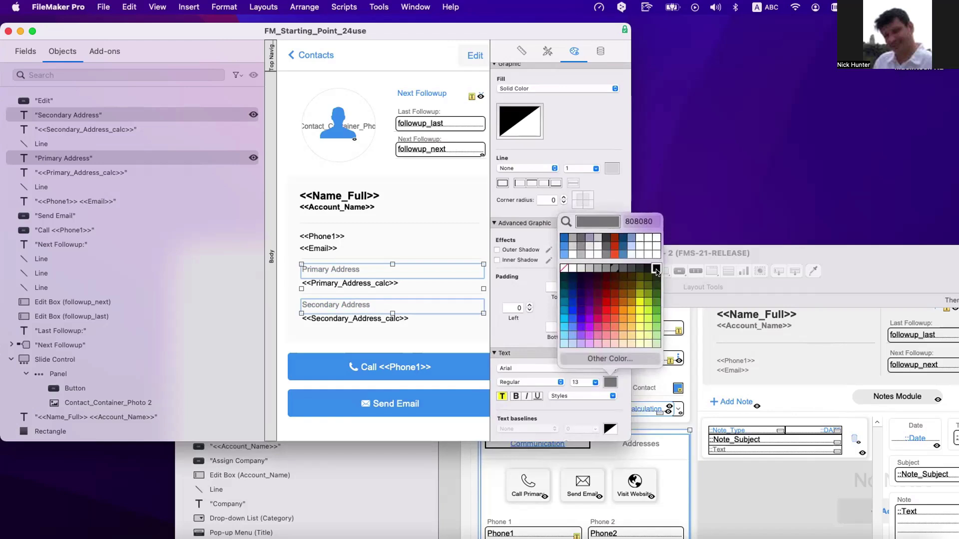
pyautogui.click(656, 269)
# - Set the font size of the two address labels to 11
pyautogui.click(577, 380)
pyautogui.write('11')
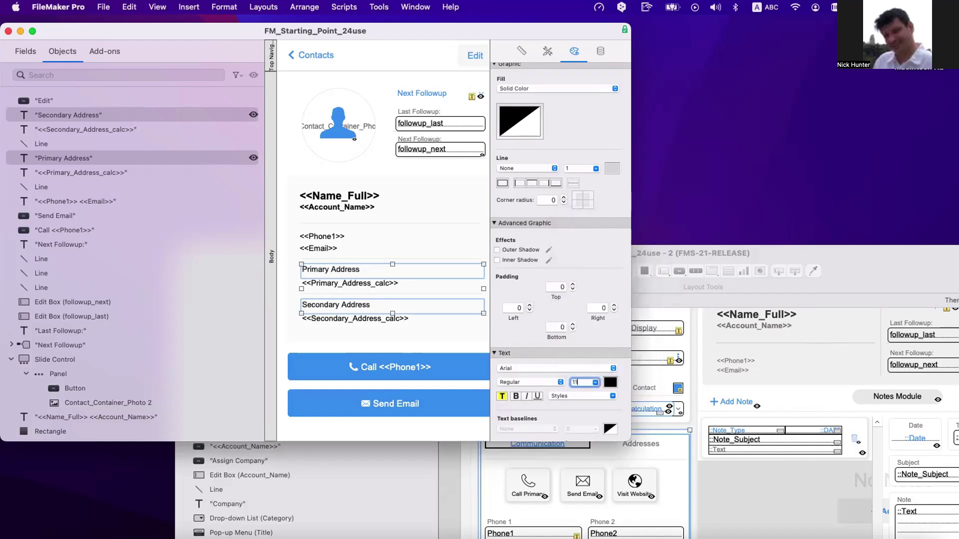
pyautogui.press('Return')
# - Shorten the Primary Address and Secondary Address label boxes so the text sits closer to the address below each one
pyautogui.click(363, 292)
pyautogui.scroll(-1, 362, 291)
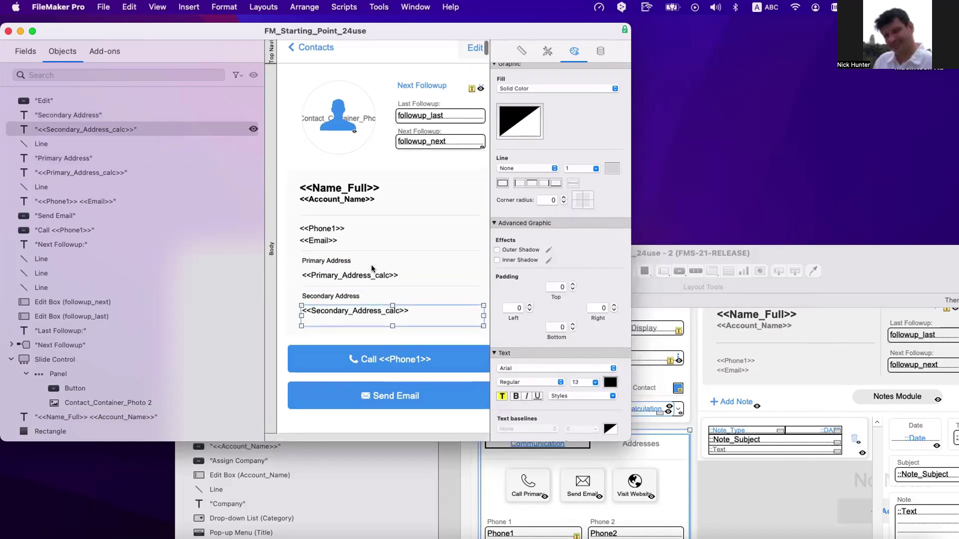
pyautogui.click(373, 262)
pyautogui.moveTo(392, 271); pyautogui.dragTo(394, 267)
pyautogui.click(392, 302)
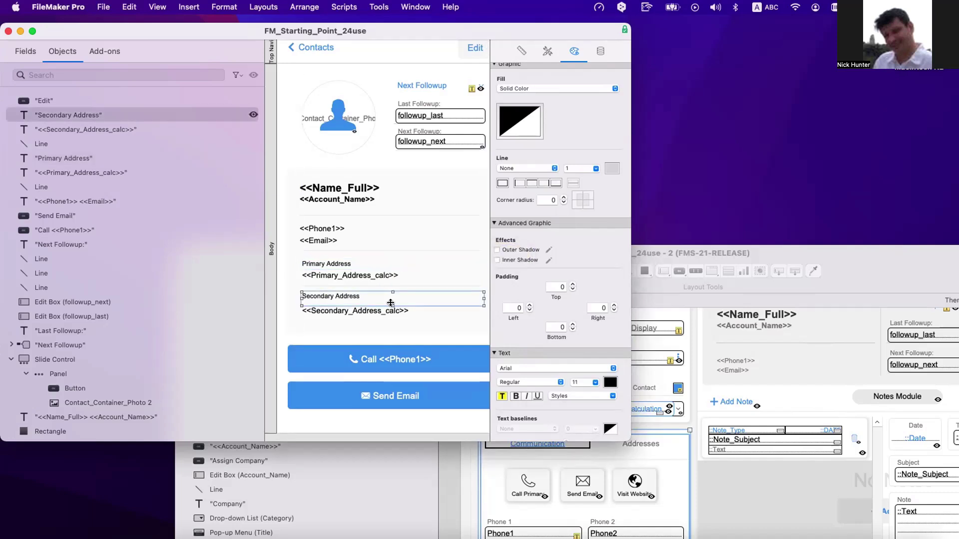
pyautogui.moveTo(392, 302); pyautogui.dragTo(395, 298)
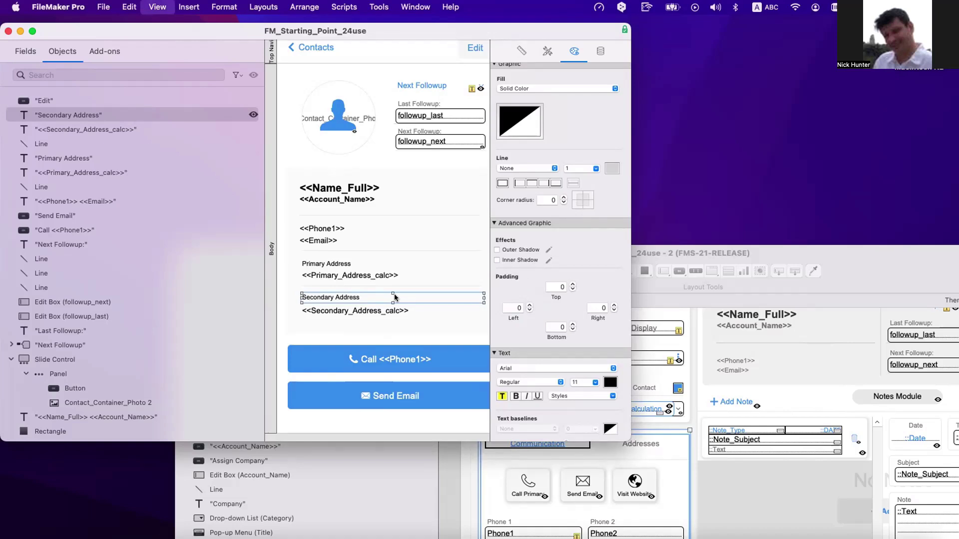
# - Preview the restyled details layout in Browse mode, look through the contact's edit screen, and return to the details
pyautogui.press('super+b')
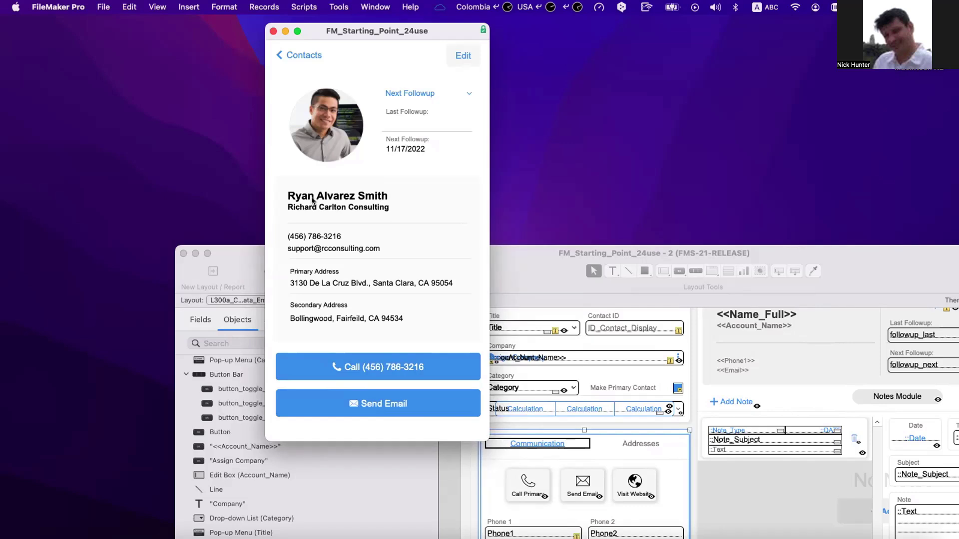
pyautogui.press('super+n')
pyautogui.click(457, 60)
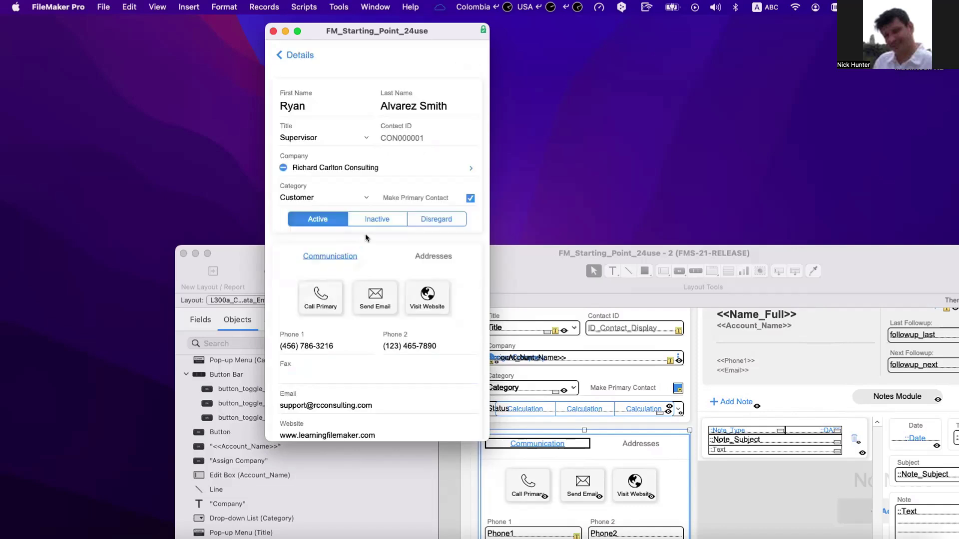
pyautogui.scroll(-2, 365, 235)
pyautogui.scroll(2, 365, 234)
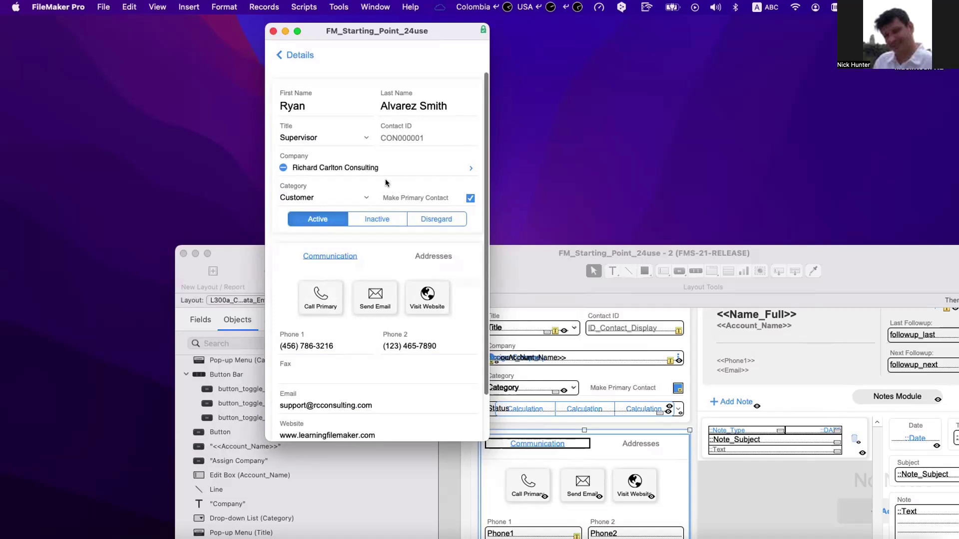
pyautogui.click(304, 55)
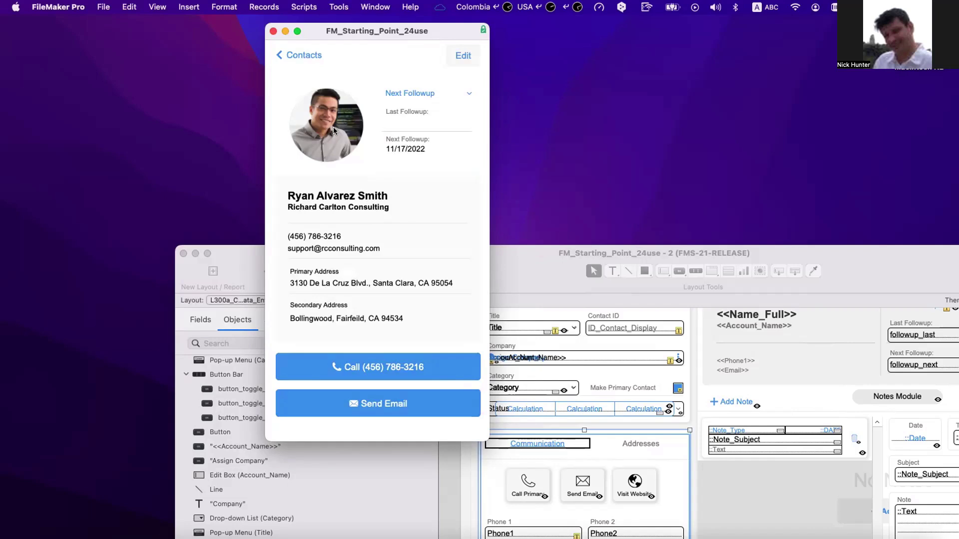
# - Move the phone-sized window away from the layout window and reopen the first contact's details from the Contacts list
pyautogui.moveTo(339, 31); pyautogui.dragTo(124, 33)
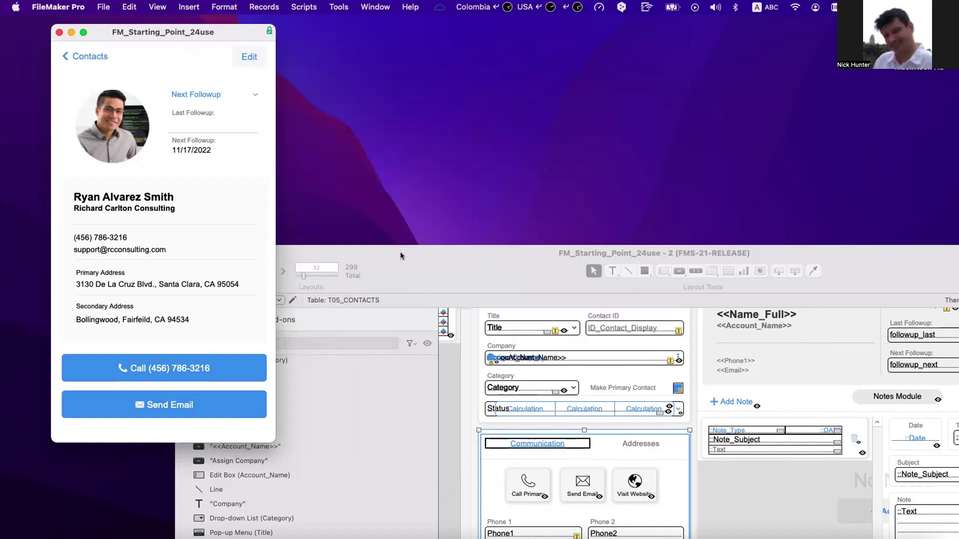
pyautogui.click(99, 57)
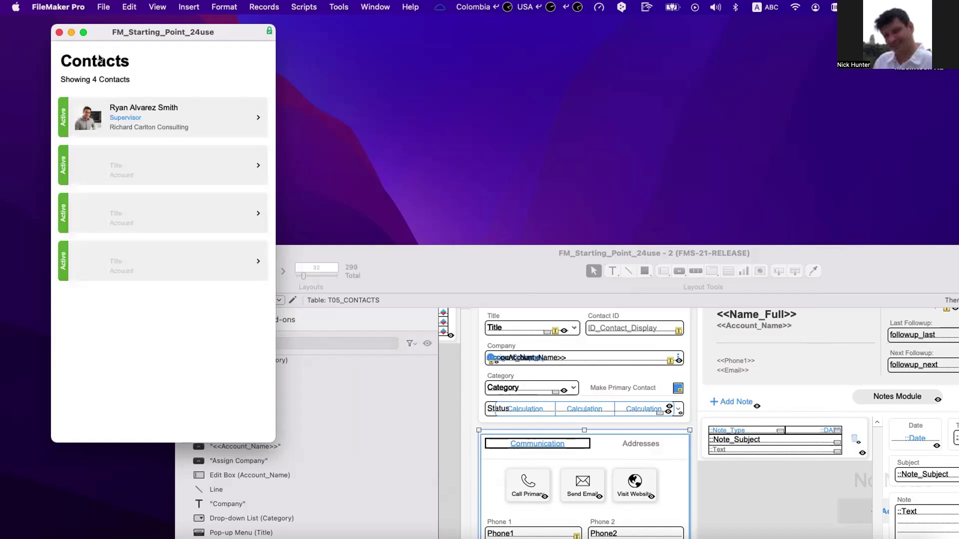
pyautogui.click(139, 116)
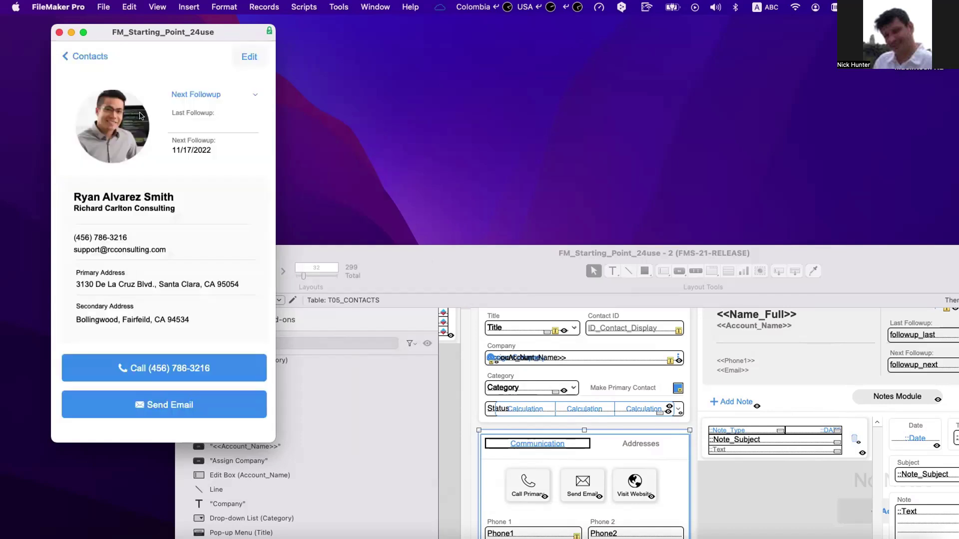